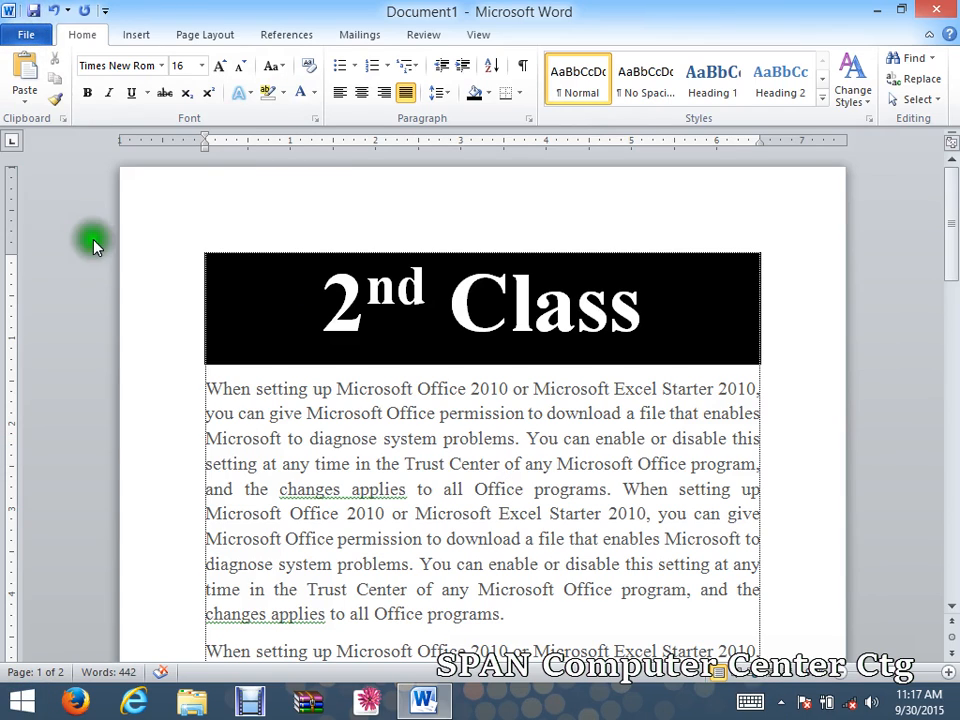
Review Document1's File Info view and first paragraph, then start Save As.
click(28, 36)
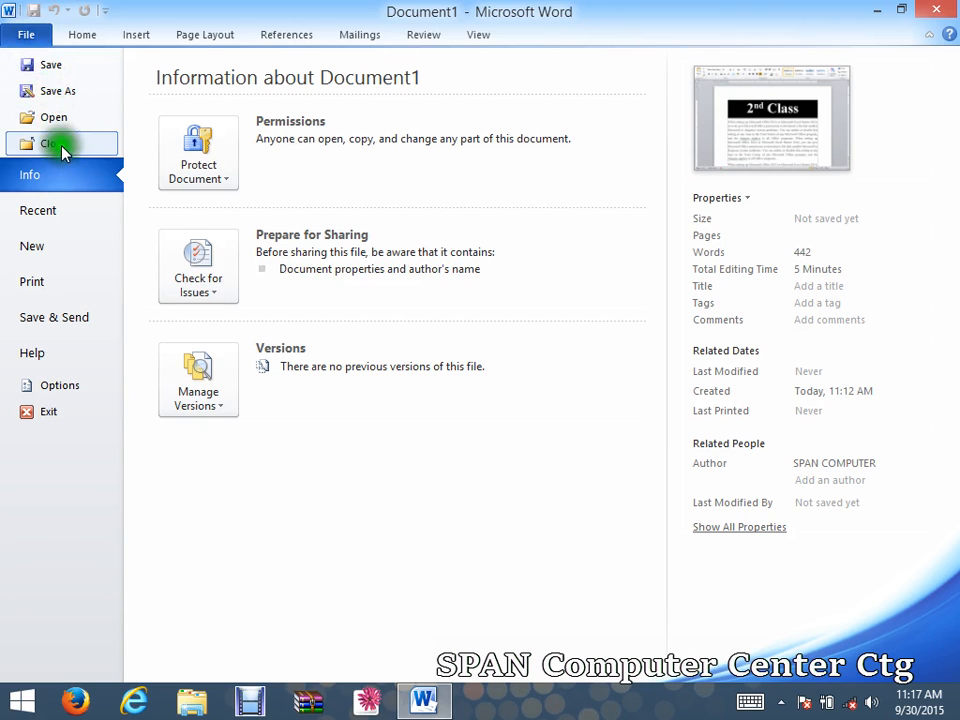
click(18, 34)
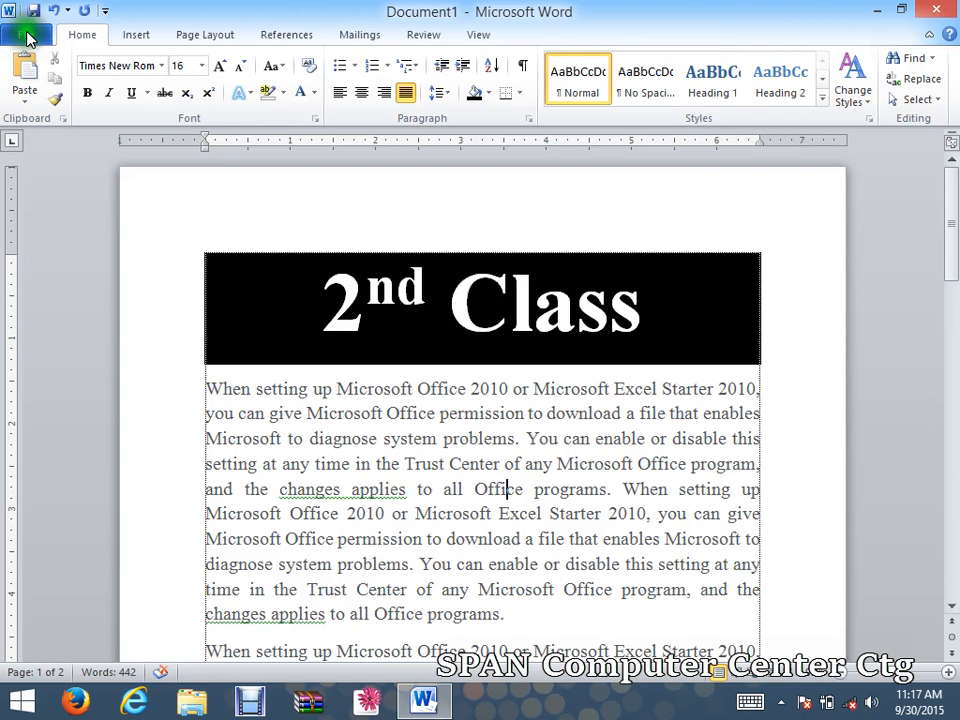
click(36, 36)
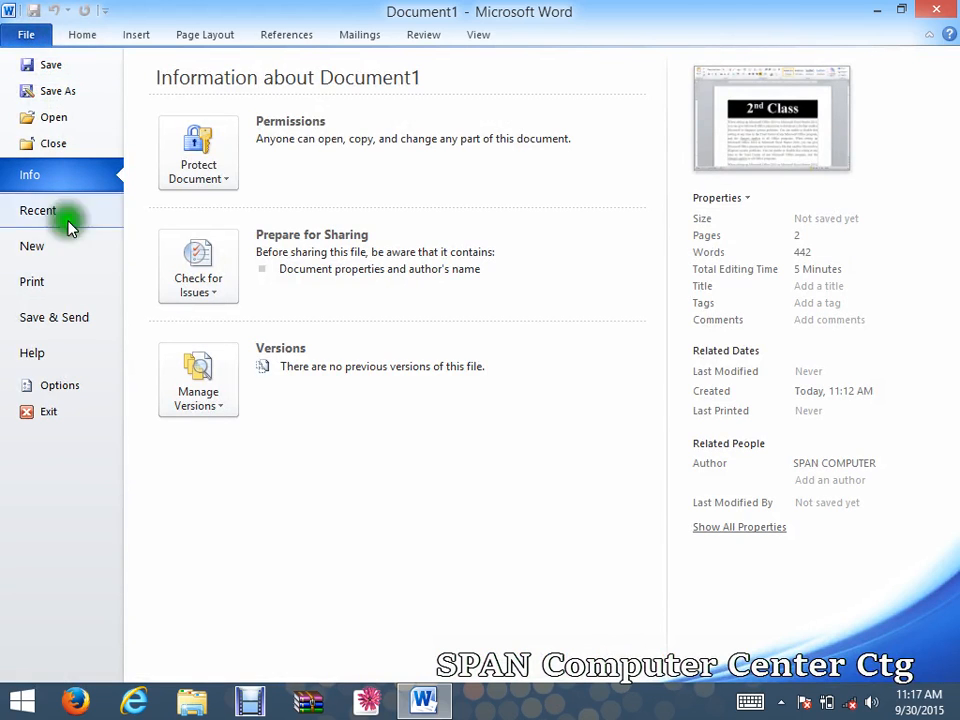
click(21, 34)
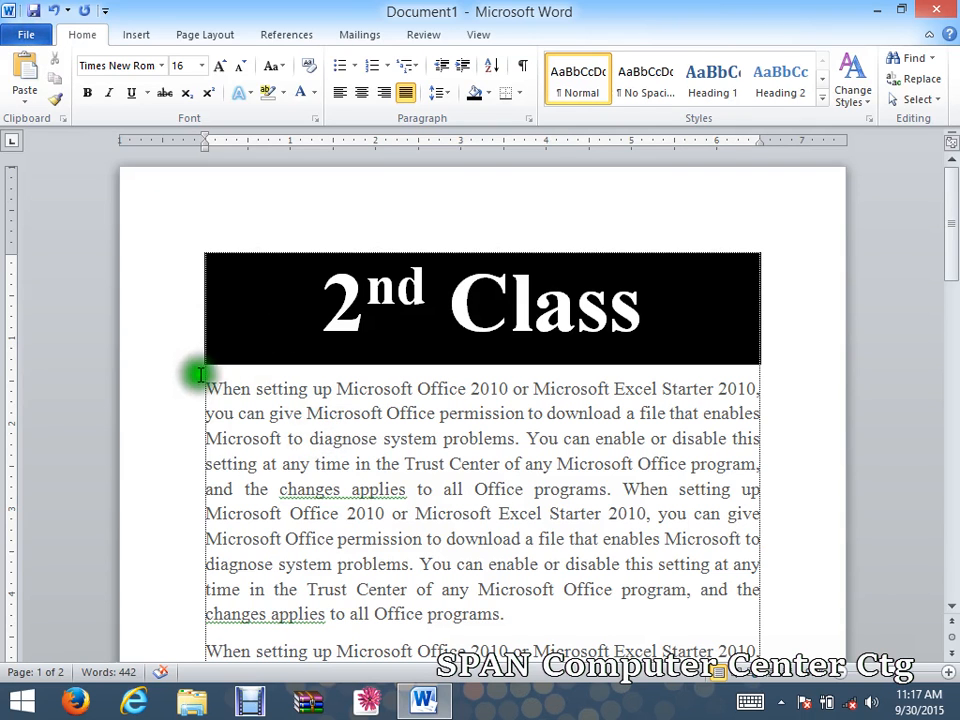
drag(202, 386, 690, 537)
click(621, 589)
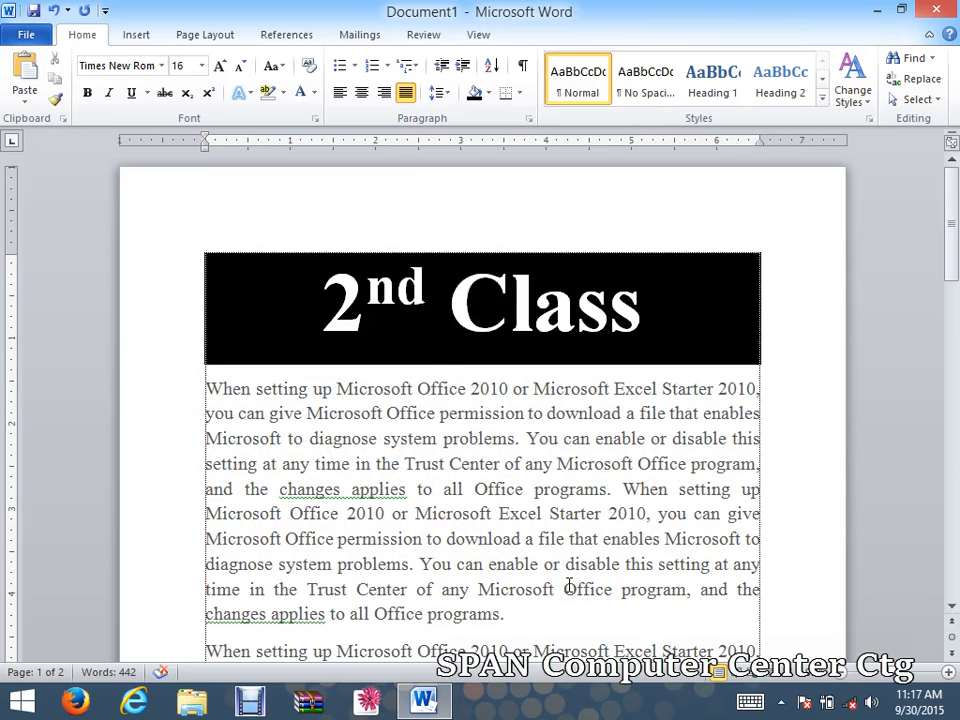
click(14, 38)
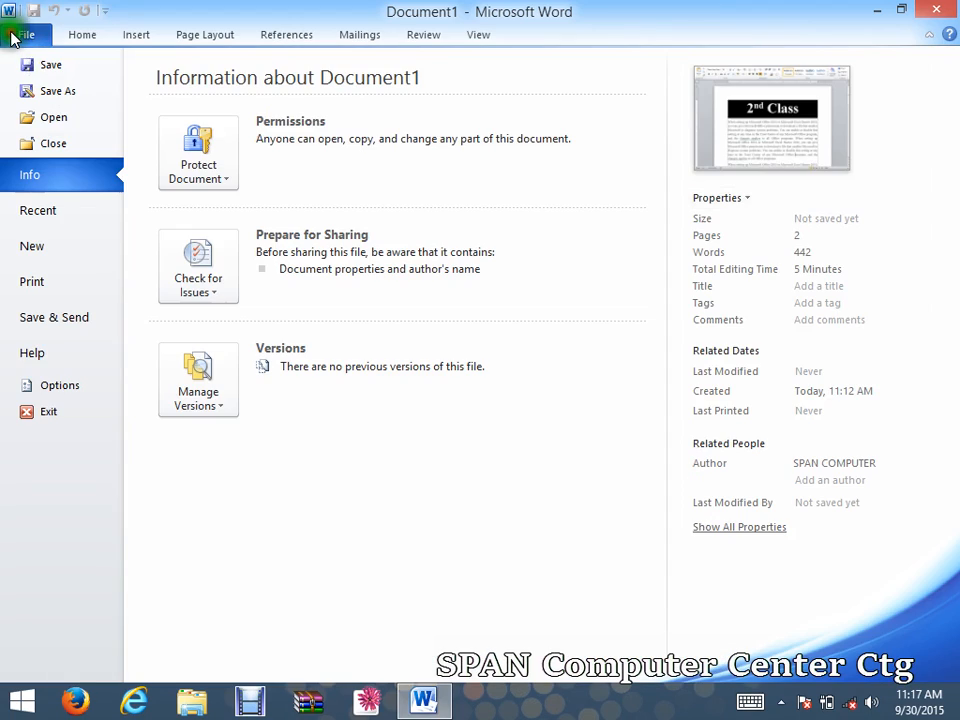
click(51, 66)
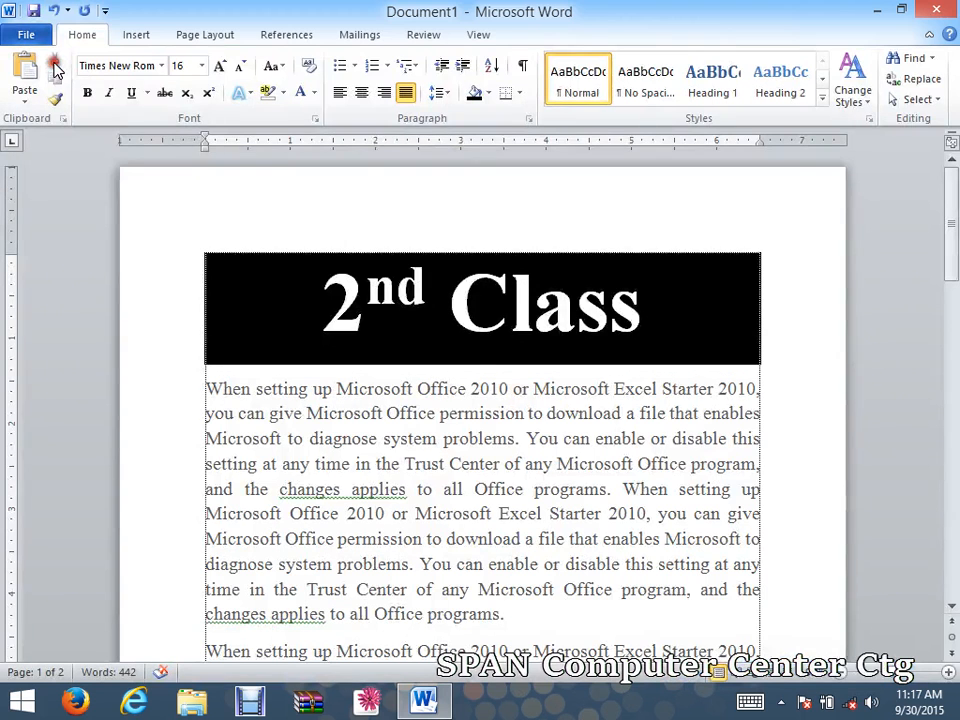
Choose the Desktop as the save location and check the file name reads '2nd Class'.
drag(313, 8, 320, 53)
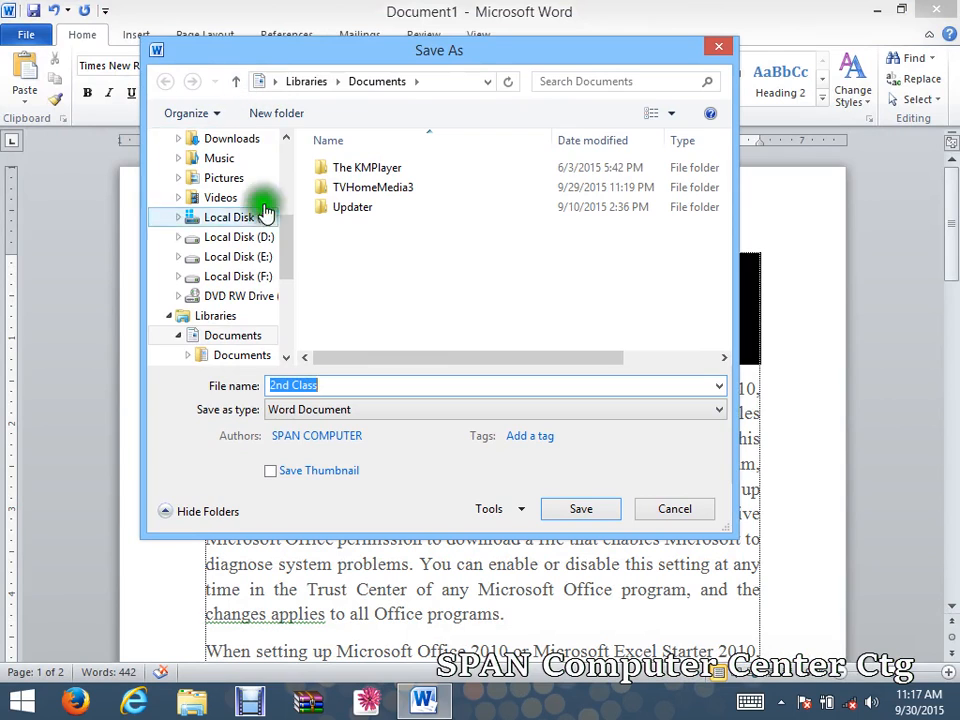
drag(285, 238, 286, 158)
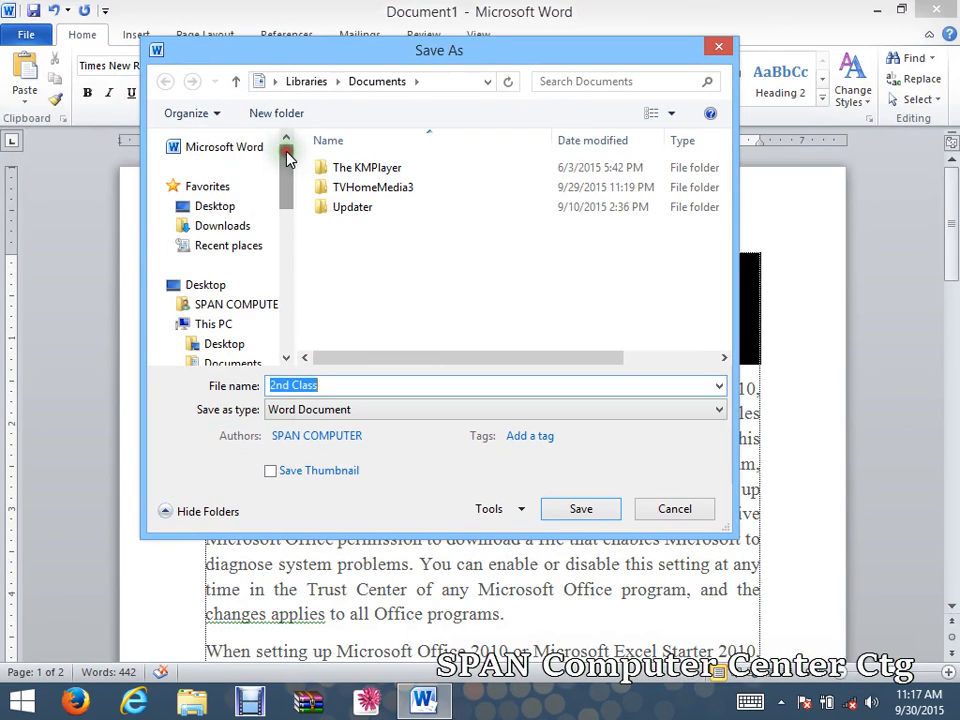
click(385, 88)
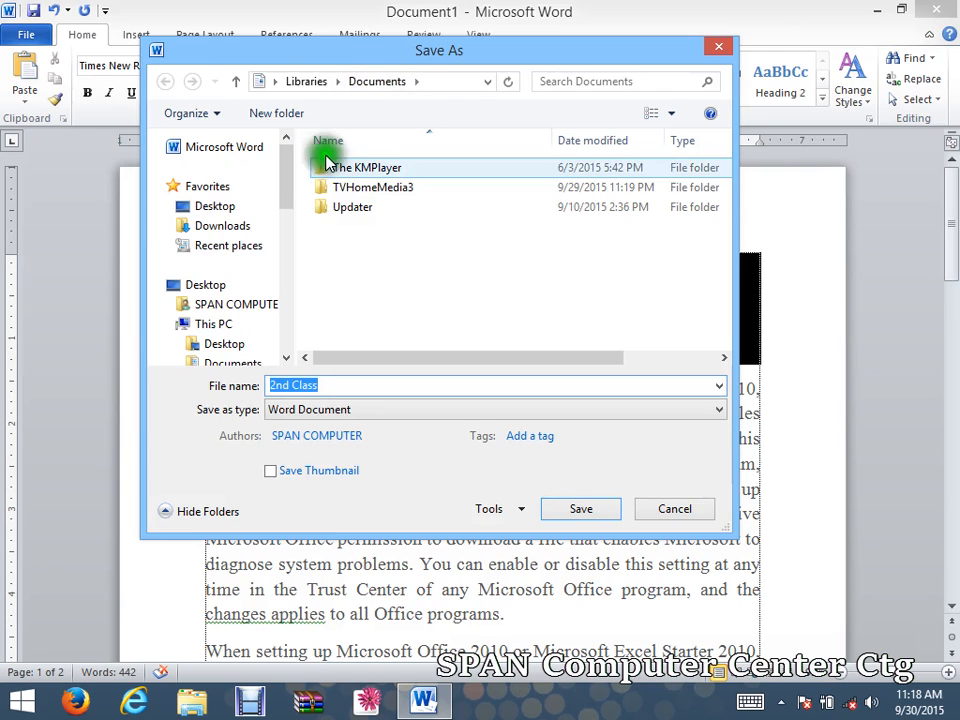
click(284, 176)
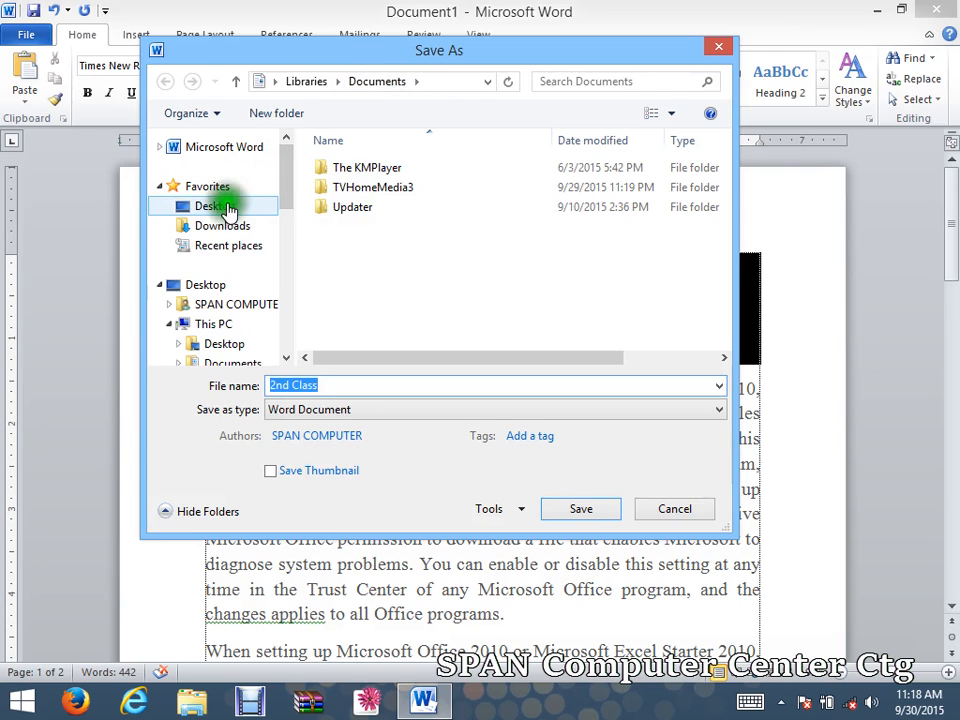
click(213, 207)
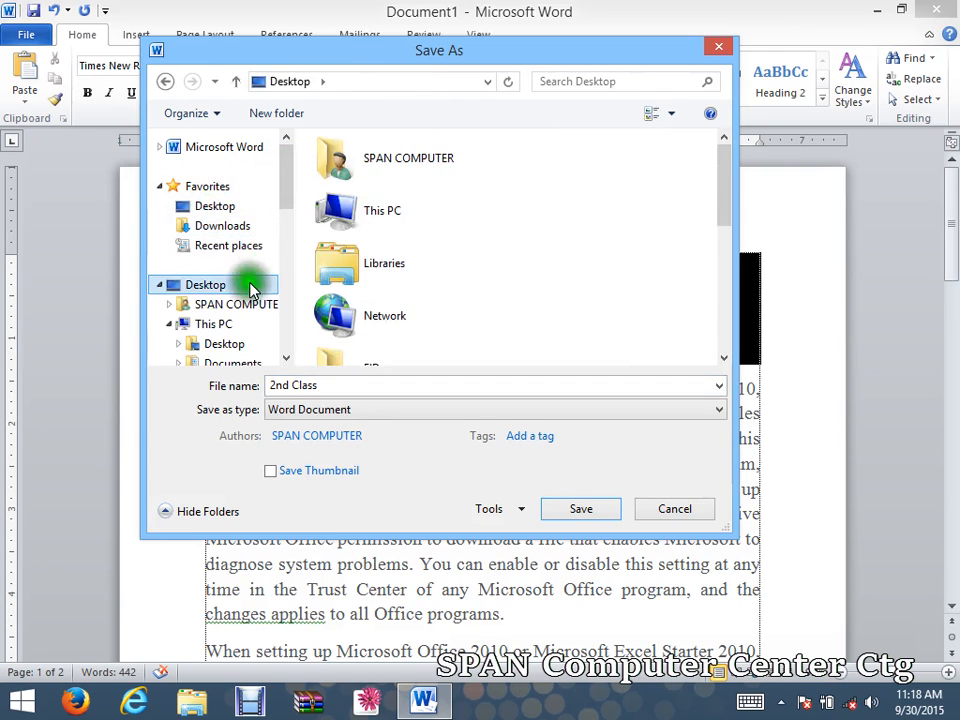
drag(290, 165, 292, 222)
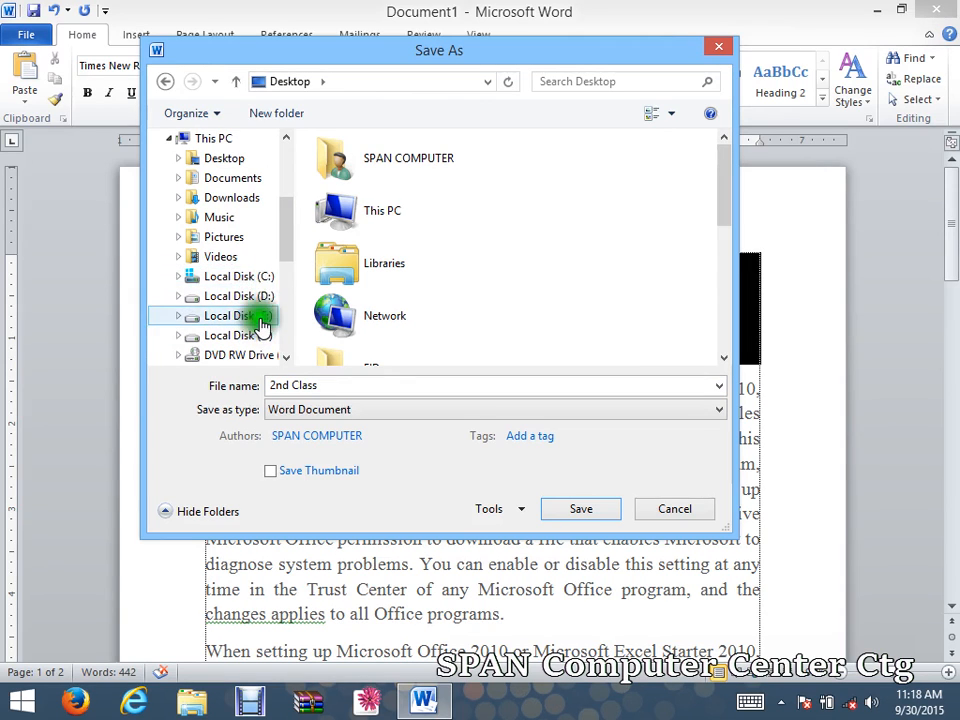
drag(286, 226, 286, 198)
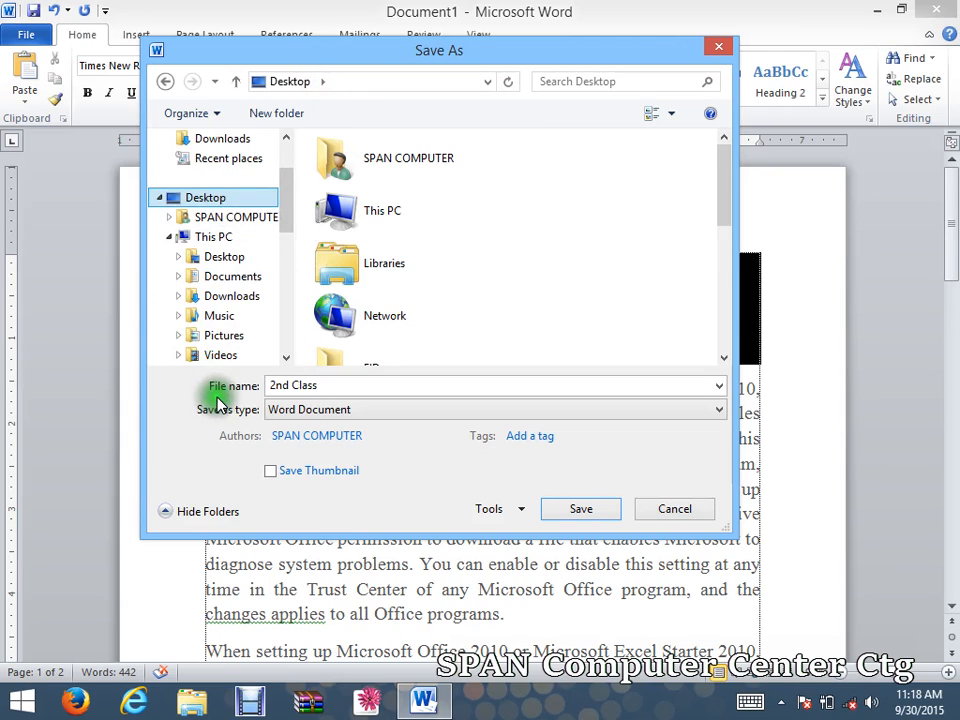
click(321, 386)
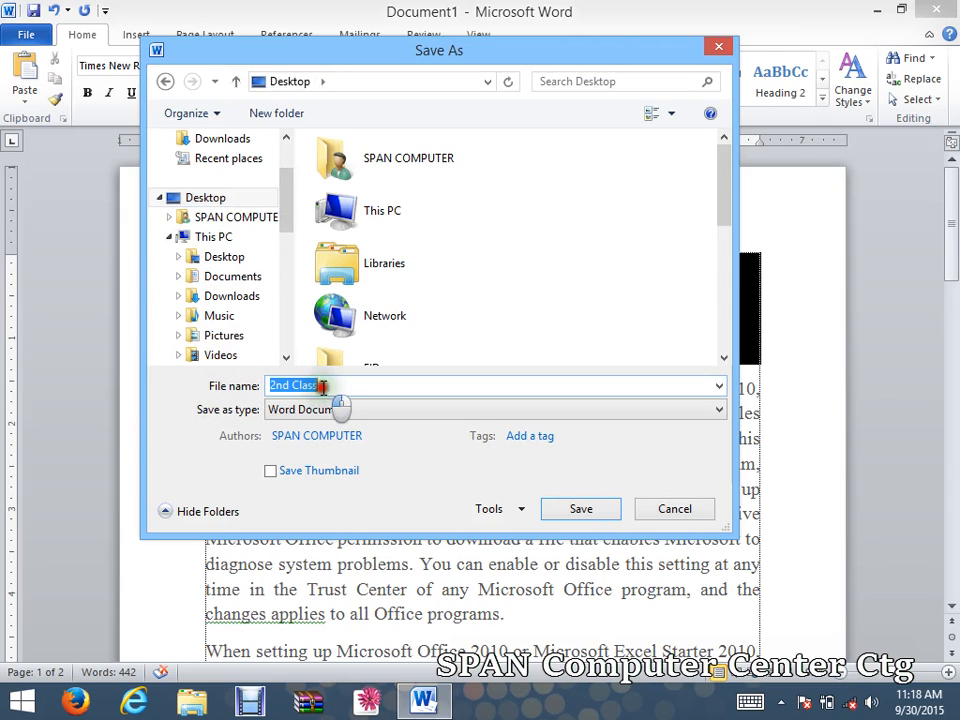
click(322, 387)
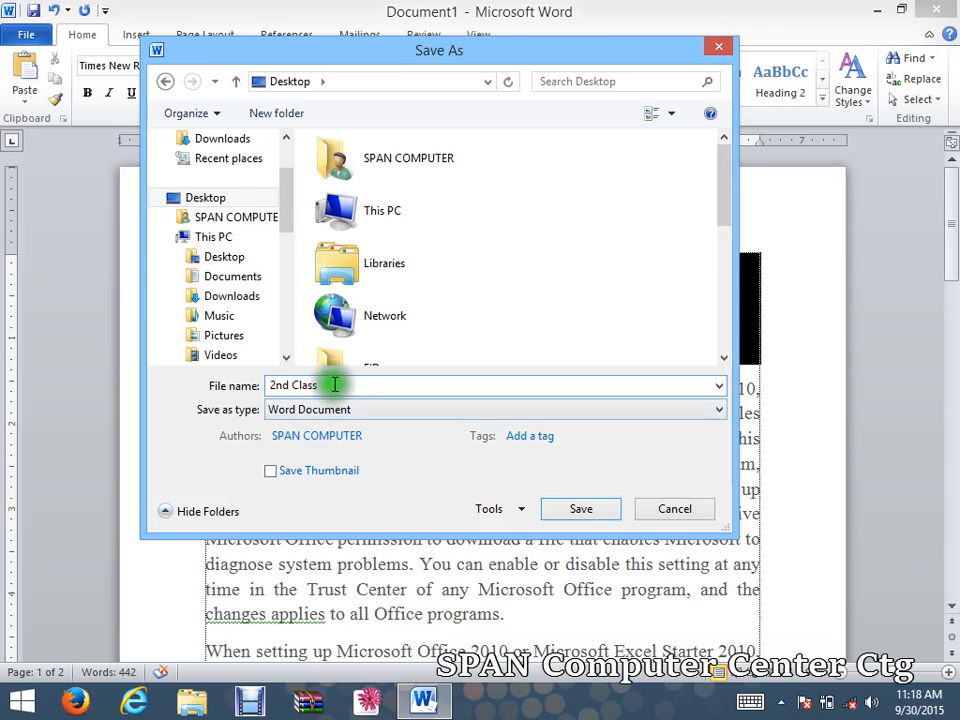
drag(323, 386, 236, 380)
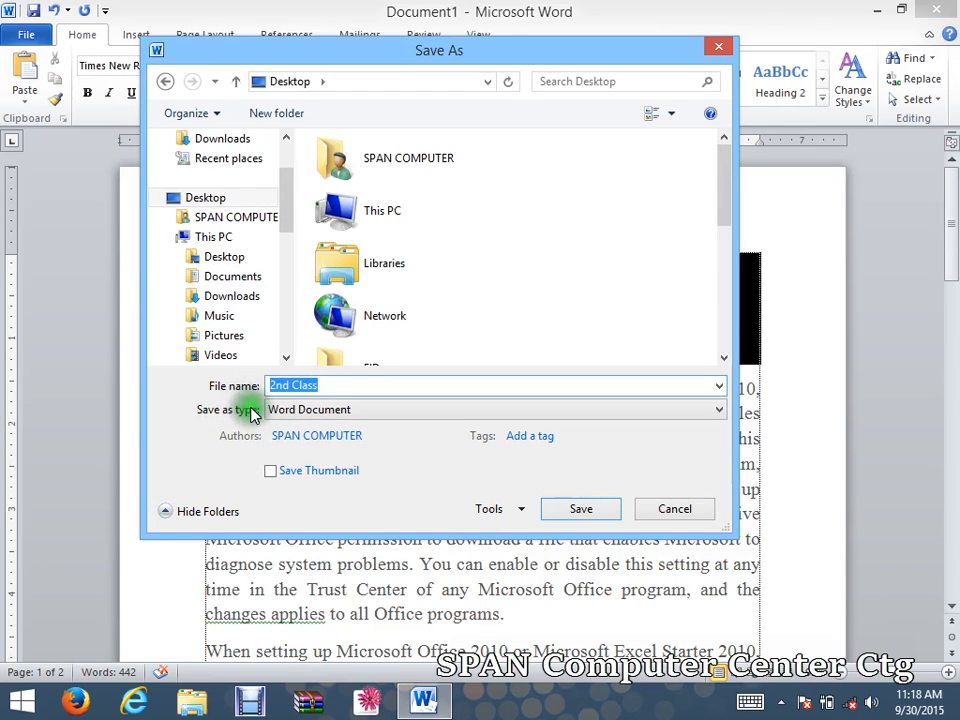
drag(357, 60, 348, 32)
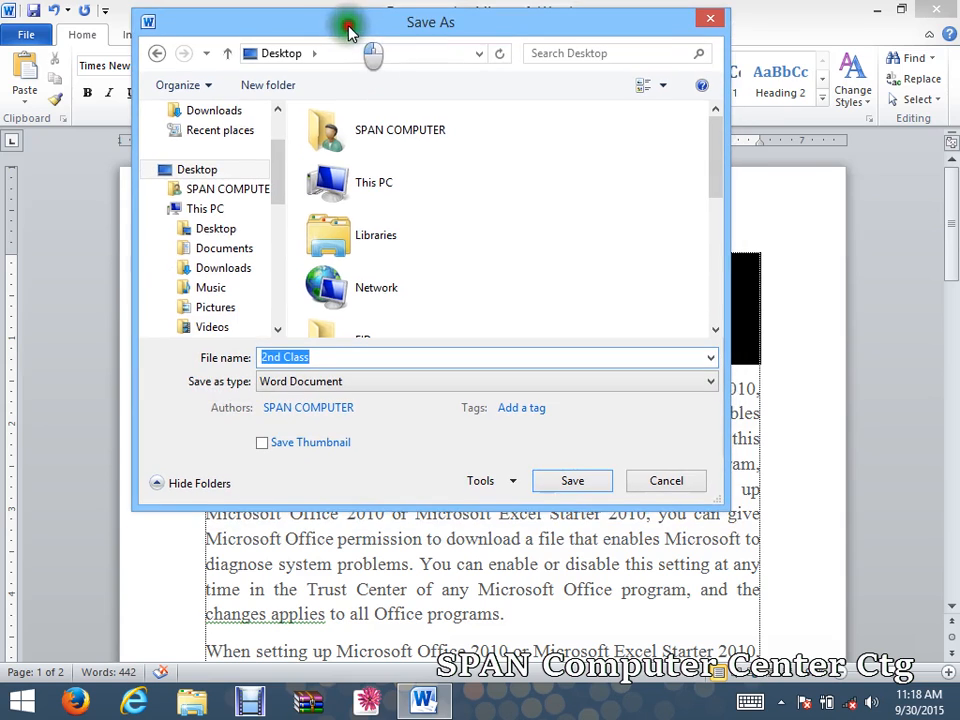
Keep Word Document as the file type and save '2nd Class' to the Desktop.
click(375, 386)
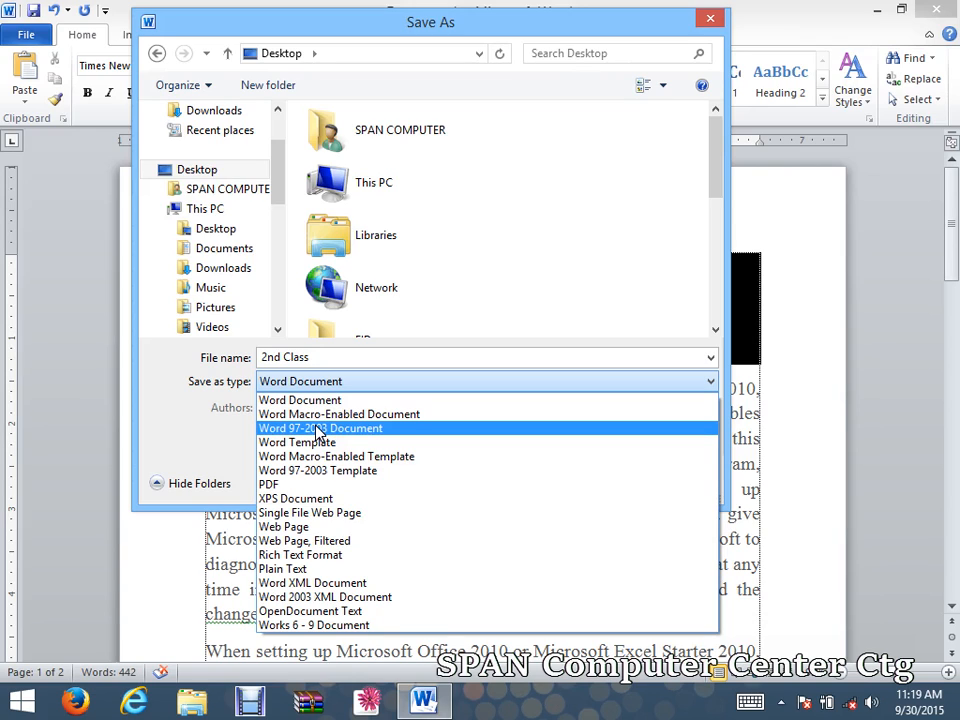
click(286, 488)
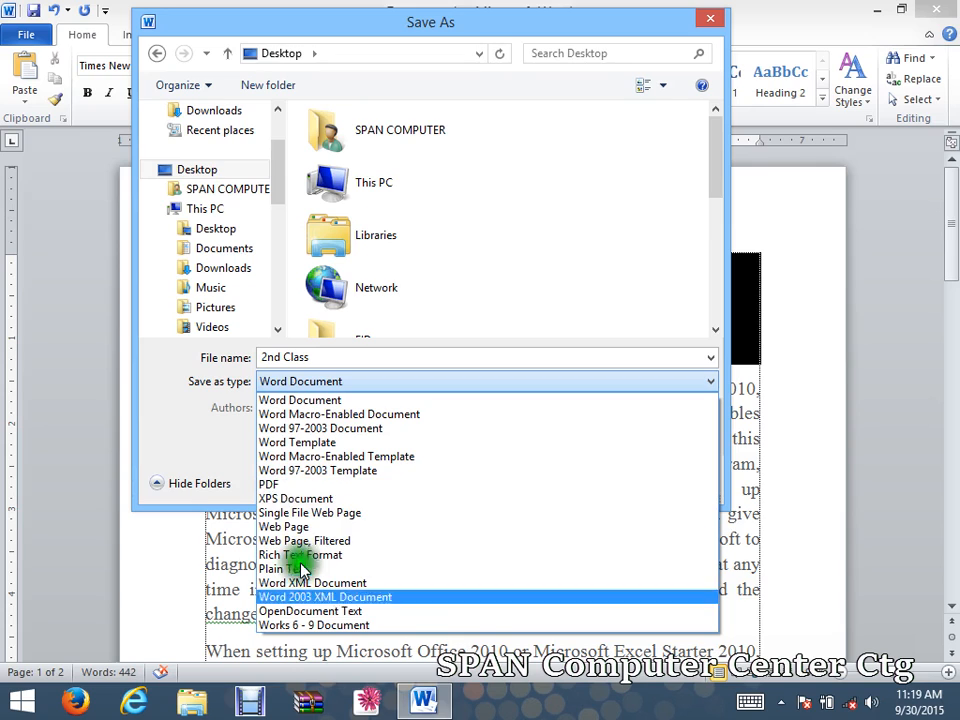
click(291, 402)
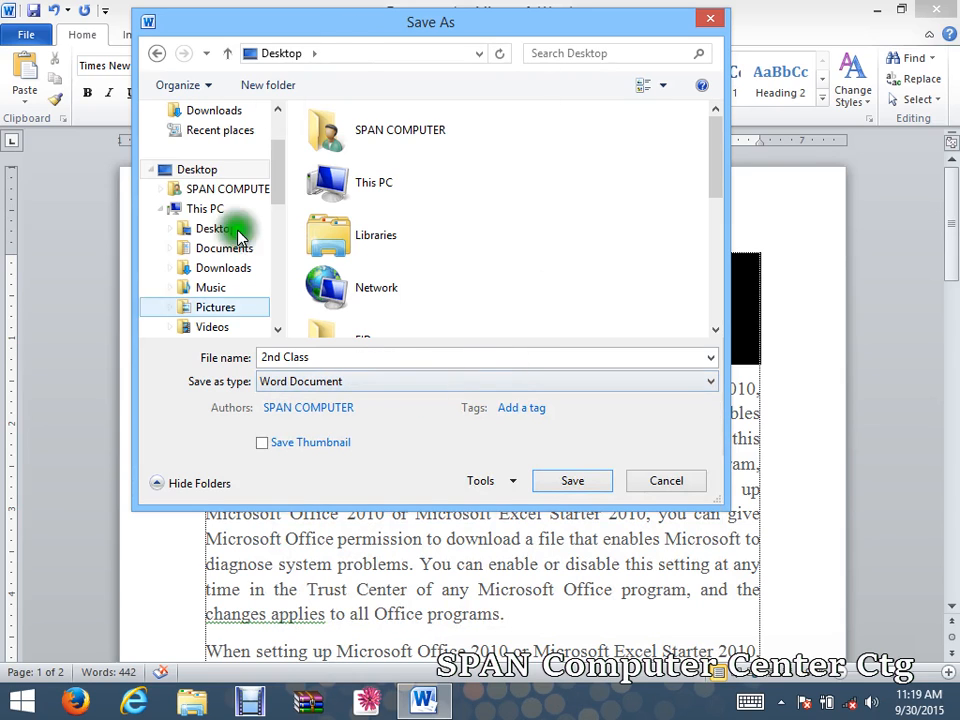
click(588, 485)
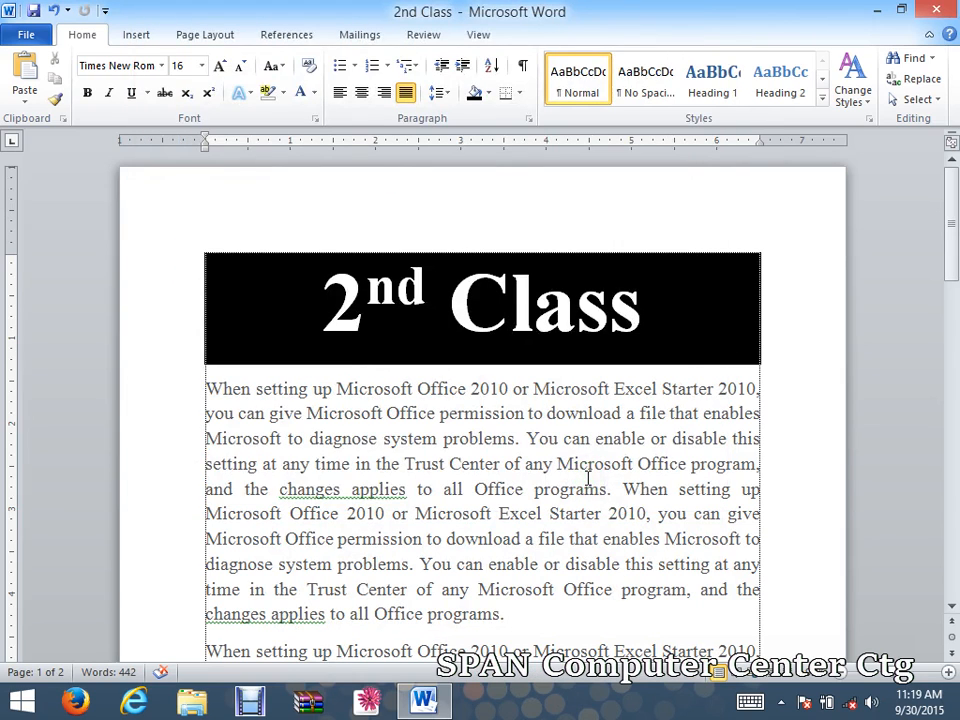
Minimize Word, move the 2nd Class desktop icon beside ~$d Class, and return to the document.
click(875, 12)
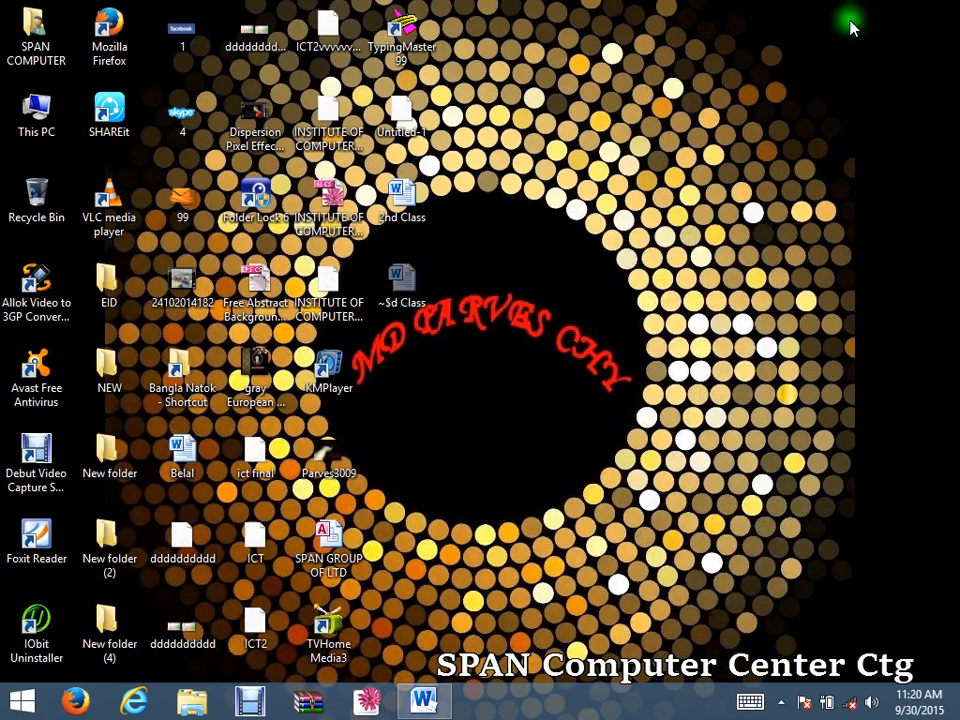
click(415, 228)
drag(415, 228, 482, 234)
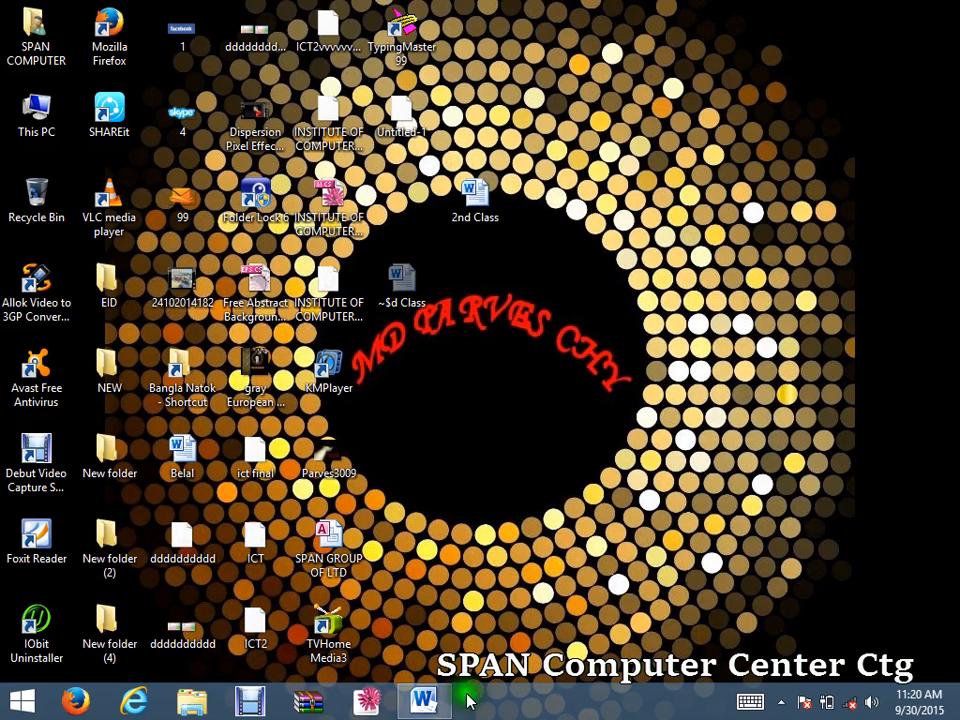
click(432, 697)
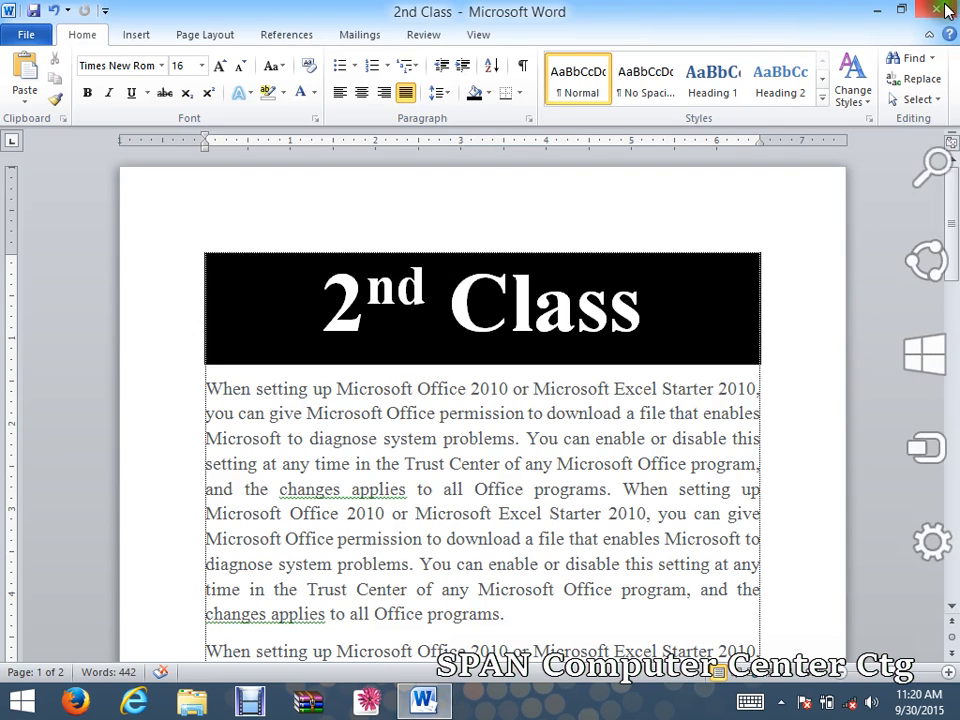
click(461, 387)
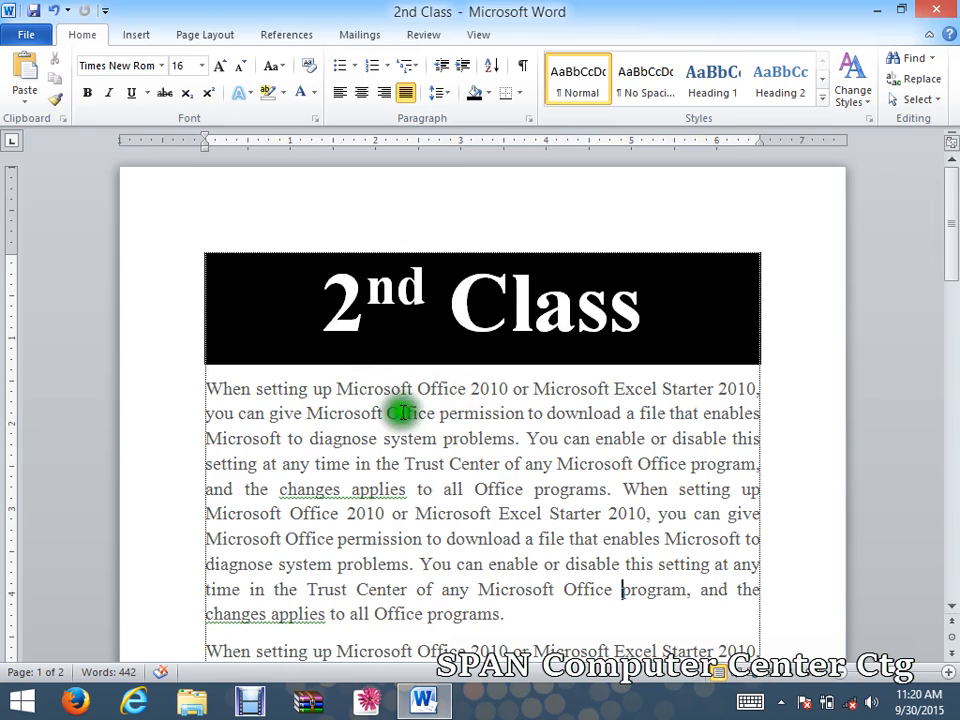
Save 2nd Class again, then bring up the Save As dialog showing the Desktop.
click(563, 412)
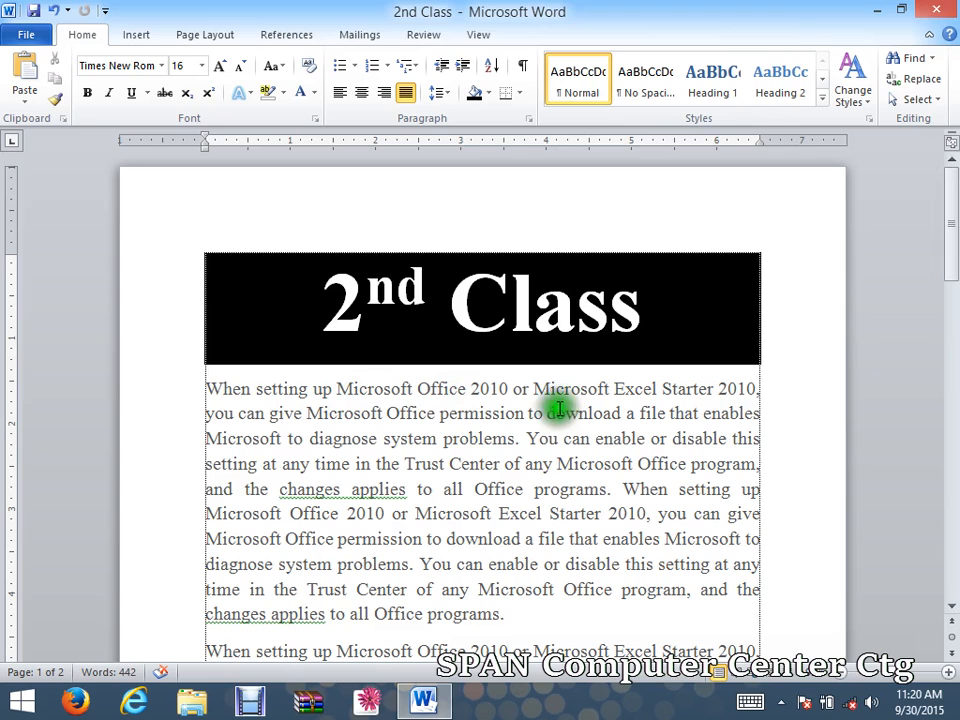
click(28, 36)
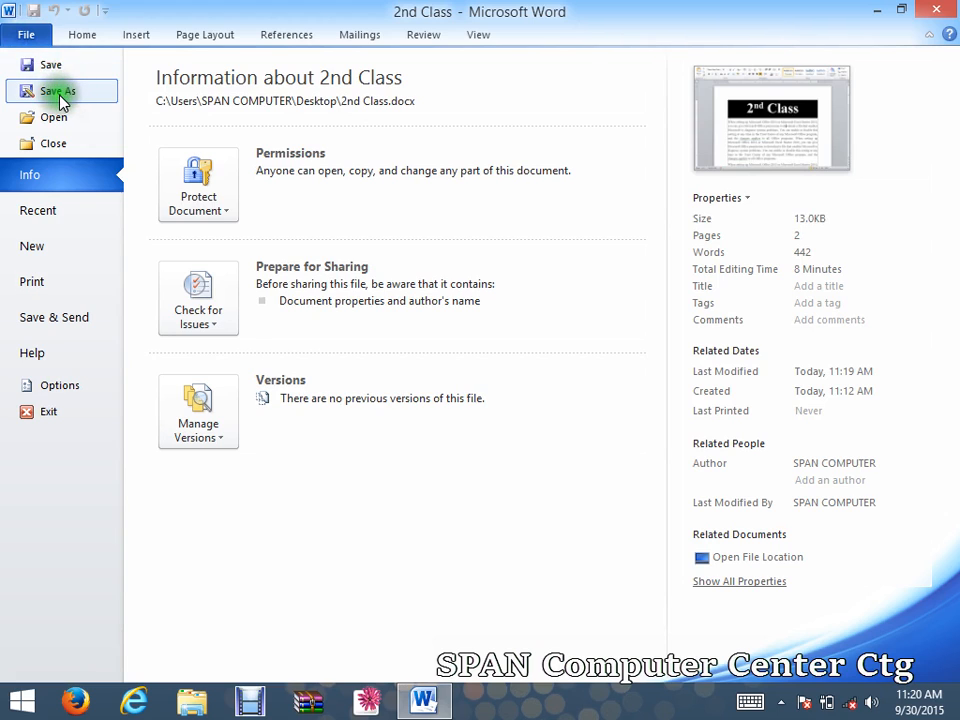
click(62, 70)
click(64, 90)
click(70, 91)
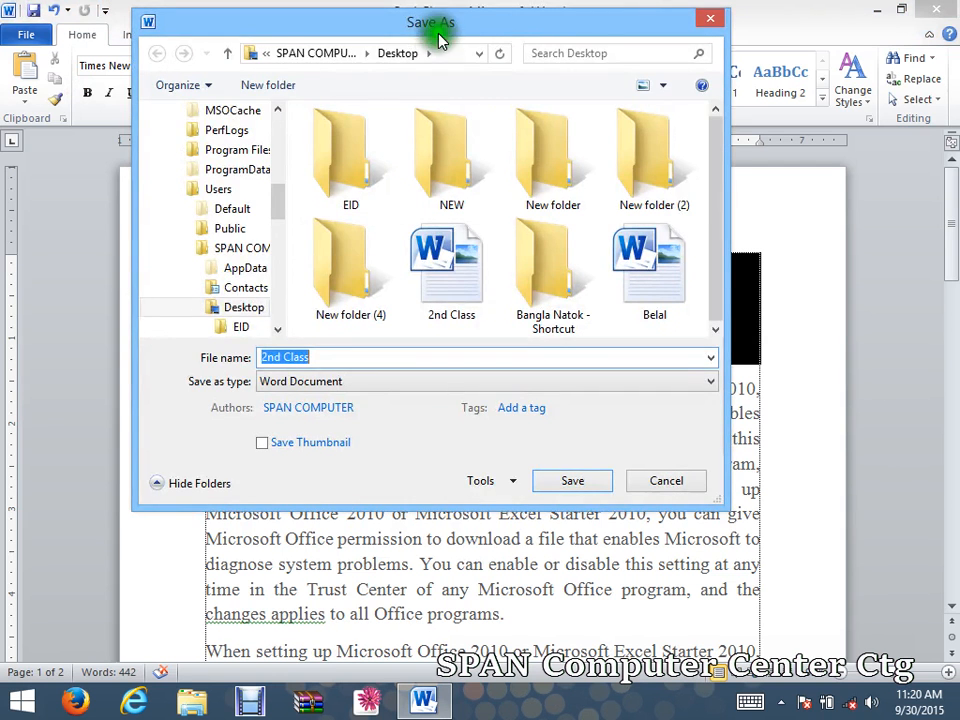
drag(439, 36, 480, 72)
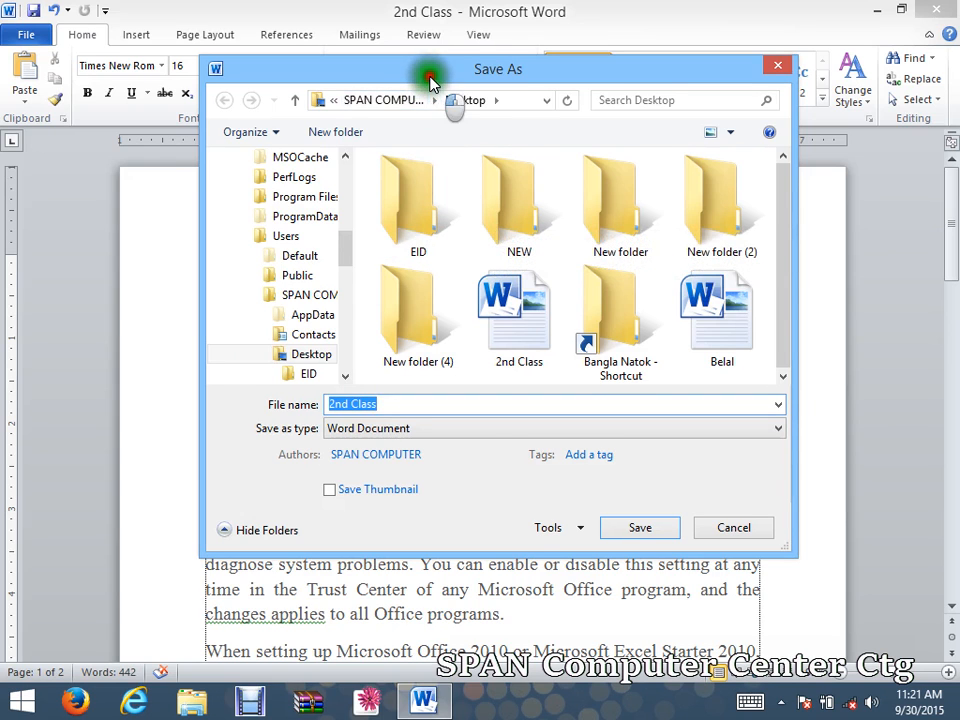
Open General Options from the Save As dialog's Tools list.
drag(431, 80, 418, 50)
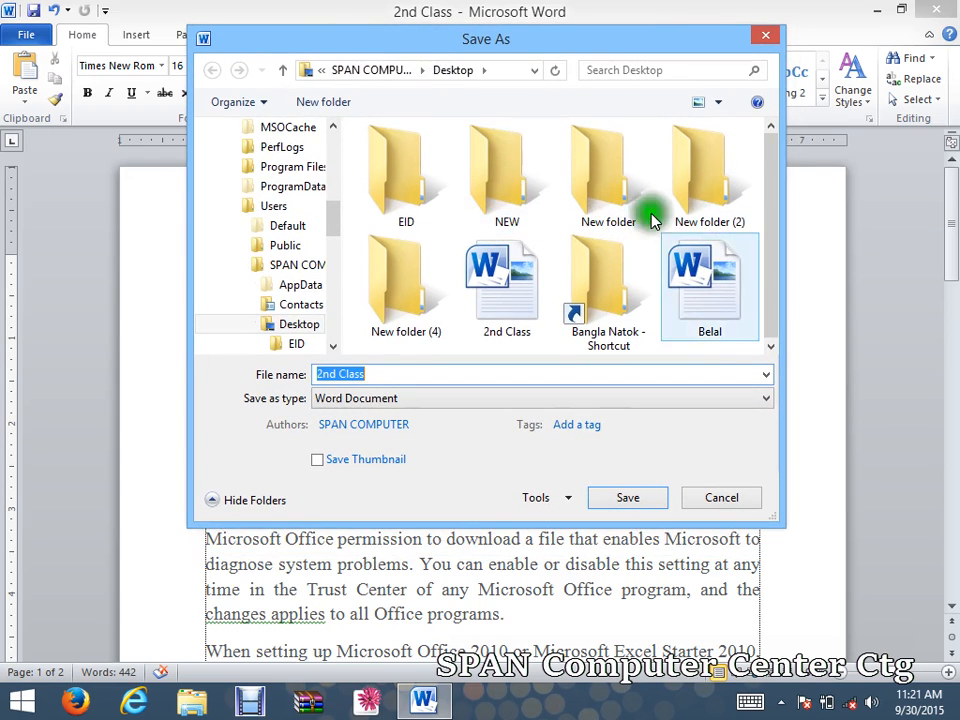
drag(229, 43, 182, 72)
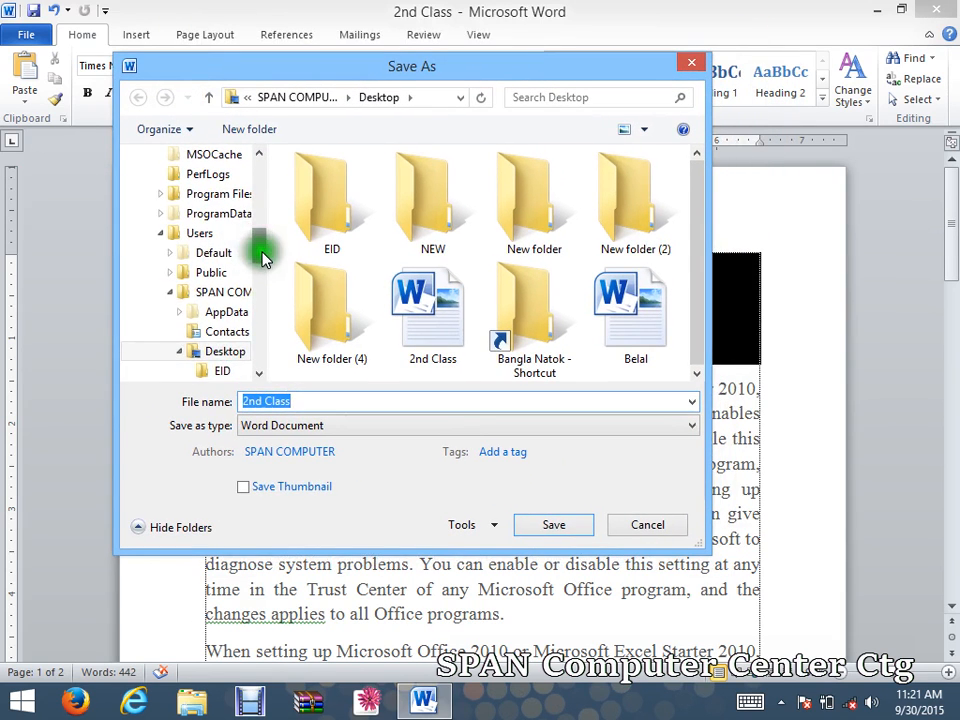
drag(256, 253, 259, 176)
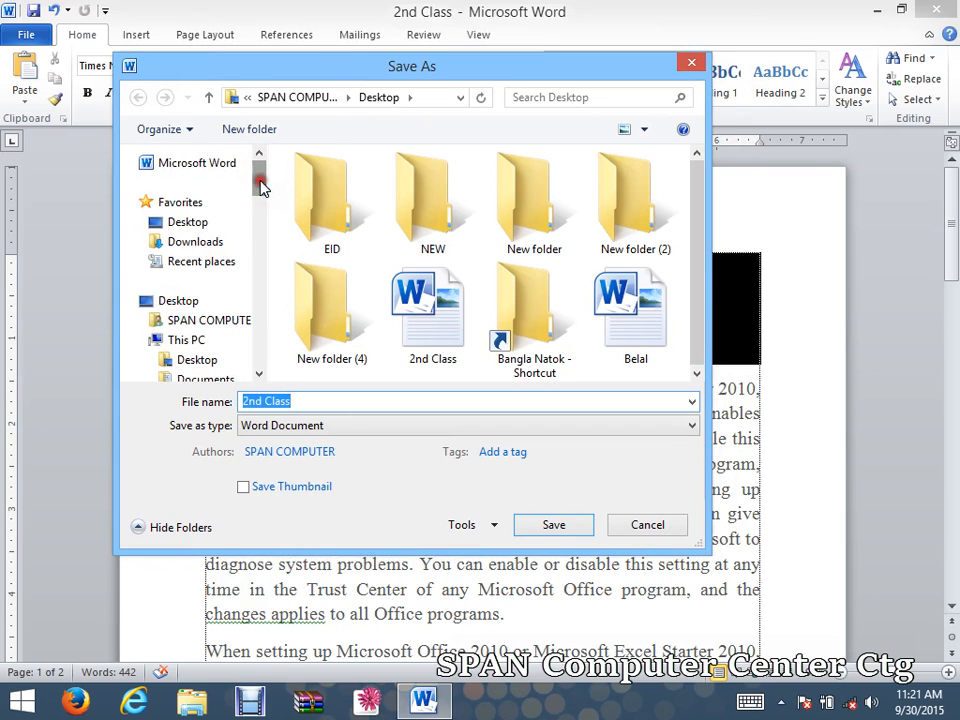
drag(340, 72, 414, 64)
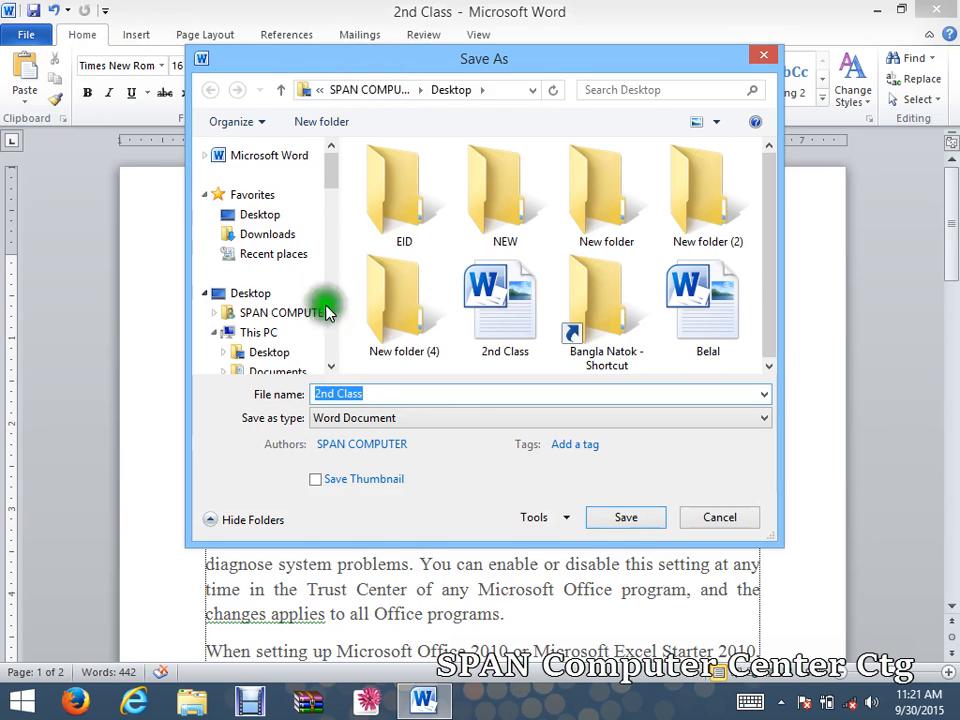
click(565, 518)
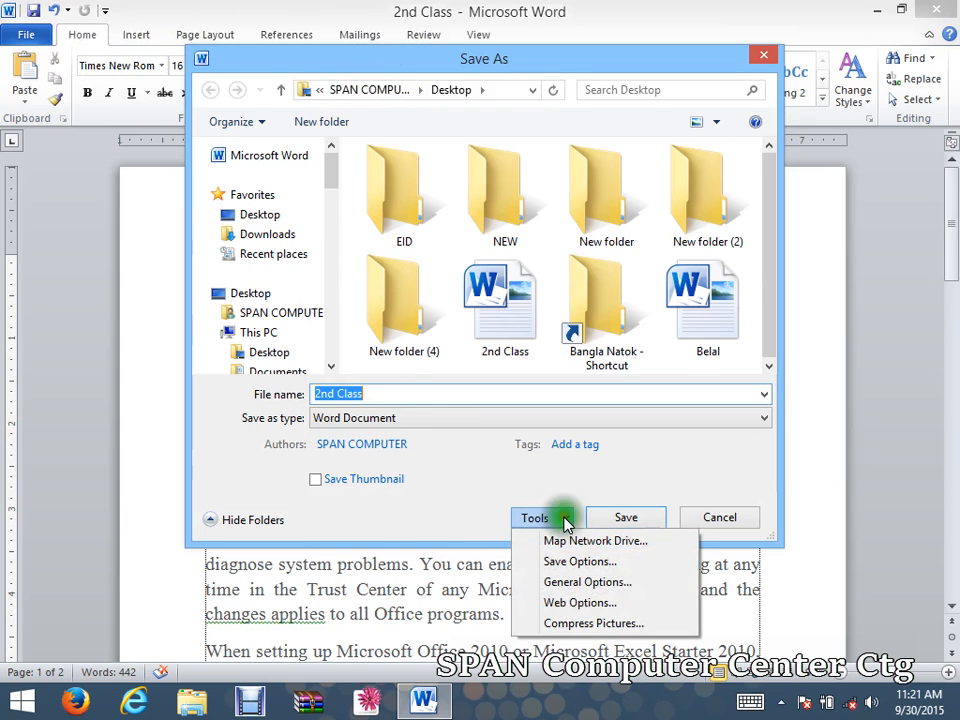
click(582, 585)
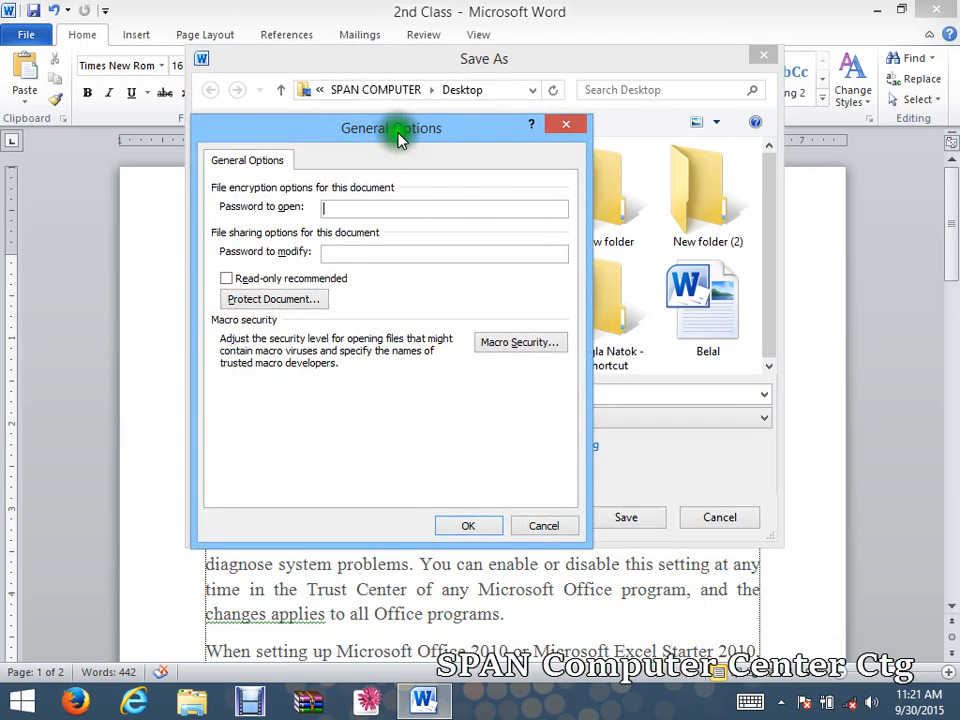
Set a password to open and a password to modify, with Read-only recommended ticked.
drag(399, 133, 401, 91)
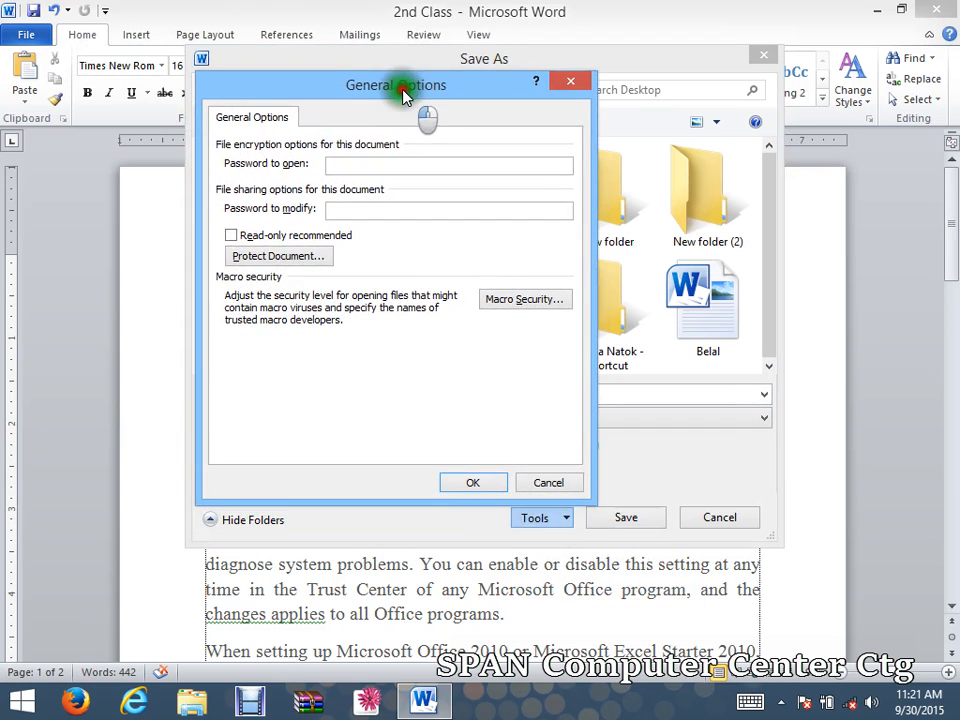
click(354, 162)
click(358, 208)
click(365, 163)
click(360, 208)
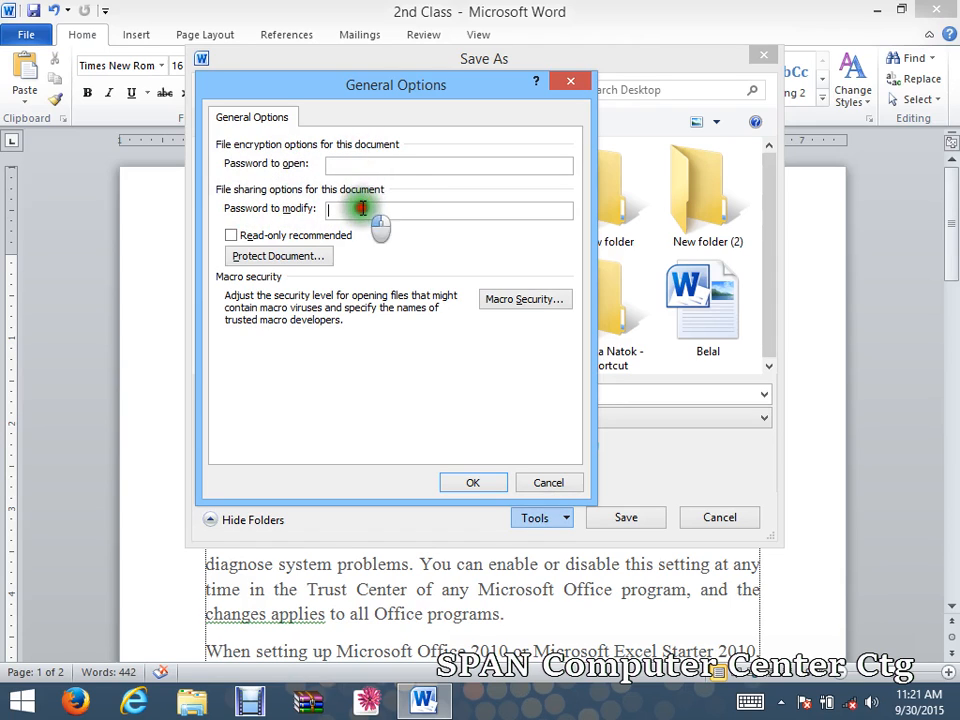
click(355, 163)
click(360, 208)
click(357, 164)
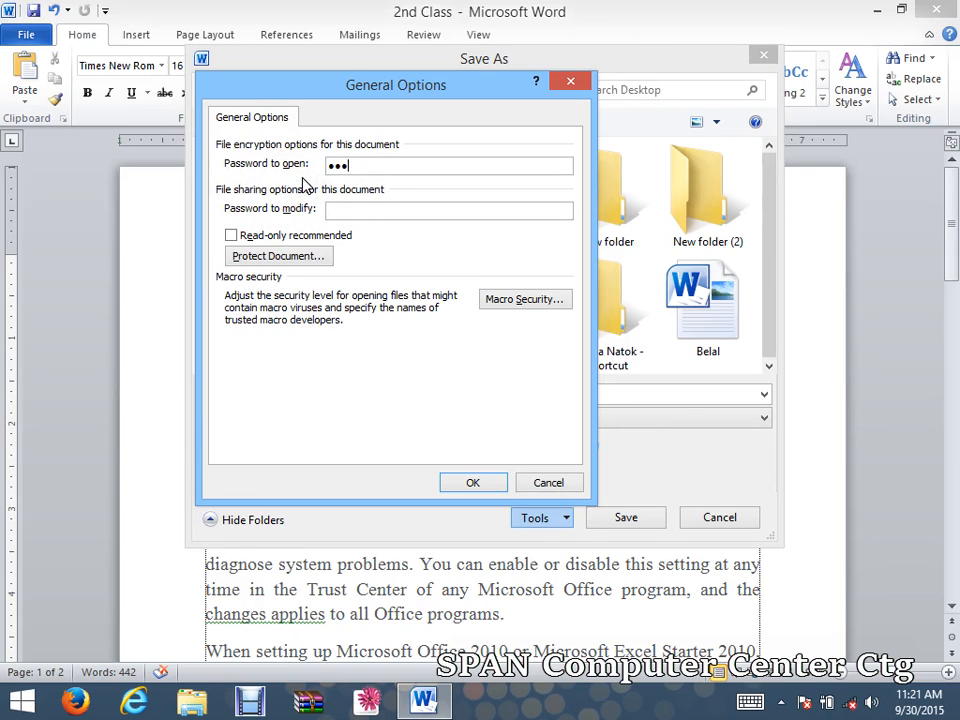
click(317, 210)
text(12)
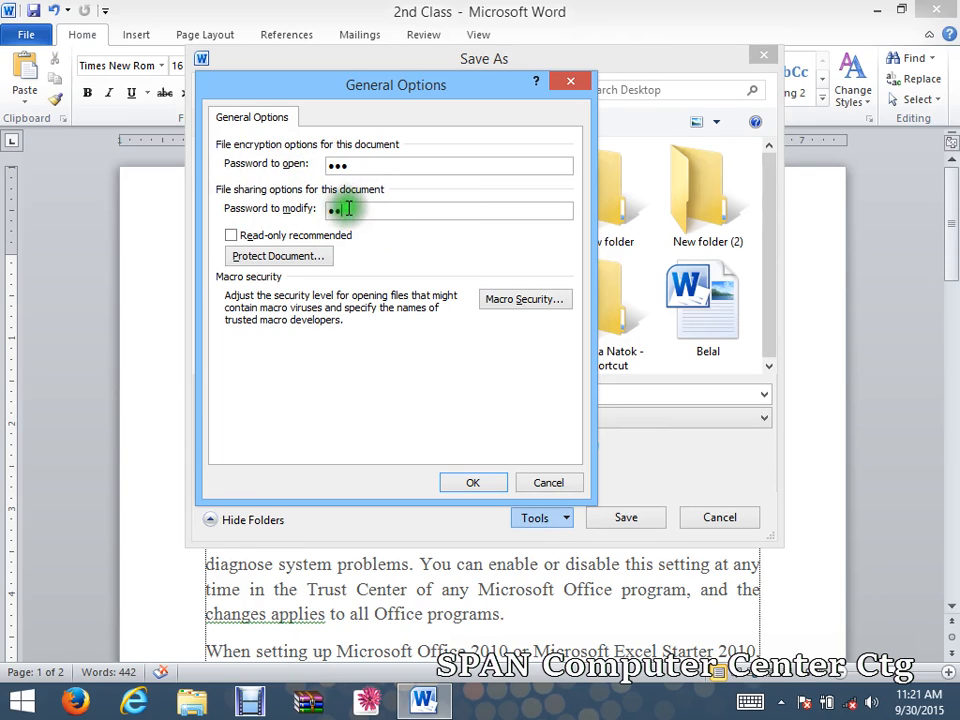
text(3)
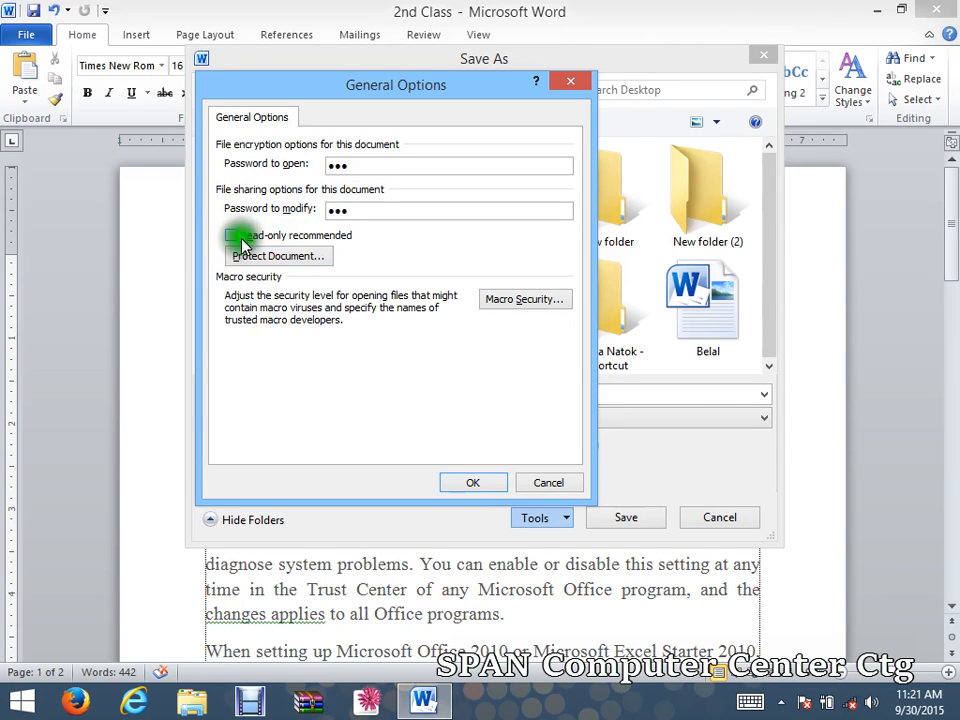
click(231, 237)
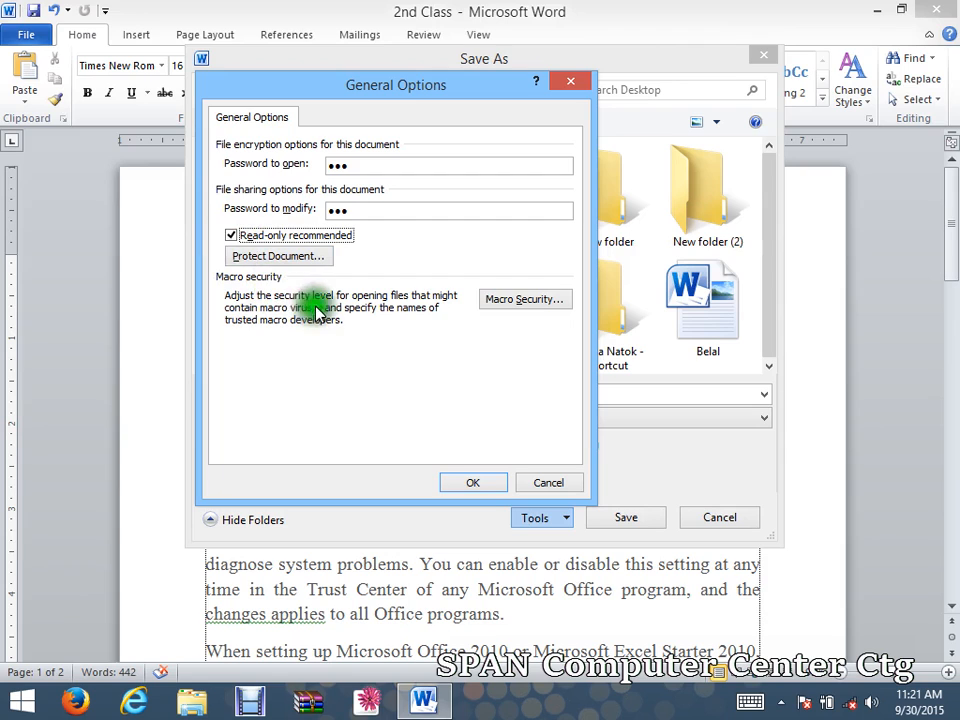
click(470, 483)
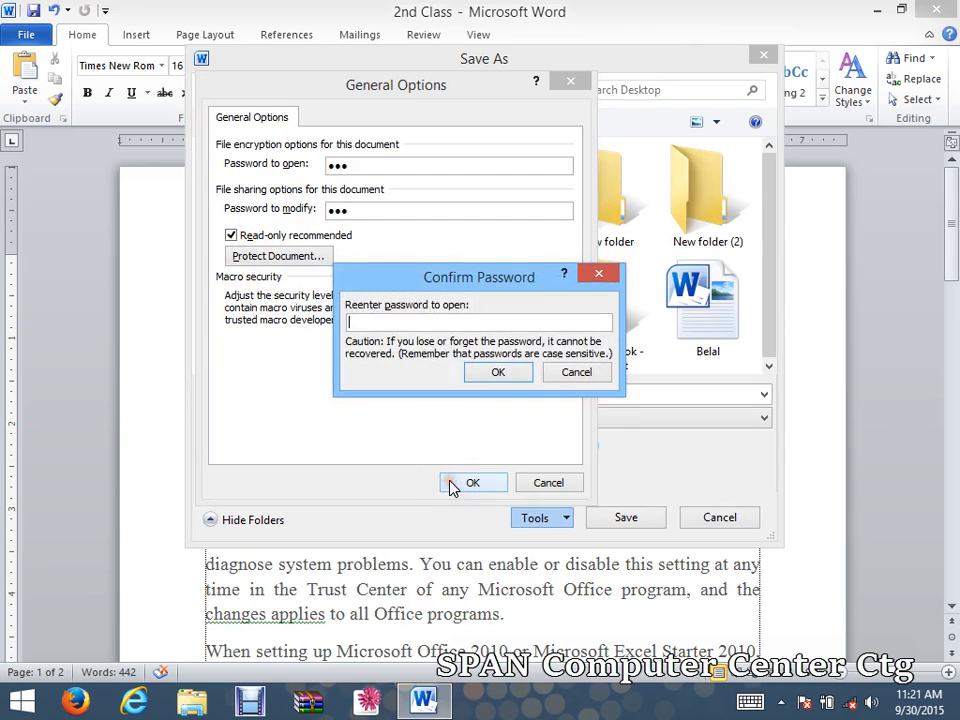
Re-enter both passwords to confirm them and save the file as '2nd Class1'.
text(12)
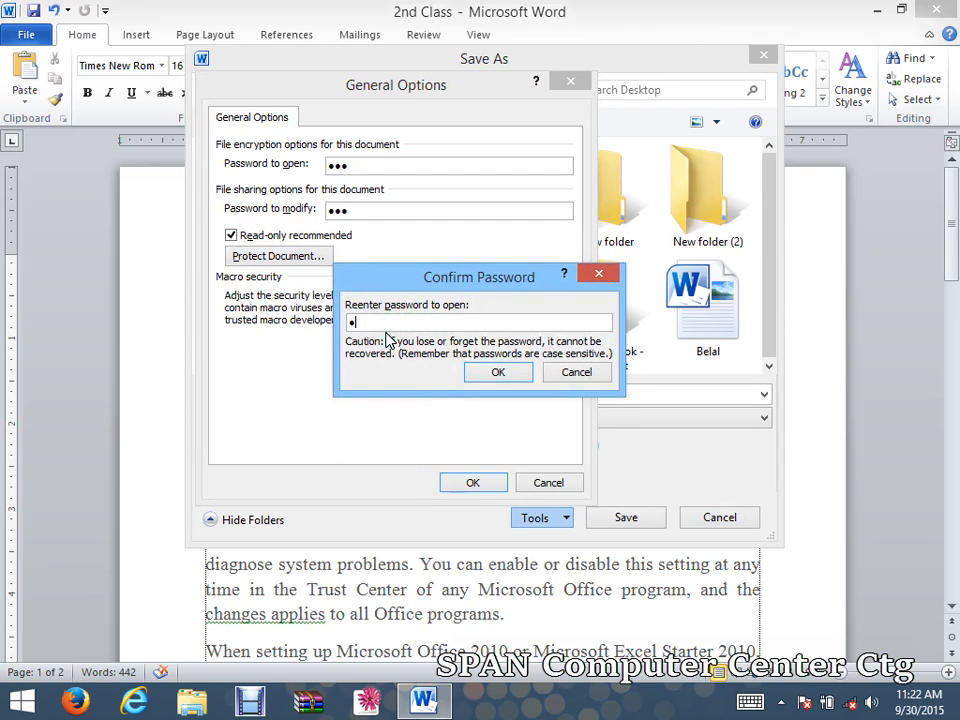
text(3)
click(498, 372)
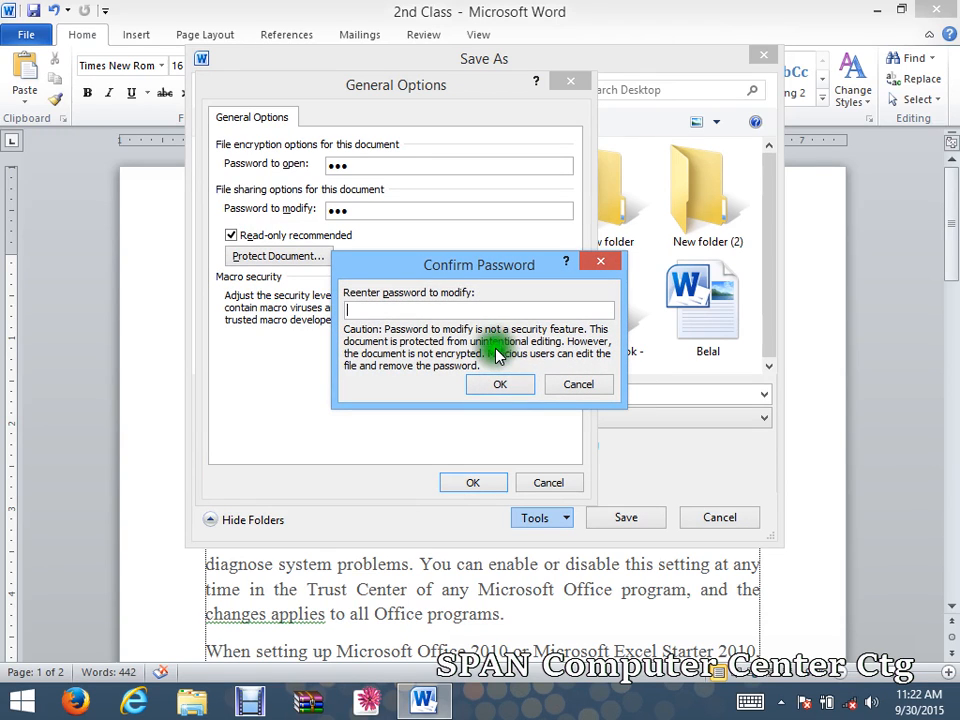
text(1)
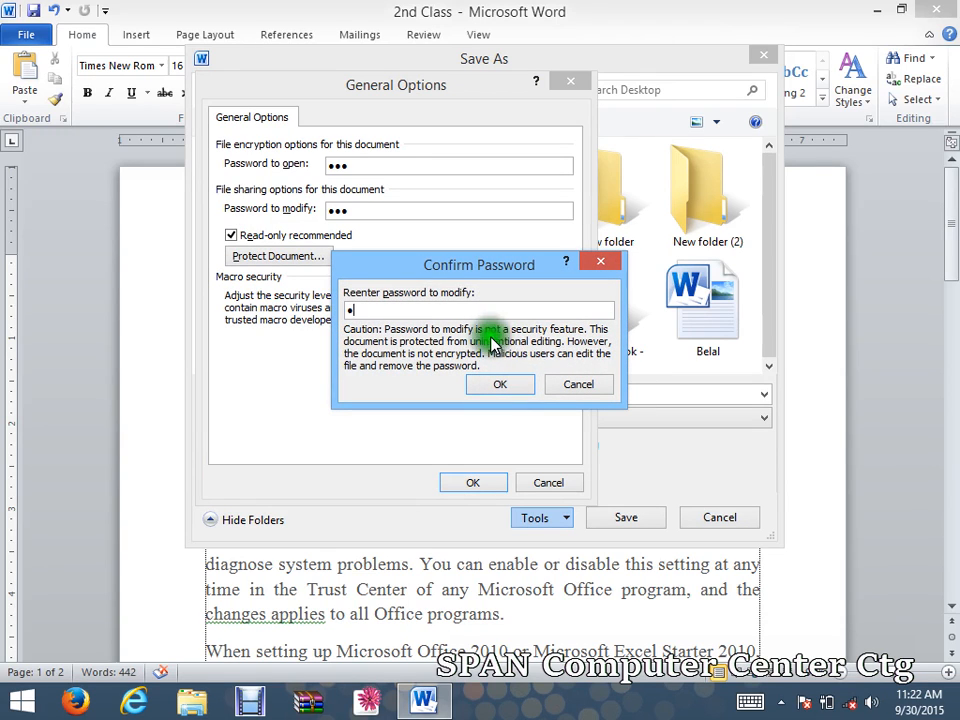
text(23)
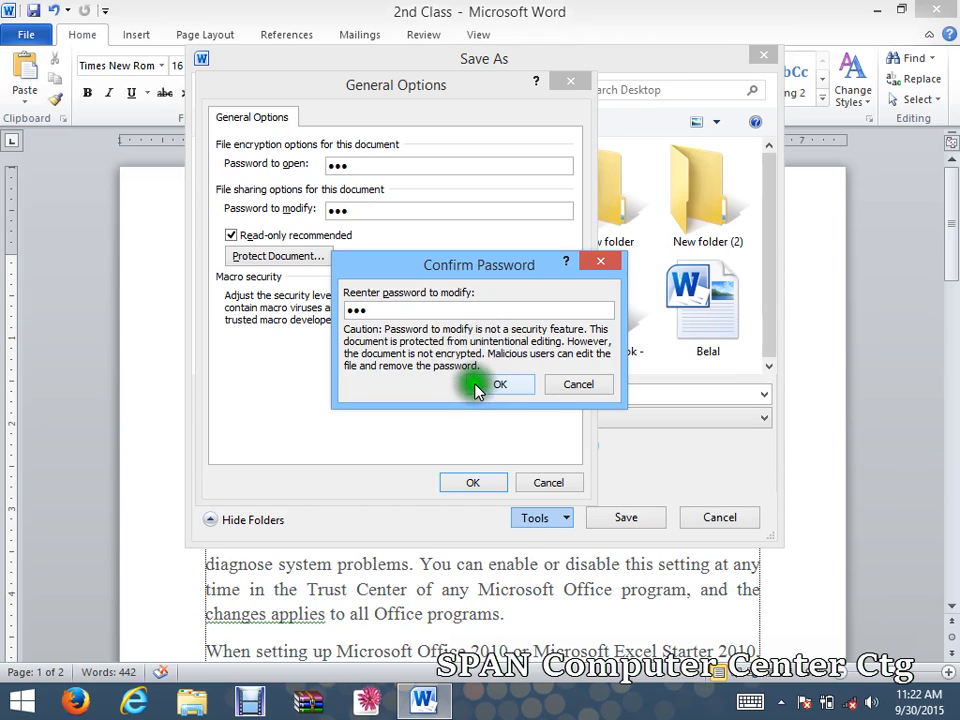
click(487, 390)
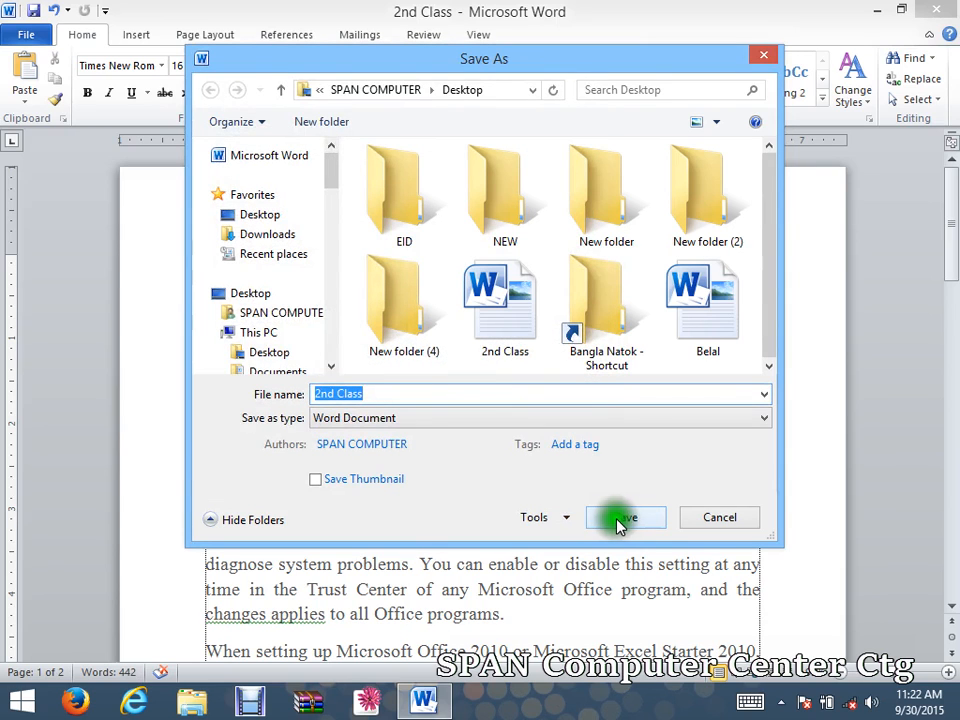
click(380, 393)
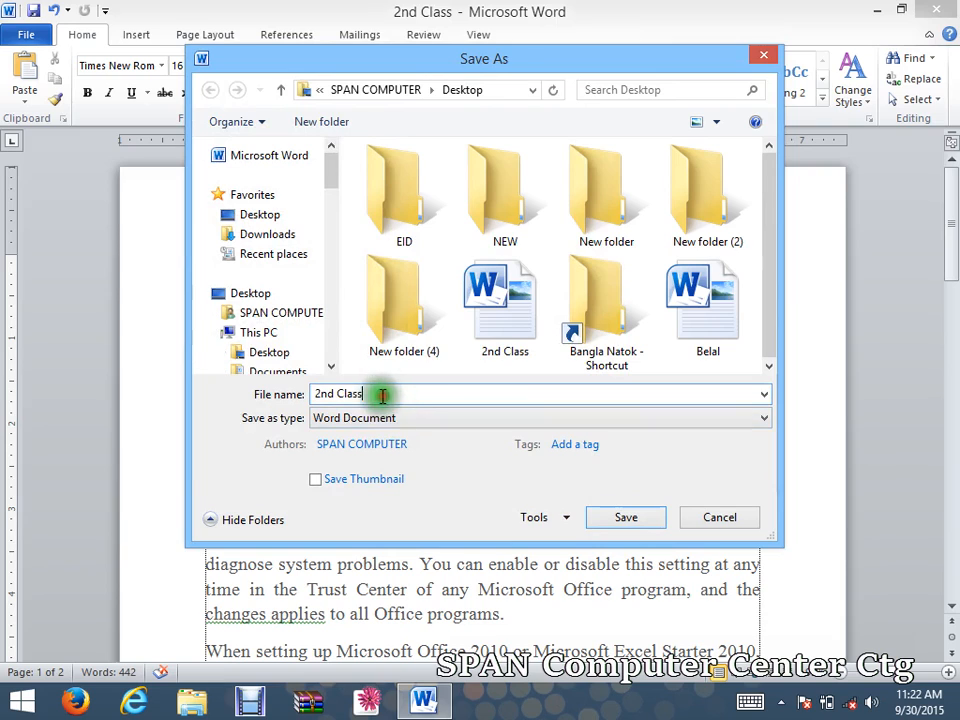
text(1)
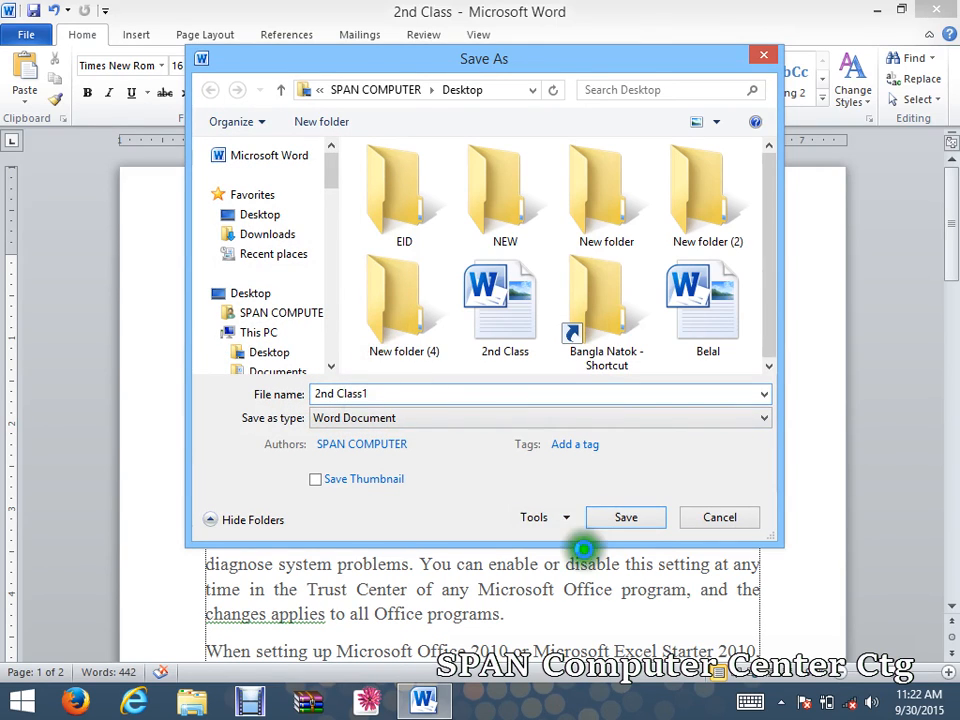
click(617, 519)
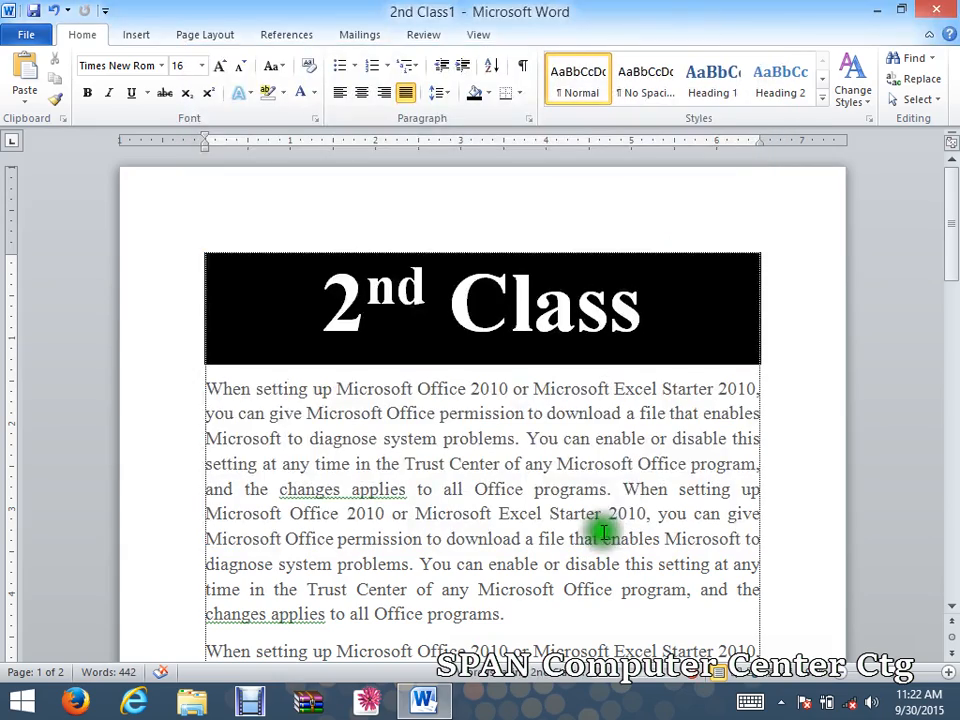
Close Word, reopen 2nd Class1 from the desktop, and enter its open password.
click(929, 12)
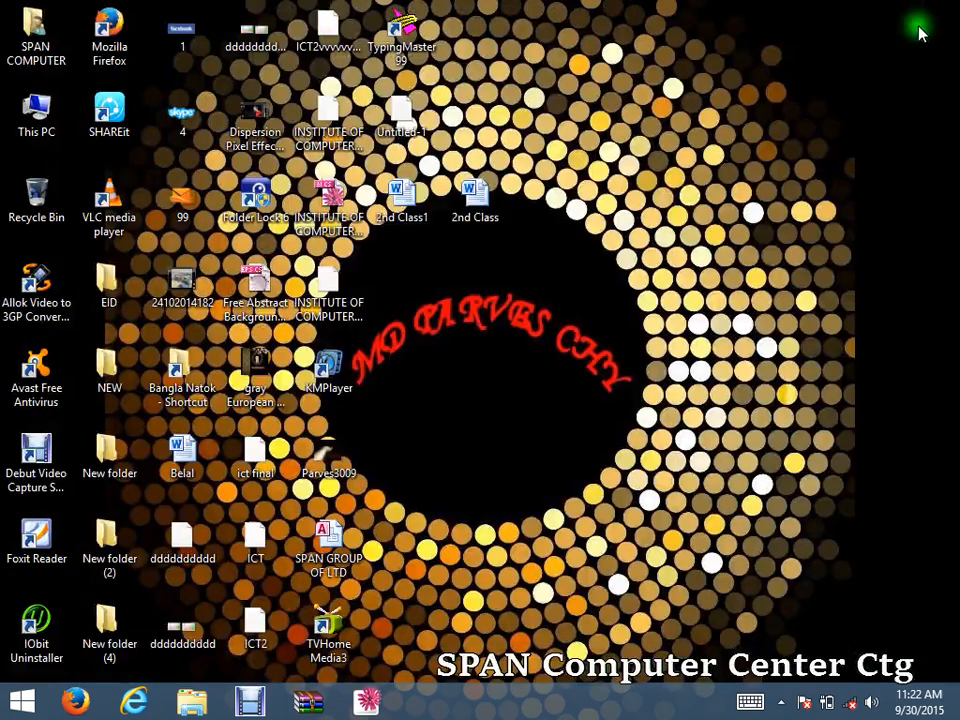
double_click(408, 203)
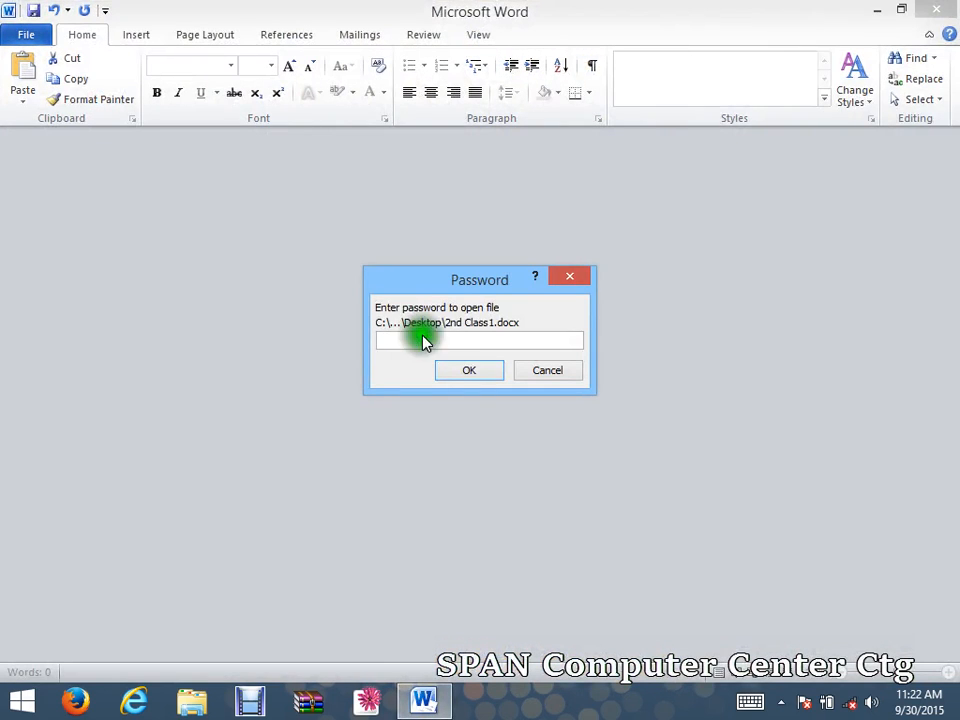
drag(449, 289, 441, 208)
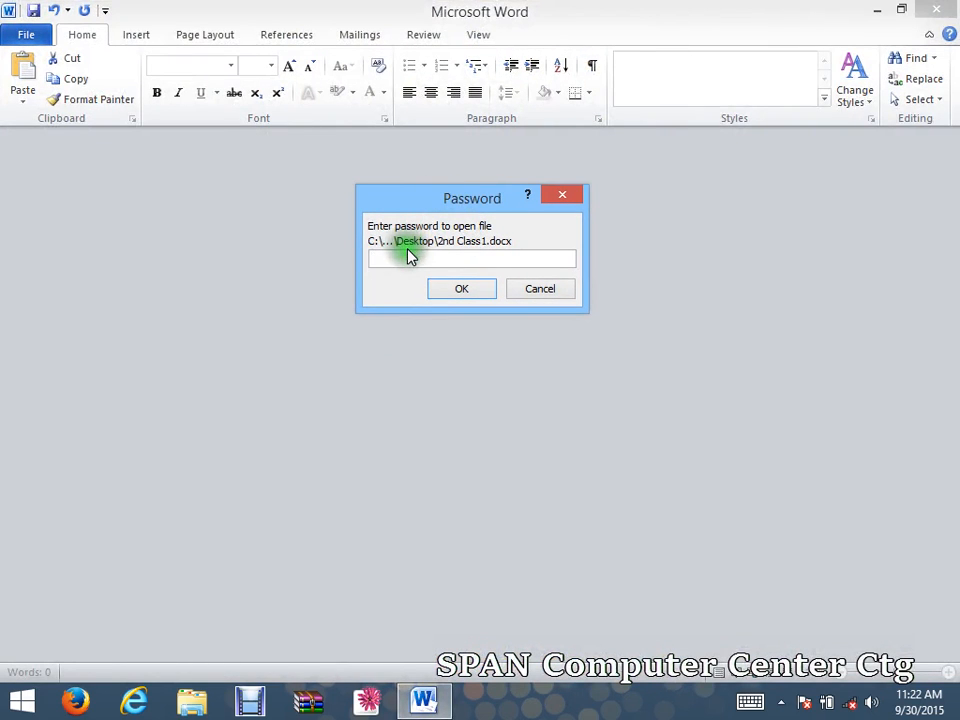
text(••)
click(471, 293)
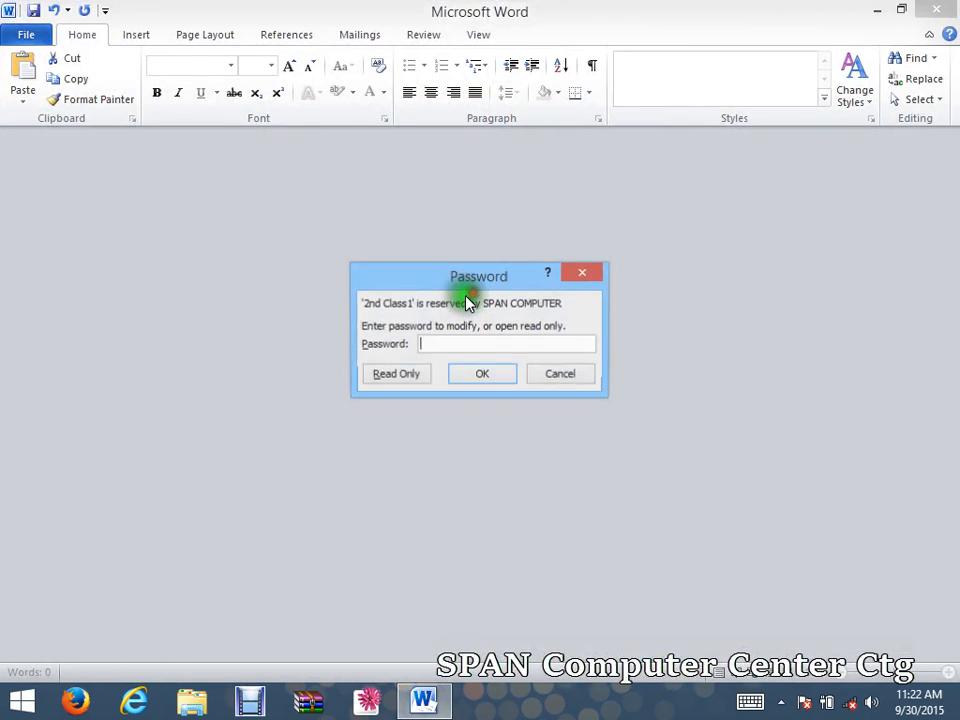
Skip the modify password and open 2nd Class1 read-only.
drag(449, 289, 422, 206)
click(423, 266)
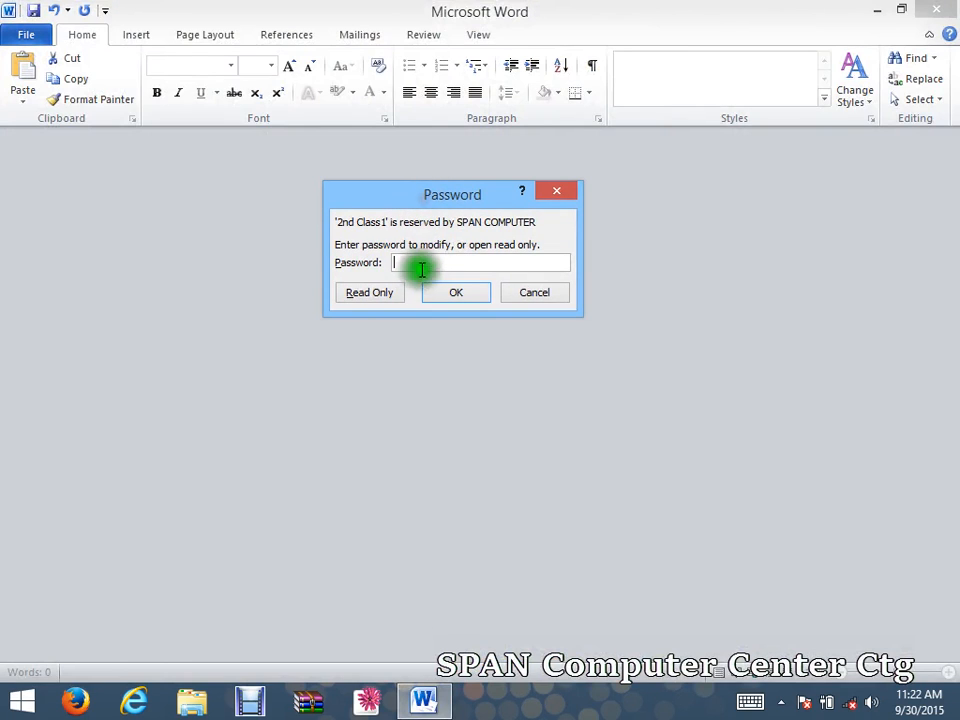
click(425, 266)
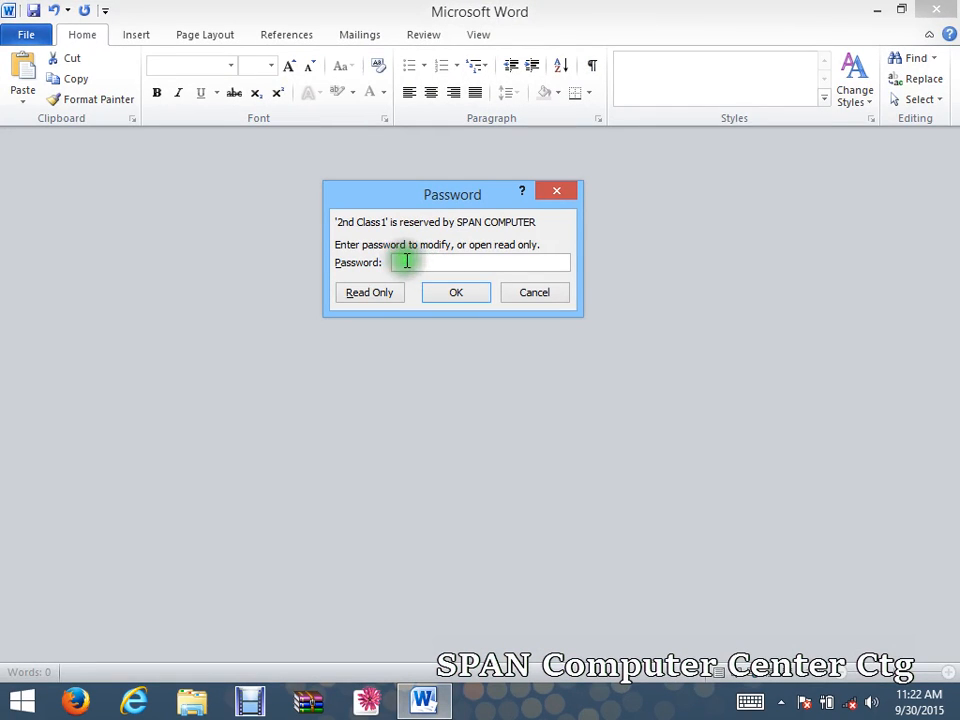
click(419, 262)
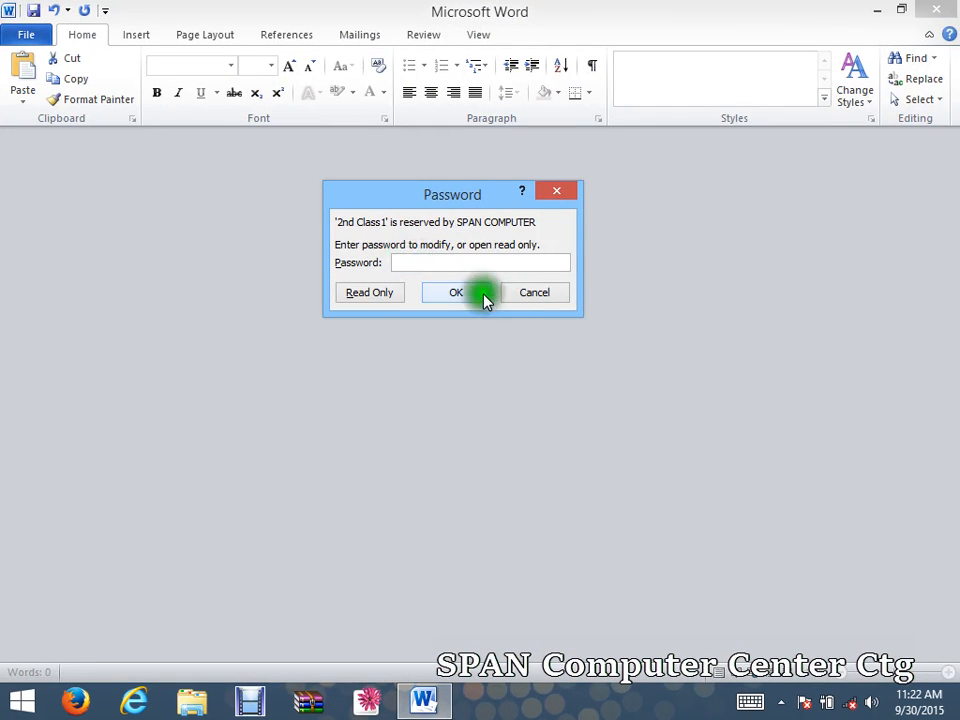
drag(471, 197, 538, 165)
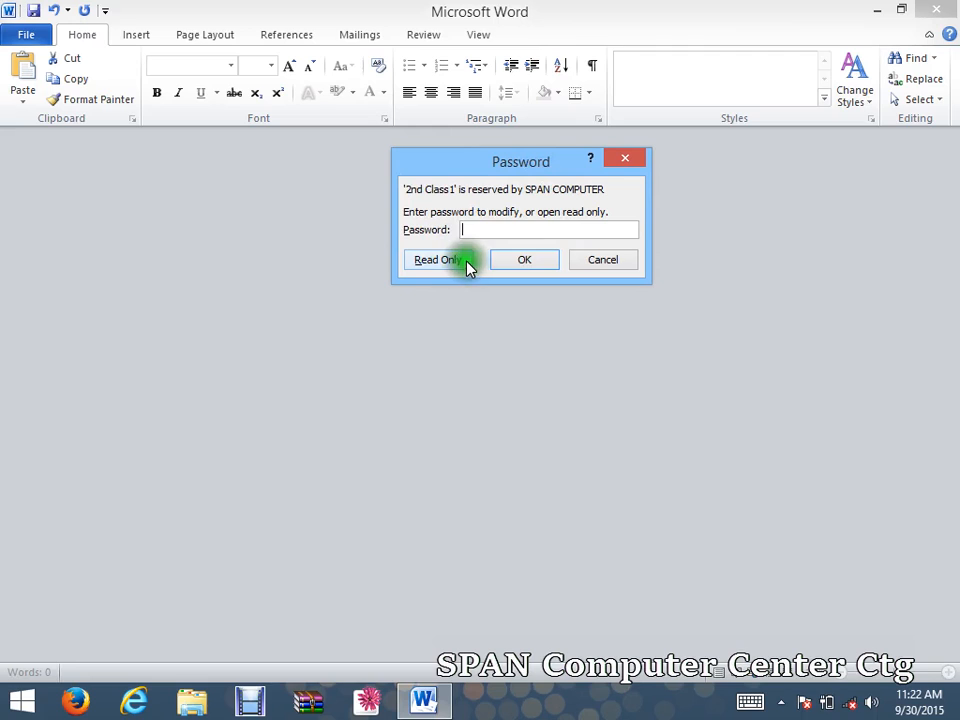
drag(480, 167, 419, 158)
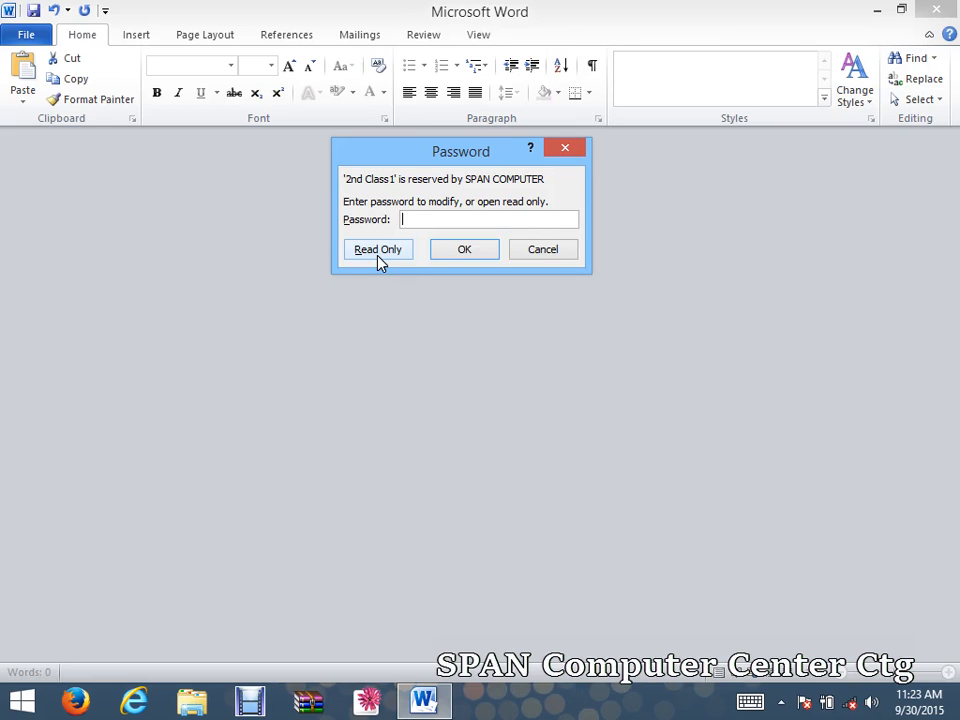
click(377, 254)
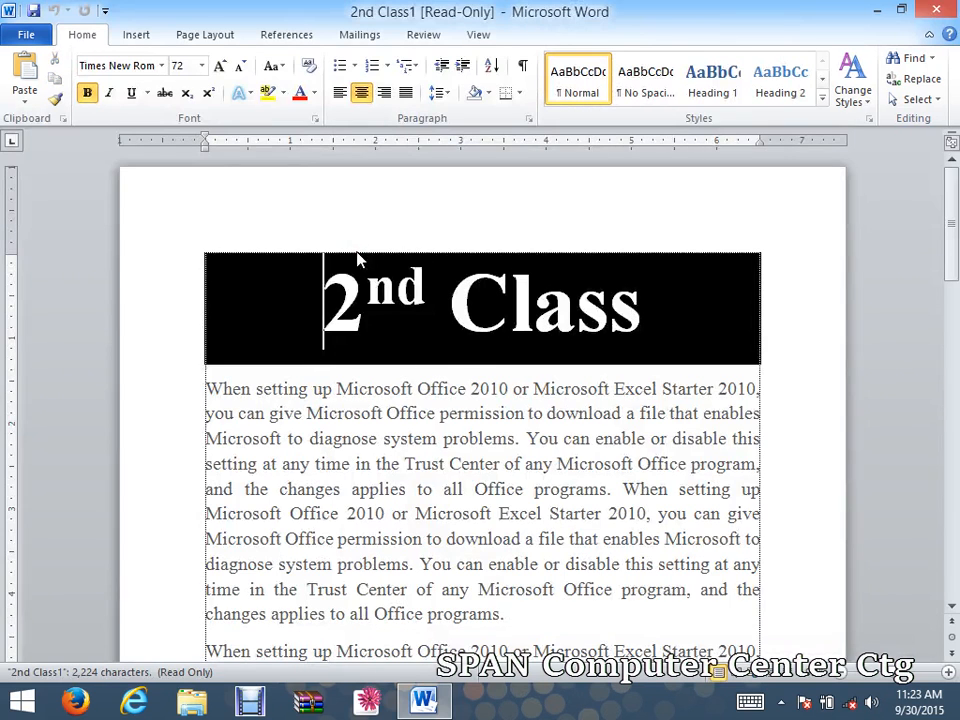
Replace the paragraph's closing text after 'Trust Center' with 'dzfgtyhujijlxd'.
scroll(452, 452, down, 3)
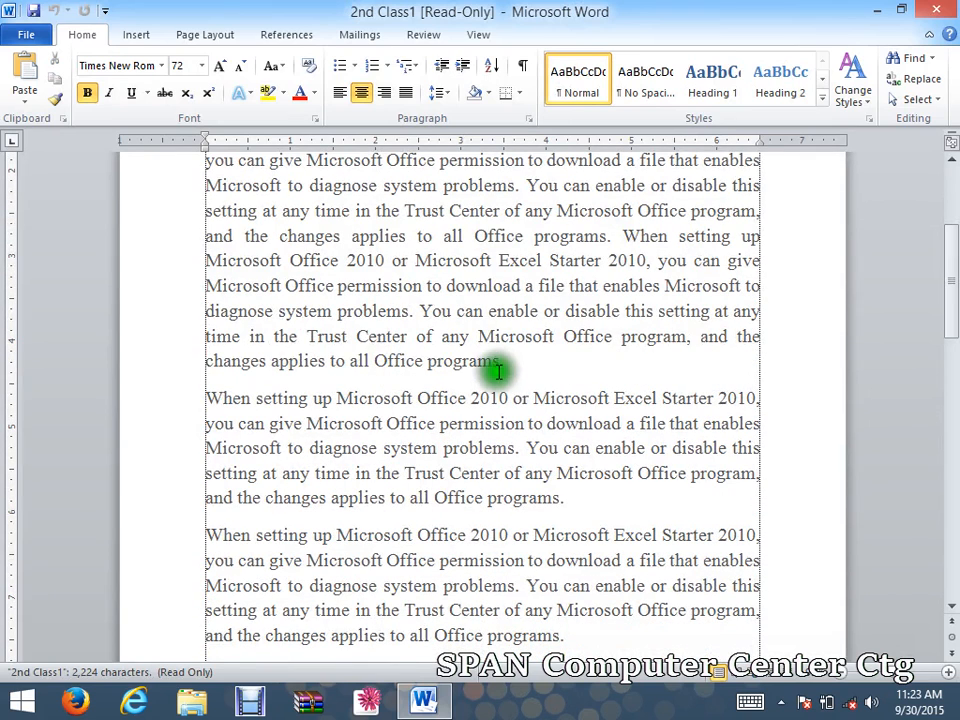
drag(498, 371, 265, 330)
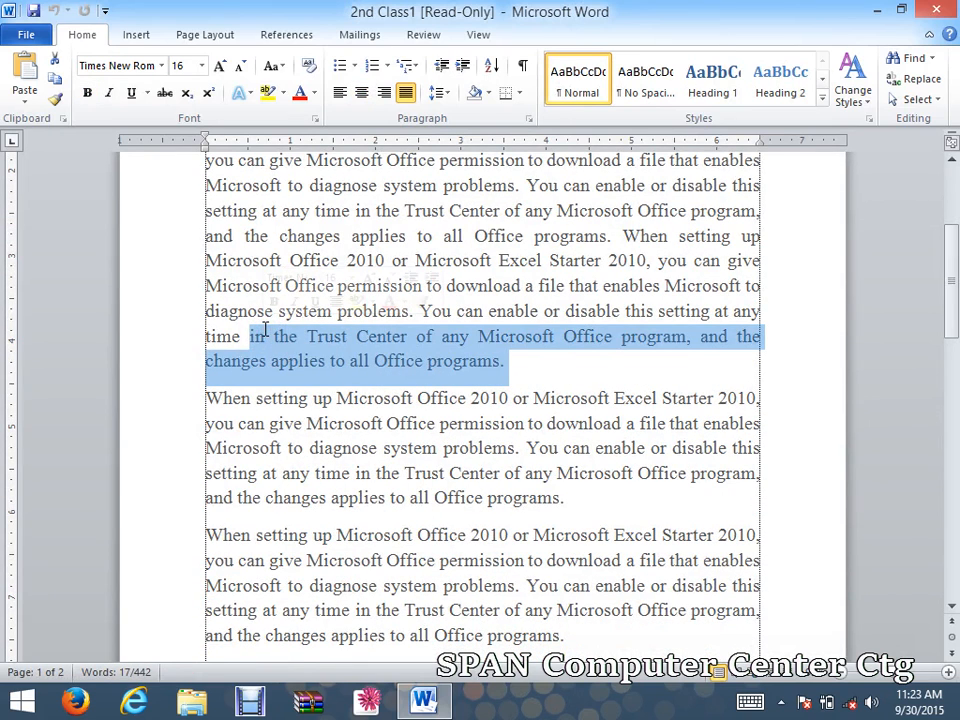
key(Delete)
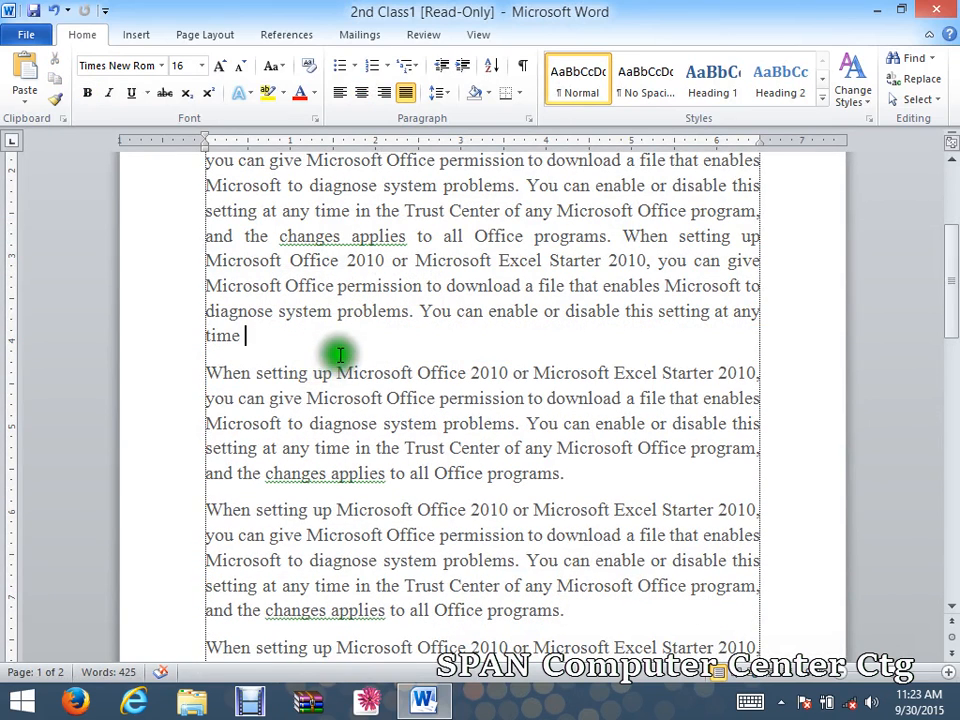
text(dzfgtyhujijlxd)
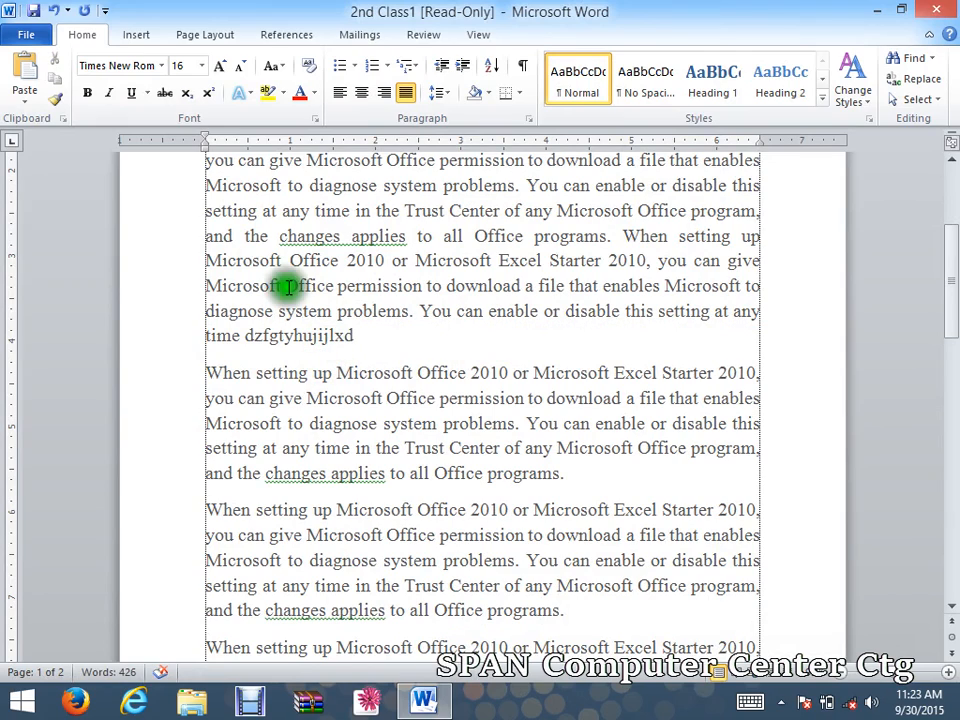
Attempt Save As, dismiss the read-only warning, cancel, and close Word without saving.
click(26, 35)
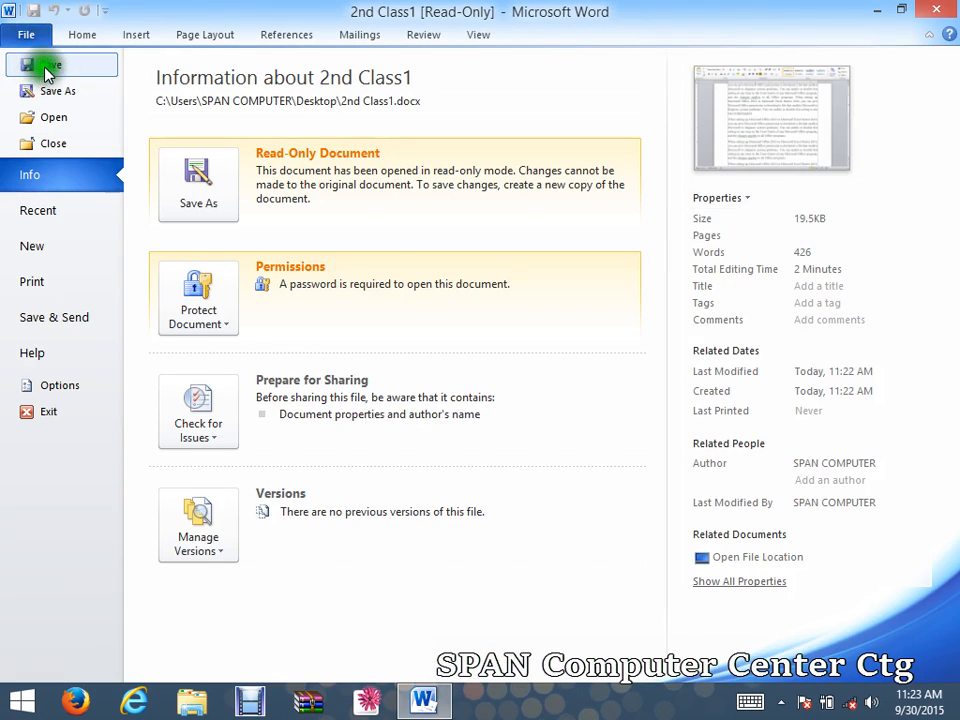
click(45, 66)
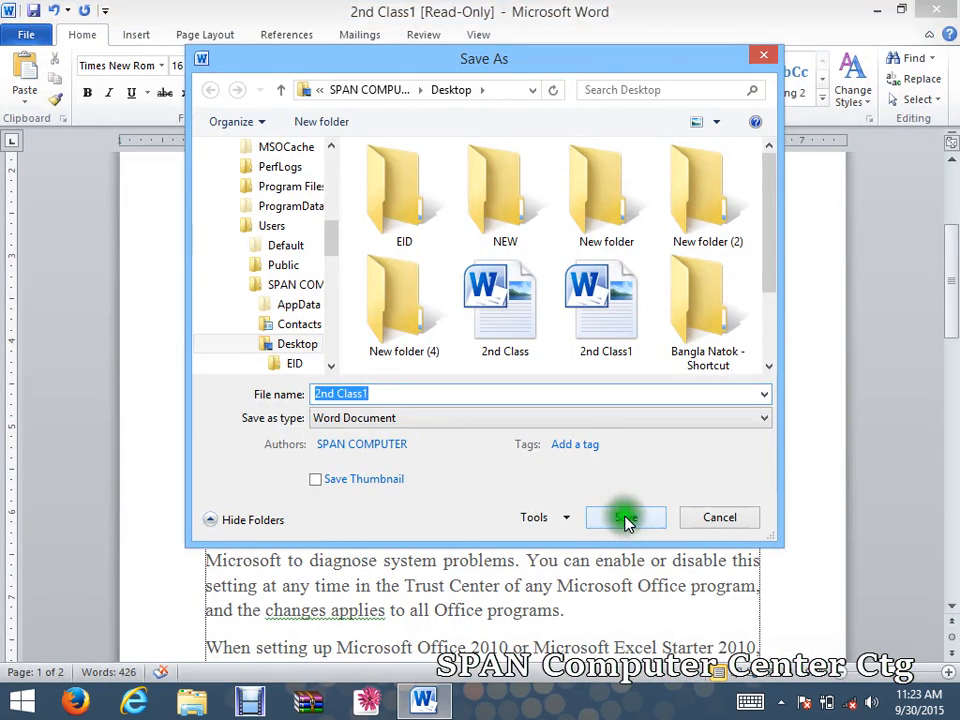
click(624, 518)
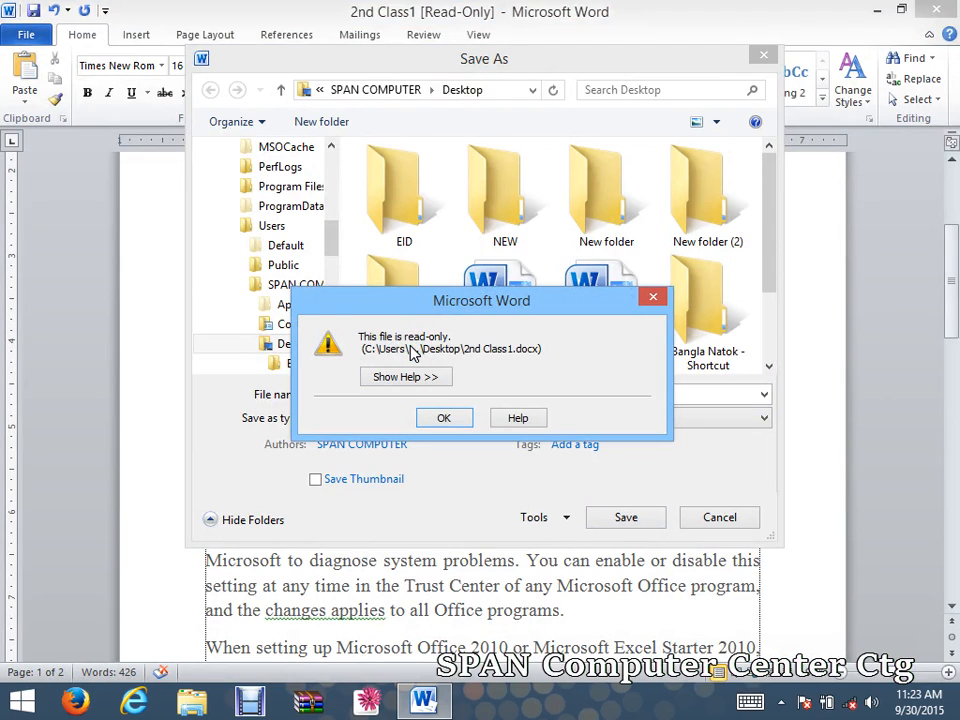
click(650, 296)
click(768, 60)
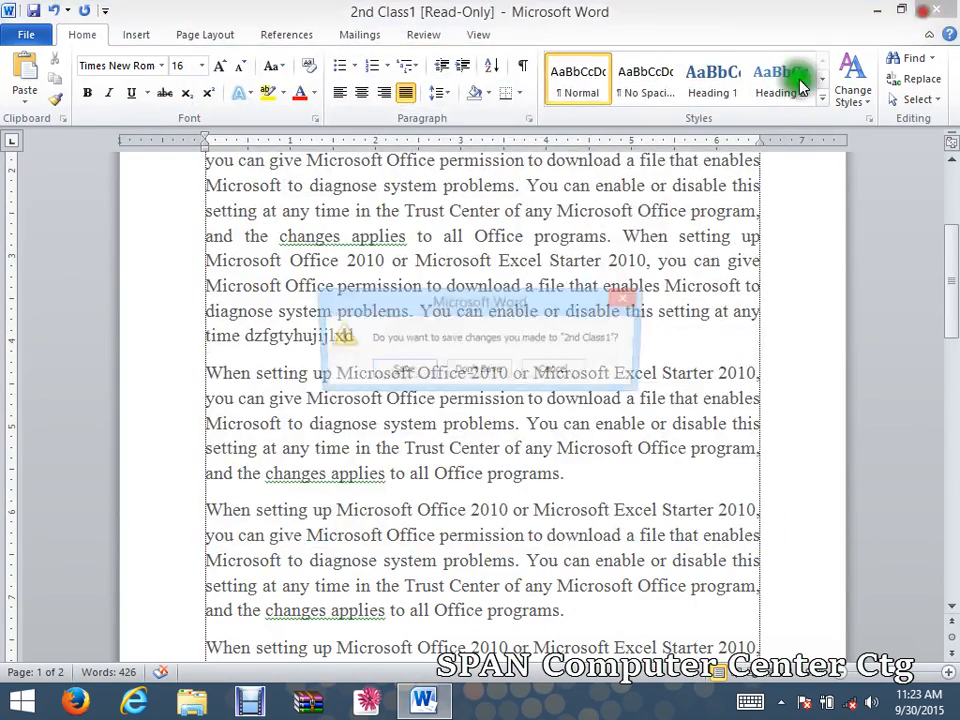
click(486, 374)
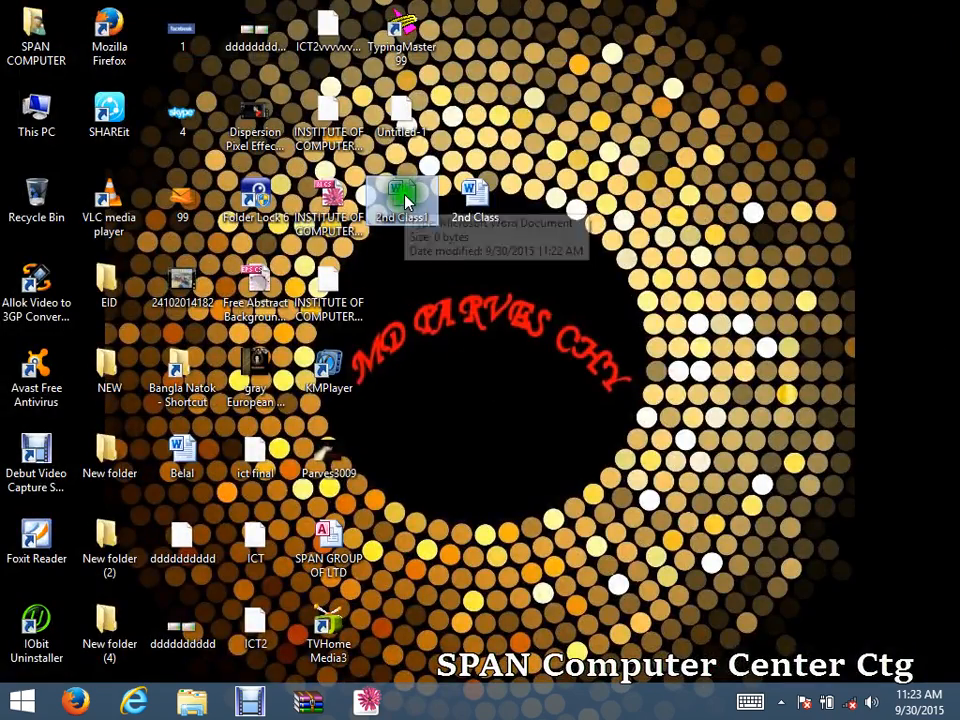
Reopen 2nd Class1 from the desktop with both its open and modify passwords.
double_click(397, 200)
click(389, 258)
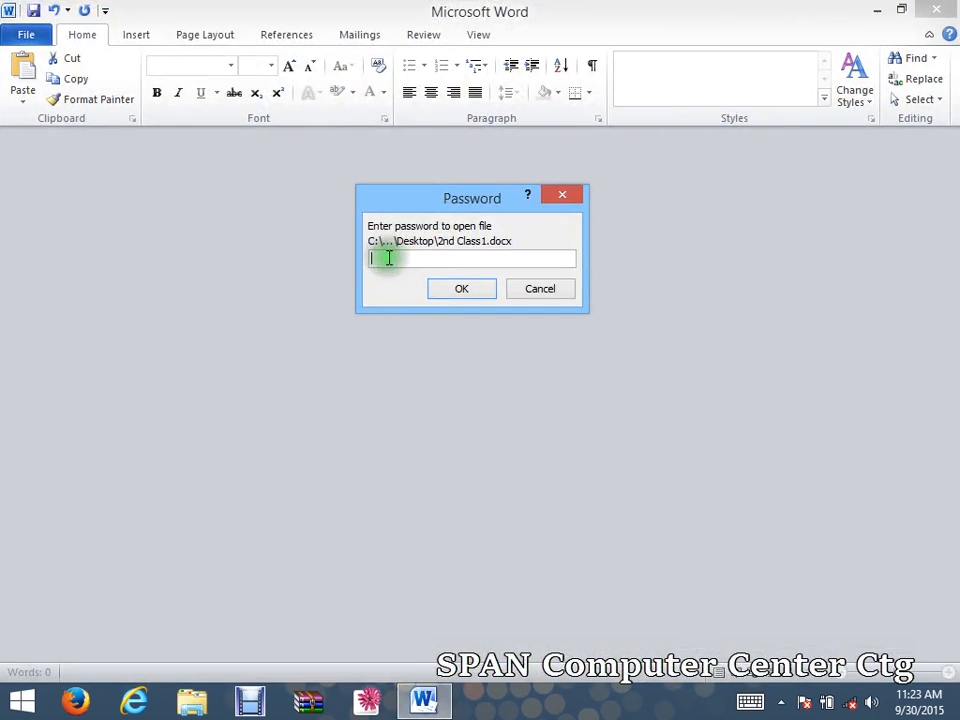
text(••)
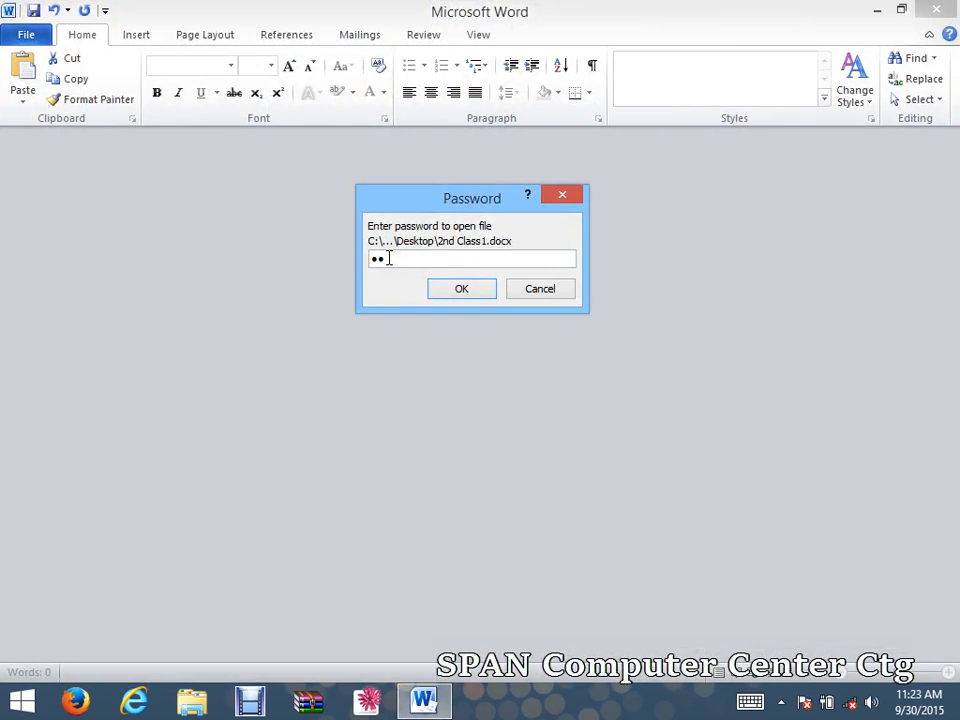
text(•)
click(429, 258)
click(446, 290)
text(•••)
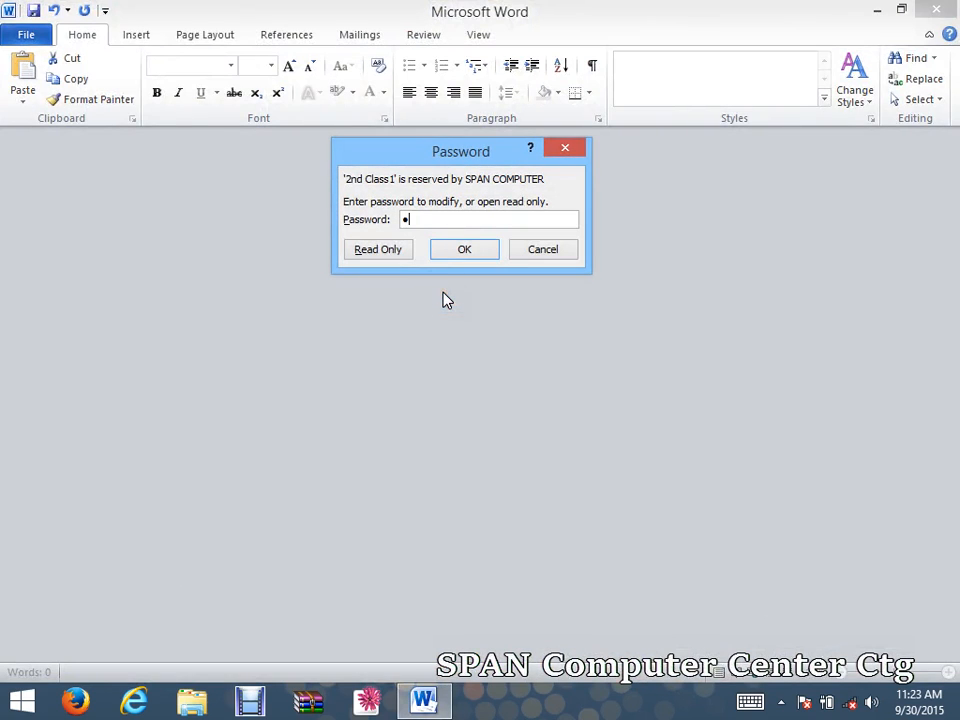
click(446, 248)
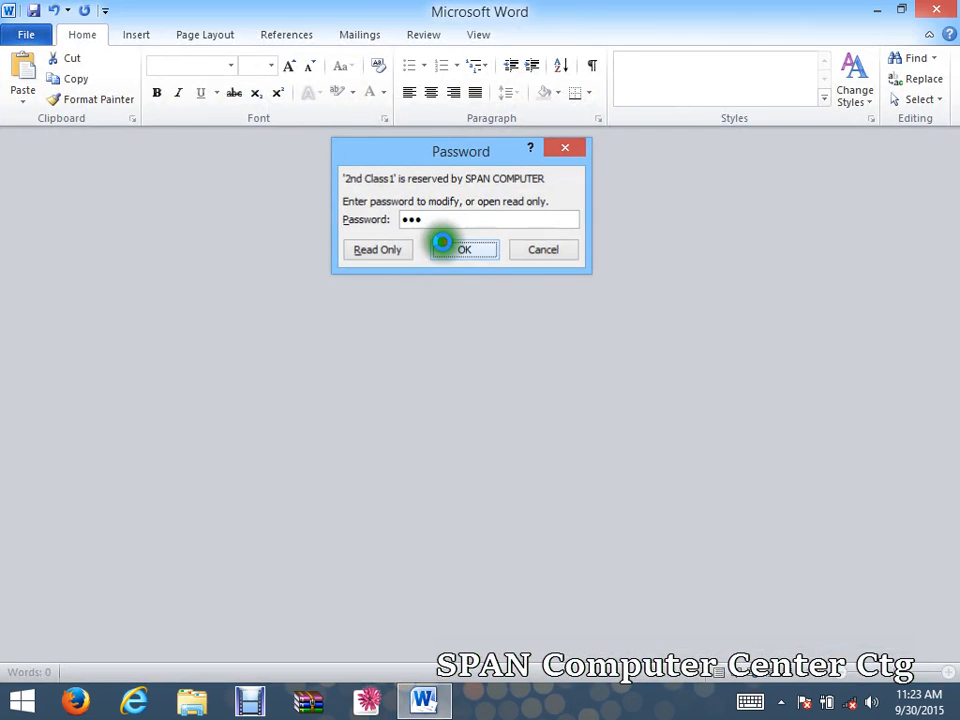
Replace the text after 'Trust' with 'asdrcfhjkl;,sdfhj' and view the File Info page.
drag(508, 614, 352, 597)
key(BackSpace)
text(asdrcfhjkl;,sdfhjl)
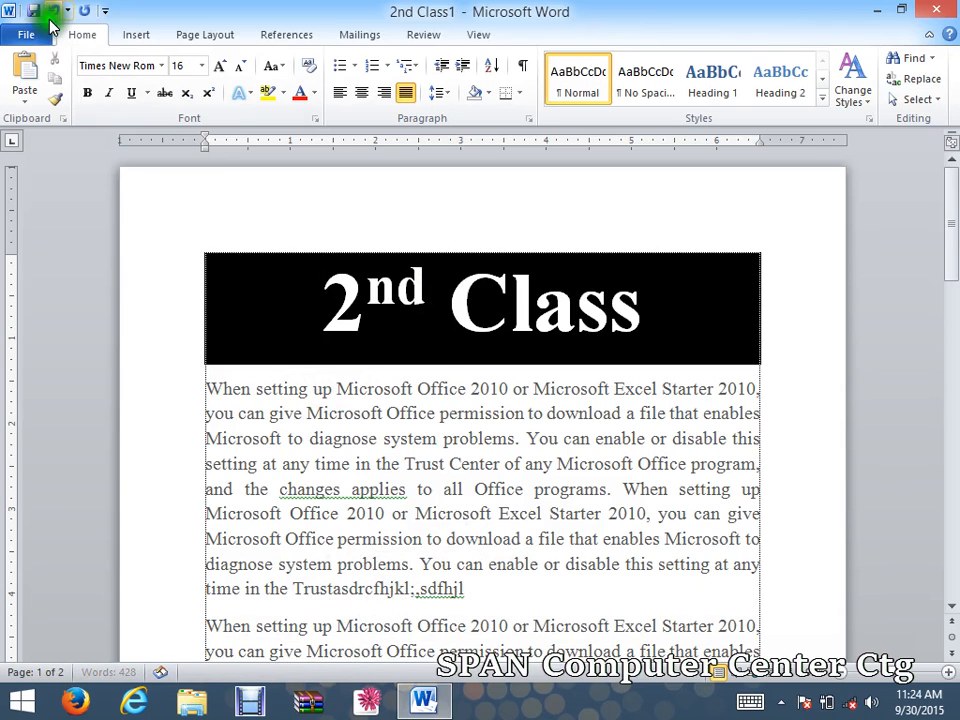
click(27, 38)
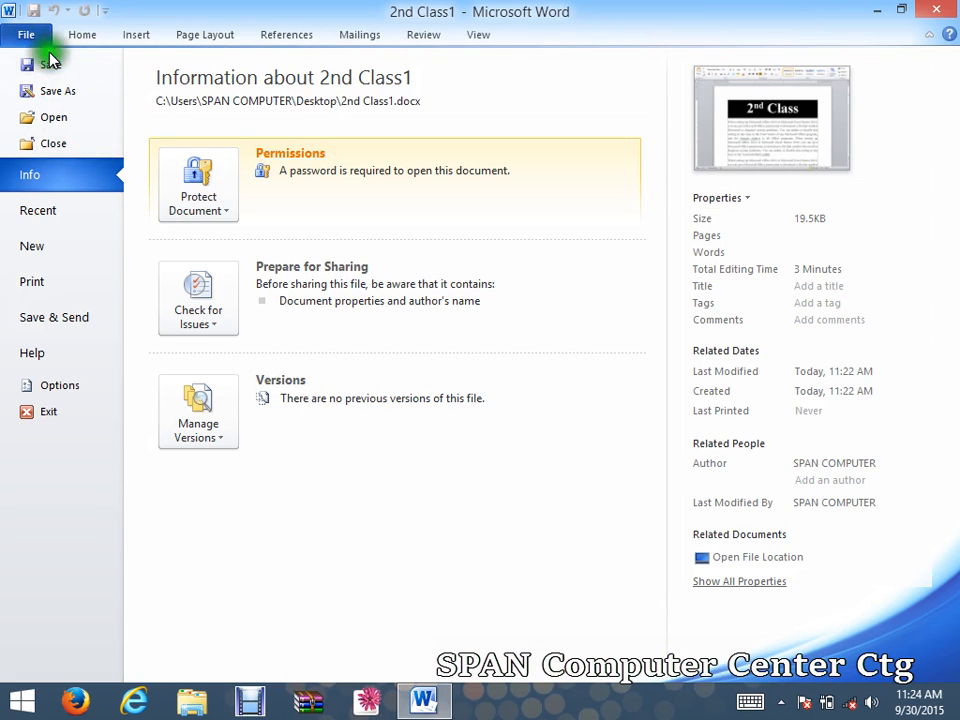
click(40, 36)
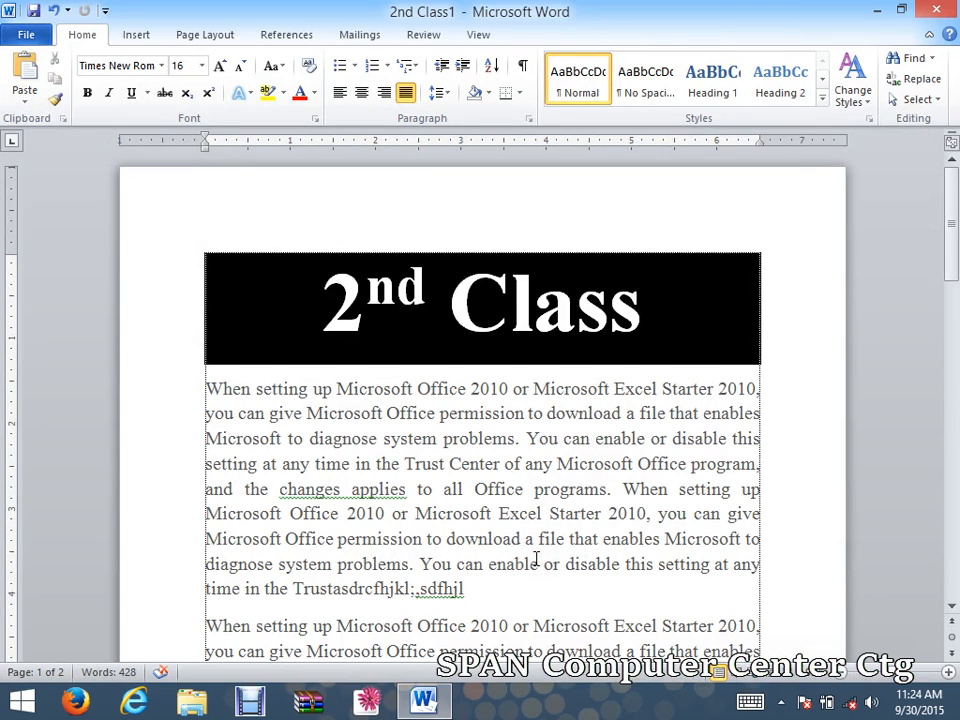
click(34, 33)
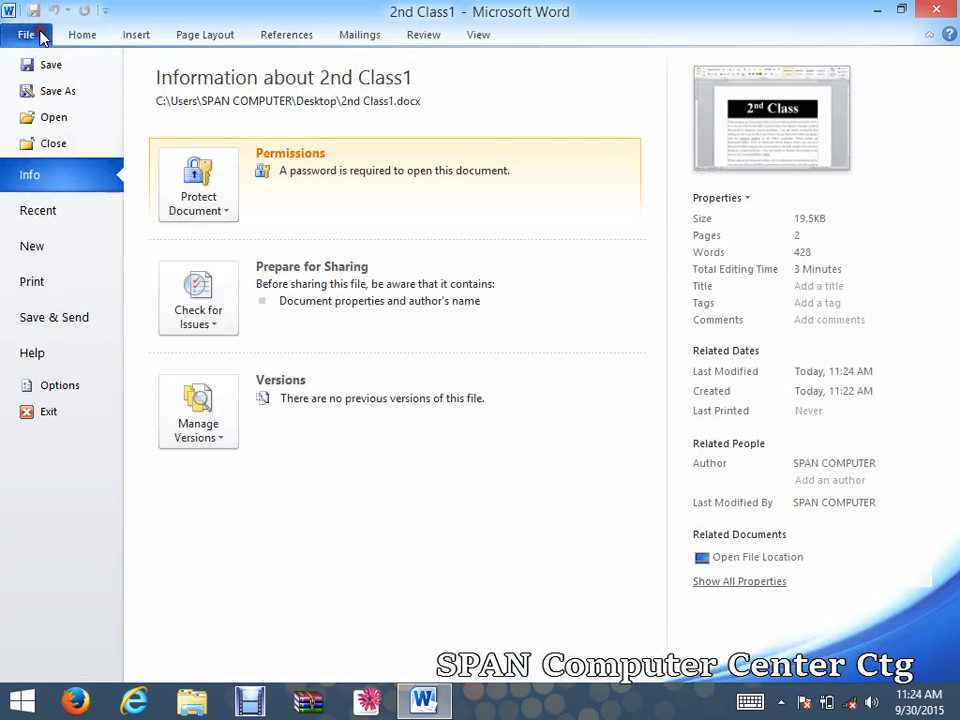
Clear the open and modify passwords, untick Read-only recommended, resave 2nd Class1, and close Word.
click(46, 93)
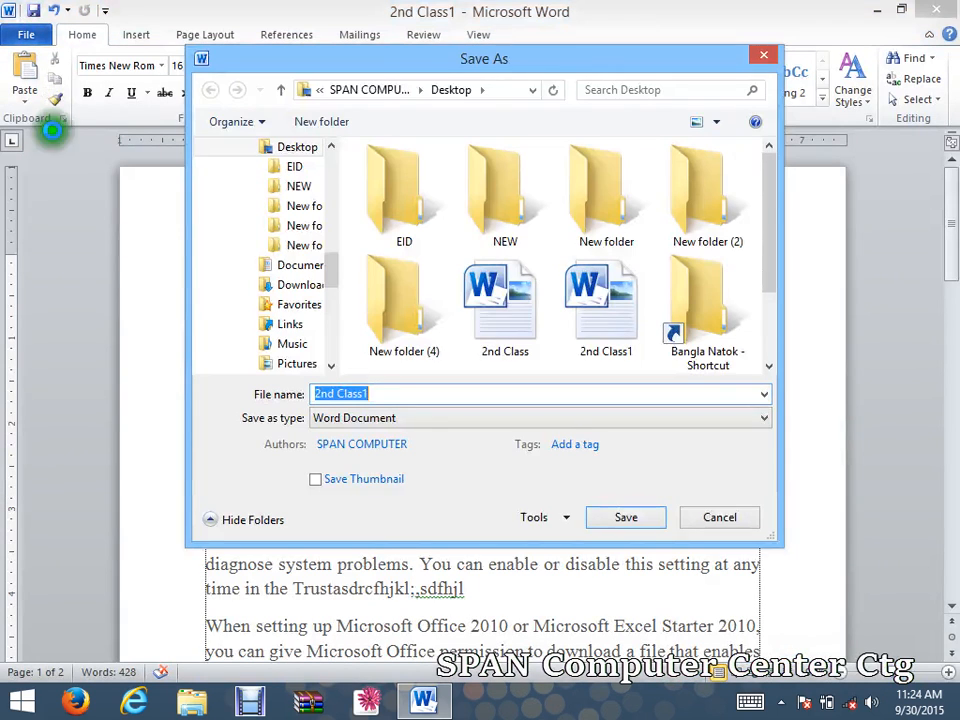
click(564, 517)
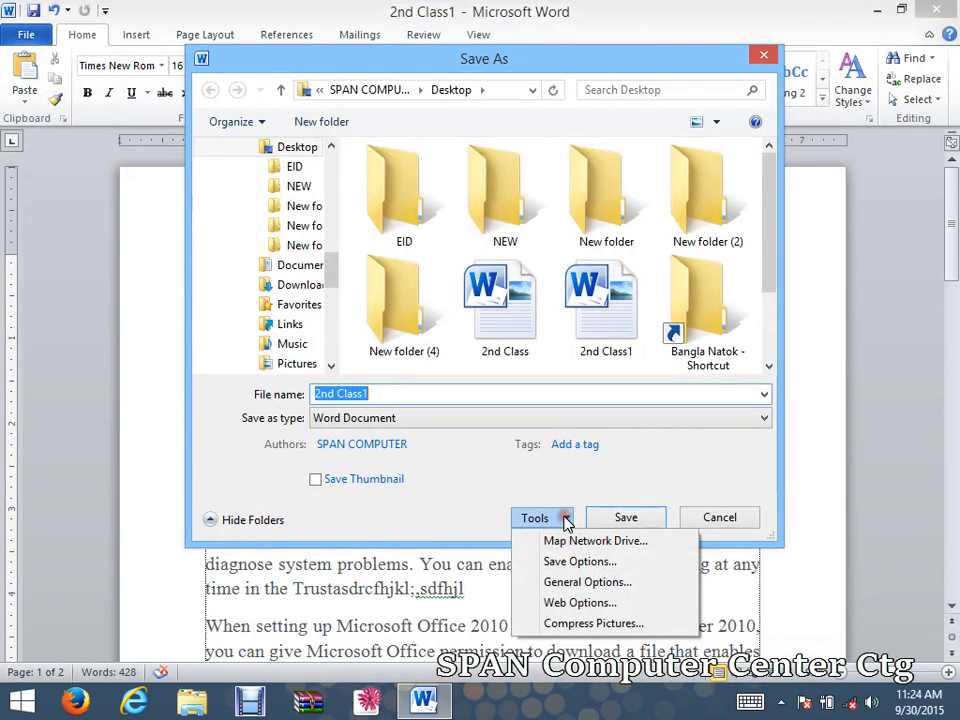
click(582, 582)
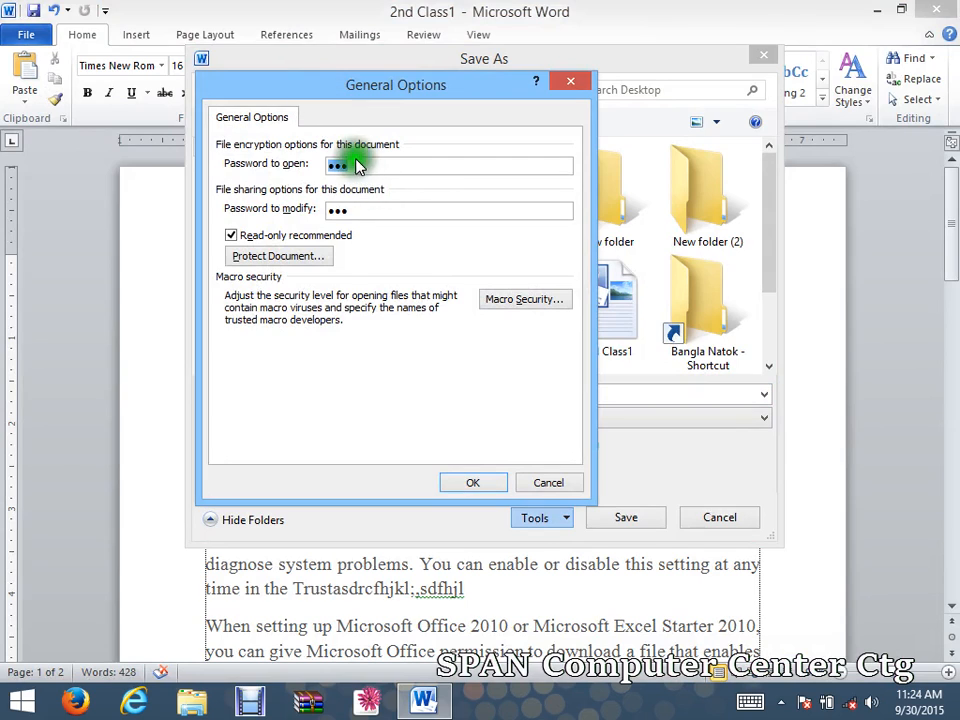
drag(400, 168, 338, 174)
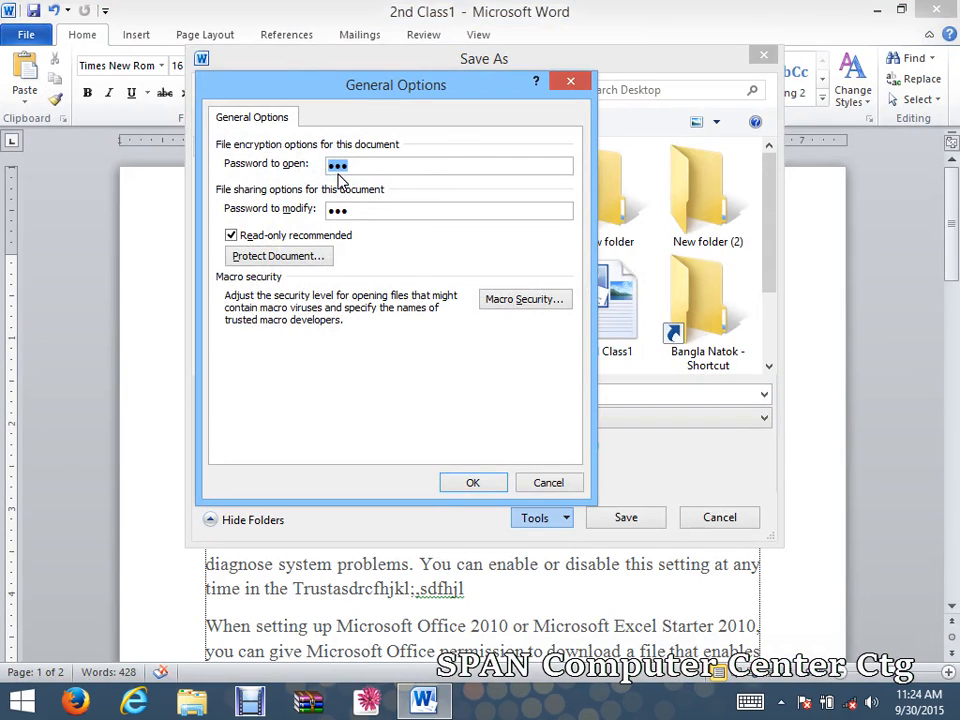
key(Delete)
drag(358, 210, 310, 220)
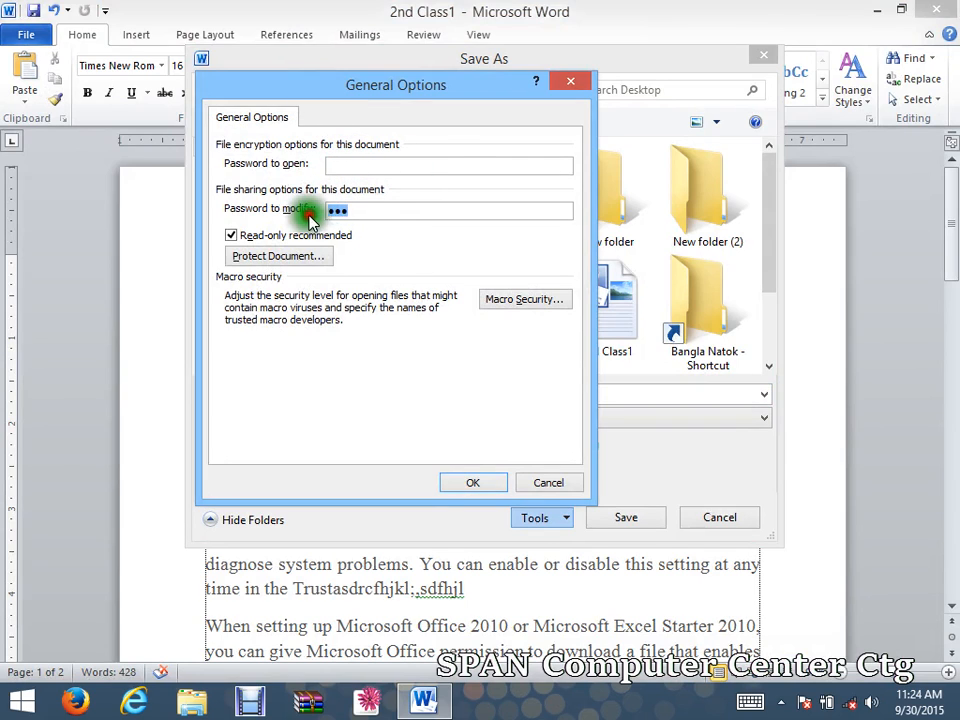
key(Delete)
click(243, 237)
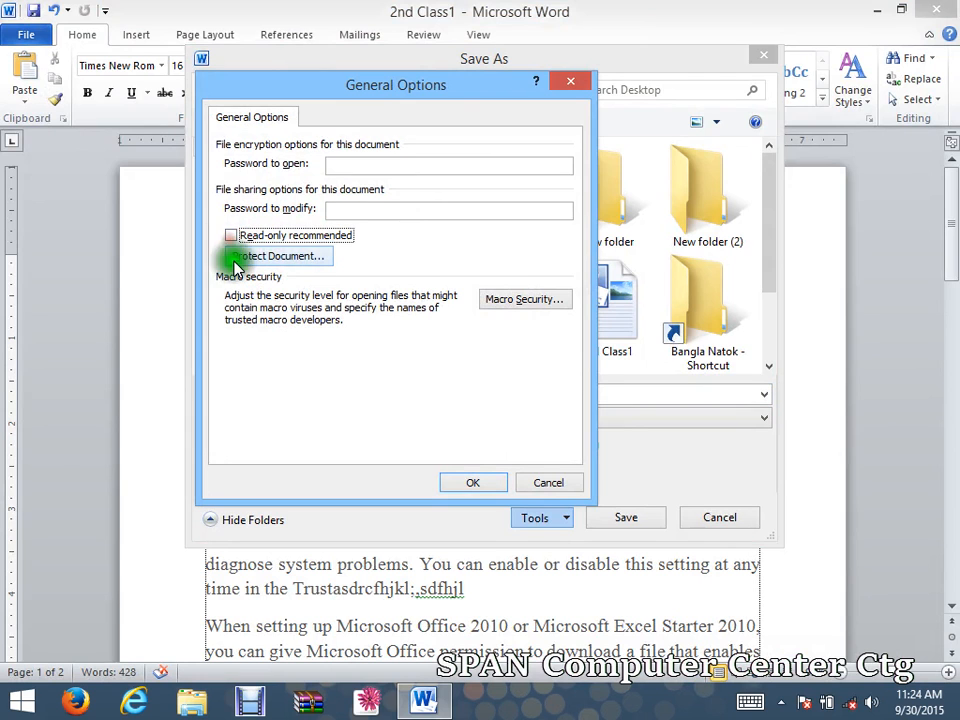
click(463, 484)
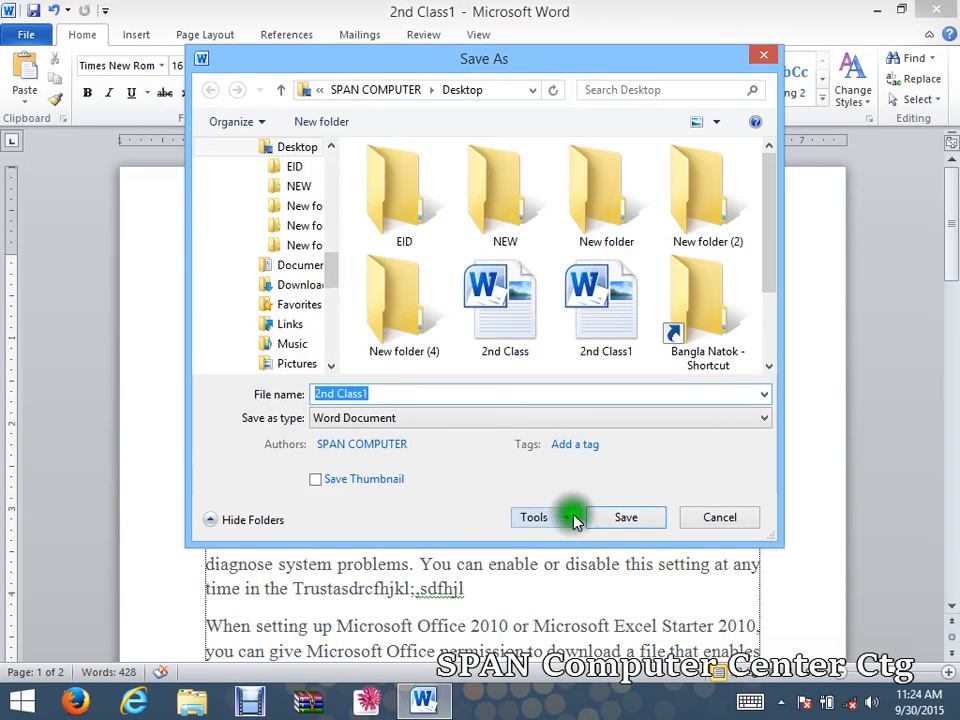
click(615, 517)
click(953, 8)
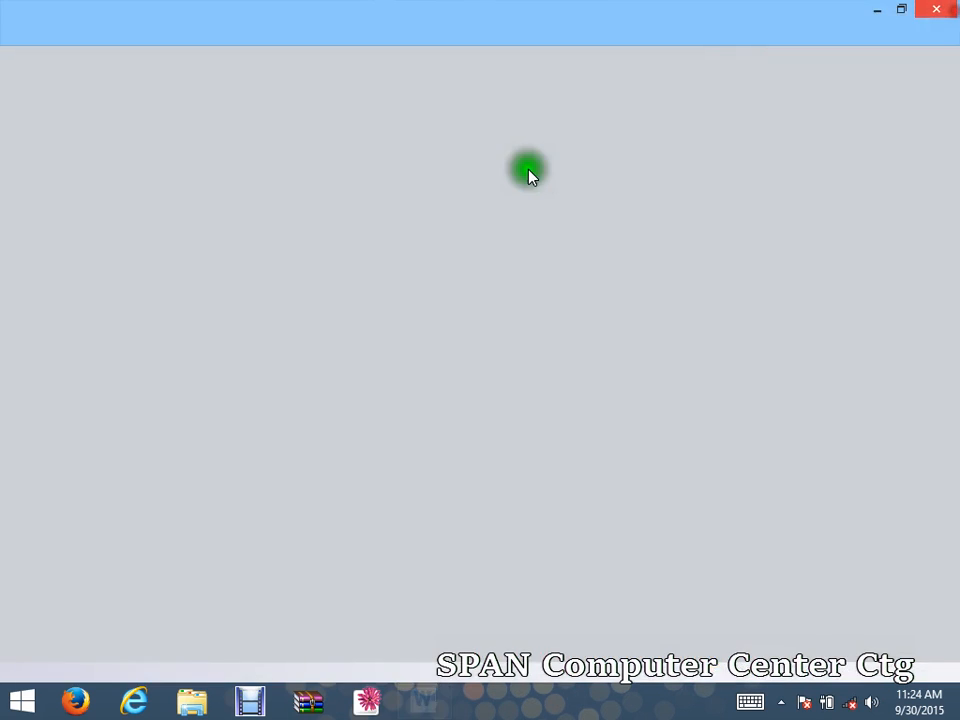
Reopen 2nd Class1 from the desktop with no password prompt and view its Info page.
double_click(390, 196)
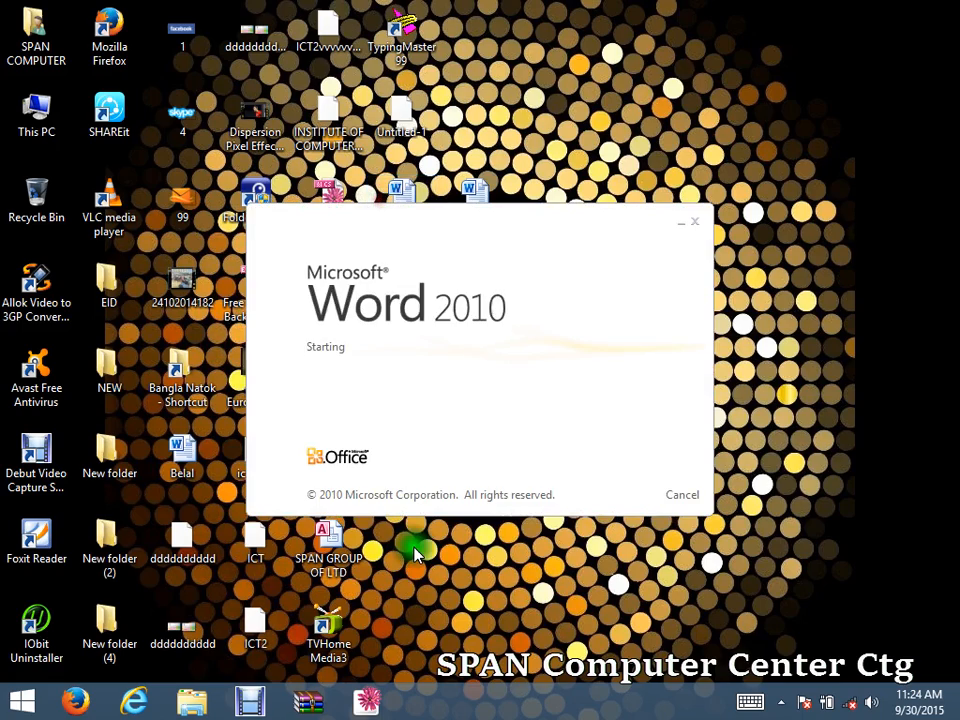
mouse_move(432, 706)
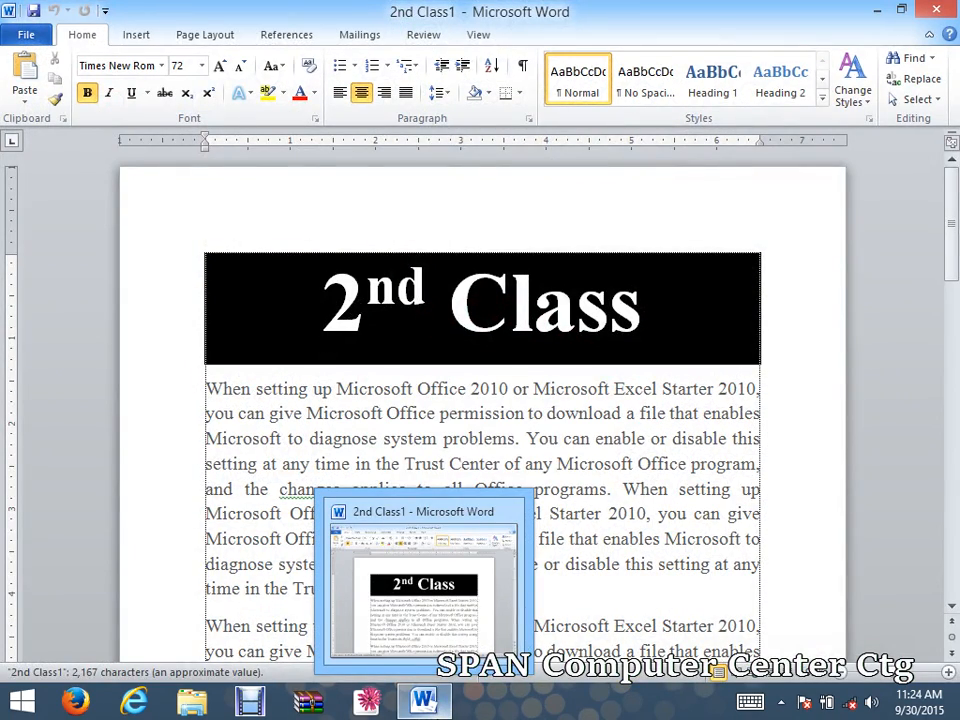
click(493, 413)
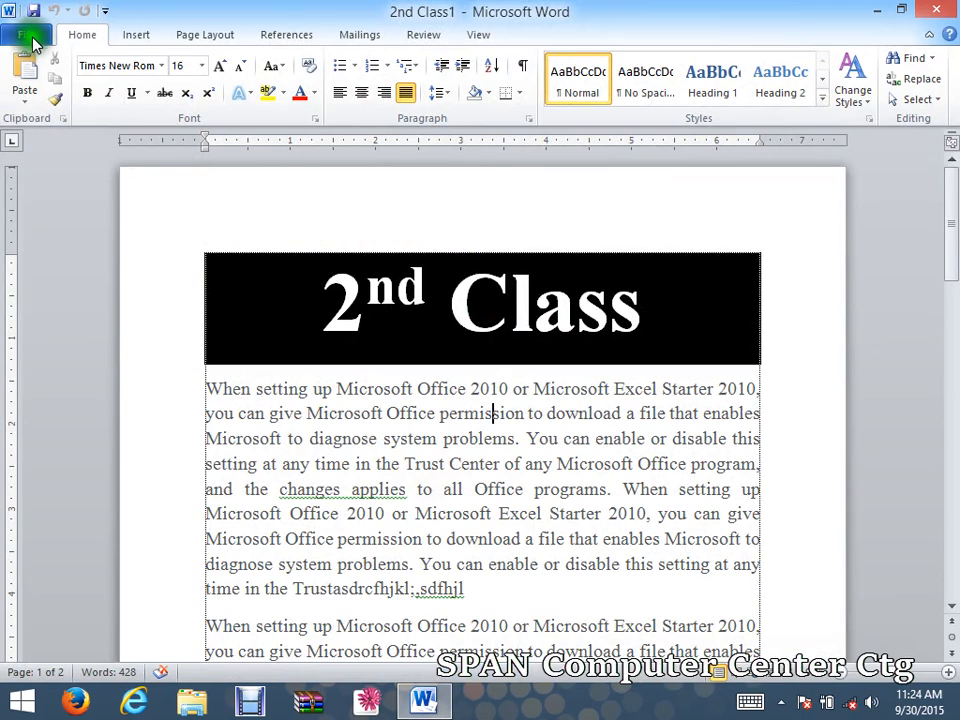
click(31, 37)
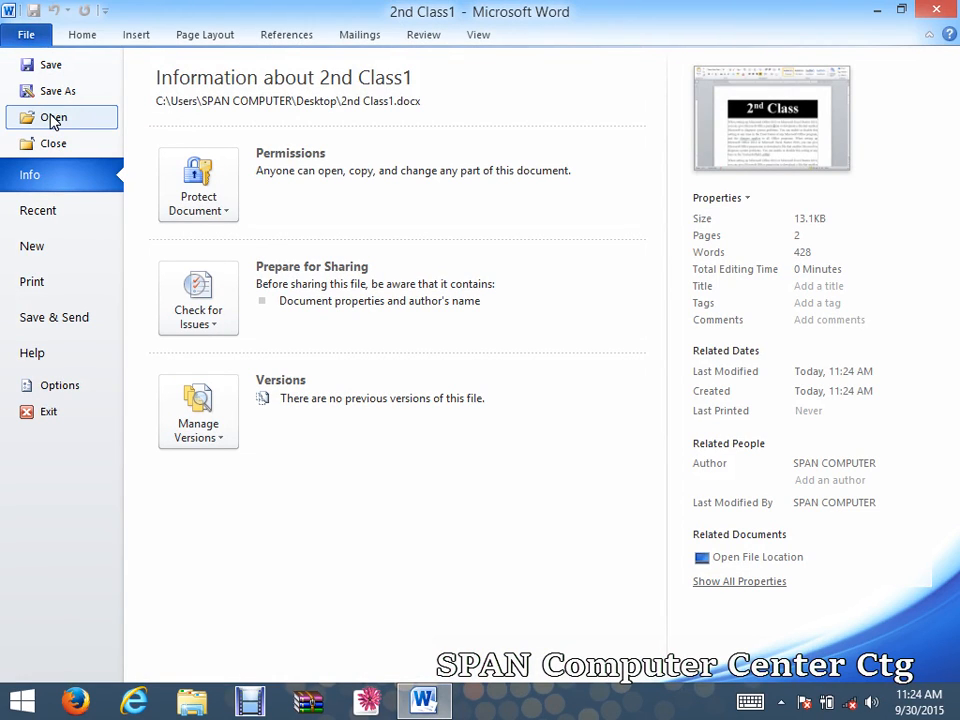
Open the Belal document from the Desktop folder.
click(53, 118)
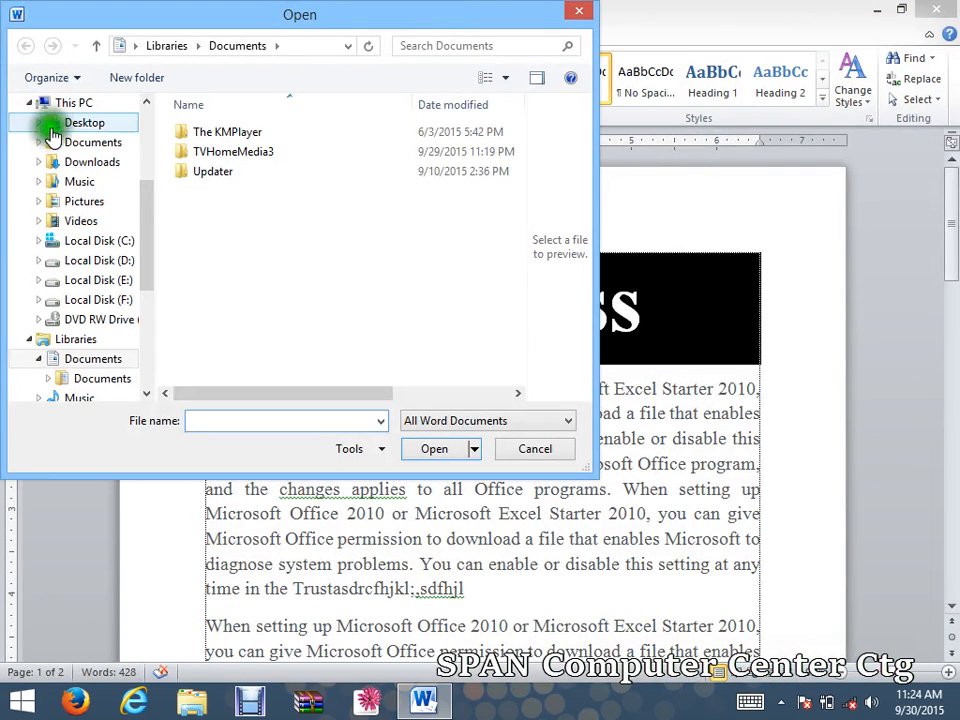
click(88, 124)
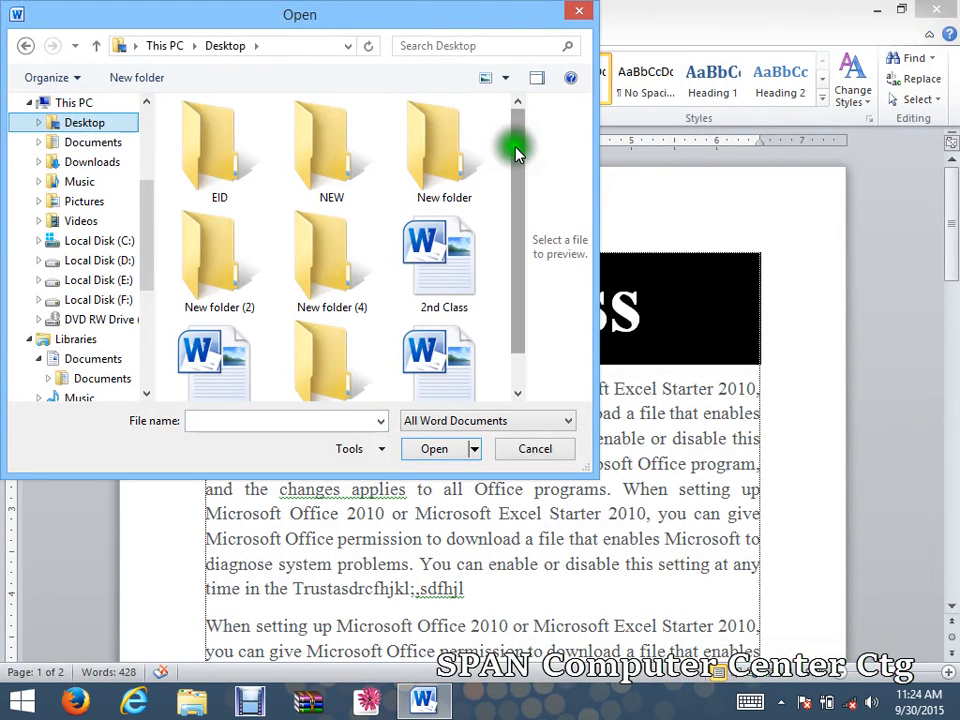
drag(514, 146, 526, 298)
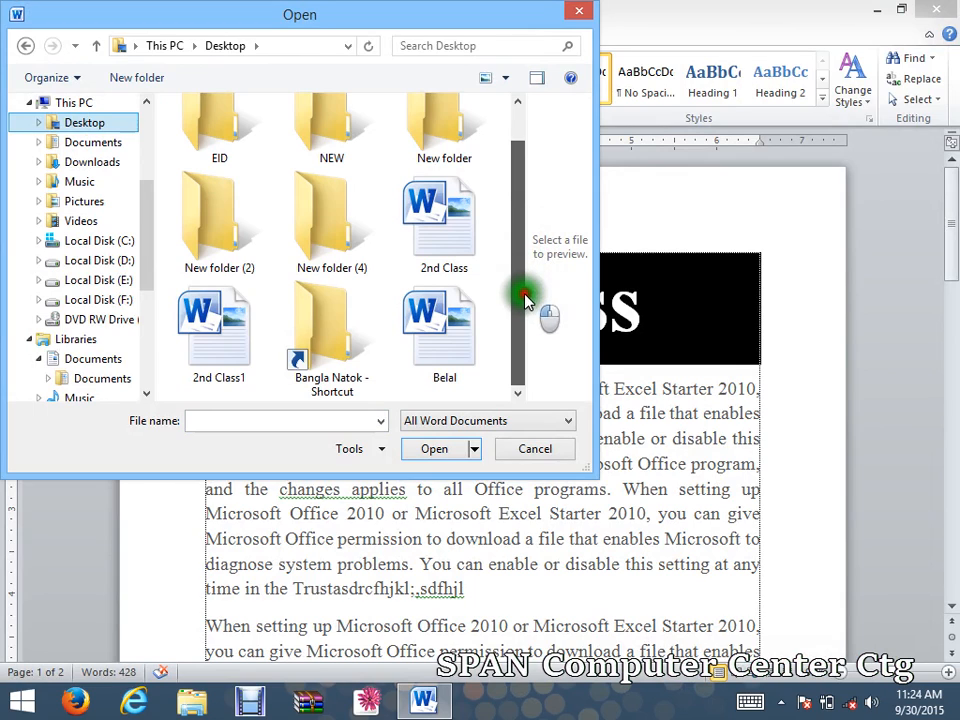
click(446, 322)
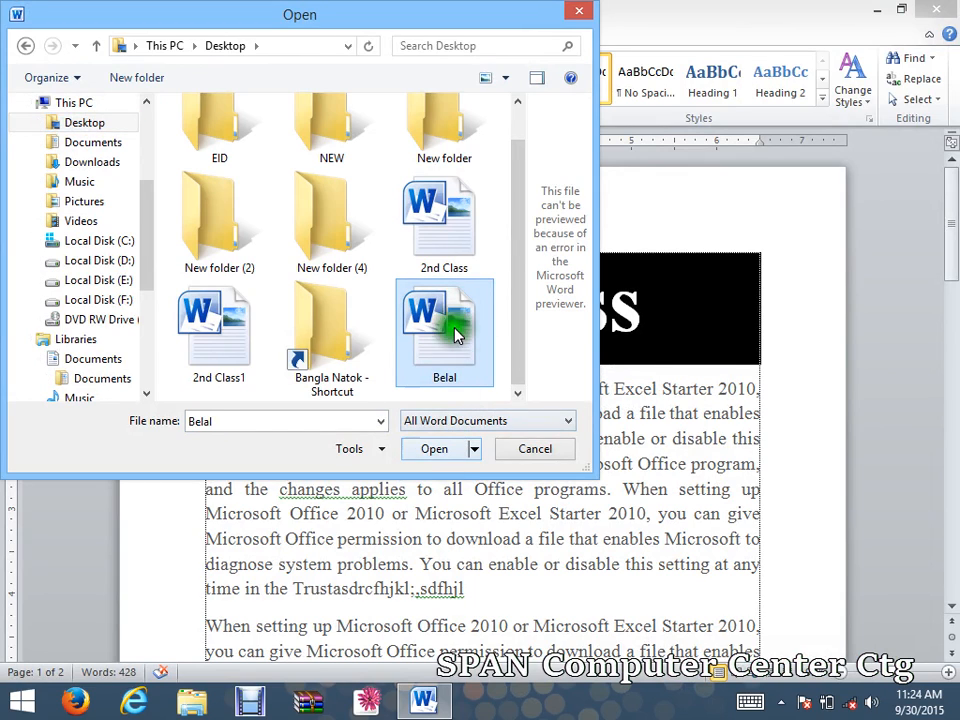
click(444, 452)
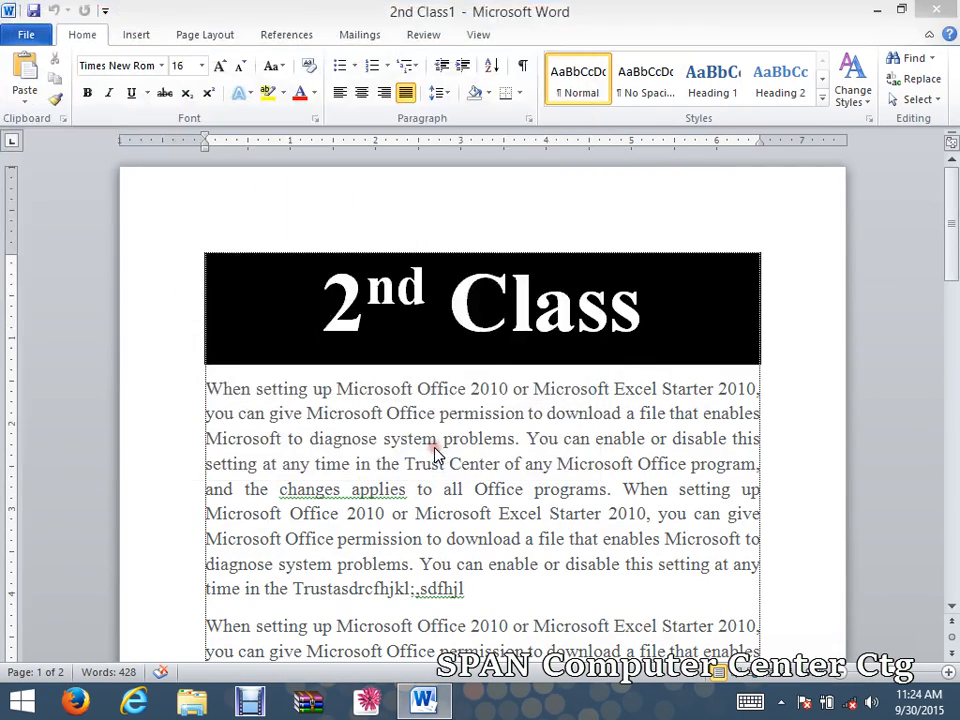
Scroll through Belal, select and deselect its opening lines, then close the document.
drag(949, 223, 955, 186)
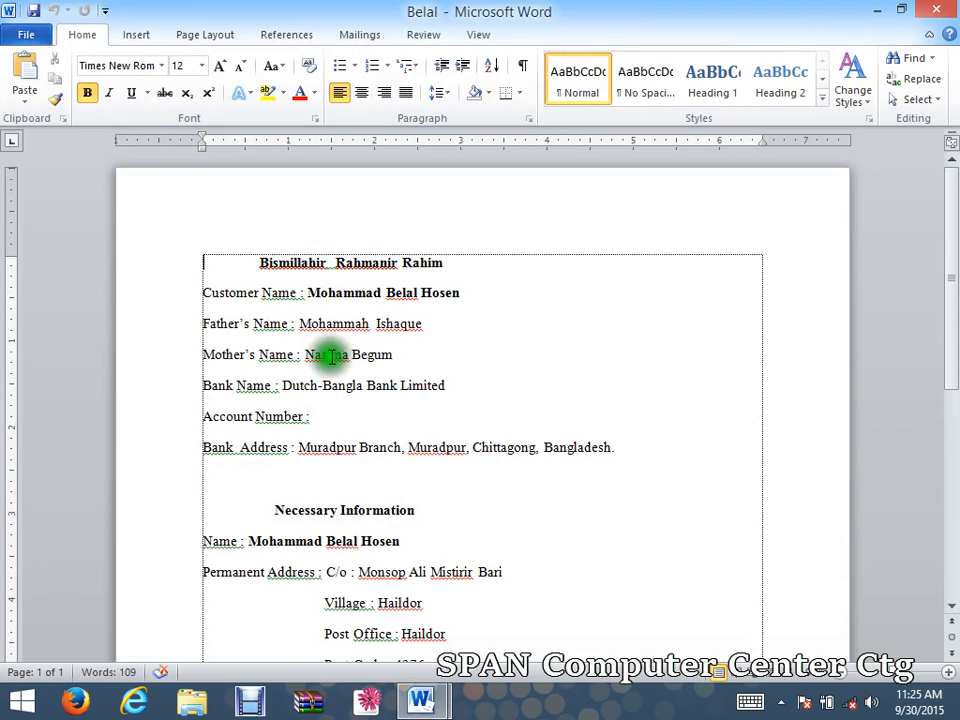
drag(632, 450, 210, 231)
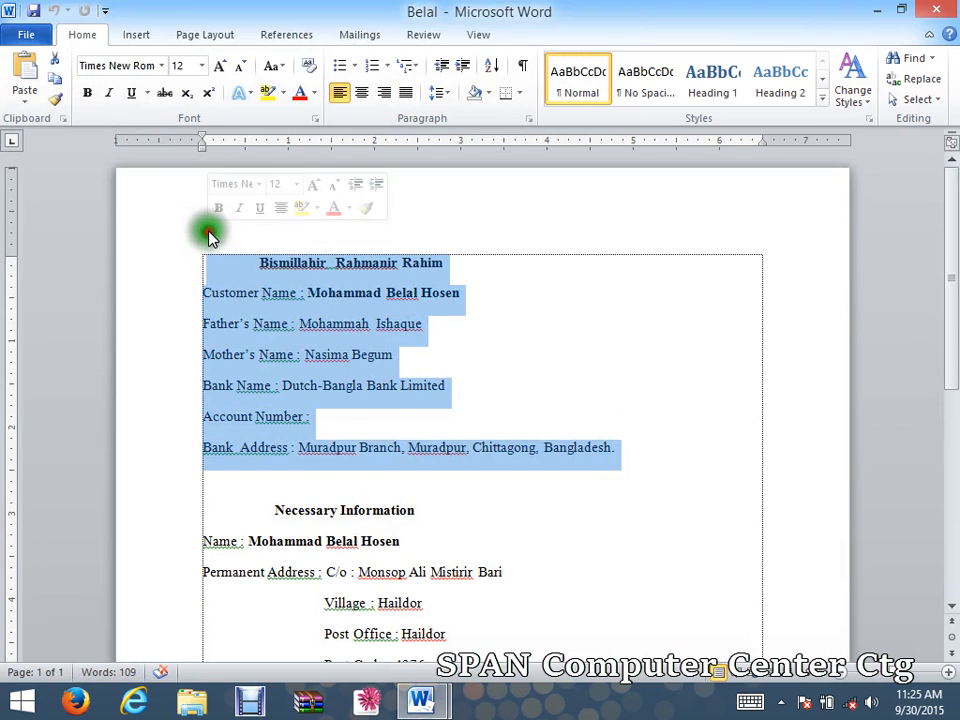
click(242, 288)
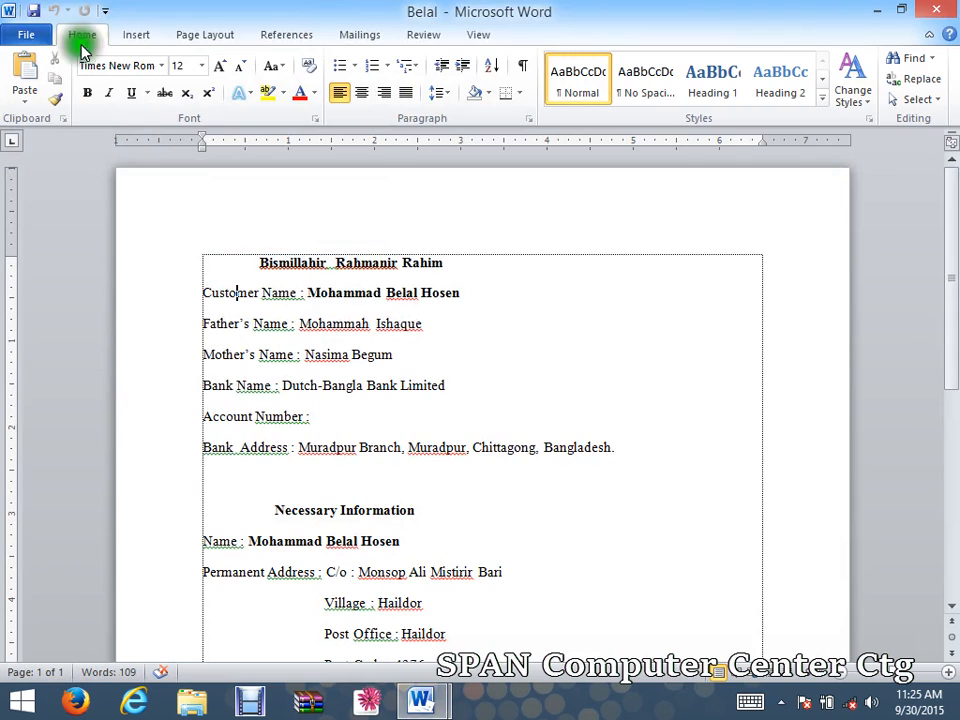
click(19, 33)
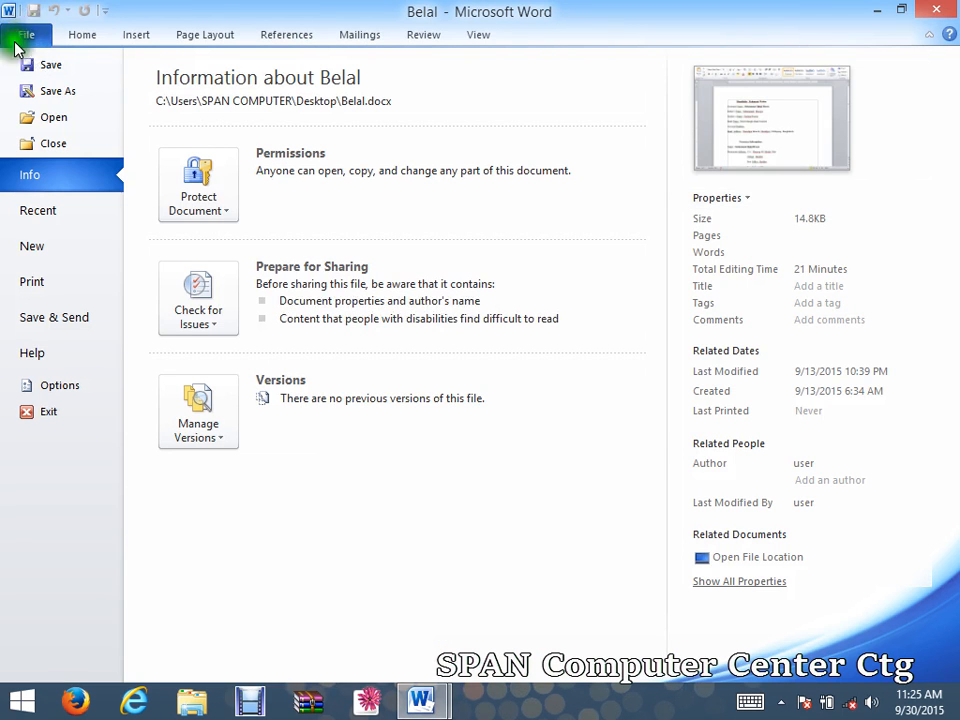
click(58, 96)
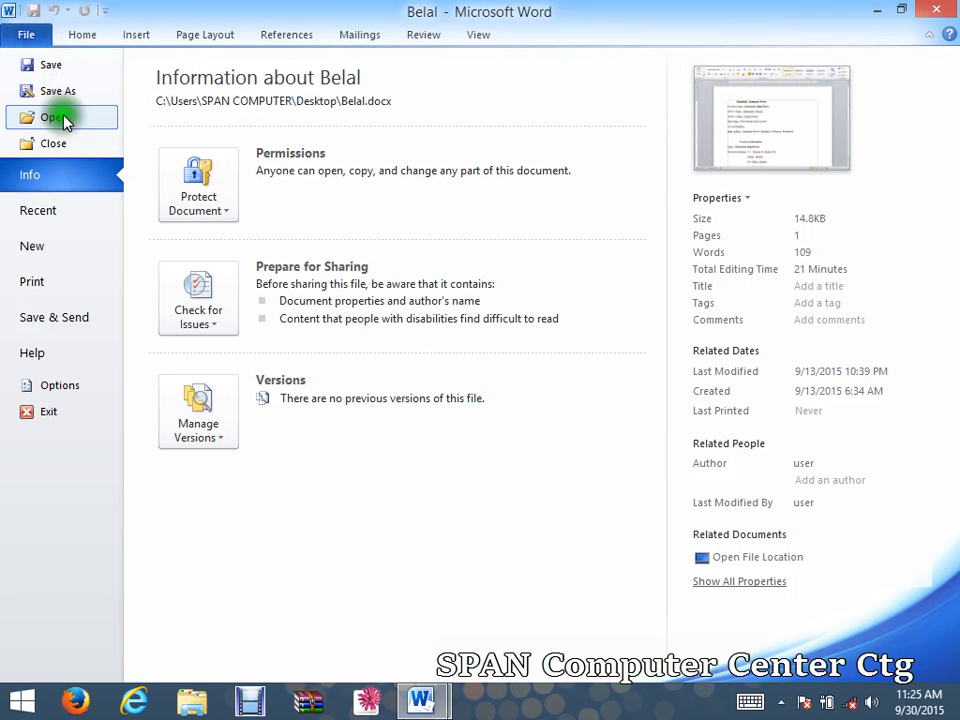
click(63, 120)
click(66, 145)
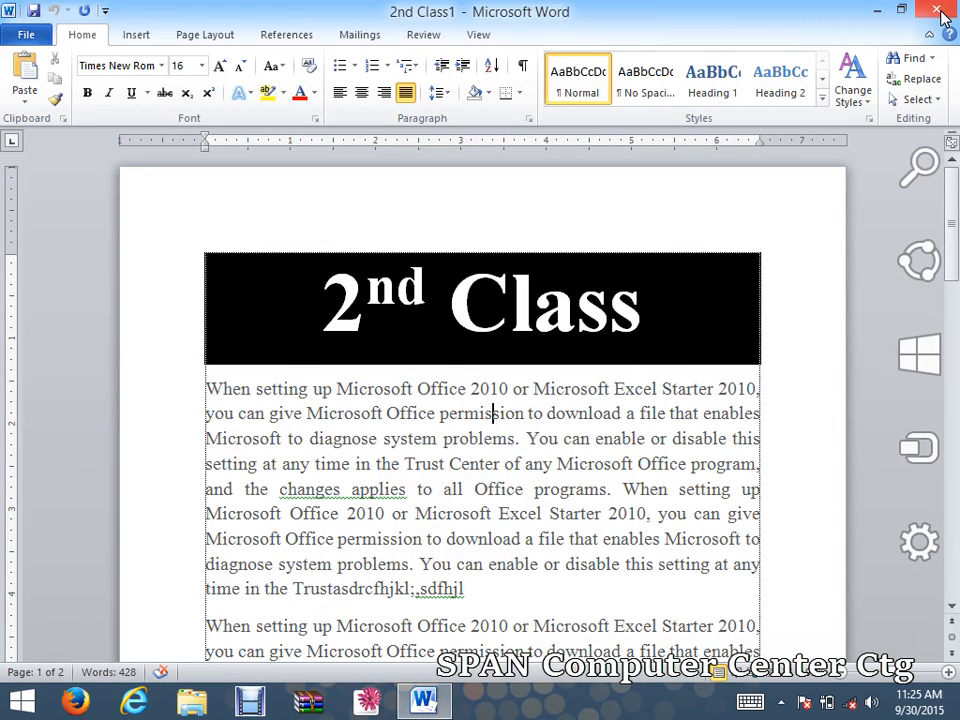
Inspect the 2nd Class1 Info page properties, then show the Recent Documents list.
click(20, 37)
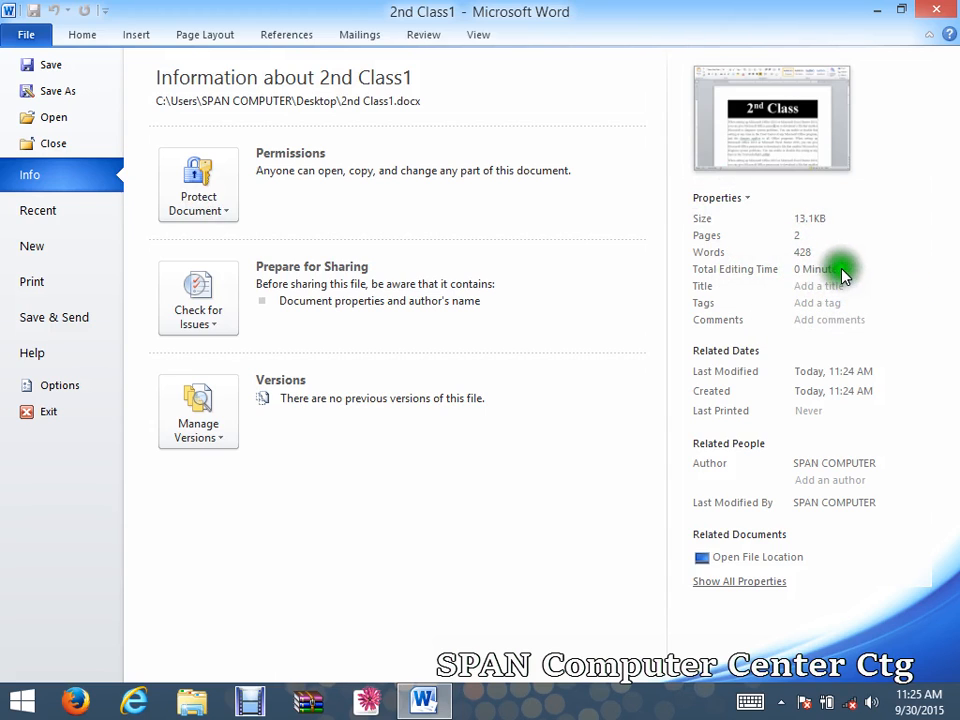
click(799, 274)
mouse_move(915, 705)
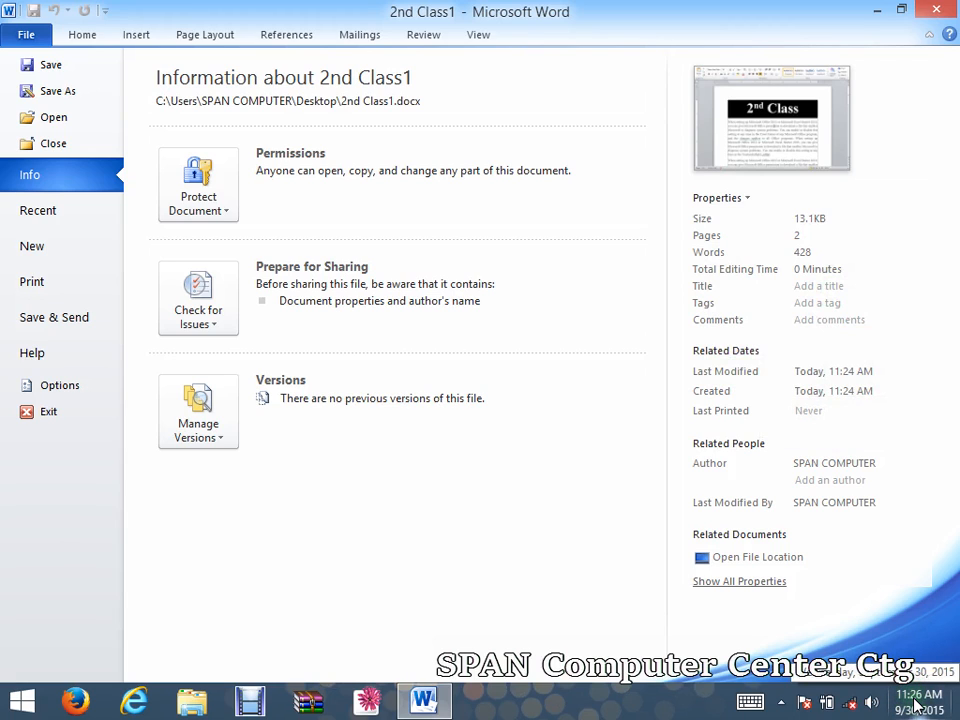
click(812, 414)
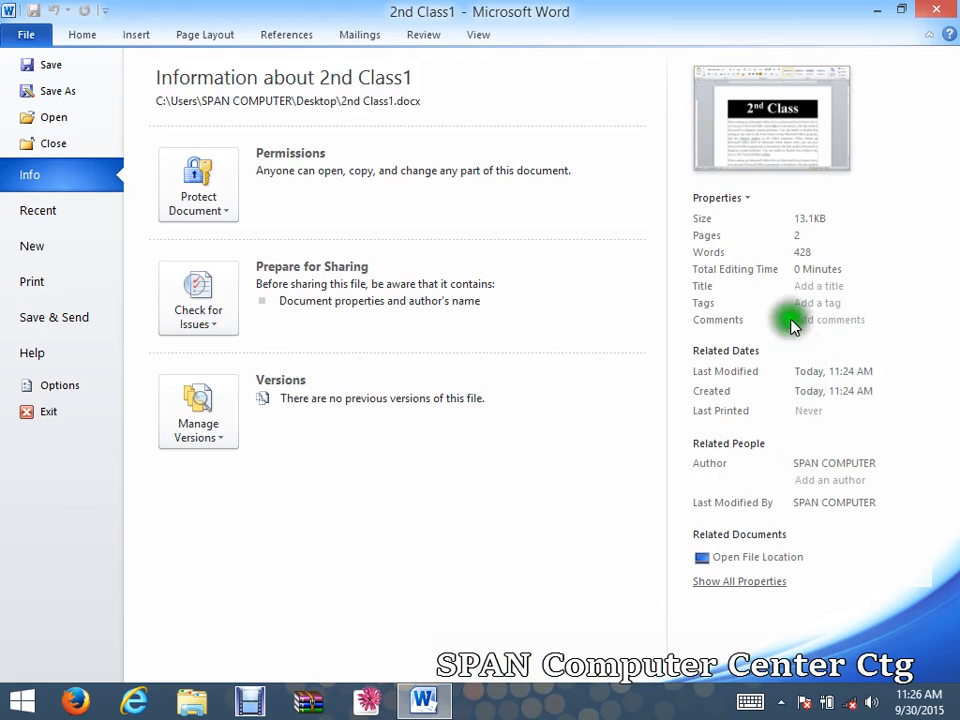
click(50, 217)
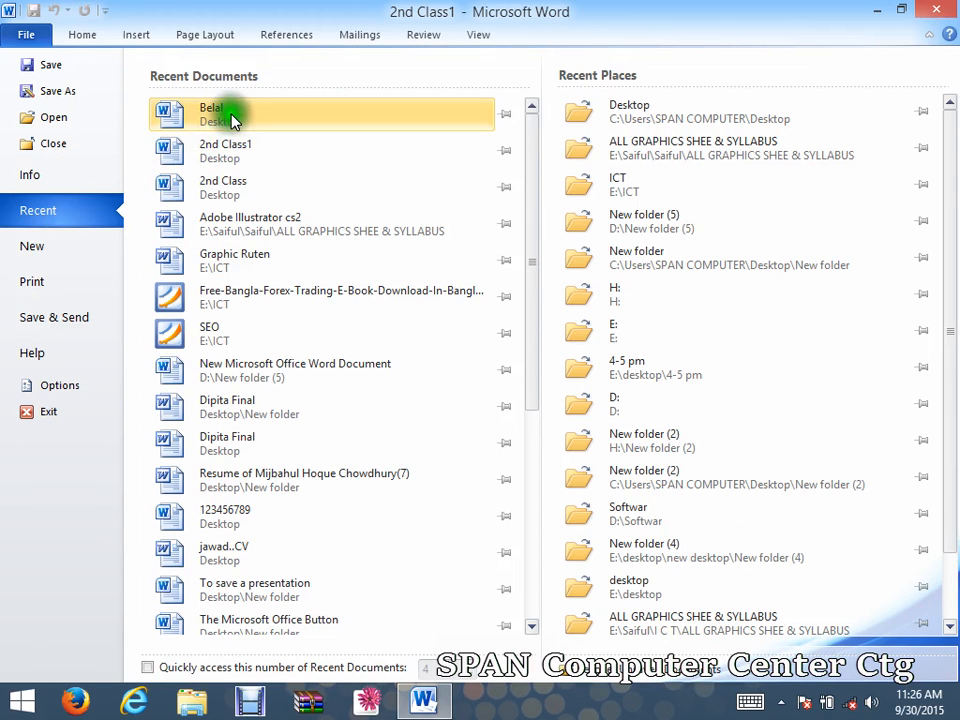
Look at the New document templates, then go back to editing 2nd Class1.
click(230, 122)
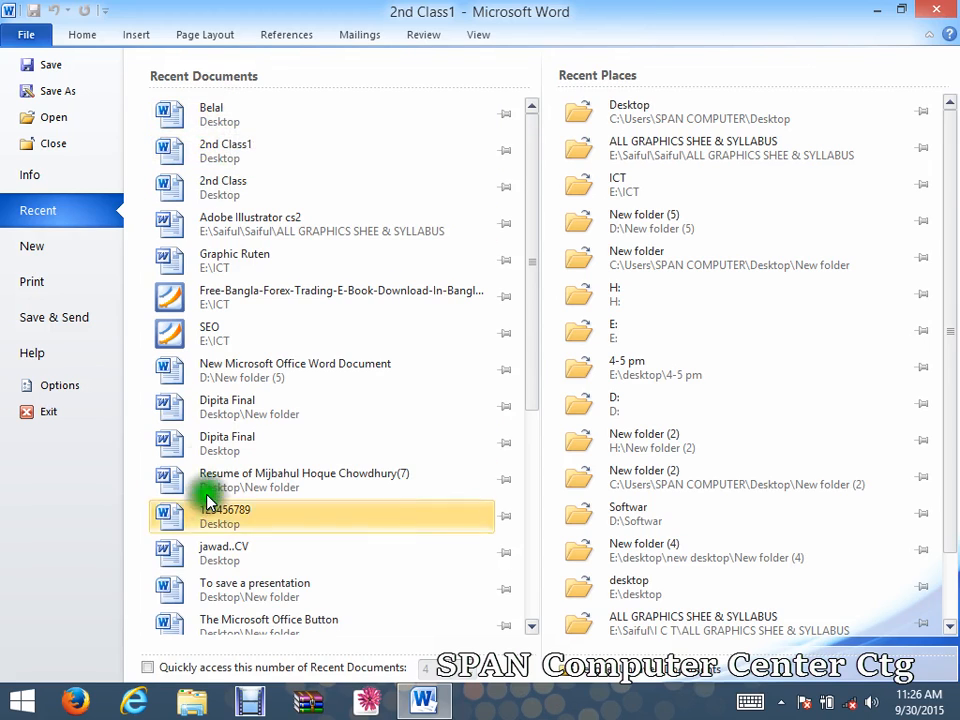
click(72, 248)
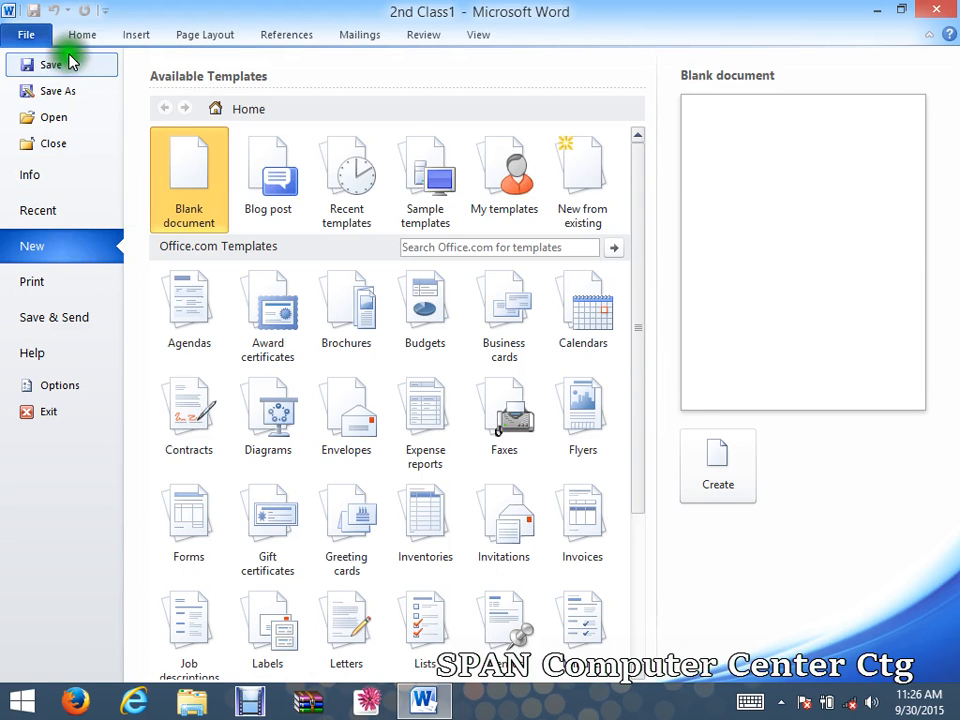
click(37, 32)
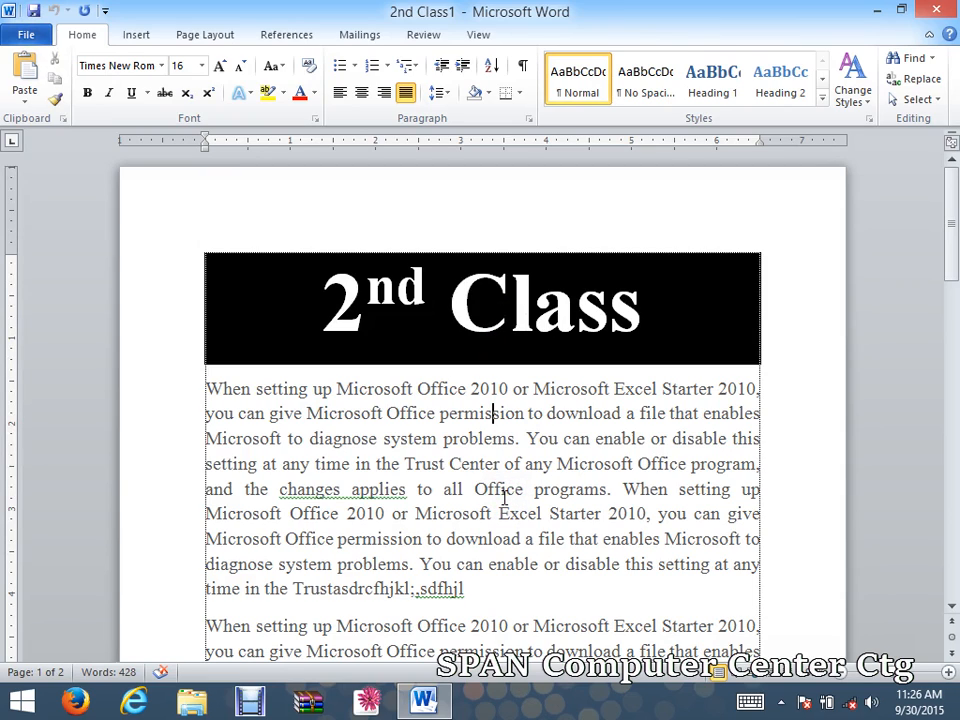
Create a new blank document from the File > New templates.
click(493, 412)
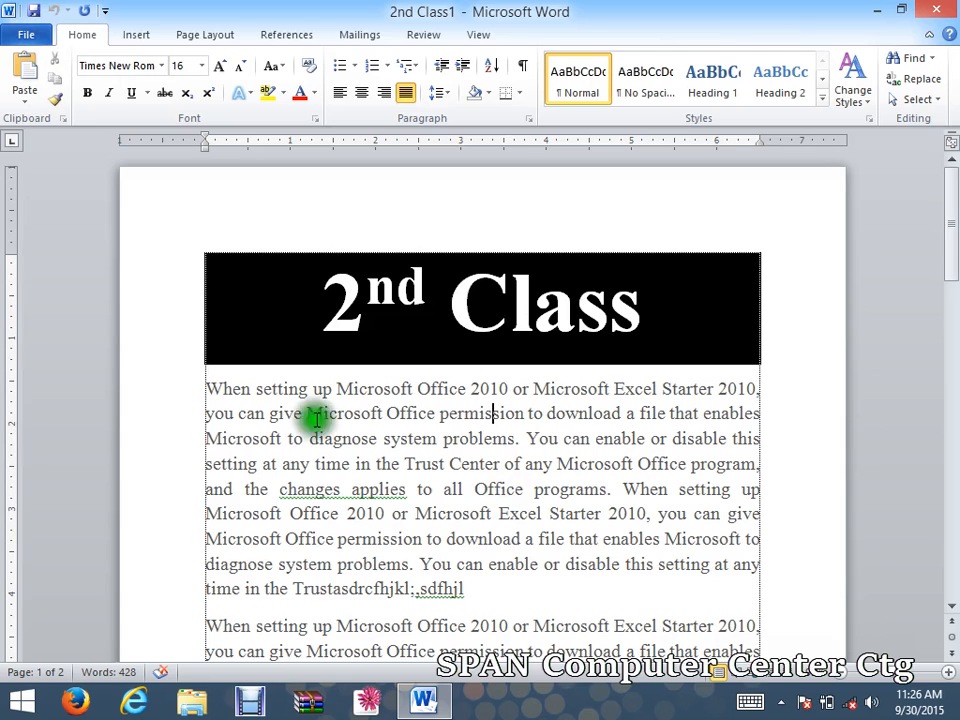
click(478, 566)
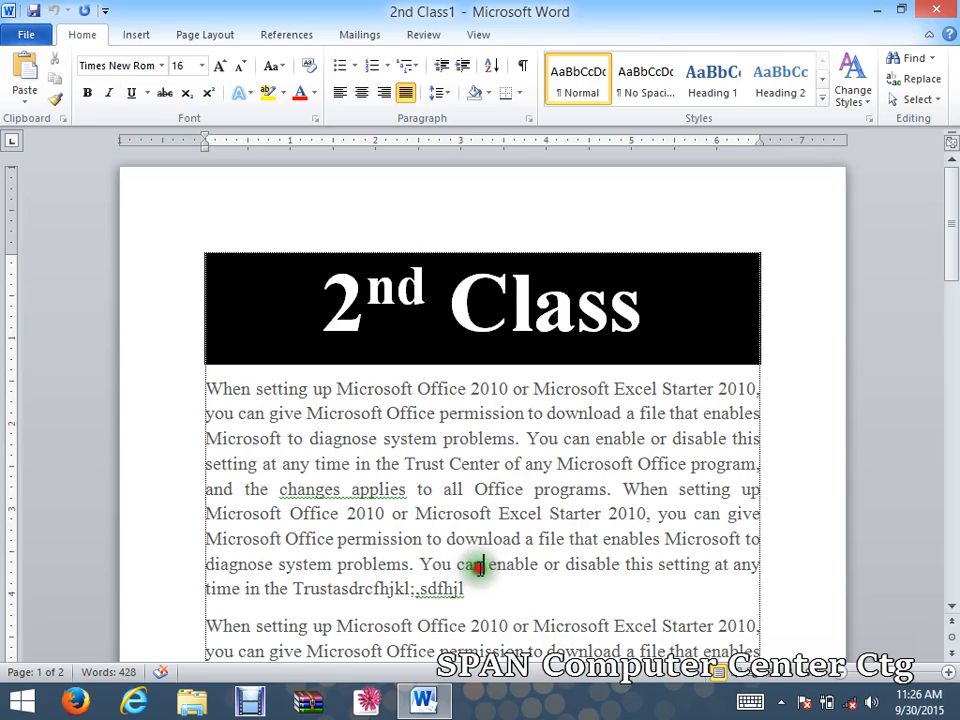
click(40, 35)
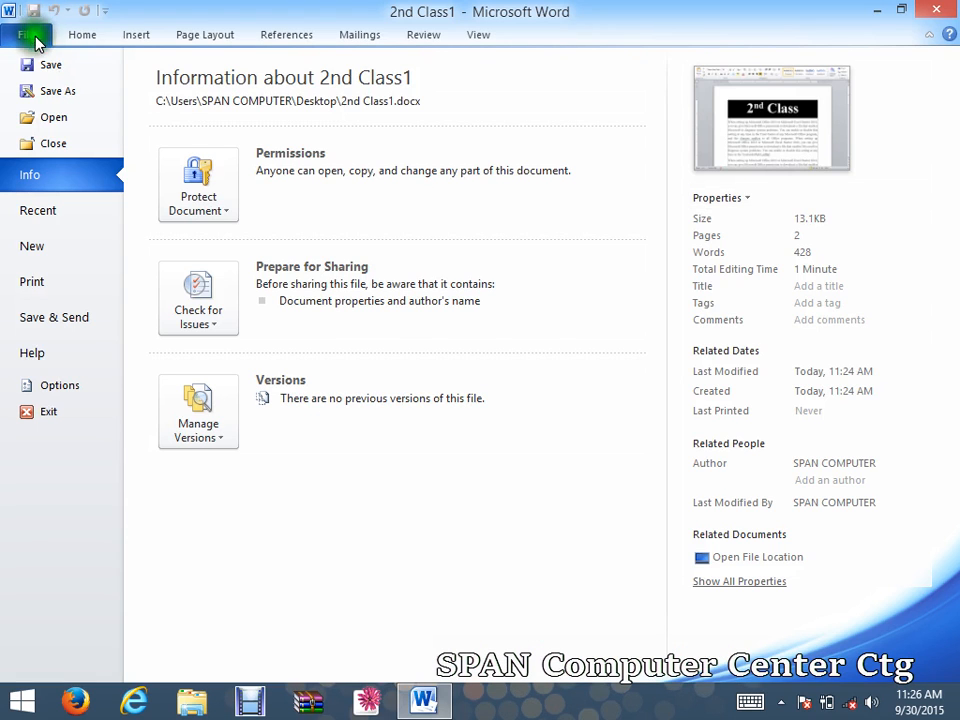
click(57, 247)
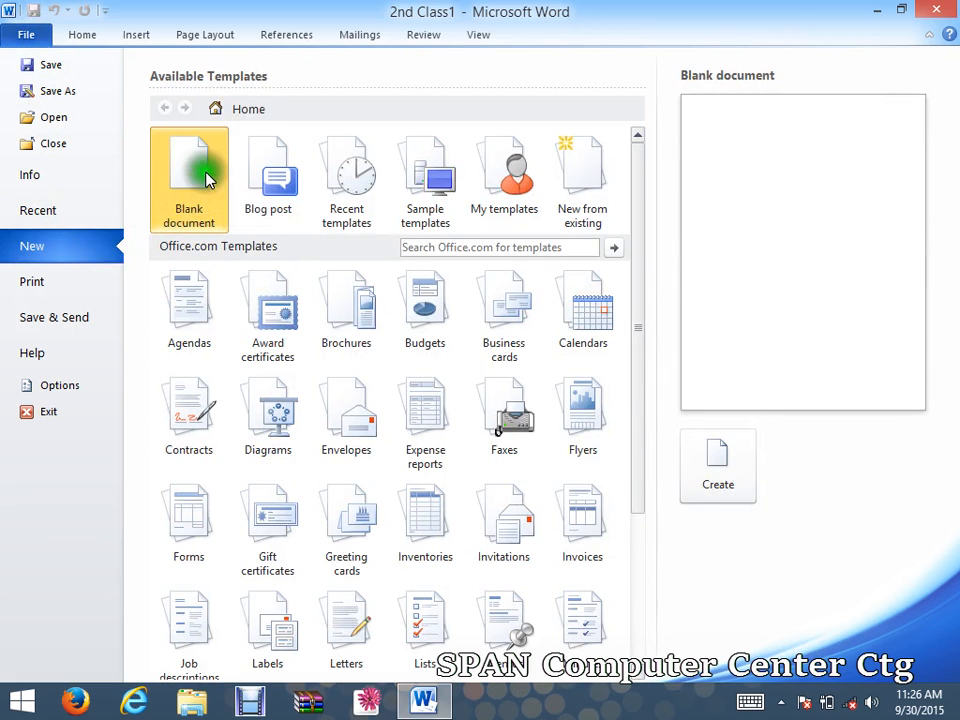
click(727, 480)
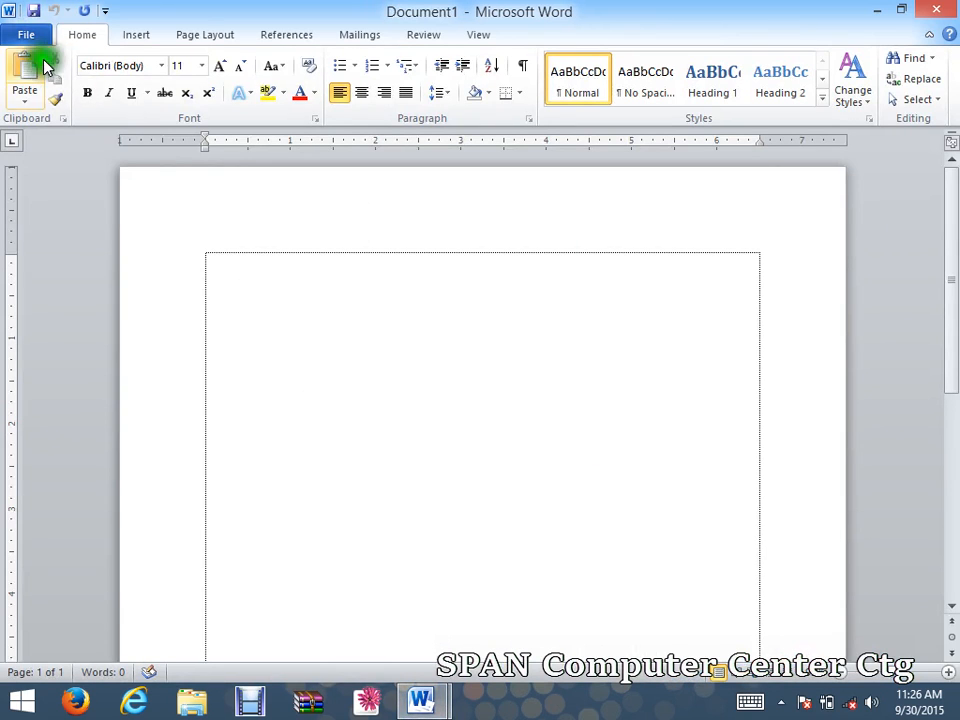
Create a second blank document, close both new documents, and show 2nd Class1's info.
click(26, 34)
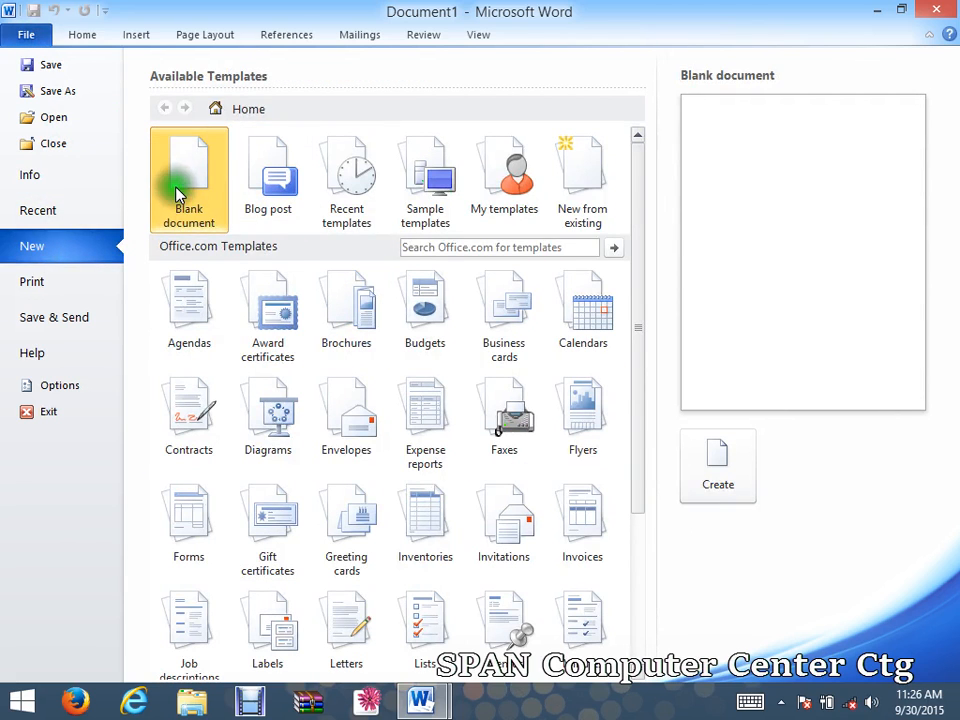
click(714, 462)
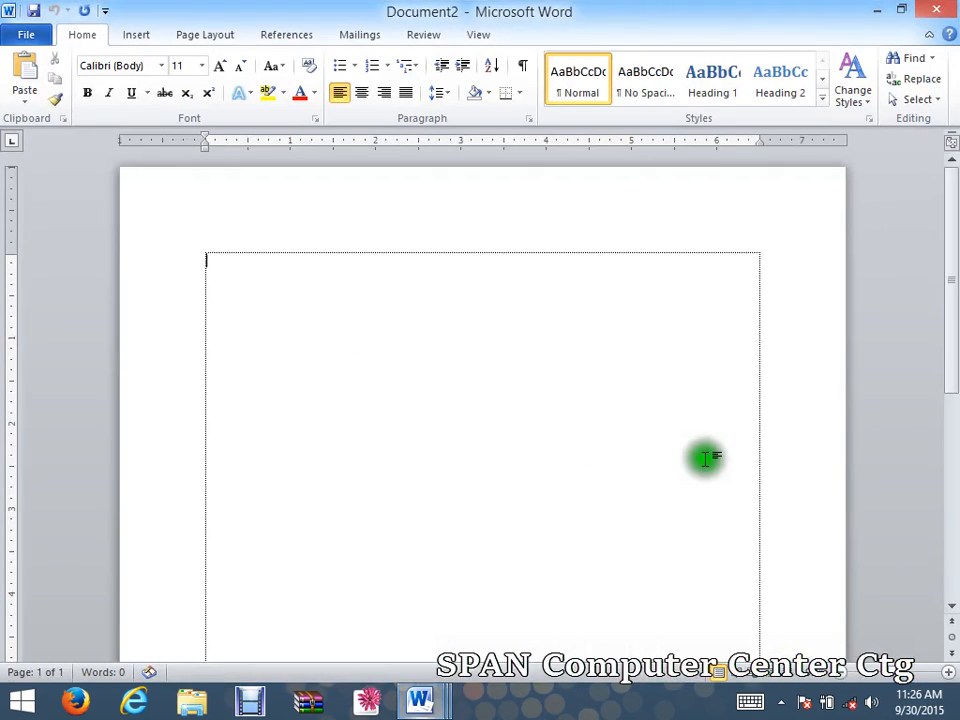
click(935, 12)
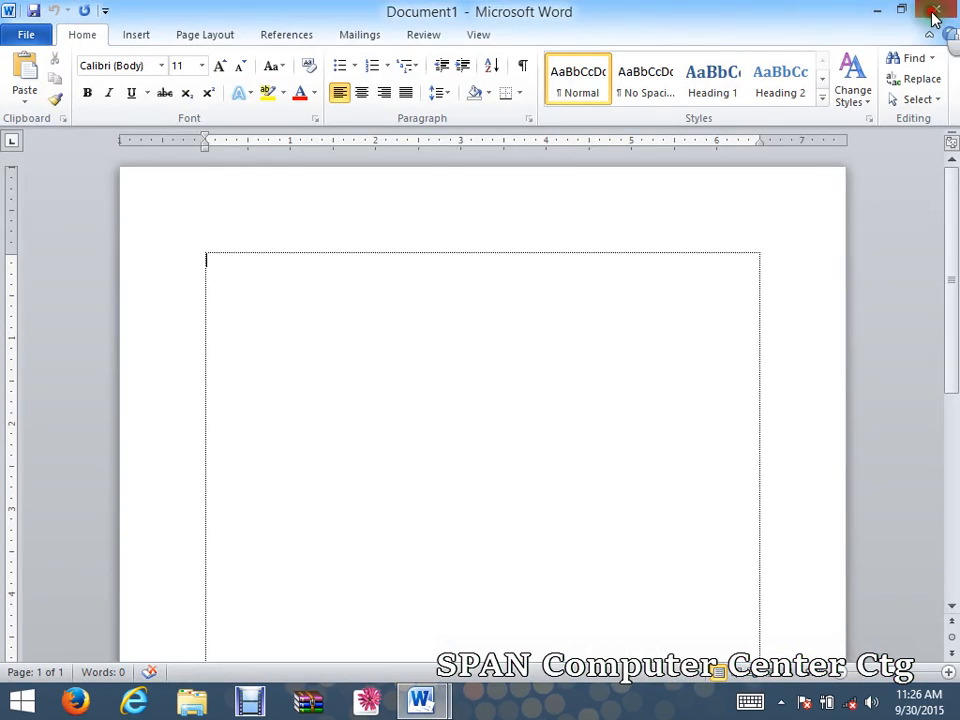
click(933, 14)
click(24, 34)
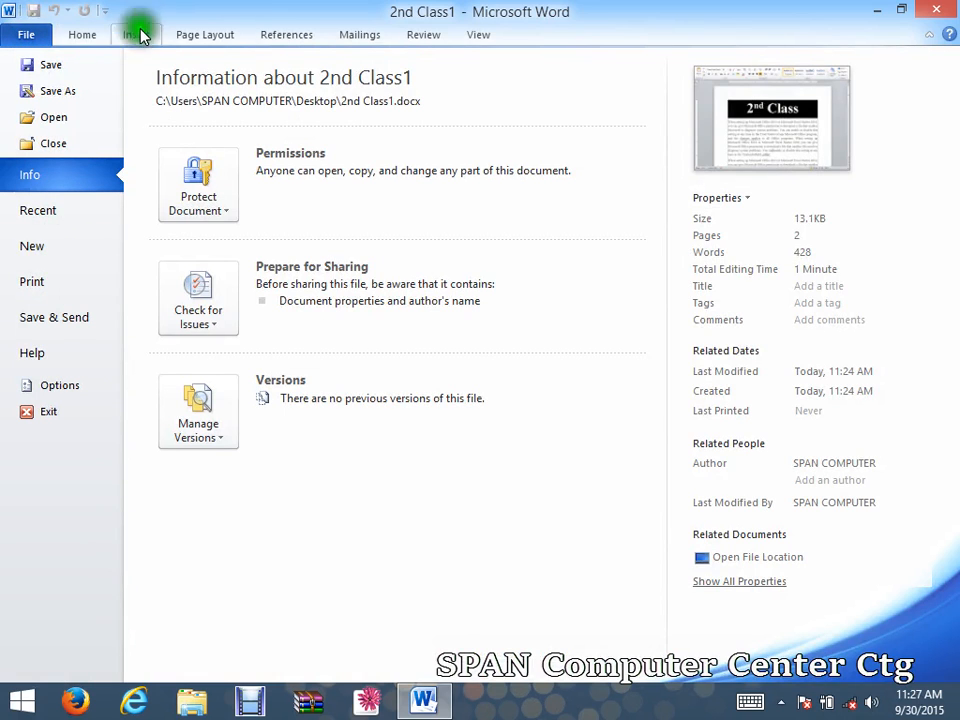
click(28, 36)
scroll(540, 447, down, 1)
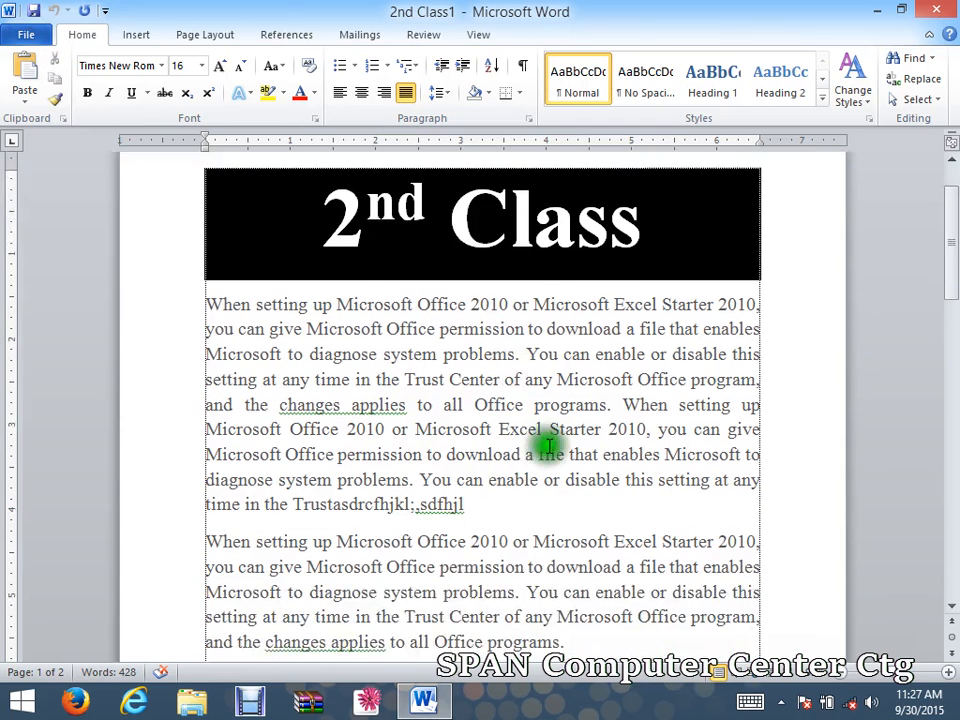
scroll(328, 236, up, 1)
scroll(578, 482, down, 5)
scroll(466, 436, up, 3)
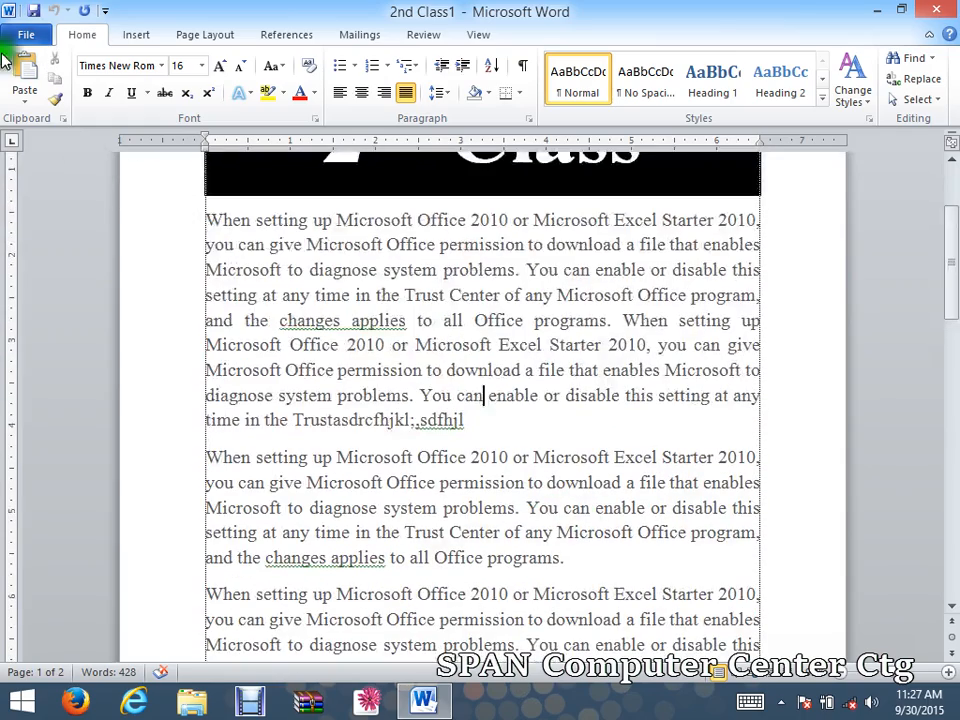
click(26, 36)
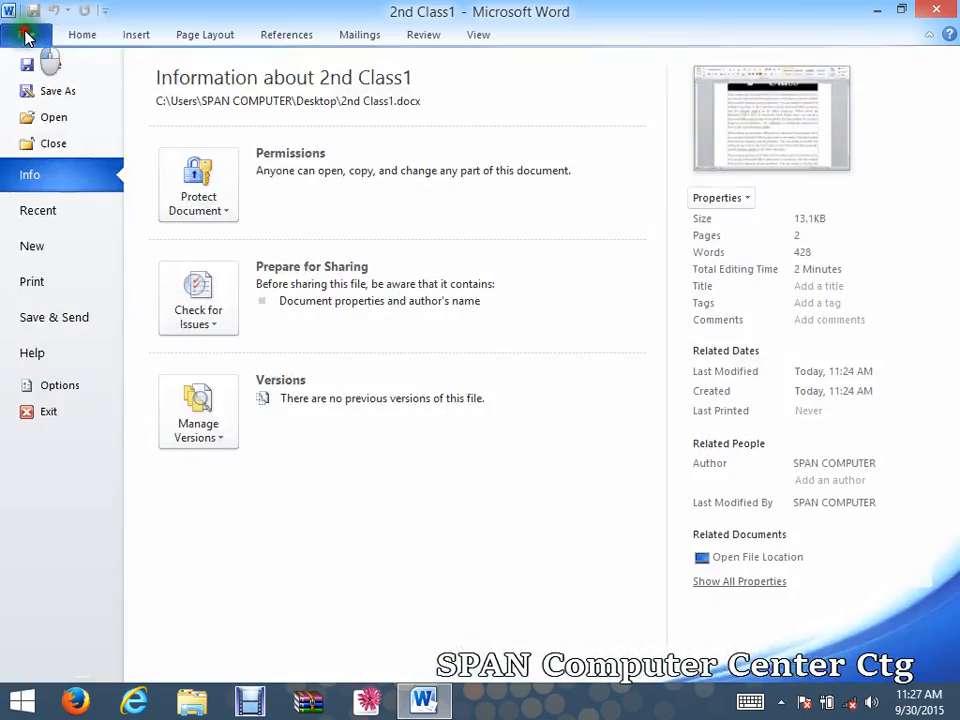
click(75, 285)
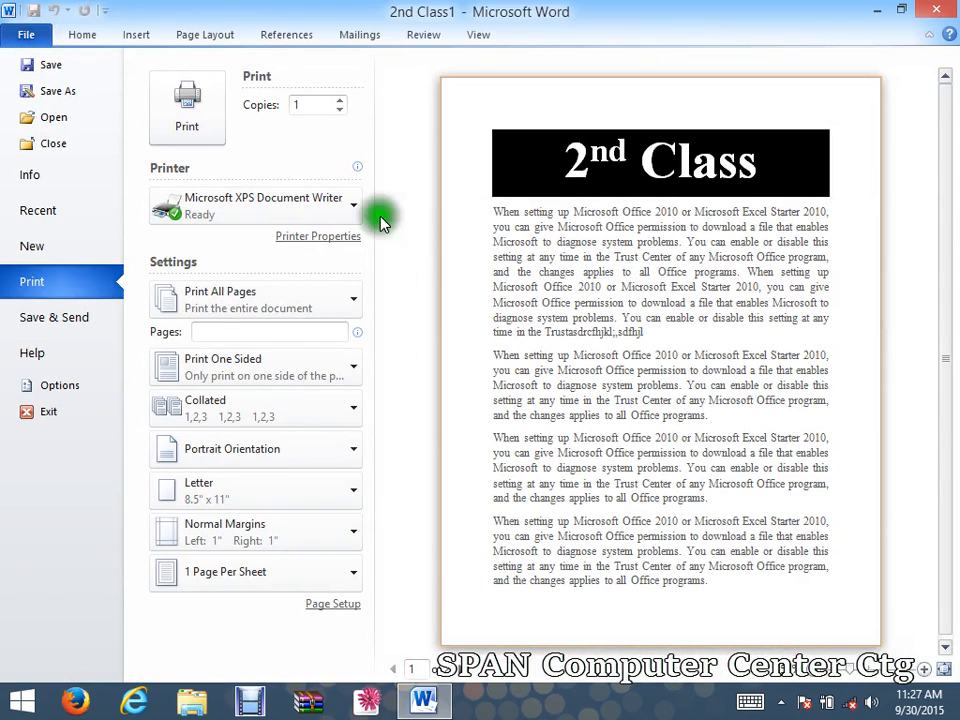
click(620, 407)
click(246, 200)
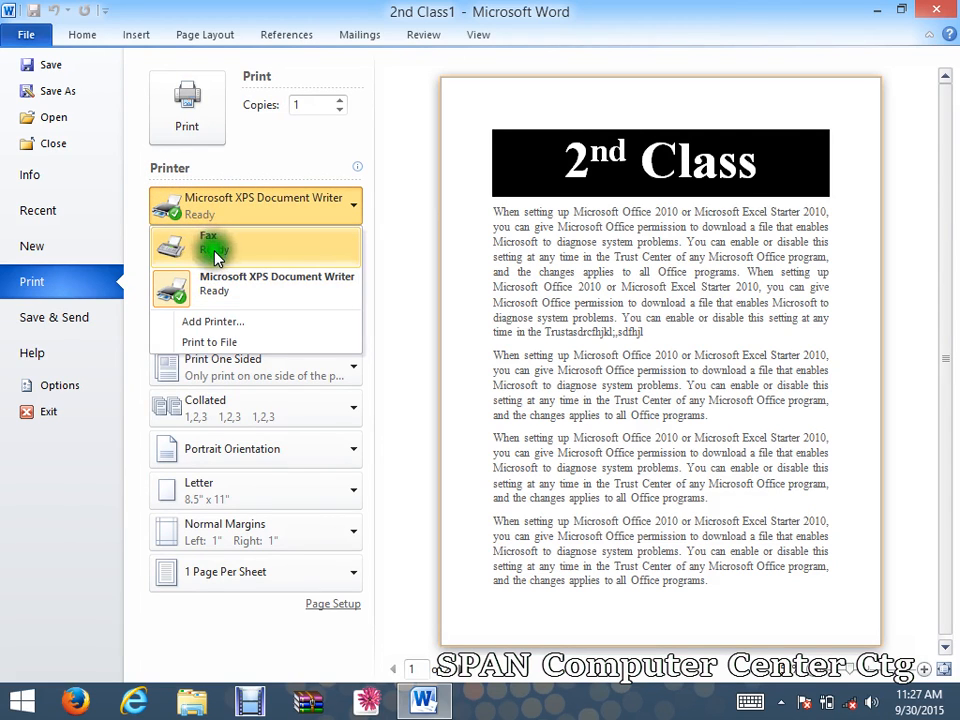
click(224, 291)
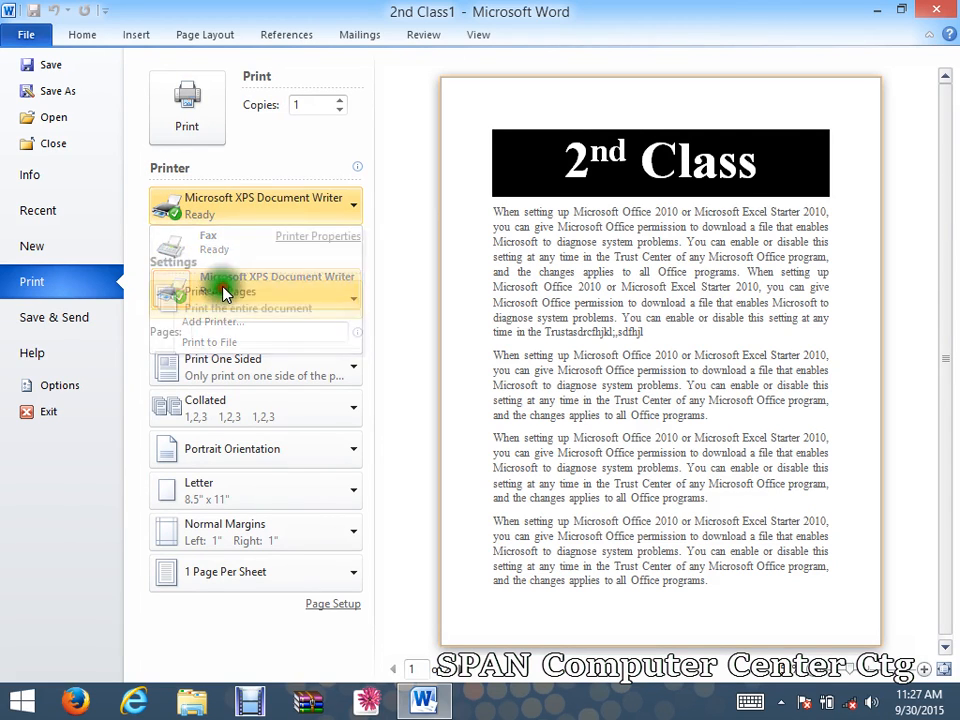
click(207, 218)
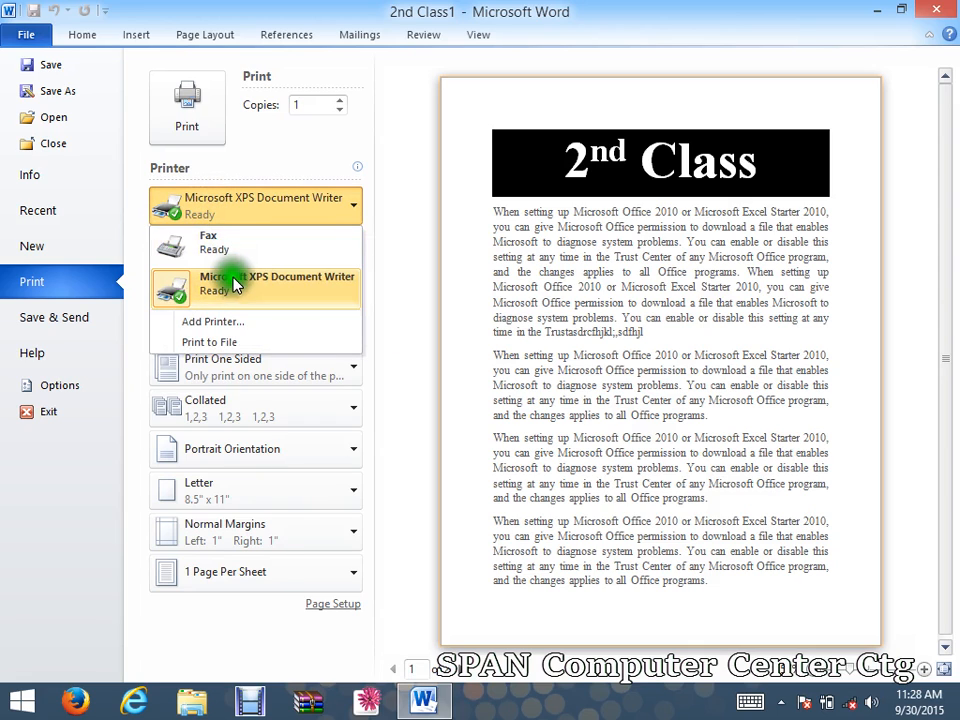
click(243, 289)
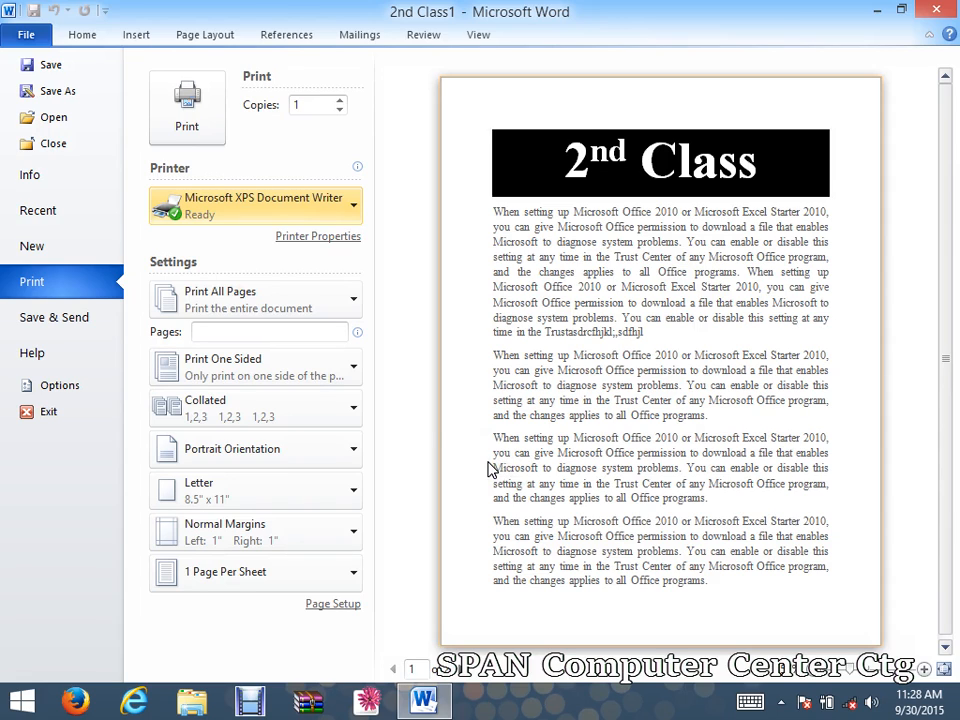
click(290, 194)
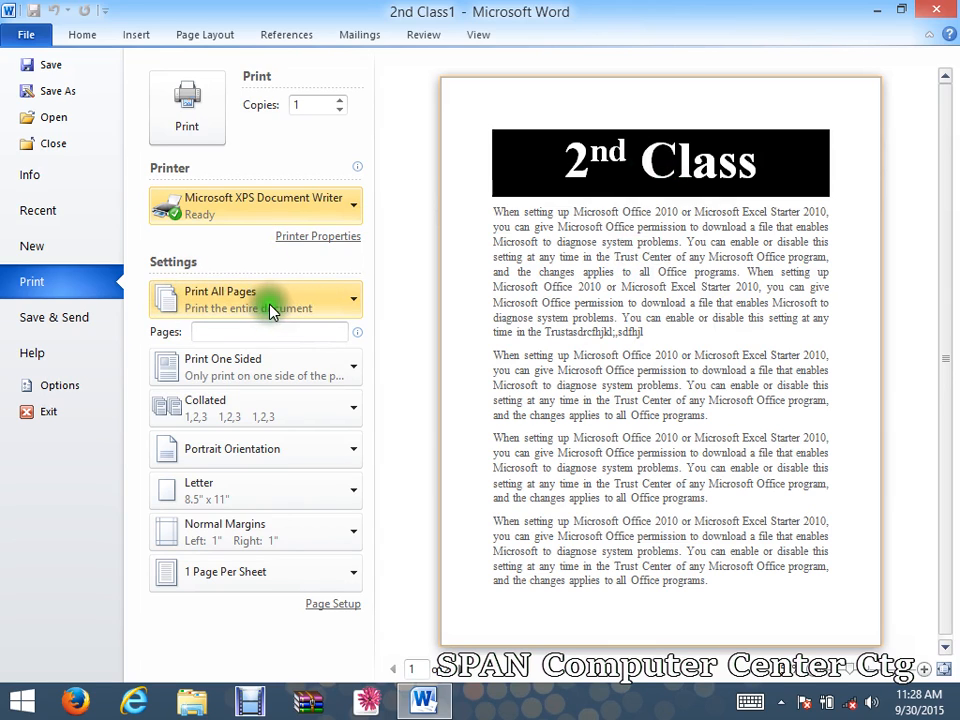
click(220, 333)
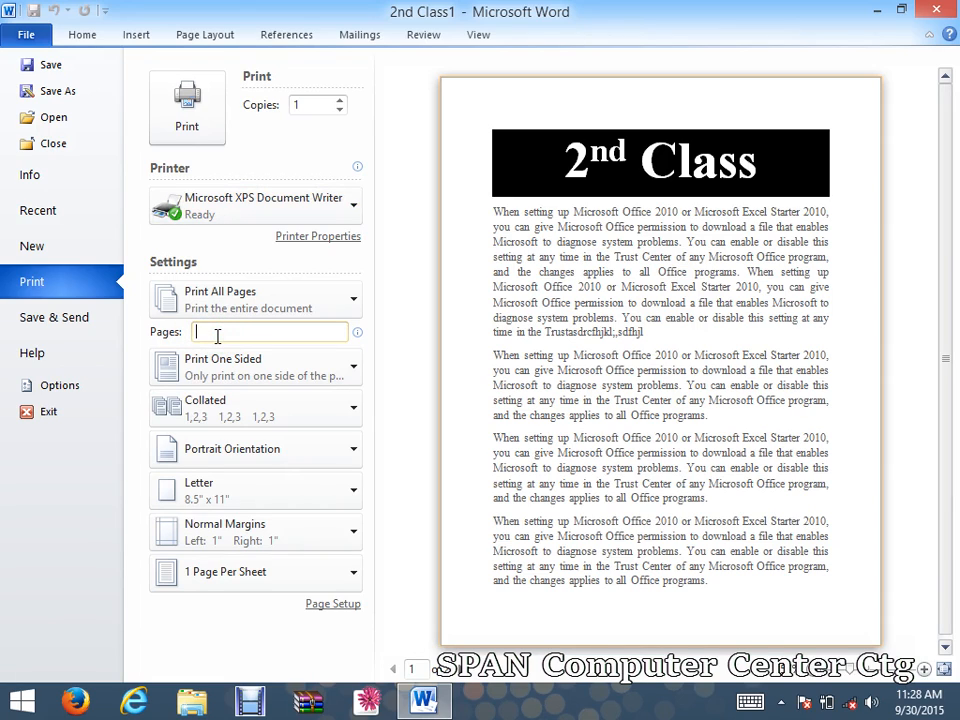
text(1)
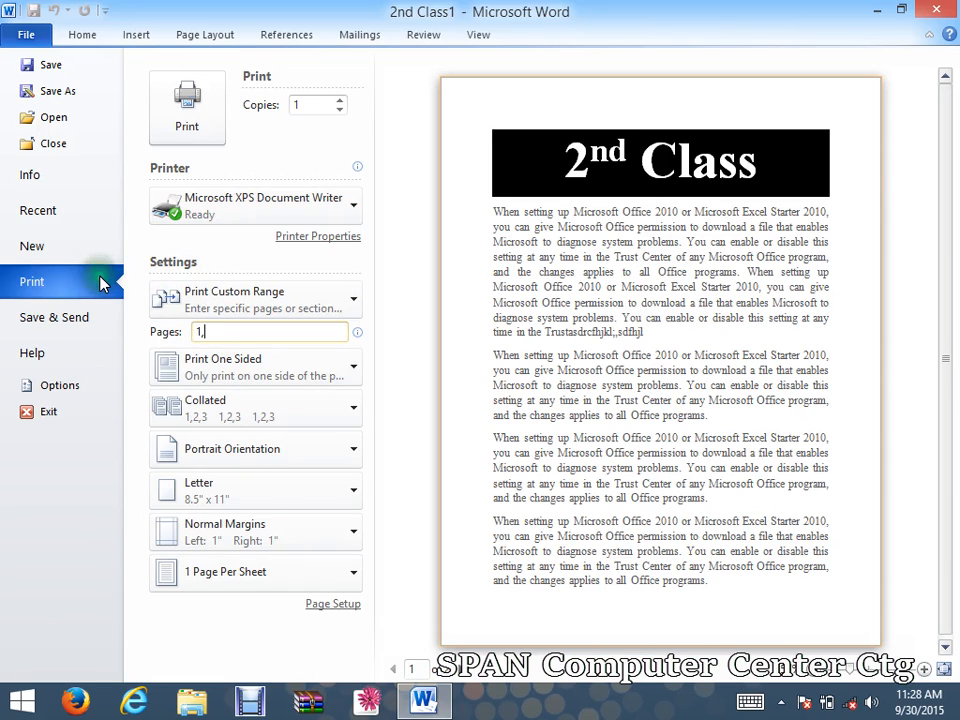
text(,4)
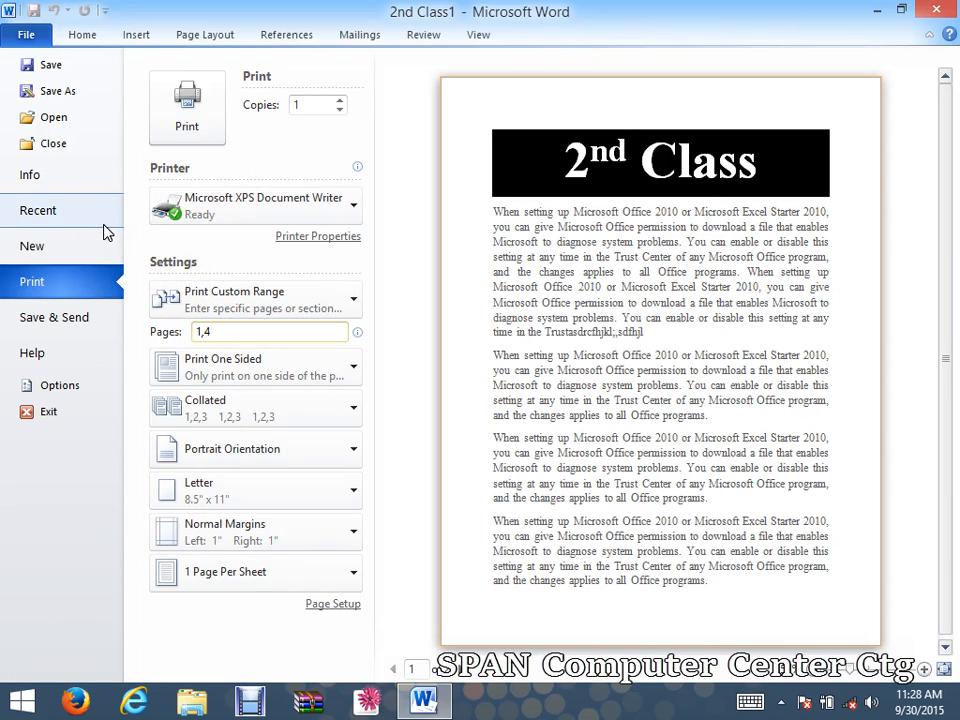
text(,)
text(7)
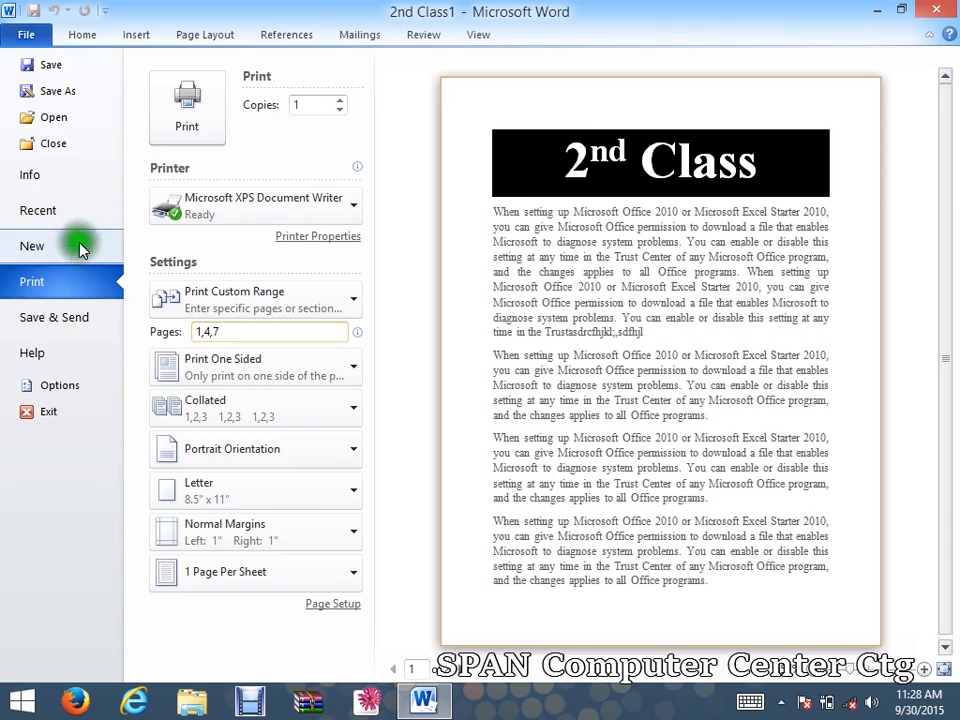
text(,10)
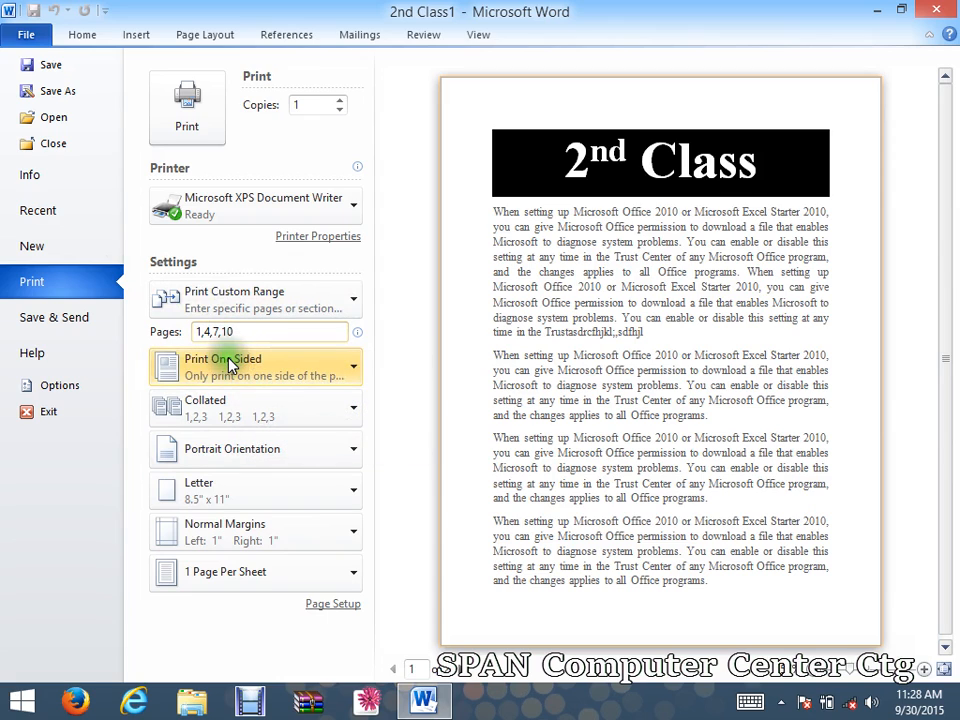
key(BackSpace)
key(BackSpace)
key(BackSpace)
key(BackSpace)
key(BackSpace)
key(BackSpace)
key(BackSpace)
key(BackSpace)
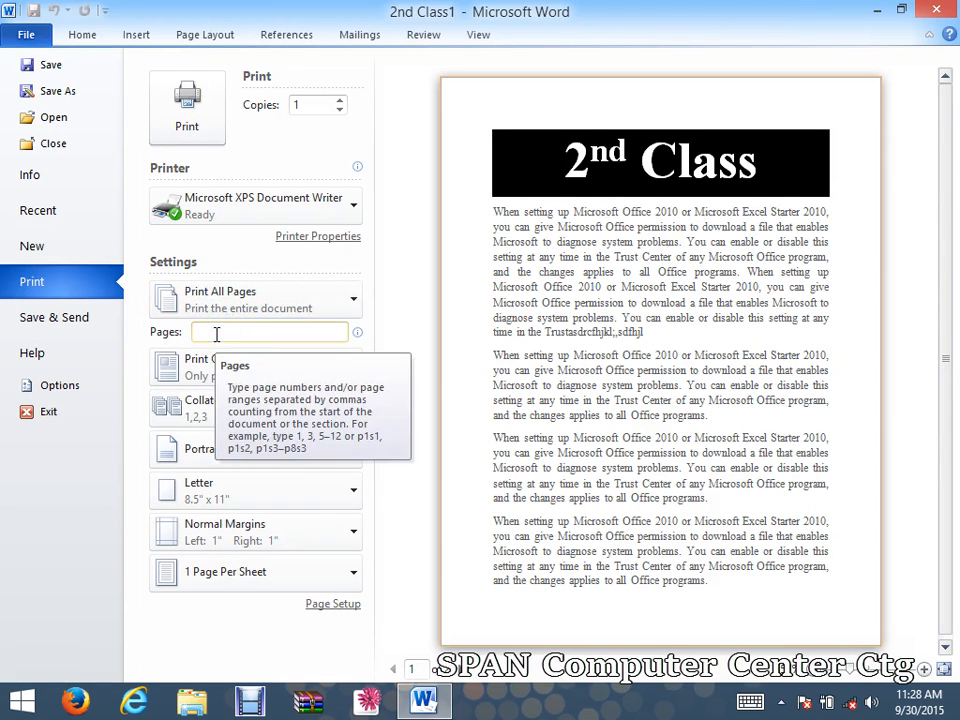
click(233, 332)
click(235, 328)
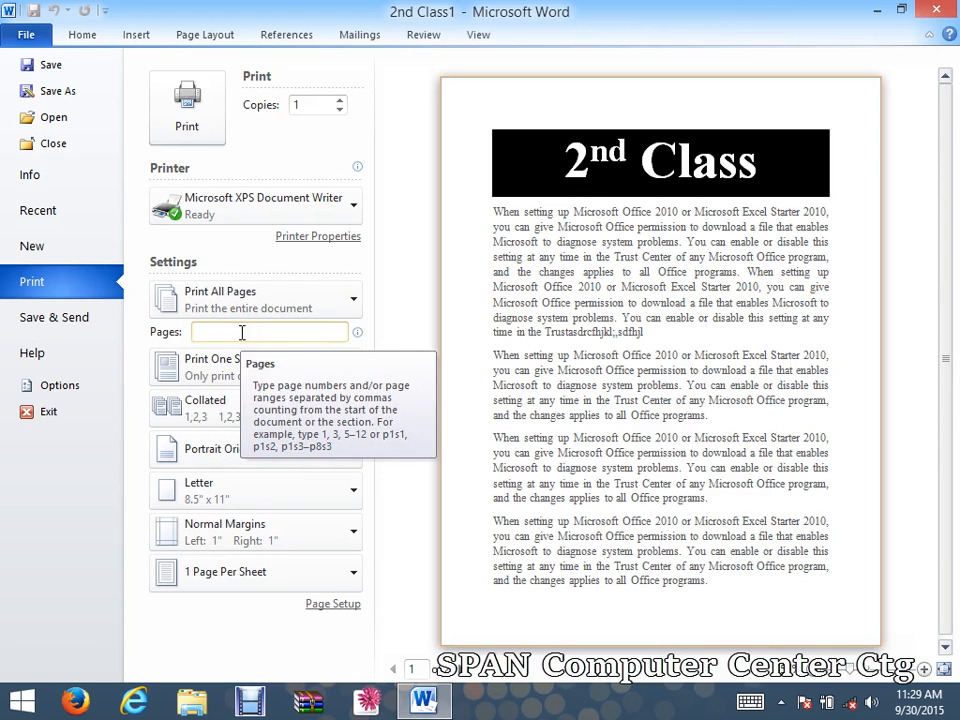
click(297, 328)
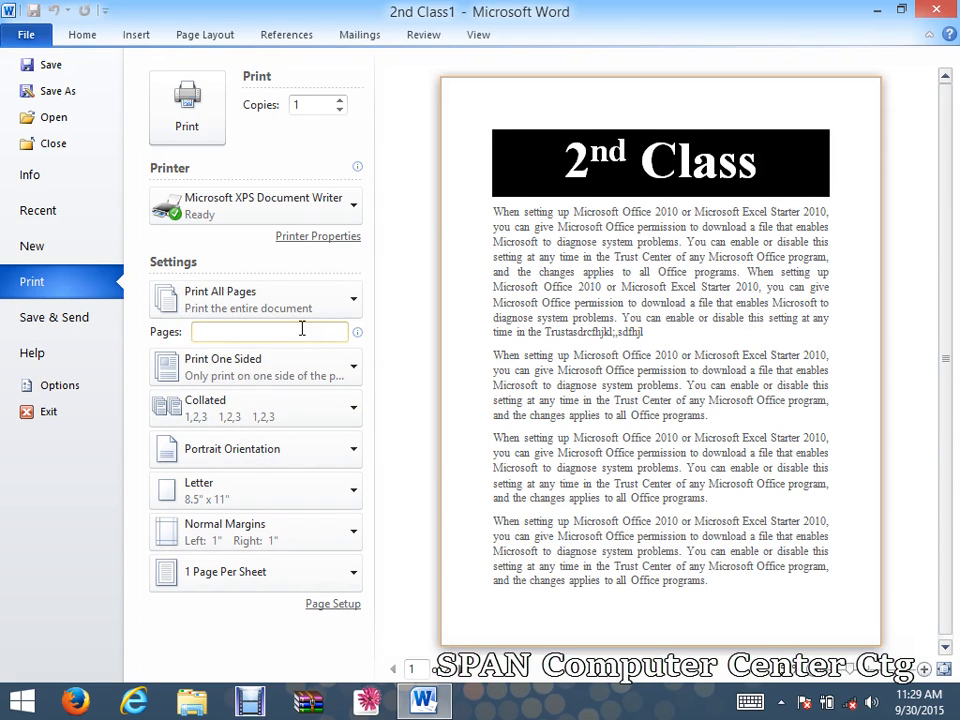
click(240, 332)
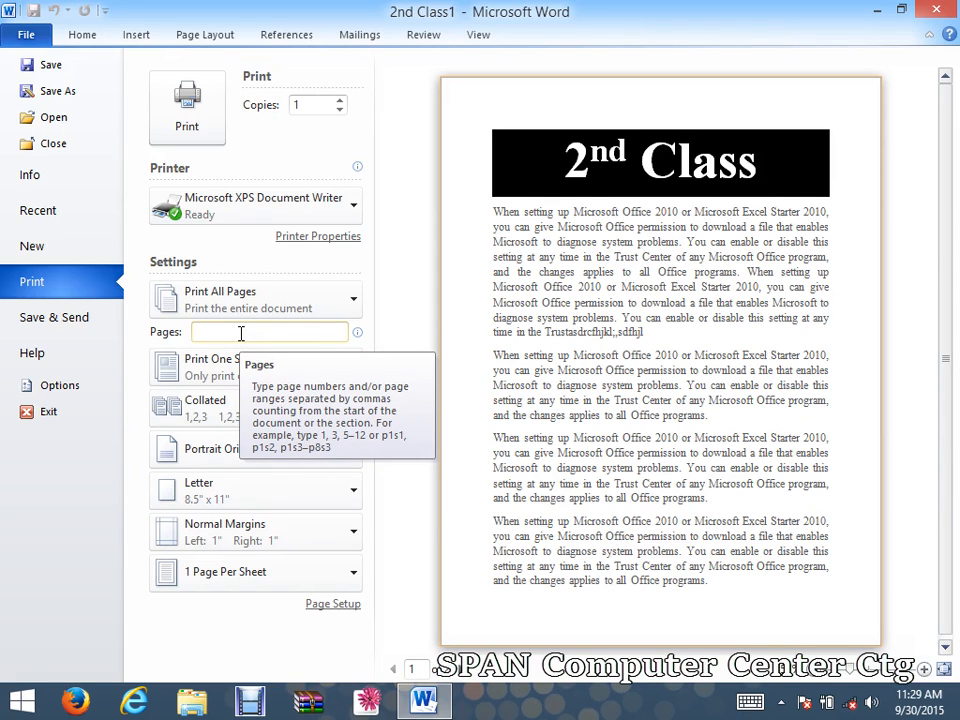
click(241, 333)
click(243, 330)
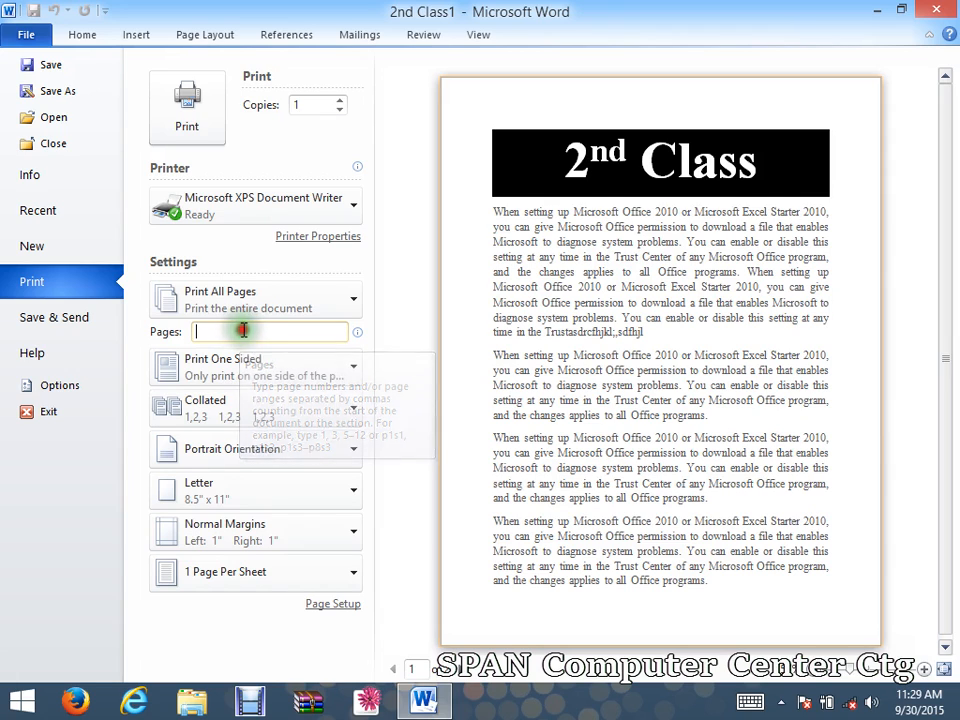
text(5-)
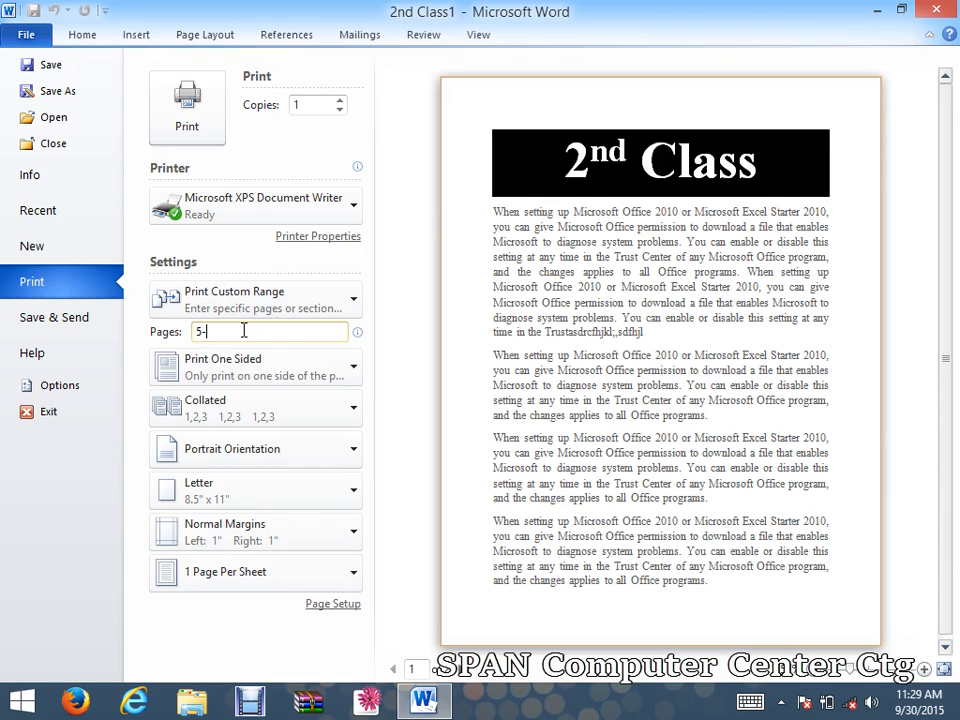
text(12,20-30)
key(BackSpace)
key(BackSpace)
key(BackSpace)
key(BackSpace)
key(BackSpace)
key(BackSpace)
key(BackSpace)
key(BackSpace)
key(BackSpace)
key(BackSpace)
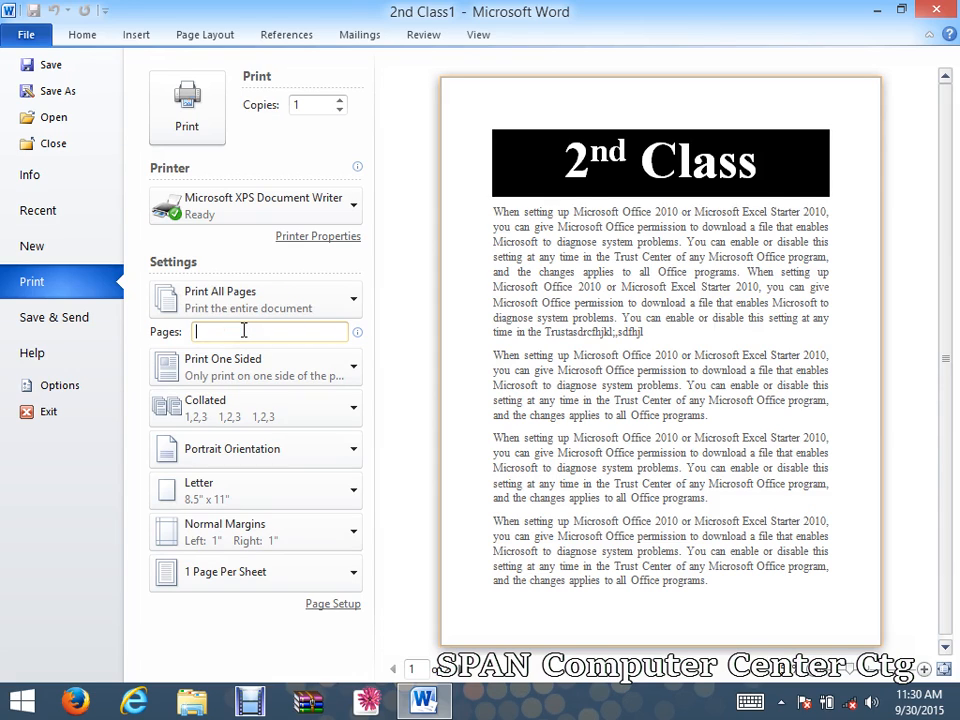
text(p1)
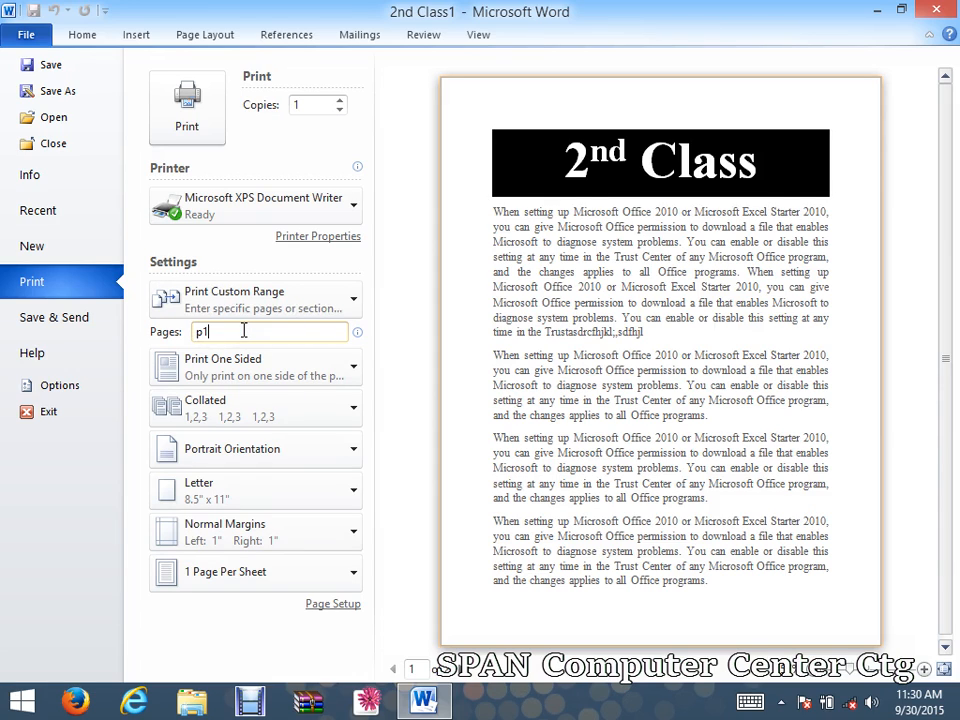
text(s5)
key(BackSpace)
key(BackSpace)
key(BackSpace)
key(BackSpace)
key(BackSpace)
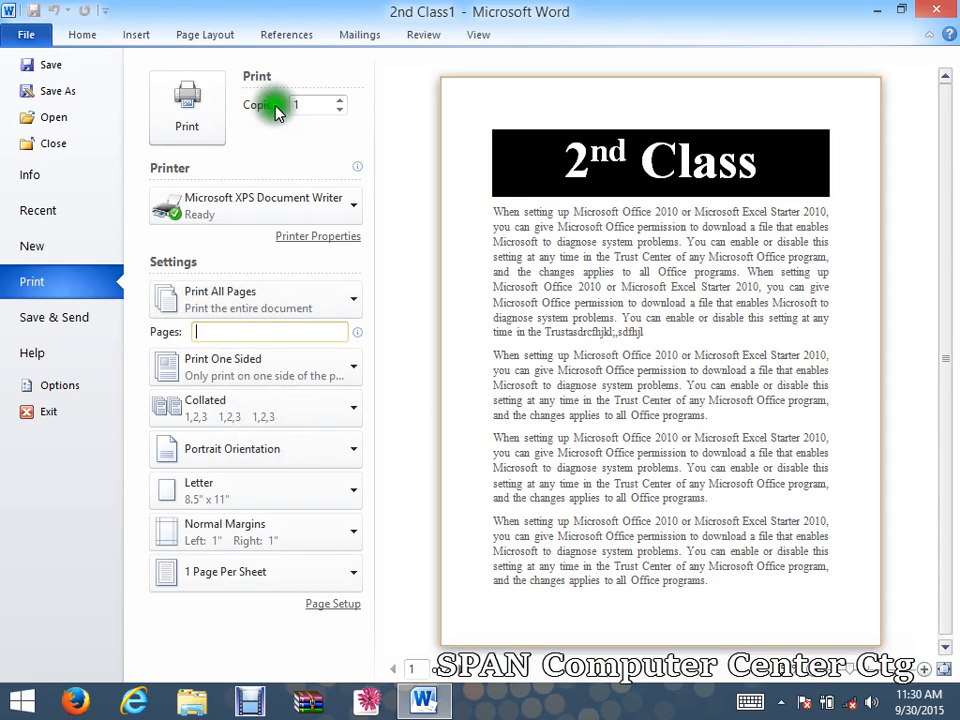
Change the copies from 10 to 6 and keep Print One Sided selected.
scroll(341, 104, up, 4)
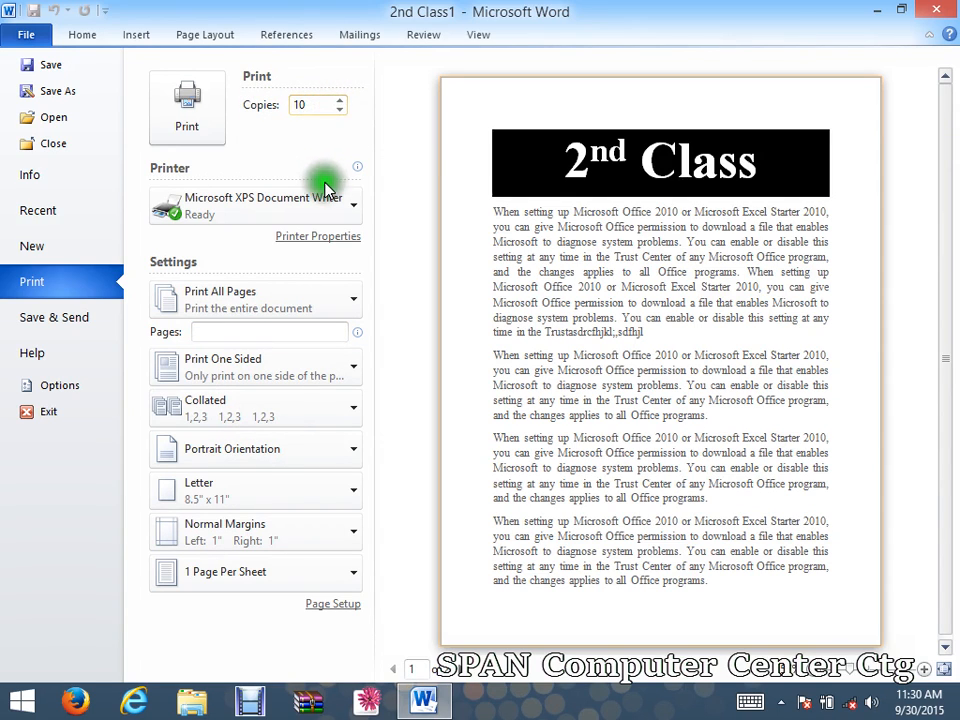
click(323, 104)
drag(325, 104, 221, 107)
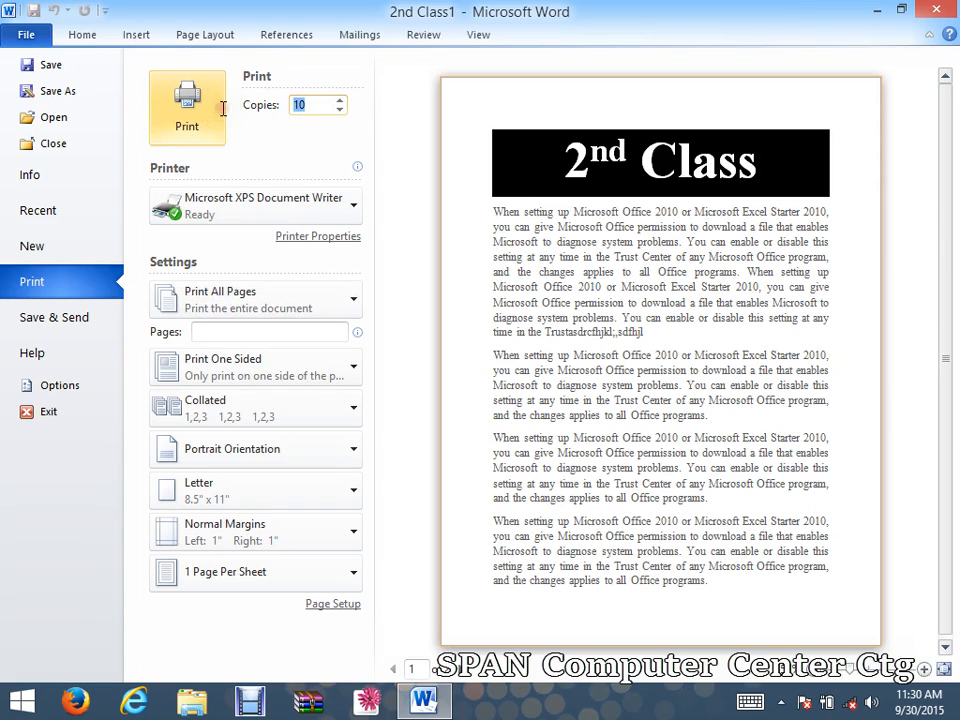
click(339, 112)
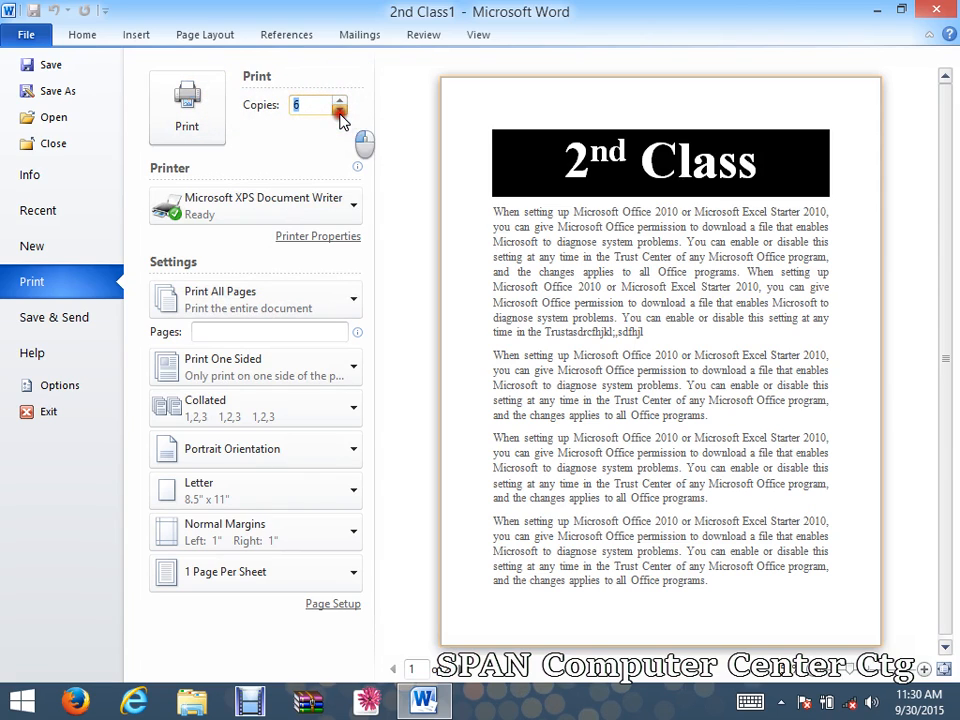
click(311, 104)
click(244, 368)
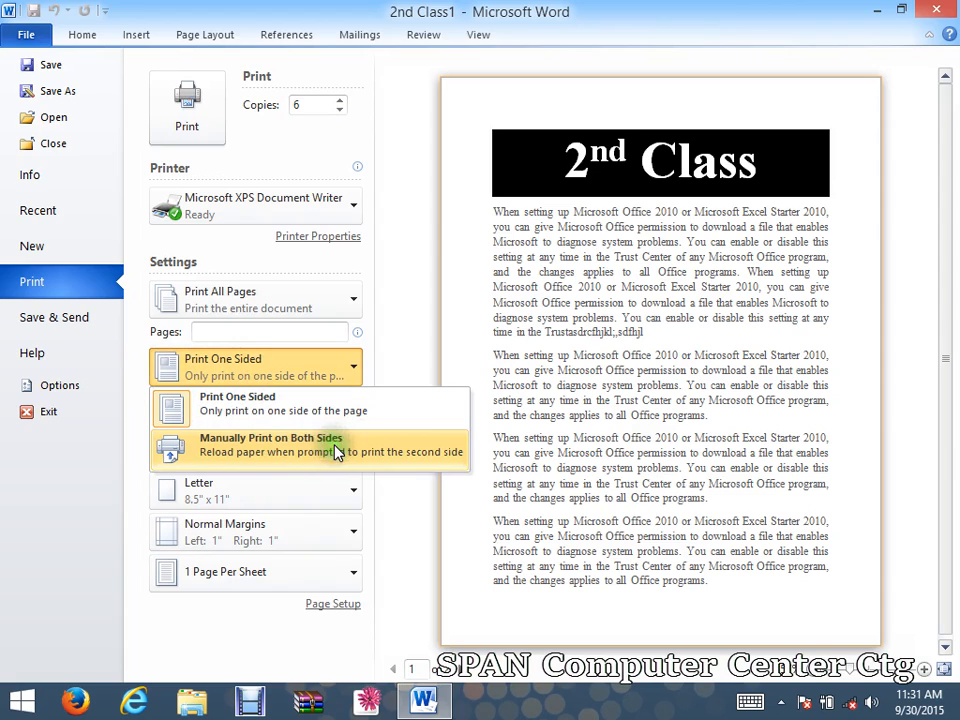
click(285, 409)
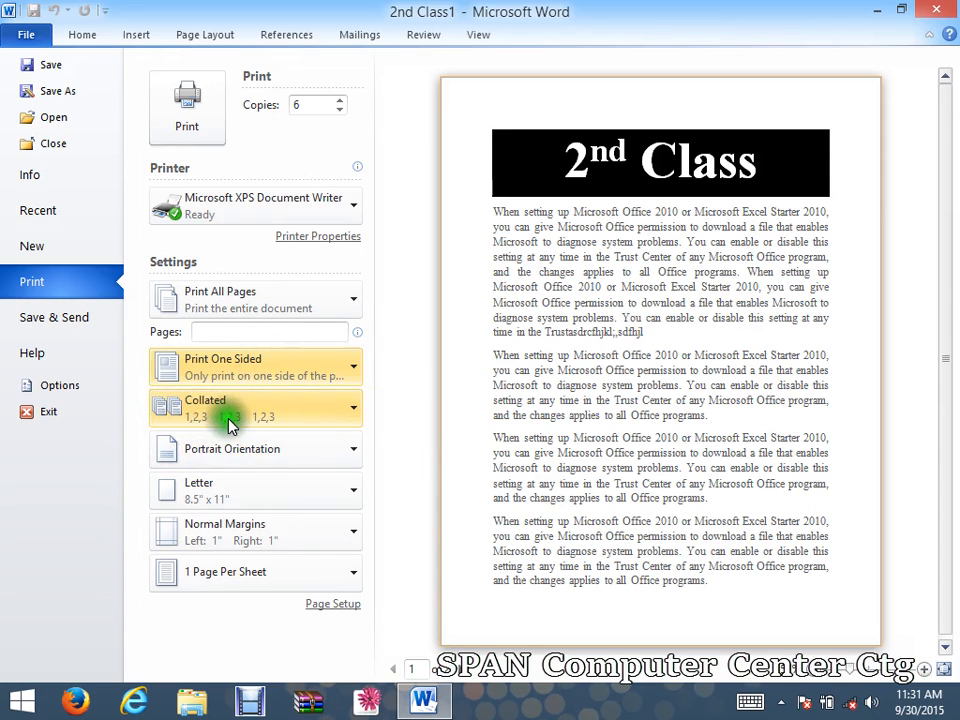
double_click(295, 105)
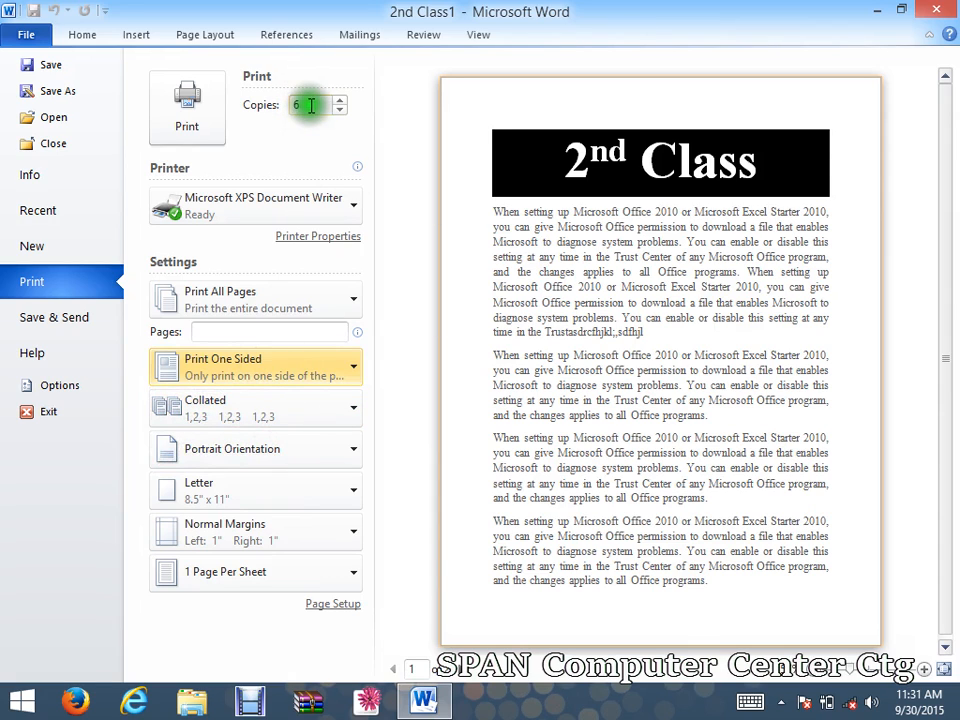
text(6)
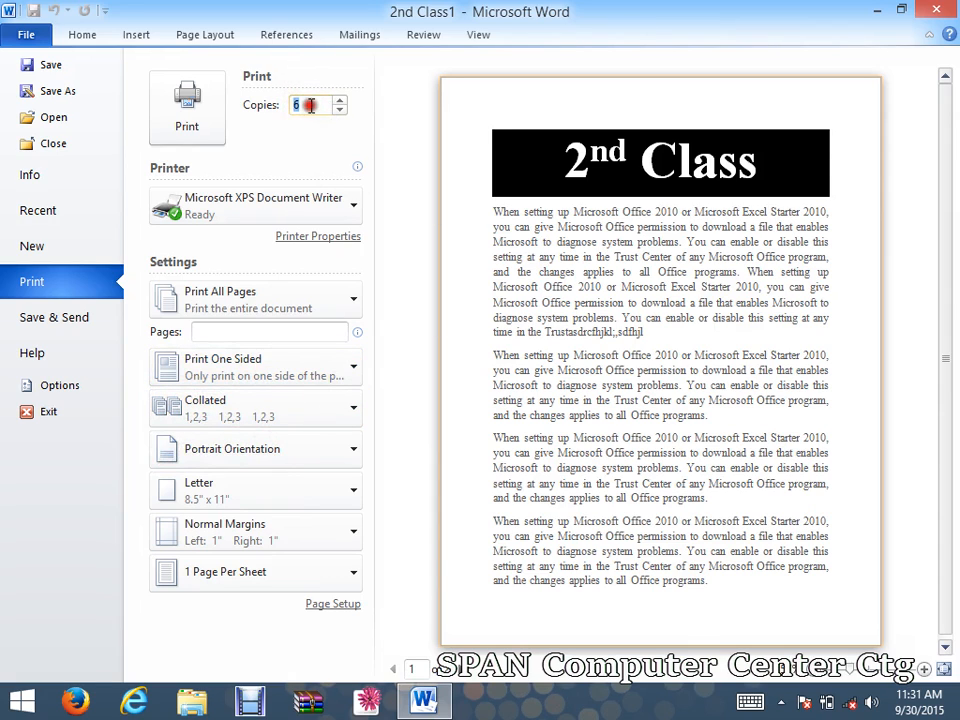
Switch printing to Uncollated and try Landscape before returning to Portrait orientation.
click(212, 426)
click(218, 495)
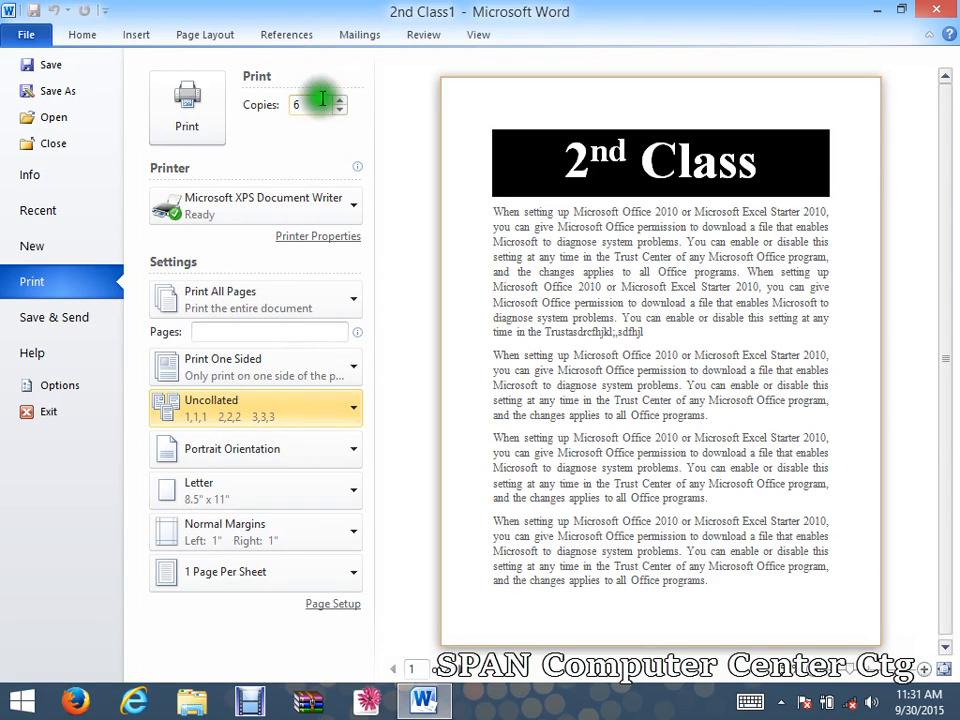
click(222, 455)
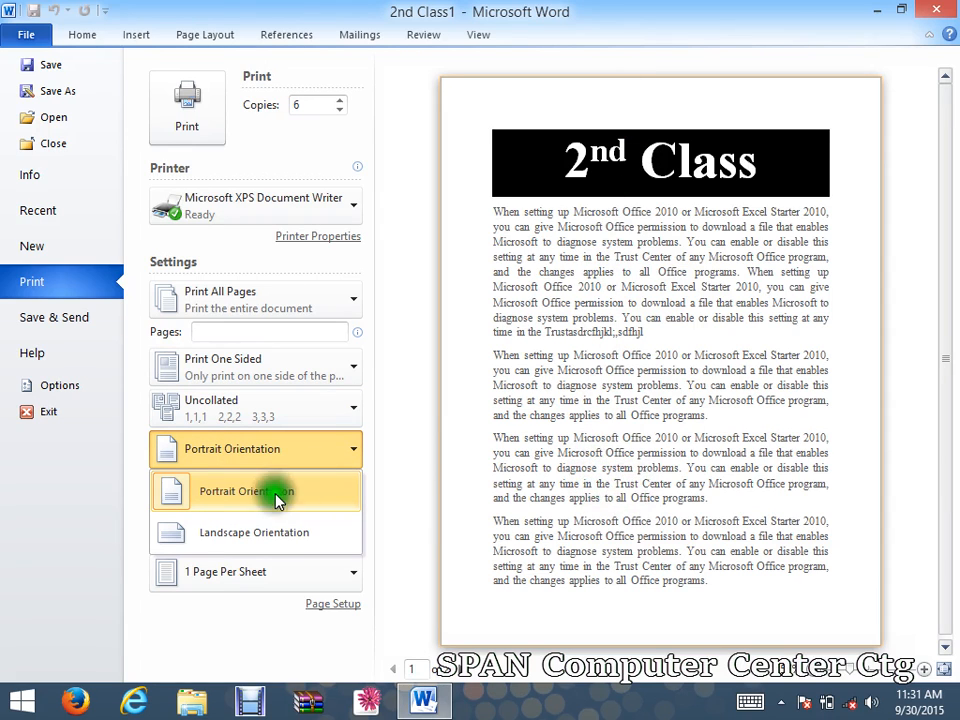
click(262, 536)
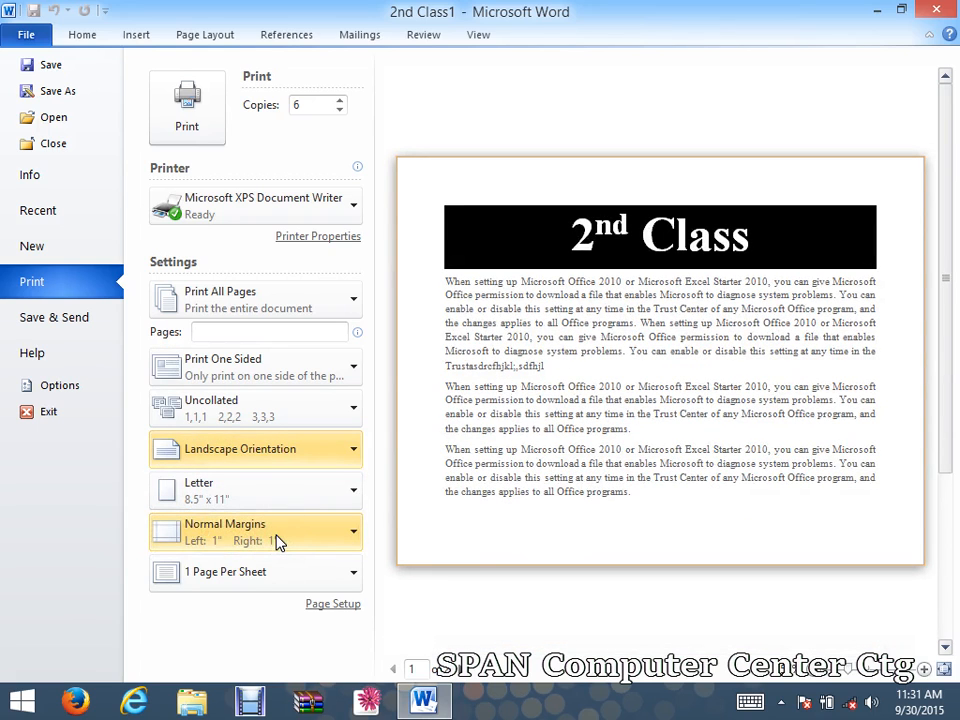
click(282, 446)
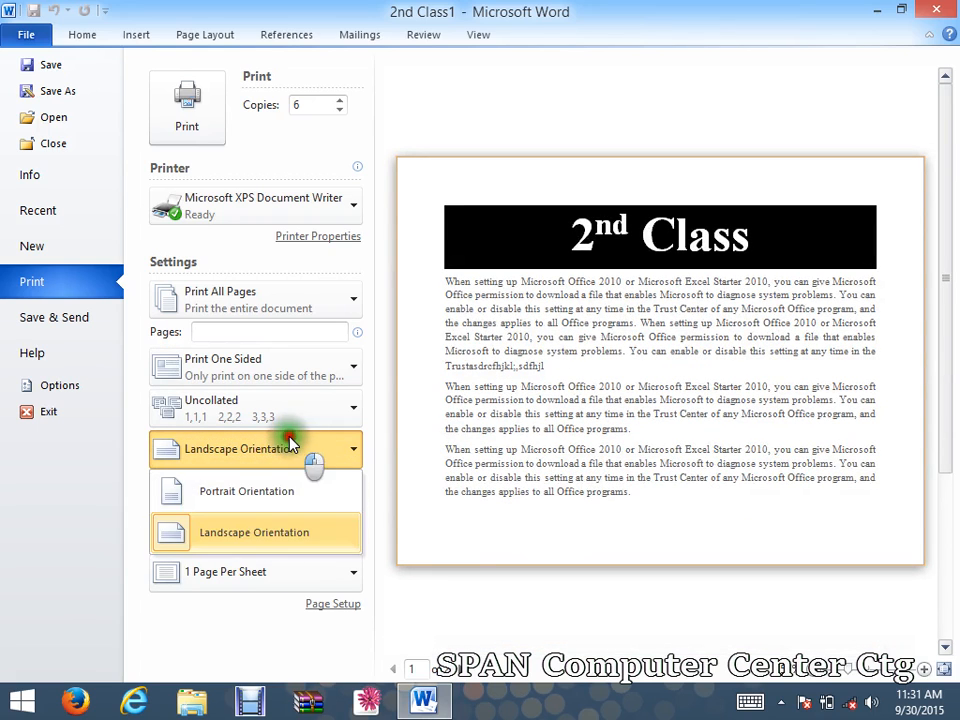
click(268, 493)
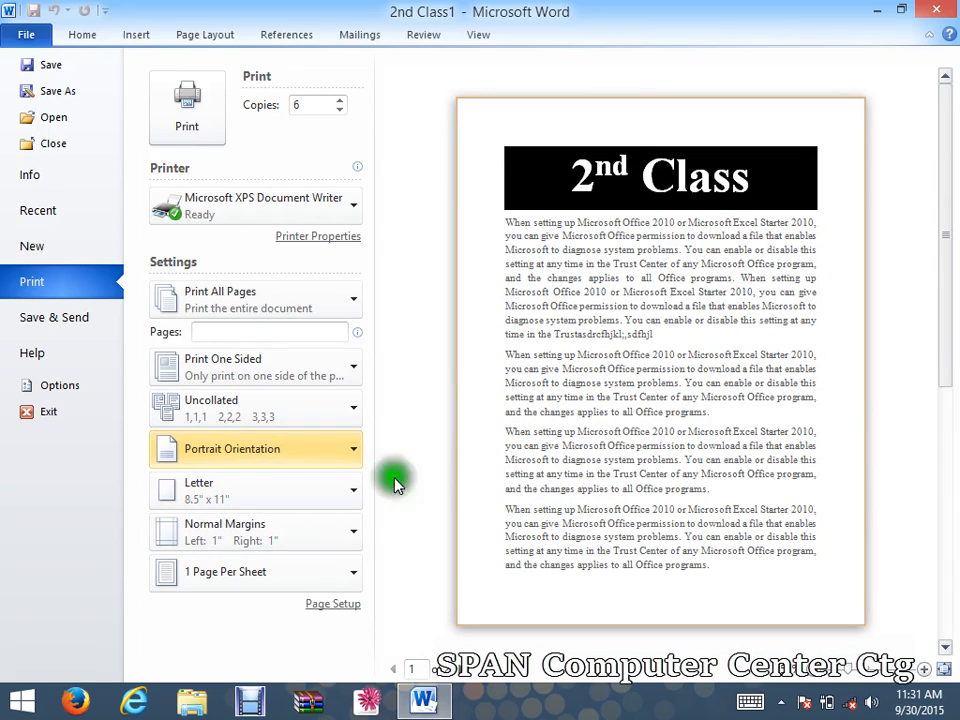
click(242, 495)
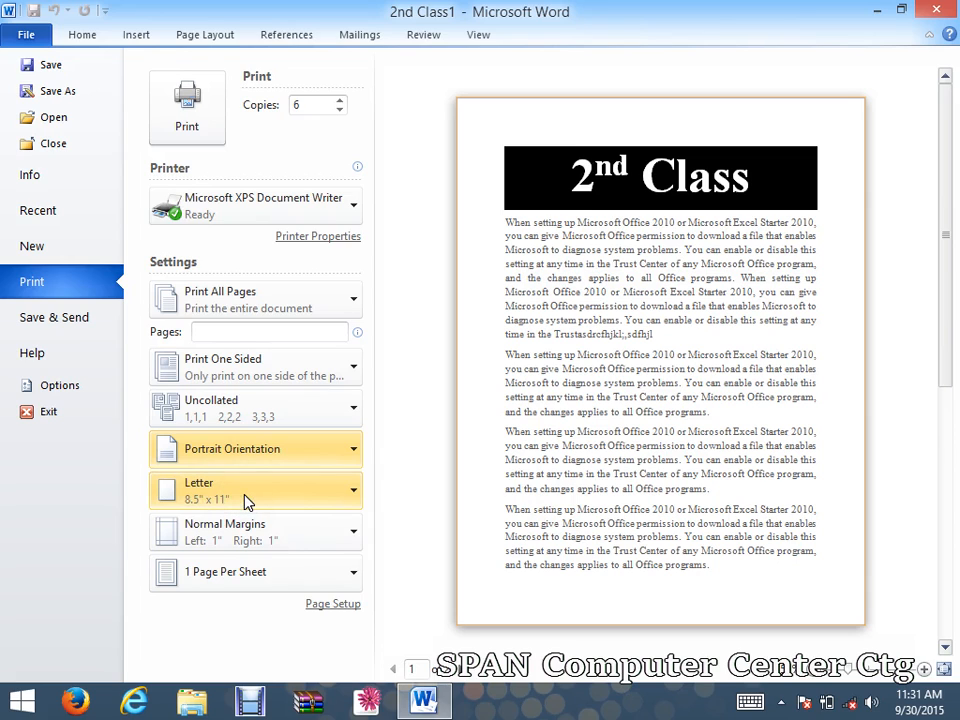
Pick Legal 8.5" x 14" from the paper sizes and the Narrow 0.5" margin preset.
click(245, 496)
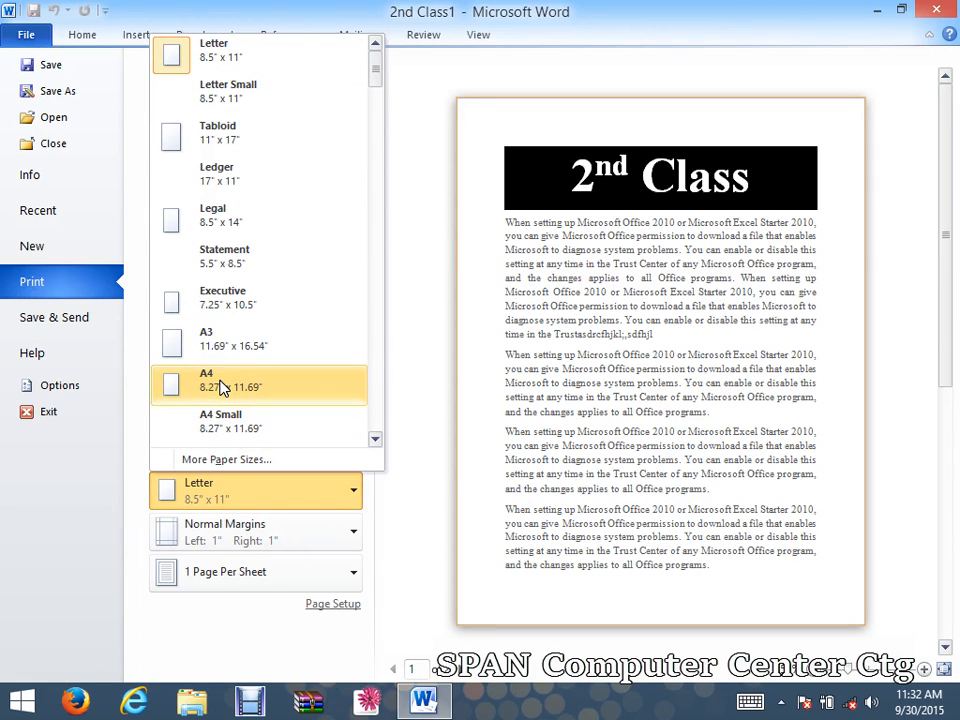
click(241, 224)
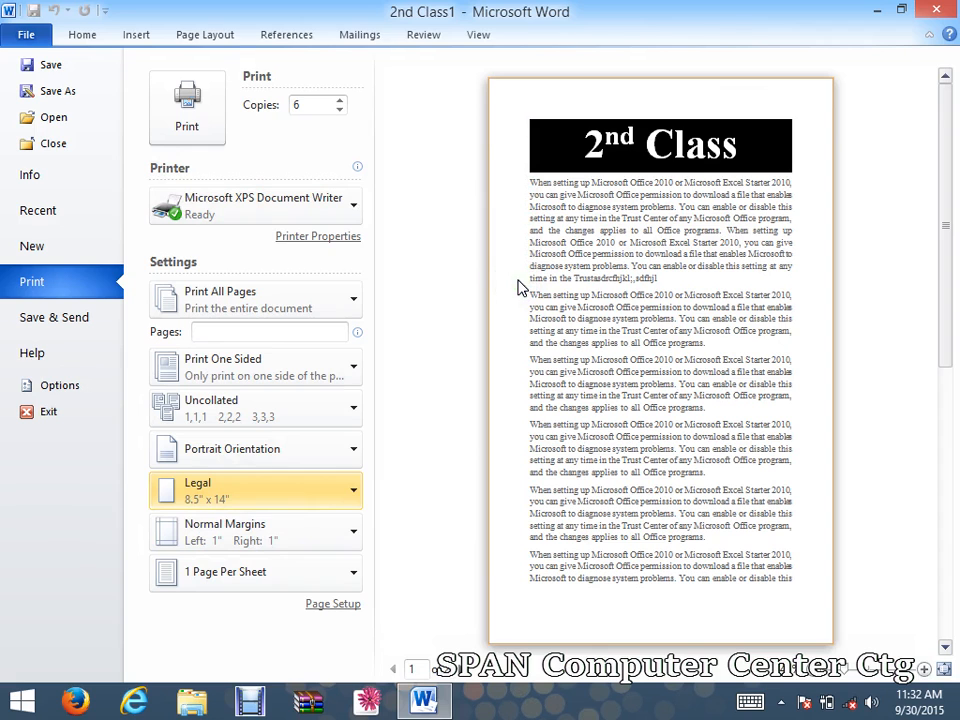
click(271, 530)
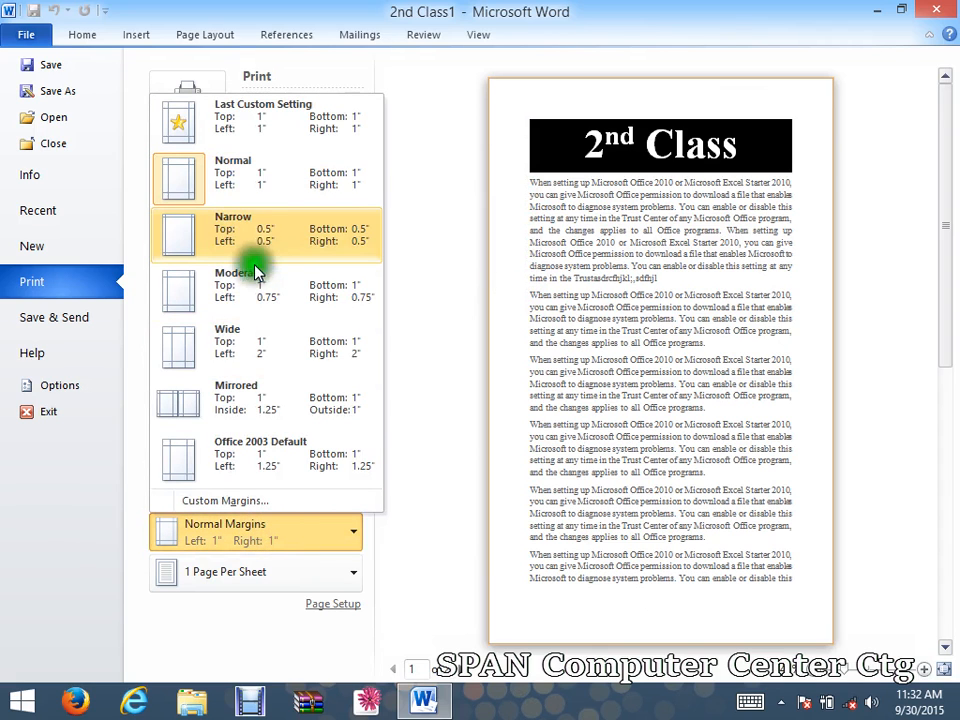
click(273, 234)
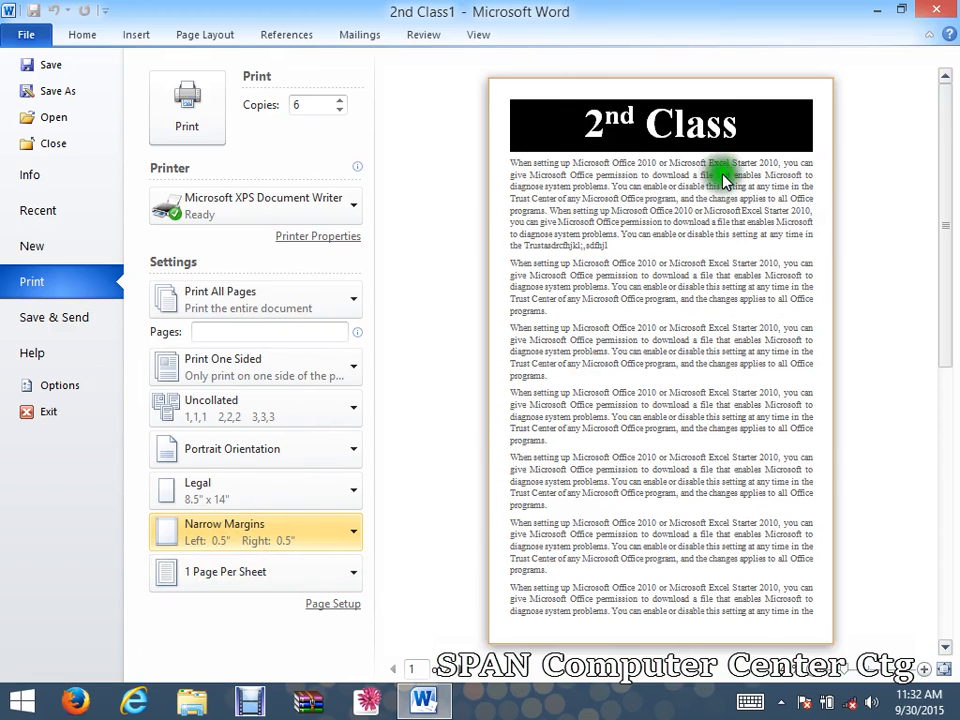
click(253, 573)
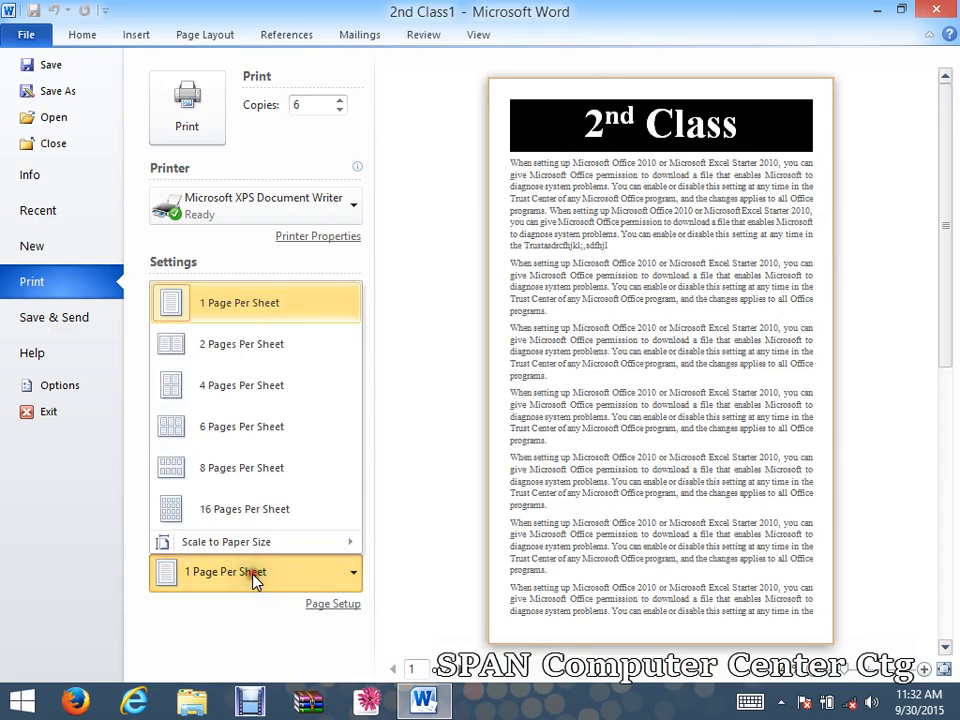
click(250, 342)
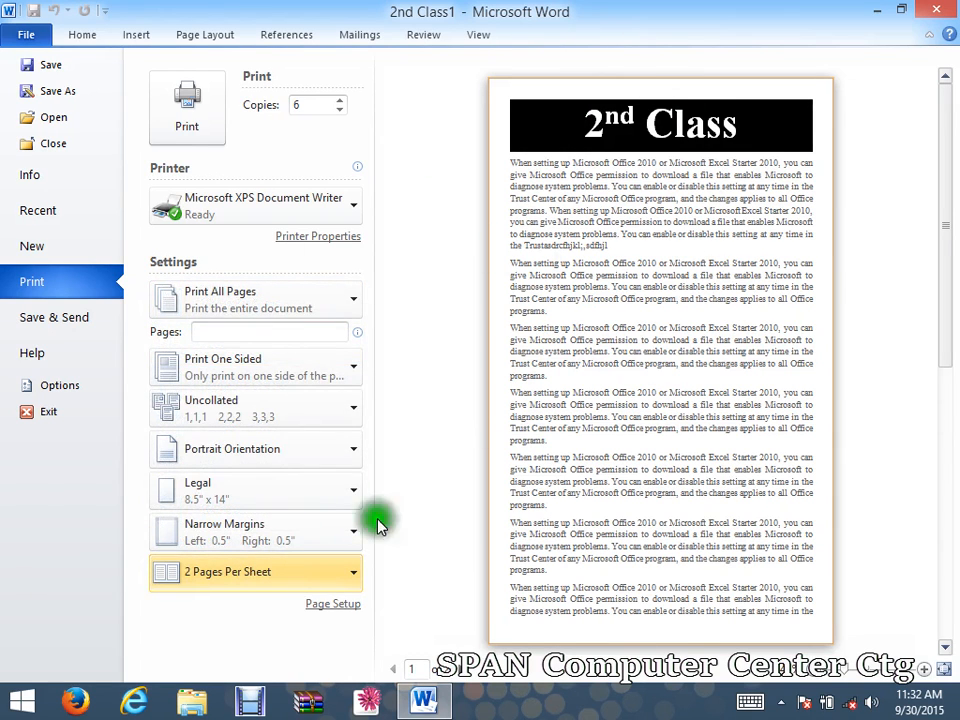
click(172, 575)
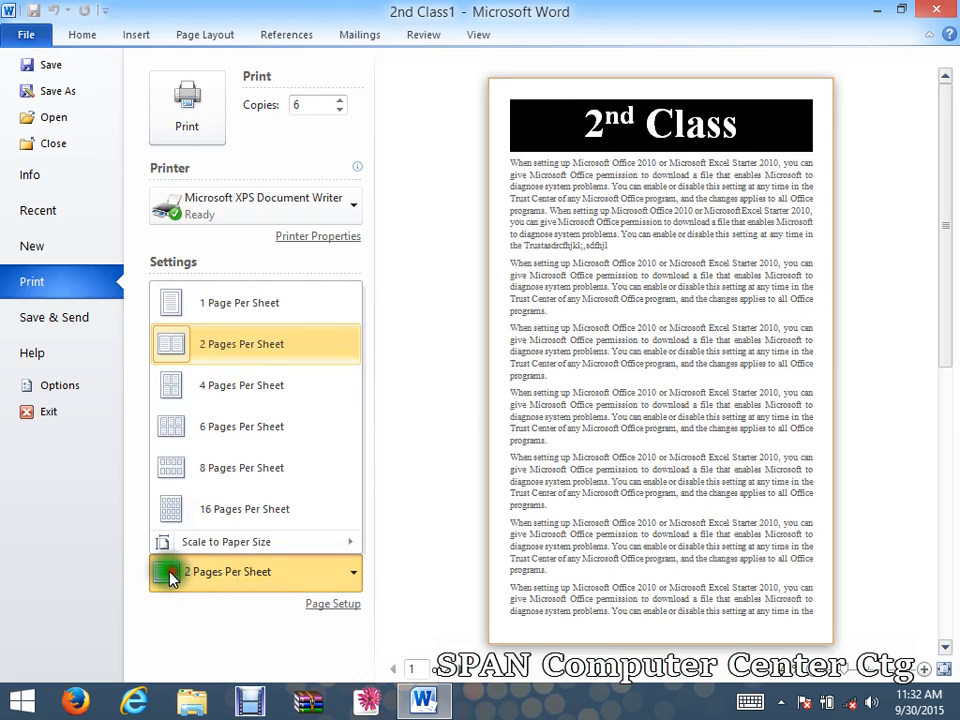
click(208, 435)
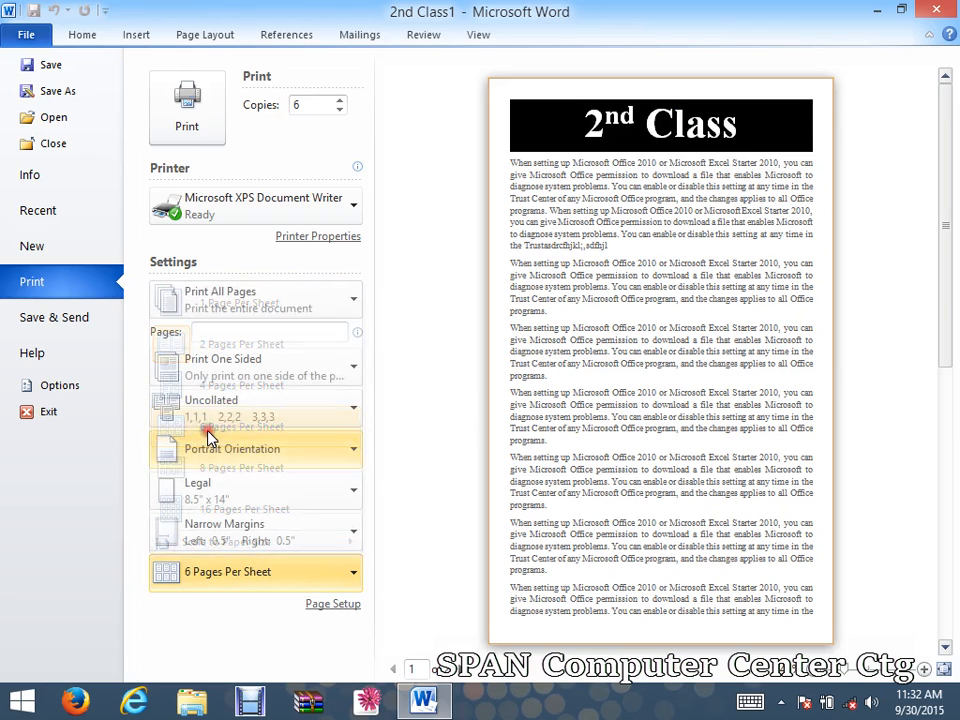
click(204, 572)
click(252, 303)
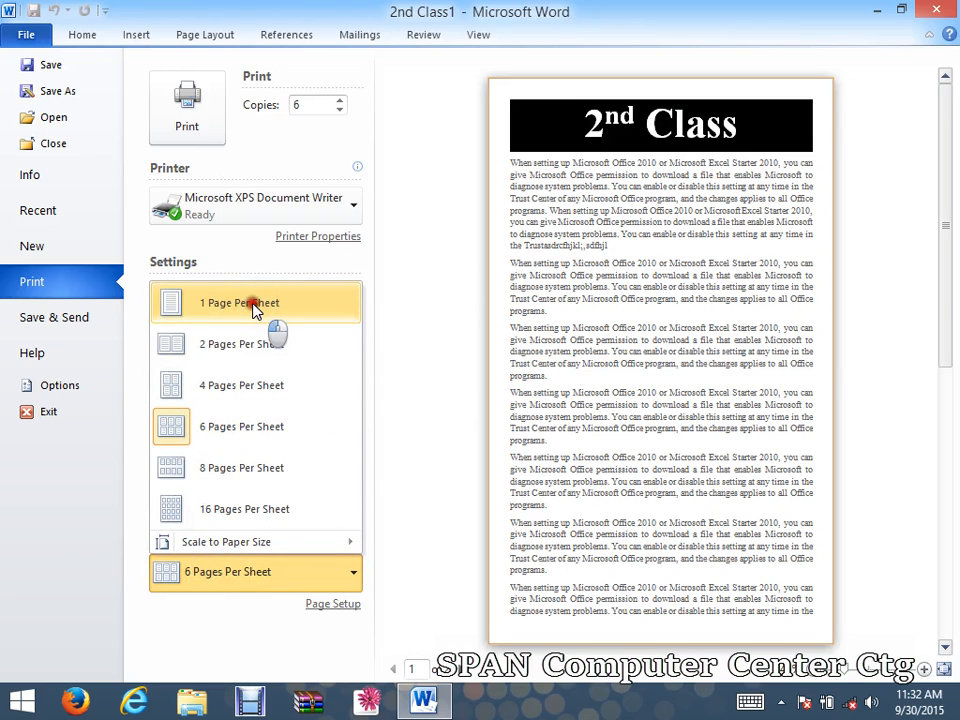
click(231, 575)
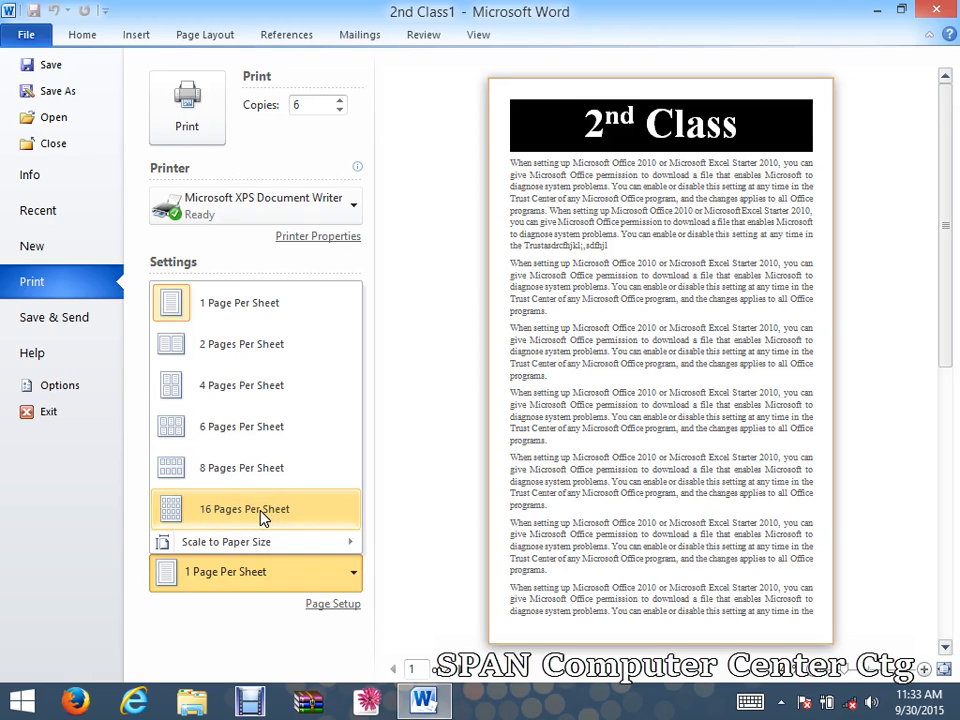
click(262, 514)
click(262, 572)
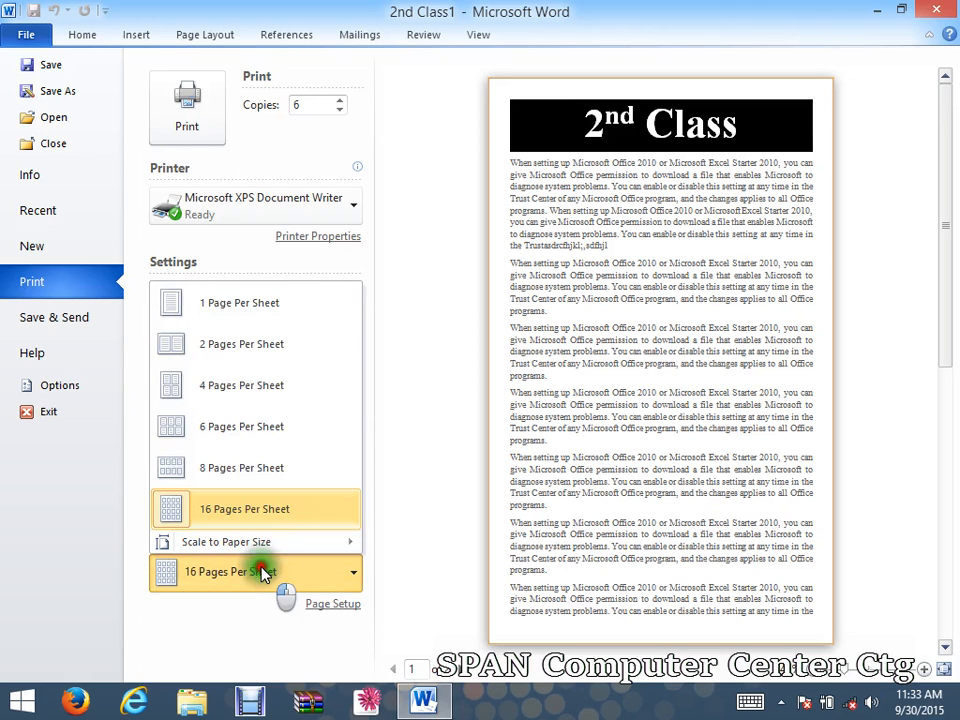
click(258, 312)
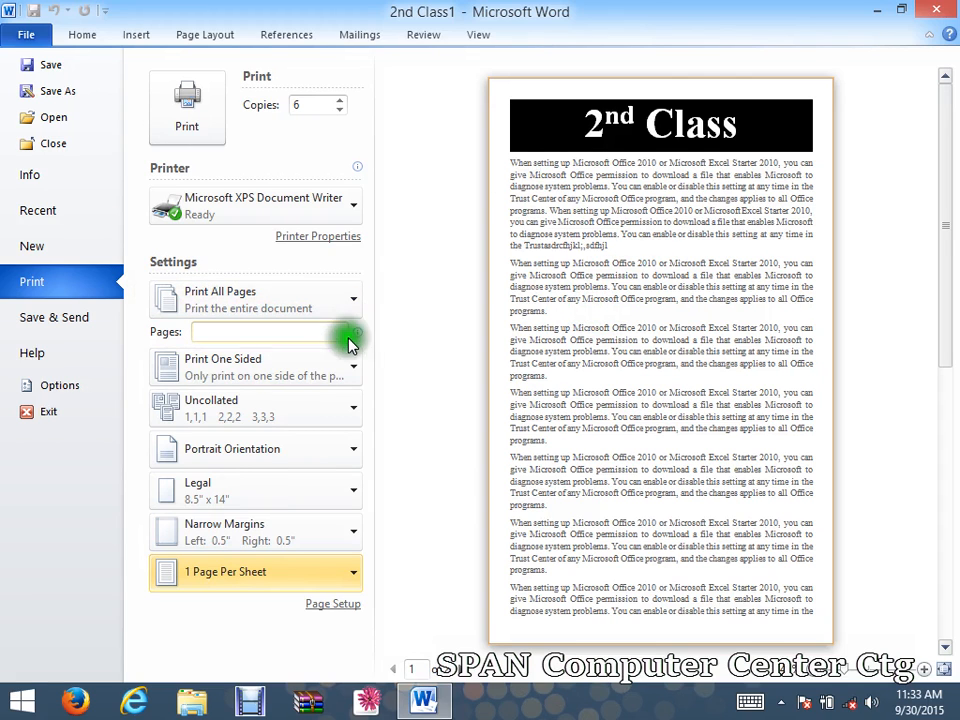
Open Microsoft Office Help from the Help page, move the Word Help window, then close it.
click(25, 322)
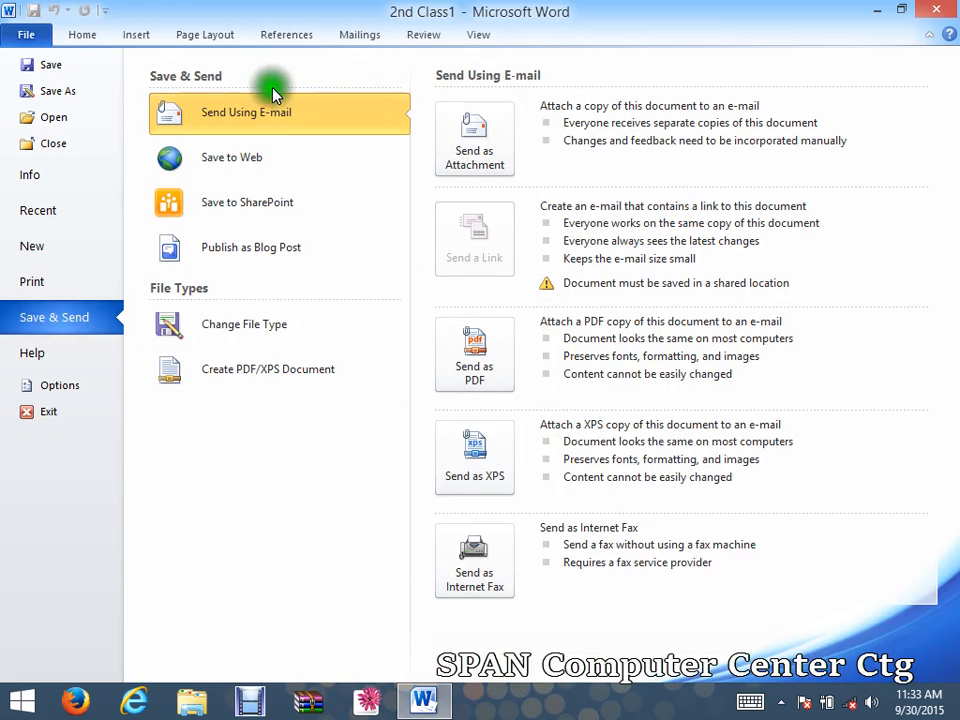
click(60, 366)
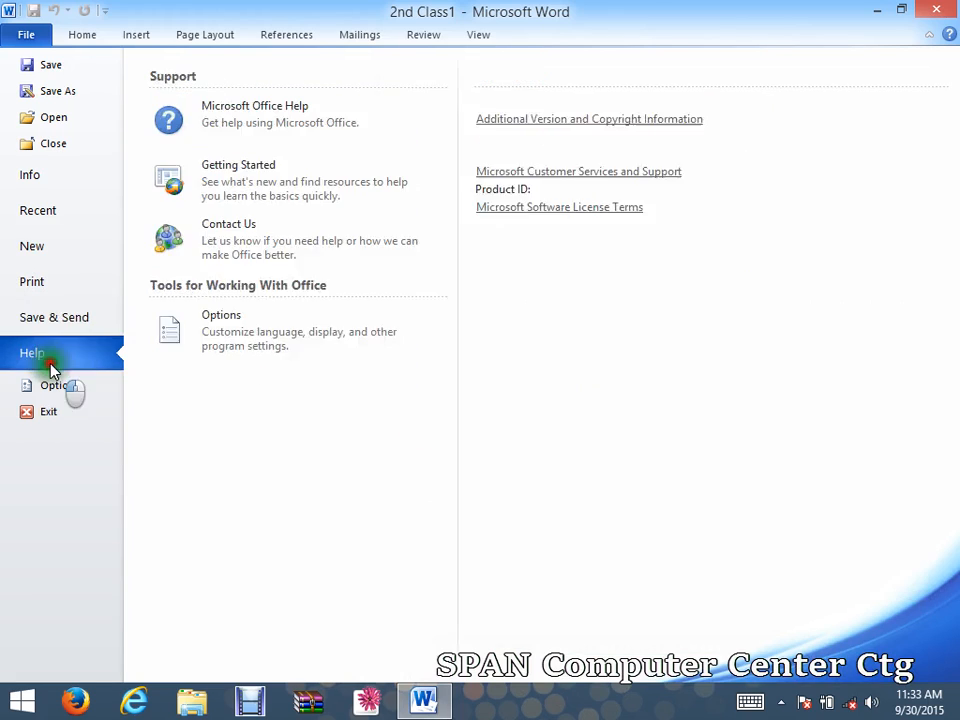
click(259, 124)
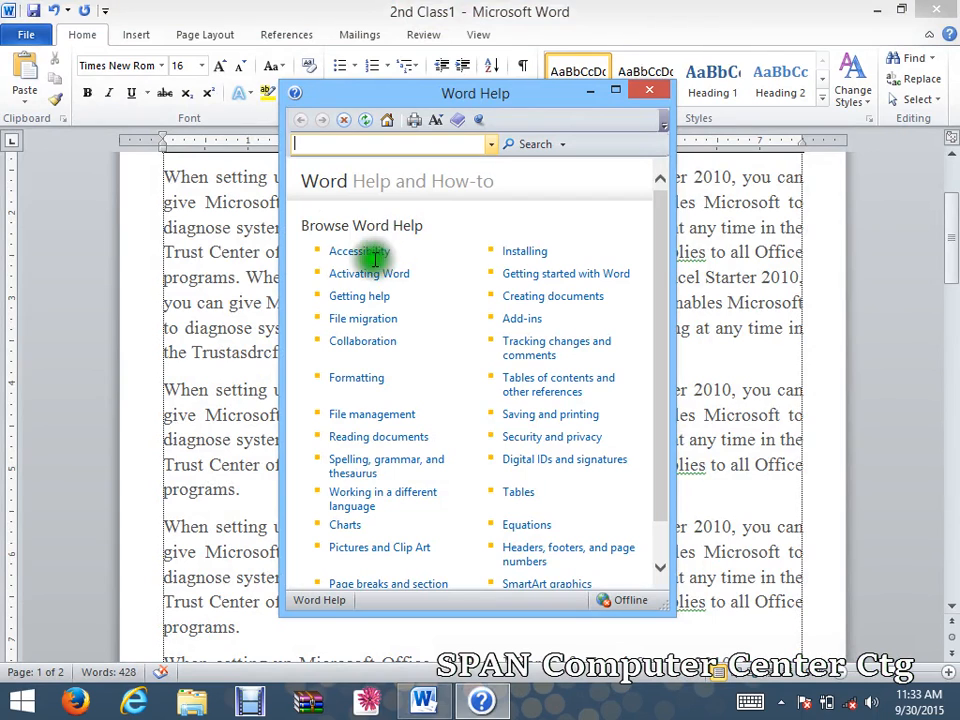
drag(396, 100, 370, 73)
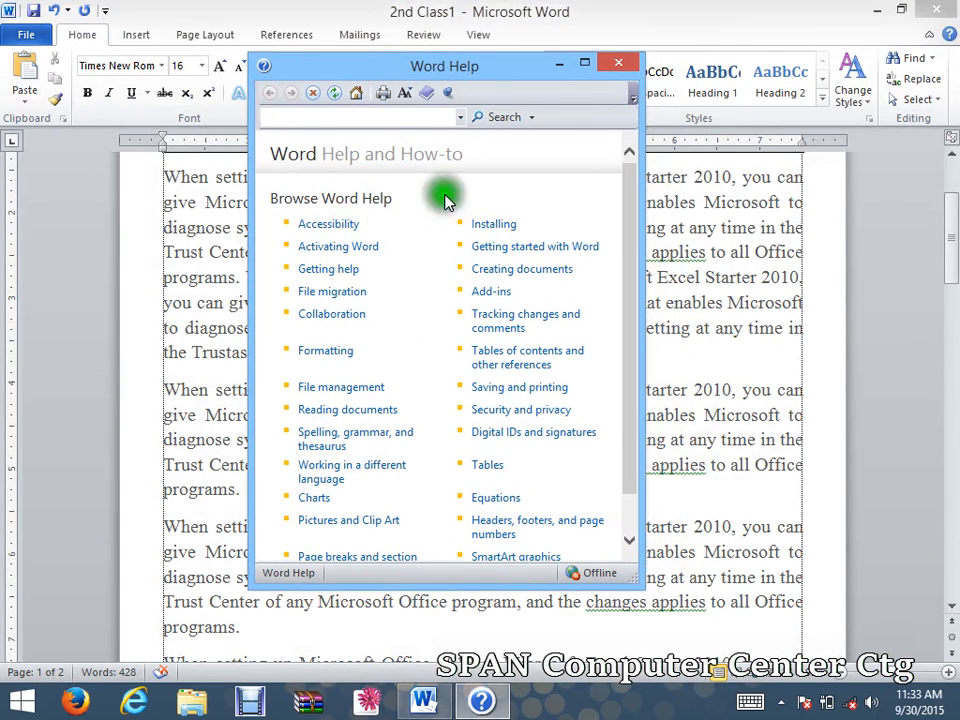
click(632, 68)
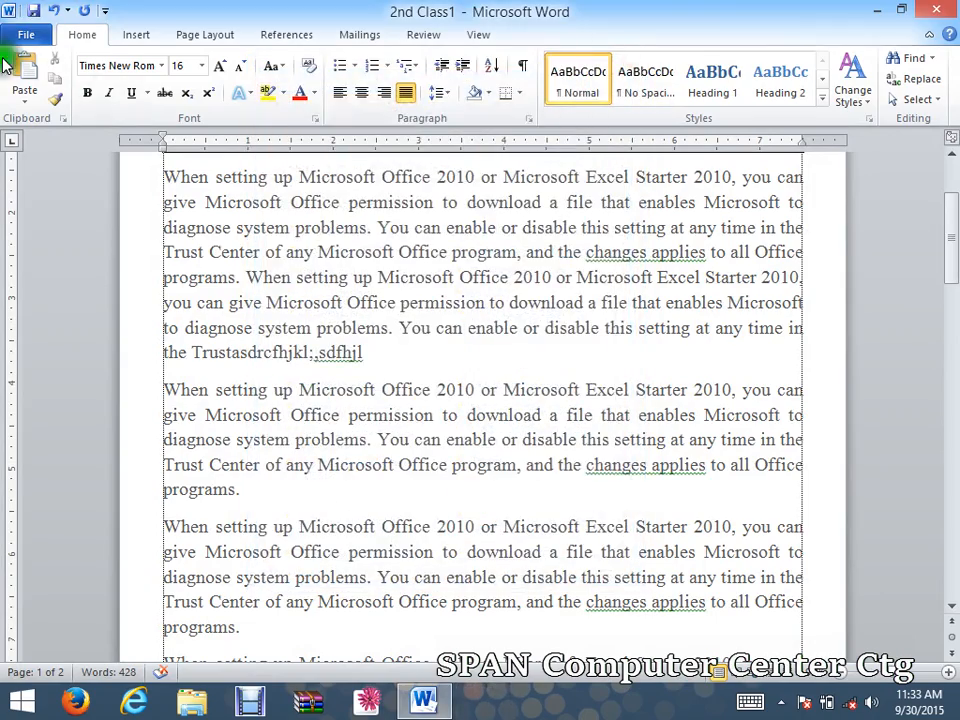
click(17, 42)
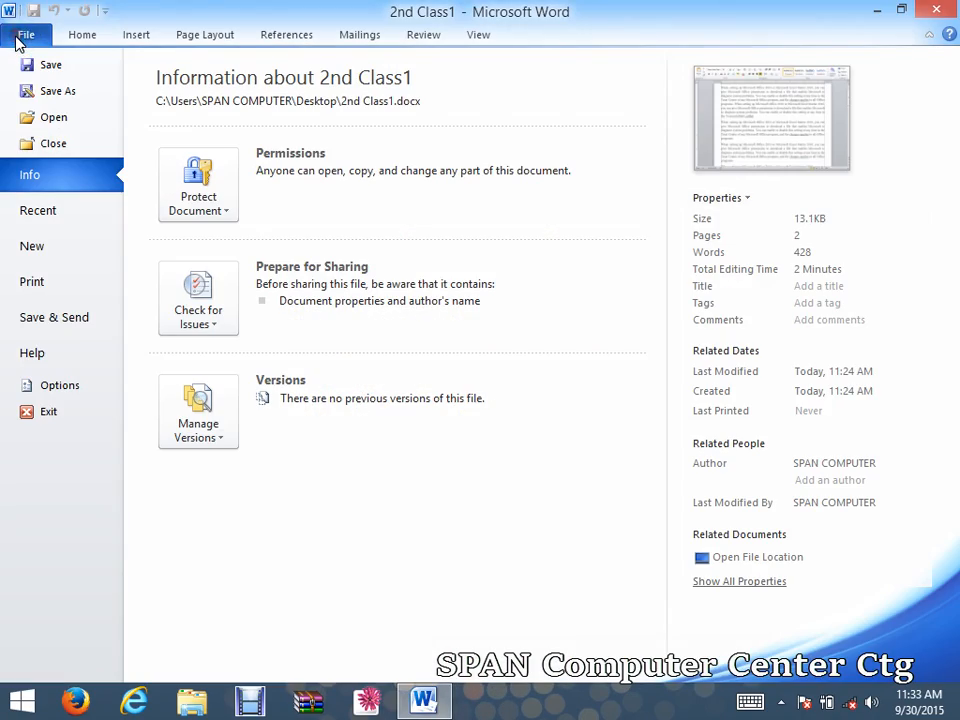
click(45, 396)
drag(268, 38, 250, 132)
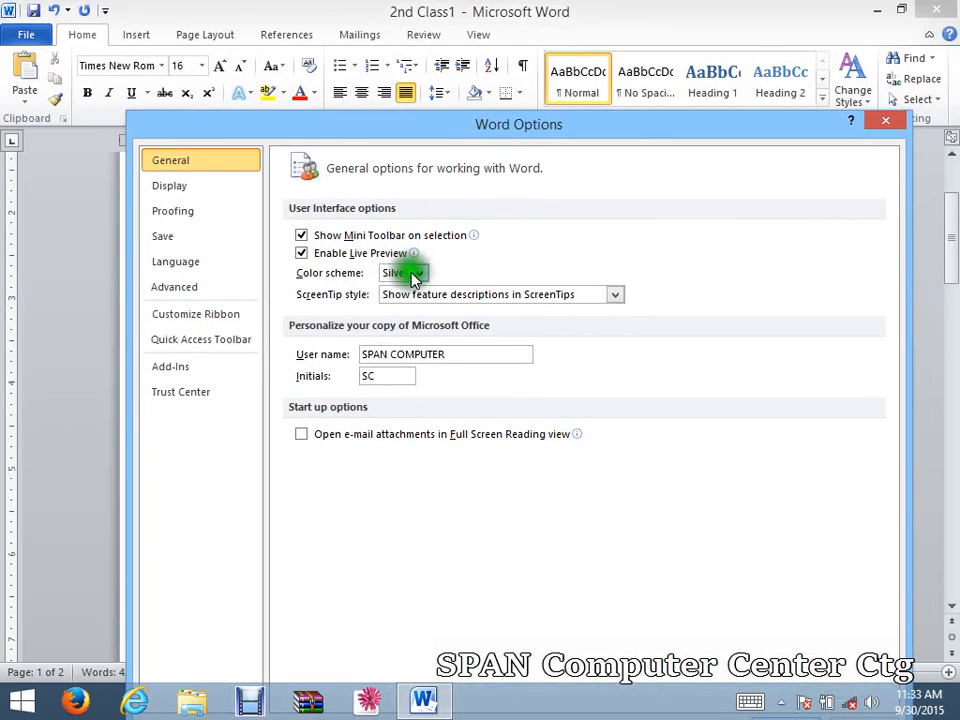
click(418, 275)
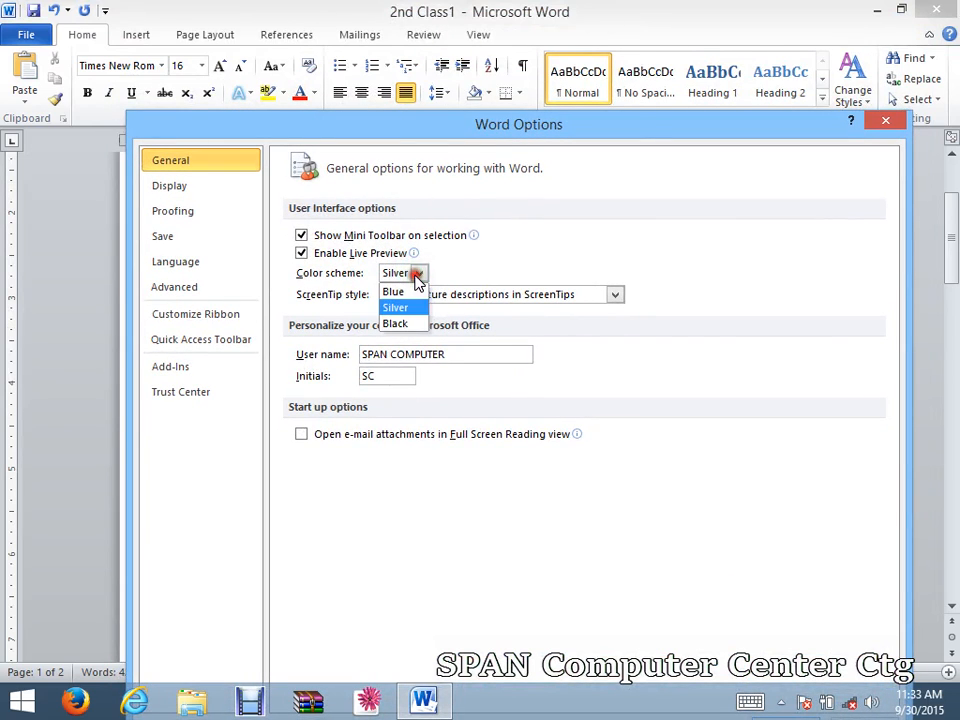
click(408, 327)
drag(537, 130, 549, 40)
click(795, 637)
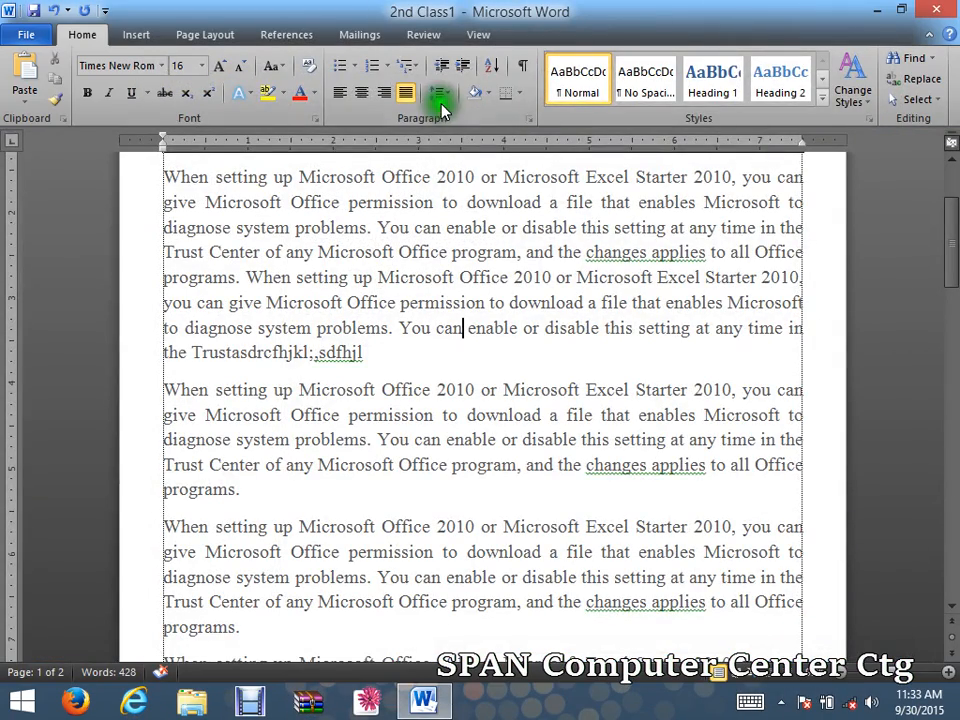
click(30, 36)
click(60, 386)
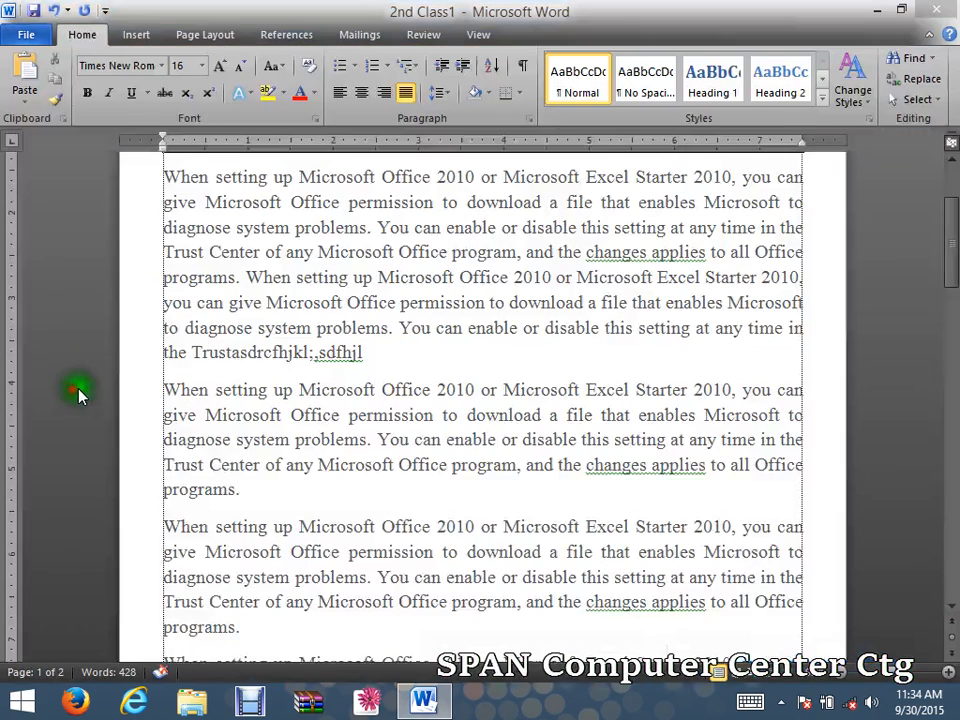
click(428, 184)
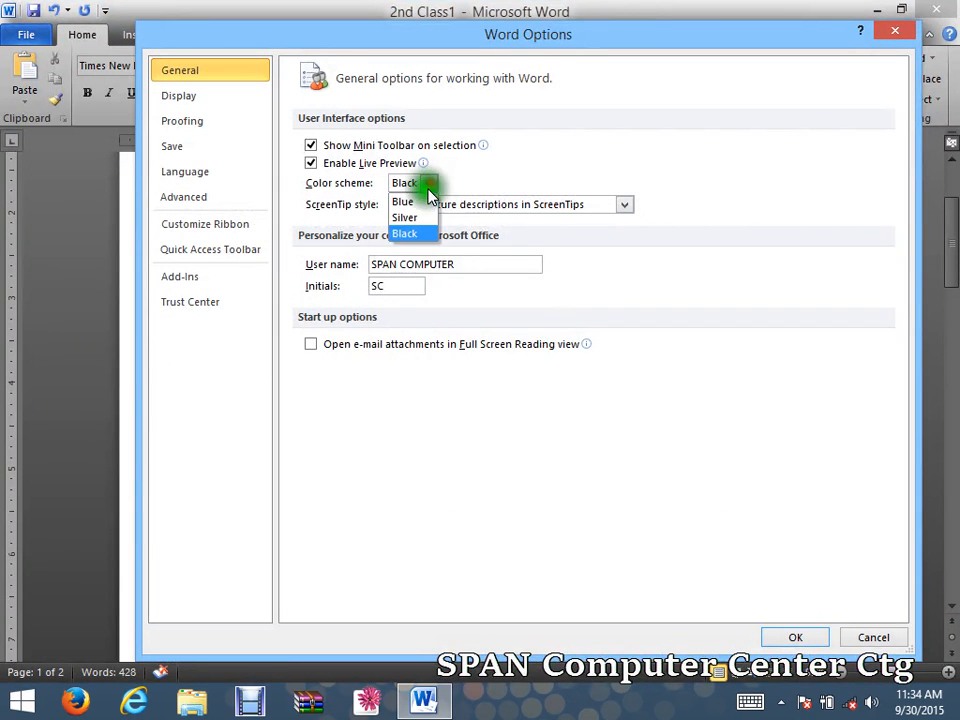
click(428, 218)
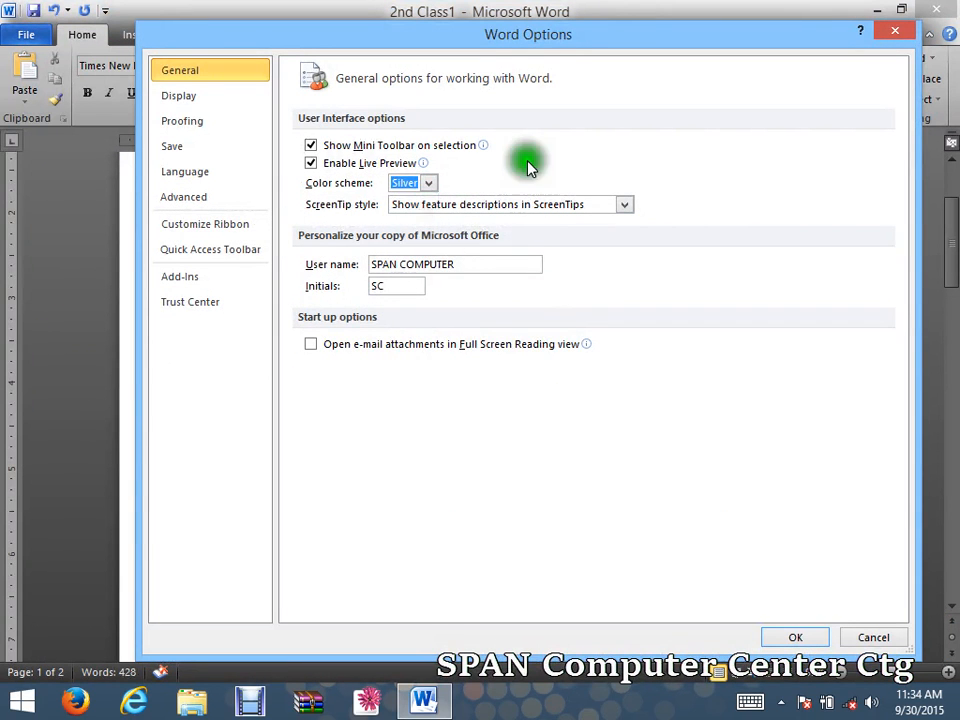
click(175, 97)
click(178, 121)
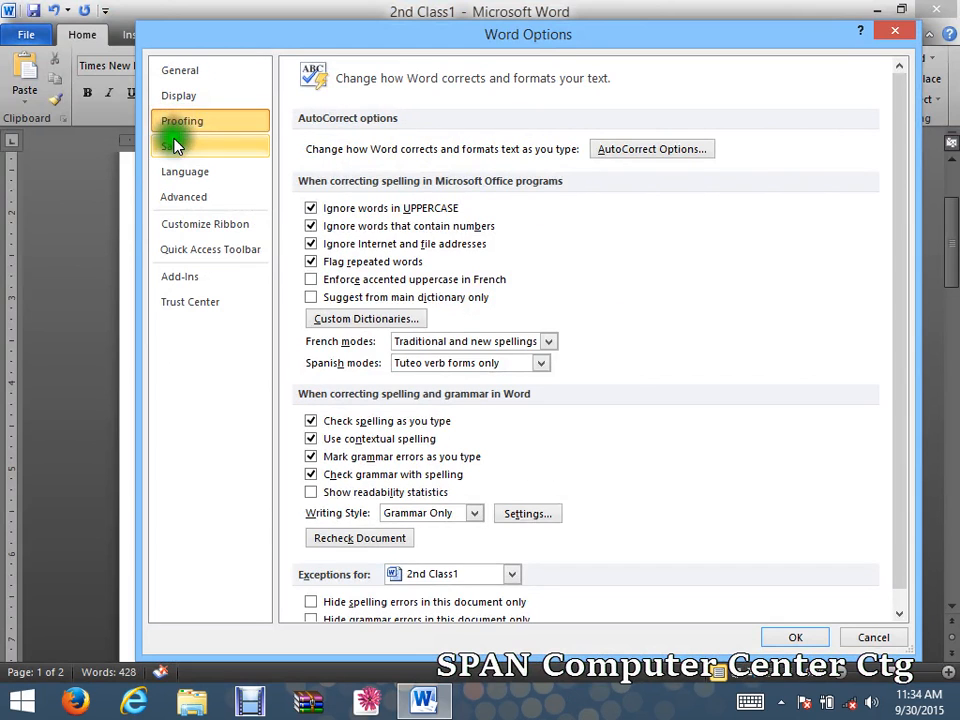
click(175, 148)
click(182, 172)
click(186, 197)
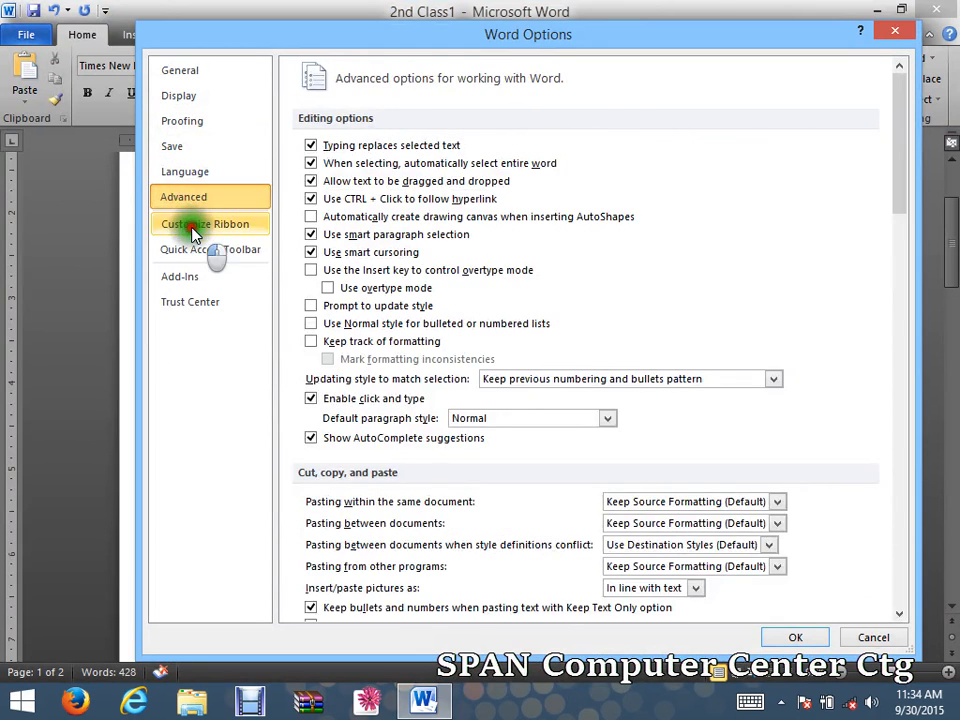
click(196, 224)
click(203, 250)
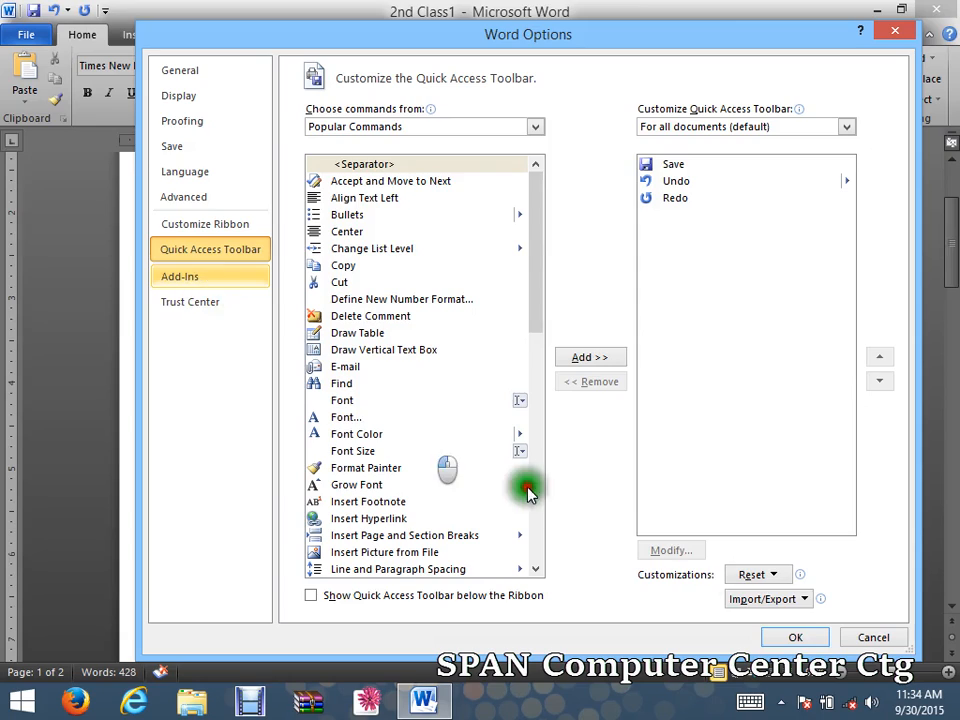
click(797, 637)
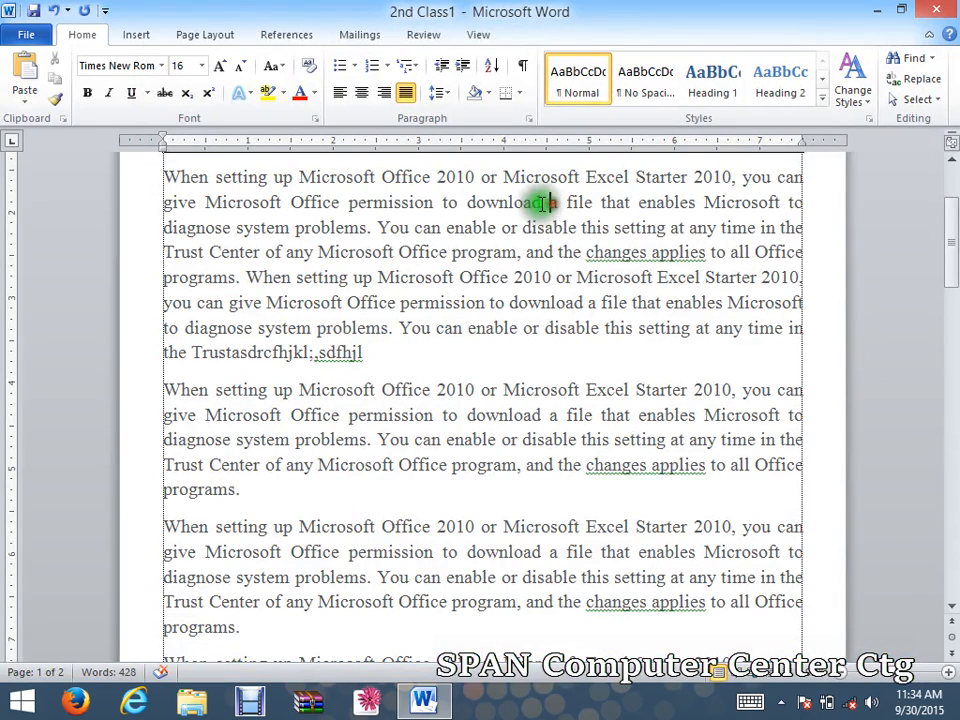
click(26, 36)
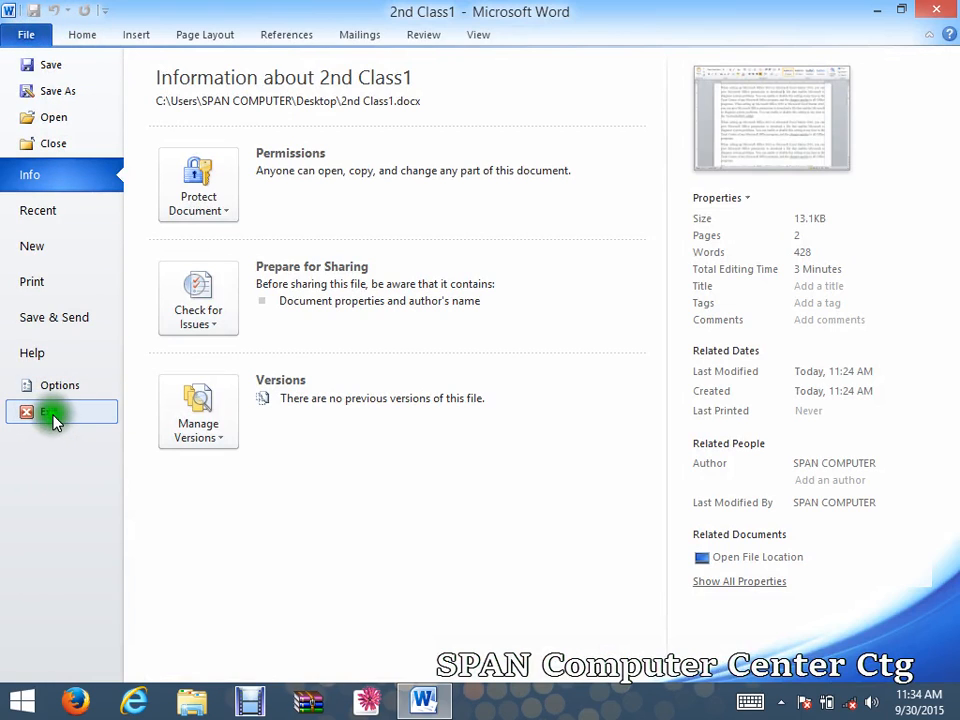
mouse_move(930, 12)
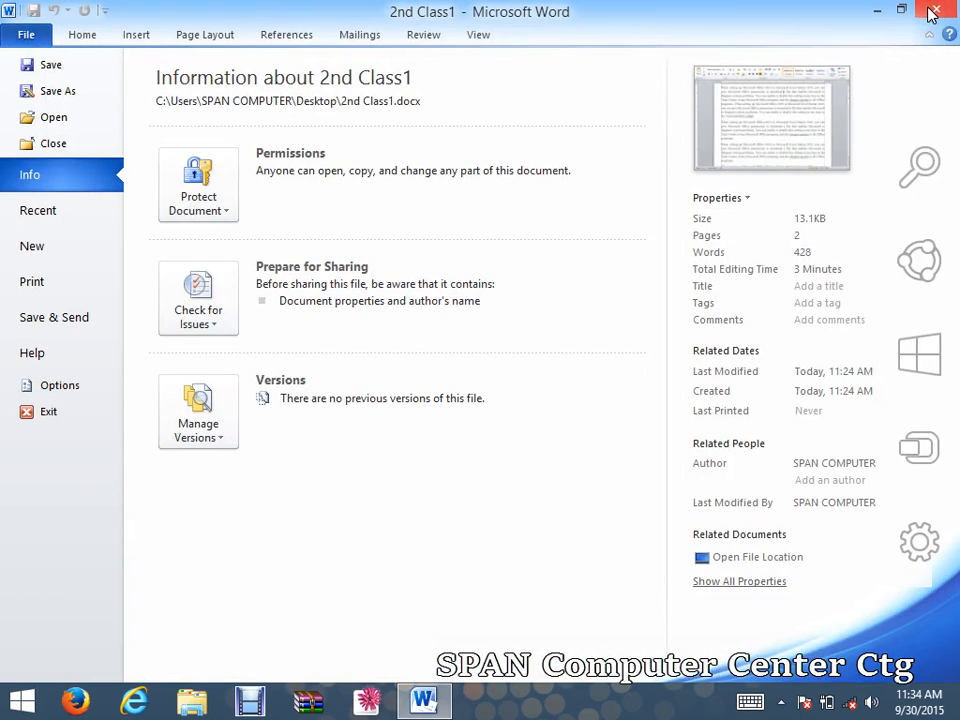
click(12, 34)
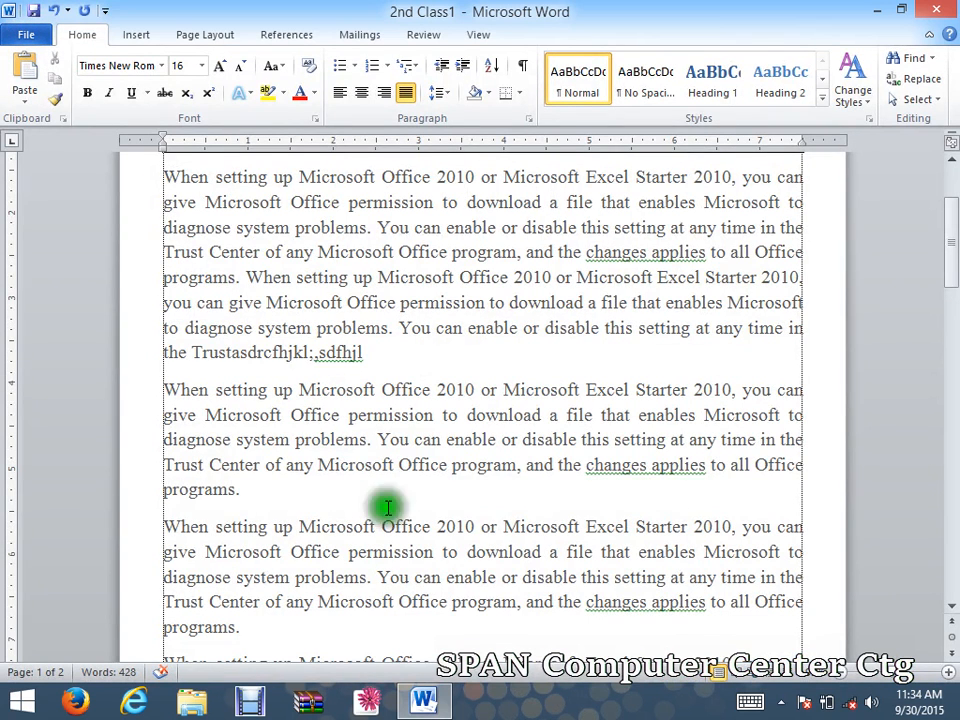
click(266, 706)
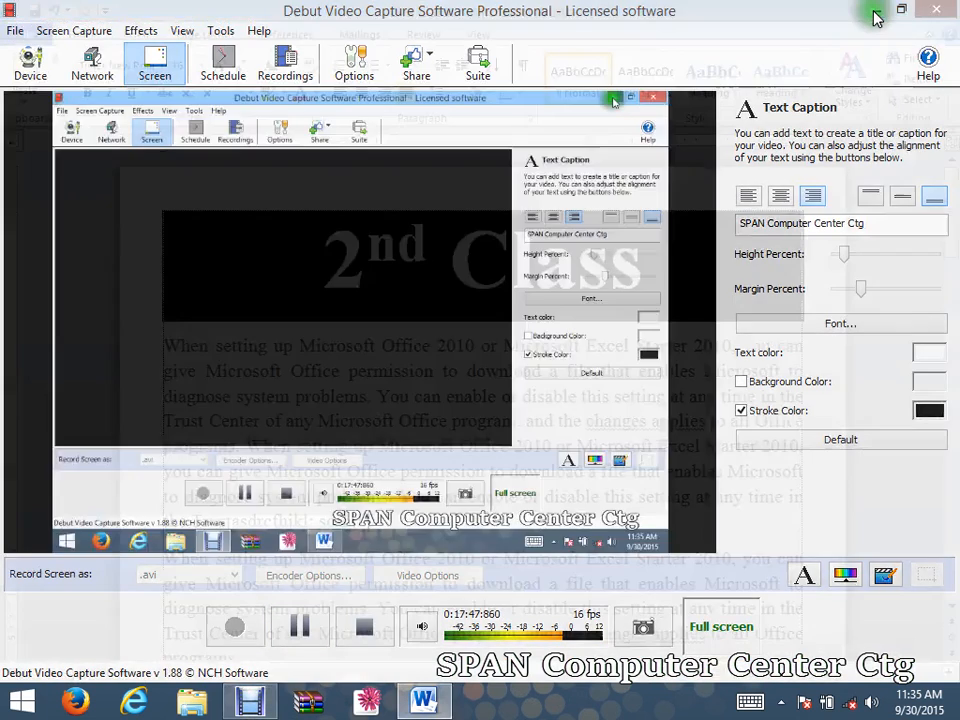
Minimize the Debut capture window to bring the 2nd Class1 document back into view.
click(876, 12)
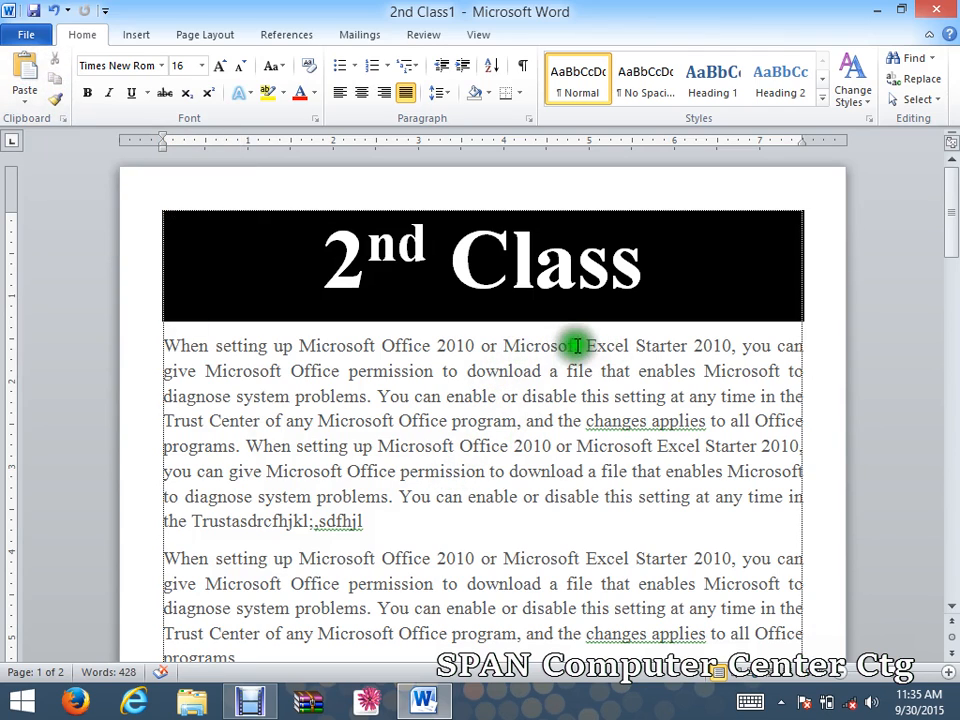
Move the opening phrase 'When setting up Microsoft Office 2010 or Microsoft' to the paragraph's end, coloured red.
drag(576, 344, 174, 352)
key(ctrl+c)
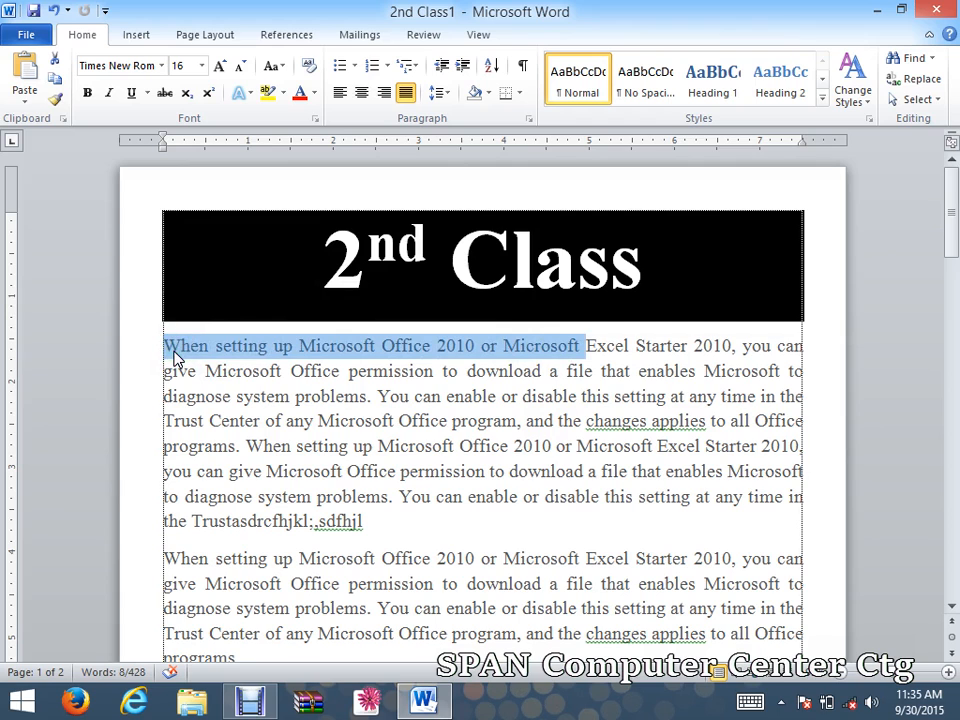
click(55, 60)
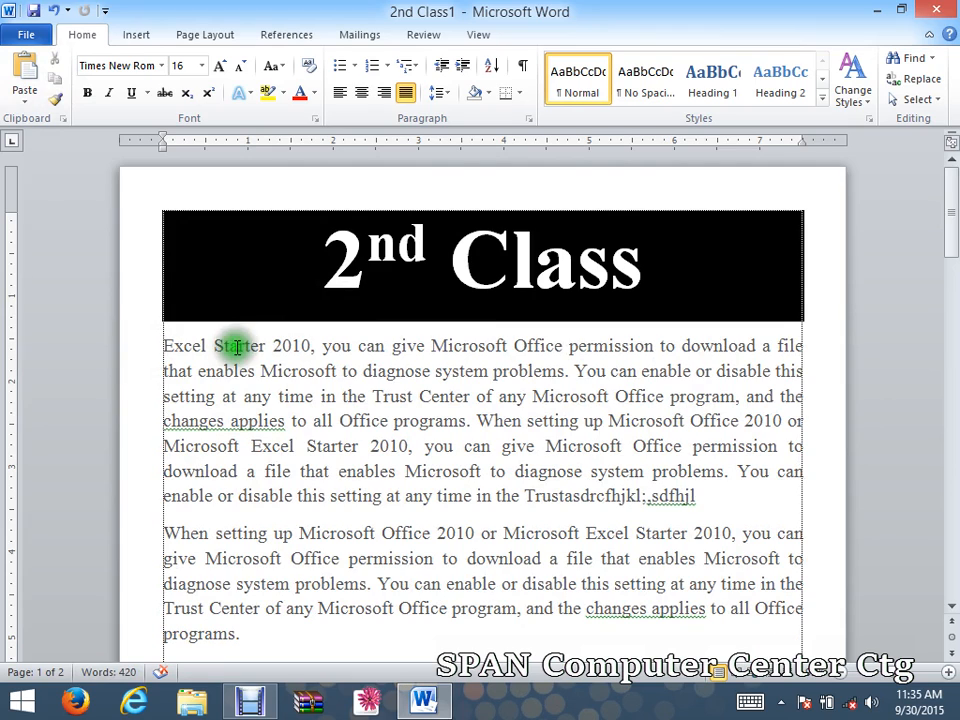
click(709, 502)
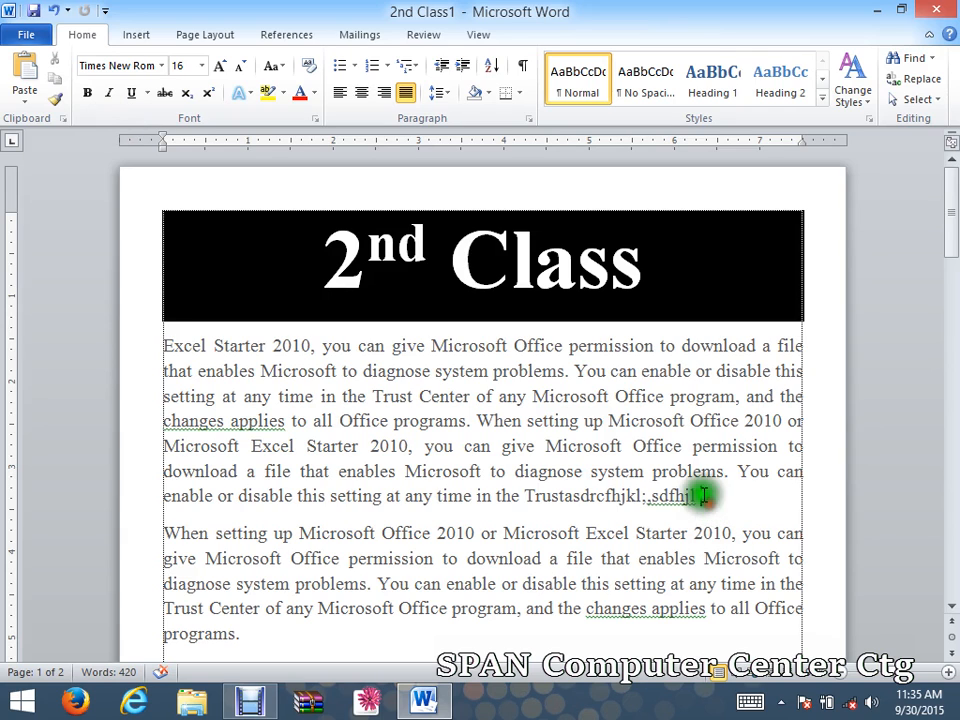
click(20, 68)
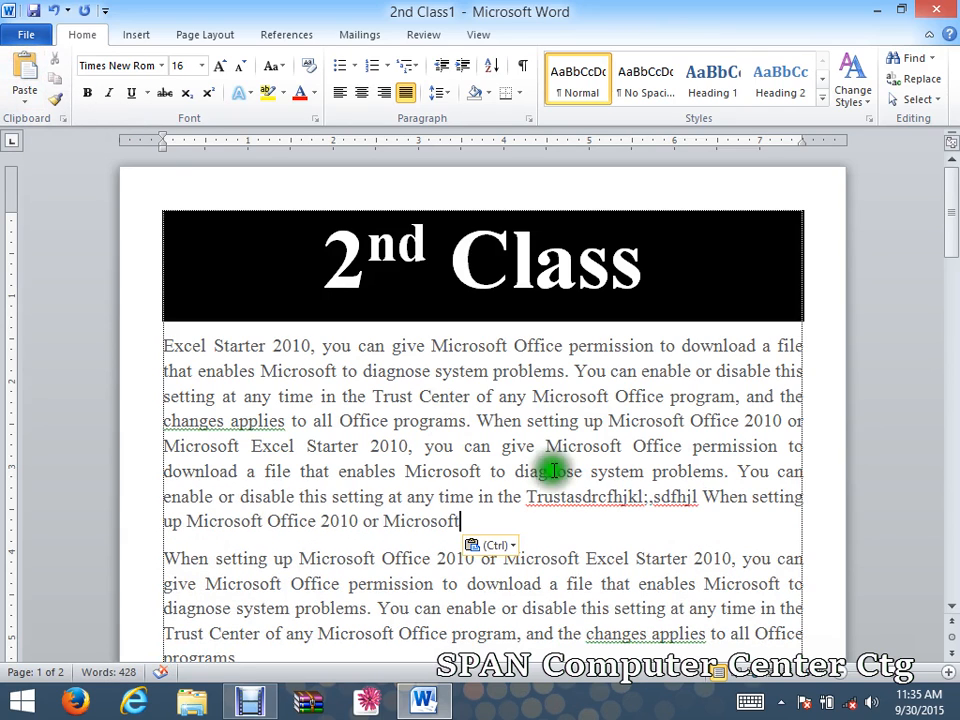
drag(703, 497, 703, 533)
key(ctrl+c)
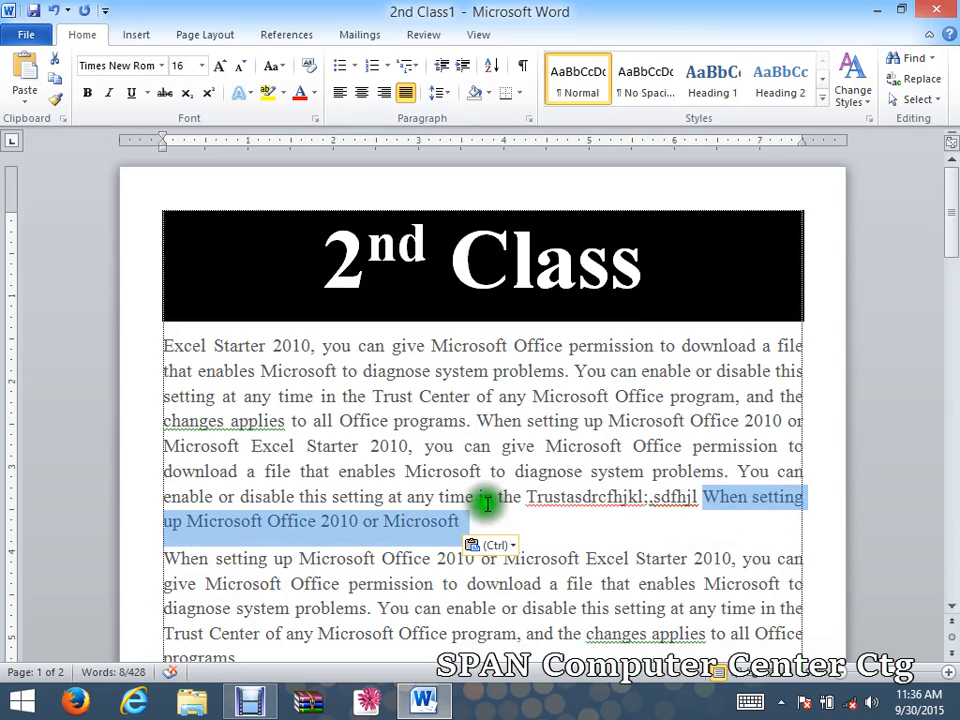
click(300, 92)
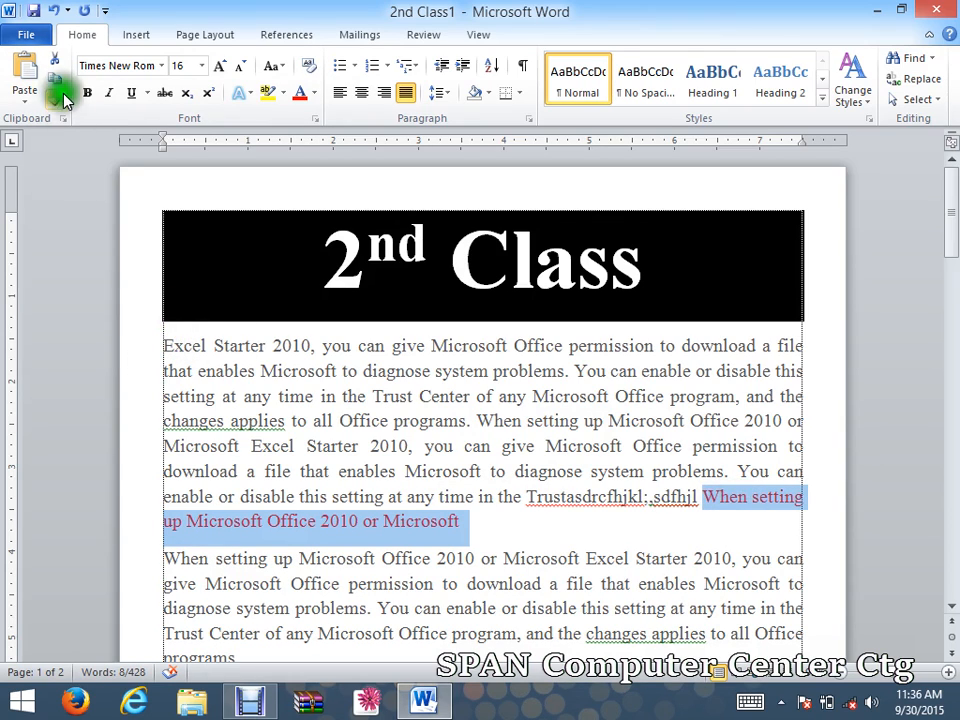
Paste the red phrase again at the paragraph's start and rejoin it to the text.
click(163, 345)
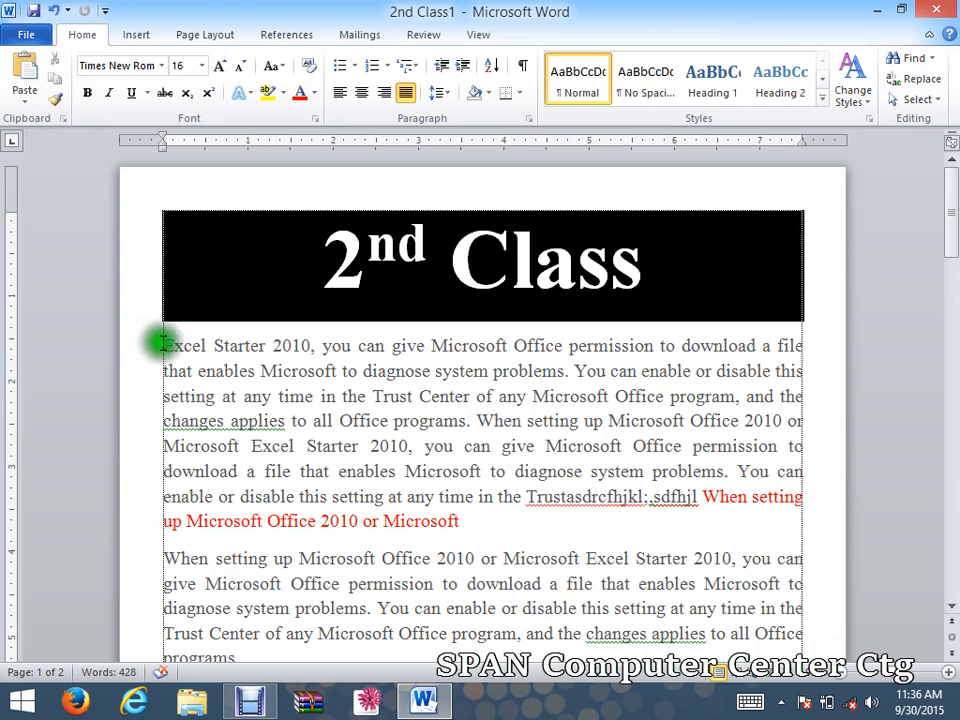
click(162, 345)
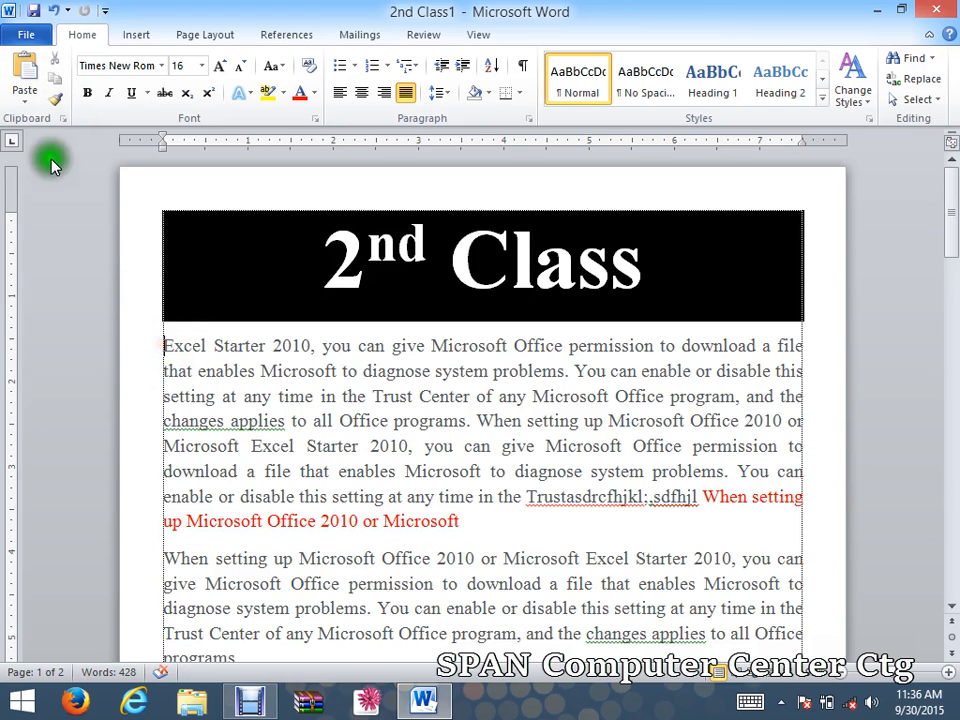
click(24, 72)
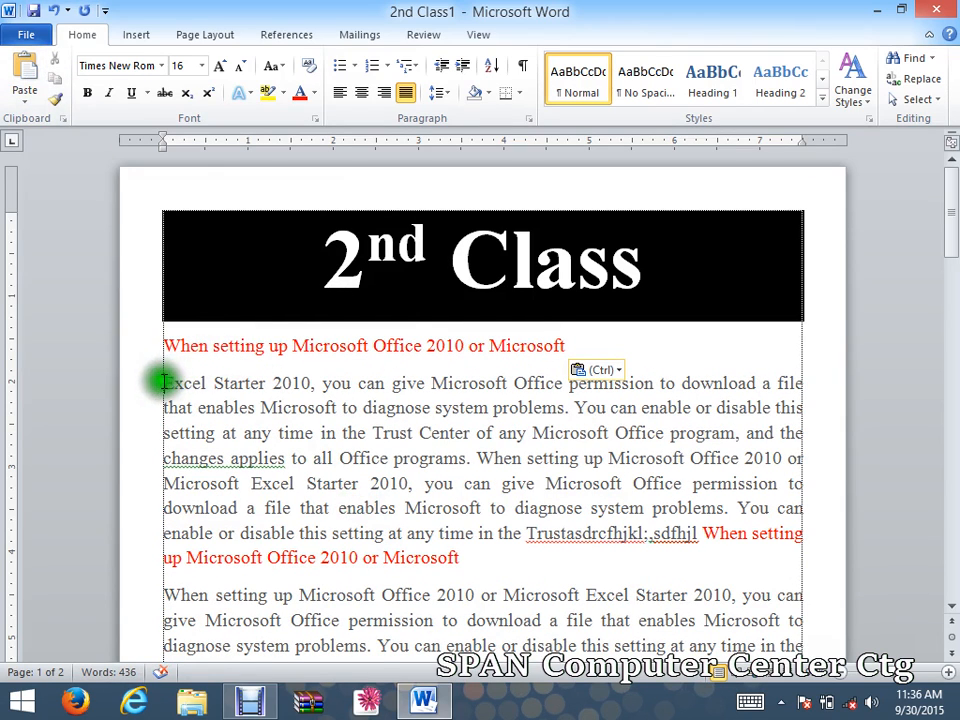
key(BackSpace)
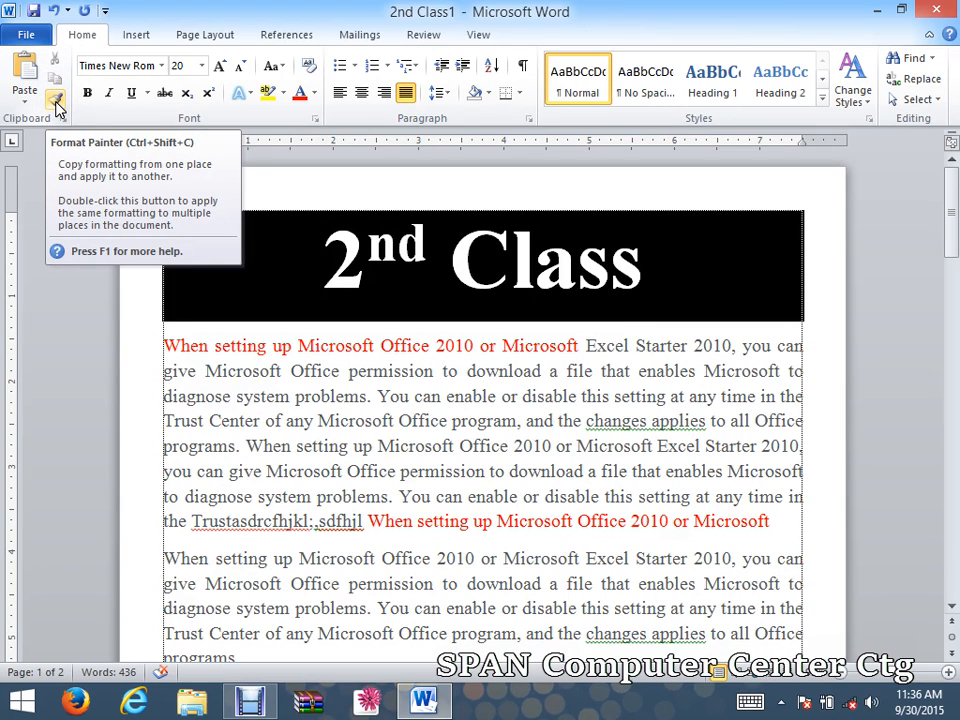
Colour the passage from 'You can enable' to 'file that' light olive green.
mouse_move(197, 343)
mouse_down()
mouse_move(210, 354)
mouse_move(345, 371)
mouse_up()
drag(407, 455, 489, 470)
click(649, 559)
drag(661, 470, 379, 393)
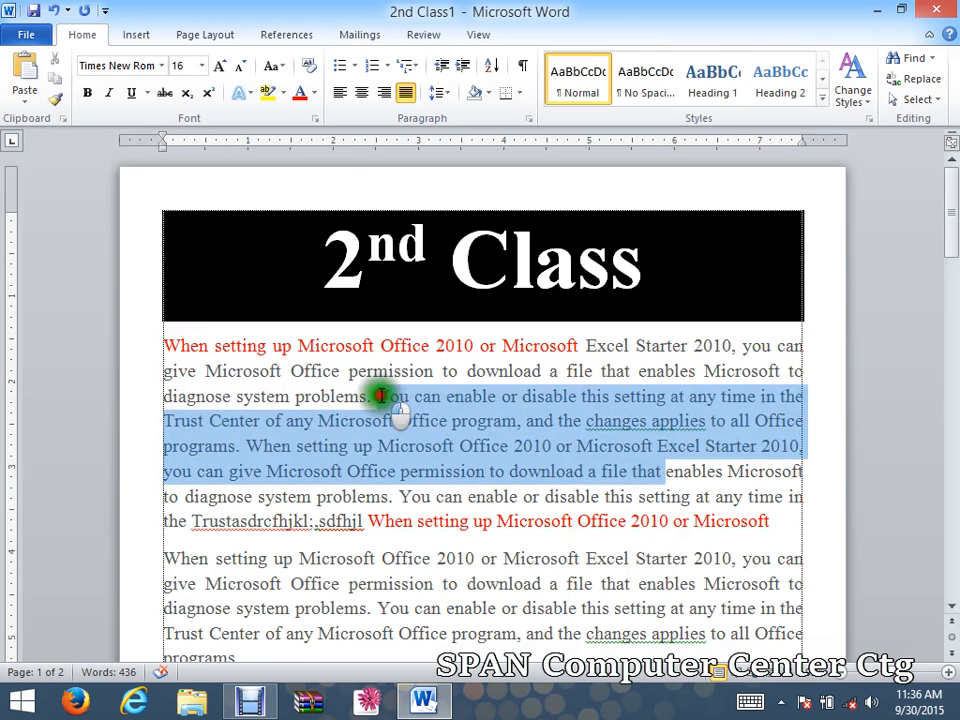
click(315, 97)
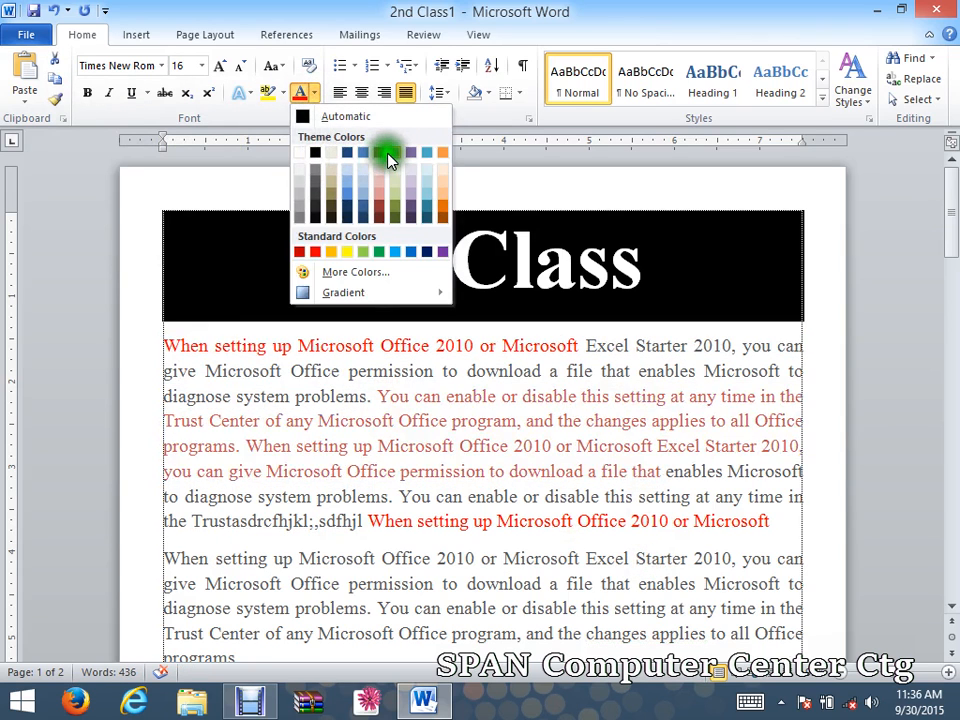
click(386, 150)
Bold the span from 'Office program' to 'Microsoft Office'.
click(440, 525)
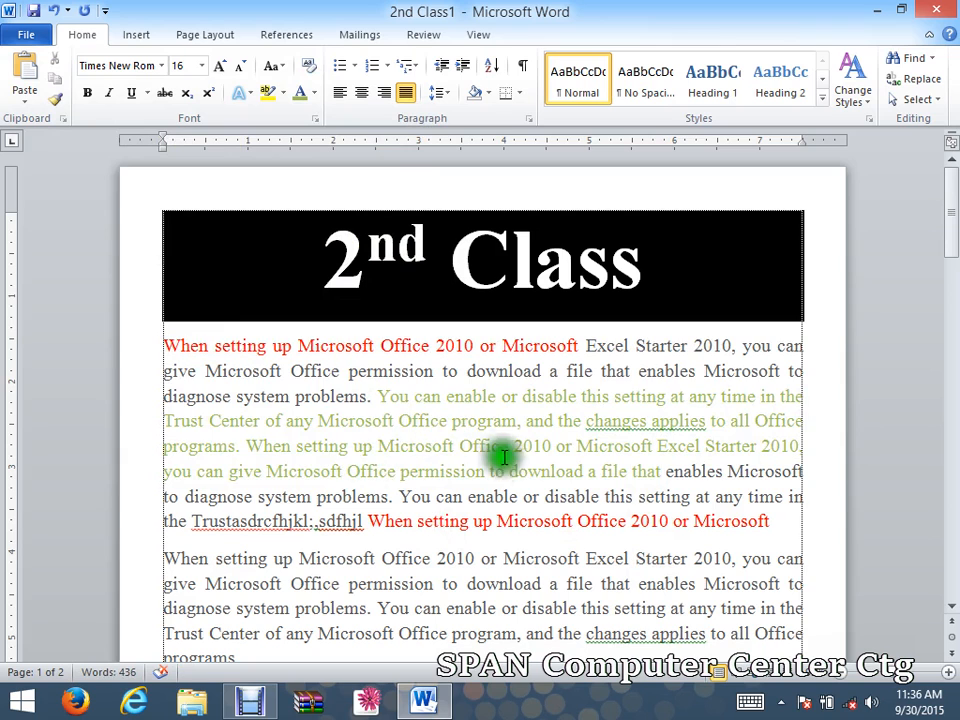
drag(513, 447, 398, 421)
click(92, 93)
click(422, 519)
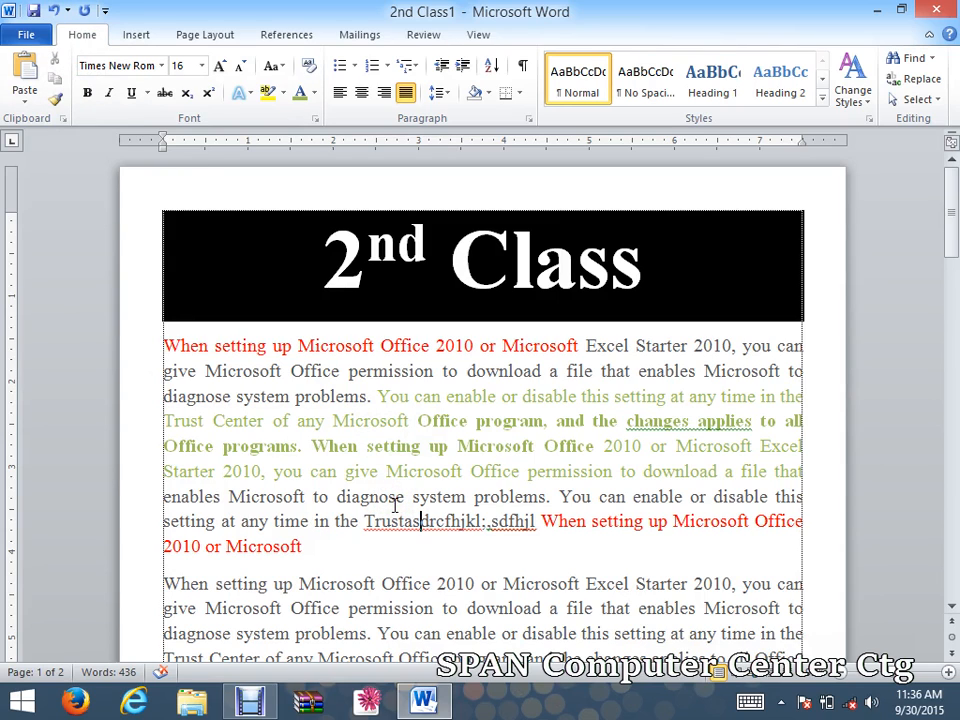
click(53, 104)
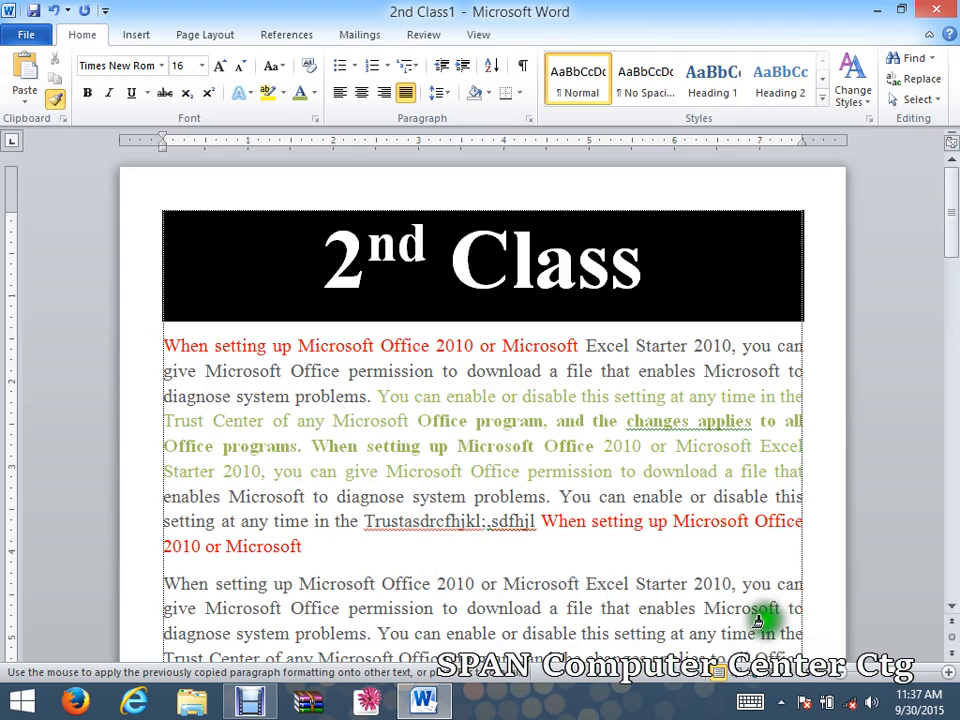
mouse_move(748, 612)
mouse_down()
mouse_move(593, 538)
mouse_move(388, 403)
mouse_move(242, 341)
mouse_move(143, 345)
mouse_up()
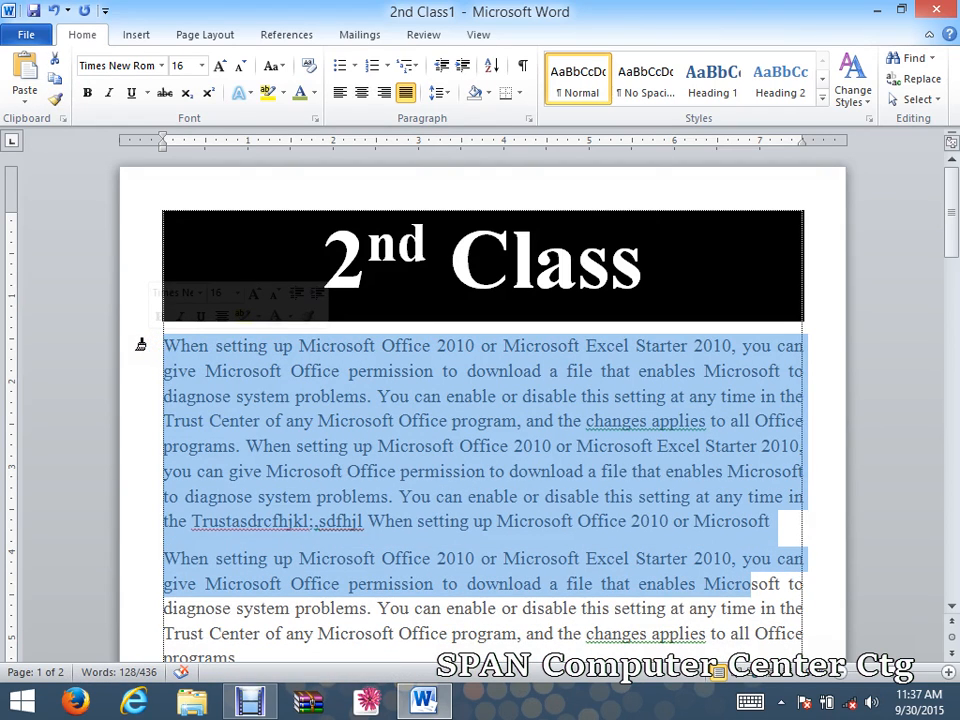
click(405, 500)
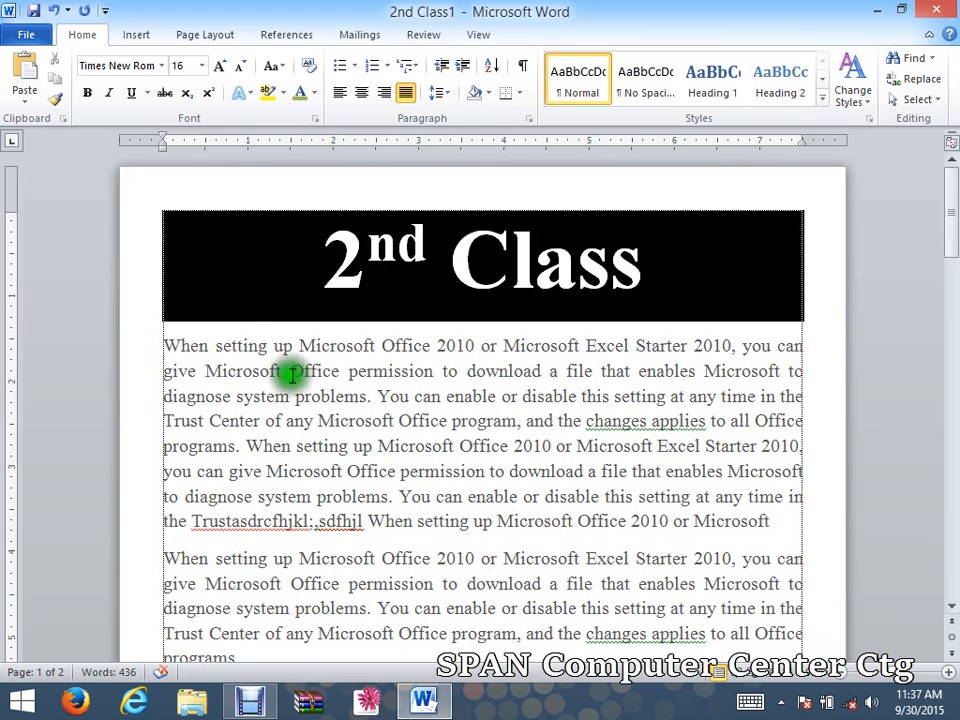
drag(158, 345, 298, 421)
click(280, 446)
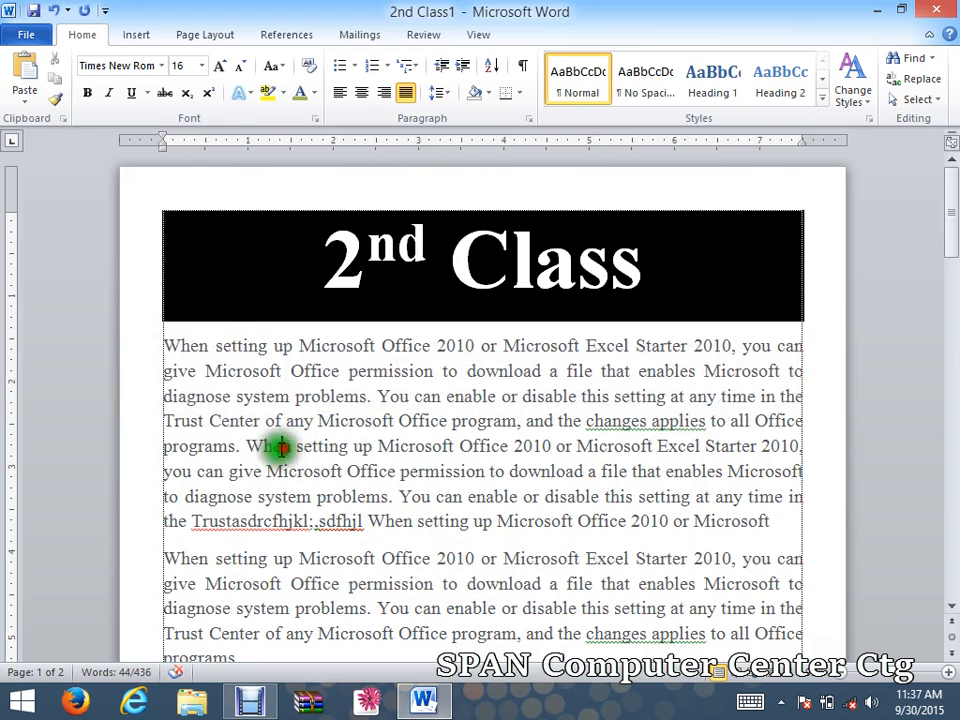
key(ctrl+a)
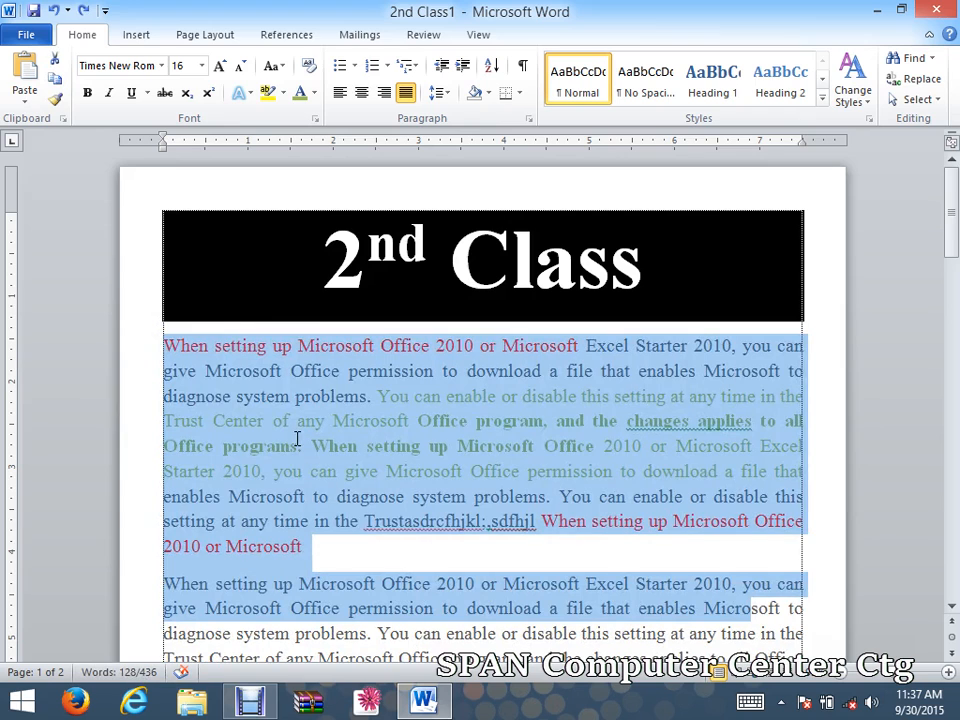
click(369, 558)
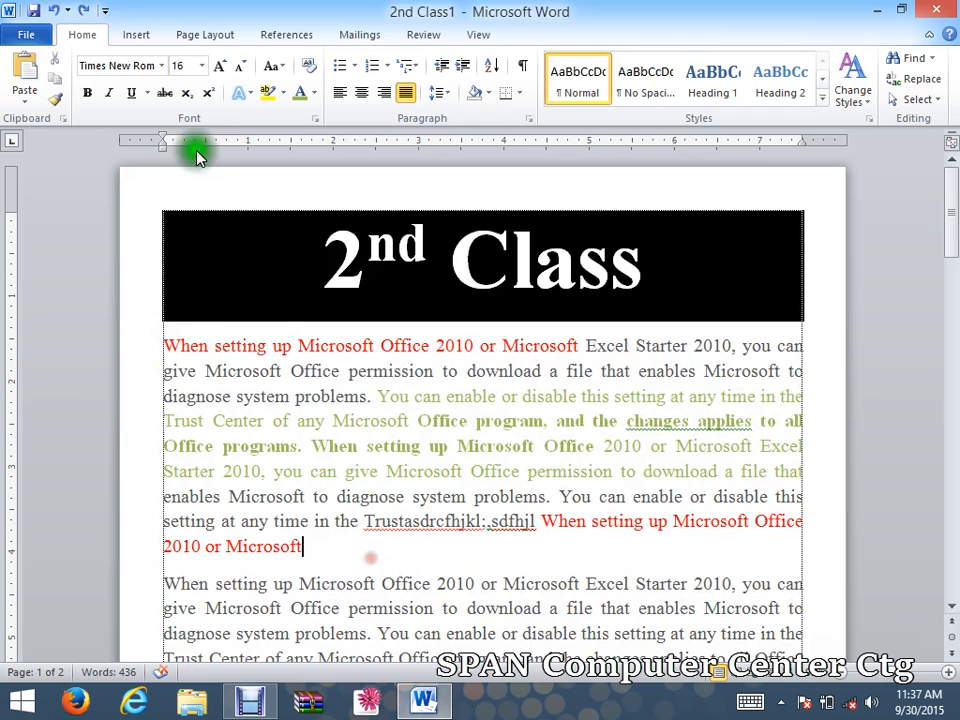
click(55, 100)
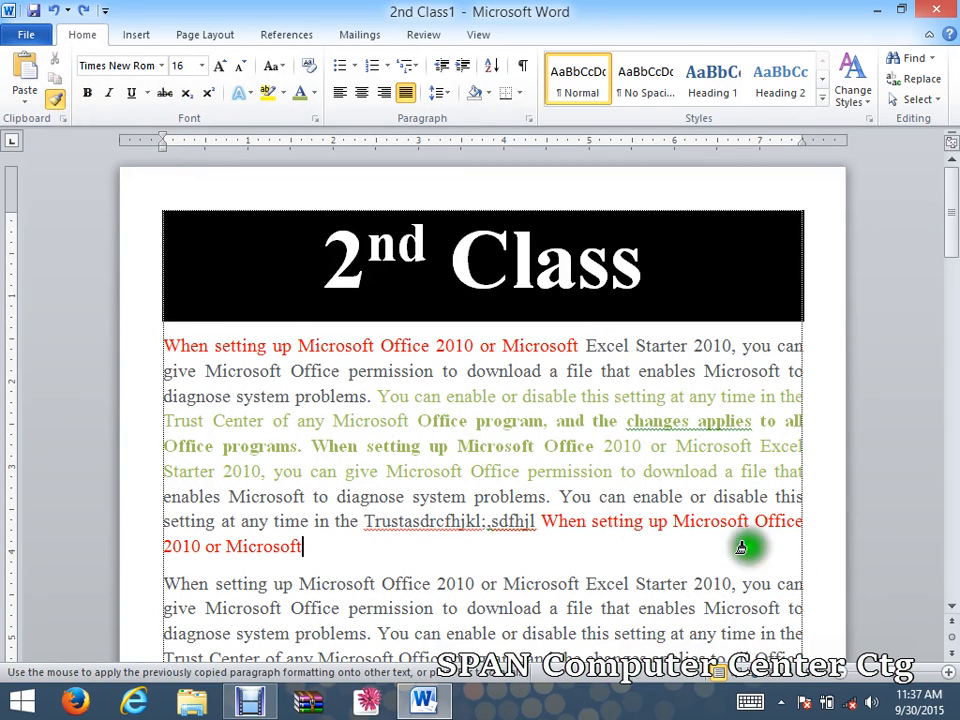
mouse_move(805, 588)
mouse_down()
mouse_move(204, 339)
mouse_move(150, 333)
mouse_move(186, 352)
mouse_move(150, 360)
mouse_up()
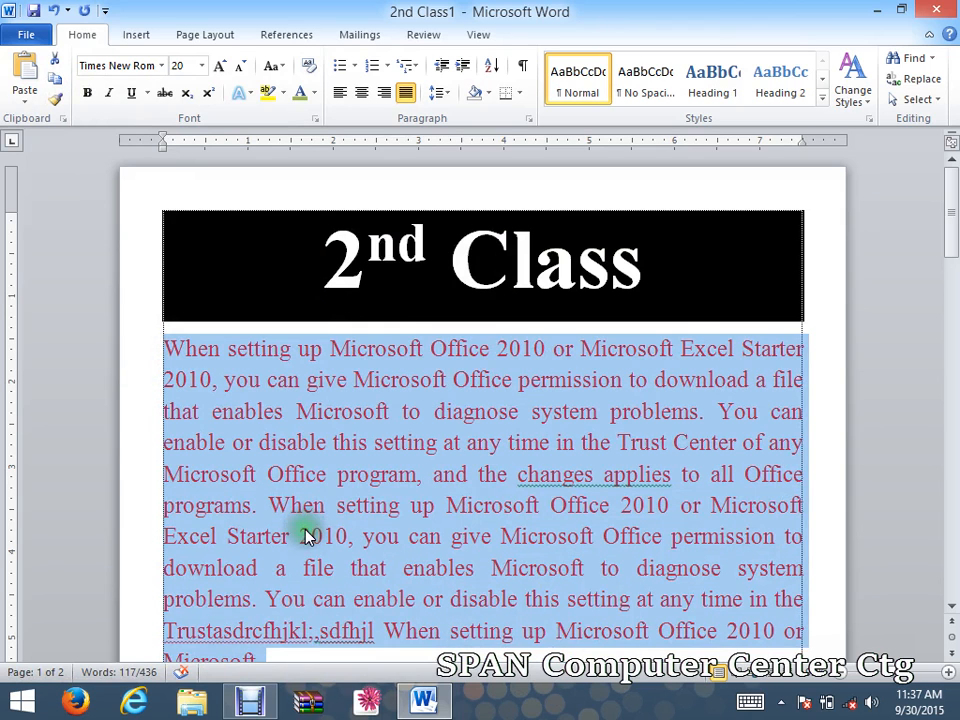
click(300, 500)
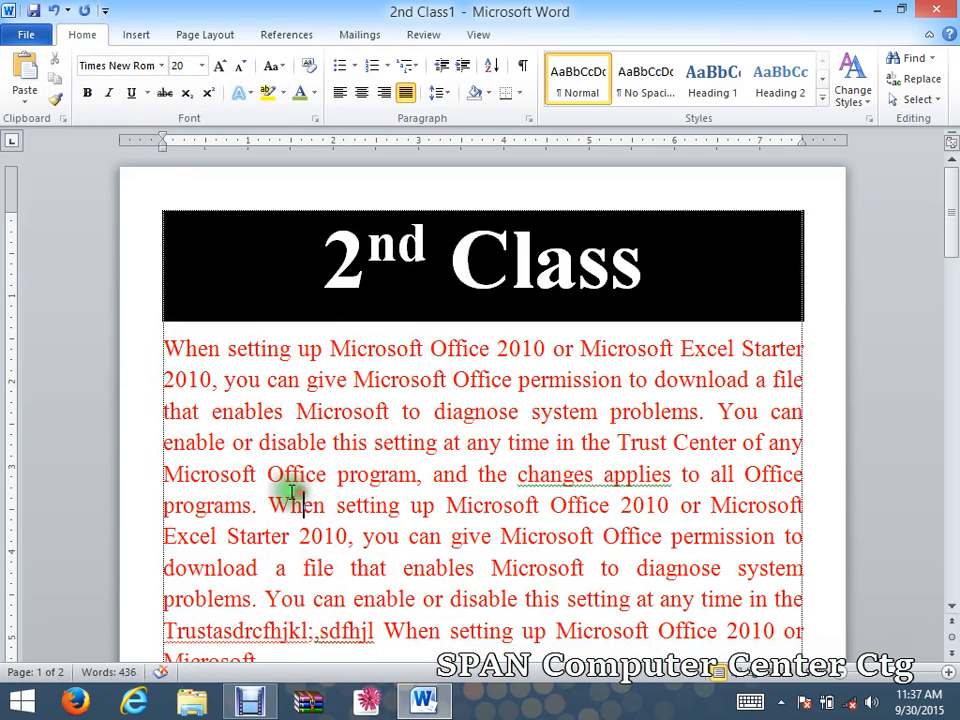
key(ctrl+z)
click(252, 397)
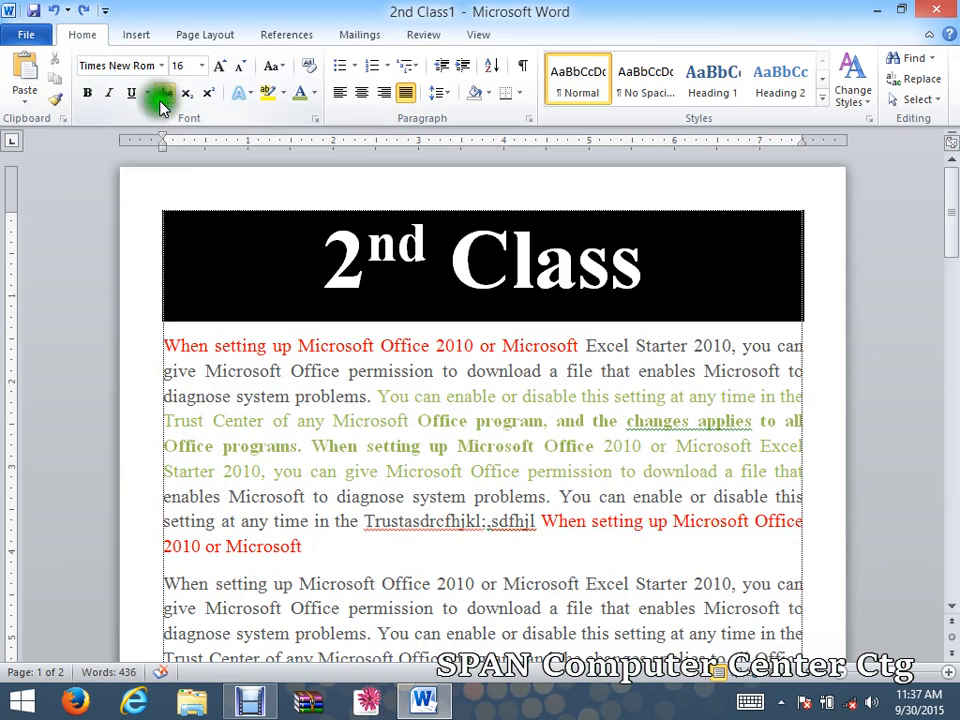
click(119, 68)
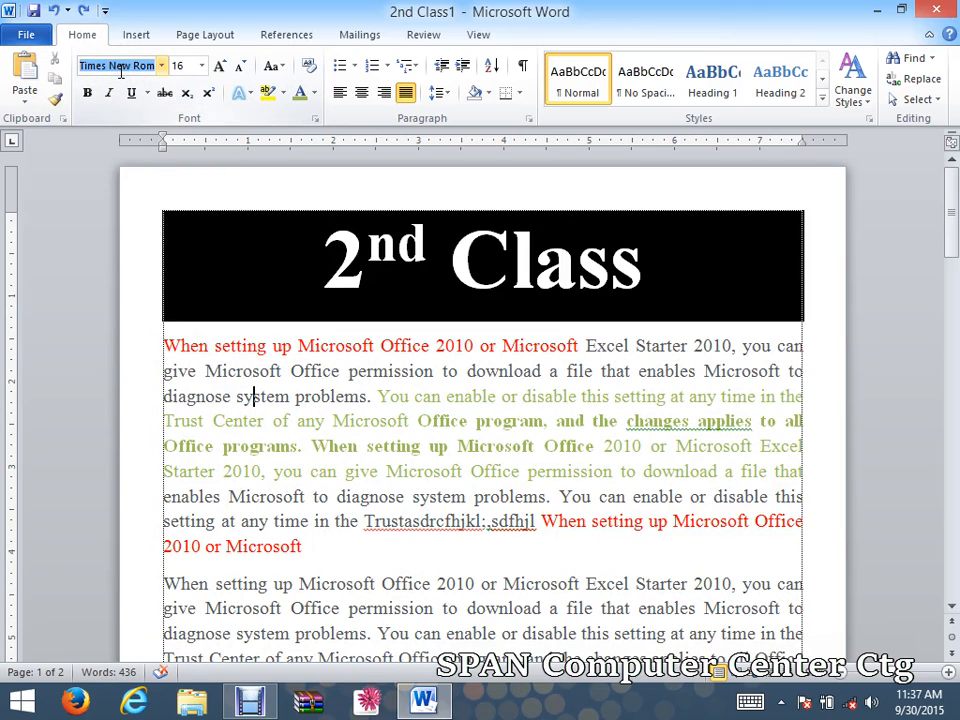
drag(162, 341, 818, 352)
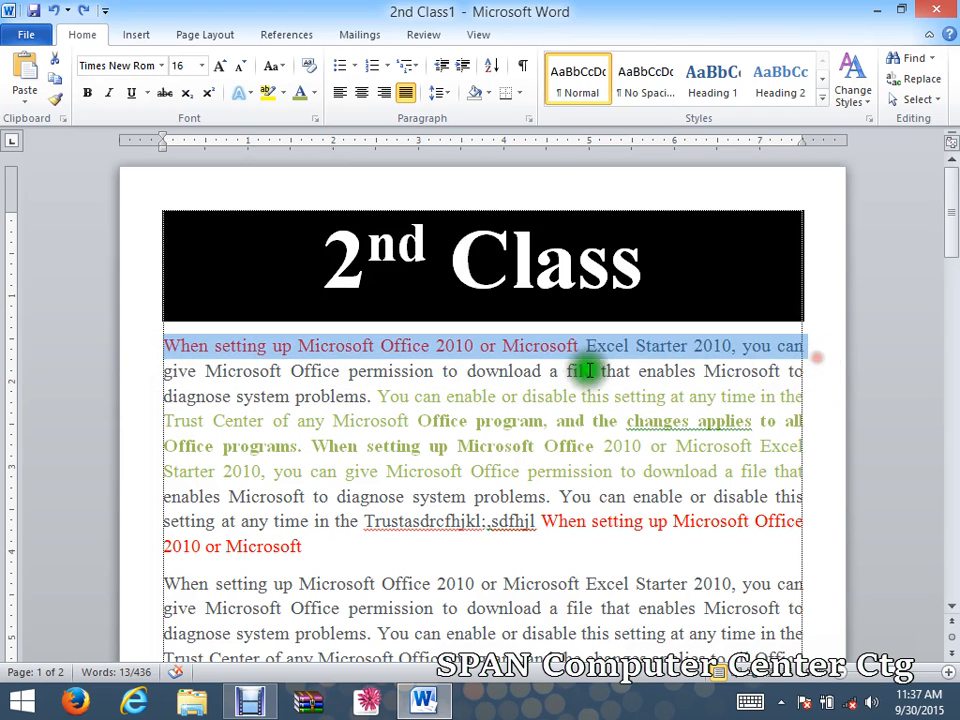
click(226, 68)
click(226, 68)
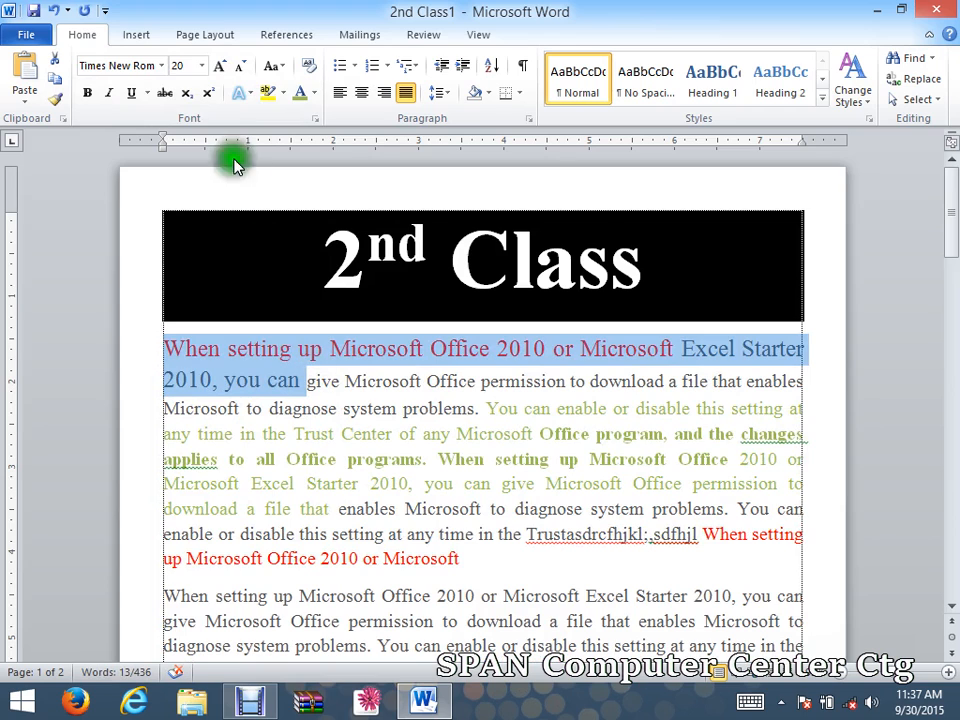
click(161, 66)
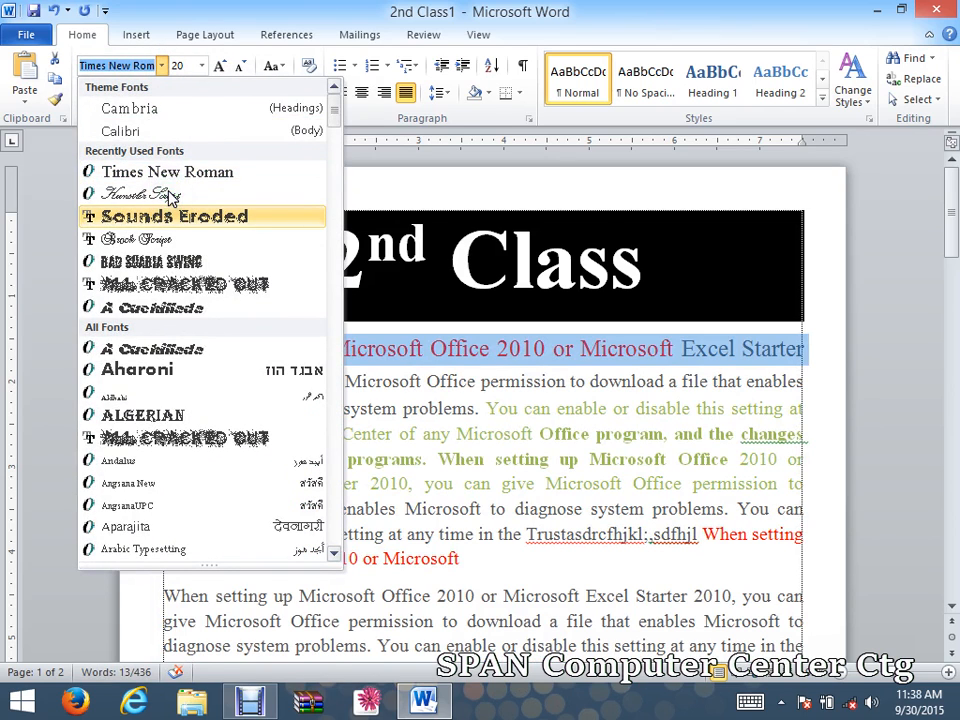
click(169, 191)
click(175, 217)
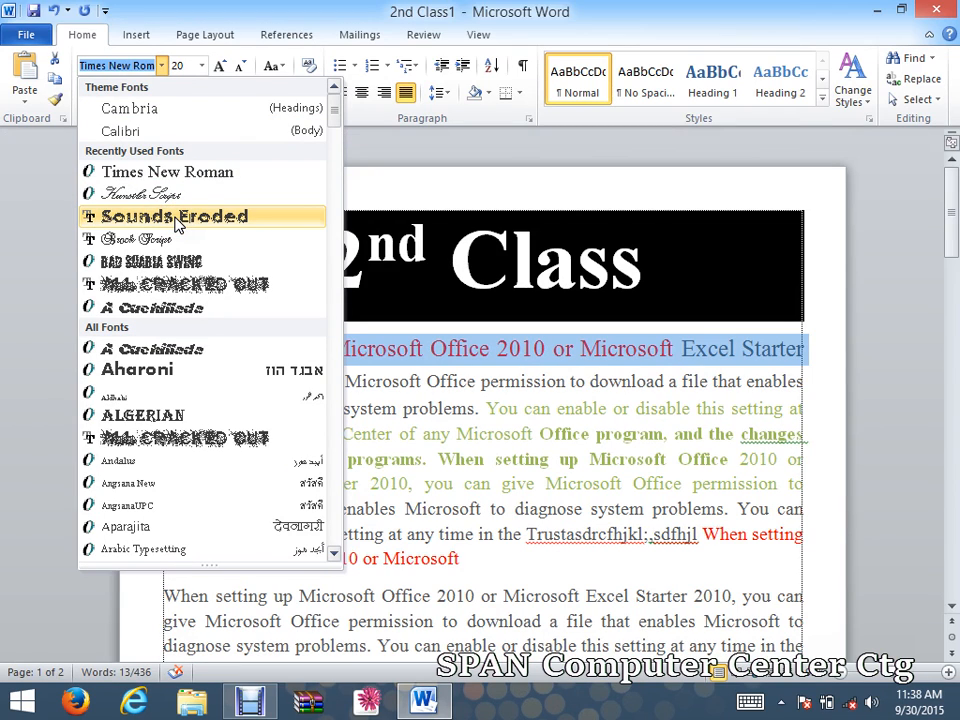
click(162, 241)
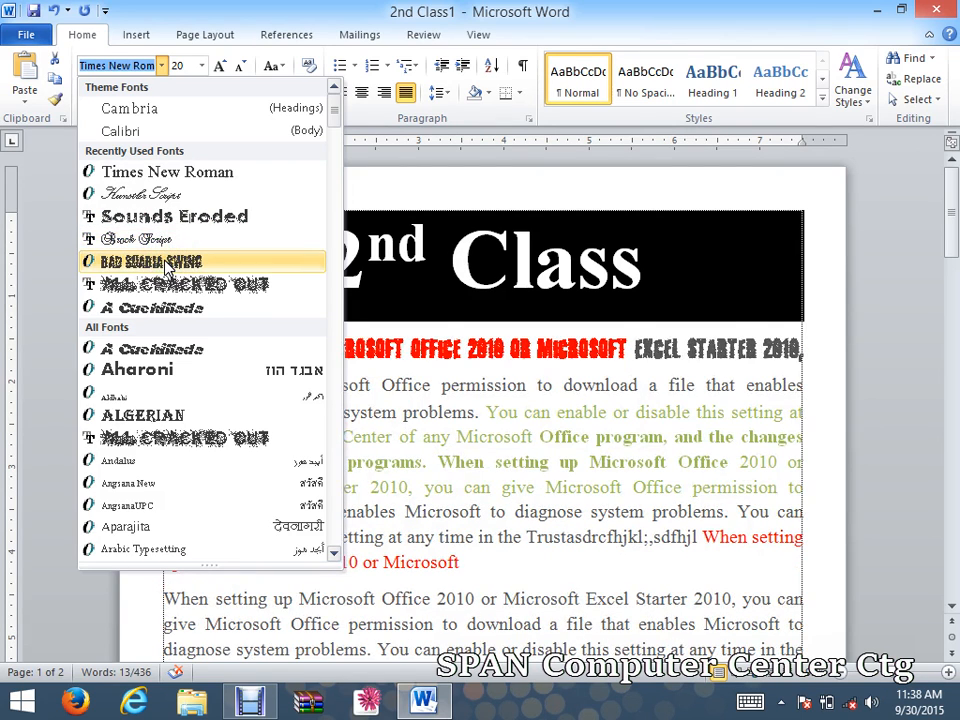
click(170, 288)
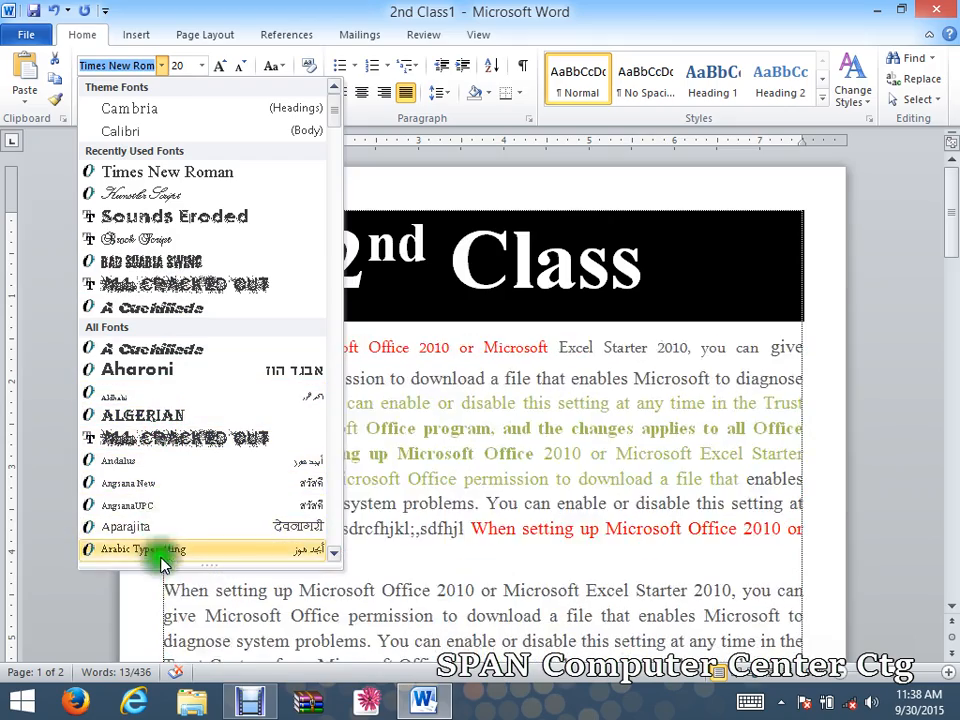
Find Cooper Black in the All Fonts list and apply it to the 20 pt opening phrase.
scroll(214, 440, down, 3)
scroll(253, 396, down, 1)
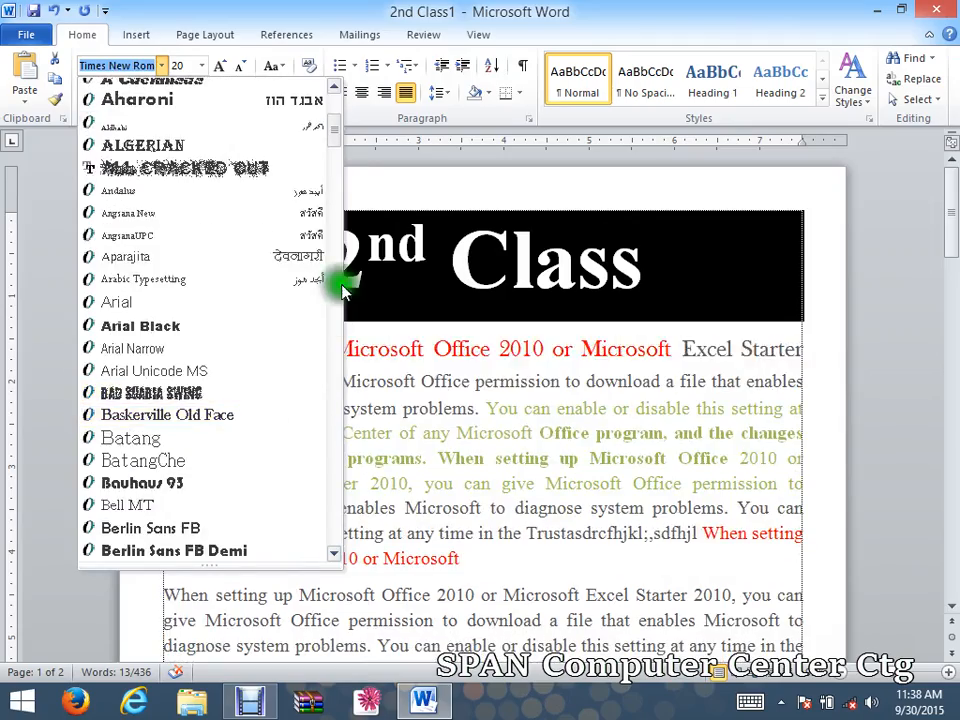
scroll(246, 279, down, 12)
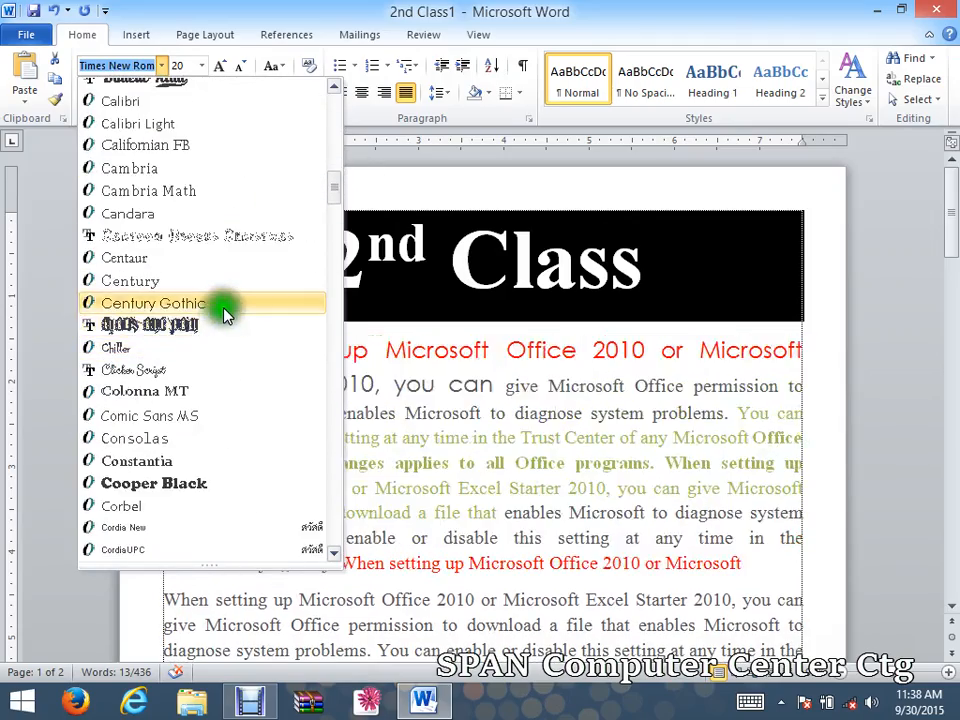
scroll(215, 290, up, 1)
scroll(180, 214, down, 1)
scroll(182, 218, up, 1)
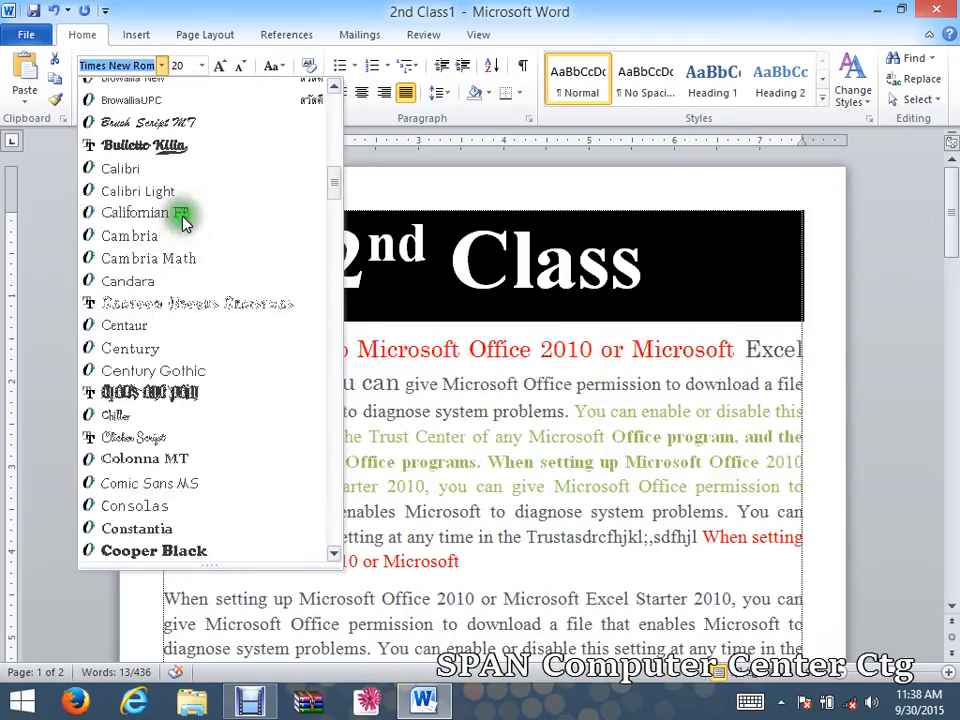
scroll(182, 216, up, 2)
scroll(166, 212, up, 6)
scroll(168, 160, down, 1)
scroll(166, 170, up, 6)
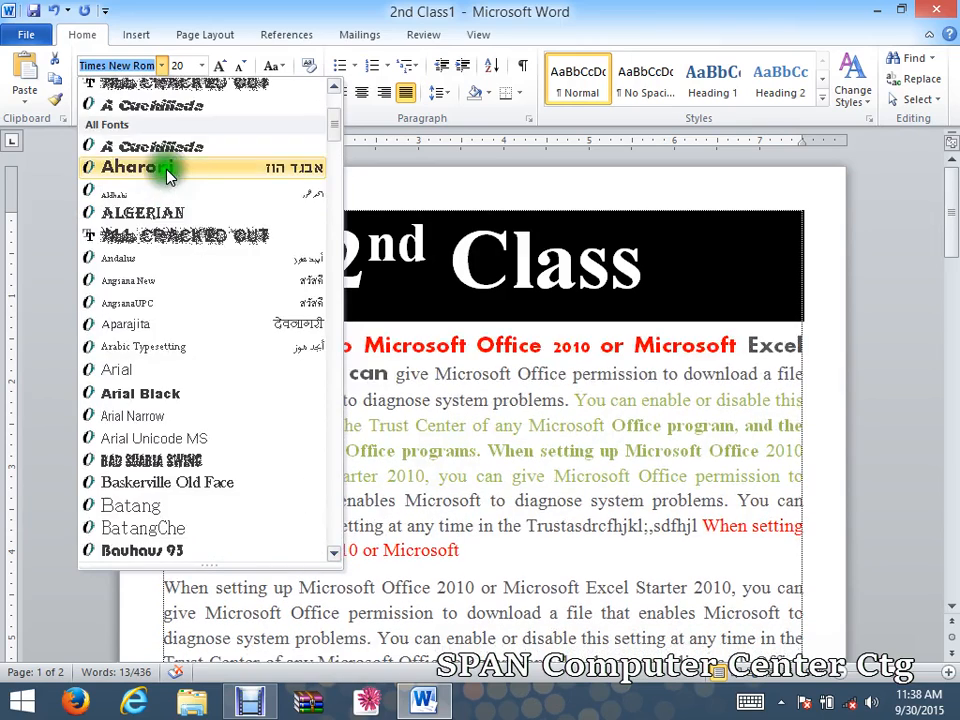
scroll(168, 175, up, 2)
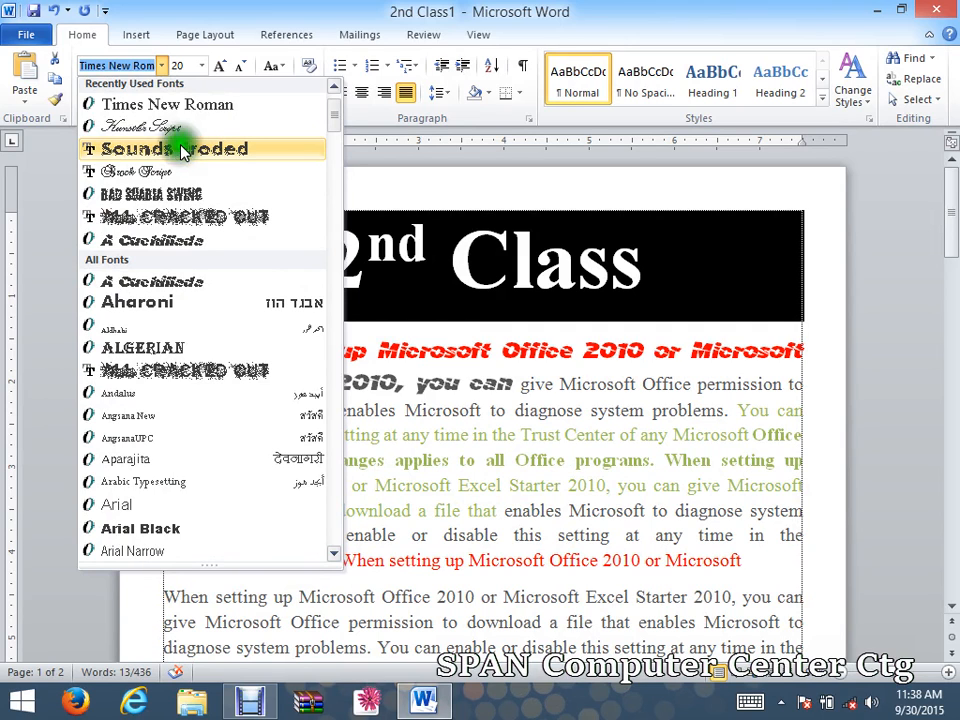
scroll(189, 103, down, 1)
scroll(186, 110, down, 1)
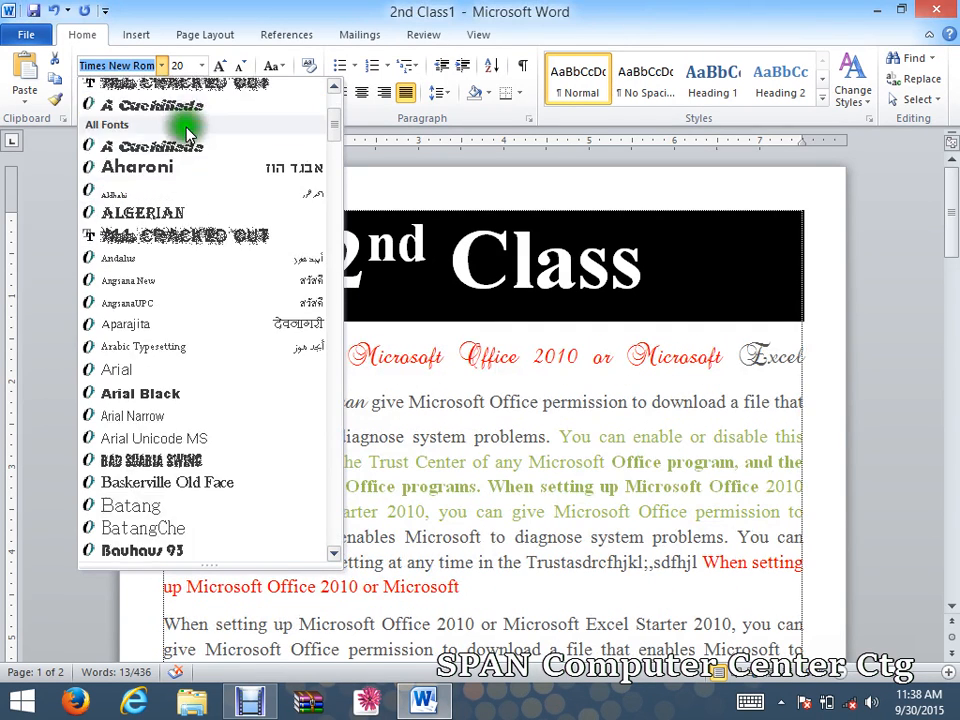
scroll(182, 125, up, 4)
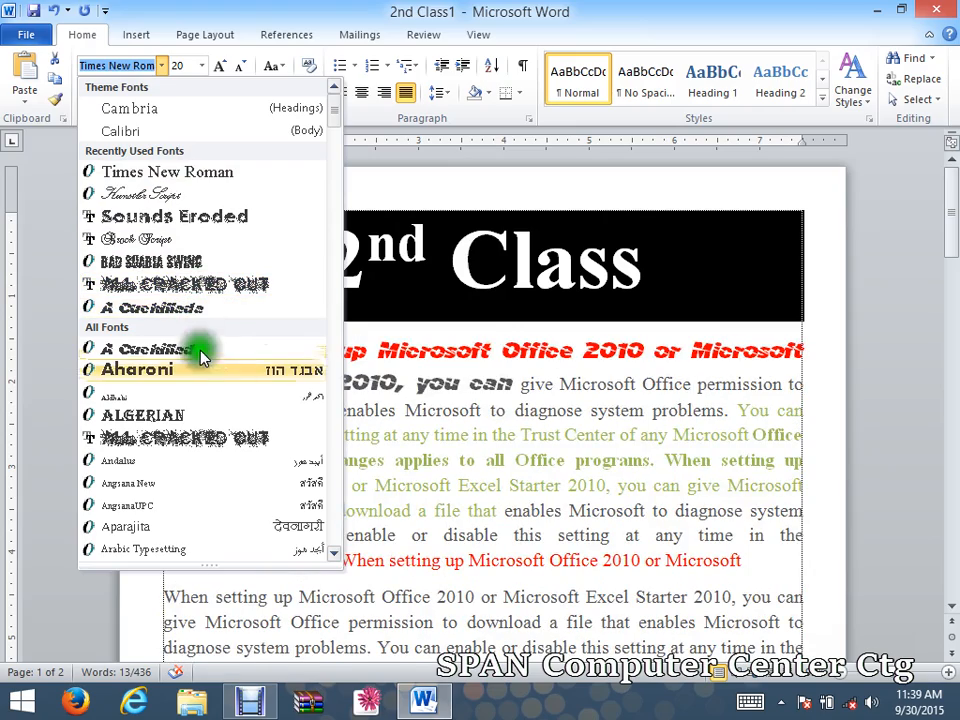
scroll(199, 355, down, 3)
scroll(223, 411, up, 1)
scroll(222, 413, down, 3)
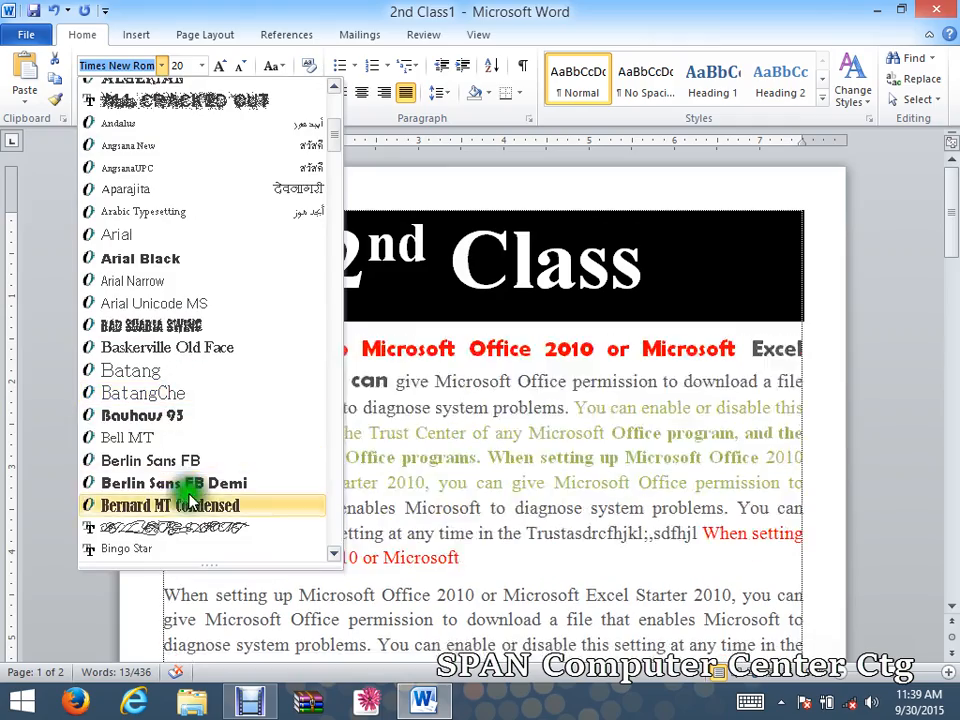
scroll(193, 456, down, 6)
scroll(207, 330, down, 3)
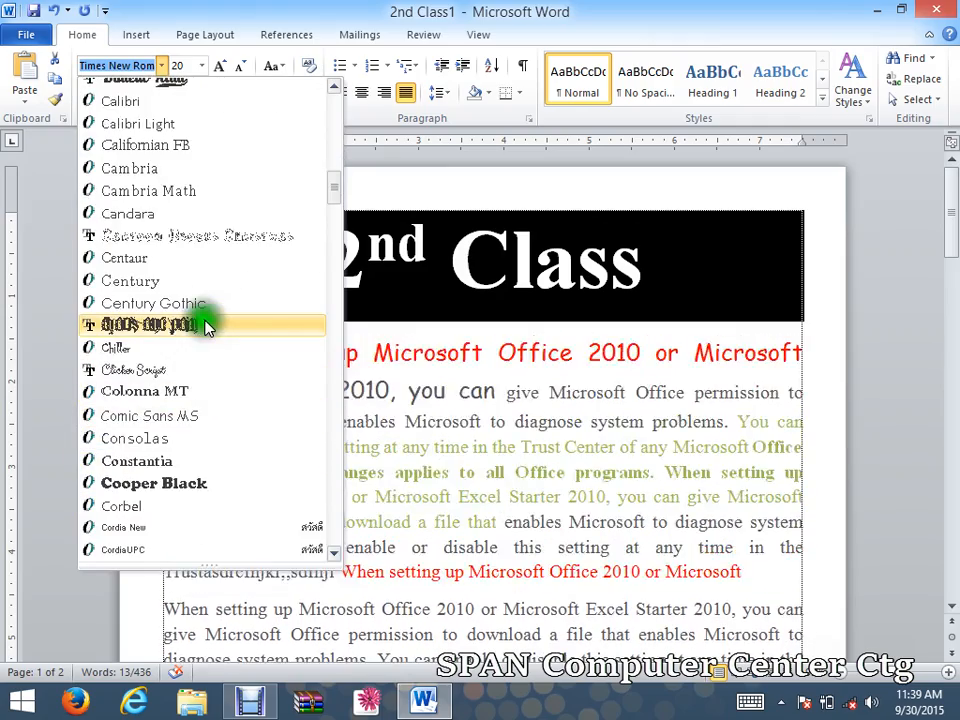
scroll(207, 330, down, 2)
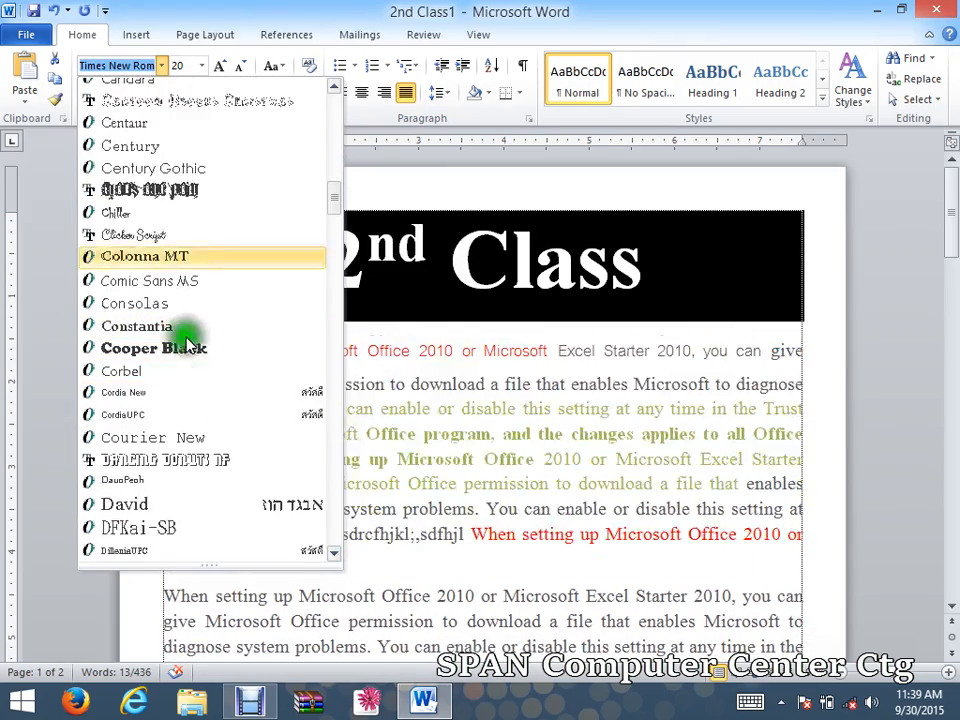
click(213, 349)
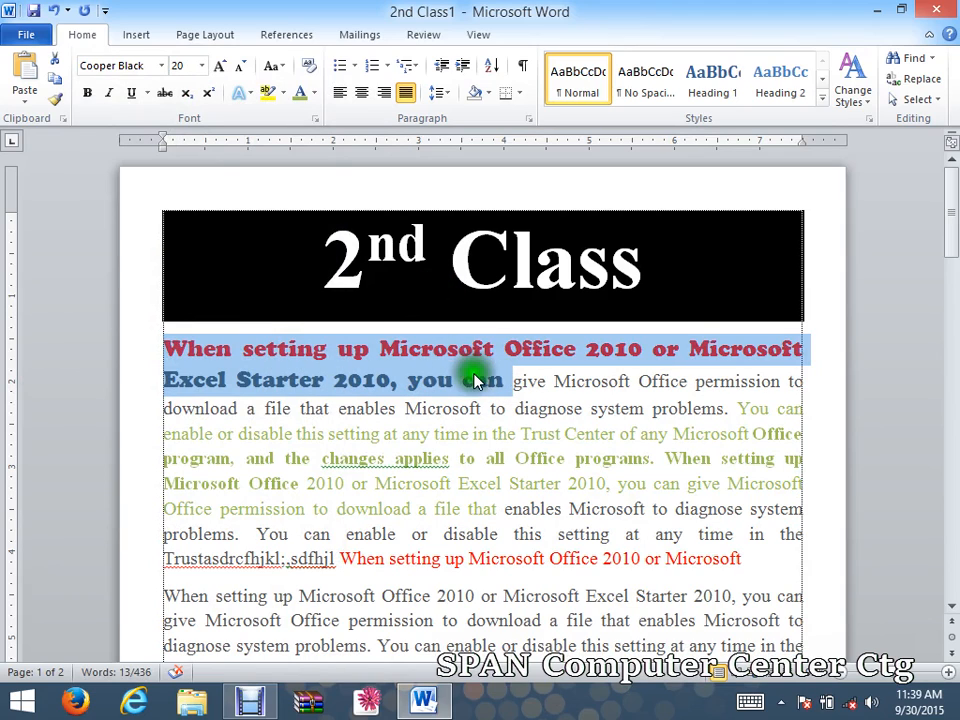
Try font sizes 24, 11 and then 22 pt for the Cooper Black opening sentence.
click(202, 66)
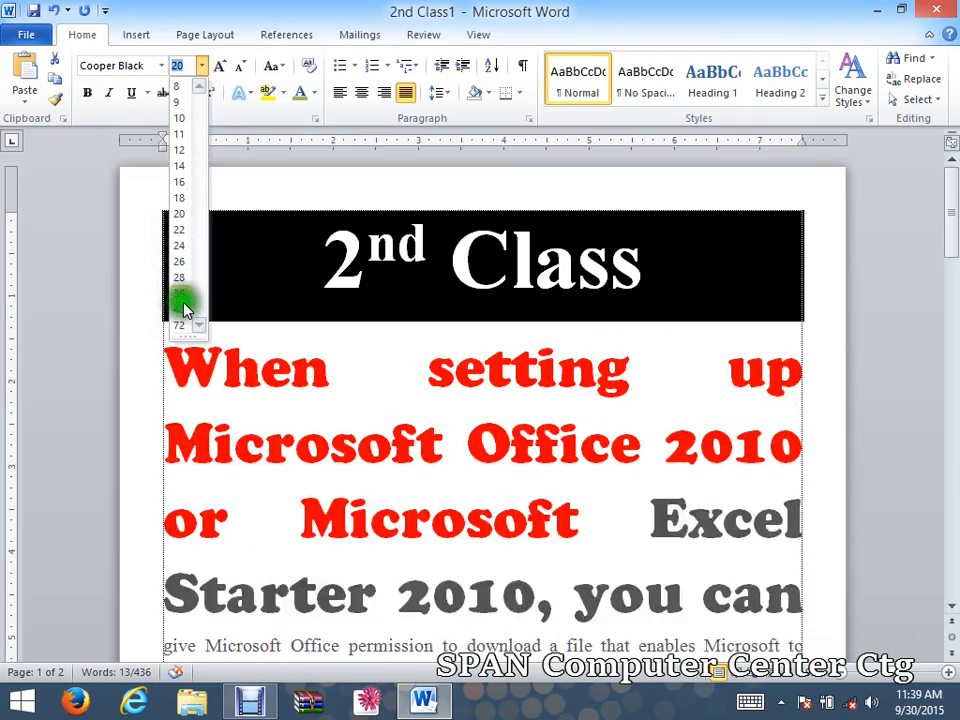
click(181, 245)
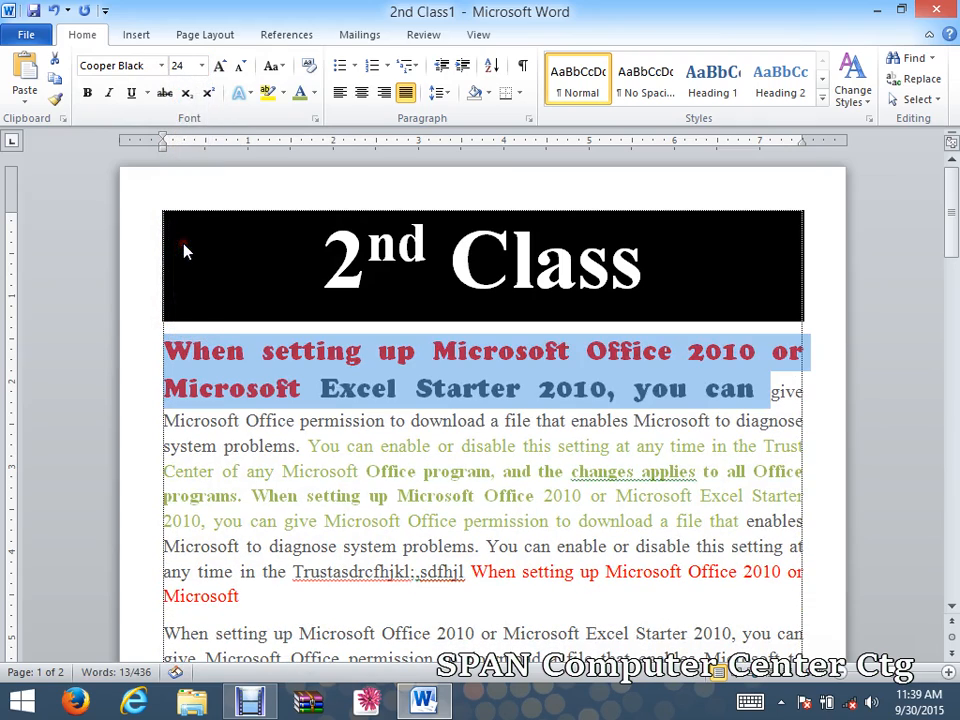
click(202, 66)
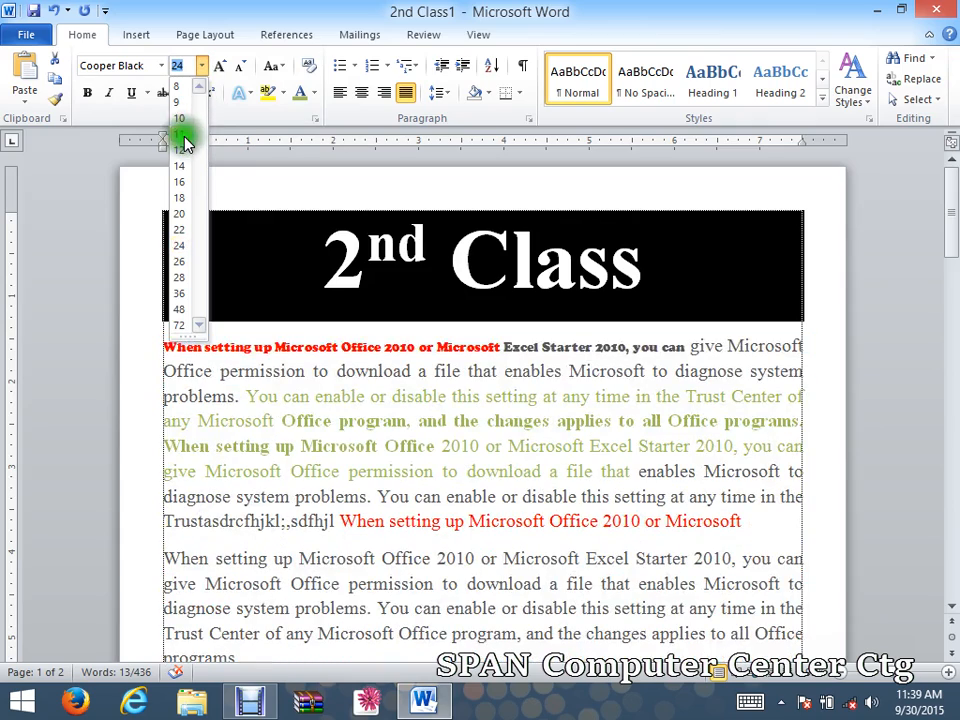
click(180, 133)
click(205, 66)
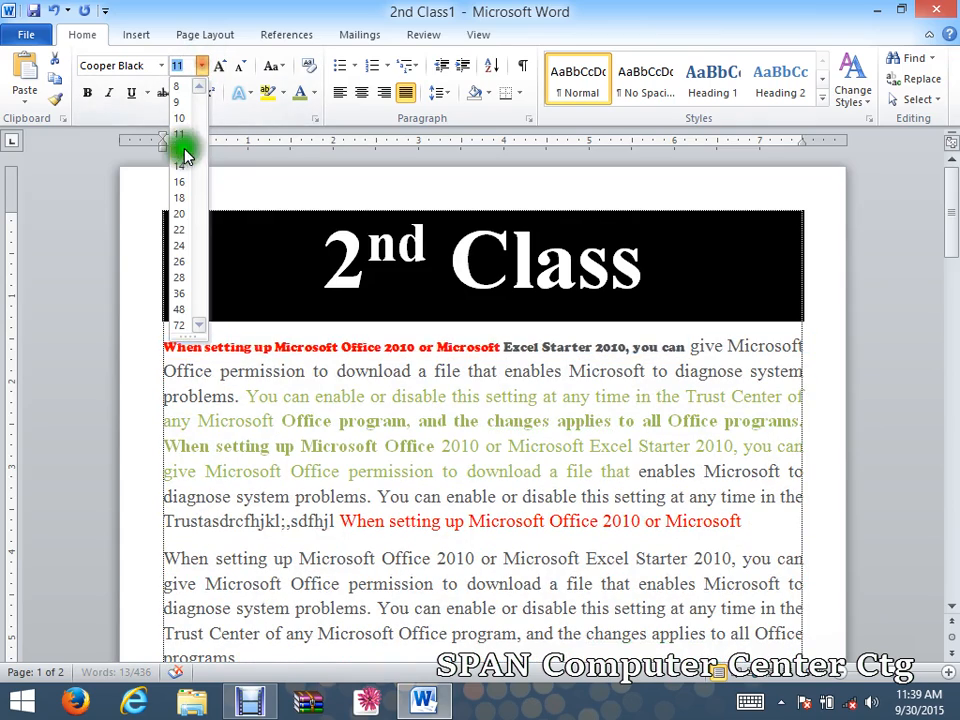
click(180, 231)
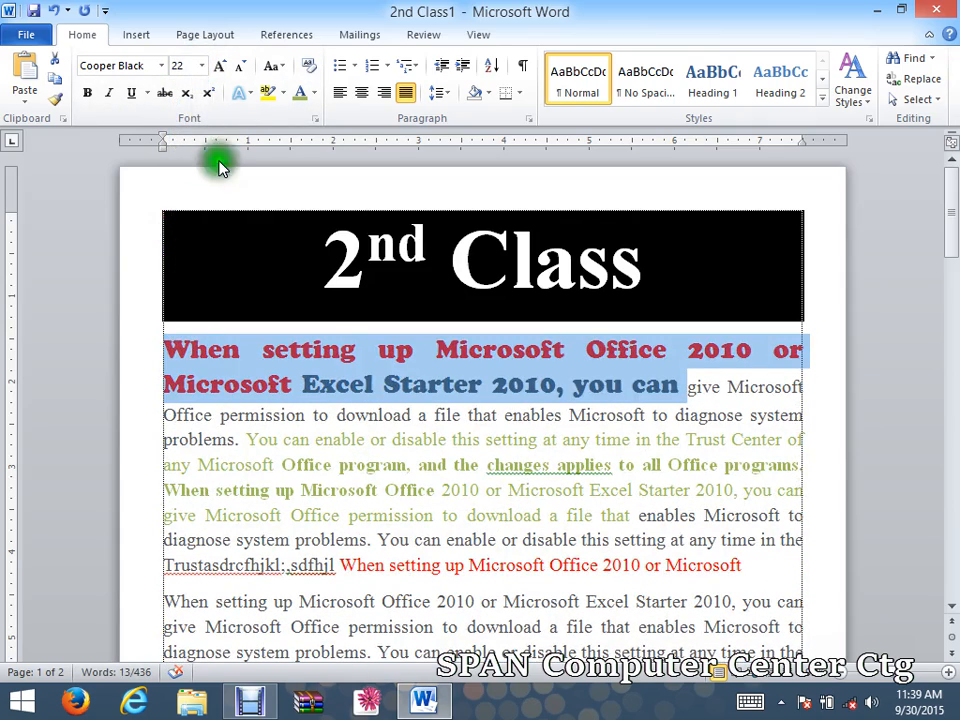
Adjust the opening sentence to 26 pt using Grow Font and Shrink Font.
click(222, 66)
click(222, 66)
click(222, 66)
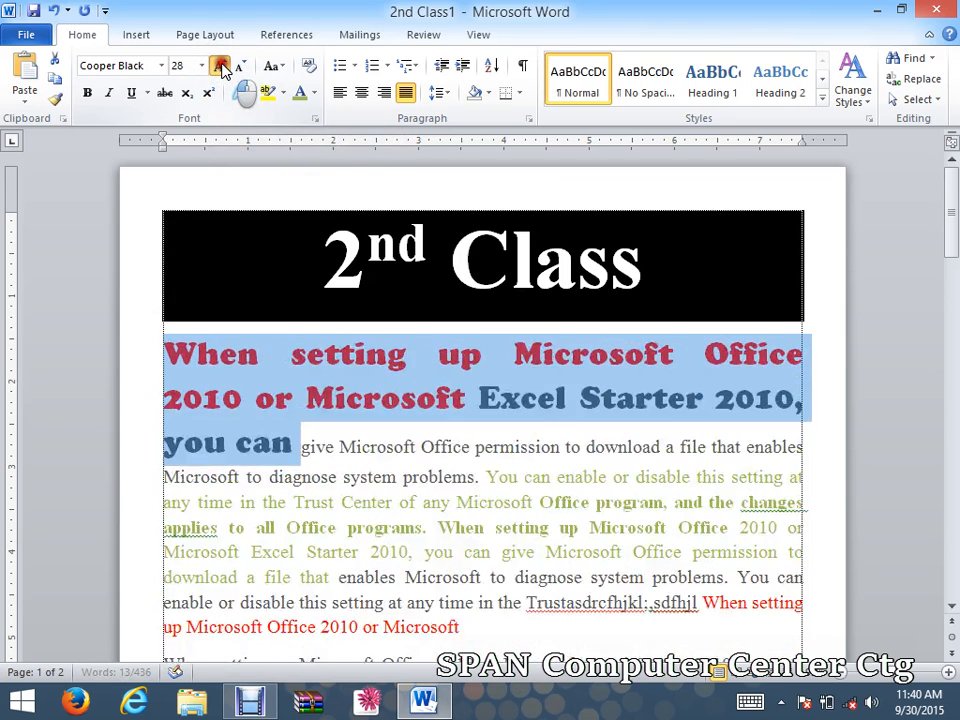
click(222, 66)
click(222, 66)
click(222, 66)
click(241, 66)
click(241, 66)
click(241, 66)
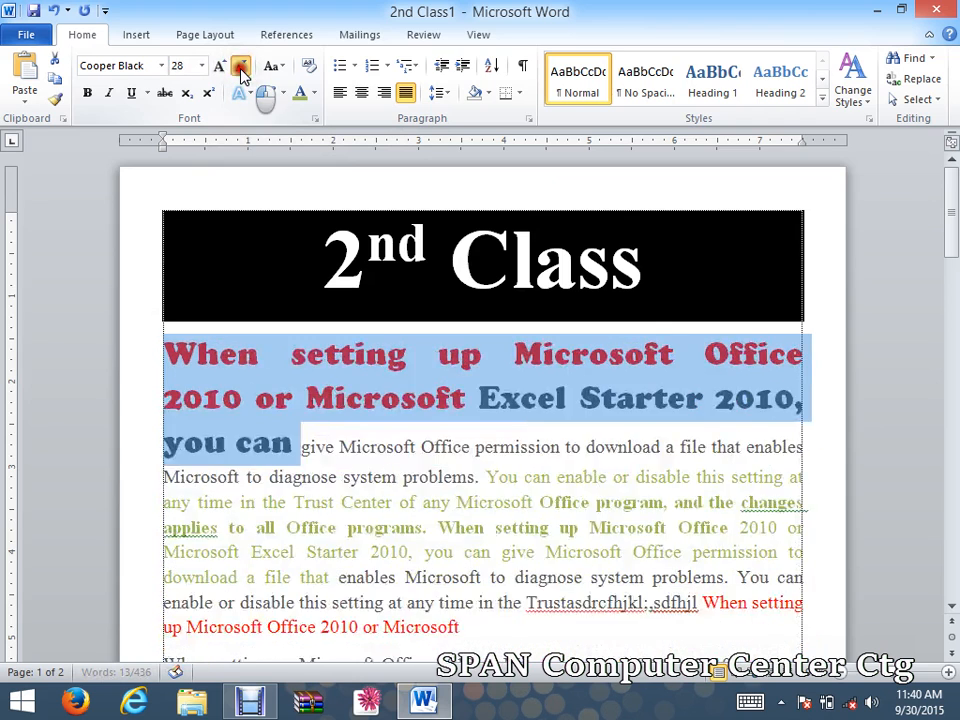
click(241, 66)
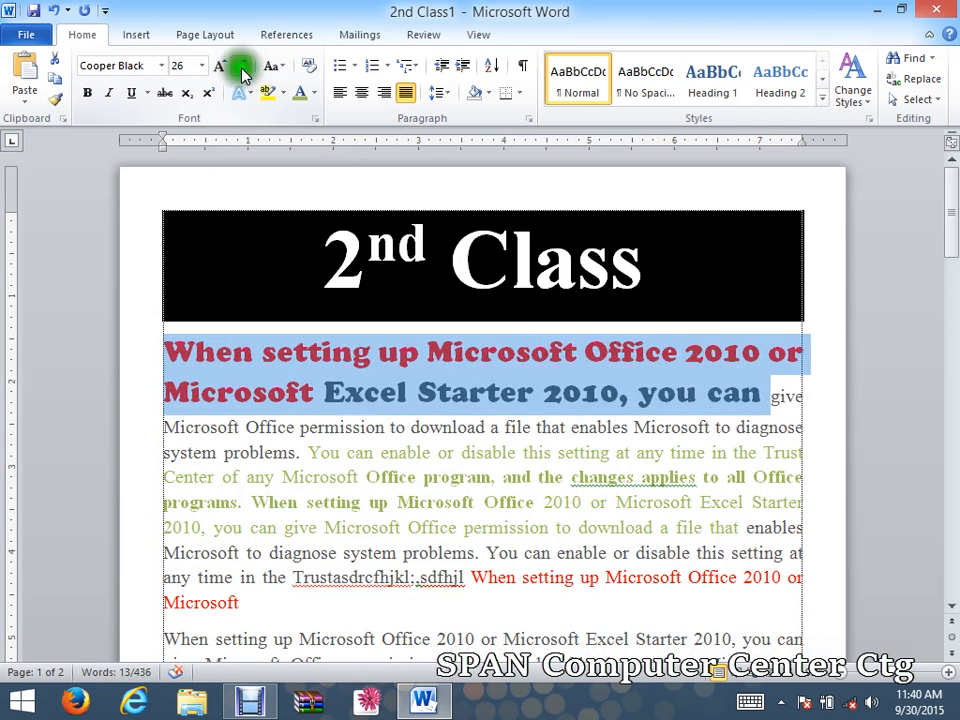
click(322, 430)
Set the font colour of the paragraph text after the opening phrase to Automatic.
drag(166, 427, 757, 583)
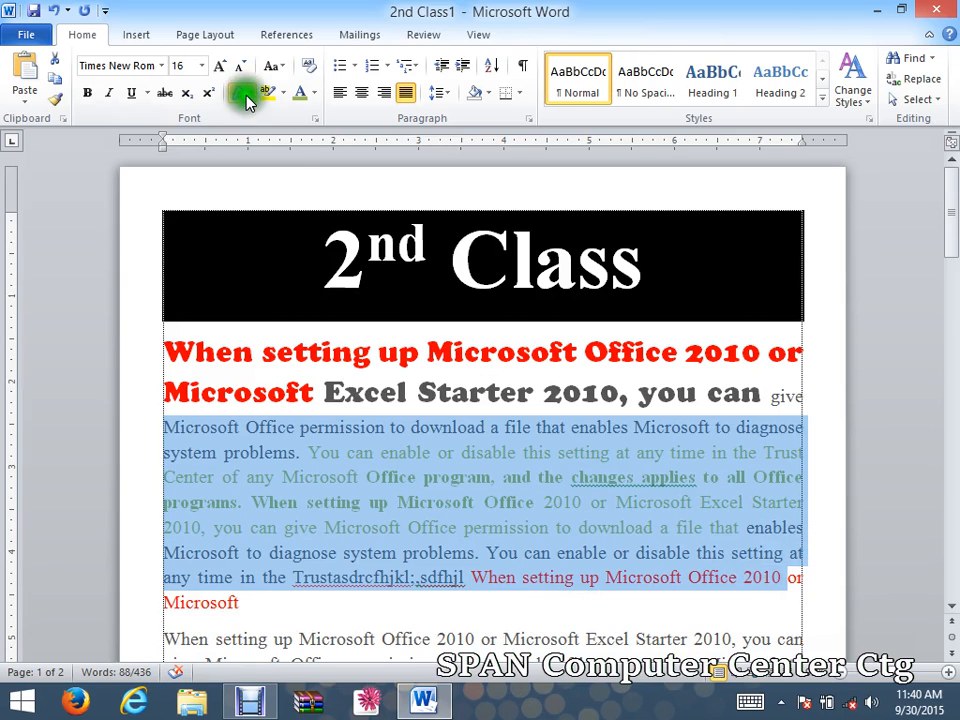
click(312, 94)
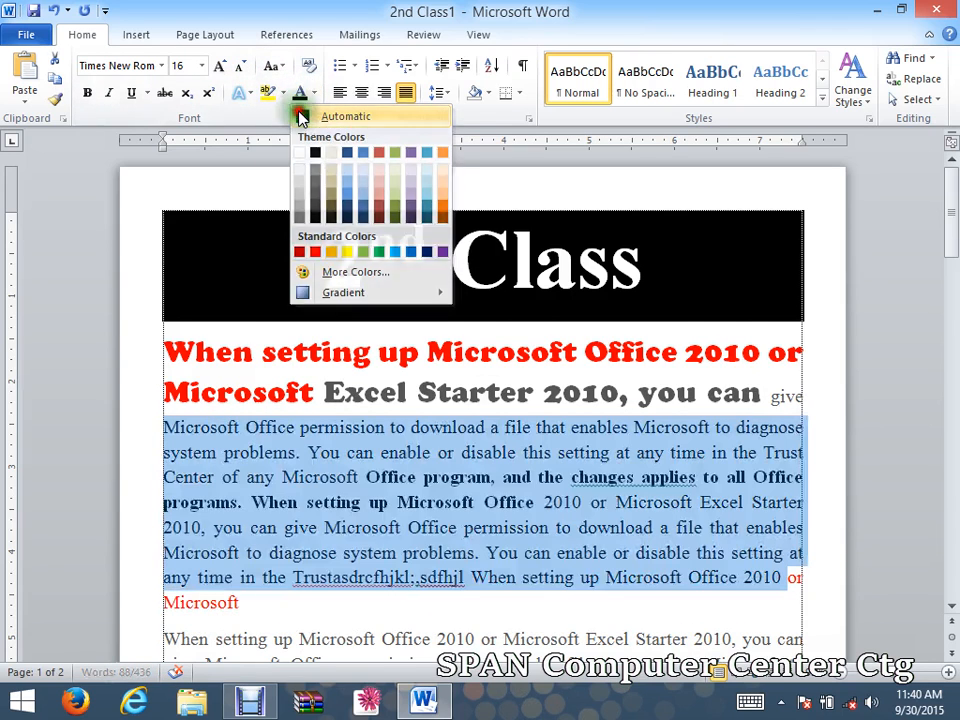
click(303, 115)
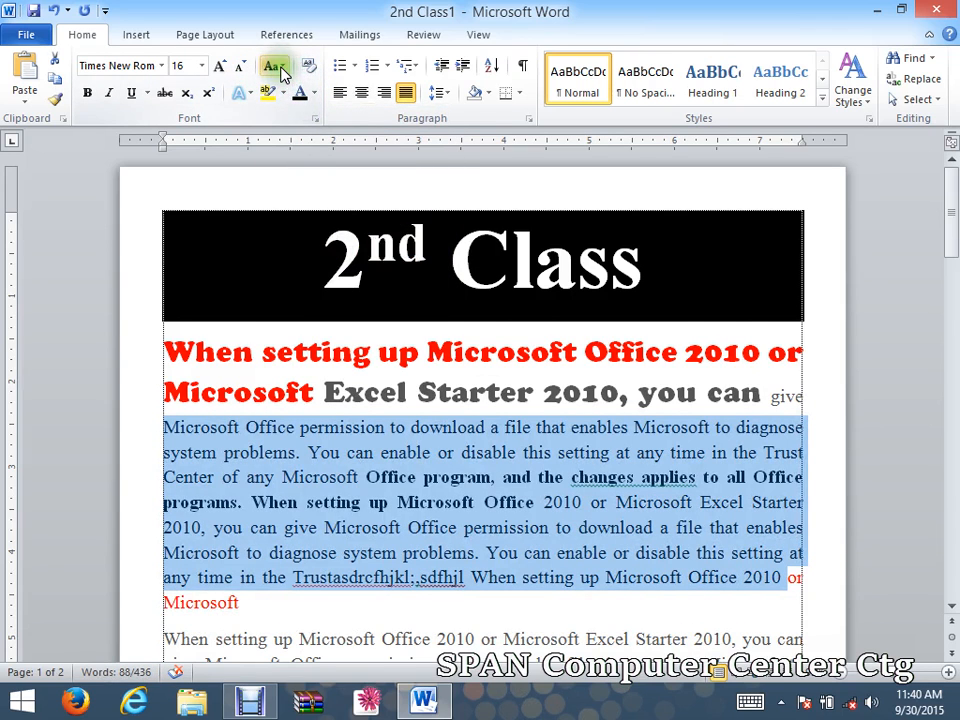
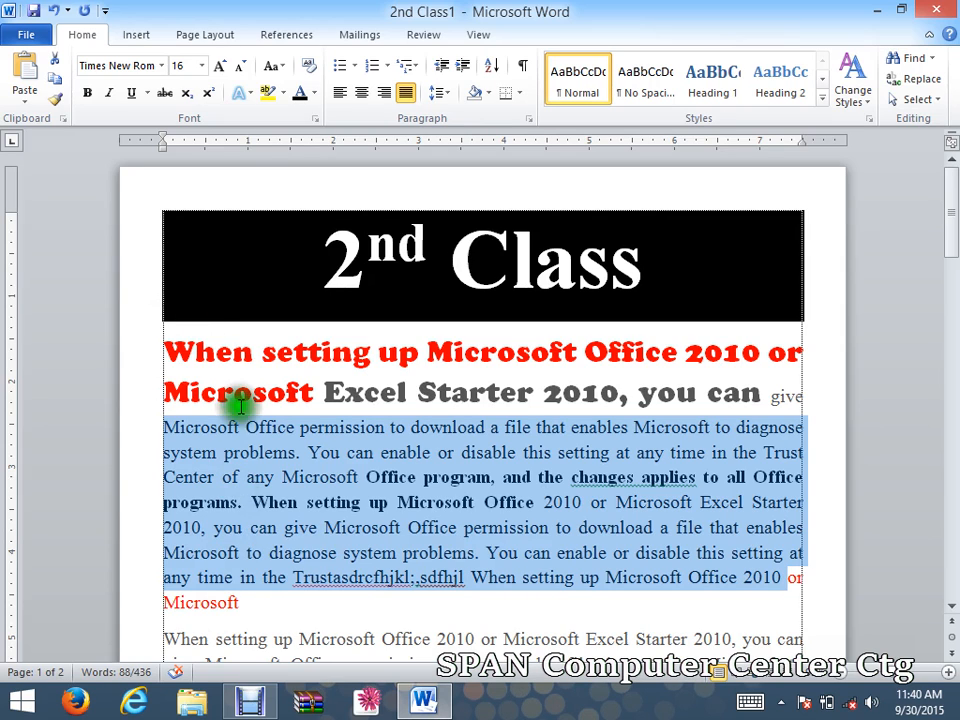
Cycle the body paragraph through lowercase, UPPERCASE, Capitalize Each Word and tOGGLE cASE, ending in Sentence case.
click(272, 66)
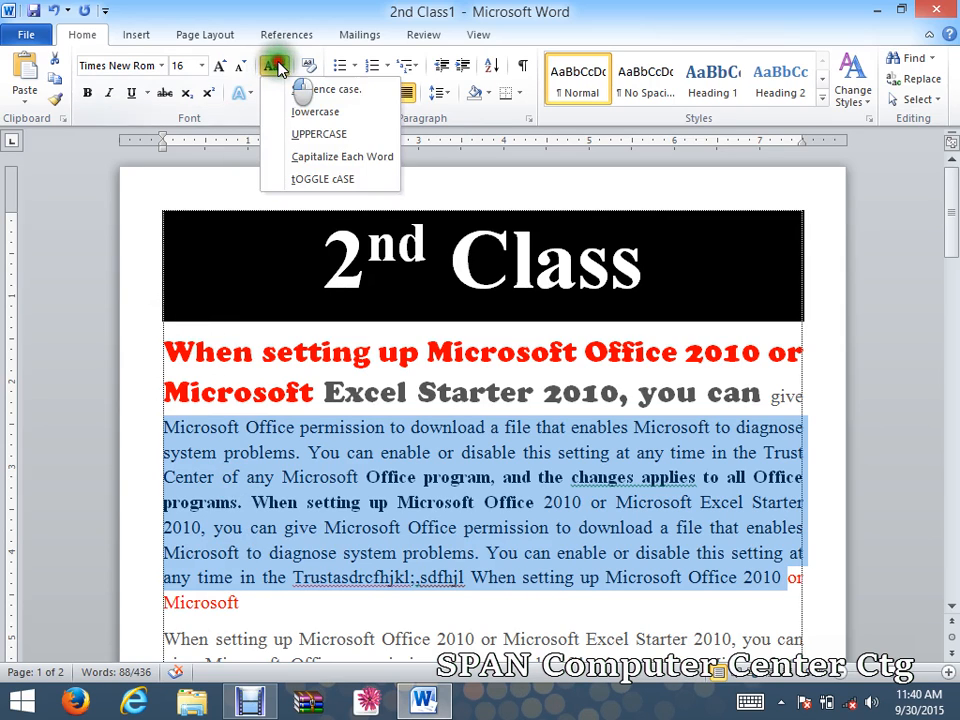
click(298, 111)
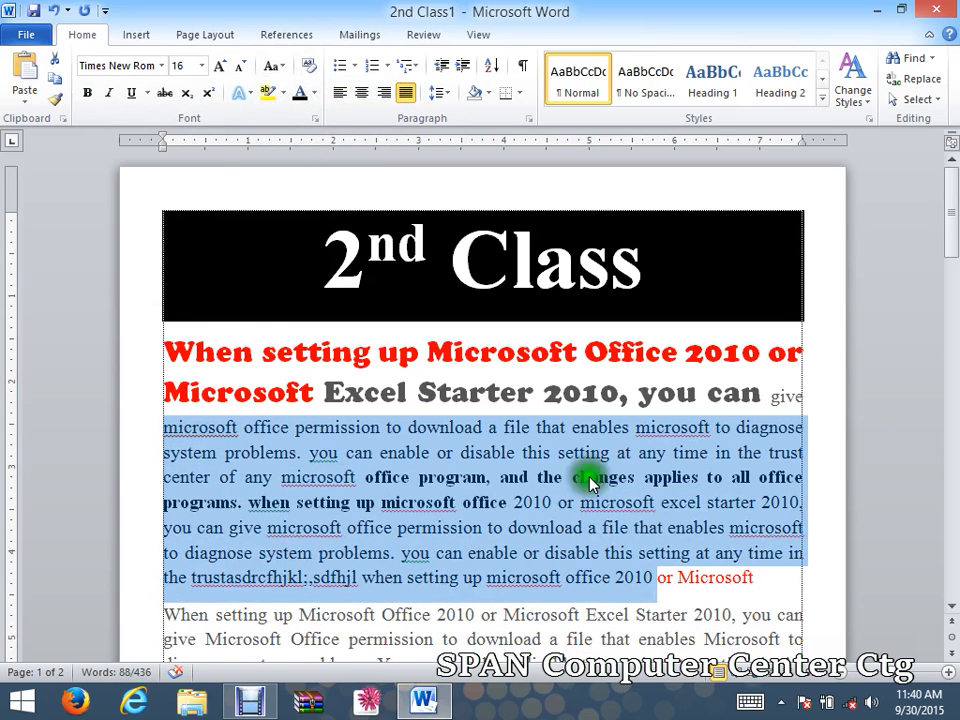
click(272, 66)
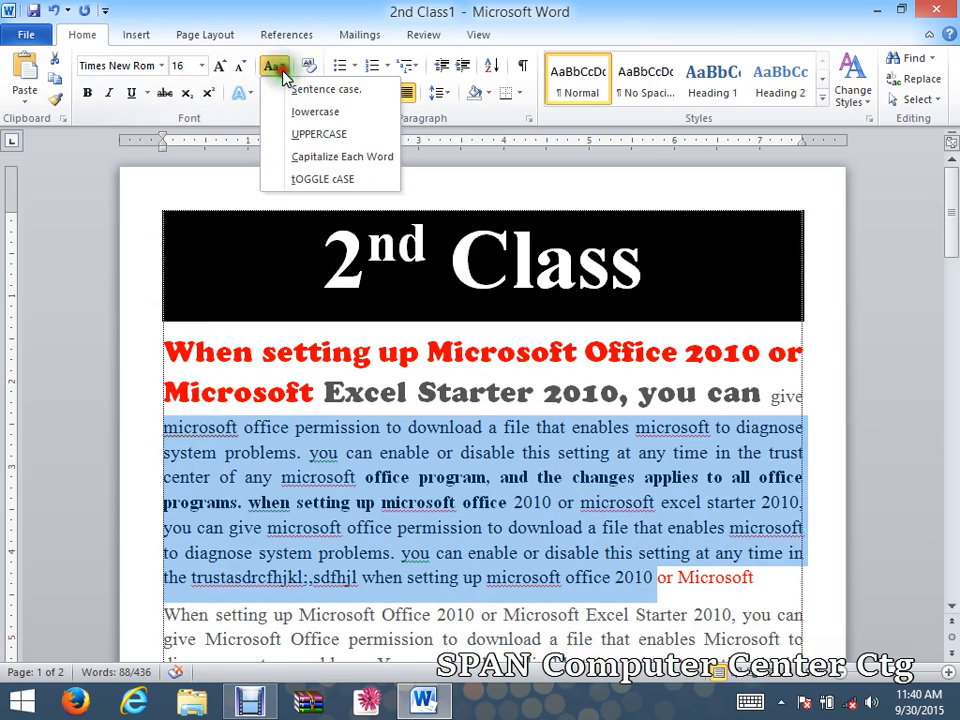
click(310, 135)
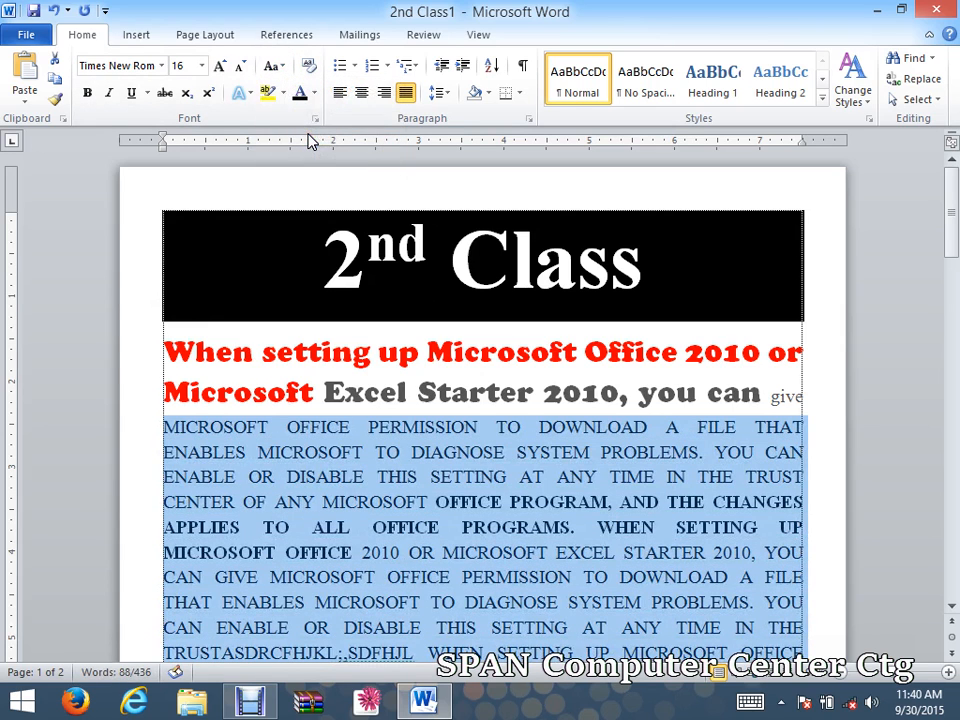
click(274, 66)
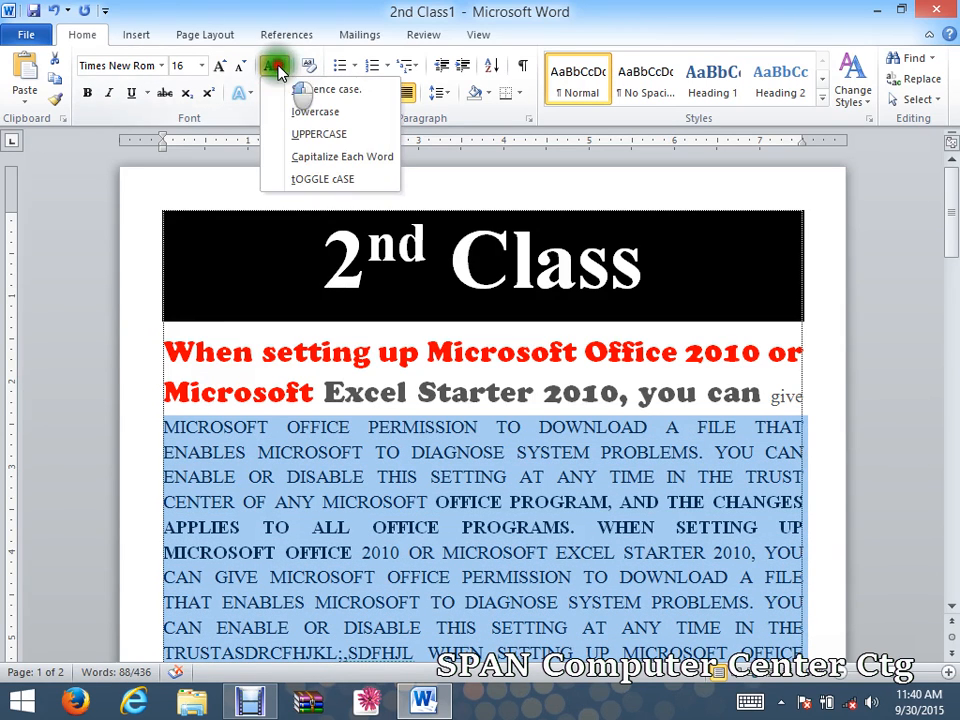
click(305, 160)
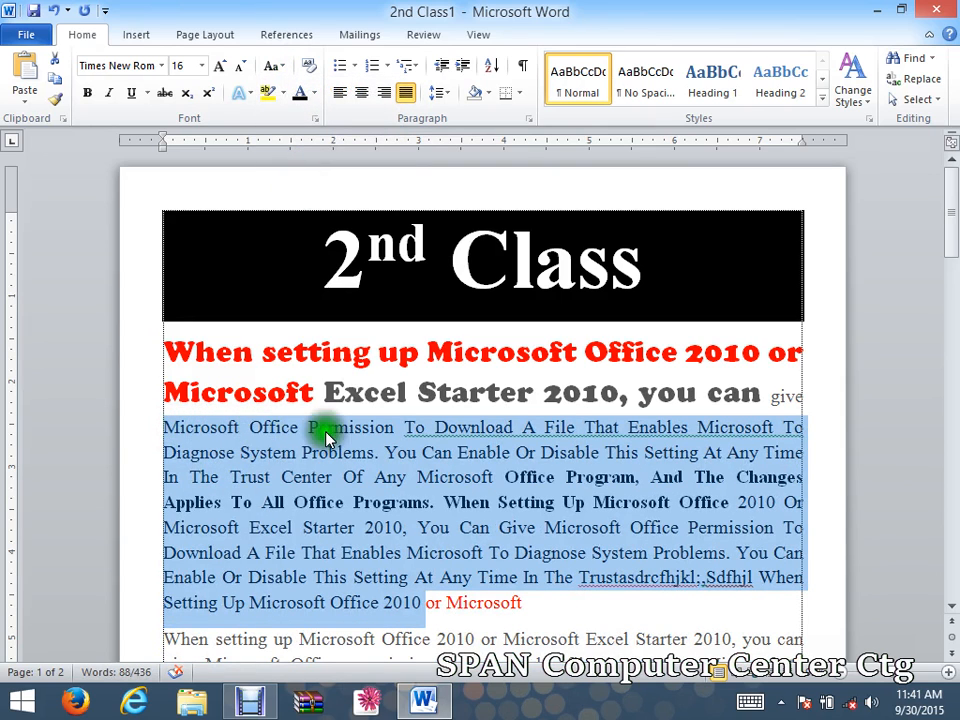
click(278, 67)
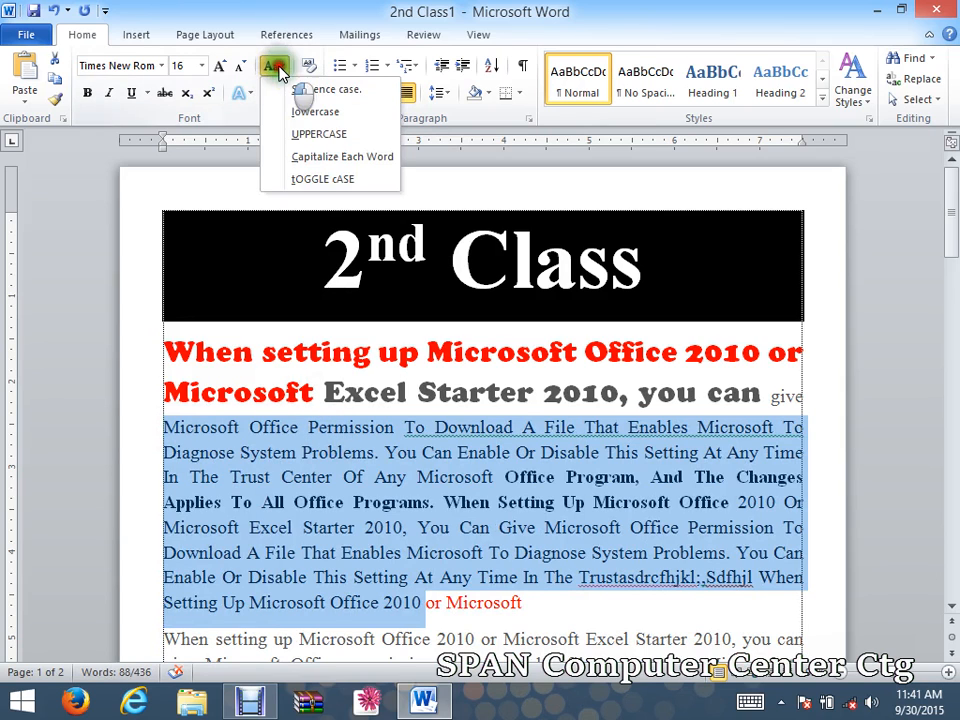
click(316, 179)
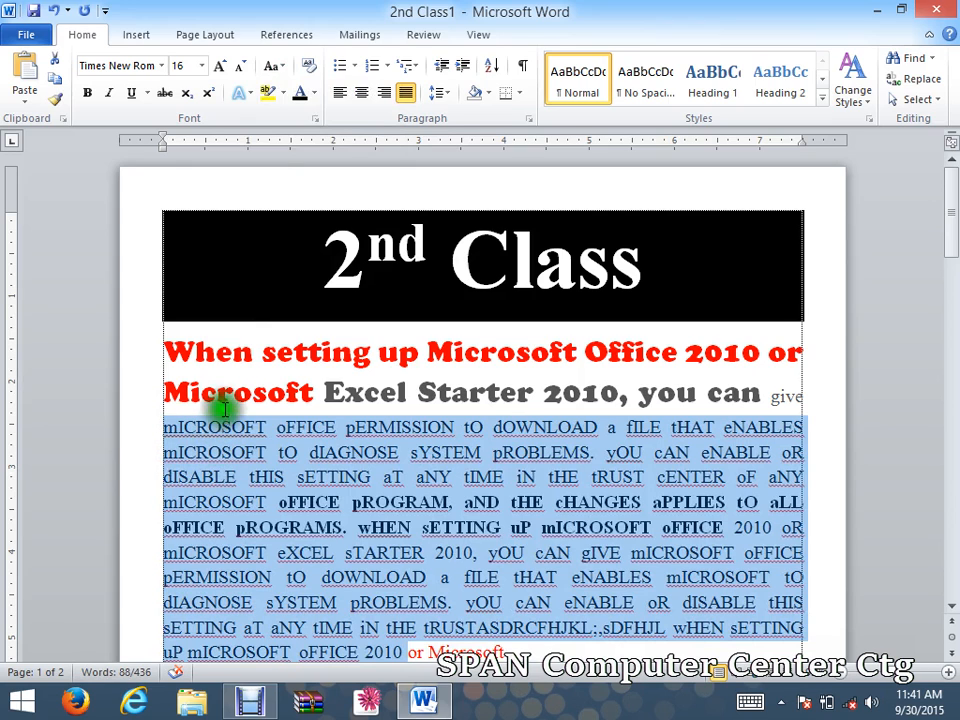
click(272, 68)
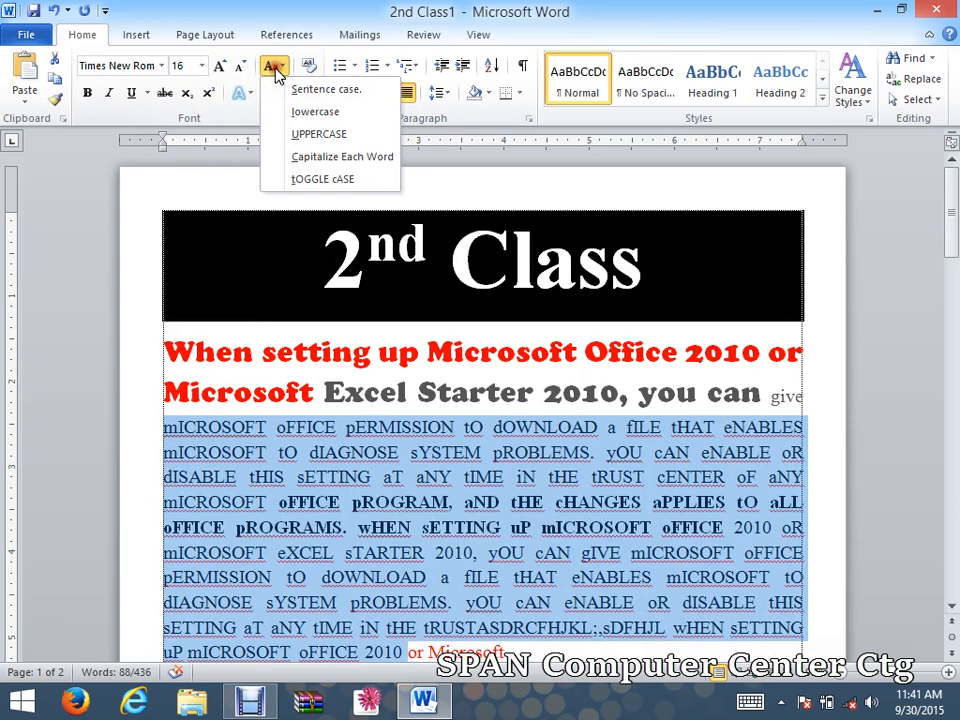
click(293, 90)
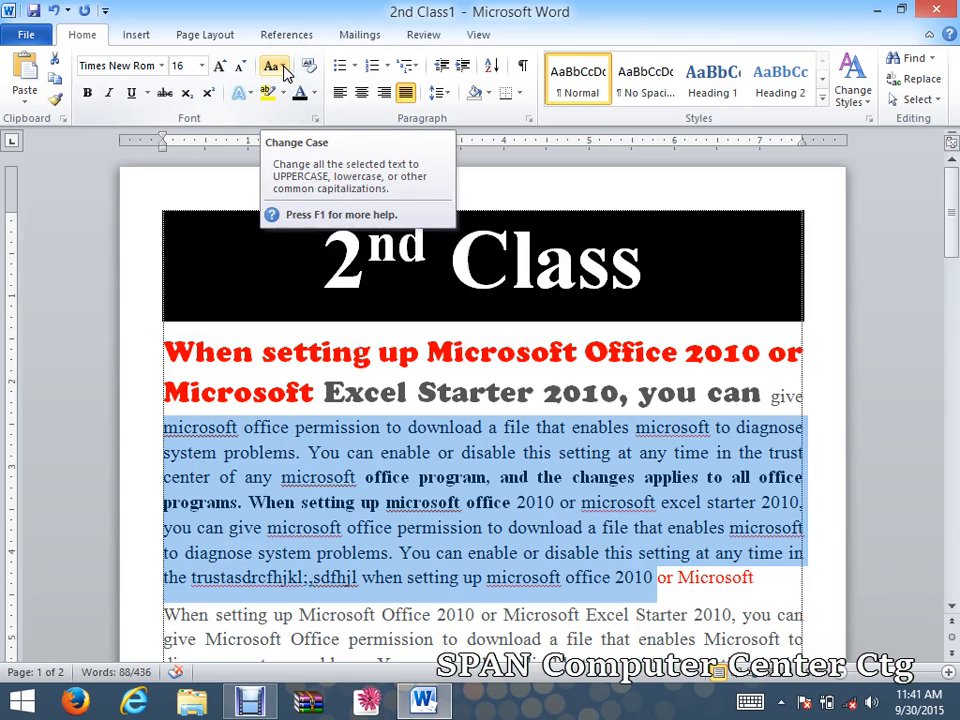
Add a period after 'give' at the end of the red heading.
click(214, 487)
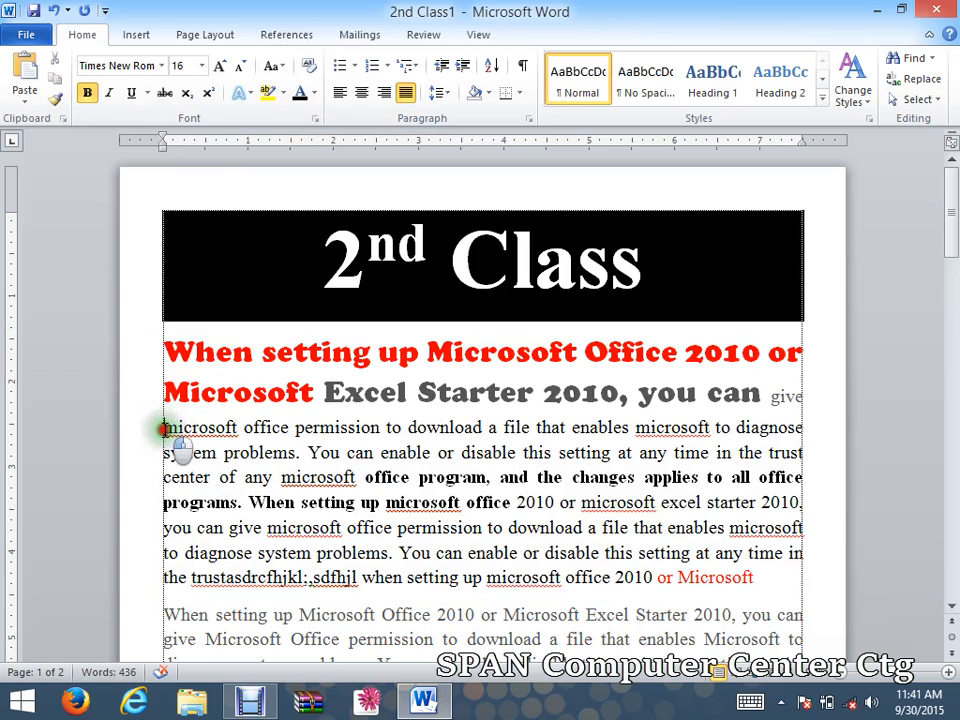
drag(163, 428, 180, 432)
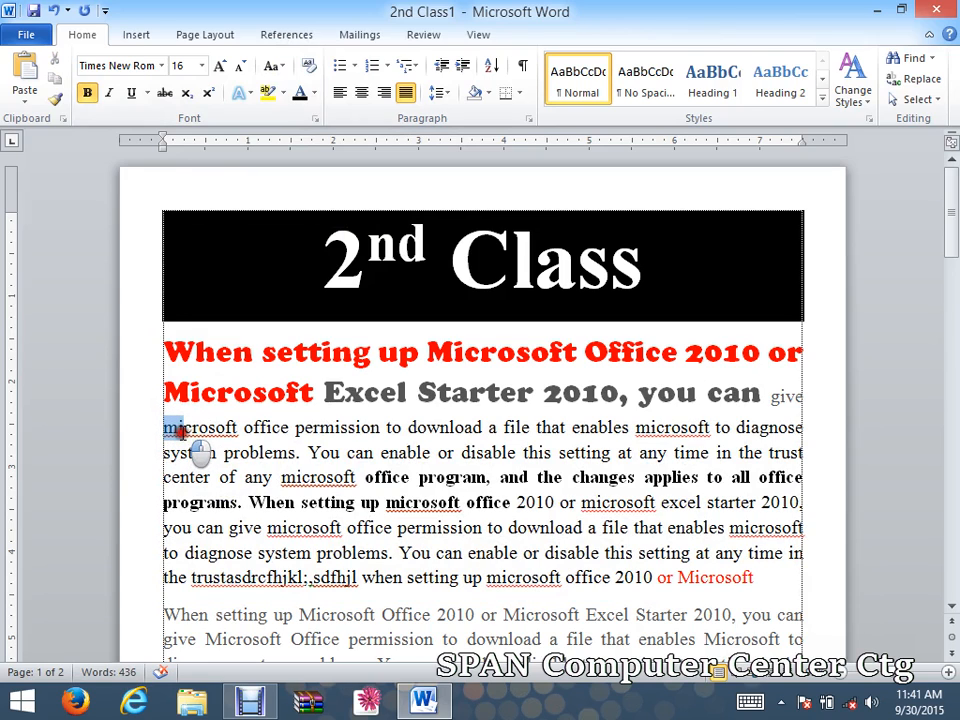
click(770, 396)
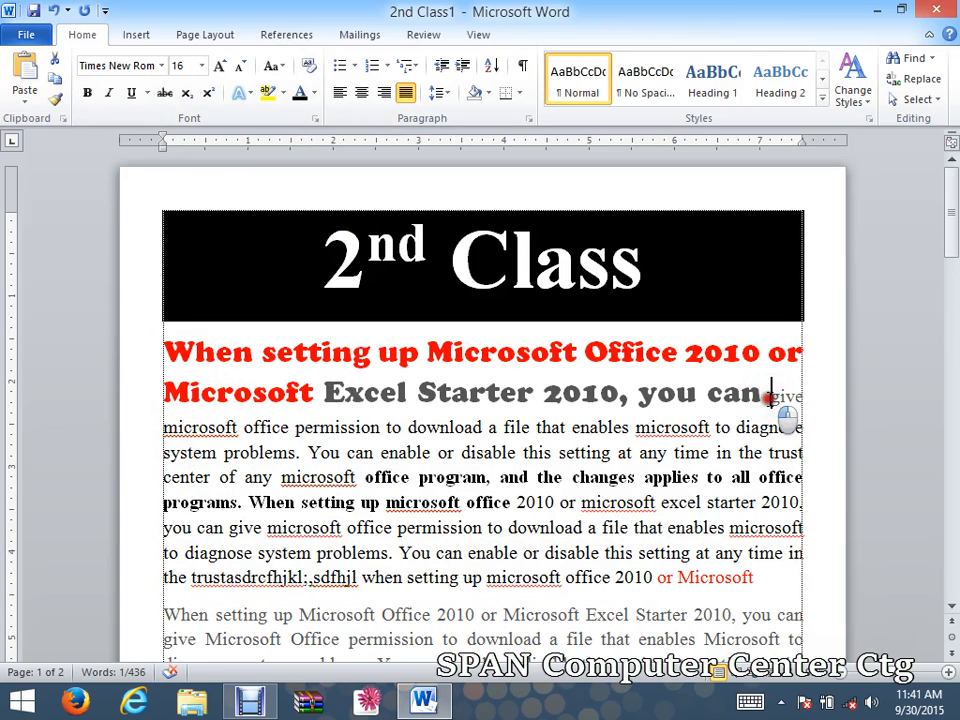
drag(770, 398, 530, 370)
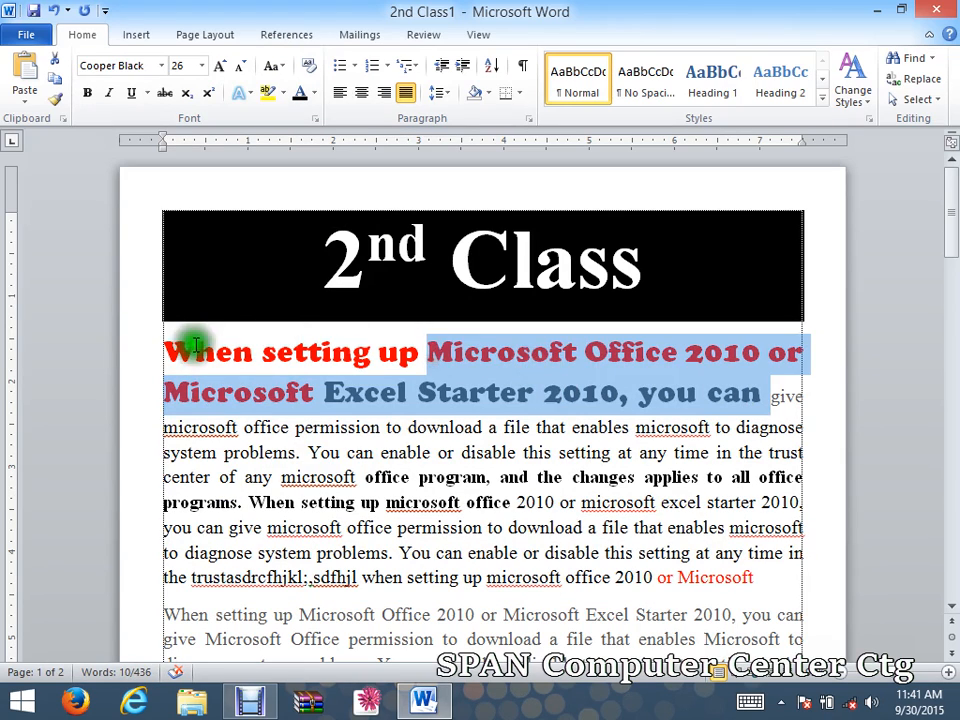
click(162, 348)
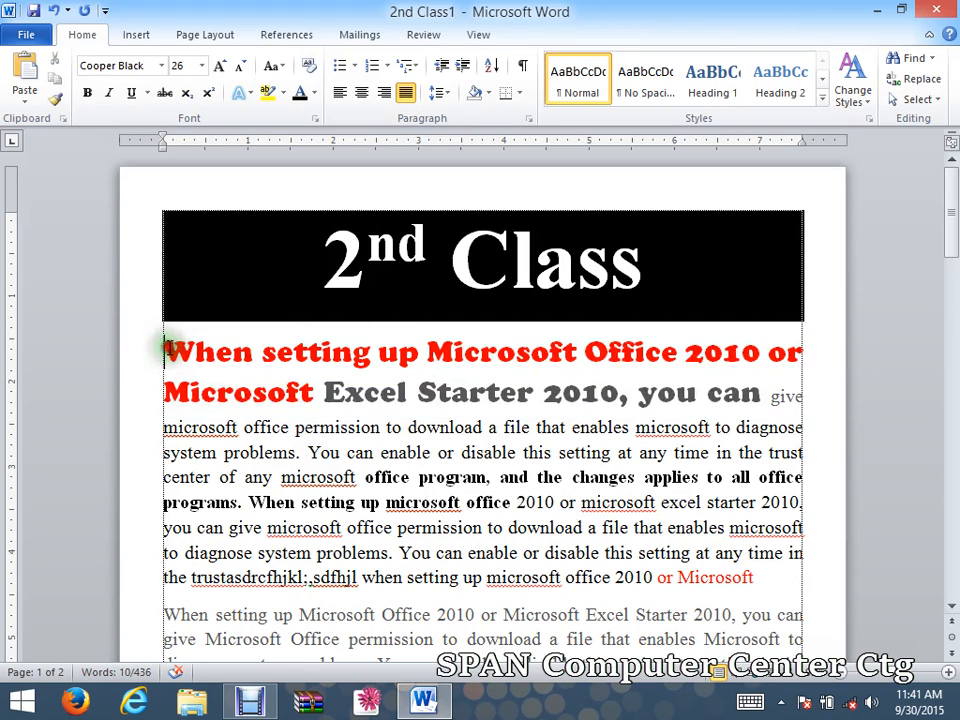
click(800, 396)
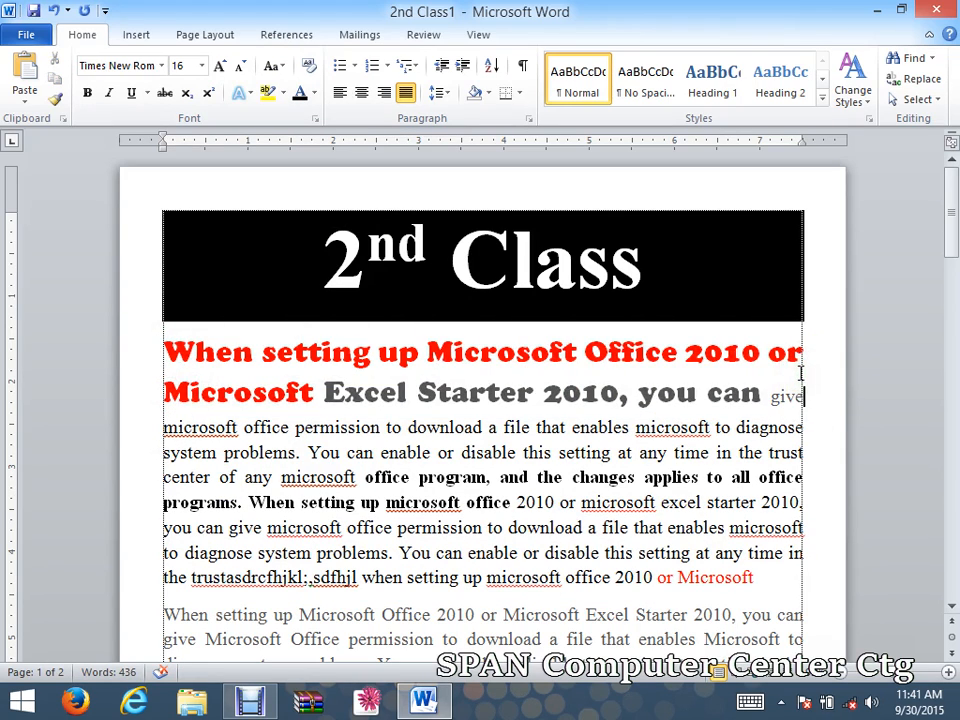
text(.)
Reapply Sentence case to the body paragraph so it starts with 'Microsoft'.
drag(162, 428, 748, 579)
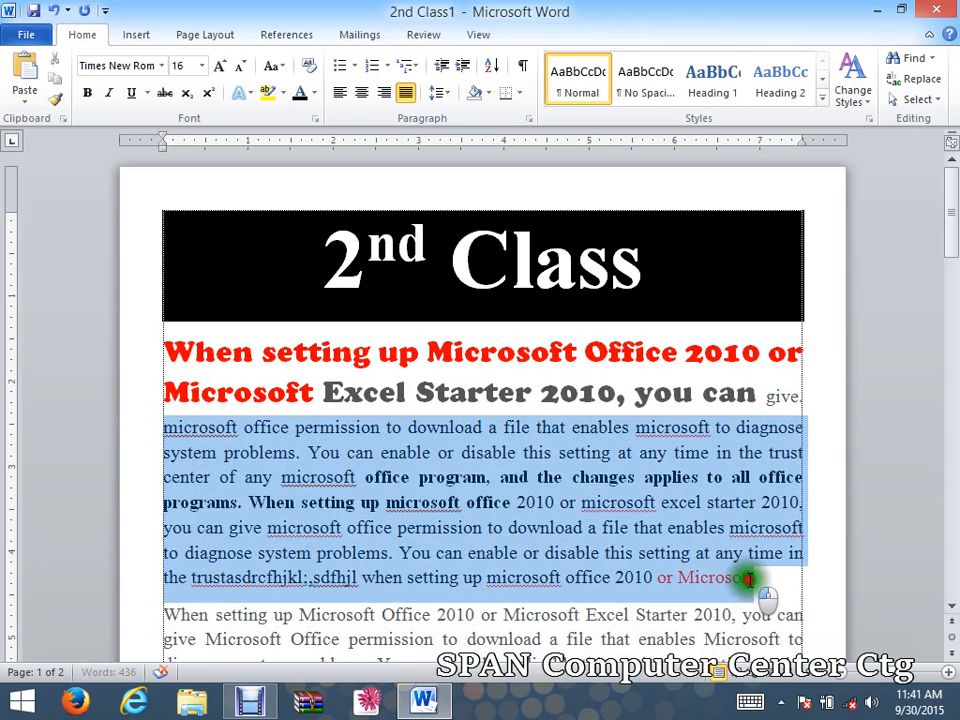
click(271, 65)
click(310, 92)
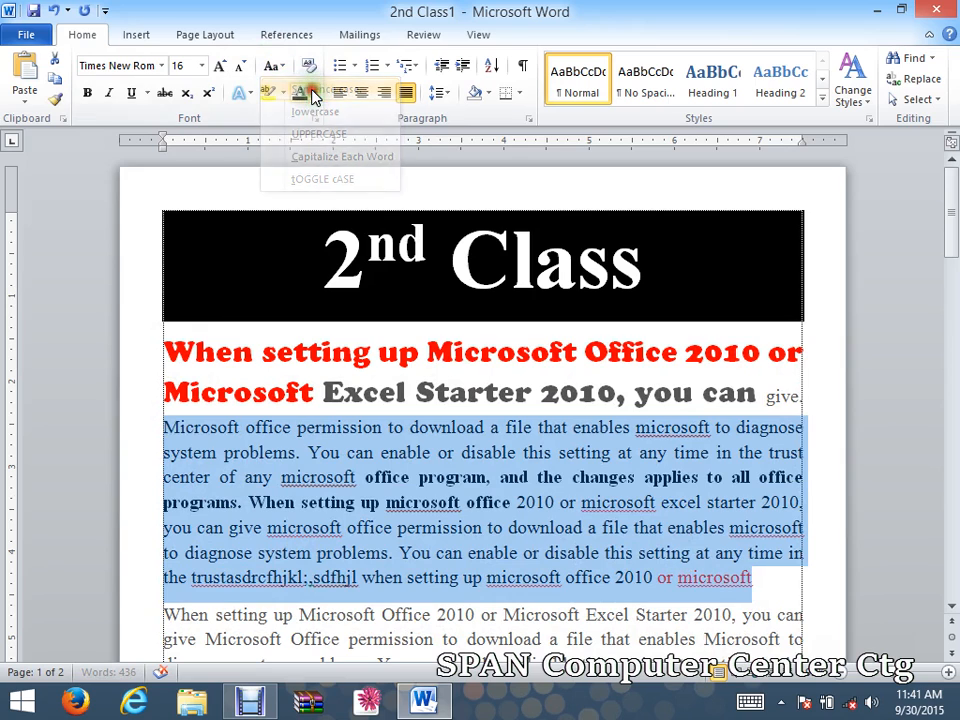
click(278, 452)
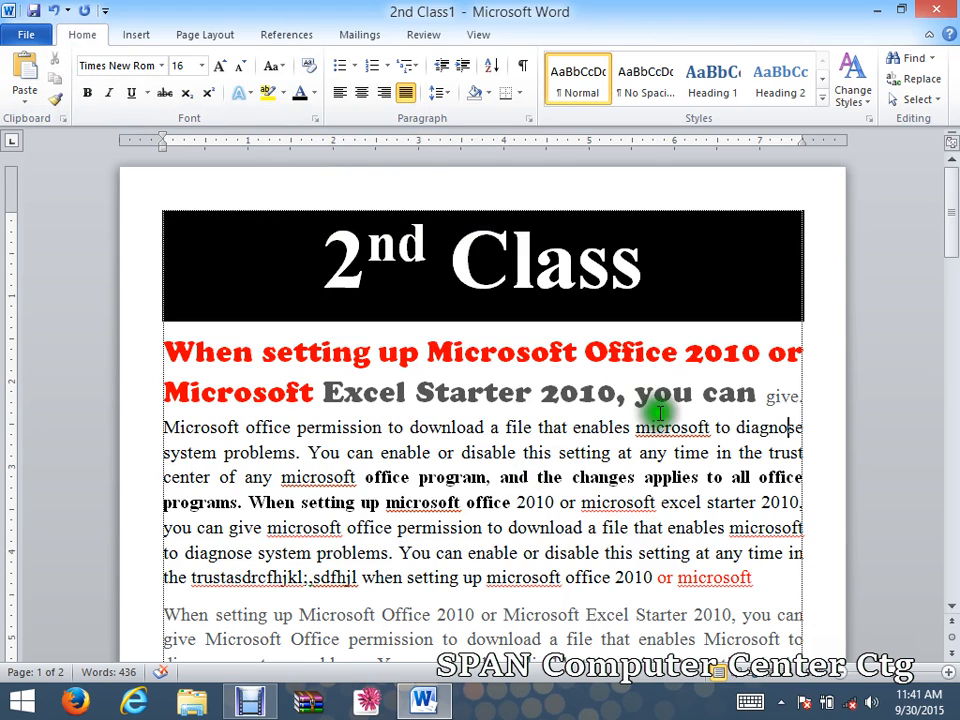
drag(756, 578, 163, 349)
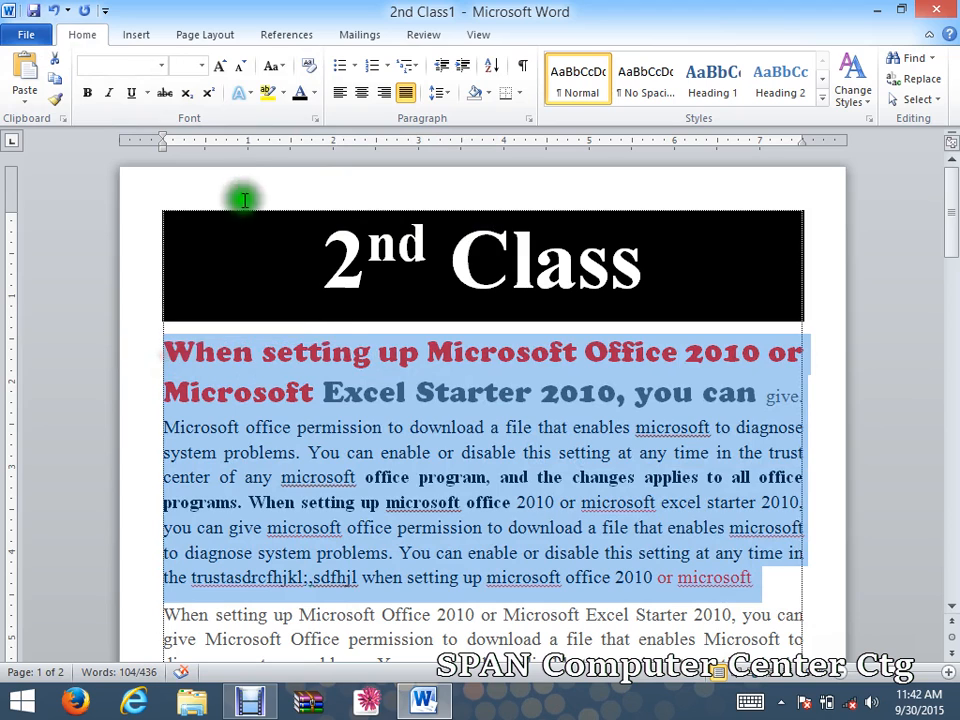
Clear all formatting from the heading and body text, then make it bold at 16 pt.
click(306, 67)
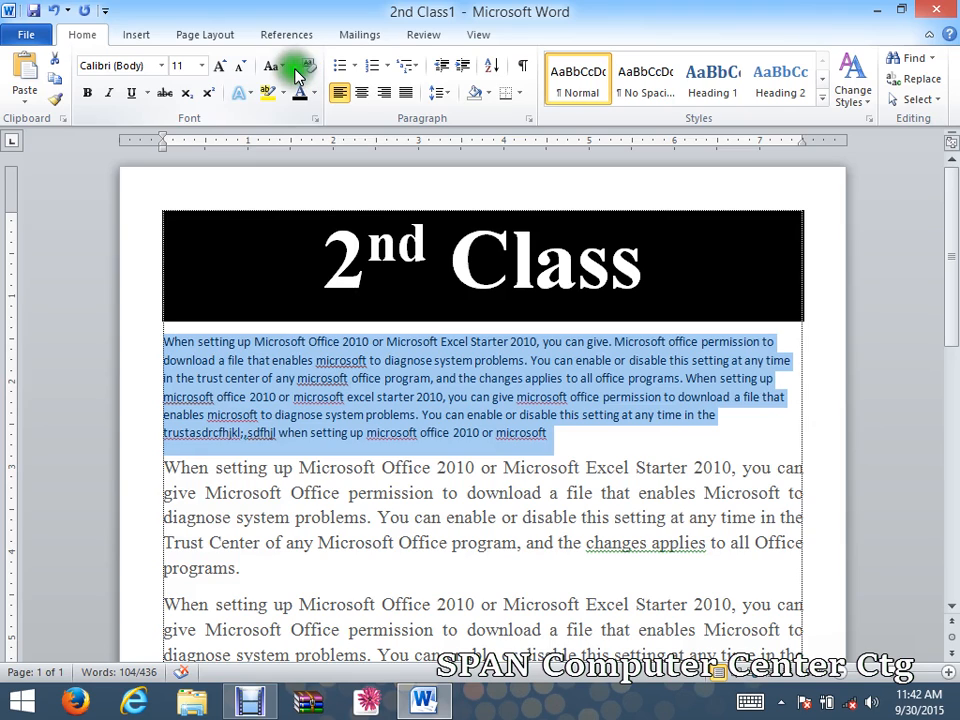
click(552, 424)
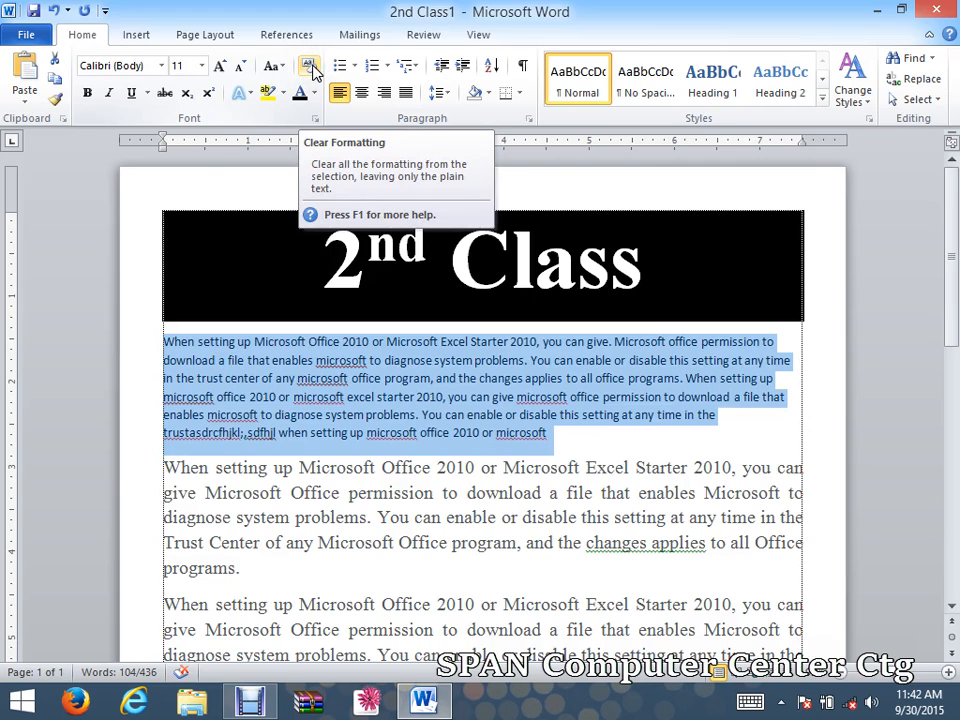
click(87, 94)
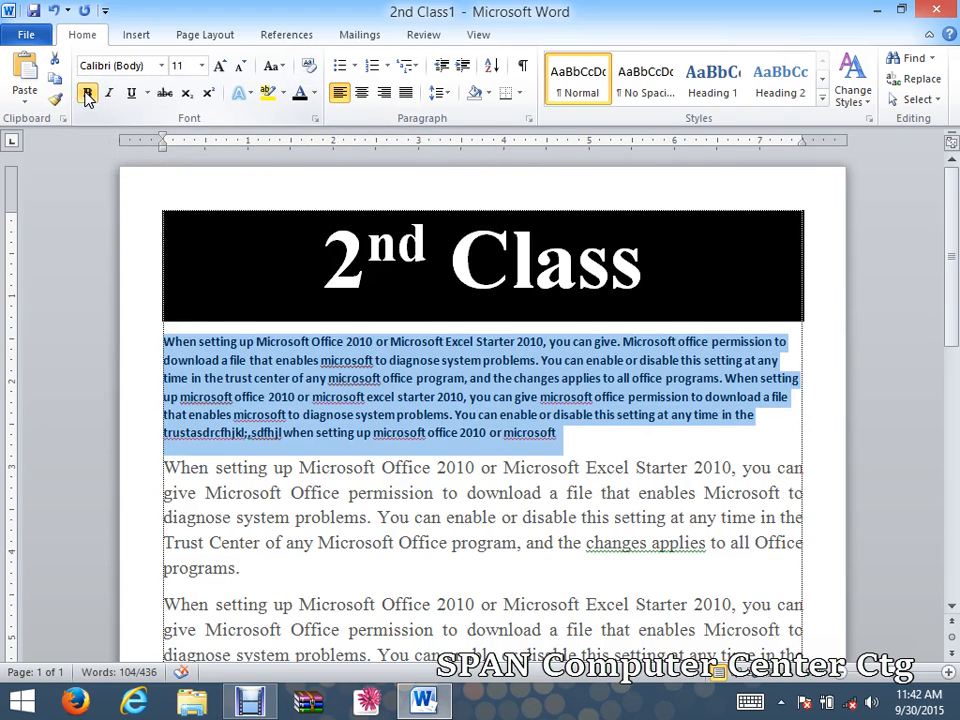
click(215, 66)
click(215, 66)
click(215, 66)
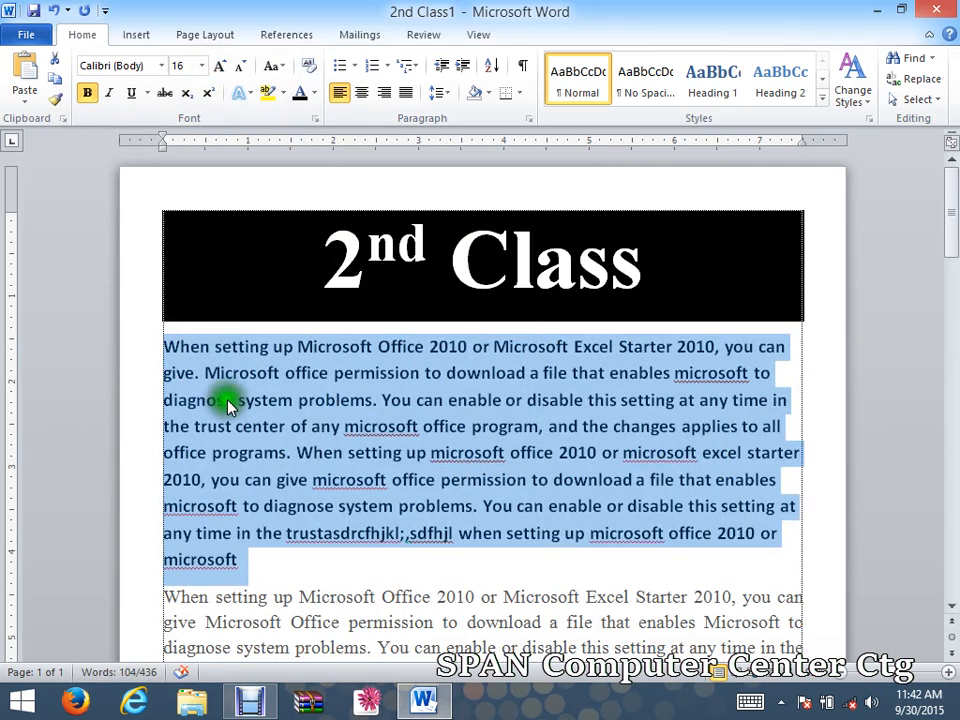
click(162, 66)
Set the paragraph to Times New Roman and try italic, underline and strikethrough on it.
click(190, 194)
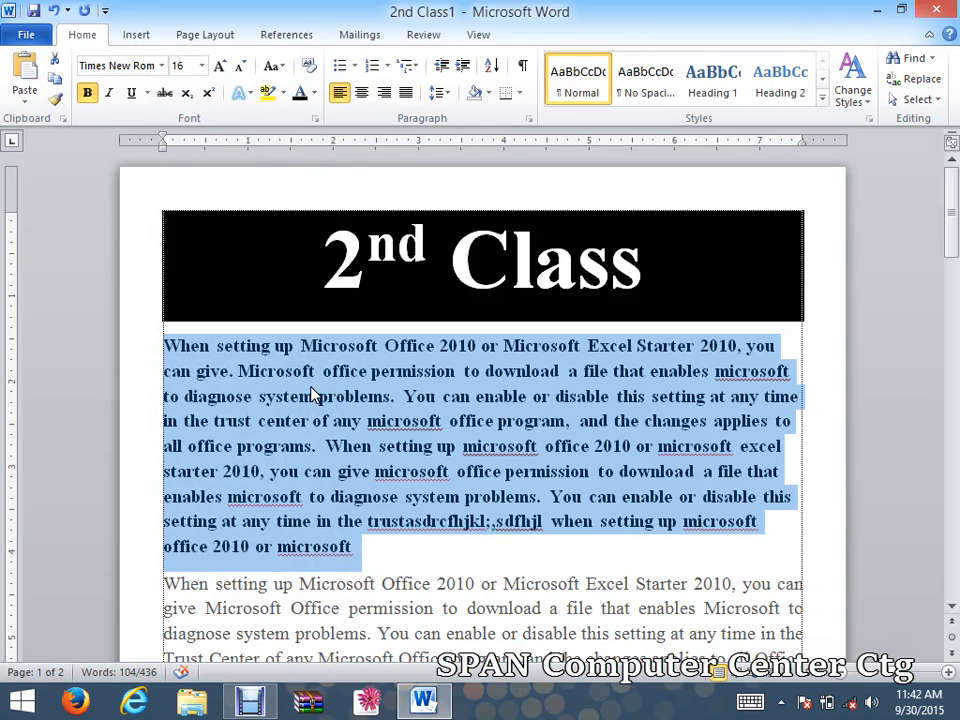
click(107, 94)
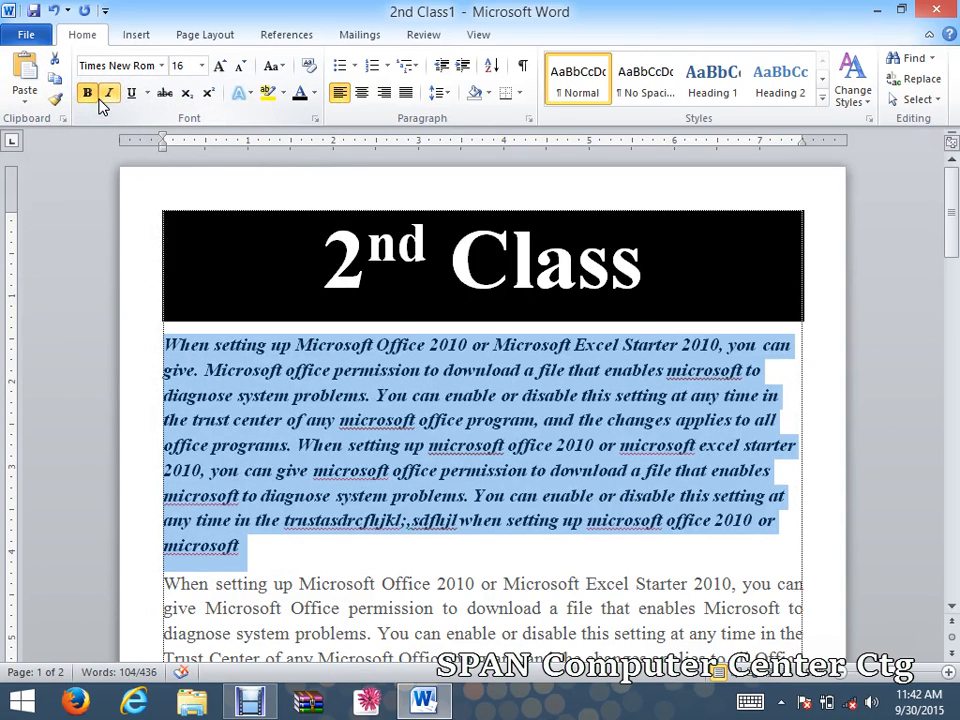
click(128, 95)
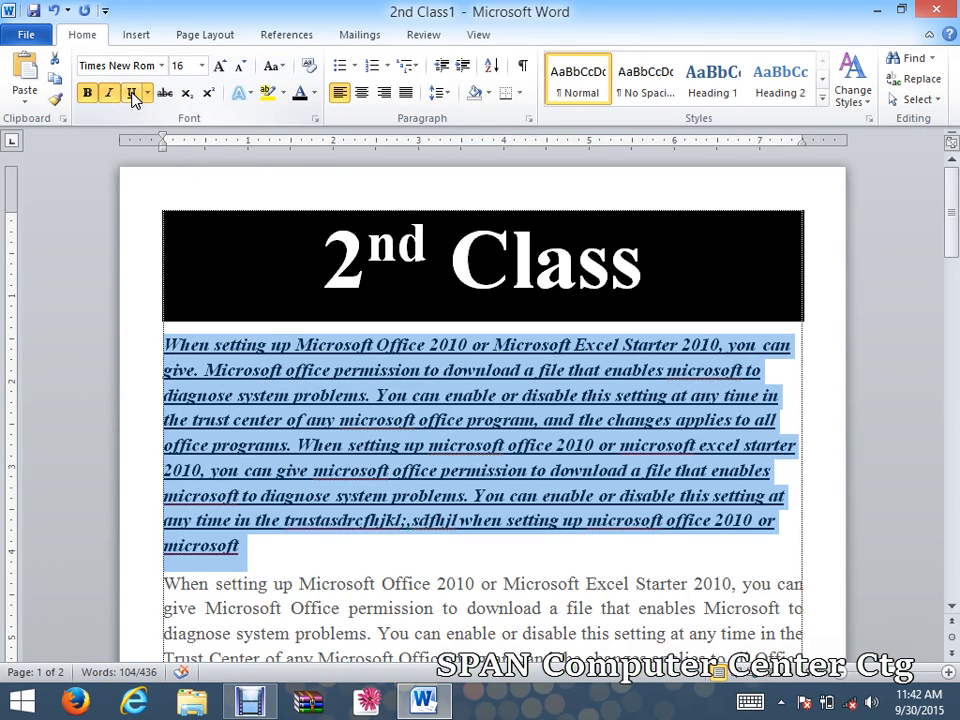
click(158, 95)
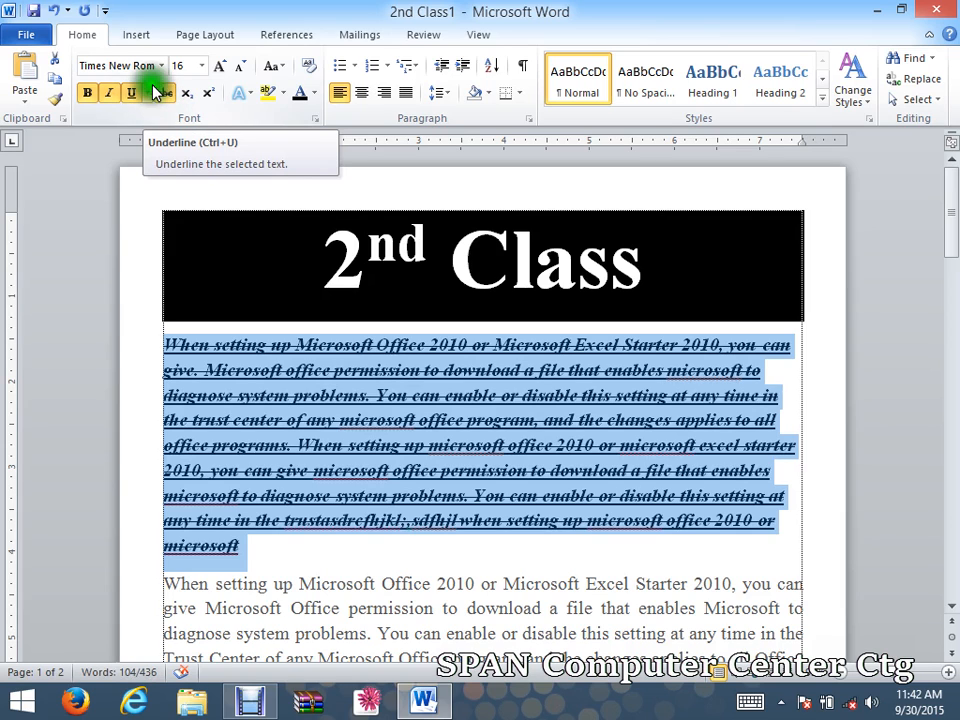
click(163, 93)
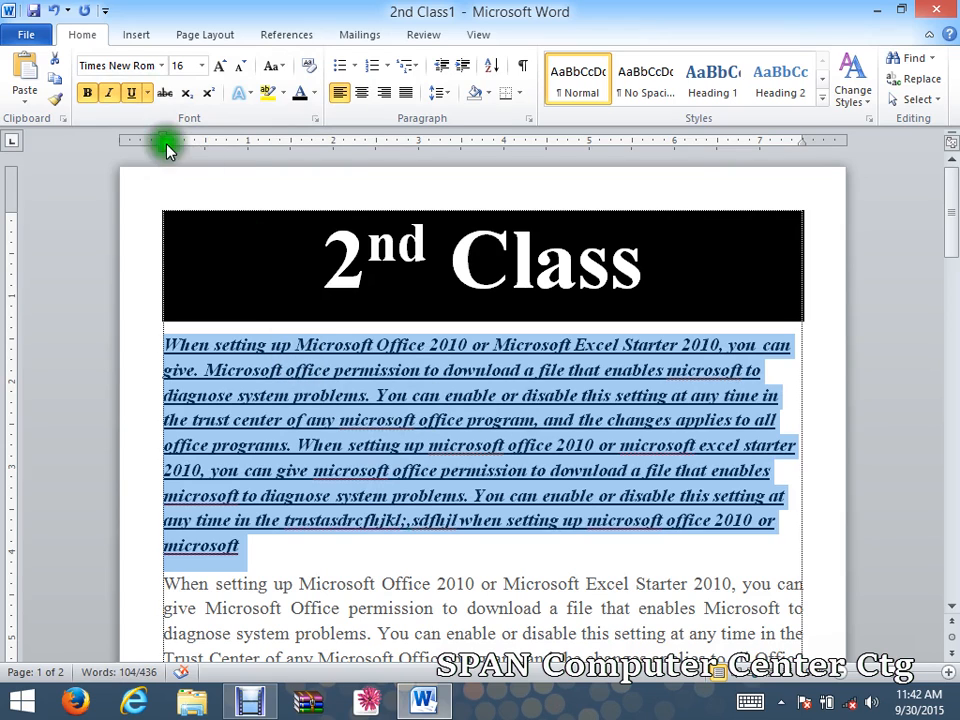
Remove underline, italics, bold and strikethrough, leaving the paragraph plain regular text.
click(135, 92)
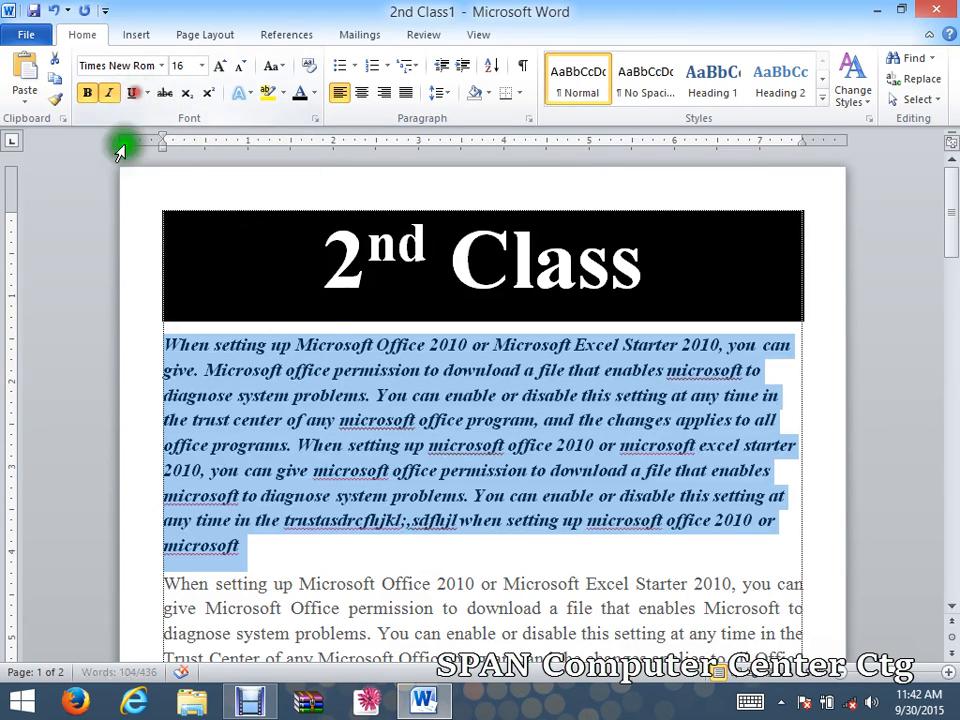
click(113, 93)
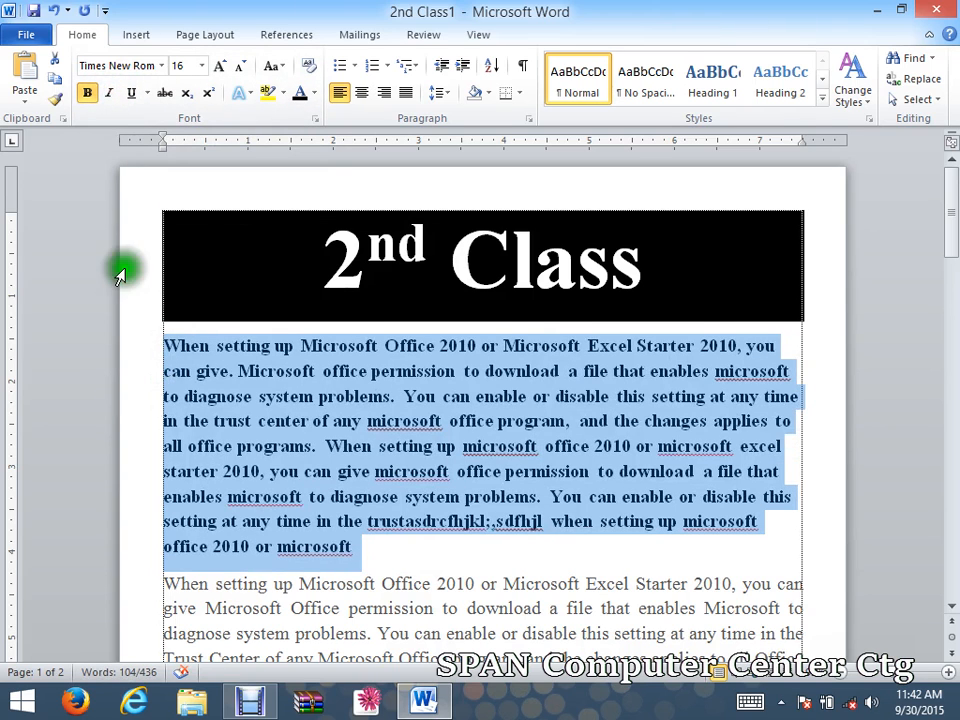
click(88, 93)
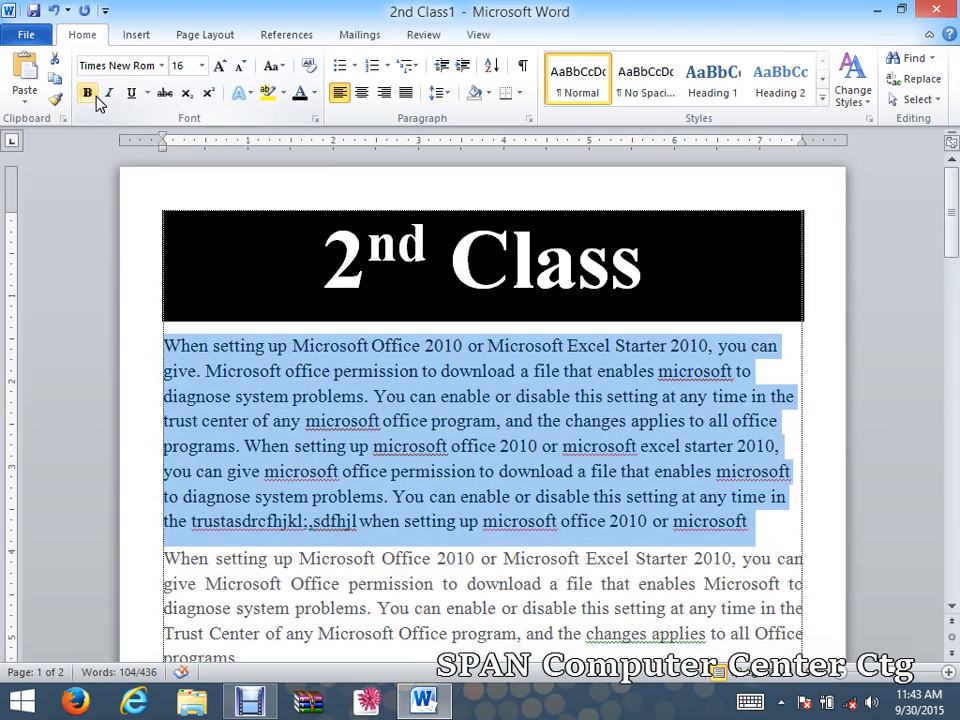
click(147, 93)
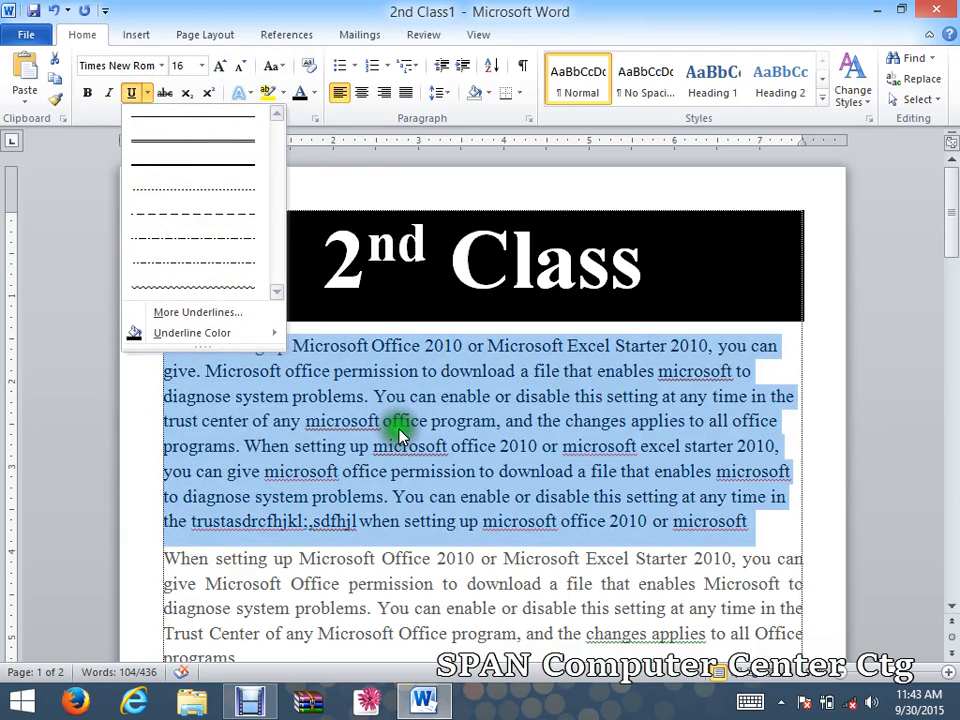
click(165, 93)
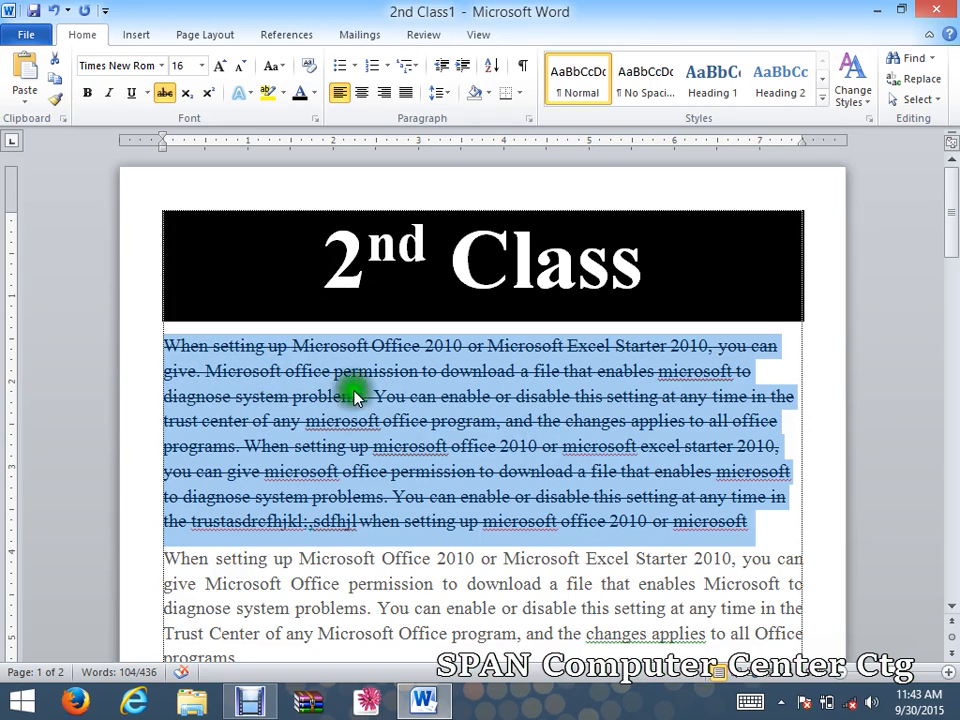
click(165, 92)
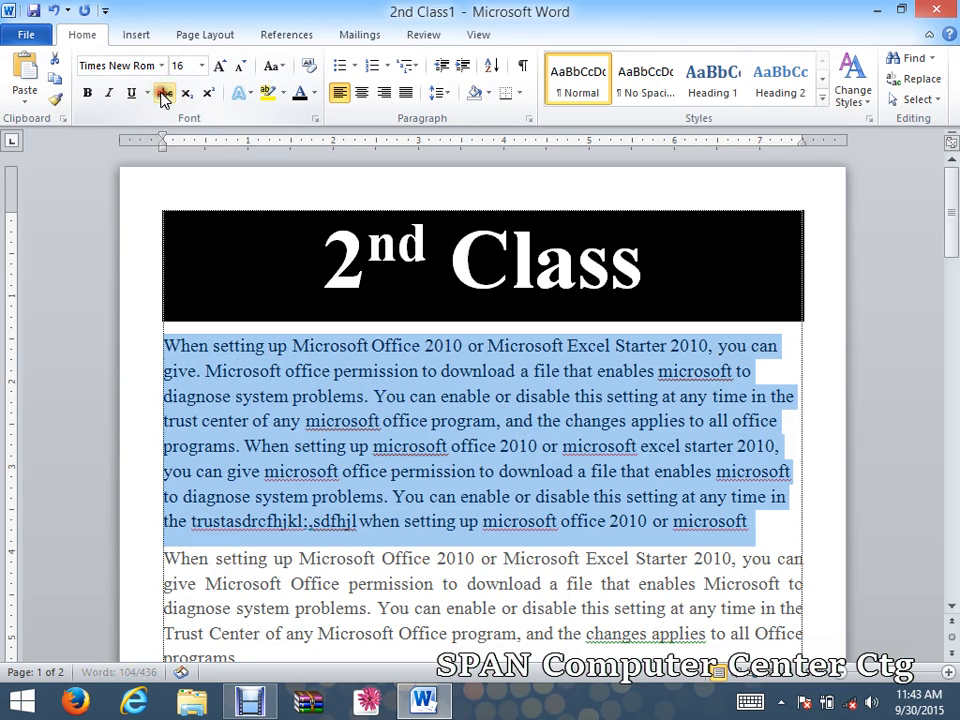
click(749, 545)
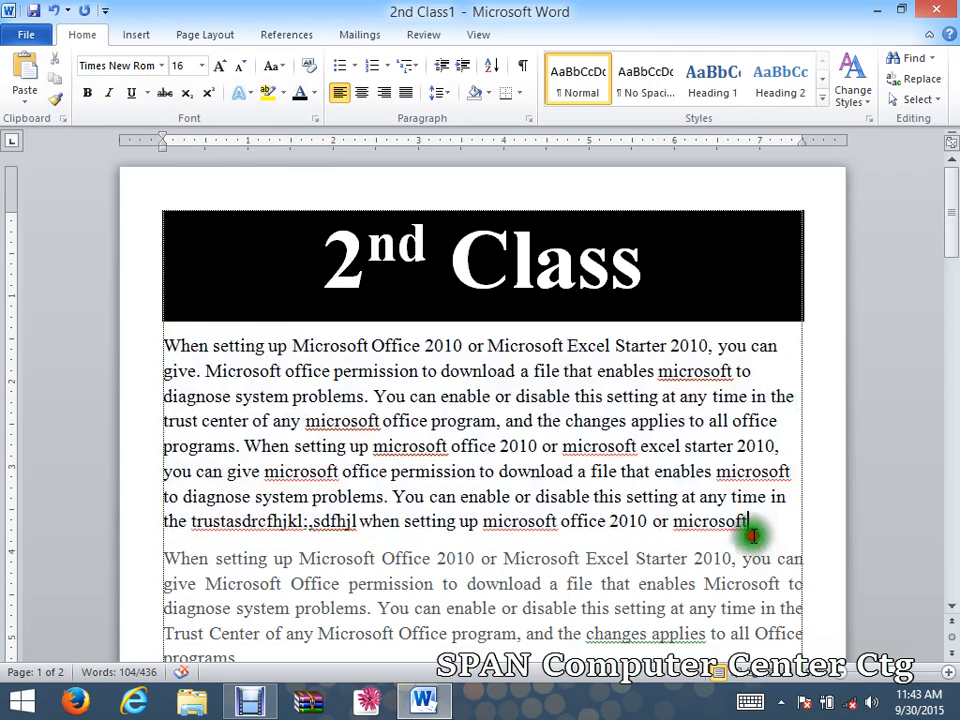
Insert two blank lines above the paragraph and type the line 'a2+2ab+b2 O2 H2'.
click(165, 340)
key(Return)
key(Return)
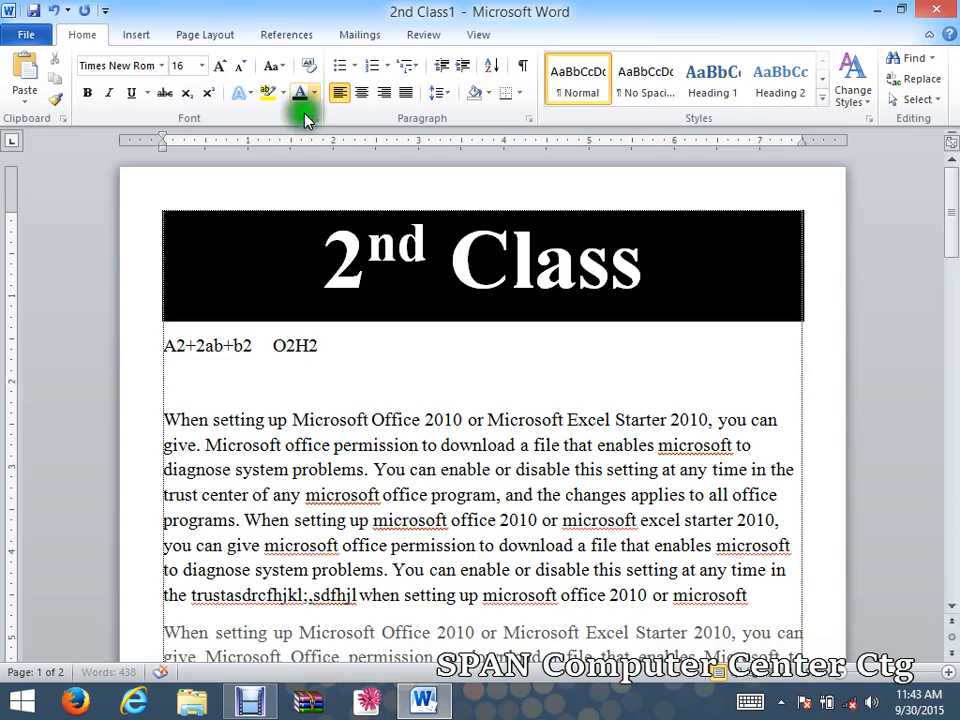
click(293, 344)
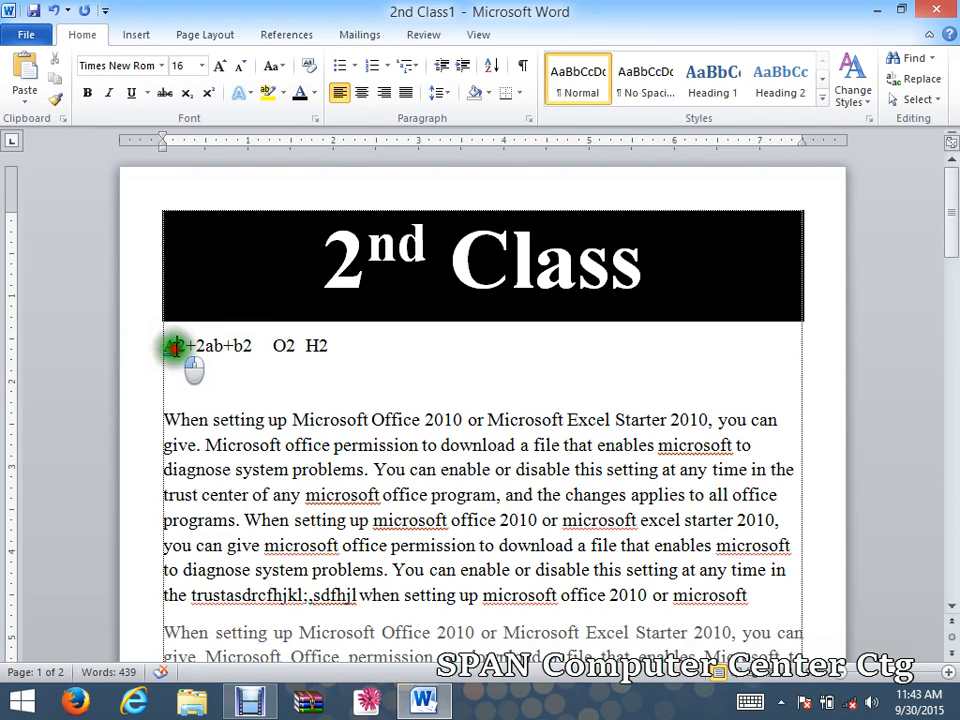
drag(171, 347, 155, 347)
text(a)
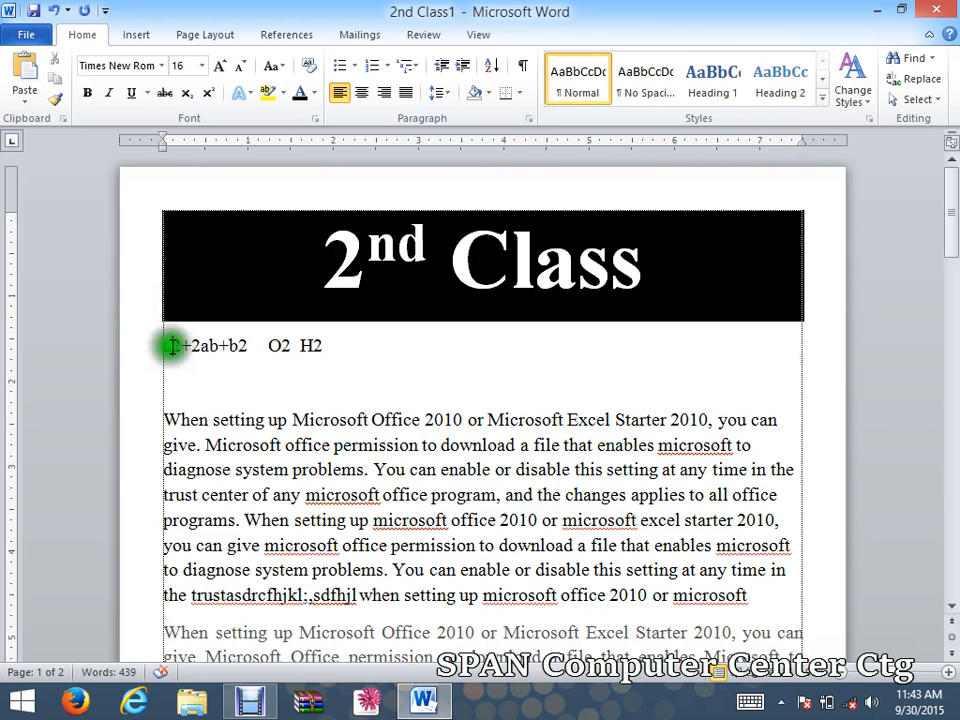
Resize the formula line to 48 pt using Grow Font and Shrink Font.
drag(391, 366, 171, 345)
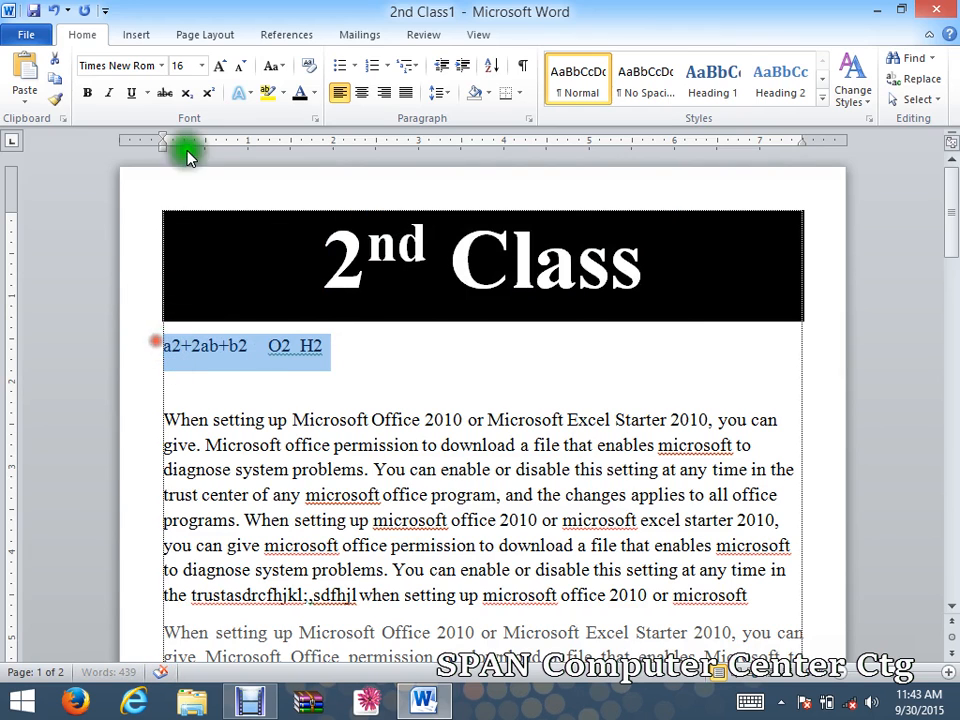
click(220, 68)
click(220, 68)
click(220, 68)
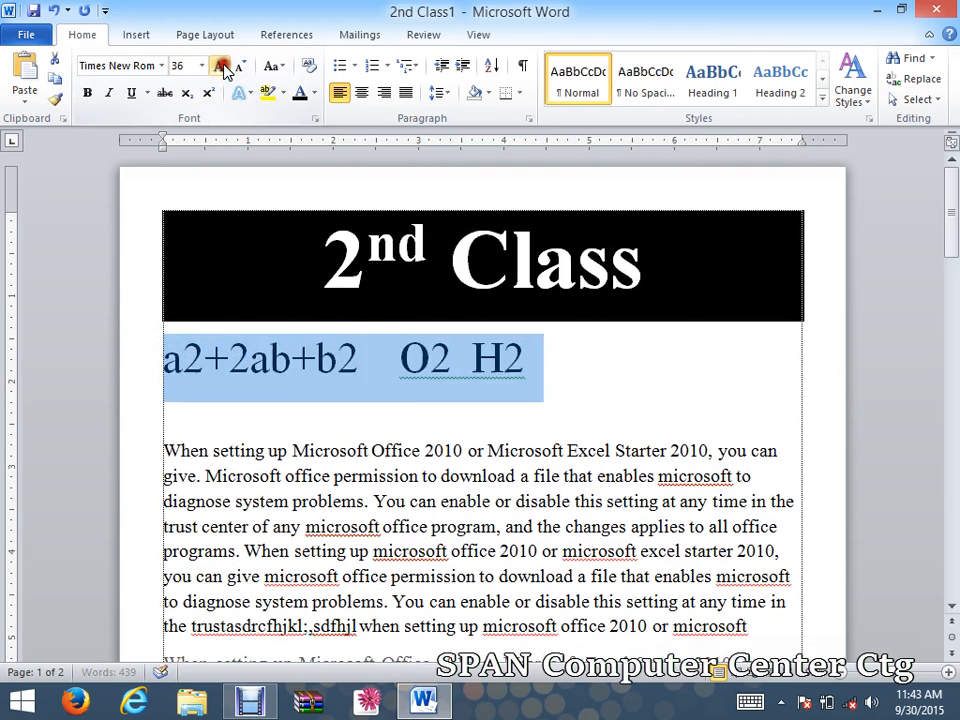
click(221, 67)
click(238, 66)
click(321, 418)
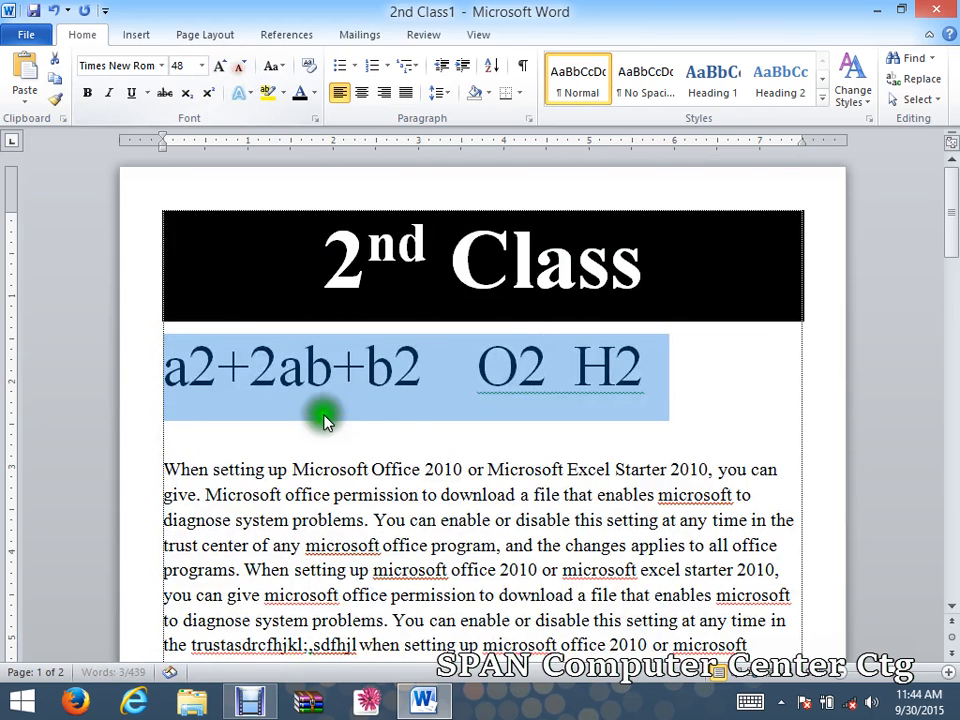
click(189, 381)
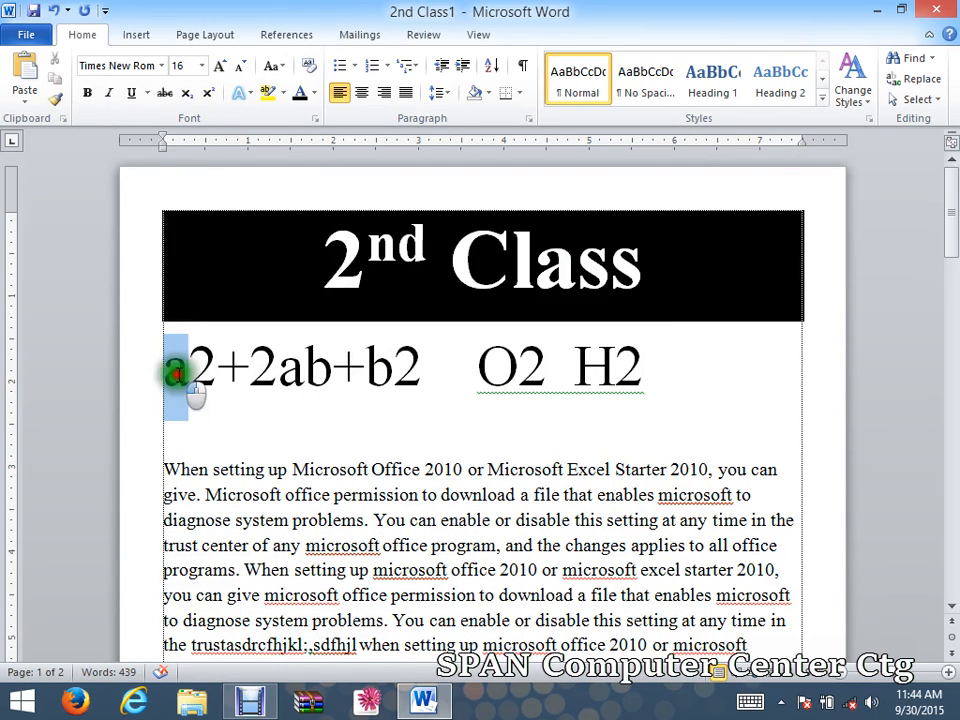
drag(171, 369, 400, 376)
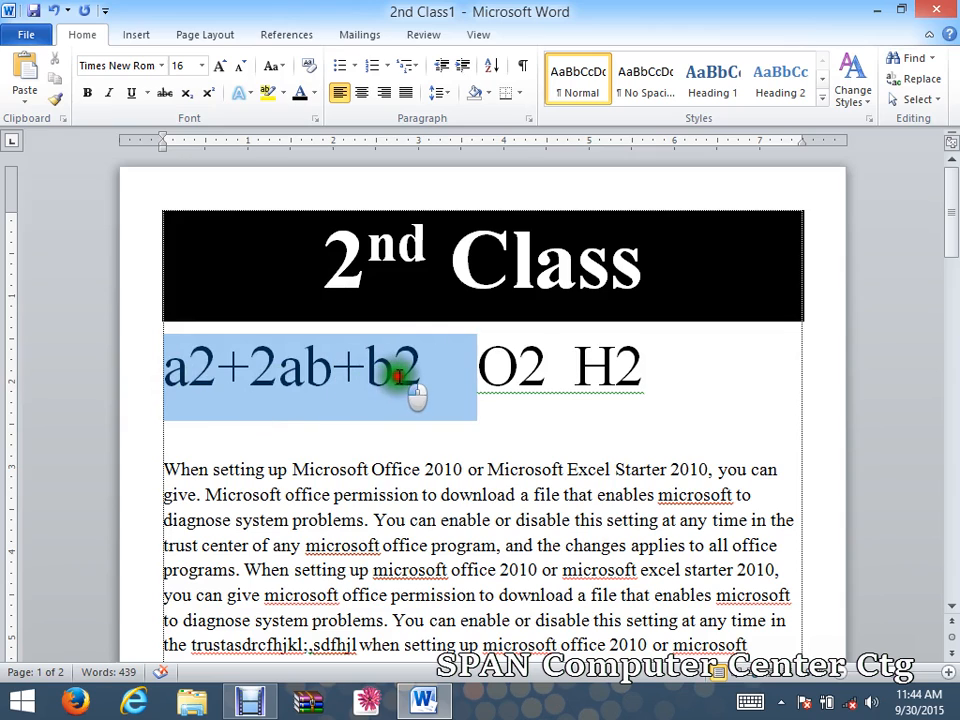
Superscript the 2s after a and b in a2+2ab+b2.
click(391, 390)
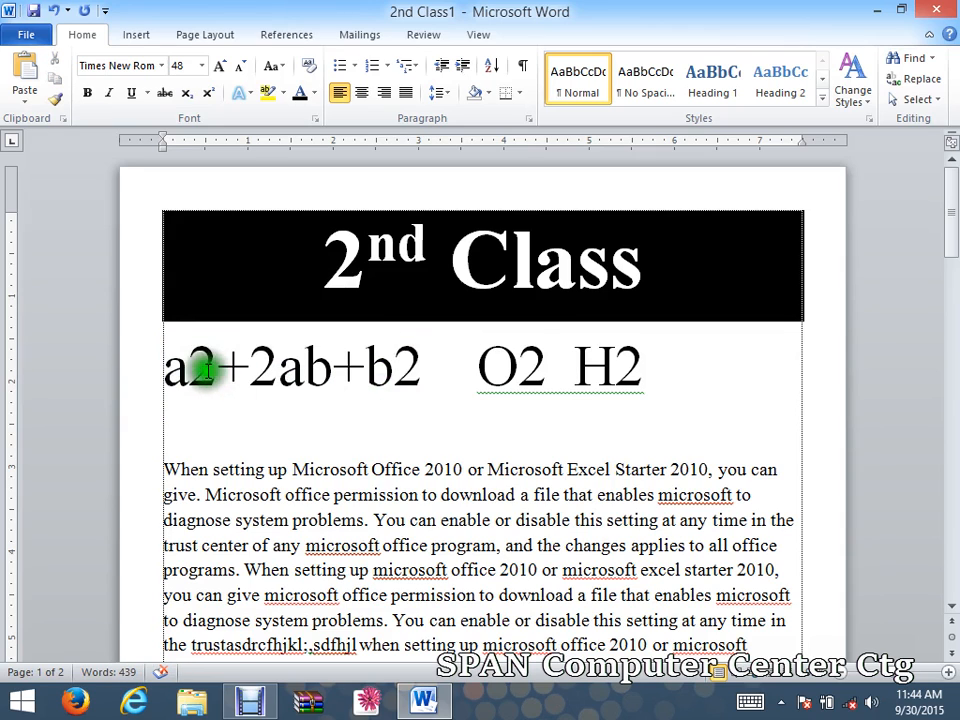
drag(190, 368, 210, 386)
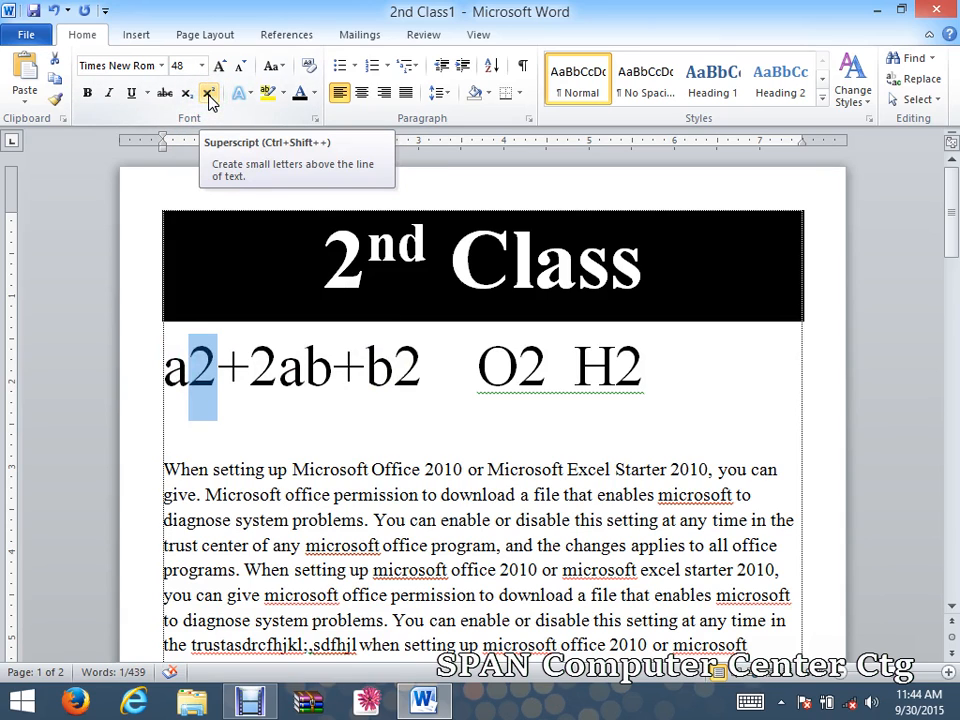
click(209, 95)
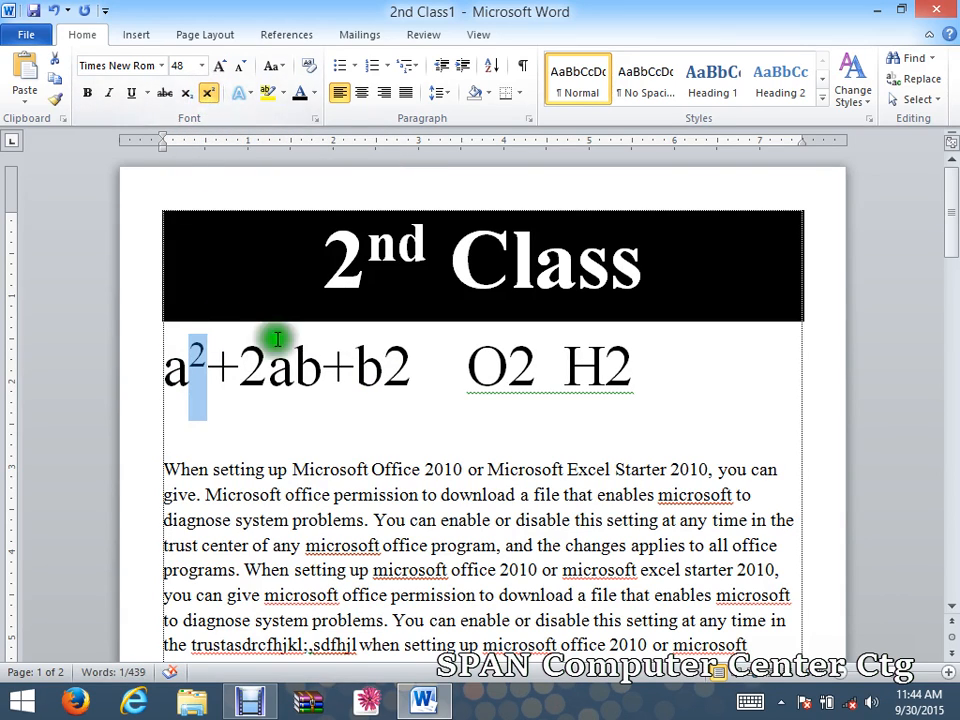
drag(381, 372, 412, 400)
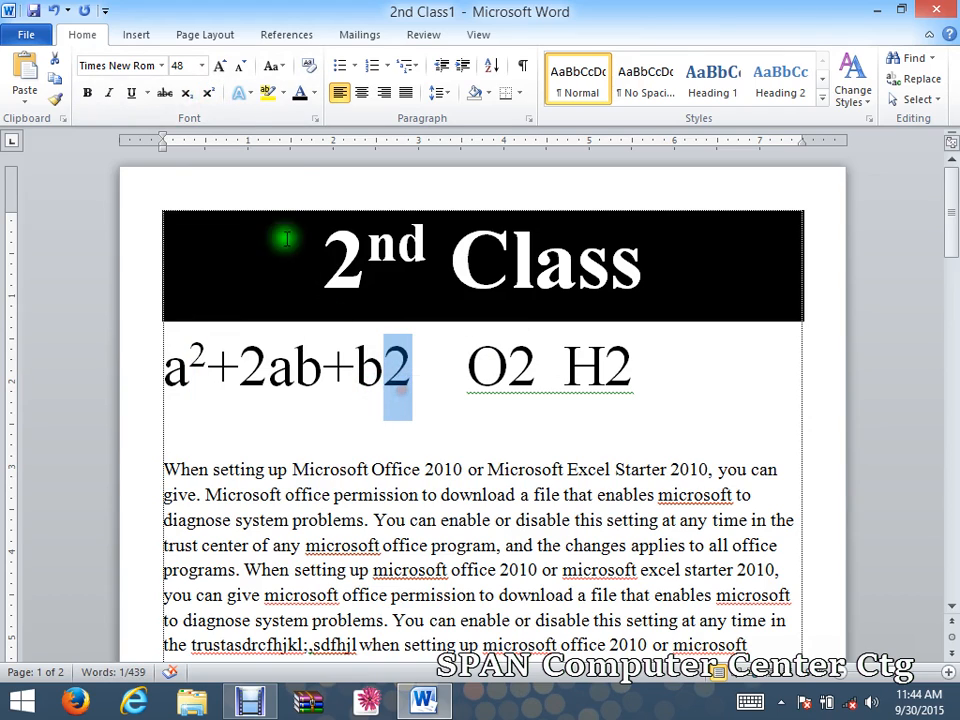
click(208, 95)
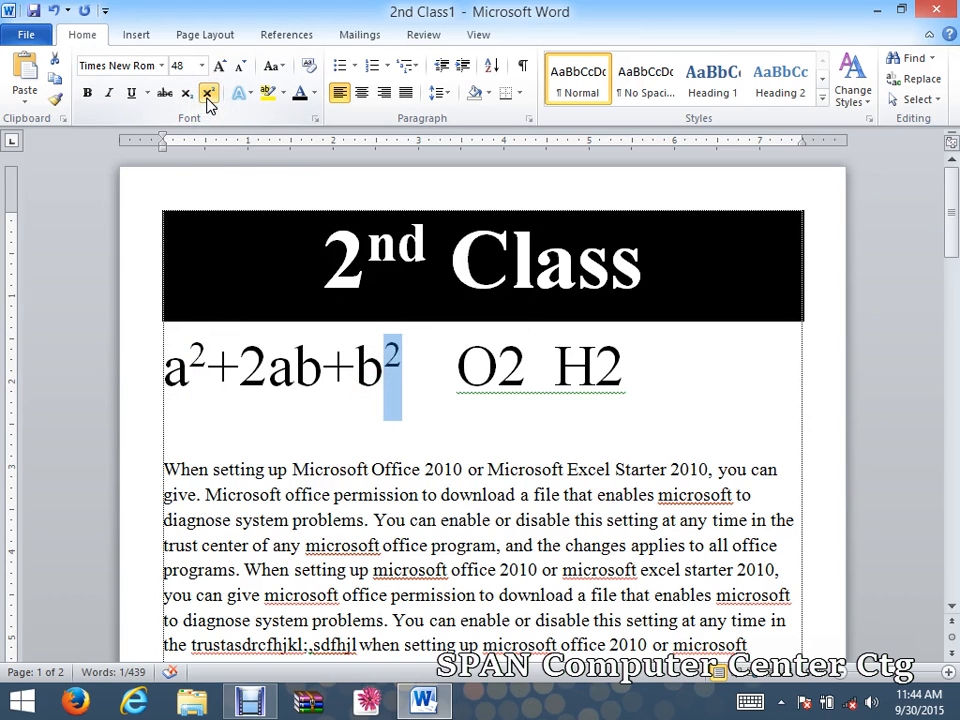
click(430, 352)
Subscript the 2s in O2 and H2.
drag(511, 372, 499, 372)
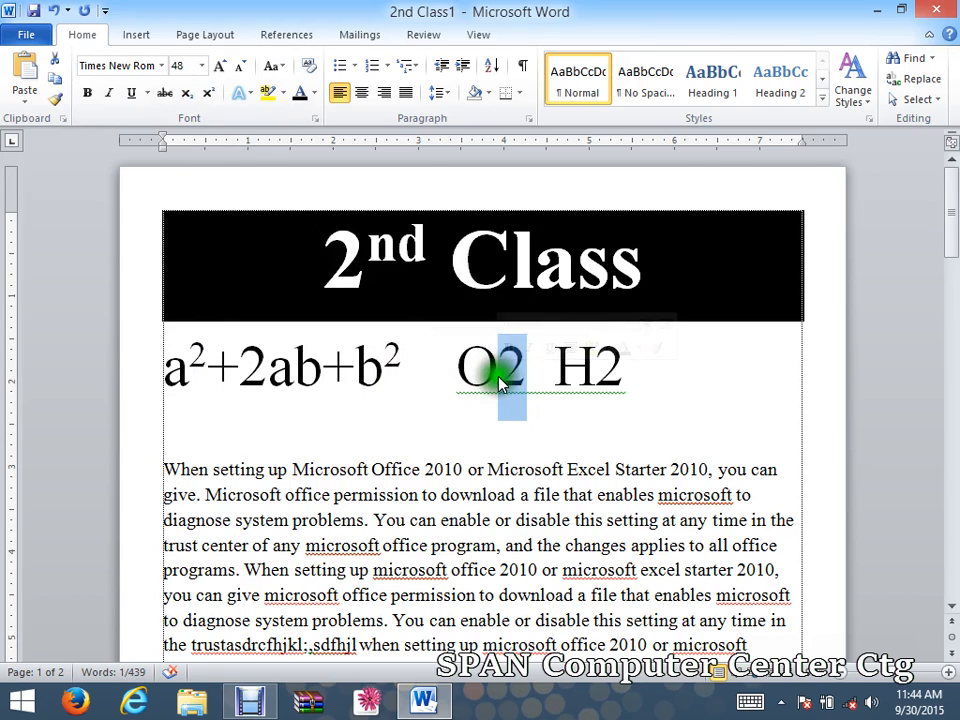
click(186, 100)
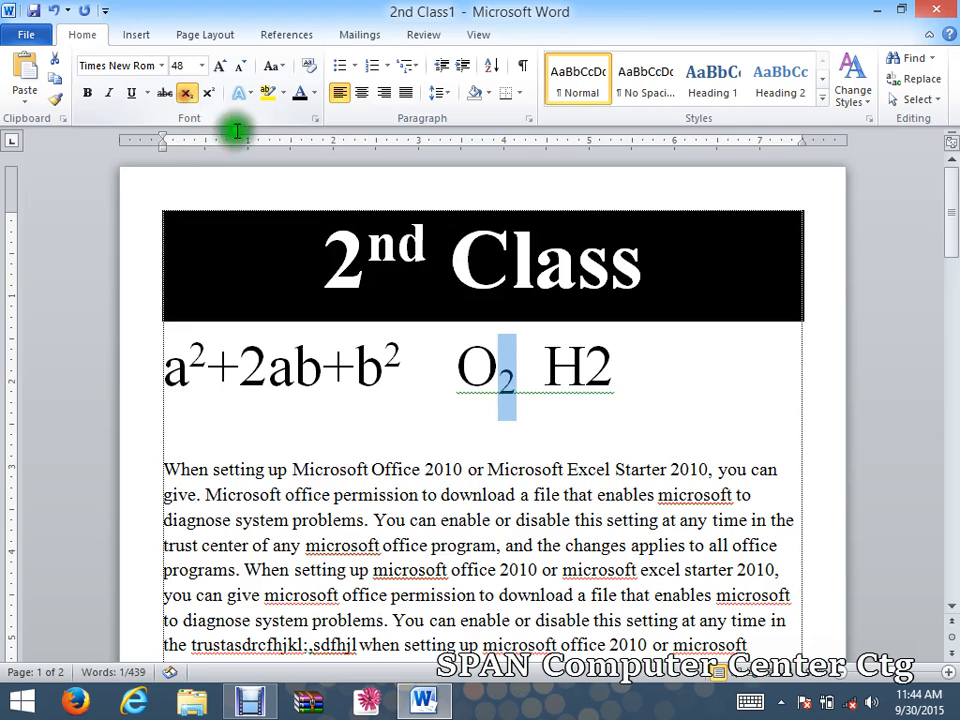
click(593, 395)
drag(593, 395, 607, 402)
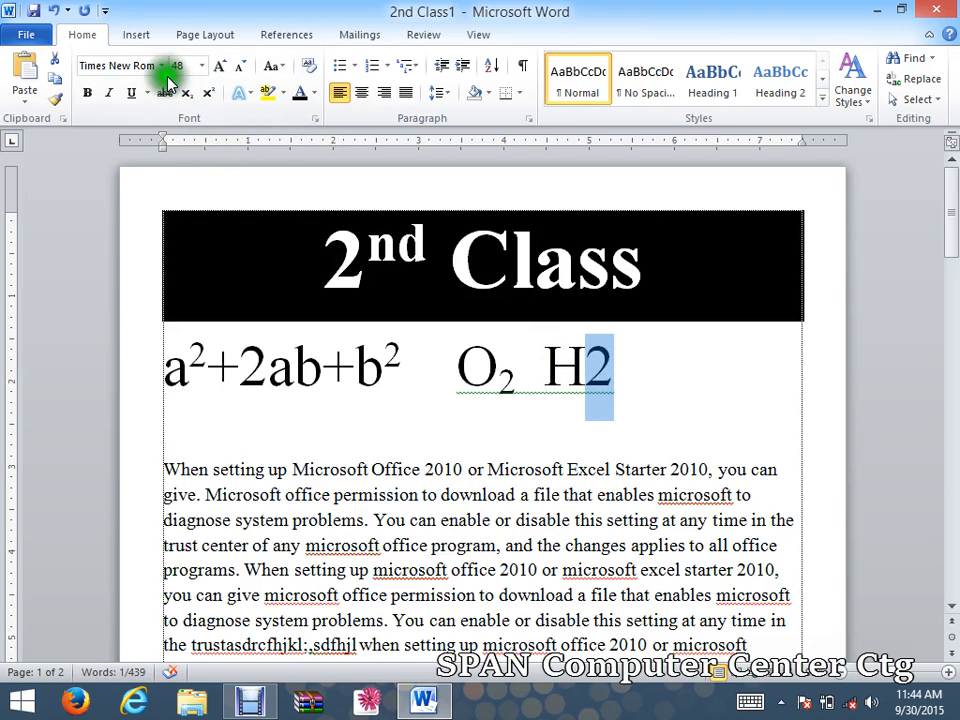
click(195, 104)
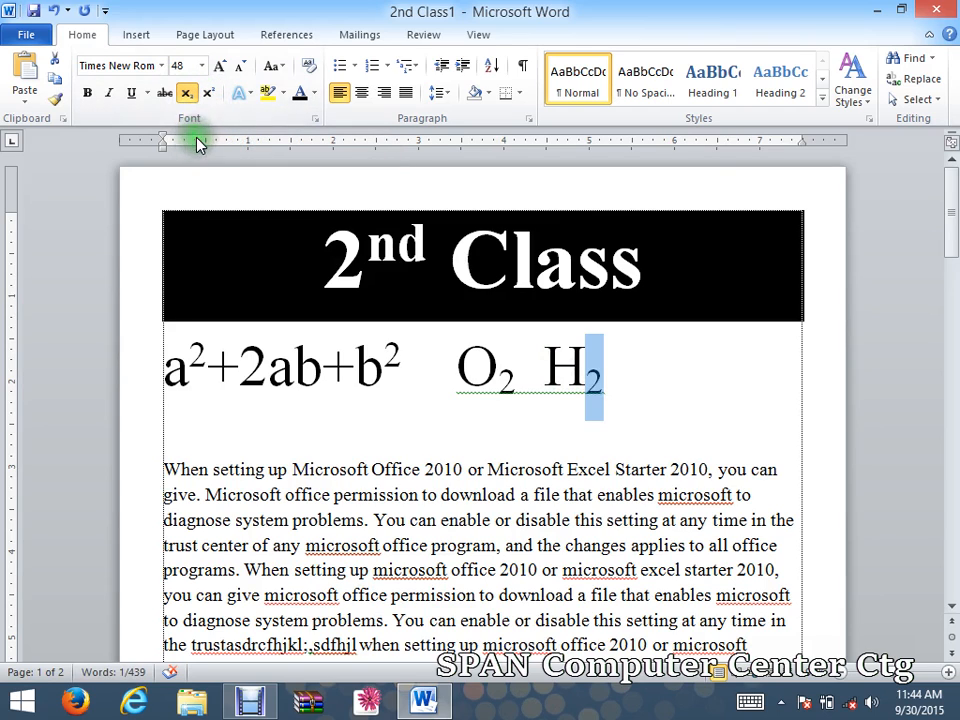
click(536, 418)
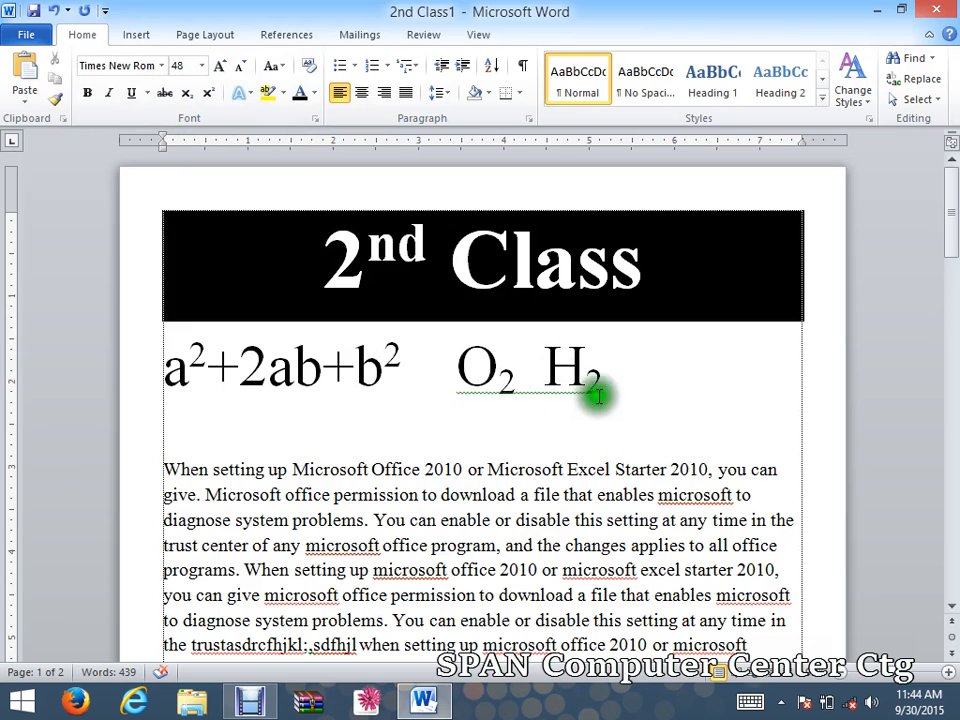
Apply the pink gradient text effect to the '2nd Class' heading.
drag(658, 266, 340, 225)
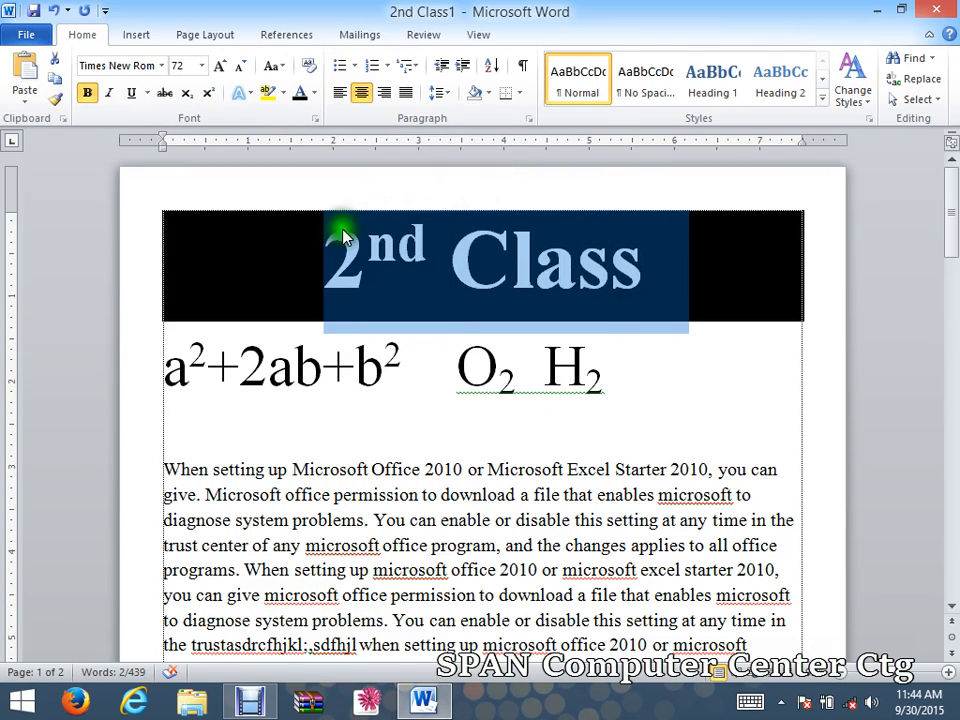
click(248, 96)
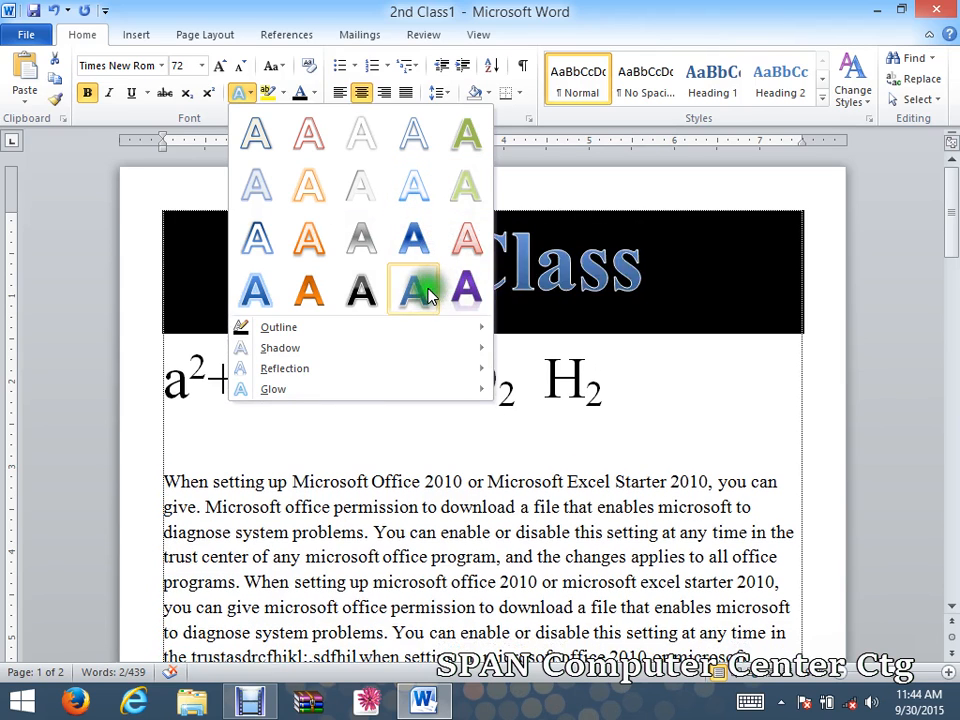
click(466, 237)
click(495, 446)
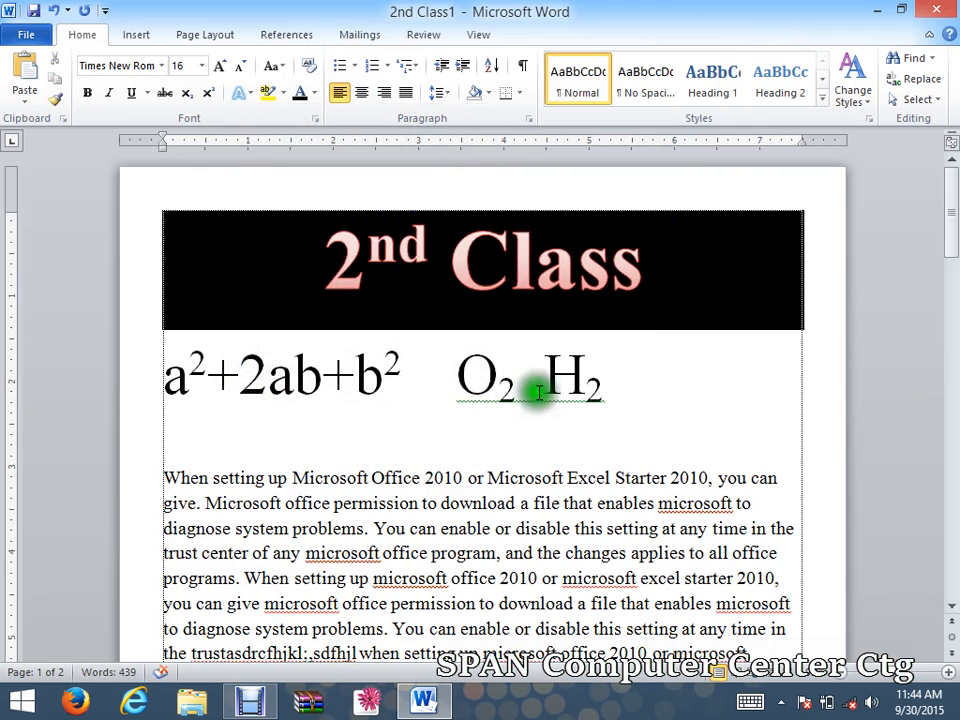
click(543, 432)
click(580, 415)
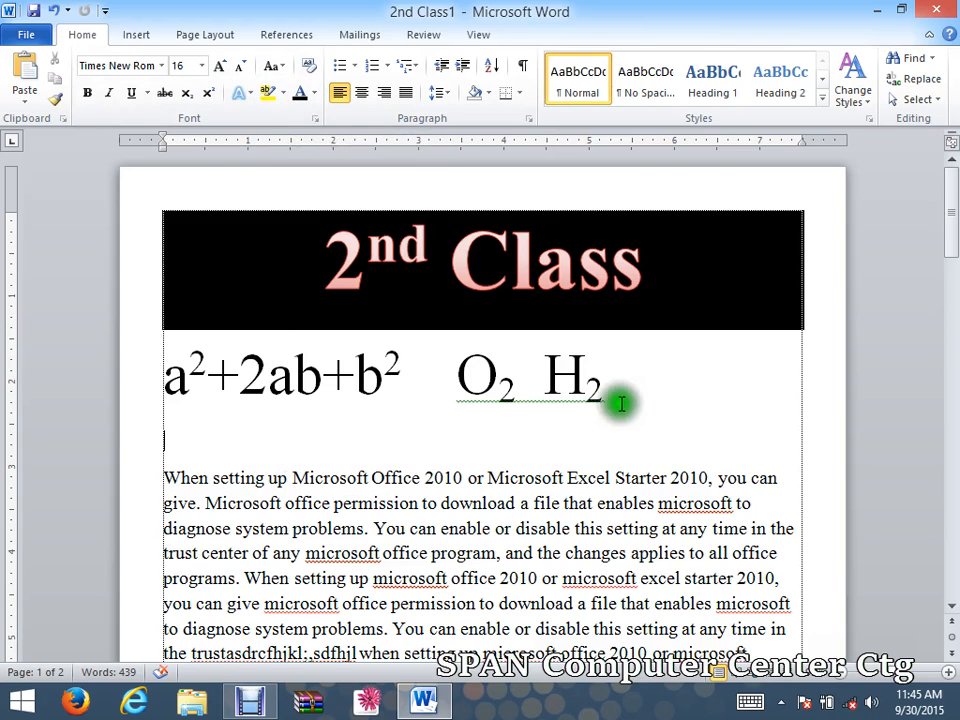
drag(604, 390, 176, 381)
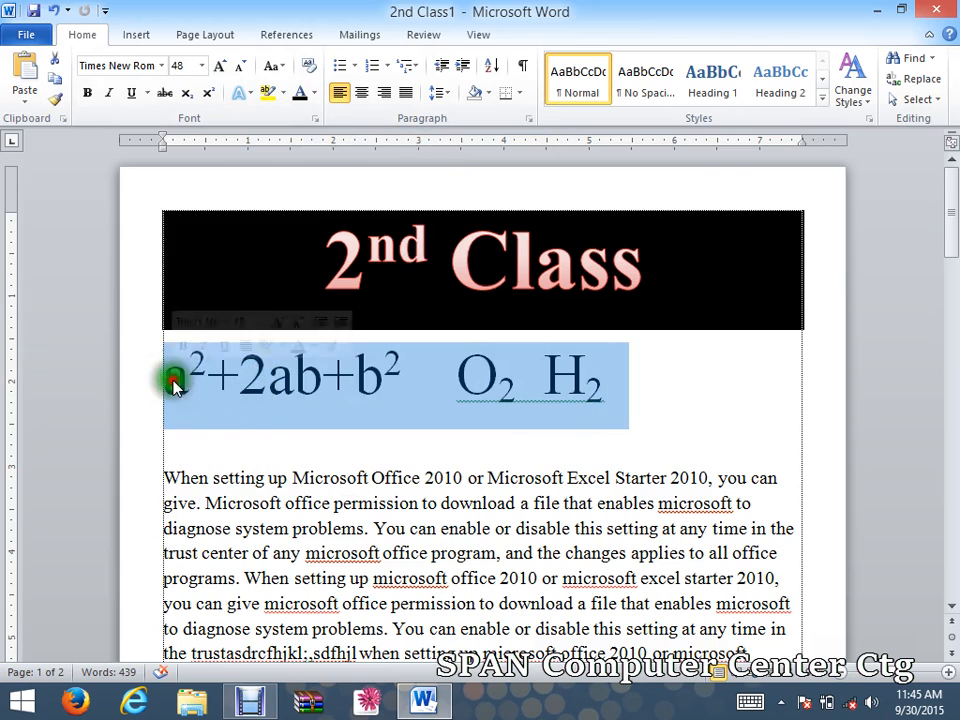
click(186, 461)
drag(176, 480, 421, 490)
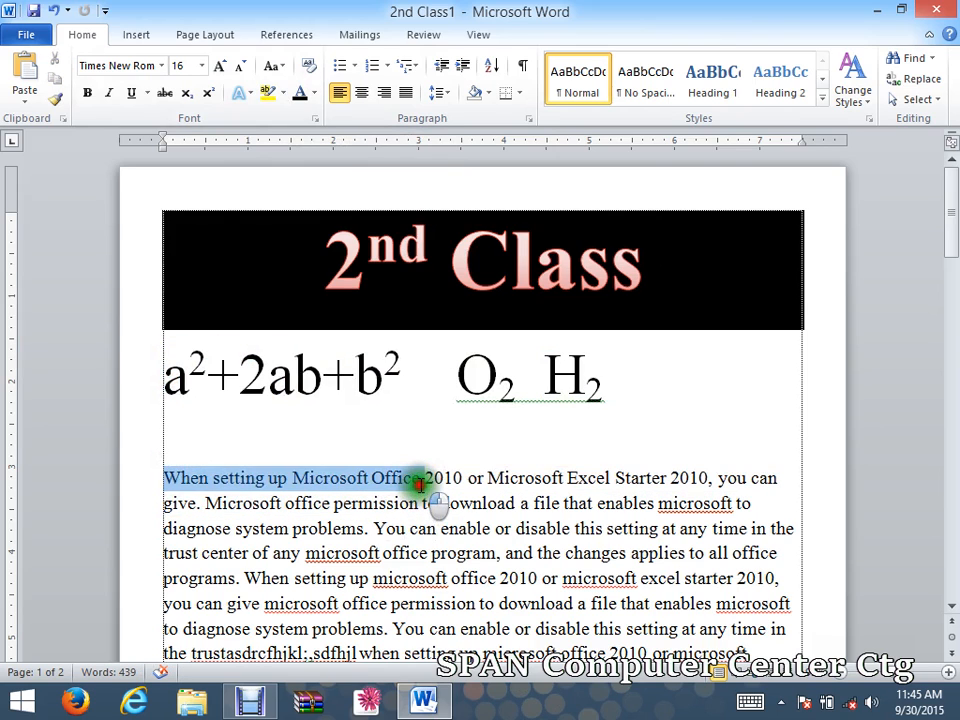
click(420, 480)
drag(296, 477, 392, 480)
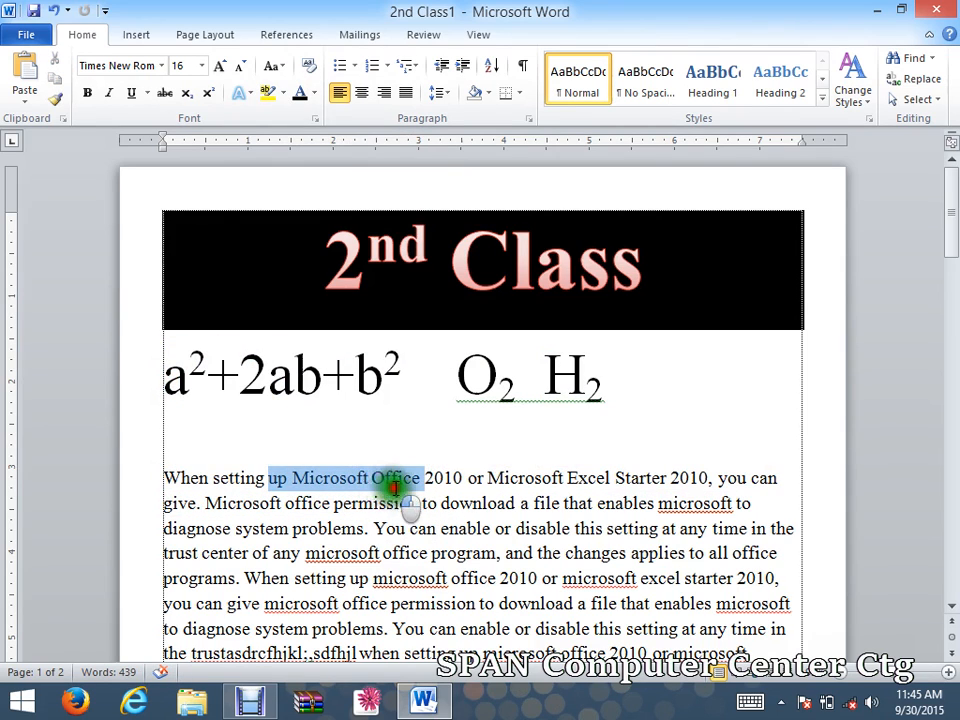
click(381, 505)
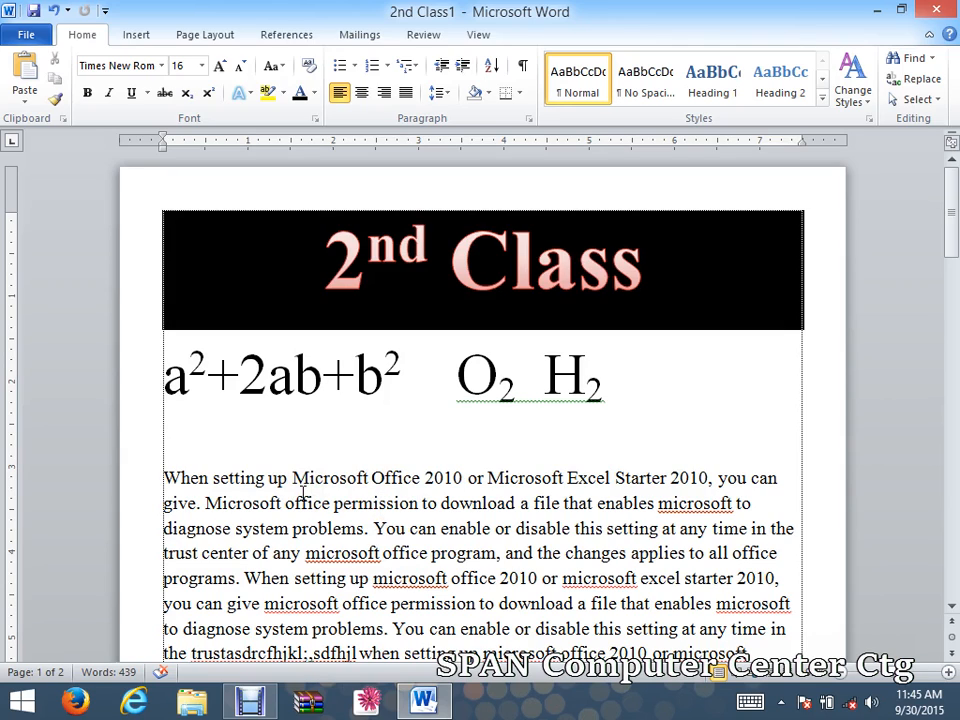
click(284, 93)
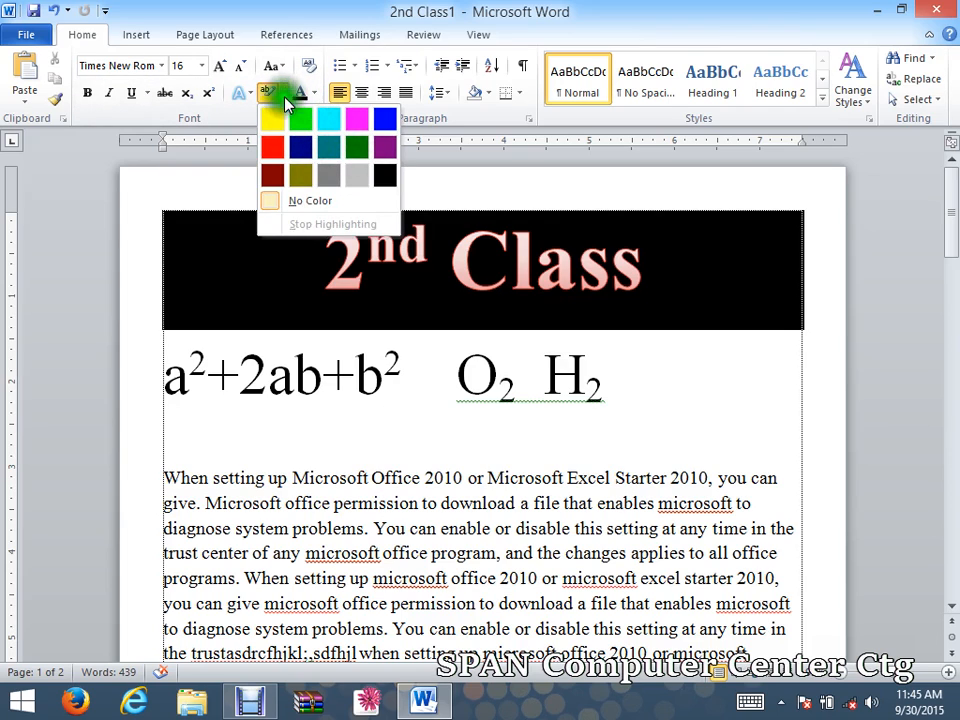
click(332, 122)
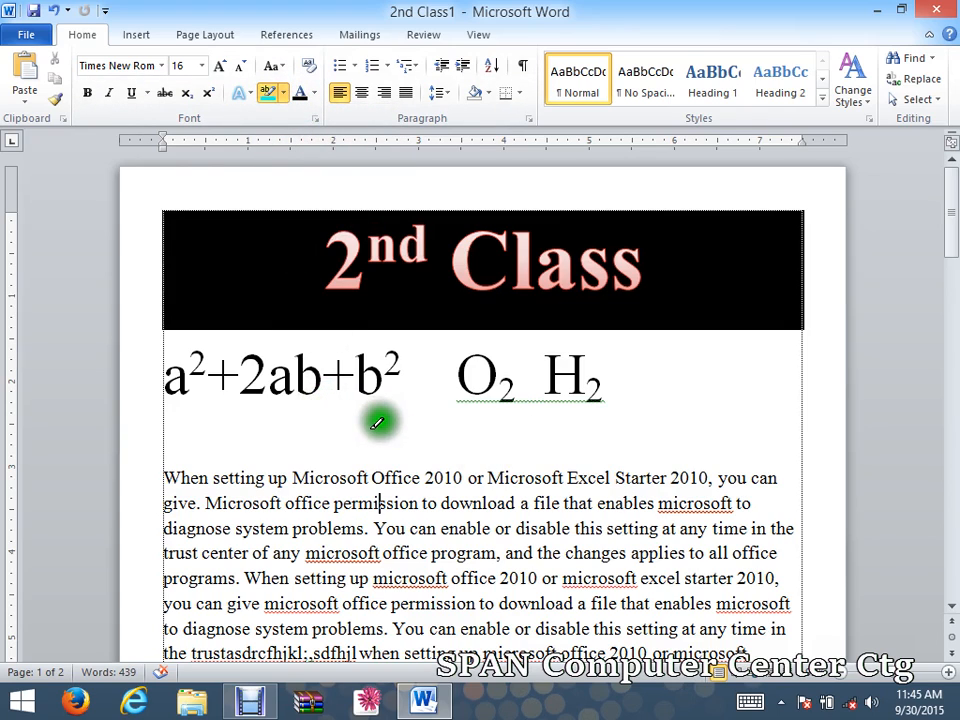
drag(298, 478, 414, 480)
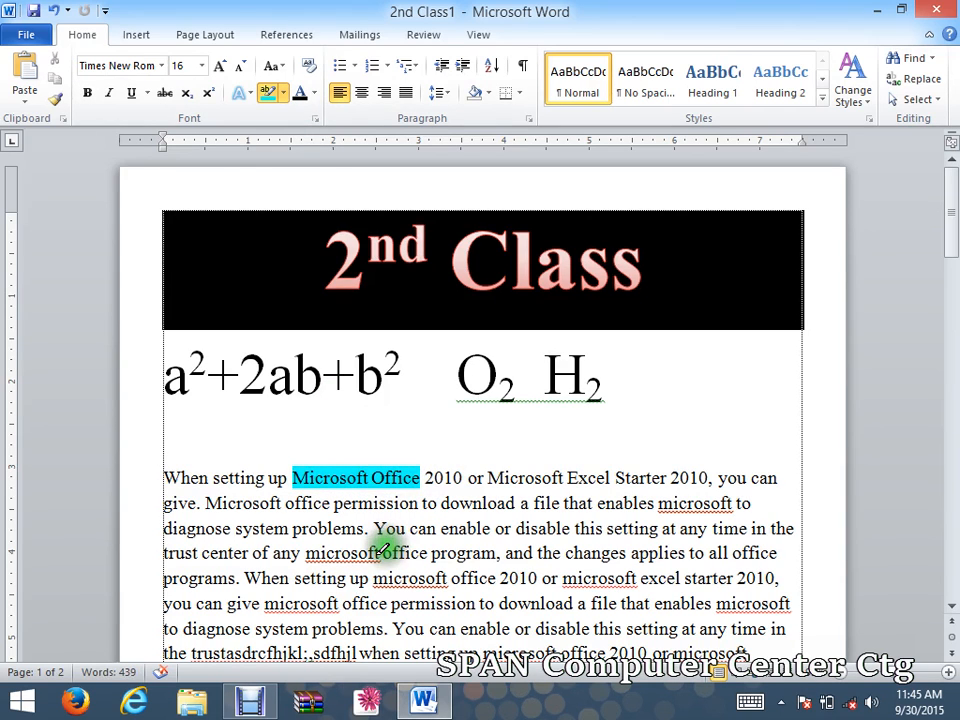
drag(433, 553, 680, 578)
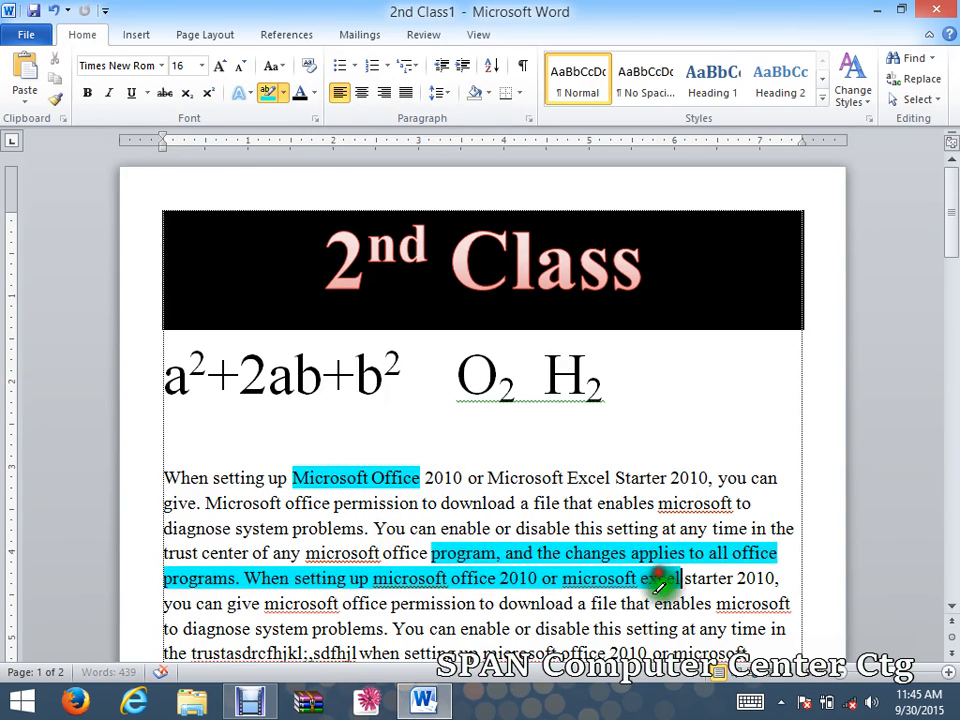
drag(499, 603, 748, 655)
mouse_move(468, 478)
mouse_down()
mouse_move(533, 485)
mouse_move(424, 506)
mouse_move(571, 528)
mouse_up()
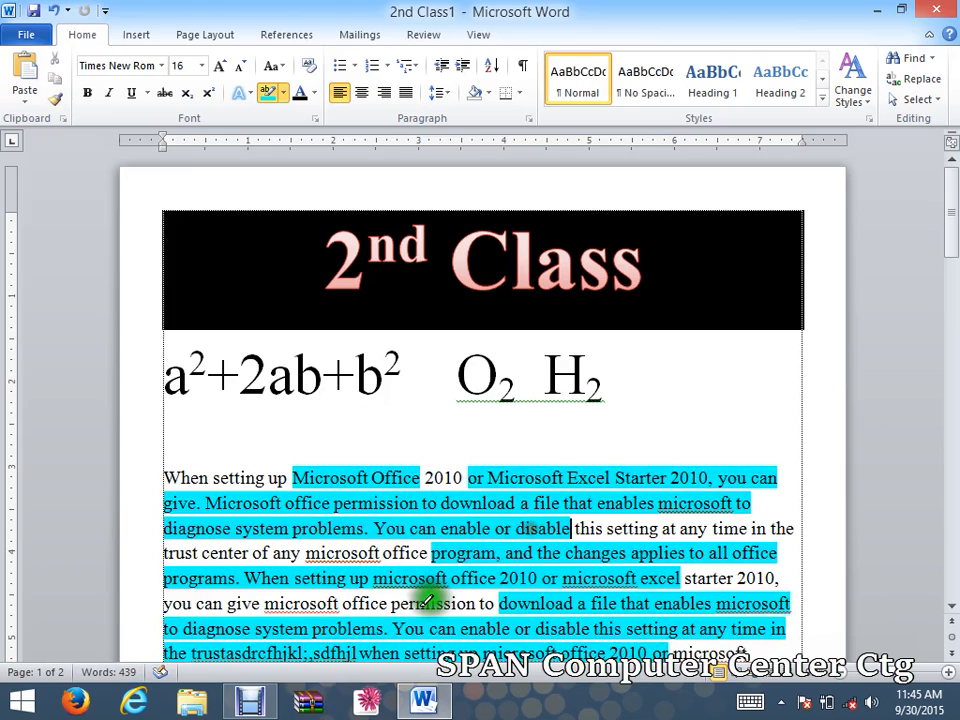
click(272, 92)
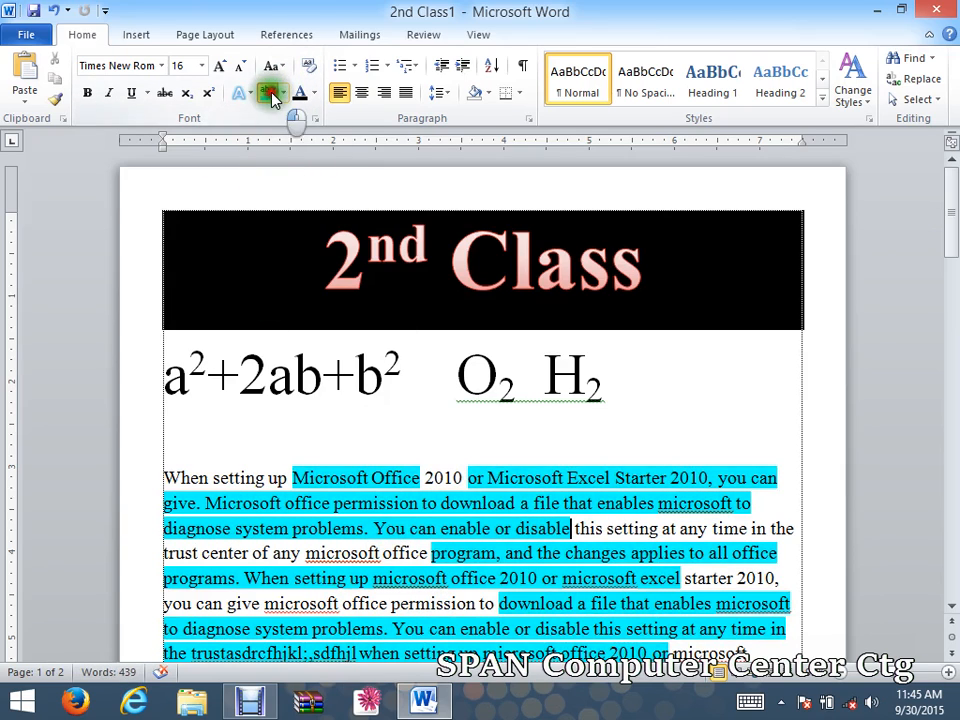
click(268, 92)
drag(302, 482, 648, 638)
mouse_move(298, 478)
mouse_down()
mouse_move(535, 630)
mouse_move(714, 630)
mouse_move(681, 639)
mouse_up()
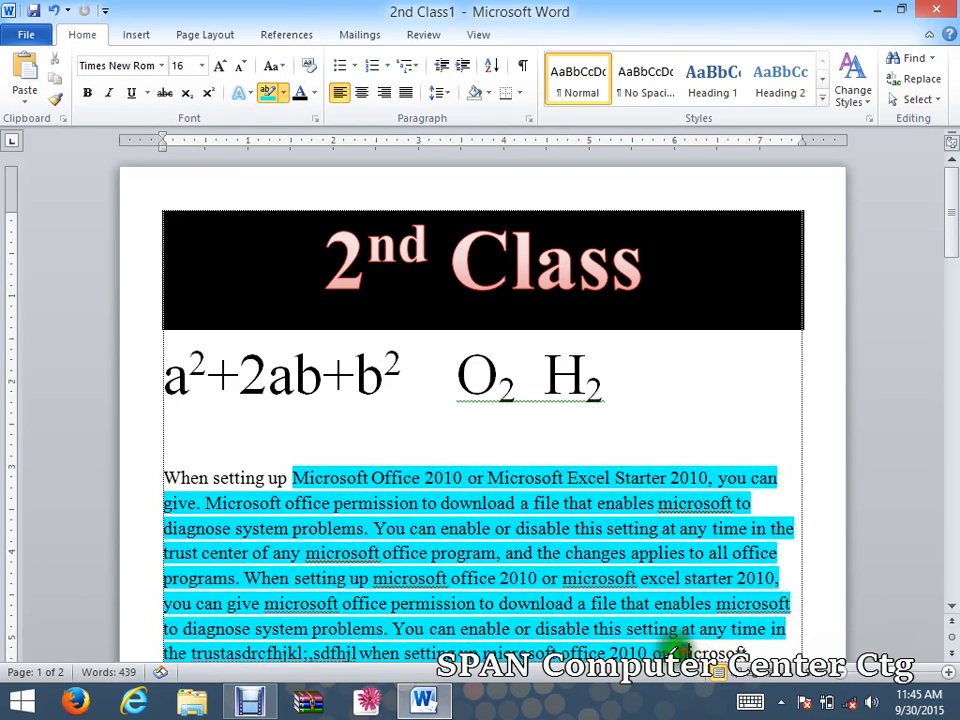
click(283, 92)
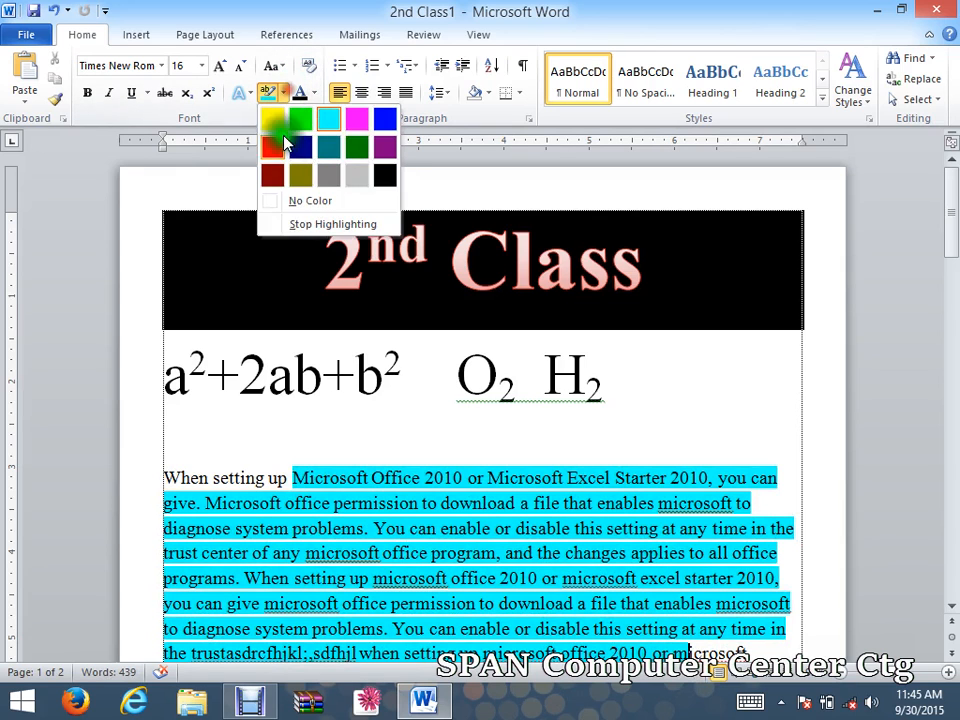
click(305, 202)
mouse_move(300, 456)
mouse_down()
mouse_move(497, 632)
mouse_move(650, 606)
mouse_move(690, 558)
mouse_up()
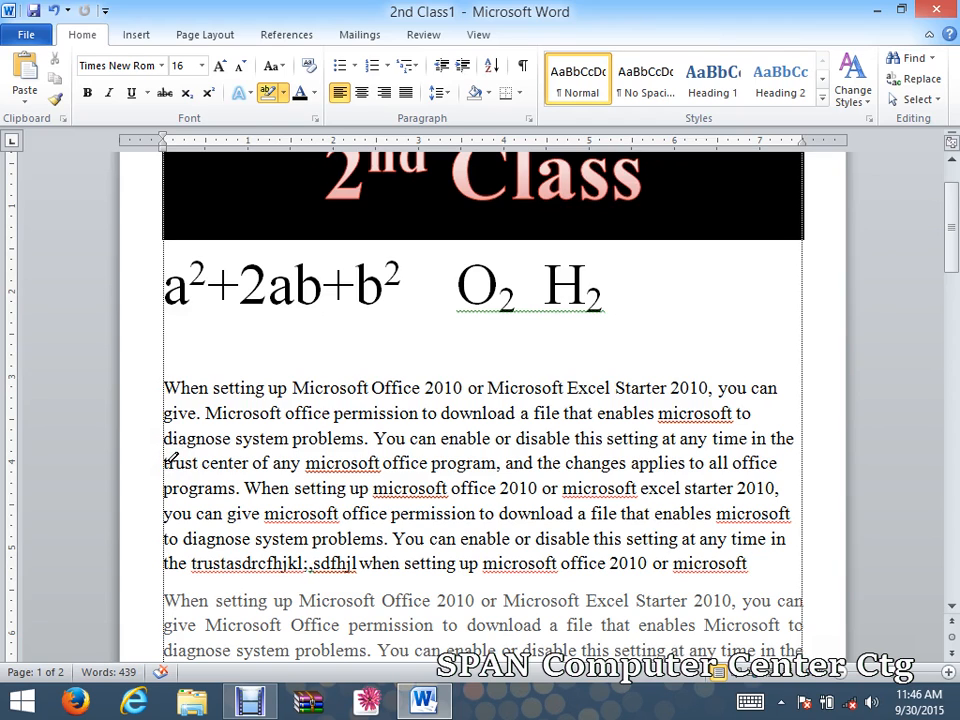
scroll(165, 465, up, 2)
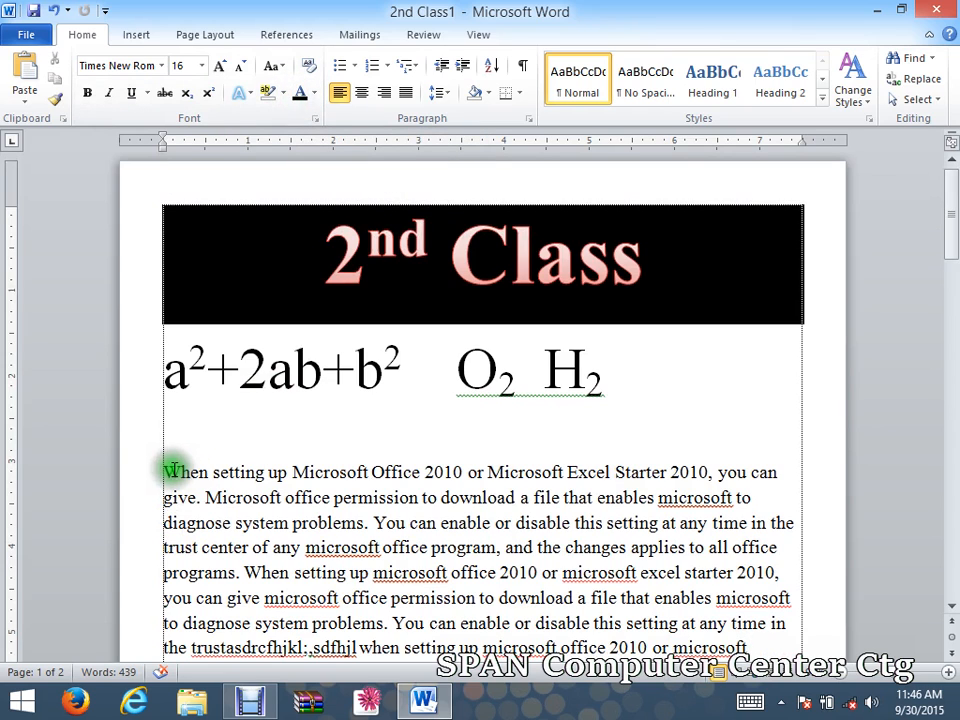
Colour the paragraph's first five lines red, then change them to light blue.
drag(165, 472, 810, 585)
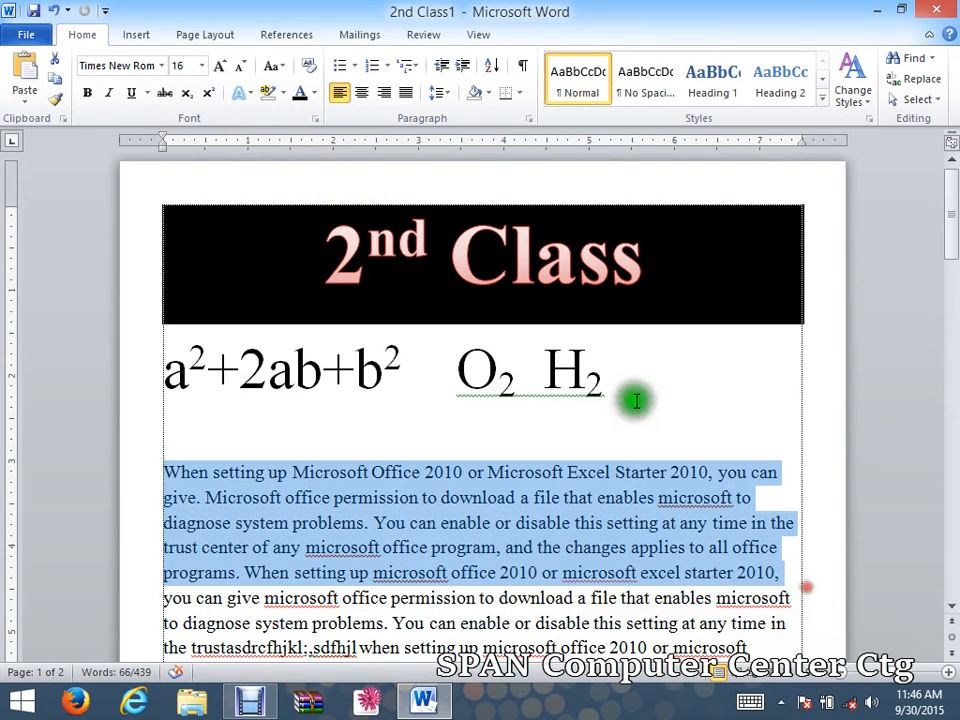
click(314, 93)
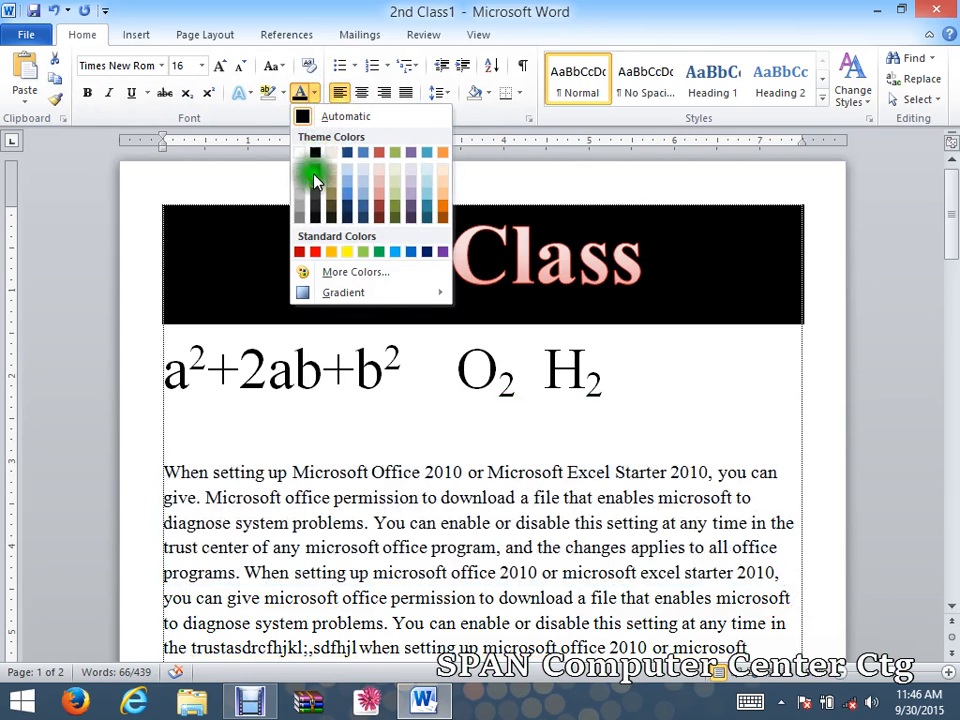
click(315, 253)
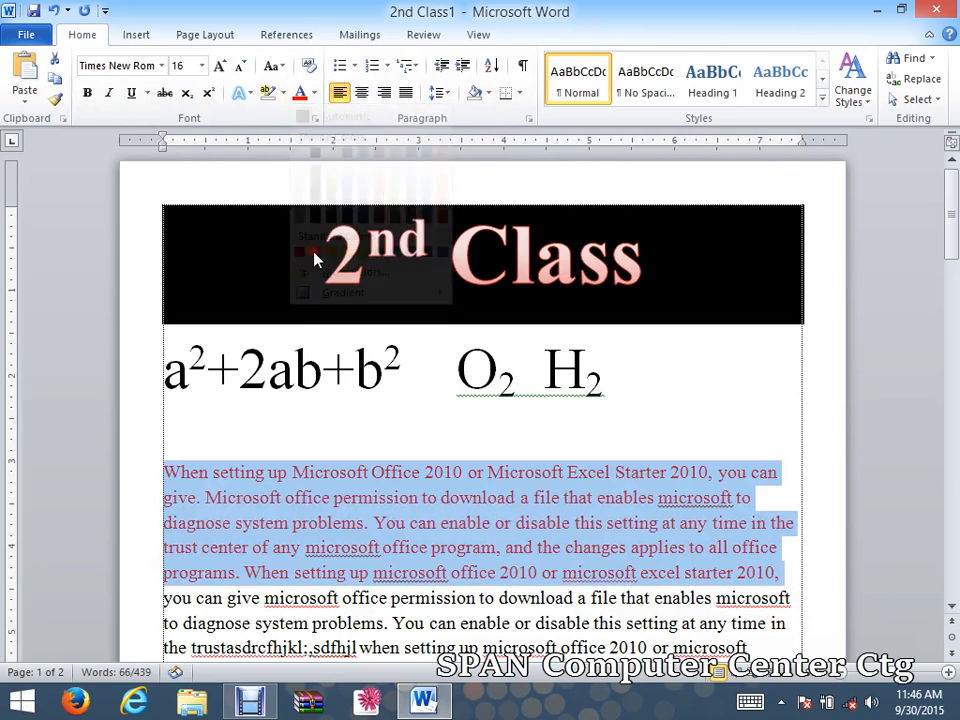
click(314, 93)
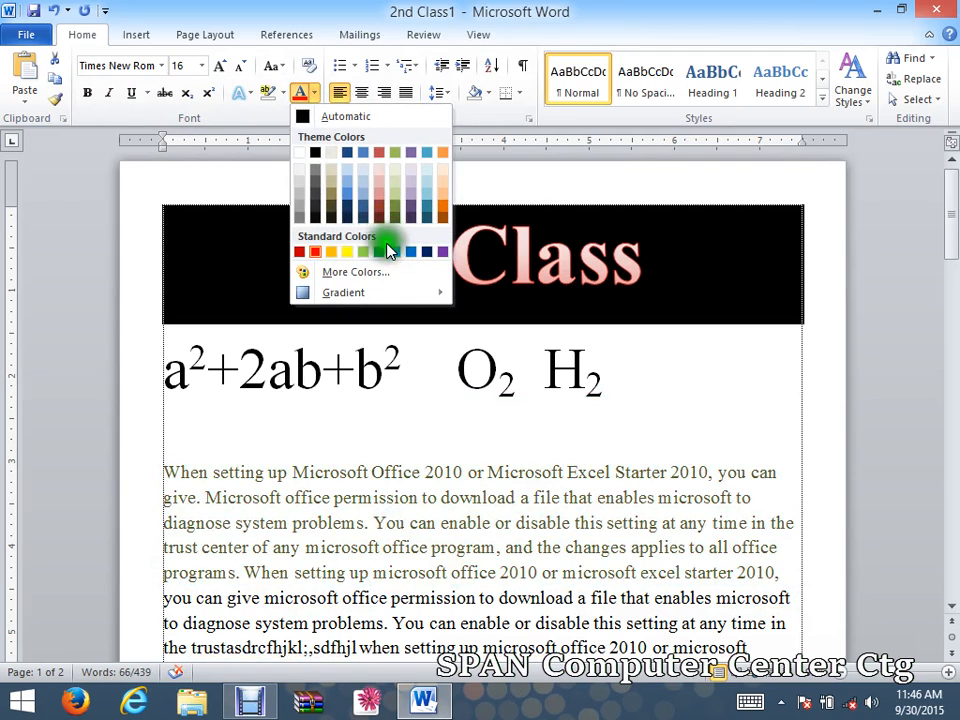
click(395, 253)
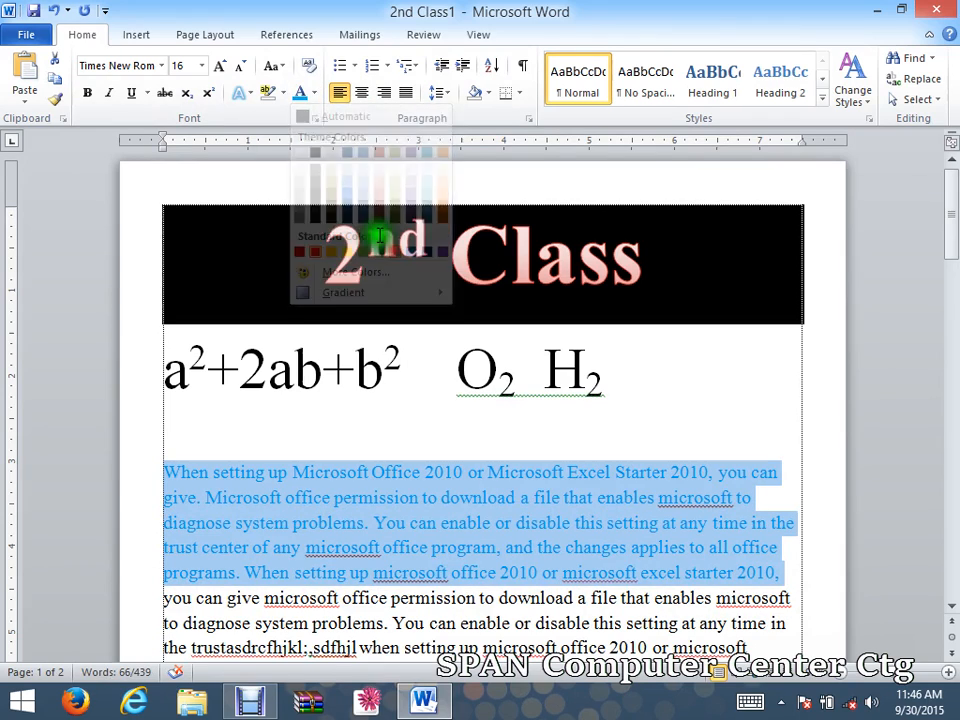
click(272, 94)
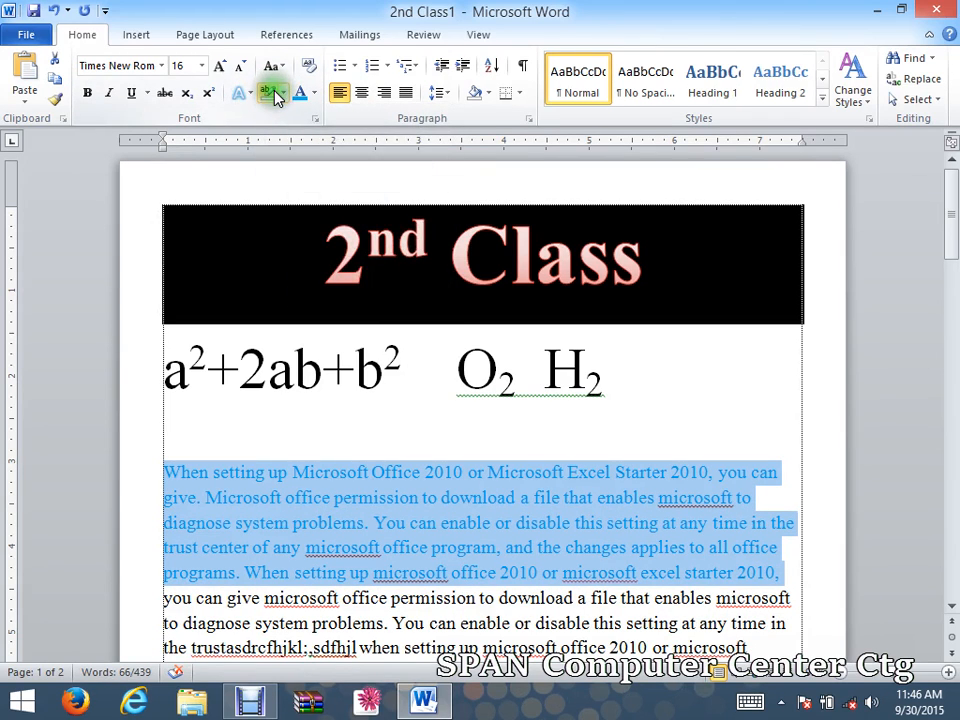
click(338, 519)
drag(279, 470, 322, 494)
Highlight 'Microsoft Office' in the lower paragraph in Bright Green.
scroll(350, 580, down, 2)
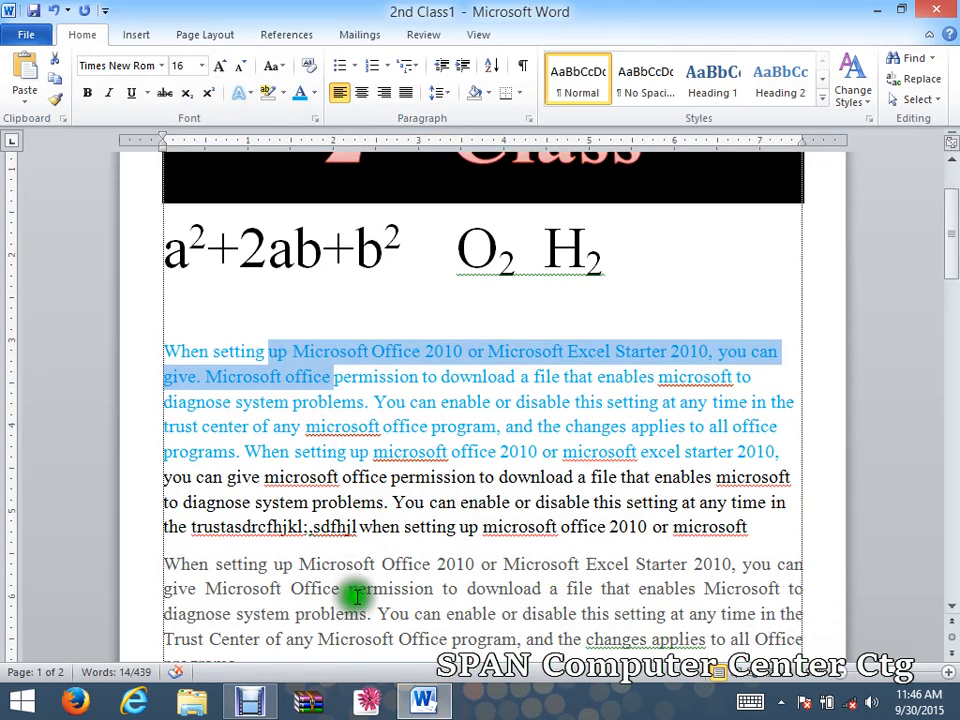
drag(300, 566, 434, 565)
click(279, 94)
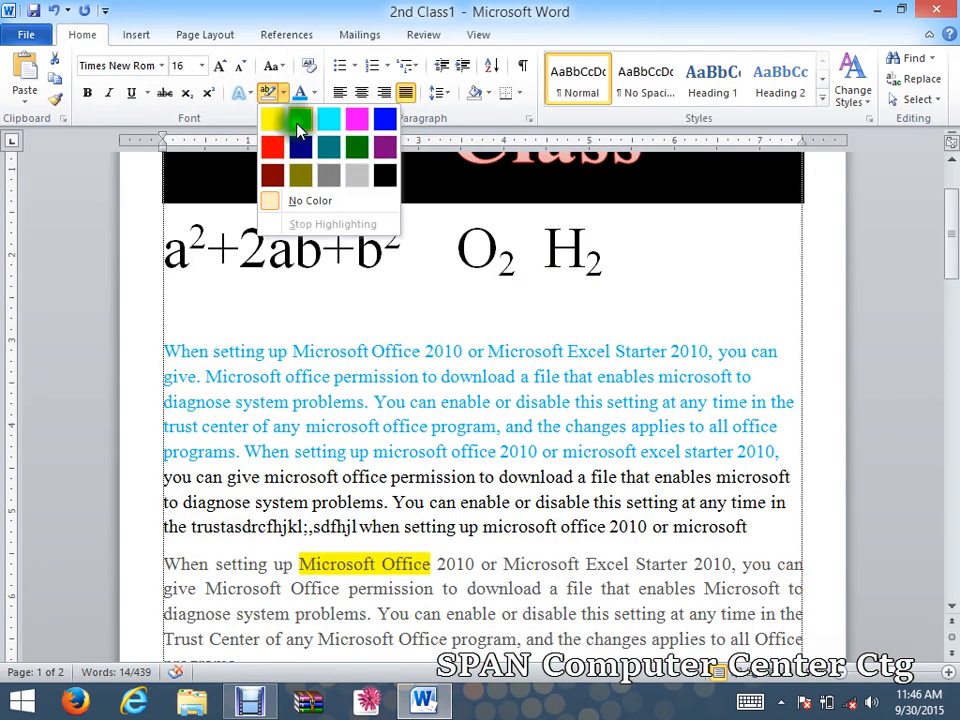
click(305, 126)
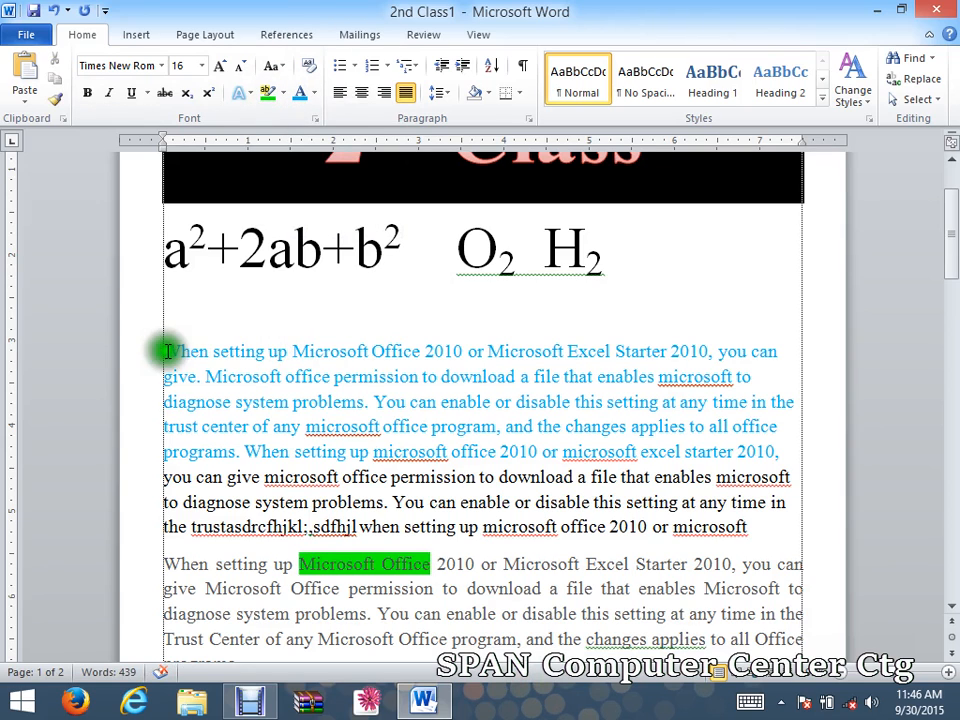
Select the opening of the blue paragraph and close the highlight colours without applying one.
drag(163, 351, 746, 454)
click(669, 450)
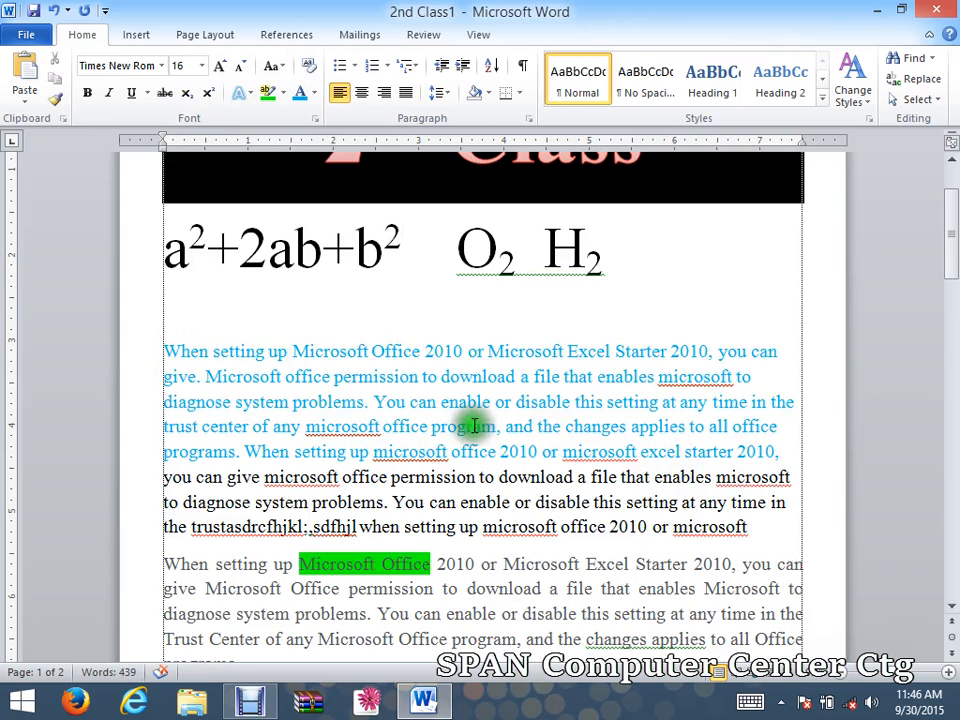
click(282, 96)
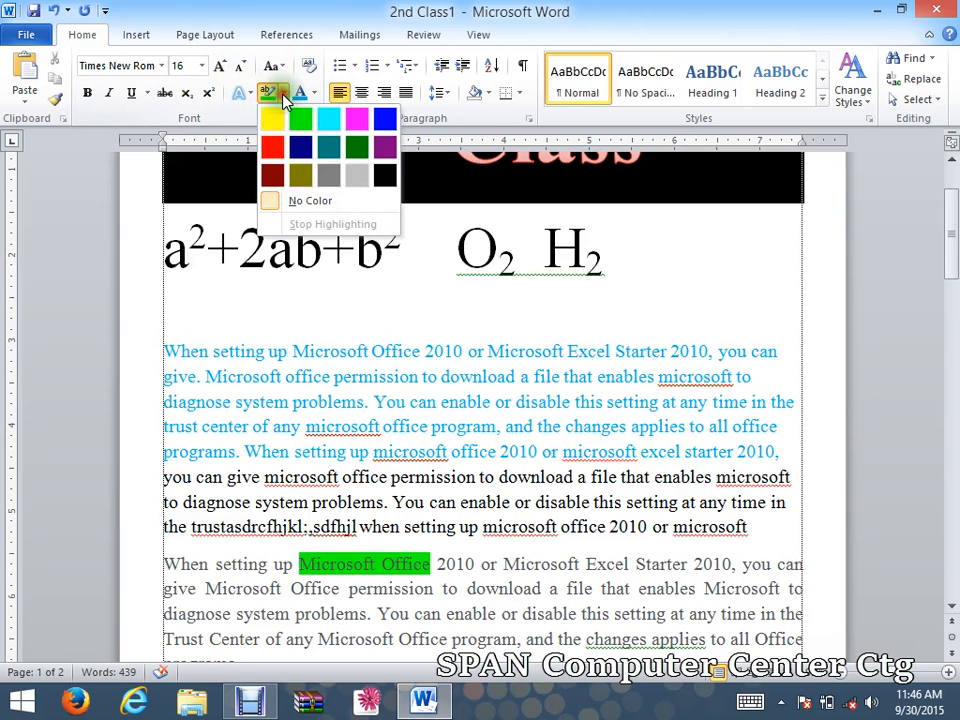
click(328, 400)
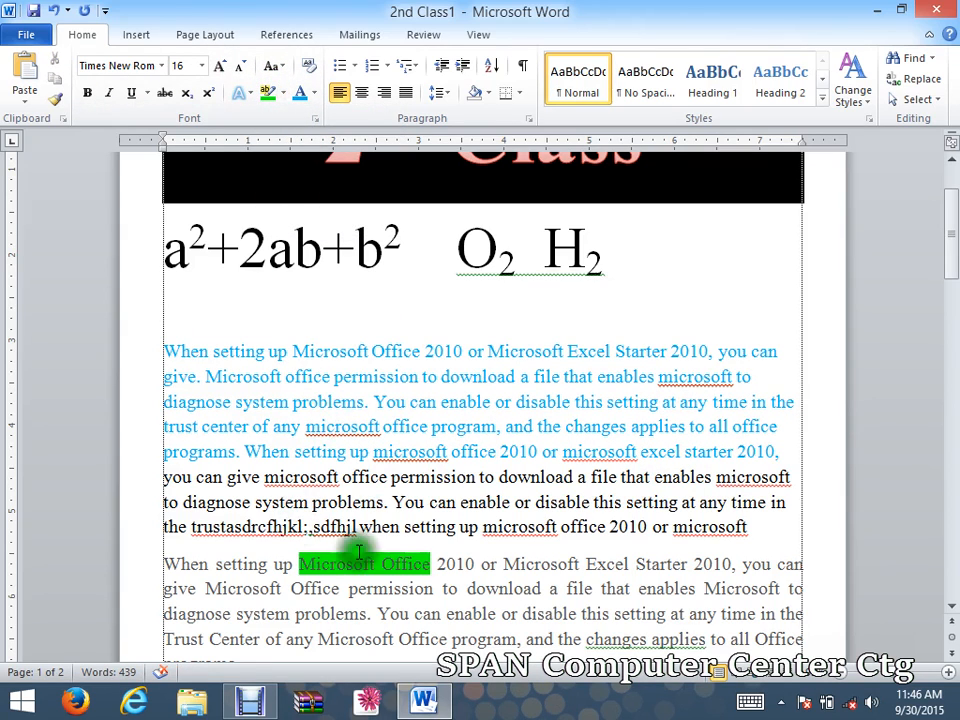
drag(156, 349, 776, 455)
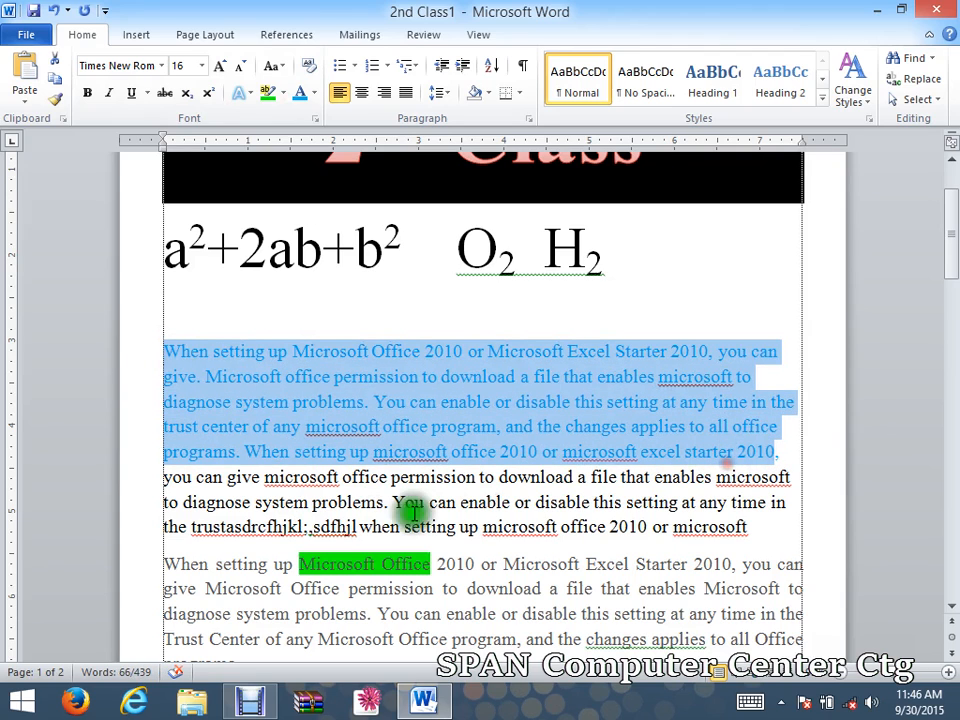
click(347, 573)
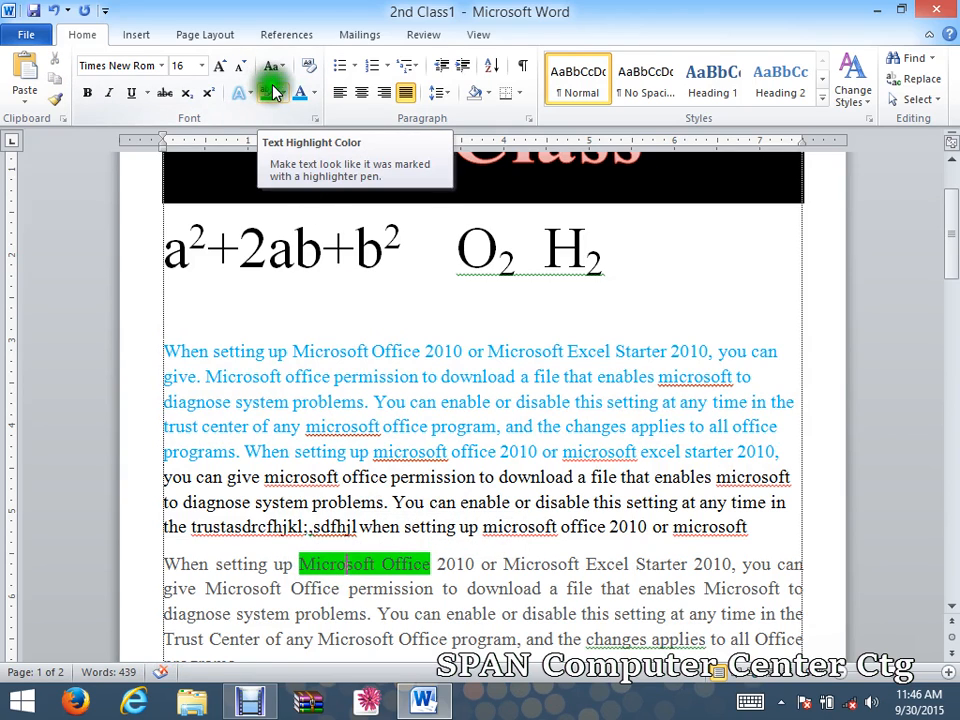
click(494, 427)
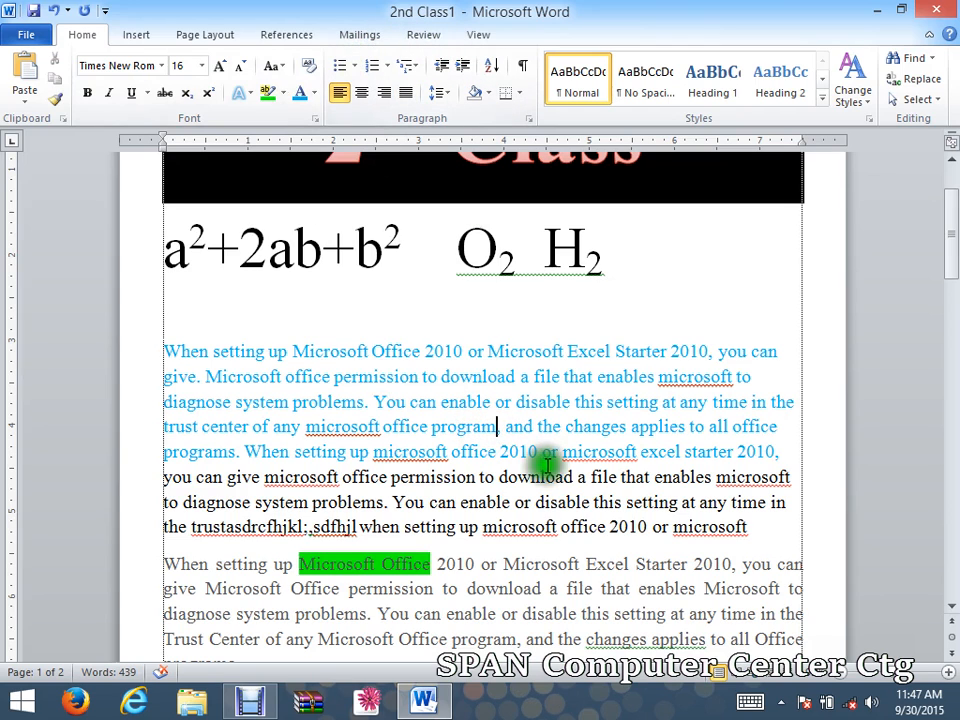
click(252, 699)
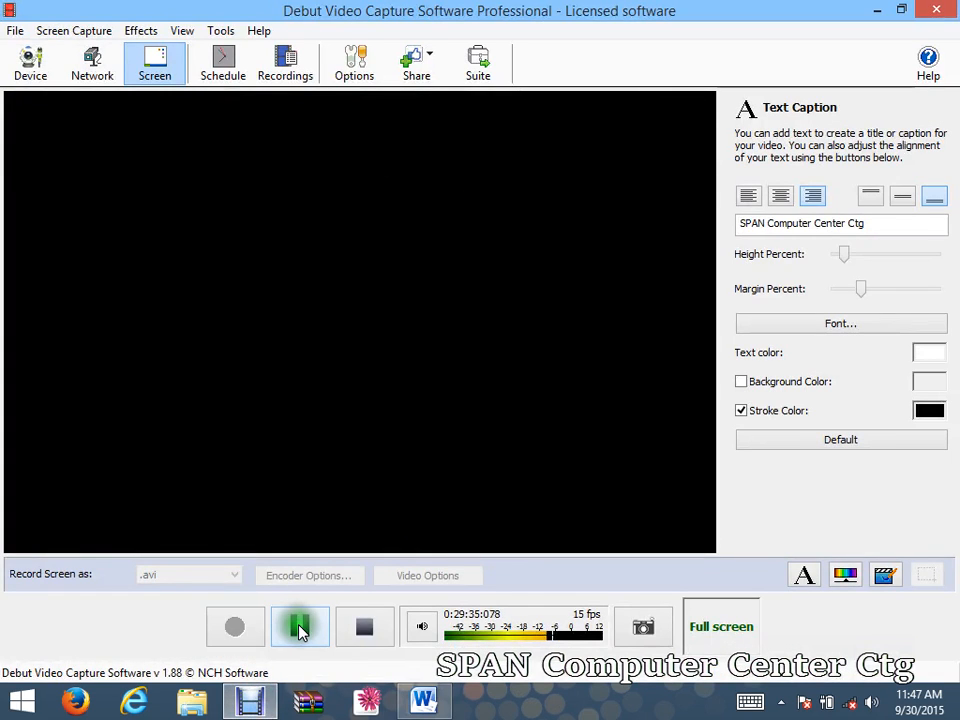
click(876, 10)
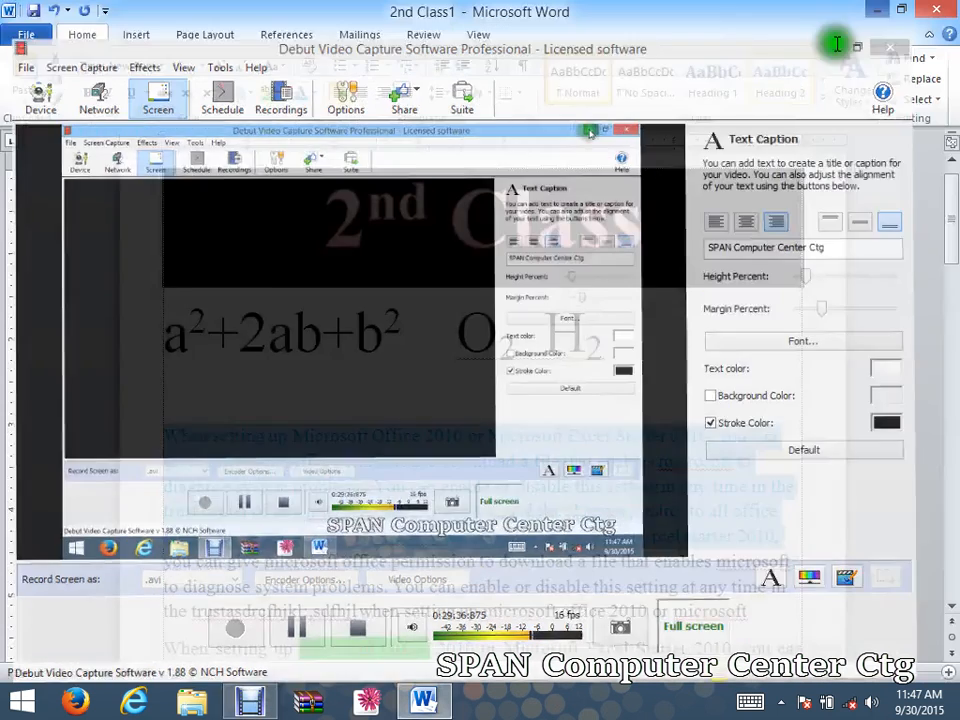
click(531, 496)
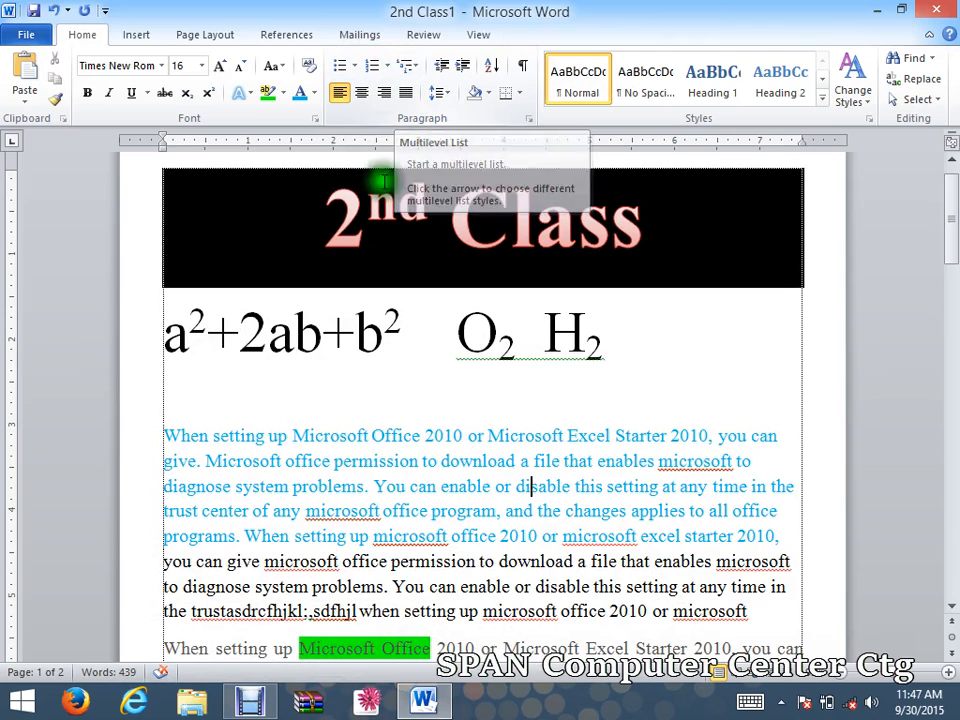
click(328, 437)
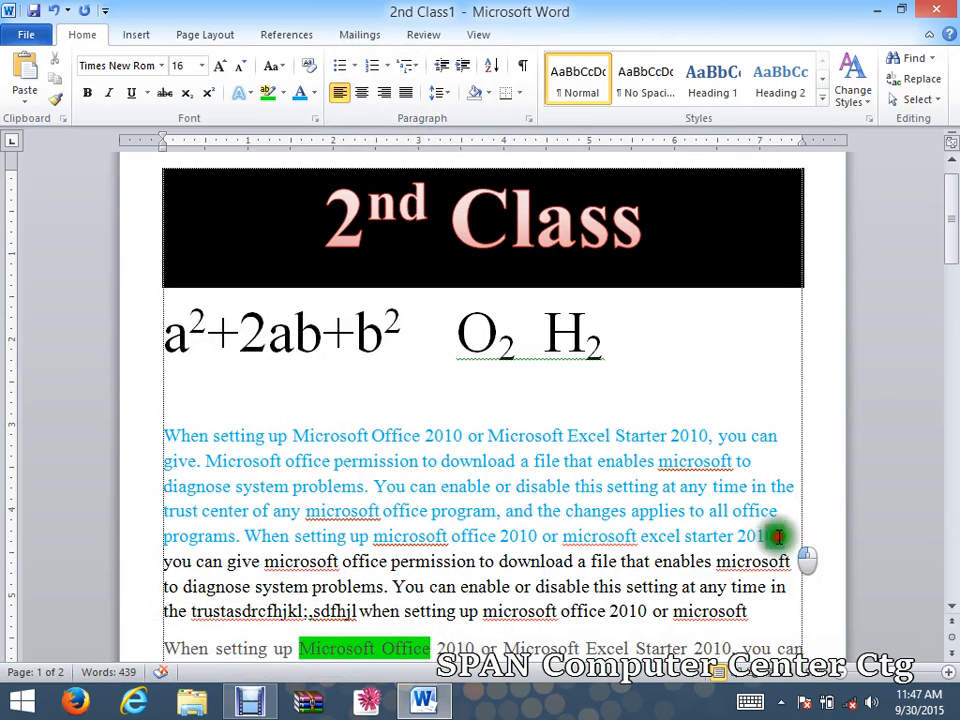
Justify the first blue paragraph and give it a red arrow bullet from the Bullet Library.
mouse_move(776, 536)
mouse_down()
mouse_move(304, 435)
mouse_move(178, 432)
mouse_move(667, 540)
mouse_move(775, 540)
mouse_up()
click(197, 435)
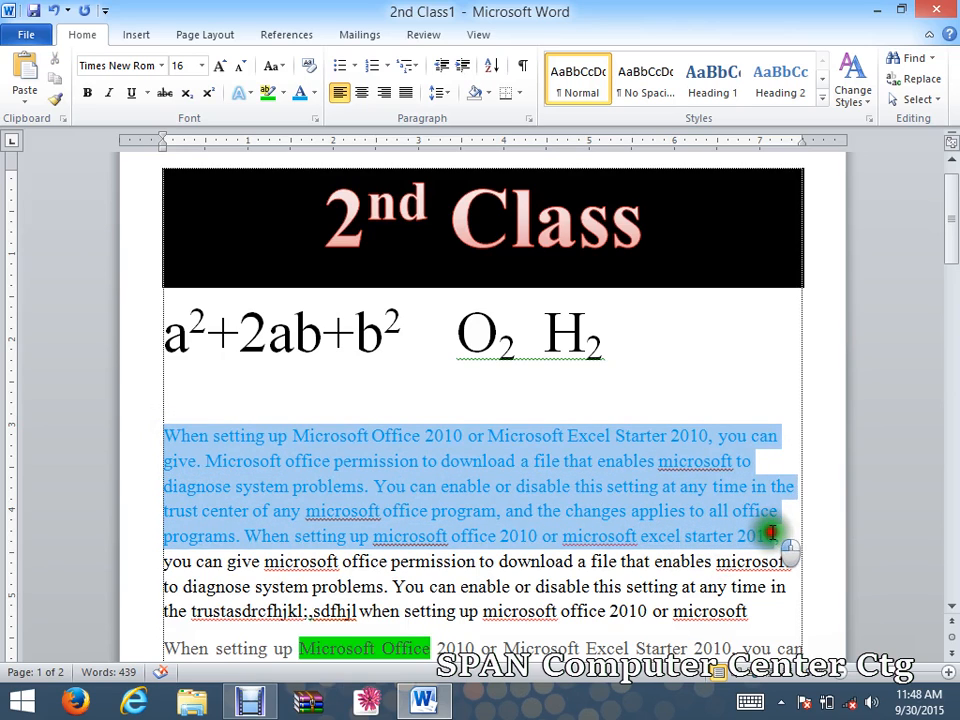
click(402, 92)
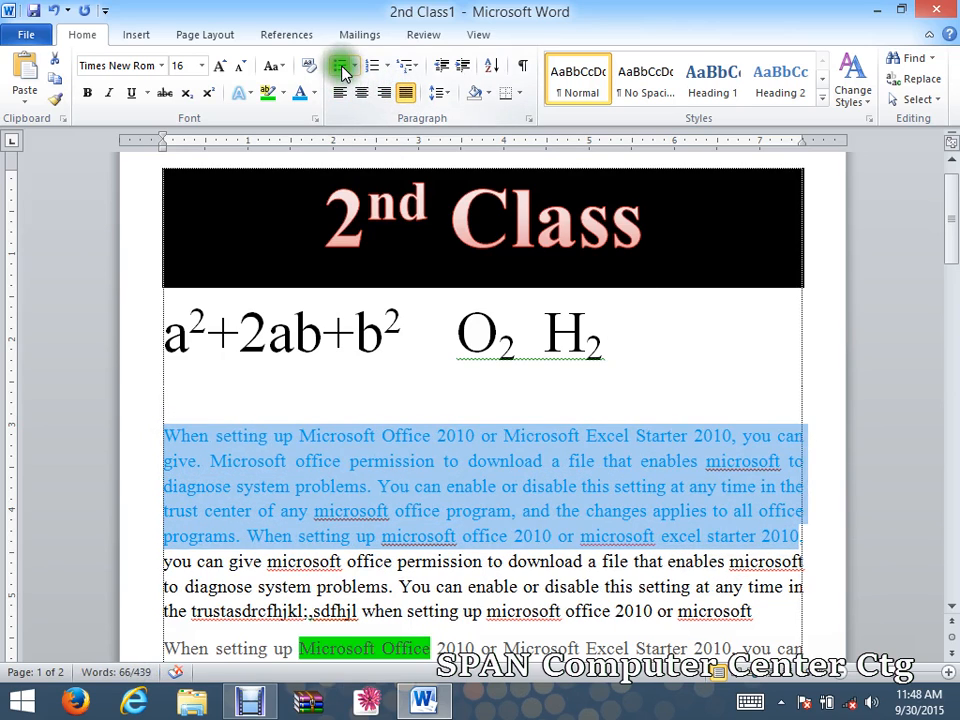
click(366, 66)
click(355, 66)
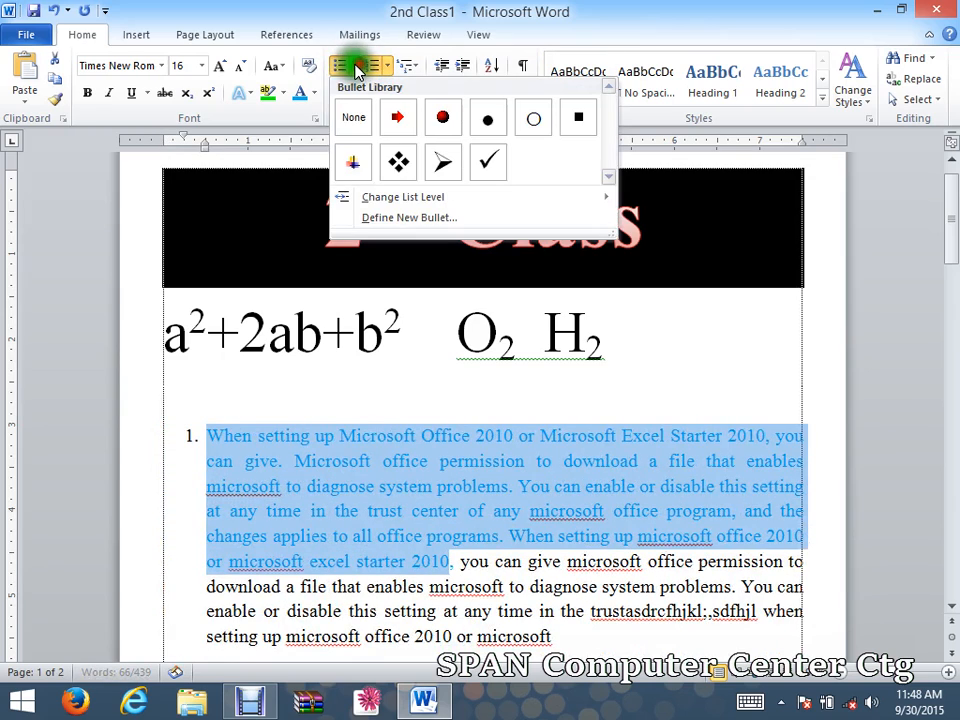
click(403, 120)
click(228, 481)
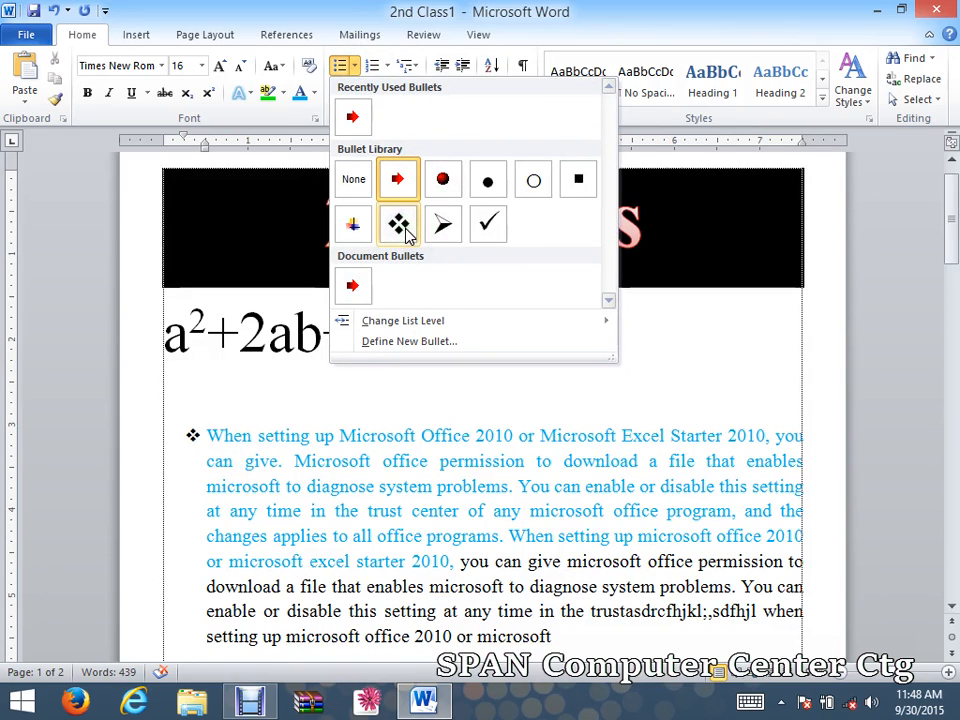
click(348, 182)
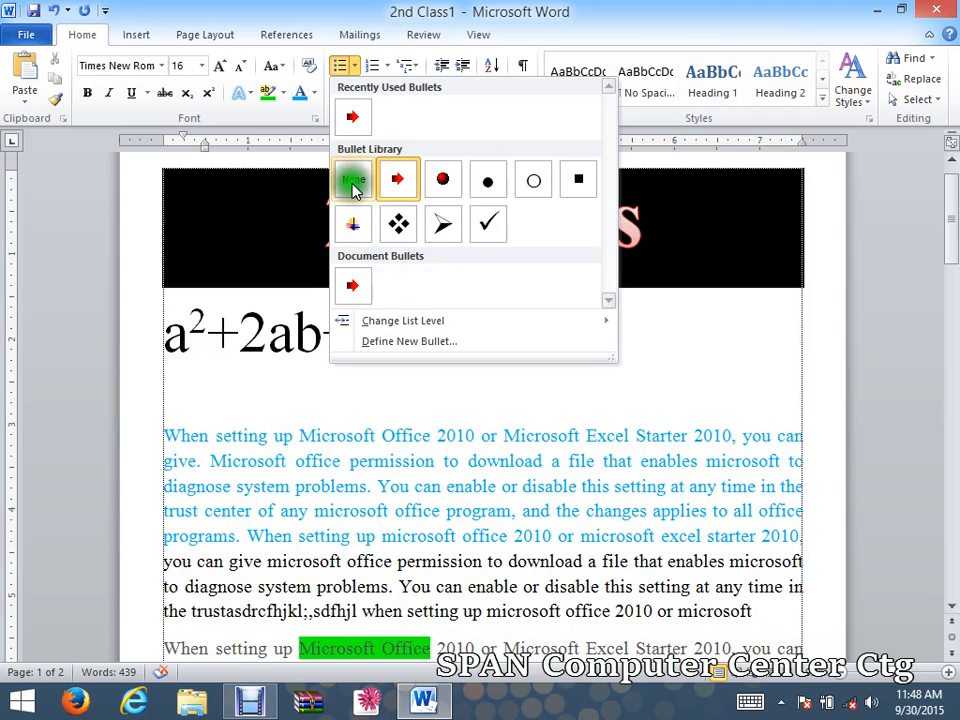
Define a new bullet for the blue paragraph using the dark hash-style picture bullet instead of the red arrow.
click(381, 342)
click(404, 222)
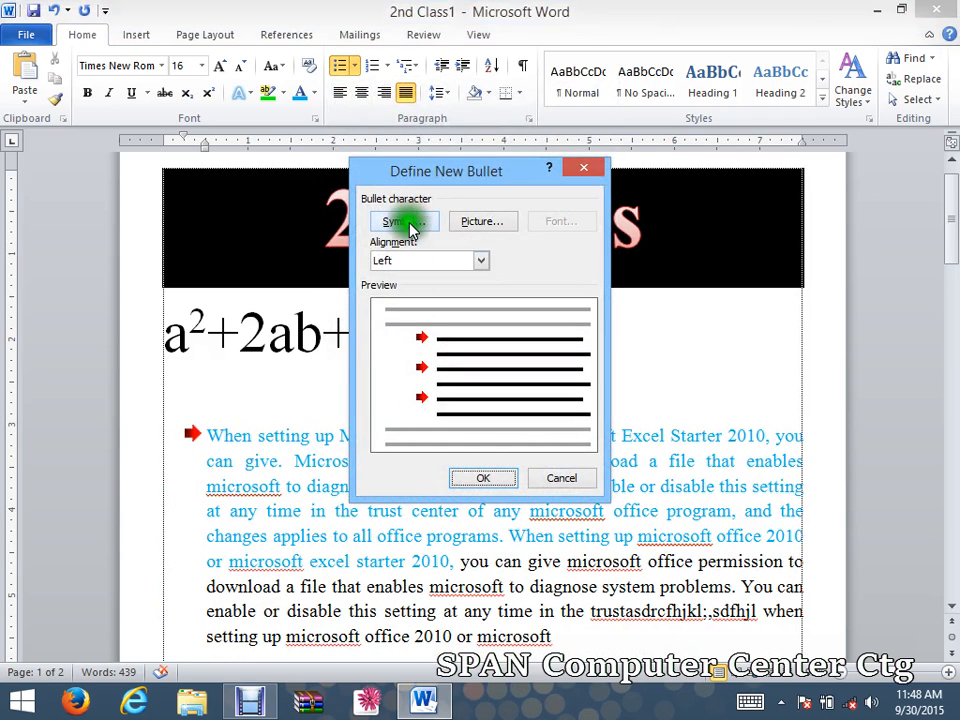
click(481, 222)
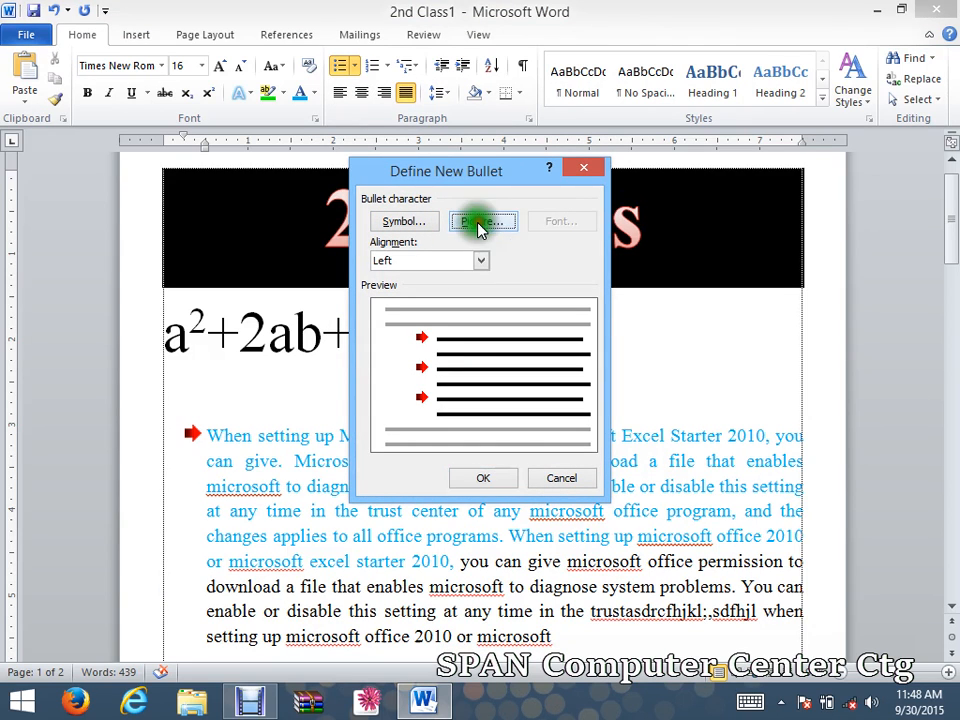
click(605, 245)
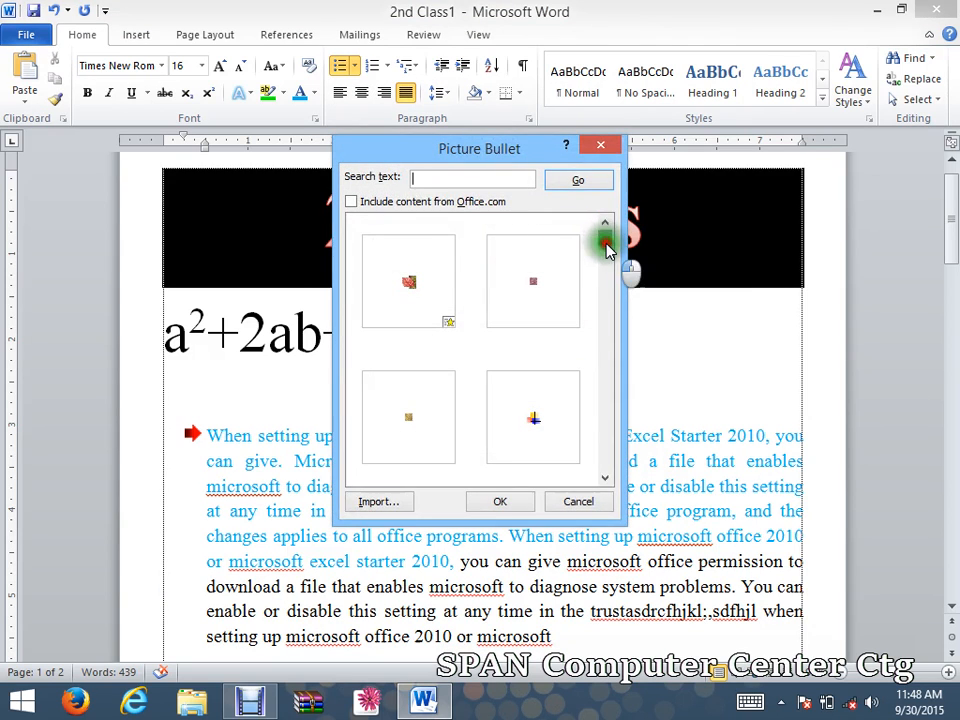
drag(608, 258, 624, 420)
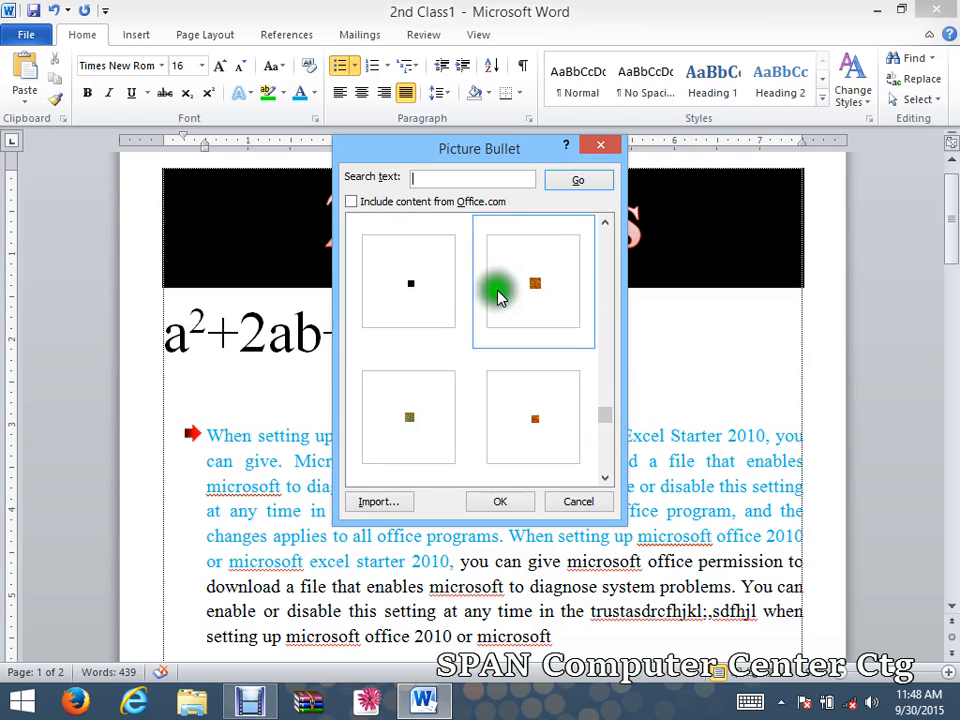
click(605, 222)
click(439, 279)
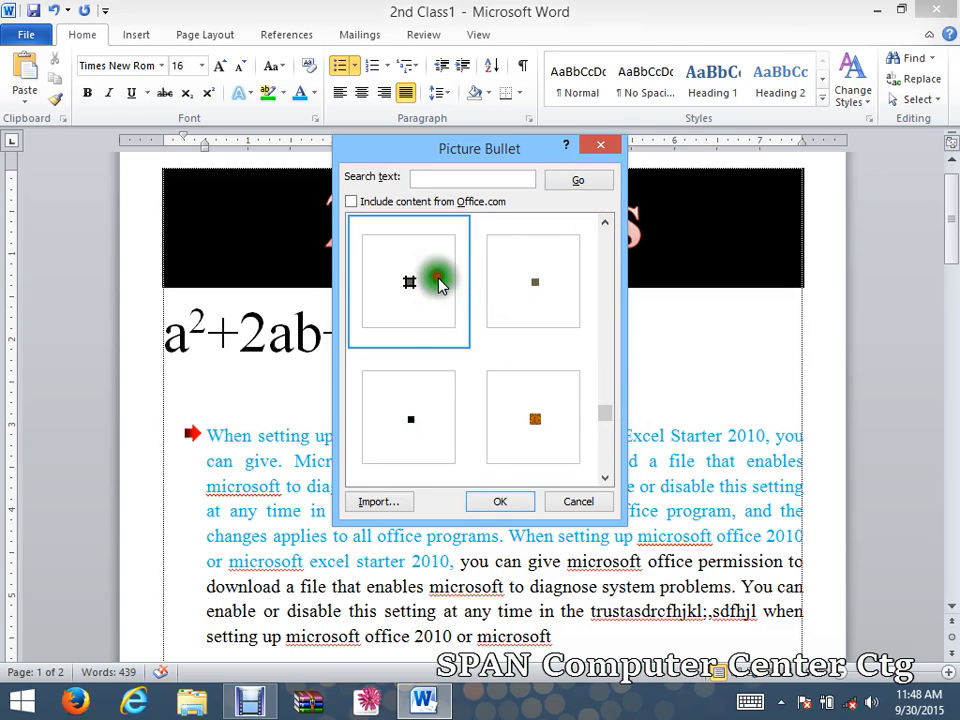
click(490, 500)
click(490, 478)
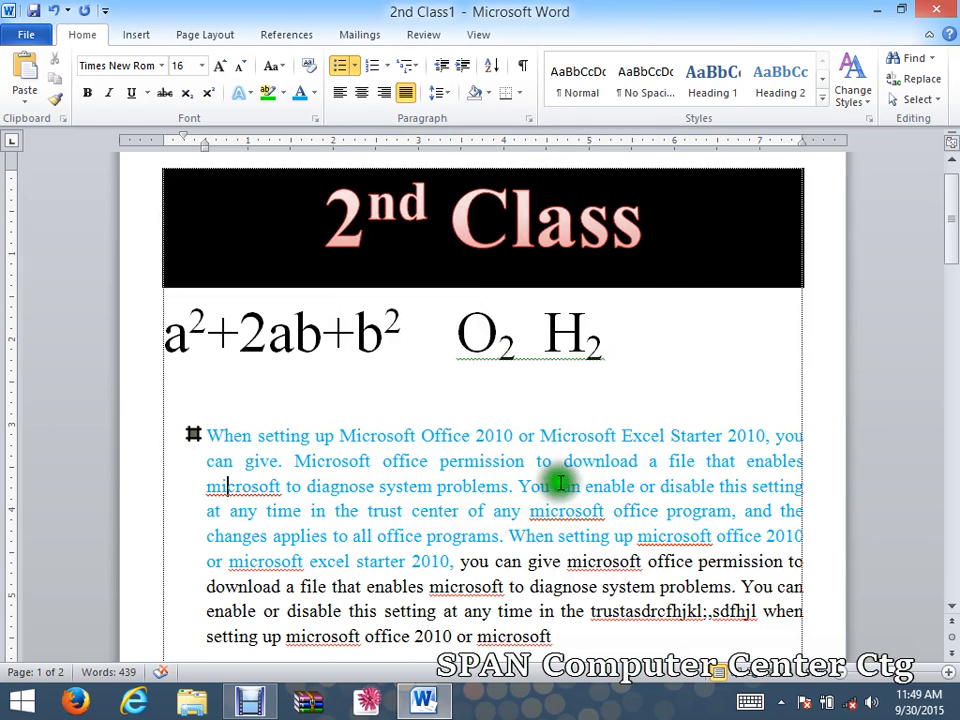
Split the blue paragraph after "problems." into blank picture-bulleted lines and a "sdrtfyuj" item.
click(511, 486)
key(Return)
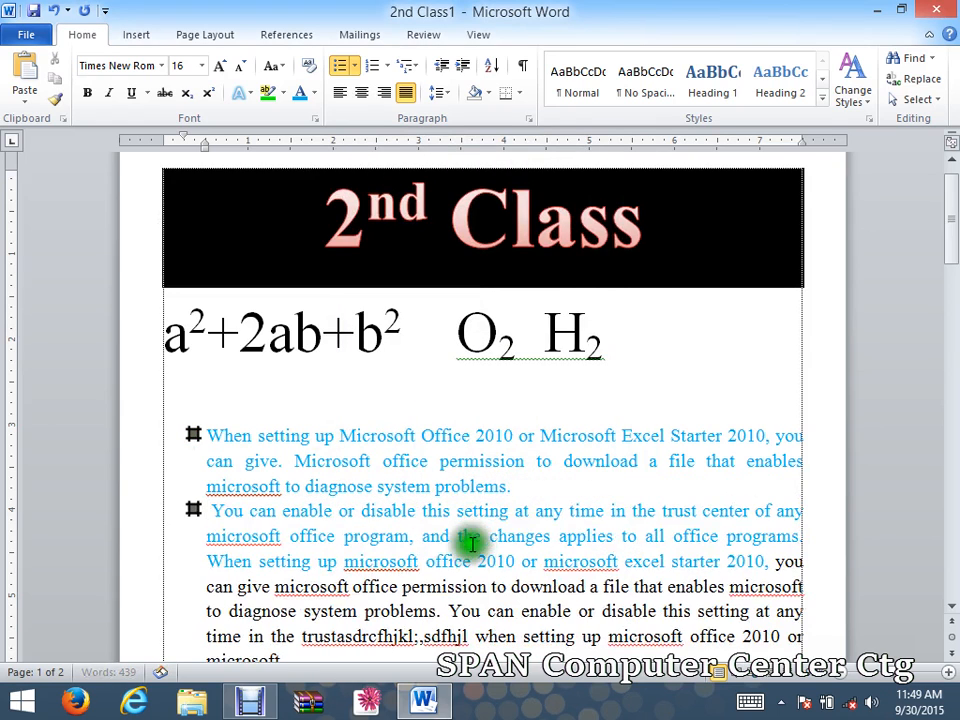
key(Return)
key(Return)
key(Return)
key(Return)
key(Return)
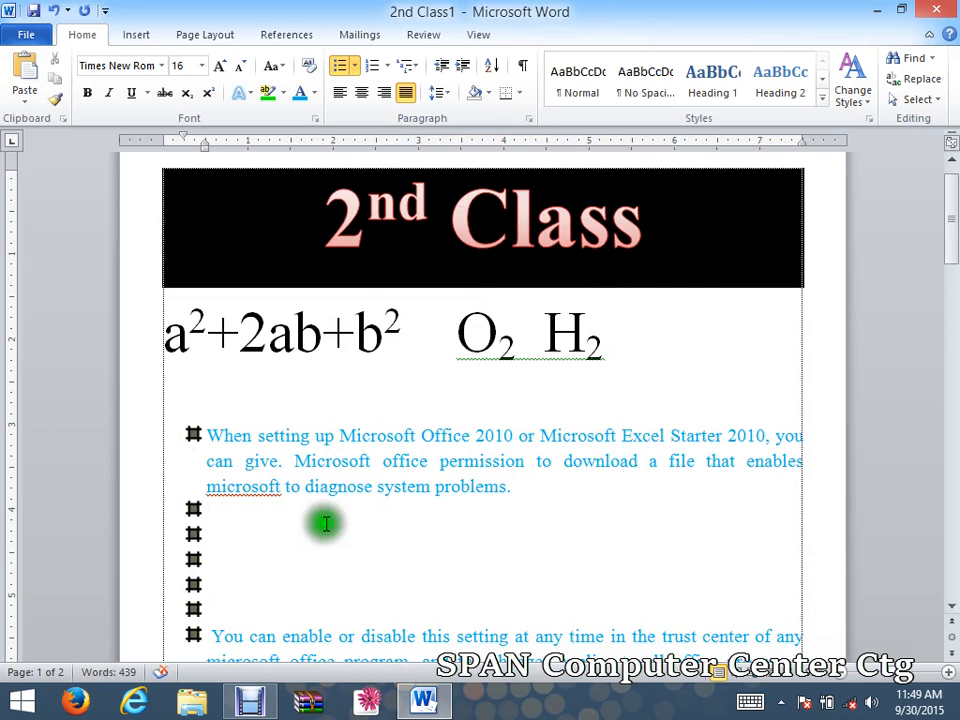
text(sdrtfyuj)
key(Return)
key(Return)
key(Return)
key(Return)
key(Return)
key(Return)
key(Return)
key(Return)
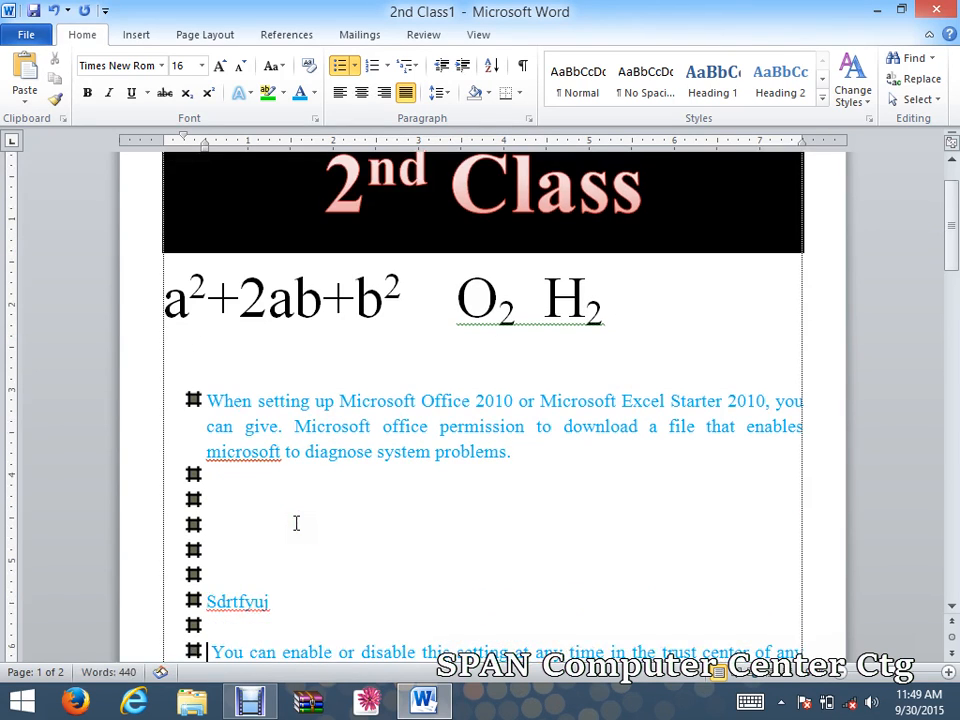
Remove the bullet before "You can enable", then add lines "tyjhbtytujyj" and "vjb,jkl:".
scroll(297, 521, down, 1)
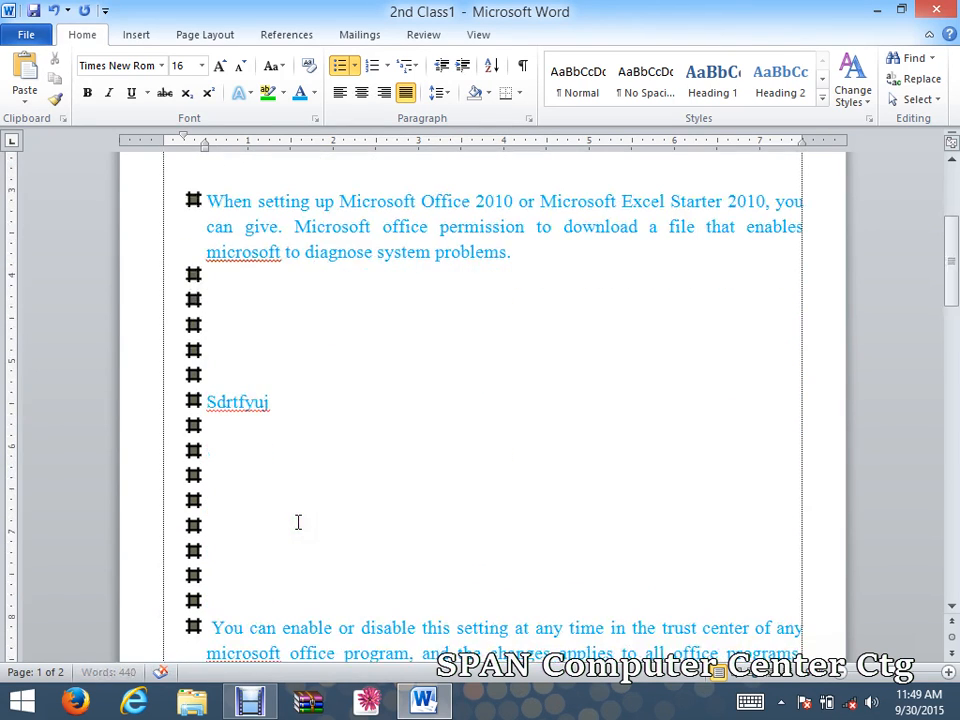
click(210, 628)
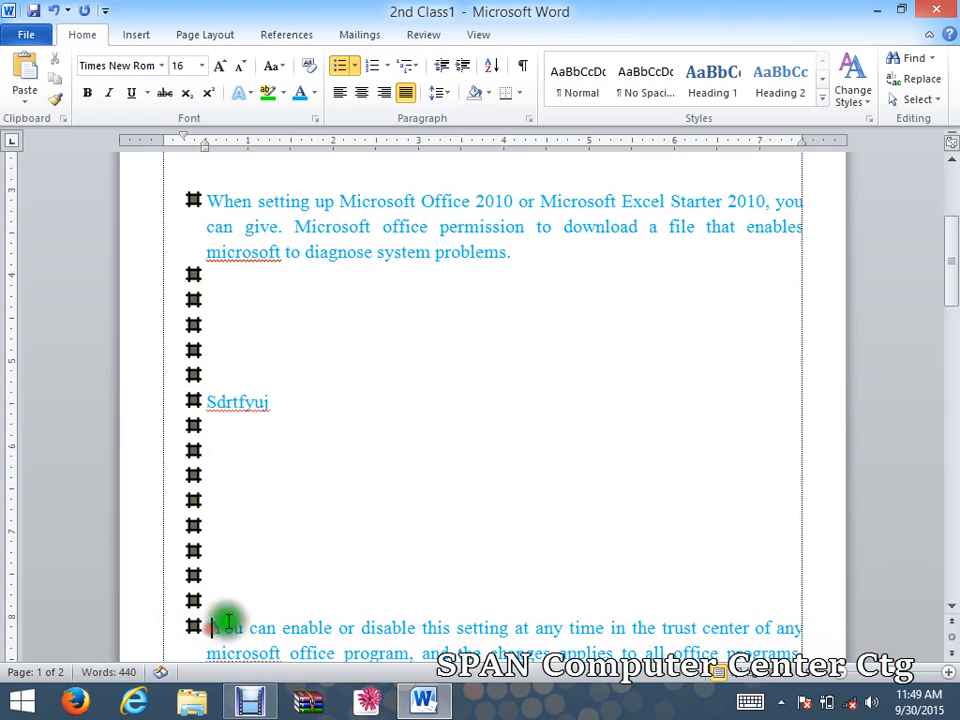
click(340, 66)
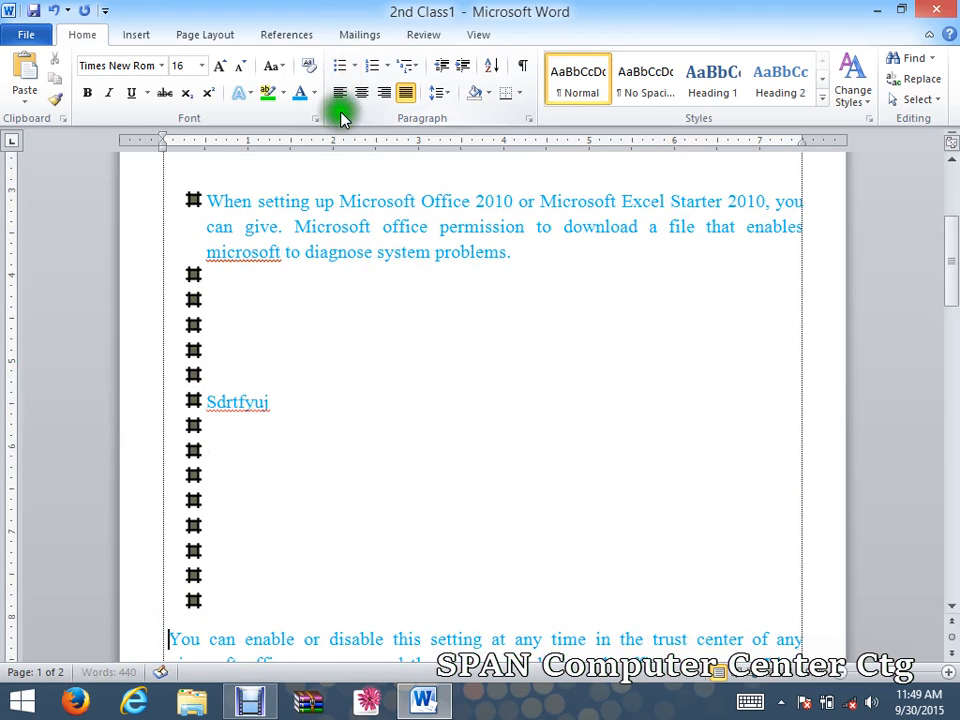
text(tyjhbtytujyj)
key(Return)
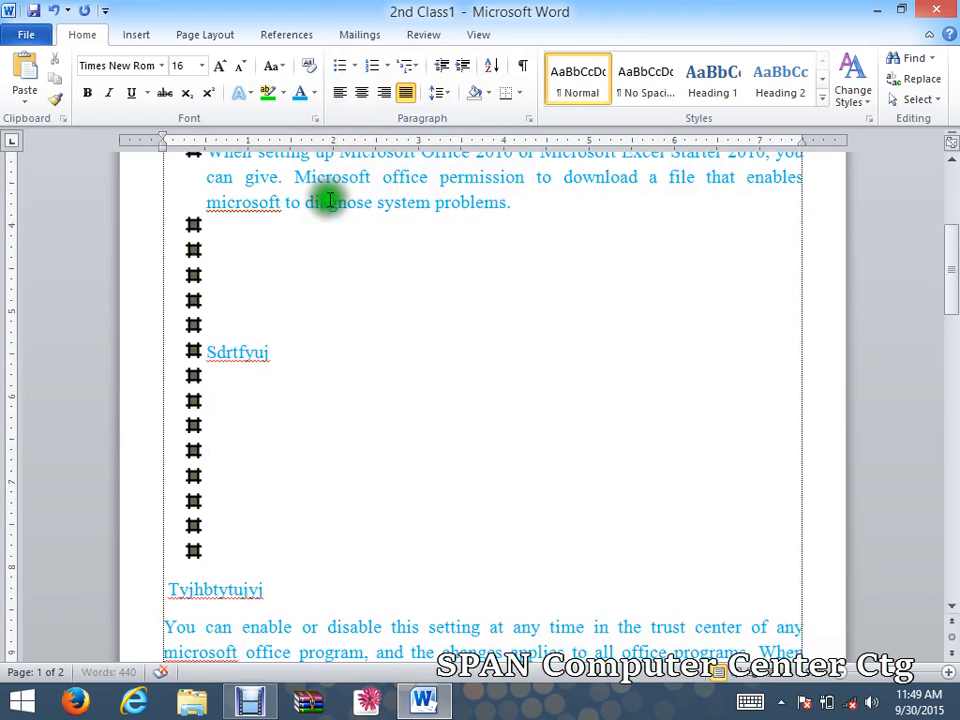
text(vjb,jkl:)
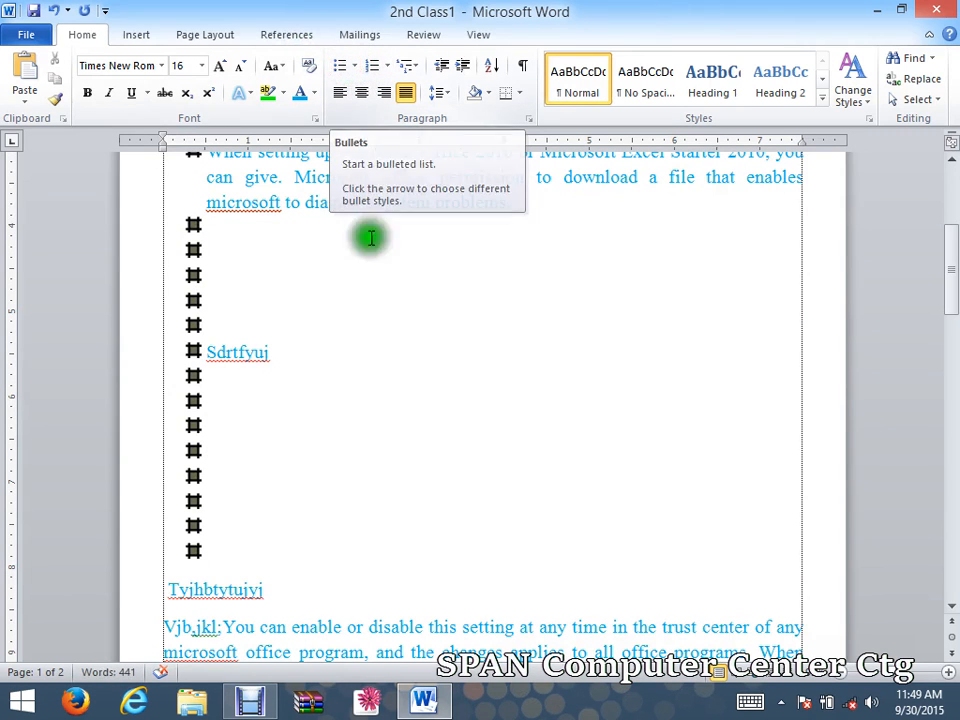
scroll(315, 416, down, 2)
scroll(317, 383, up, 4)
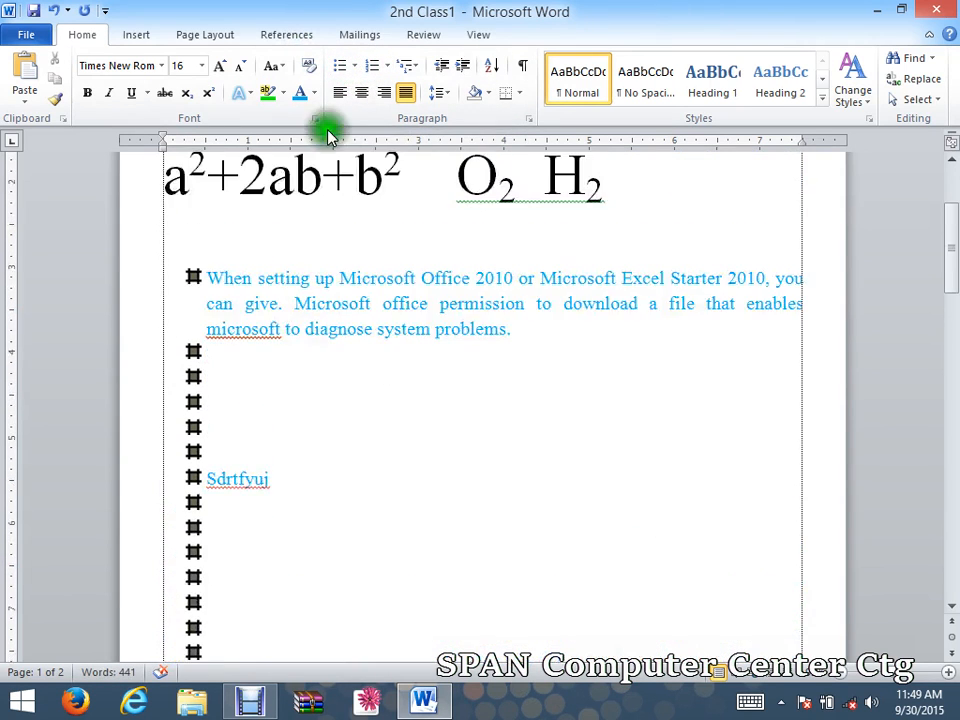
click(341, 68)
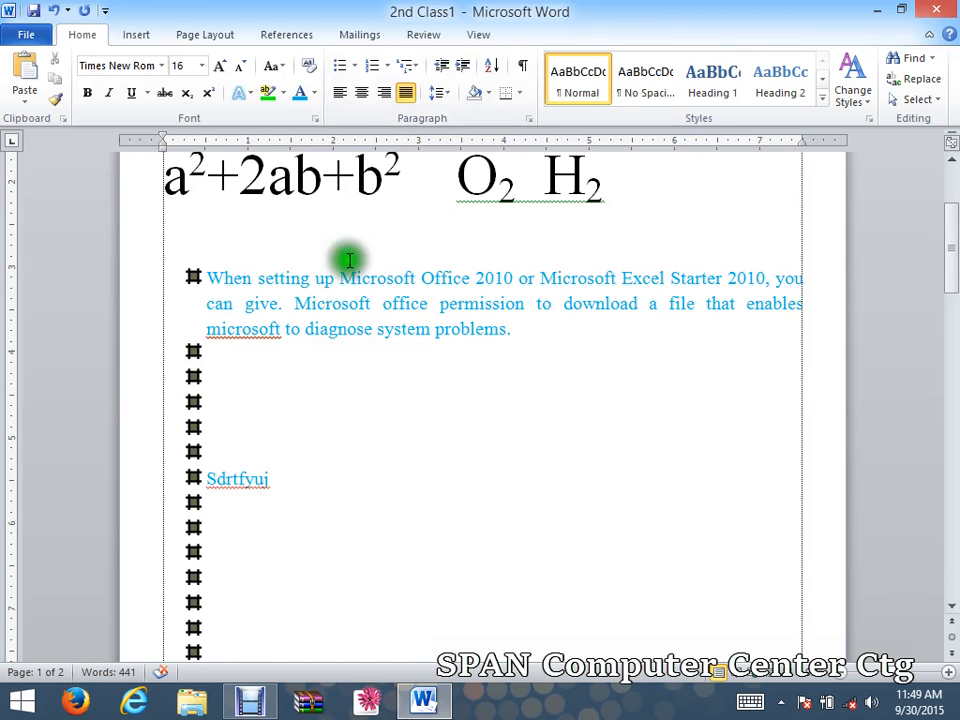
scroll(357, 463, down, 1)
scroll(357, 463, down, 5)
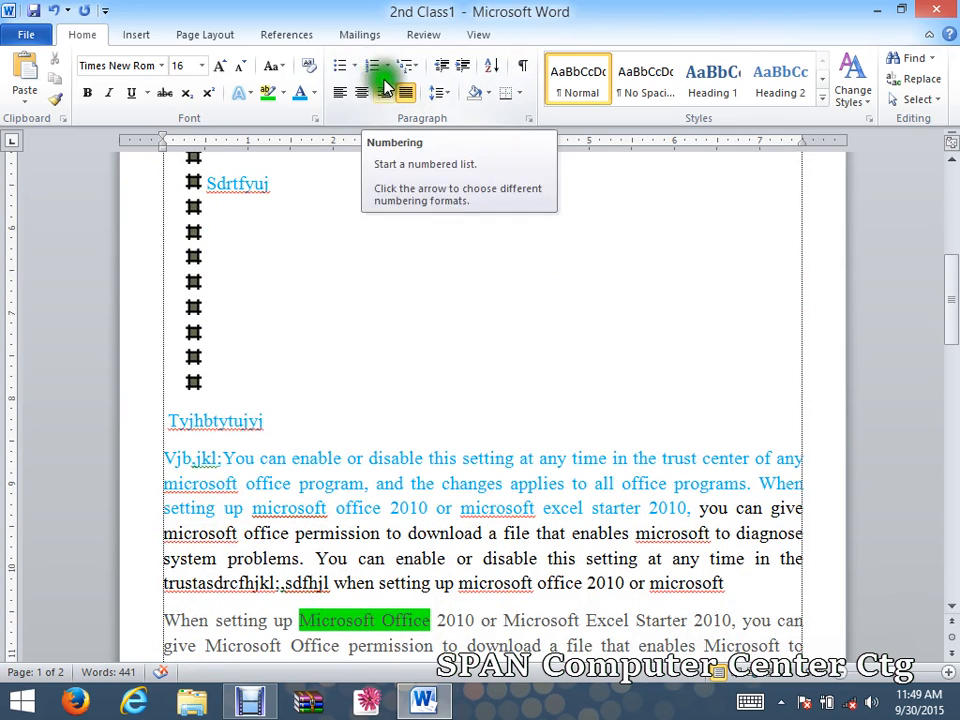
scroll(343, 285, up, 1)
scroll(343, 285, down, 5)
scroll(210, 590, down, 2)
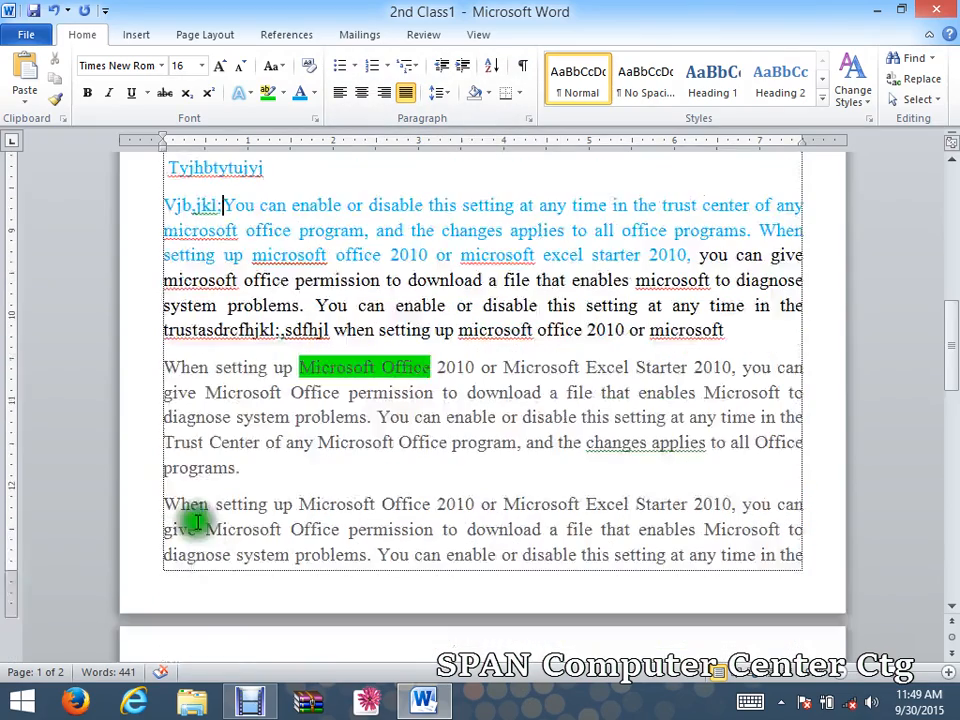
Break the grey 'When setting up Microsoft' paragraph into short separate lines from "Excel" to "Office".
click(168, 365)
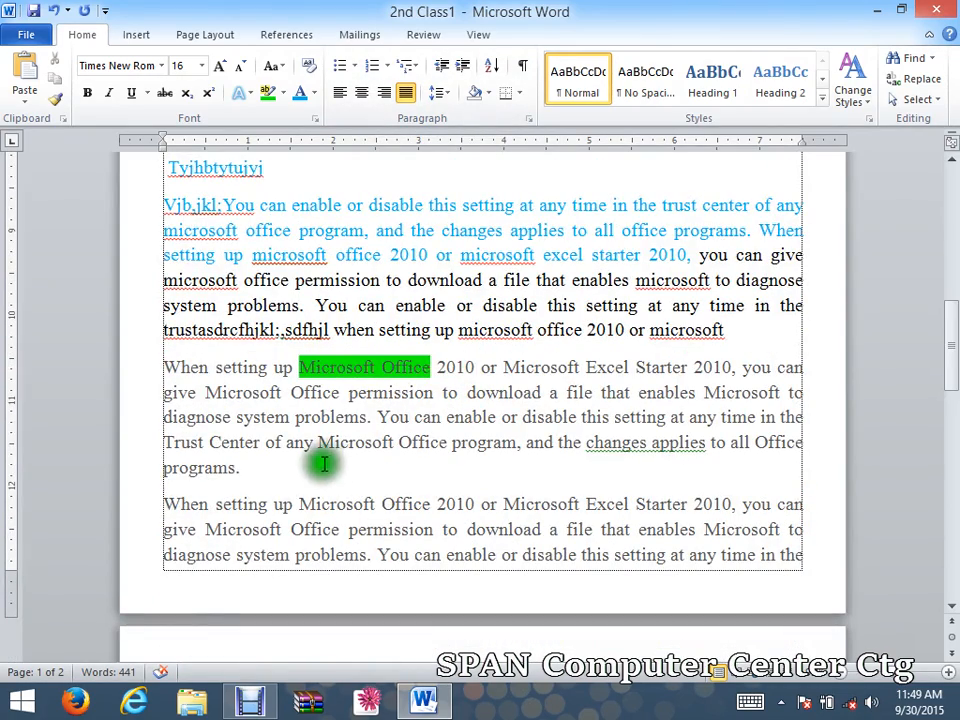
click(376, 505)
key(Return)
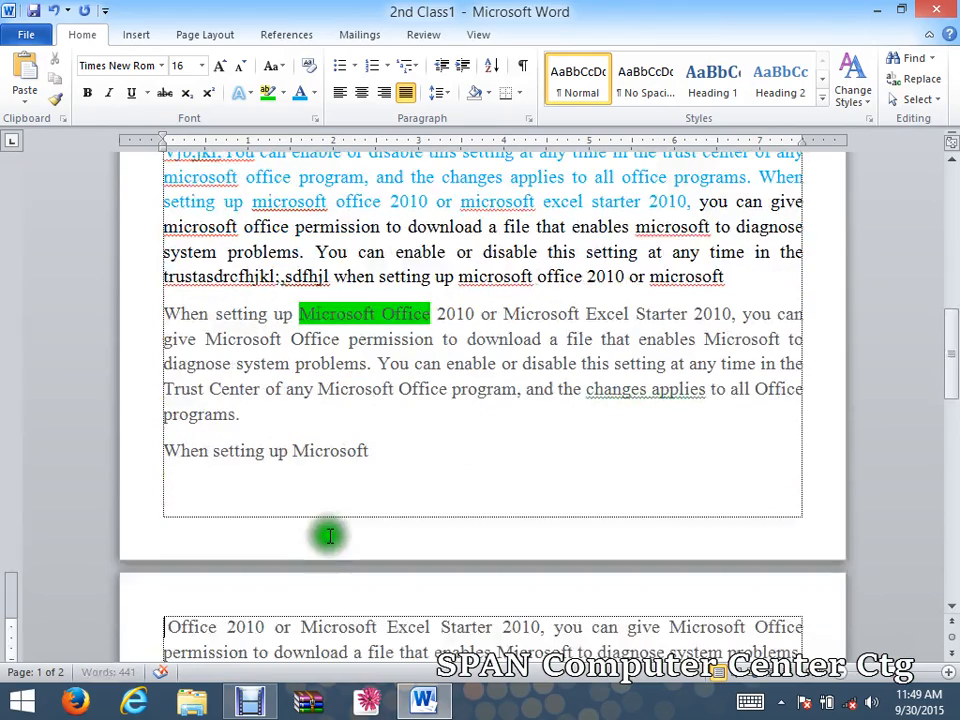
click(390, 627)
key(Return)
click(401, 628)
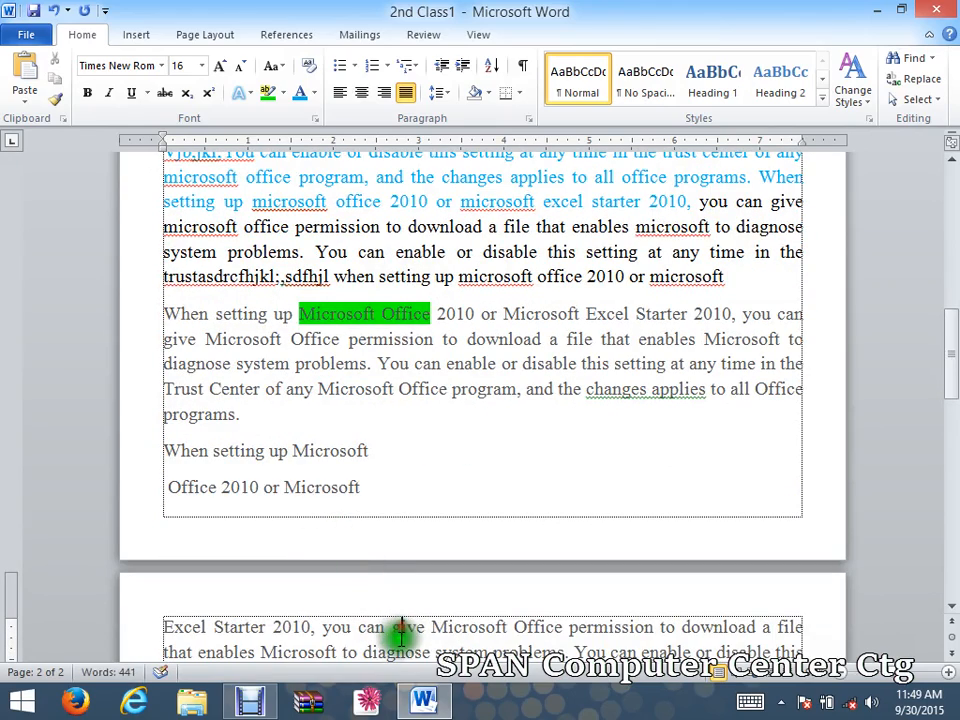
key(Return)
click(417, 627)
key(Return)
click(420, 630)
key(Return)
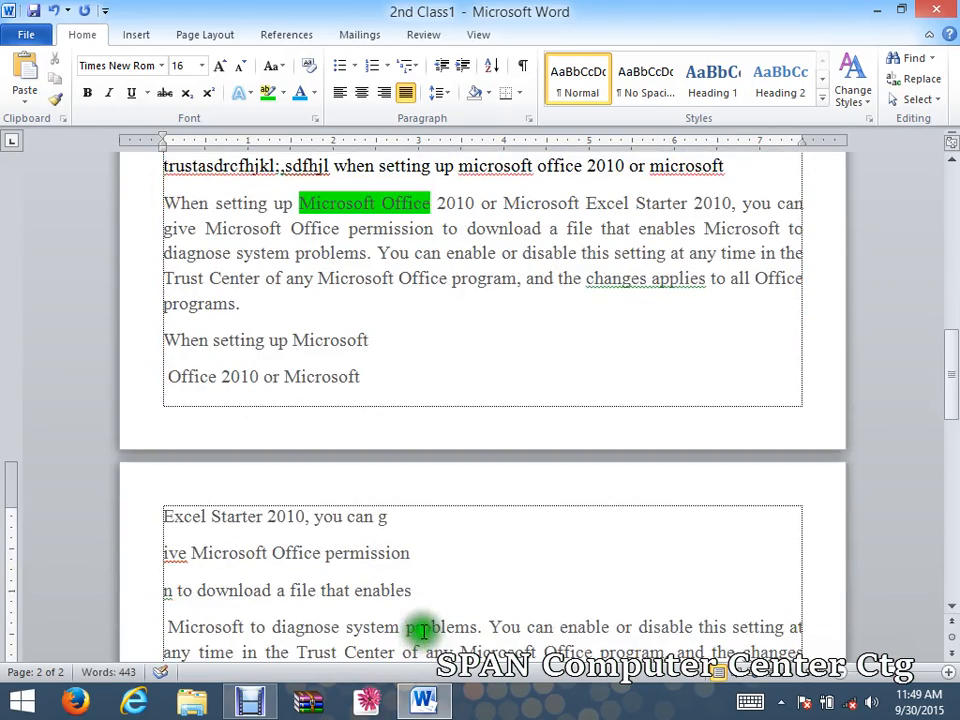
click(416, 630)
key(Return)
click(424, 630)
key(Return)
click(413, 628)
key(Return)
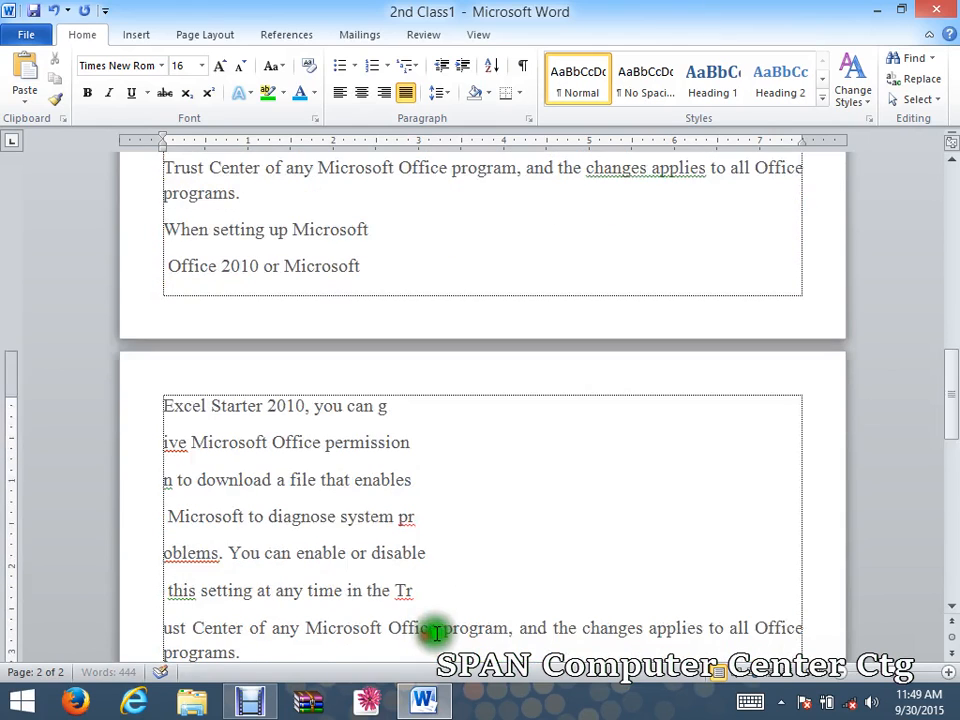
click(430, 628)
key(Return)
Select the short lines from "Excel" to "Office" and number them with the a) b) c) format.
drag(435, 596, 184, 369)
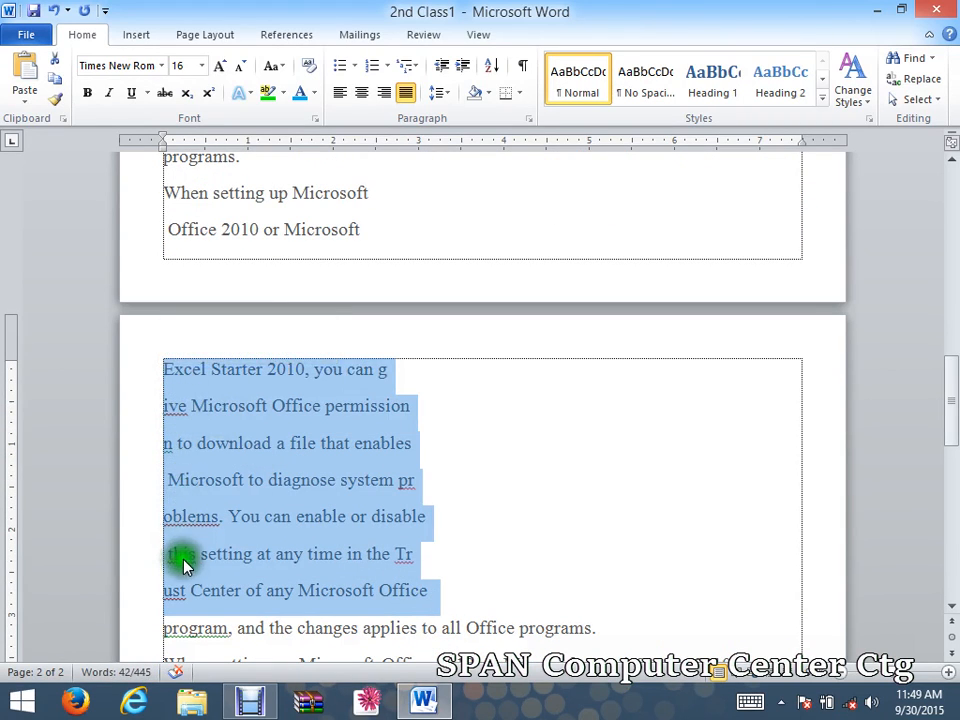
click(389, 66)
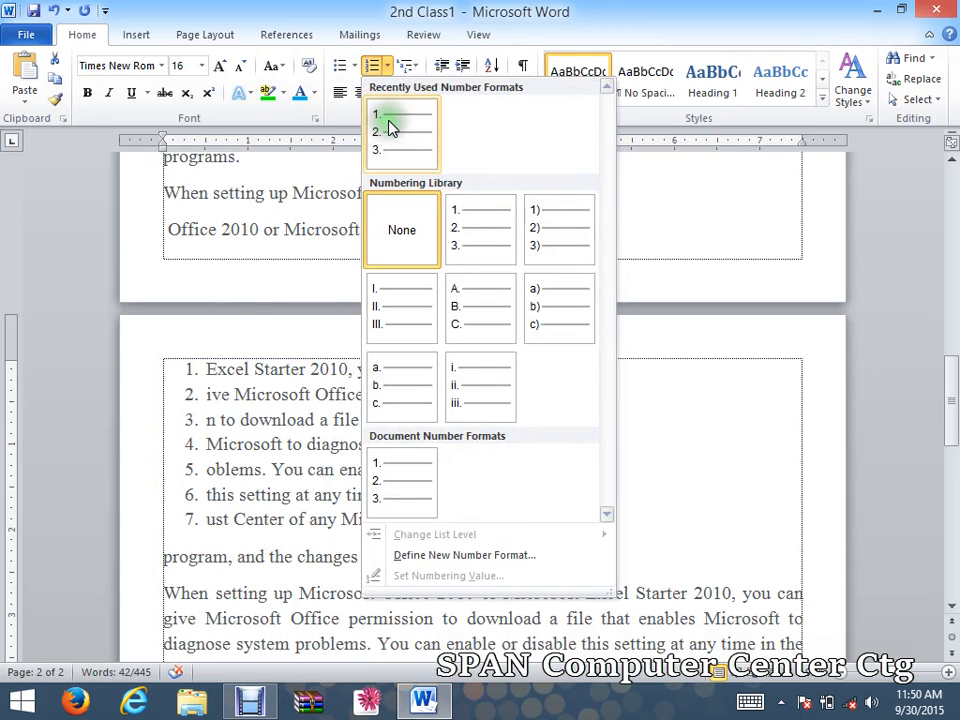
click(480, 237)
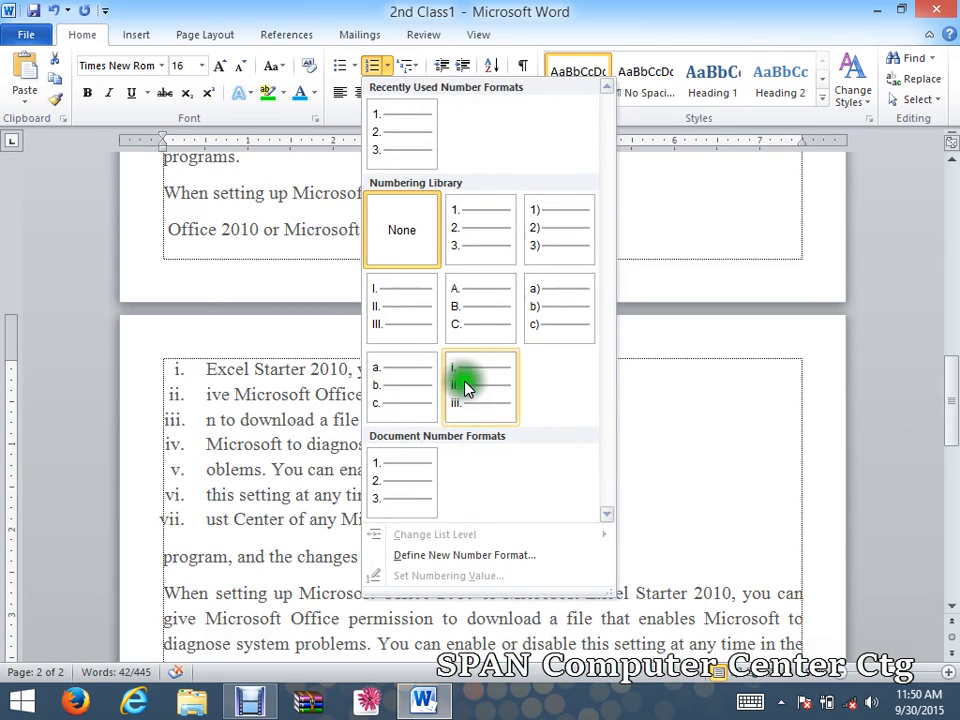
click(548, 312)
click(497, 497)
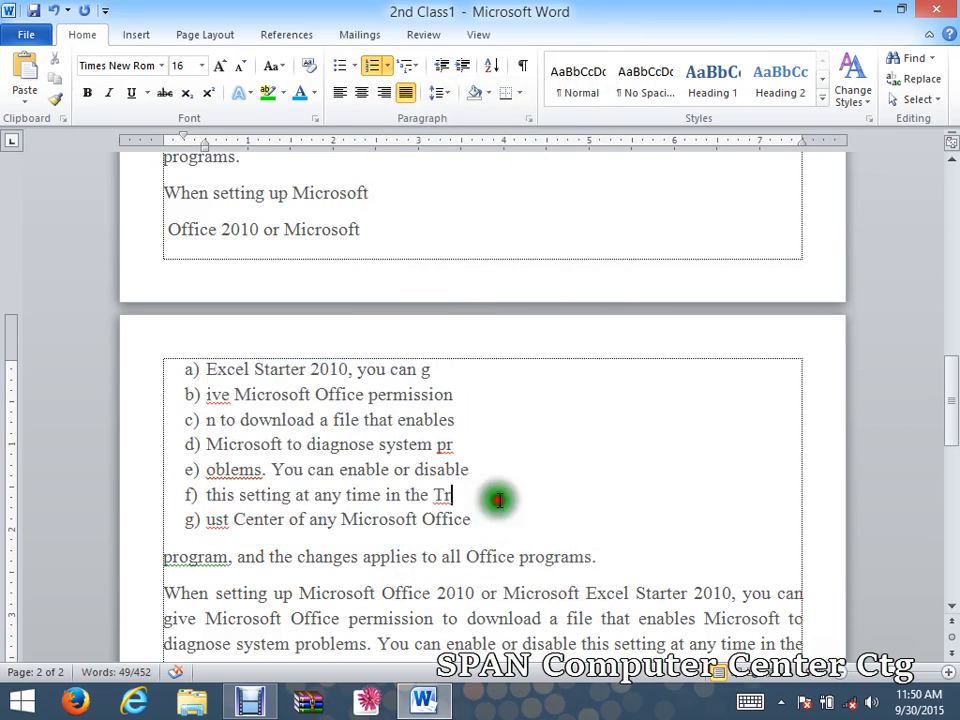
scroll(520, 505, down, 4)
drag(943, 450, 943, 515)
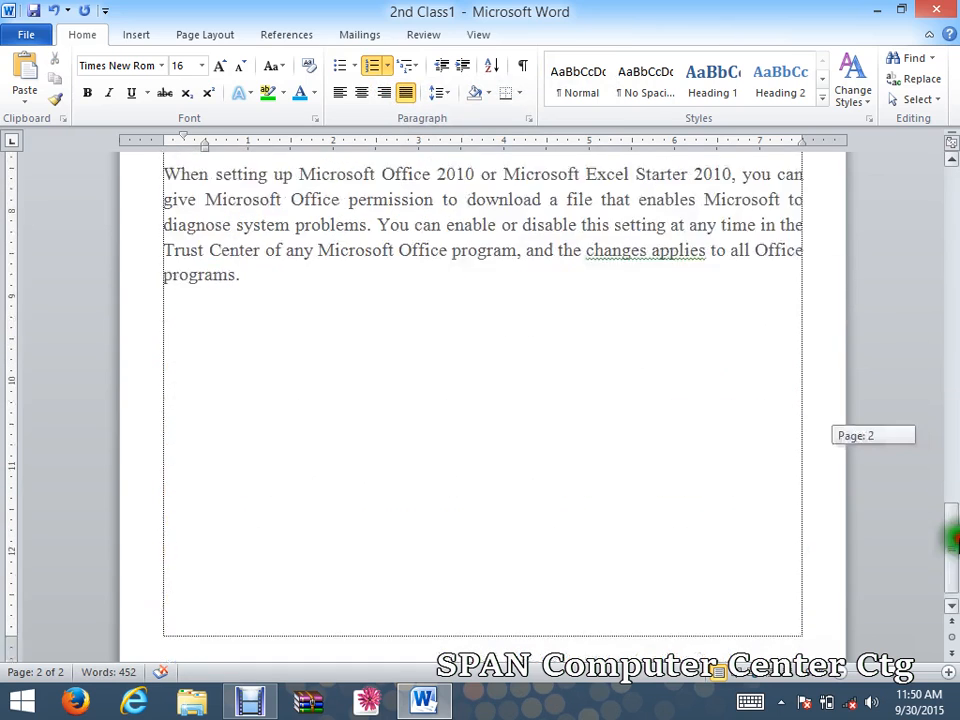
Apply a 1) a) i) multilevel list to the empty line after the page-2 paragraph.
click(555, 407)
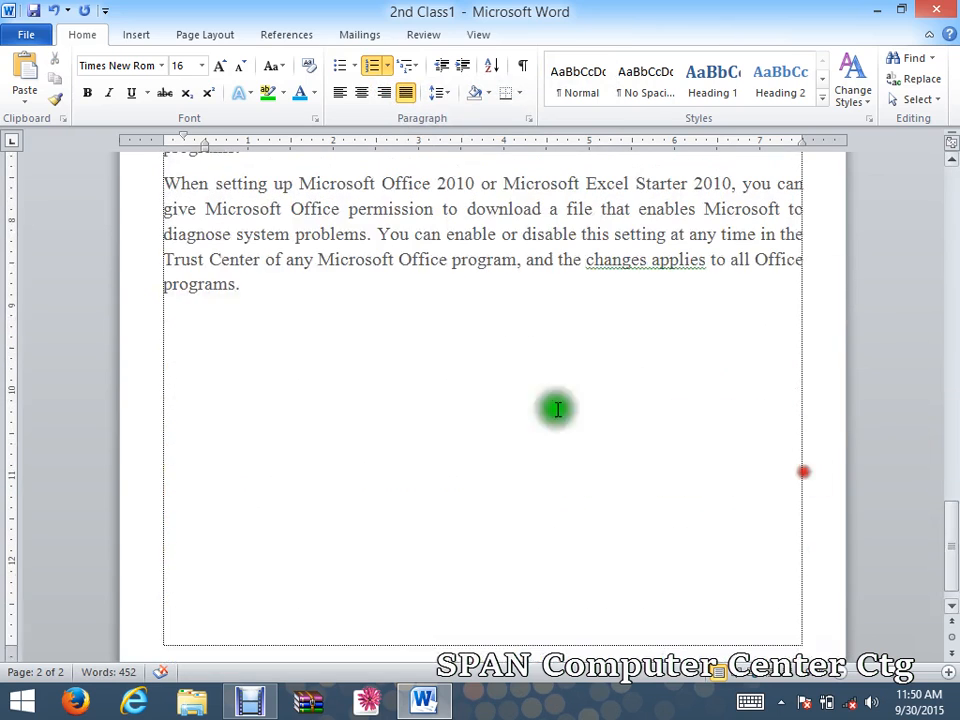
click(416, 69)
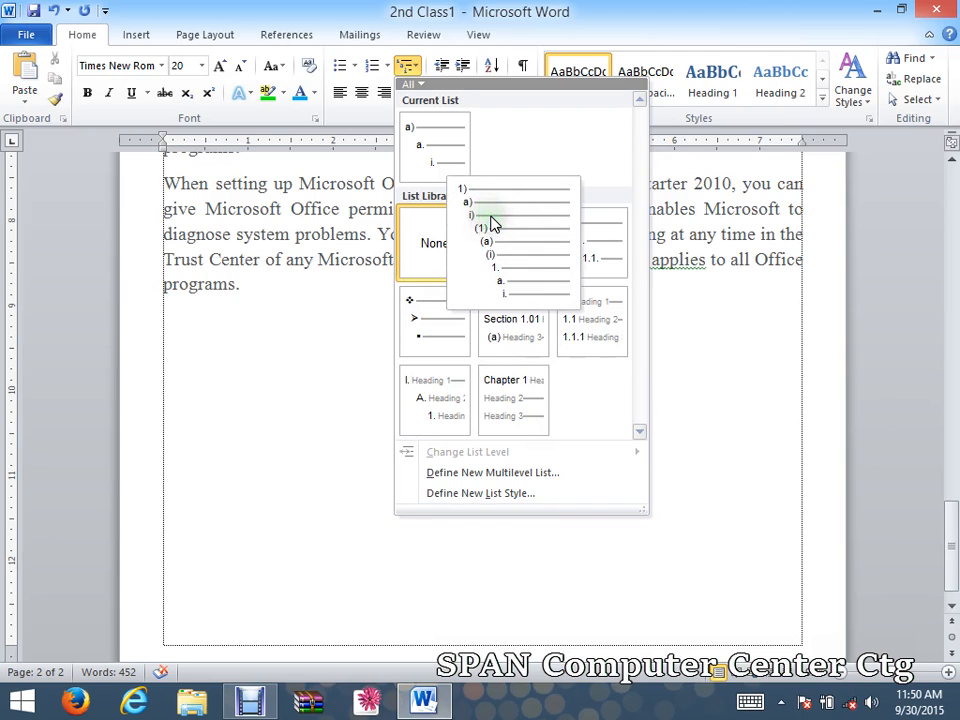
click(534, 274)
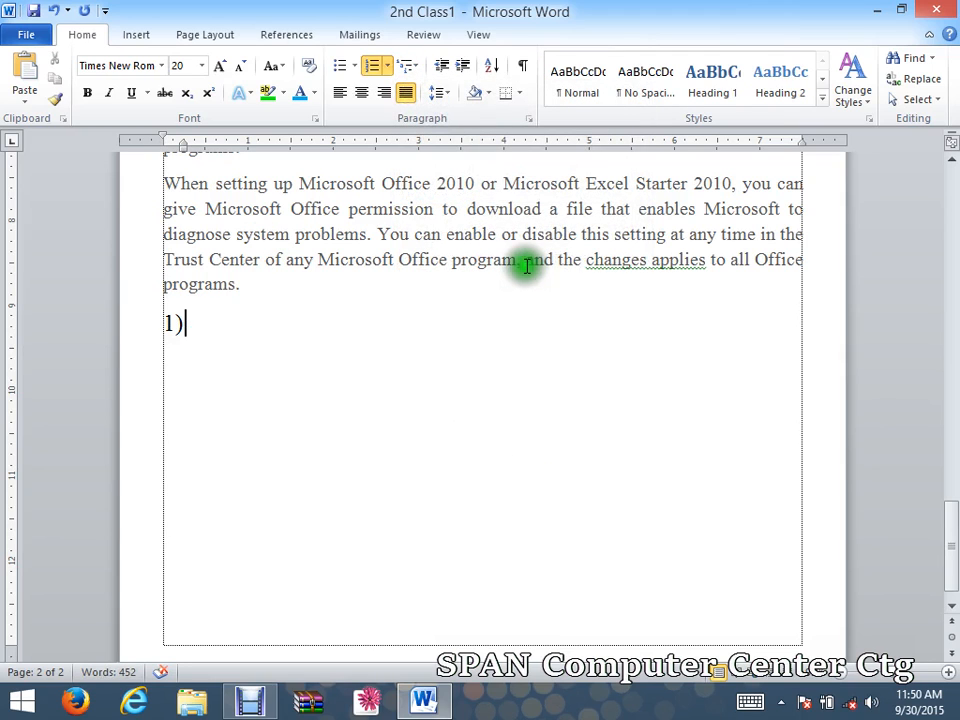
Copy 'Trust Center of any Microsoft Office program,' into item 1) as plain text and start item 2).
drag(522, 262, 172, 261)
right_click(172, 261)
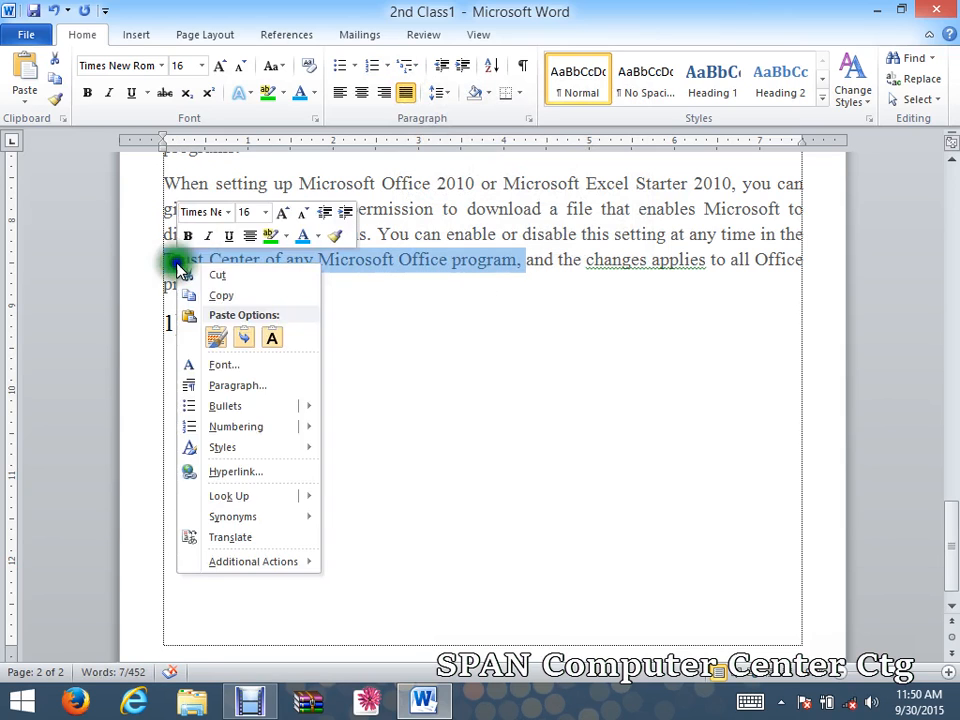
click(214, 292)
click(220, 328)
right_click(220, 328)
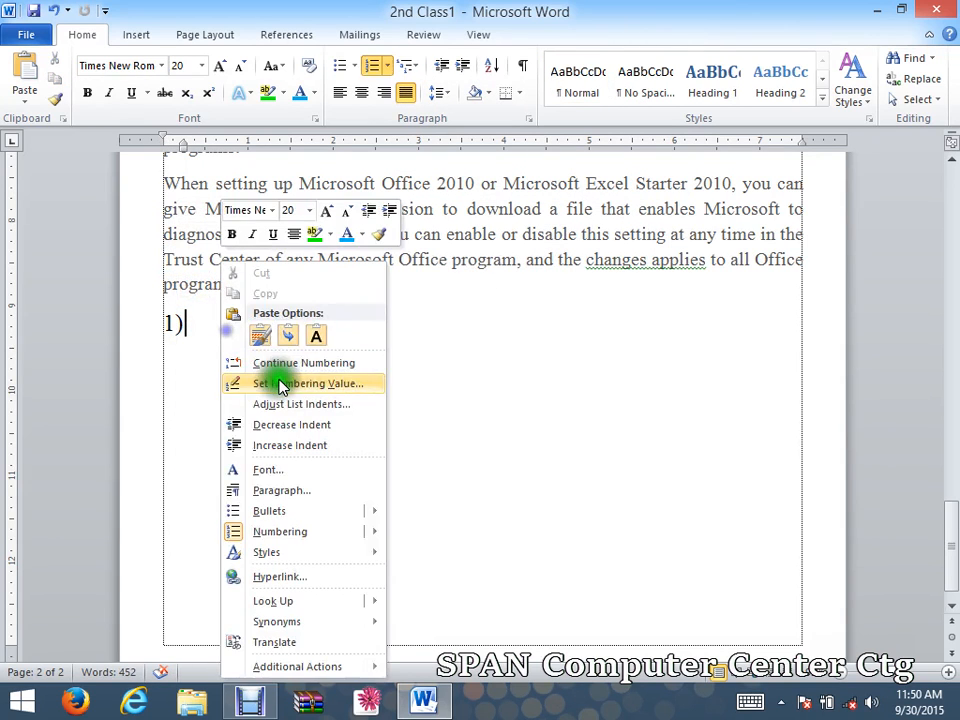
click(316, 340)
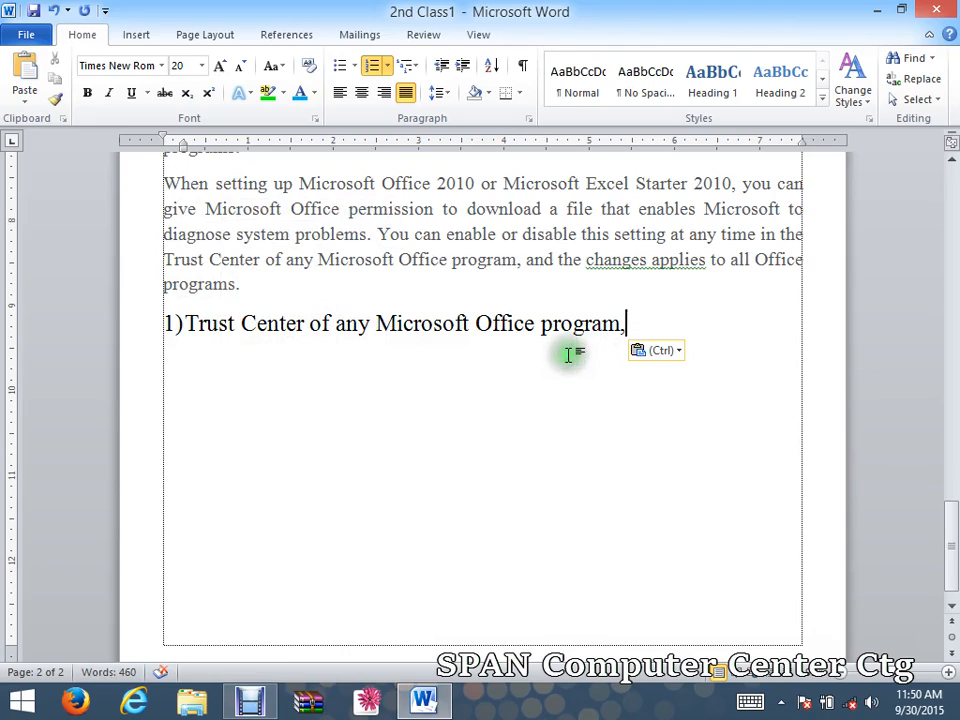
key(Return)
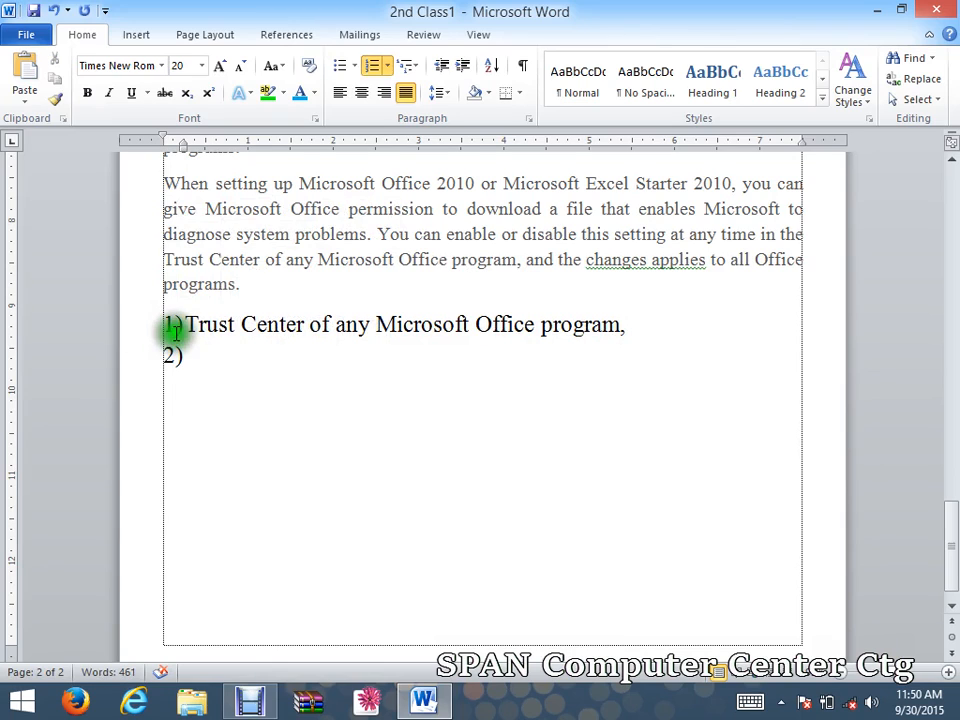
Add sub-items a)–d) under item 1: ssdfjsdisd, sdljfsdjts, sdlfjsdij, sdljfsdj.
click(181, 388)
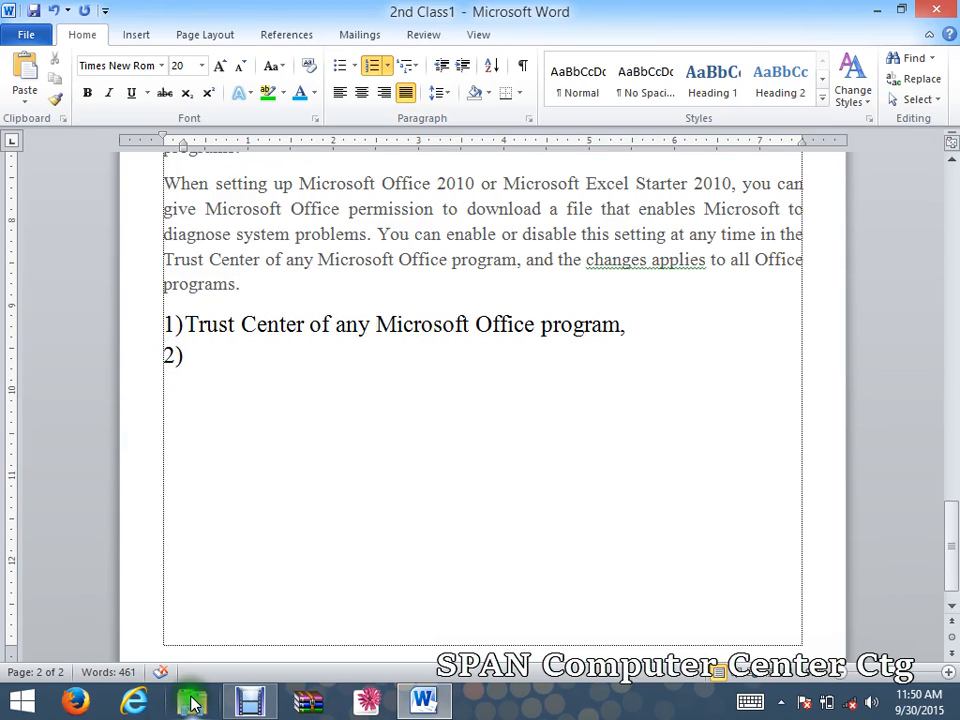
key(Tab)
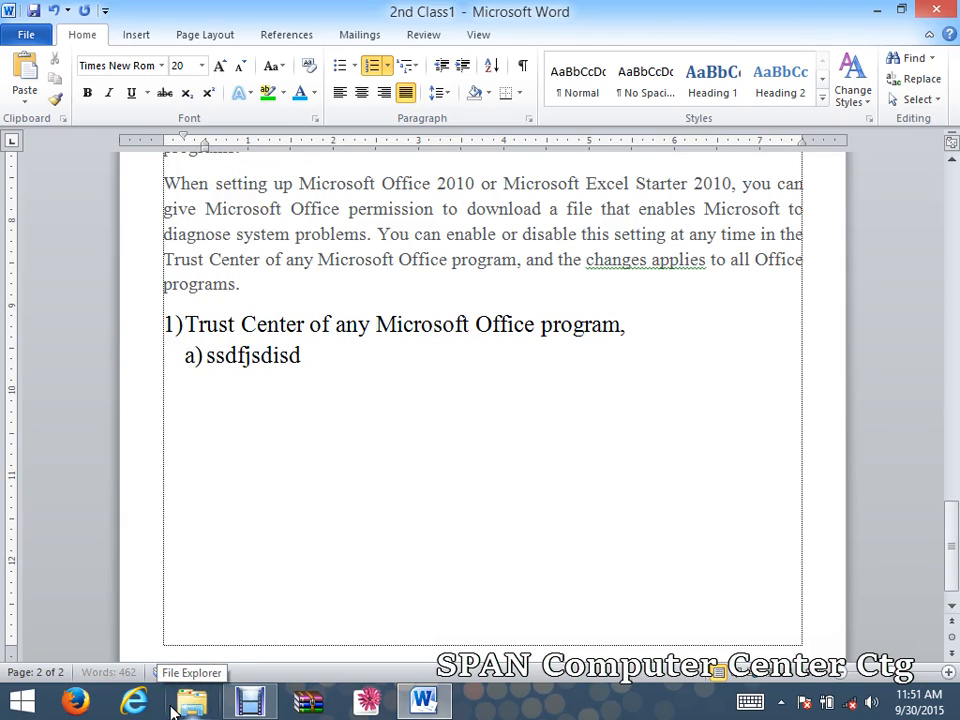
text(ssdfjsdisd)
key(Return)
text(sdljfsdjts)
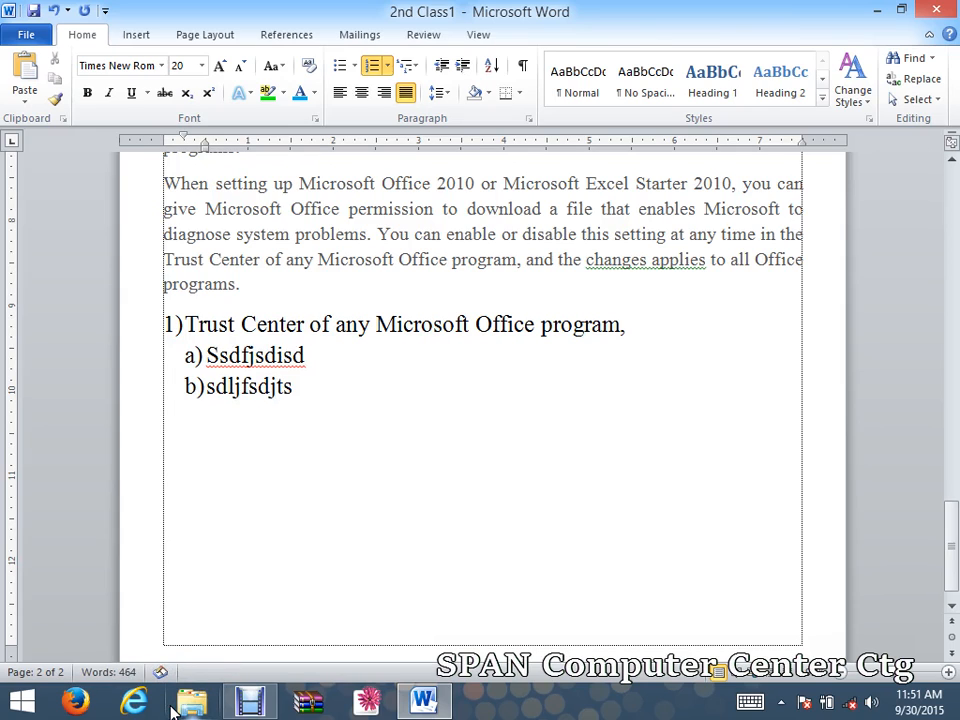
key(Return)
text(sdlfjsdij)
key(Return)
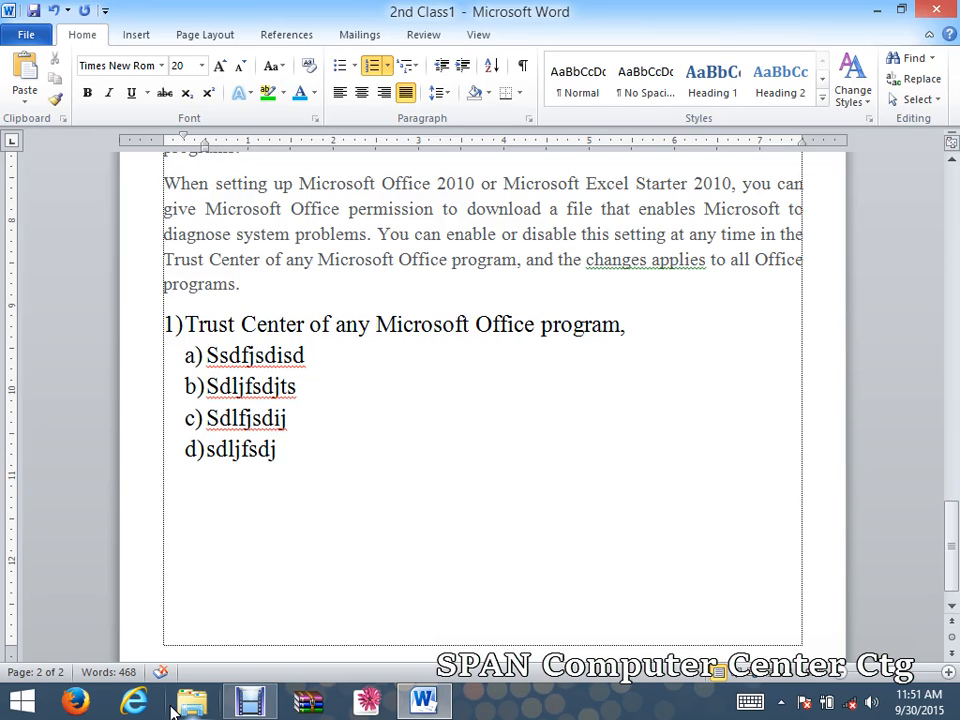
text(sdljfsdj)
key(Return)
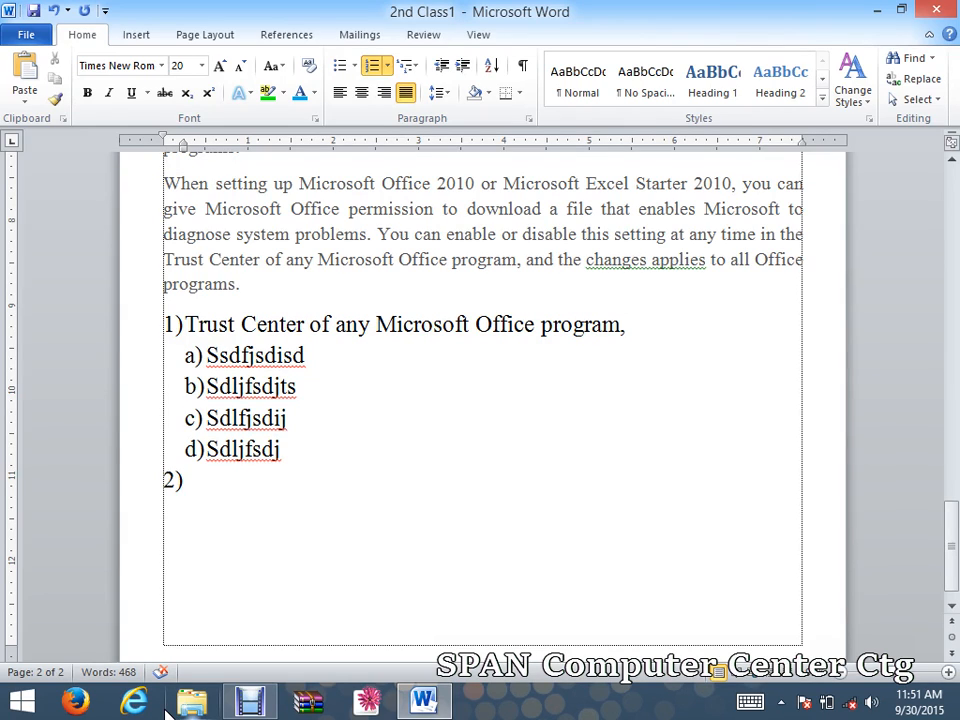
Paste the Trust Center phrase as item 2 and add sub-items including dfmisdjfisd, sdflsdjfisdf and sd.
key(ctrl+v)
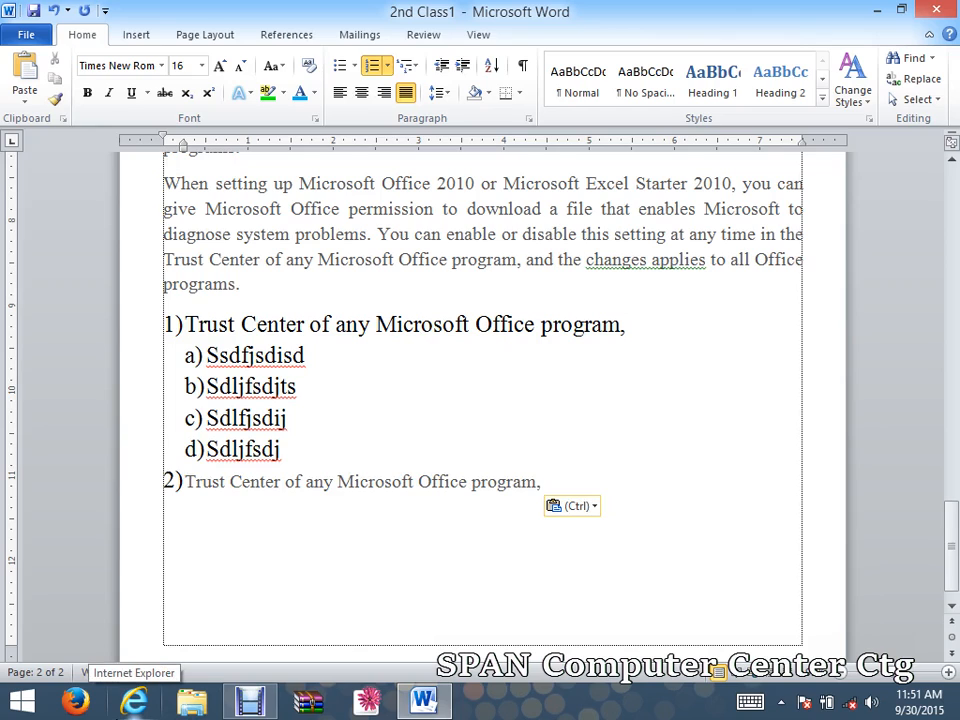
key(Return)
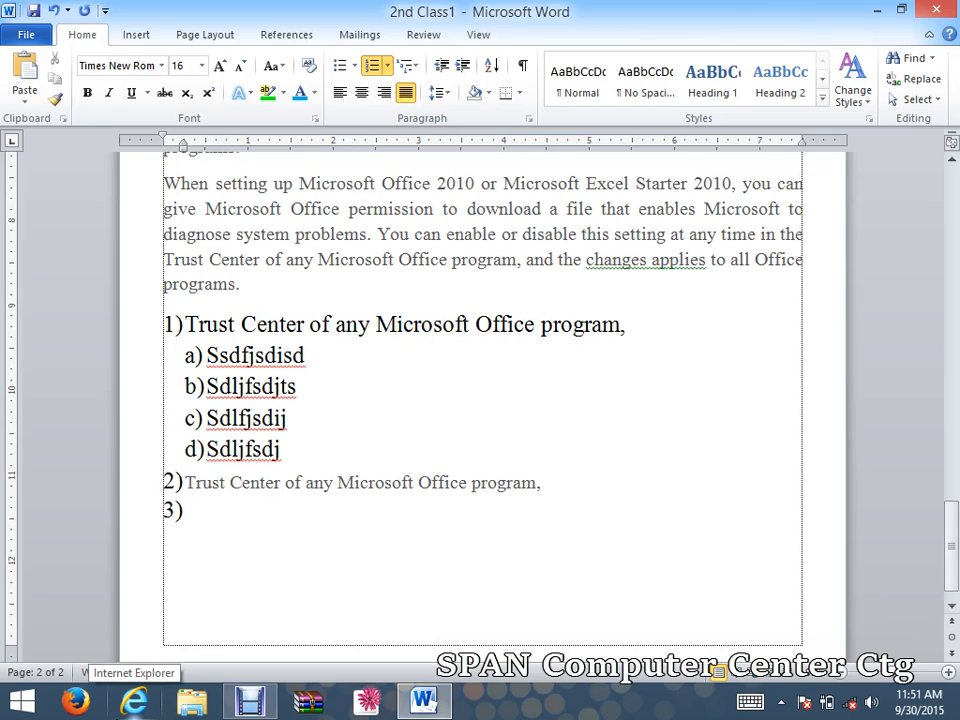
key(Return)
text(dfmisdjfisd)
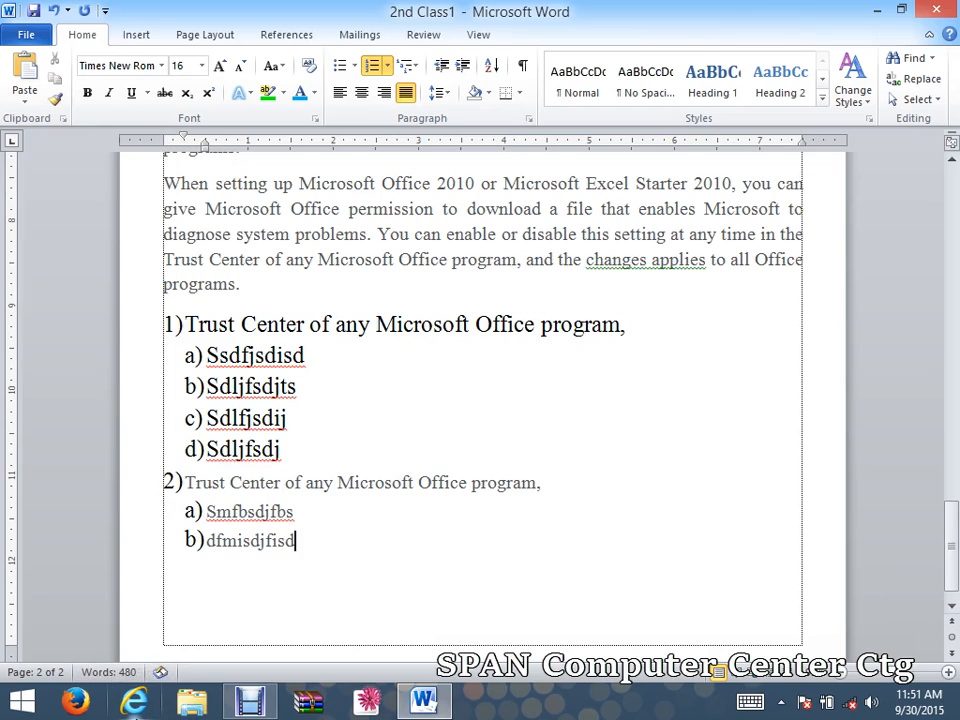
key(Return)
text(sdflsdjfisdf)
key(Return)
text(sdlsdogsd)
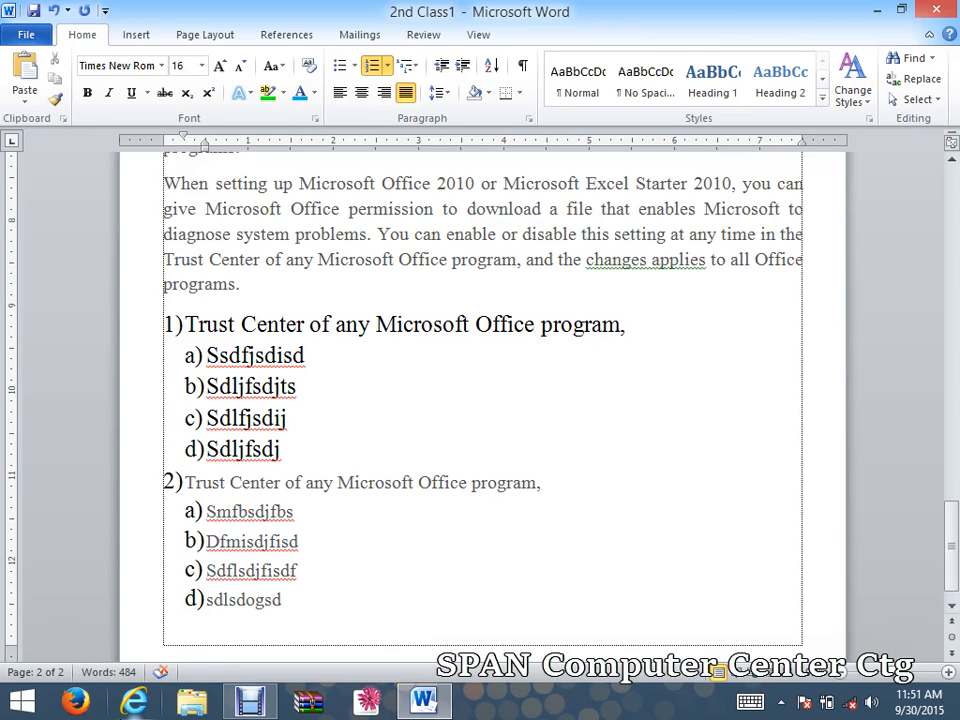
key(Return)
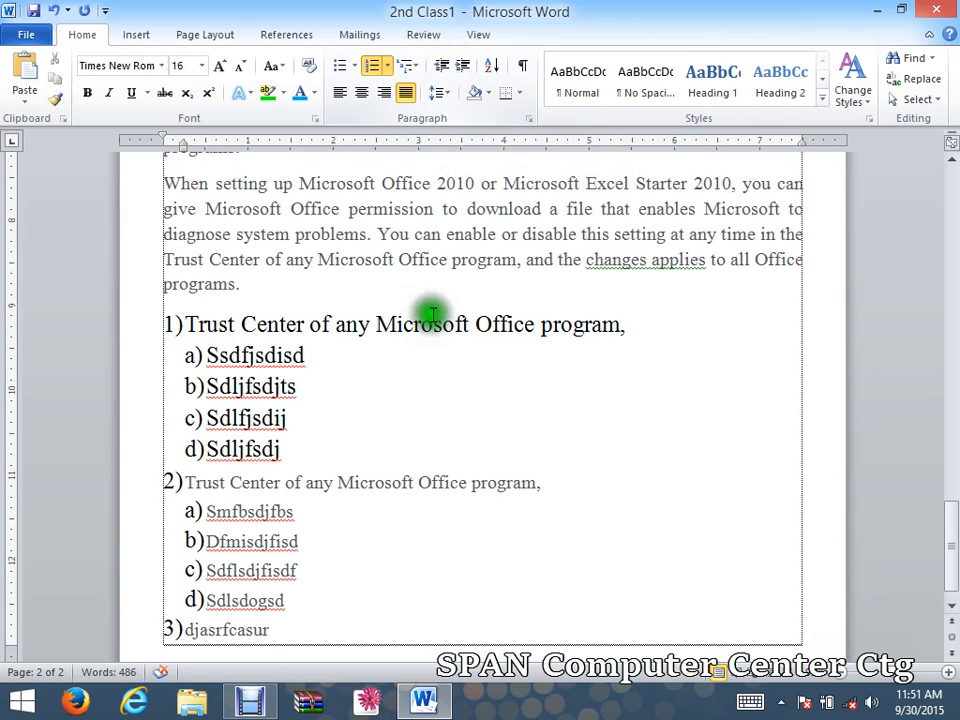
Indent the four sub-items under item 1 one level deeper so they show (i)–(iv).
drag(283, 414, 253, 360)
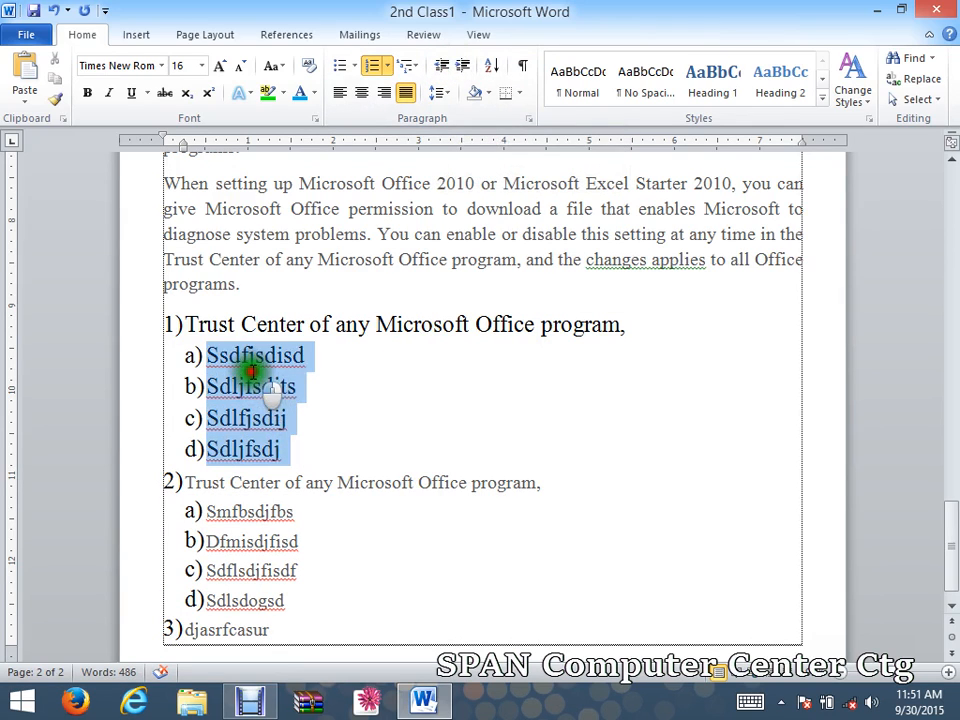
click(462, 66)
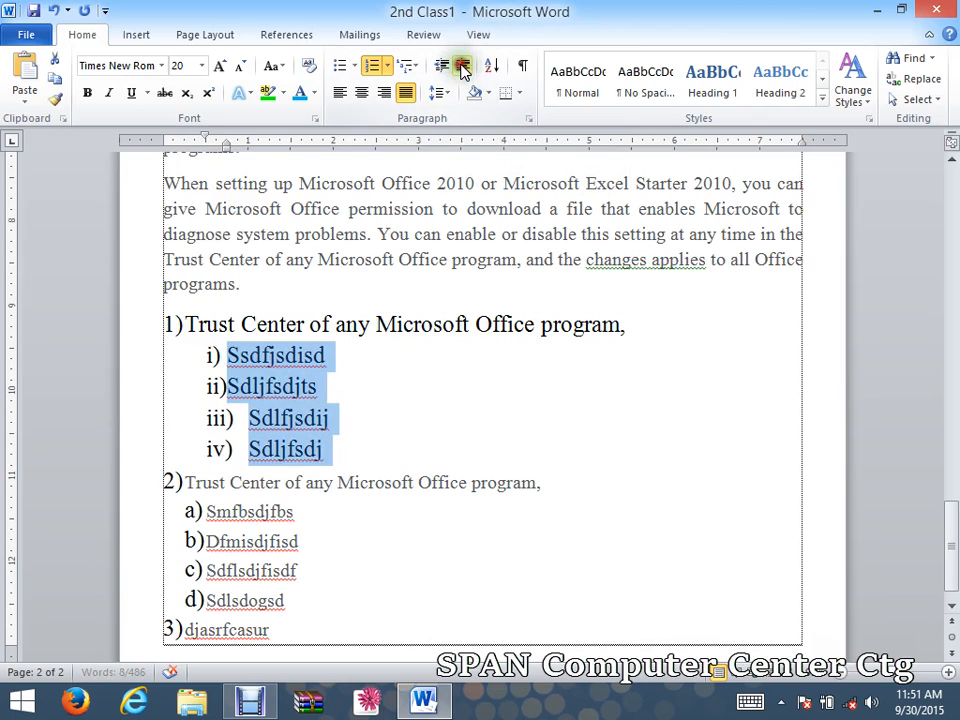
click(462, 66)
click(462, 66)
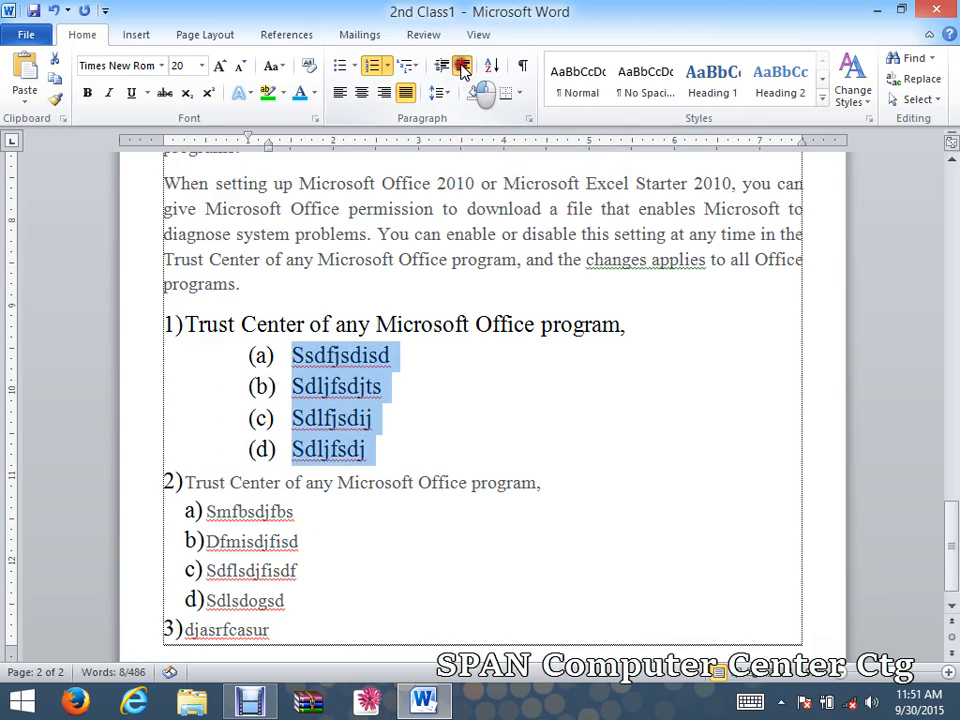
click(462, 66)
click(462, 66)
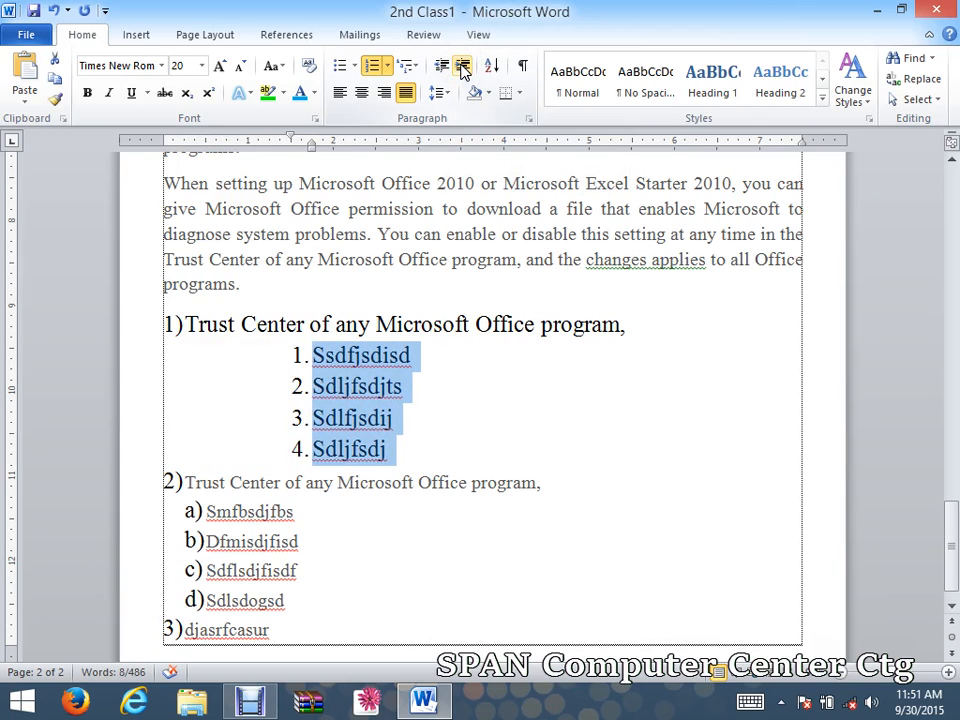
click(441, 67)
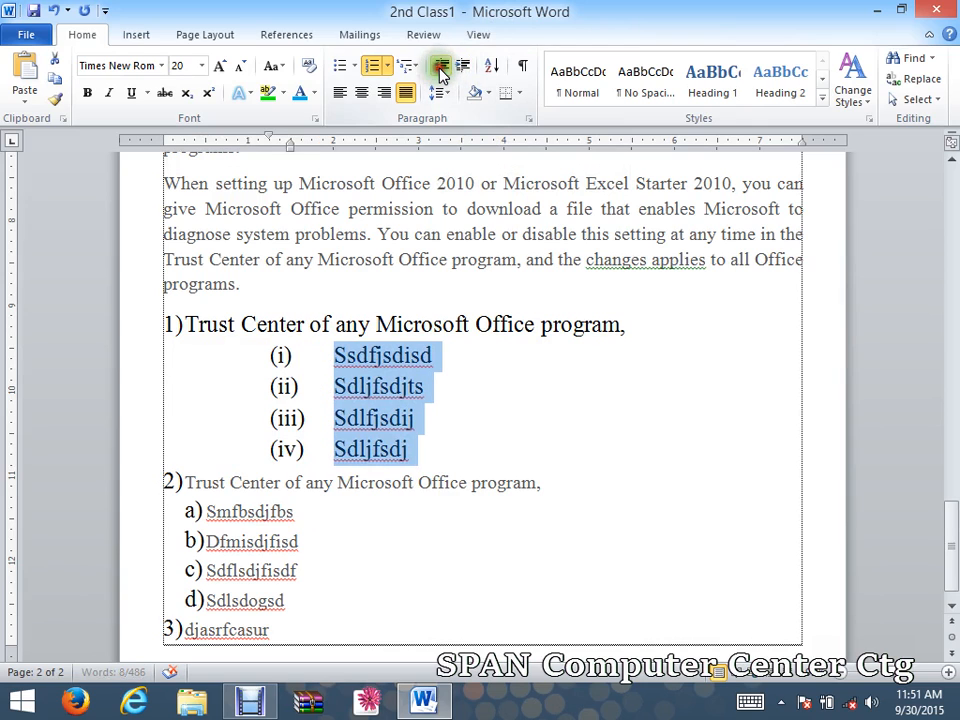
click(441, 67)
click(441, 67)
click(441, 67)
click(463, 66)
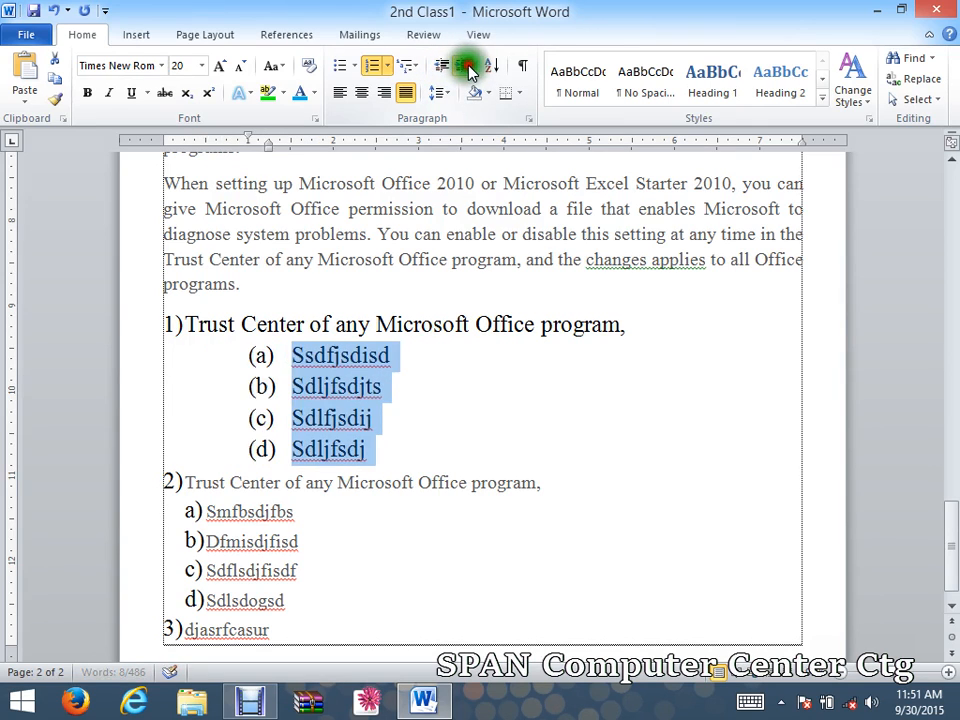
click(463, 66)
click(407, 424)
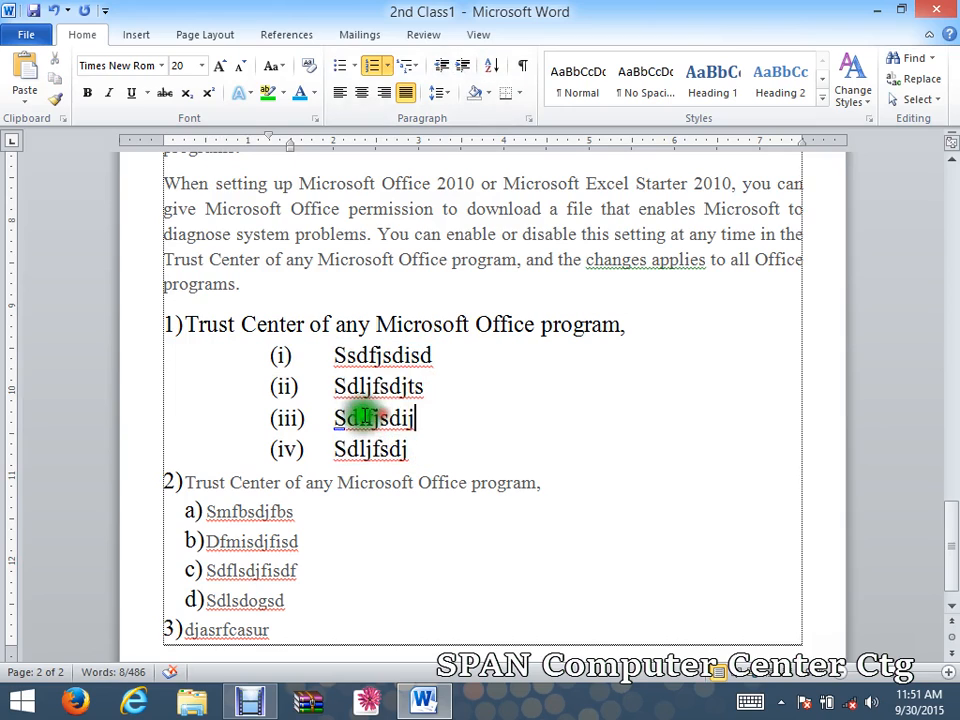
Change the first letters of items (iii), (i) and (iv) to 'd', 'z' and 'a'.
drag(348, 419, 339, 420)
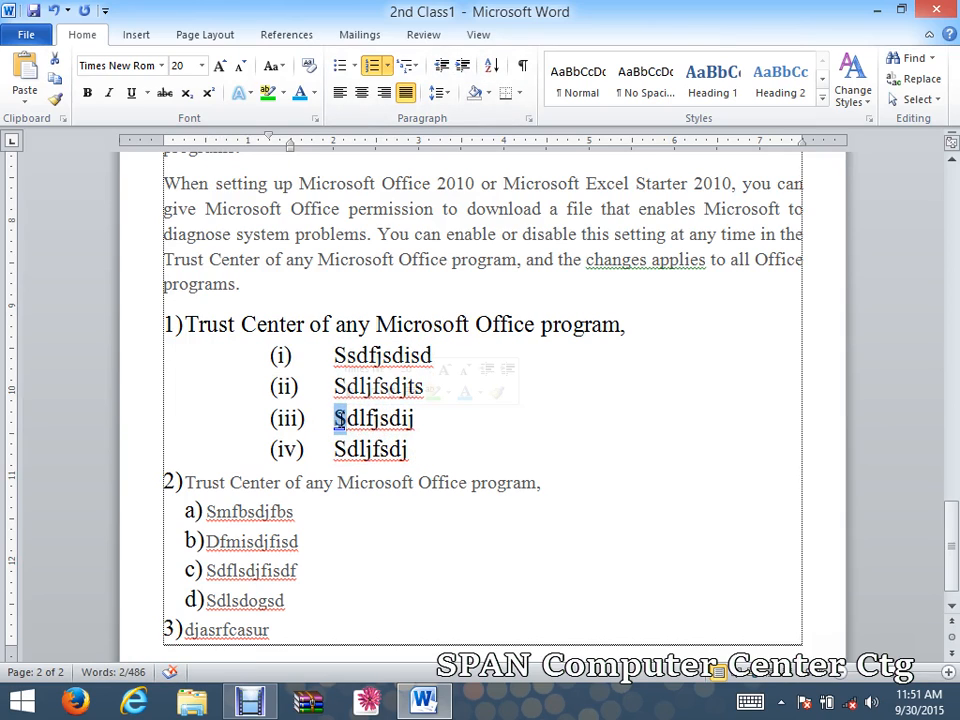
text(d)
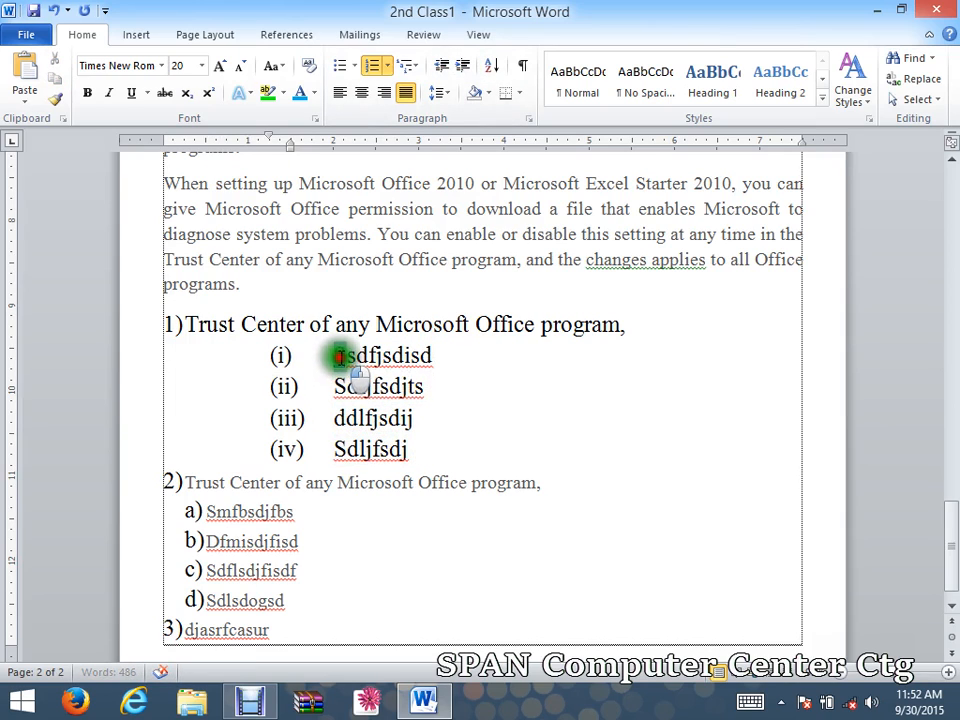
drag(340, 356, 334, 356)
text(z)
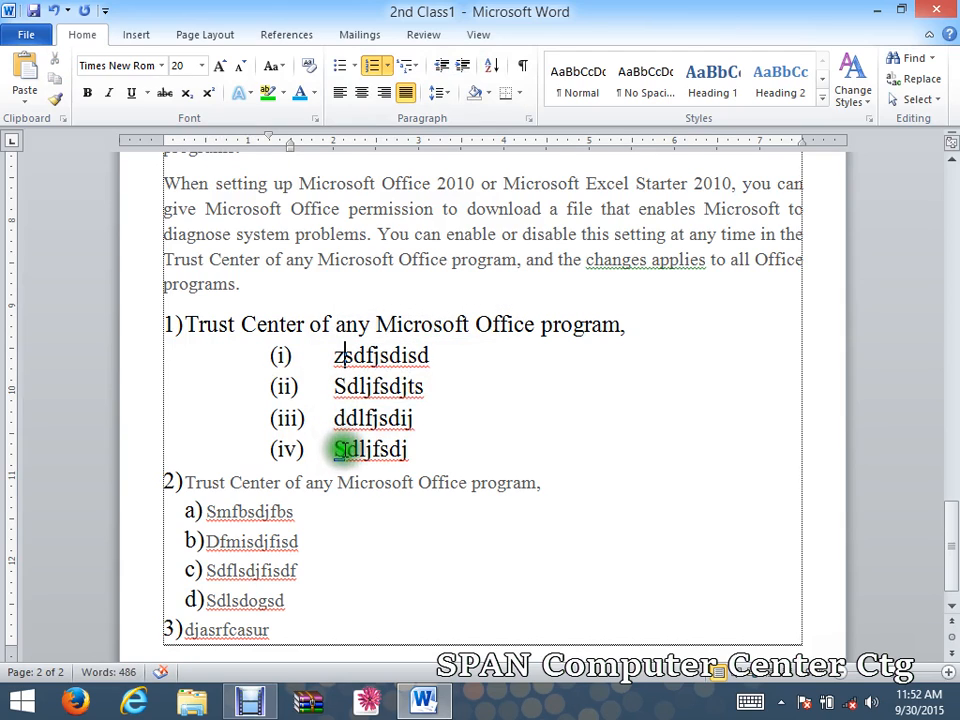
drag(340, 449, 334, 449)
text(a)
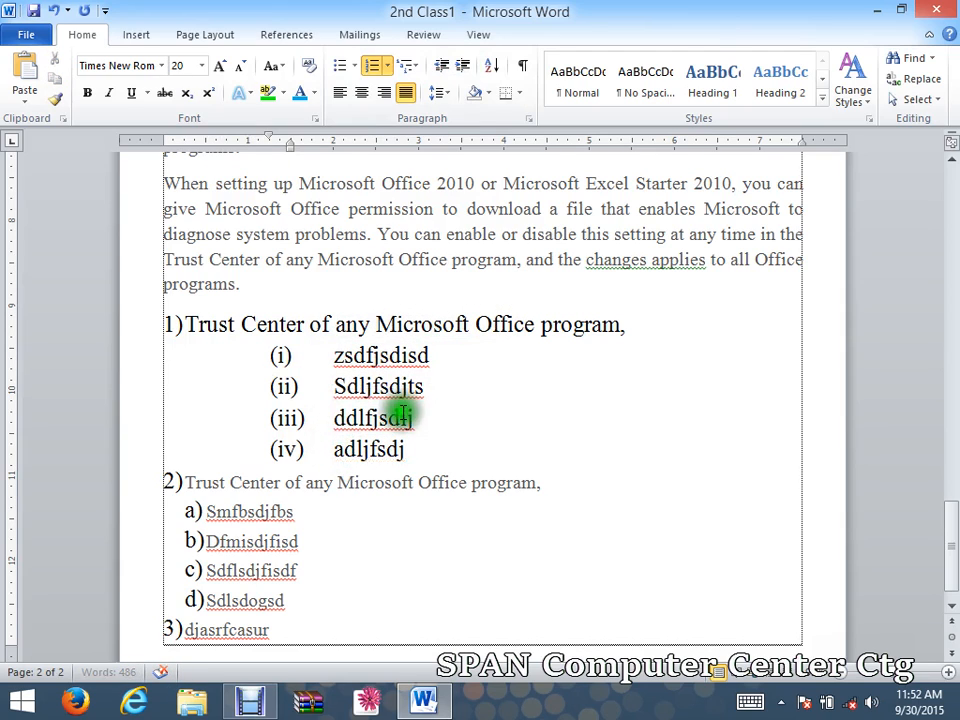
Select all four sub-items under point 1.
click(401, 417)
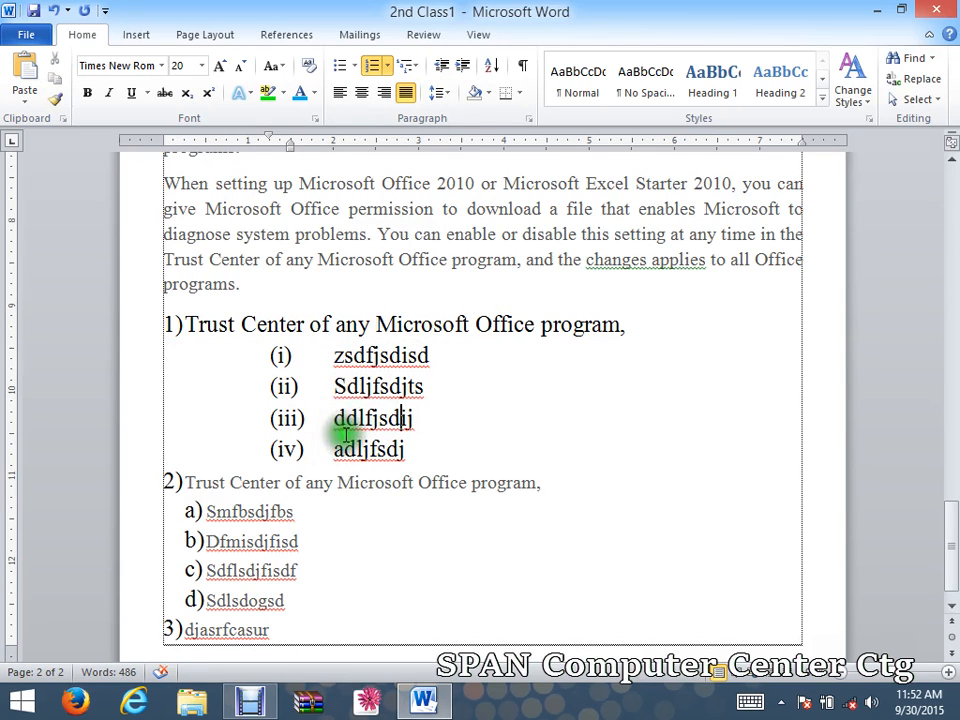
click(336, 356)
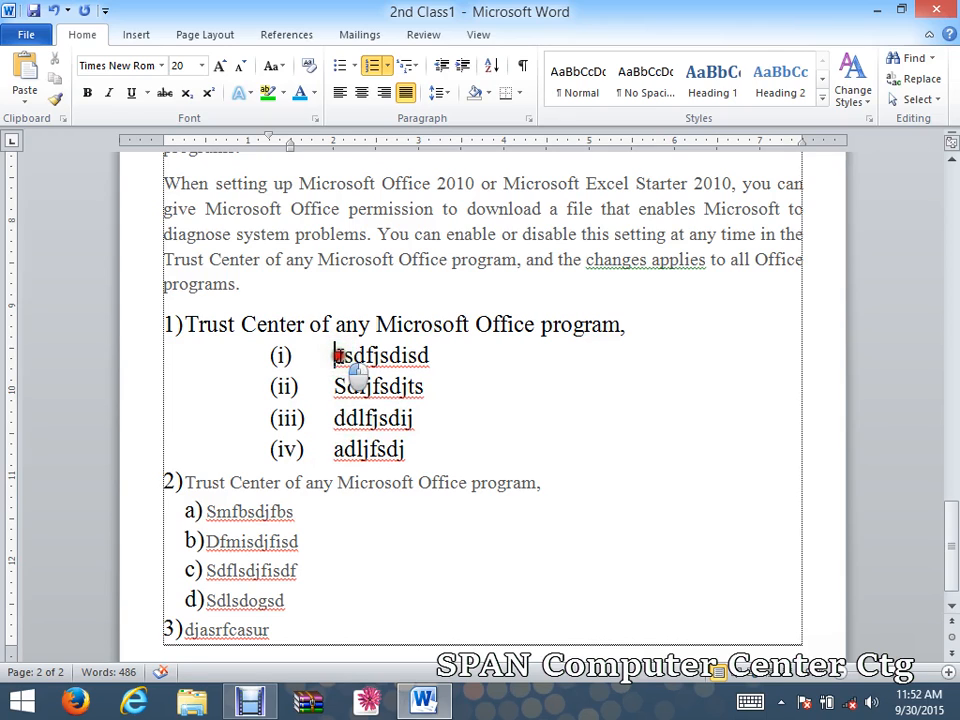
drag(338, 356, 343, 419)
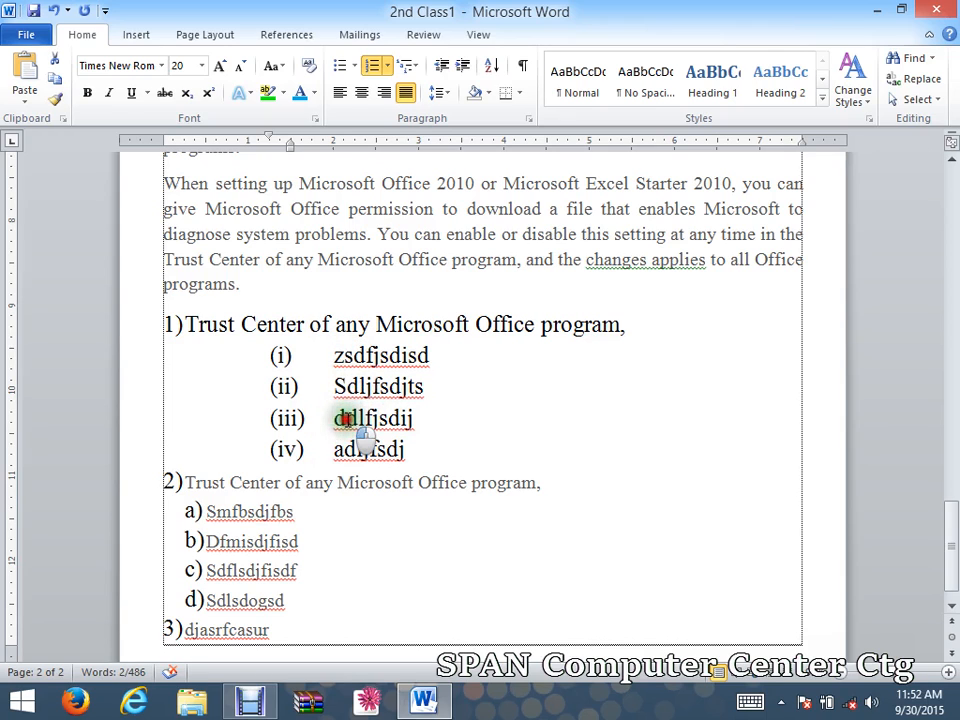
click(343, 447)
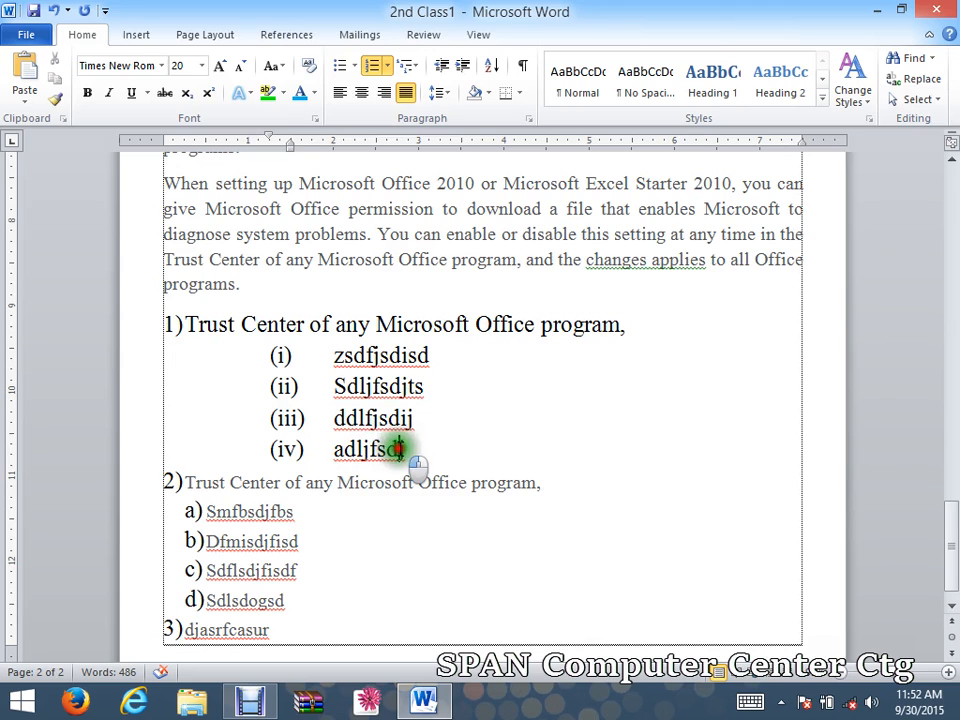
drag(400, 451, 340, 358)
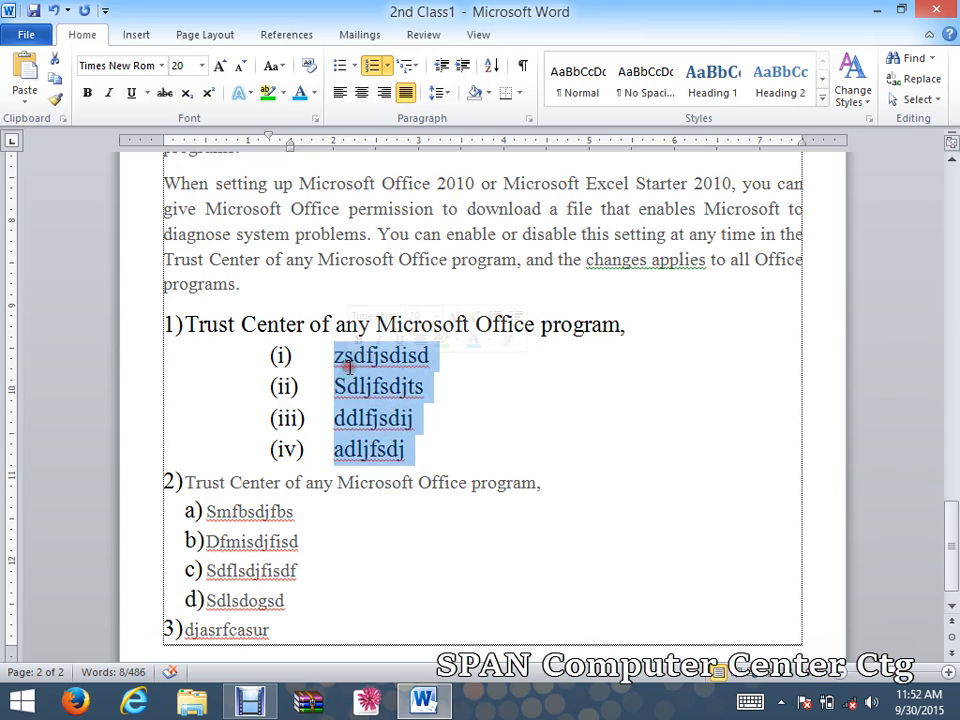
Sort the four sub-items under item 1 in ascending order.
click(491, 65)
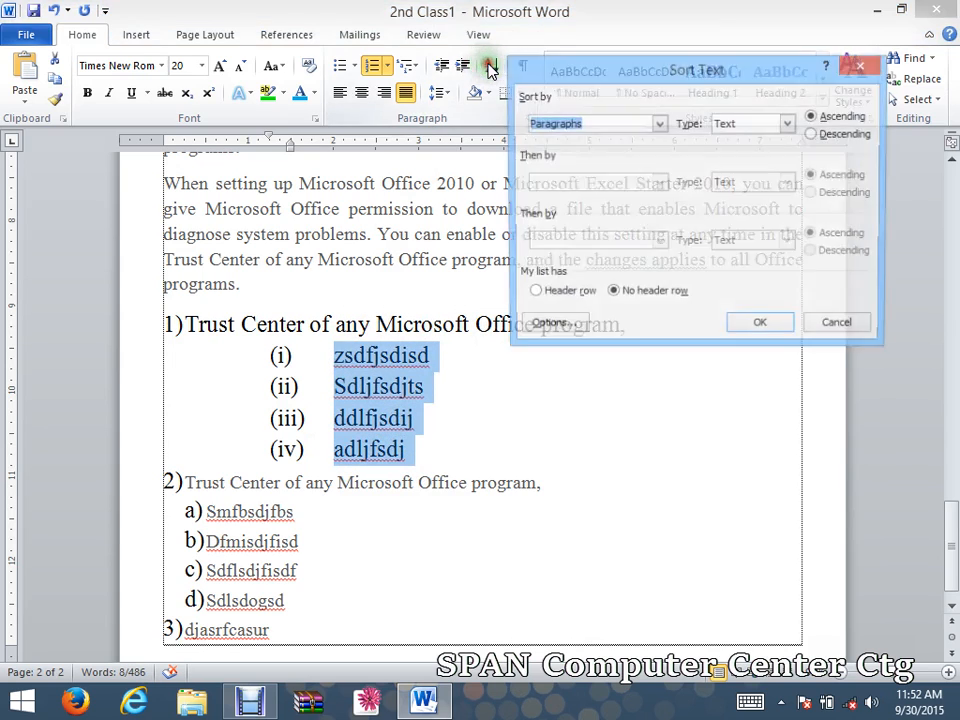
drag(631, 70, 476, 28)
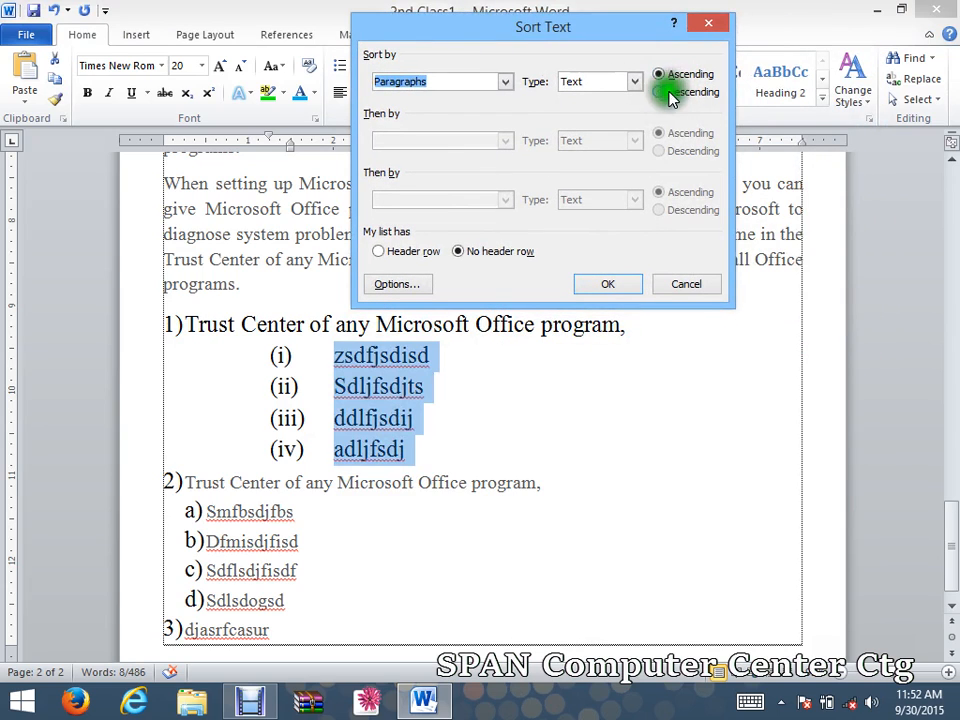
click(662, 75)
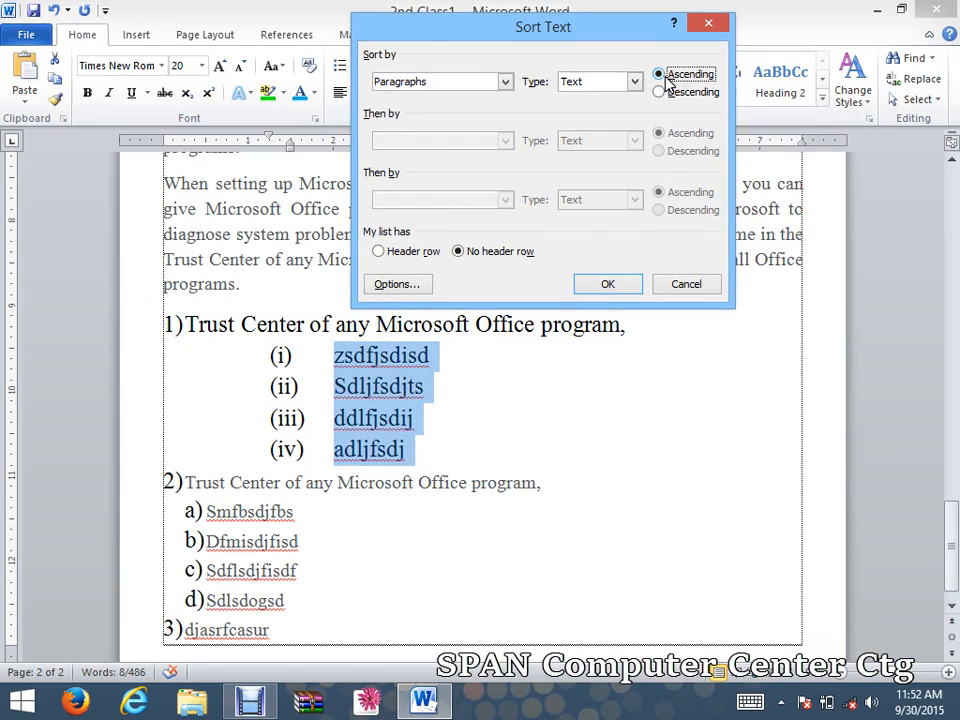
click(666, 88)
click(606, 282)
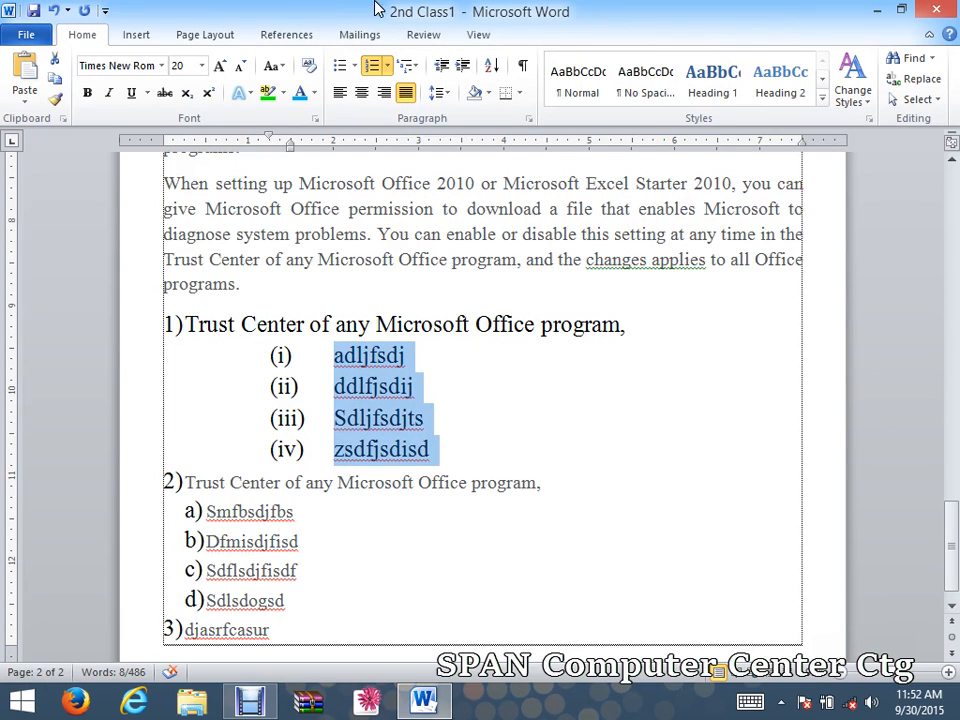
Re-sort the sub-items in descending order, then toggle formatting marks on and off.
click(491, 65)
click(657, 92)
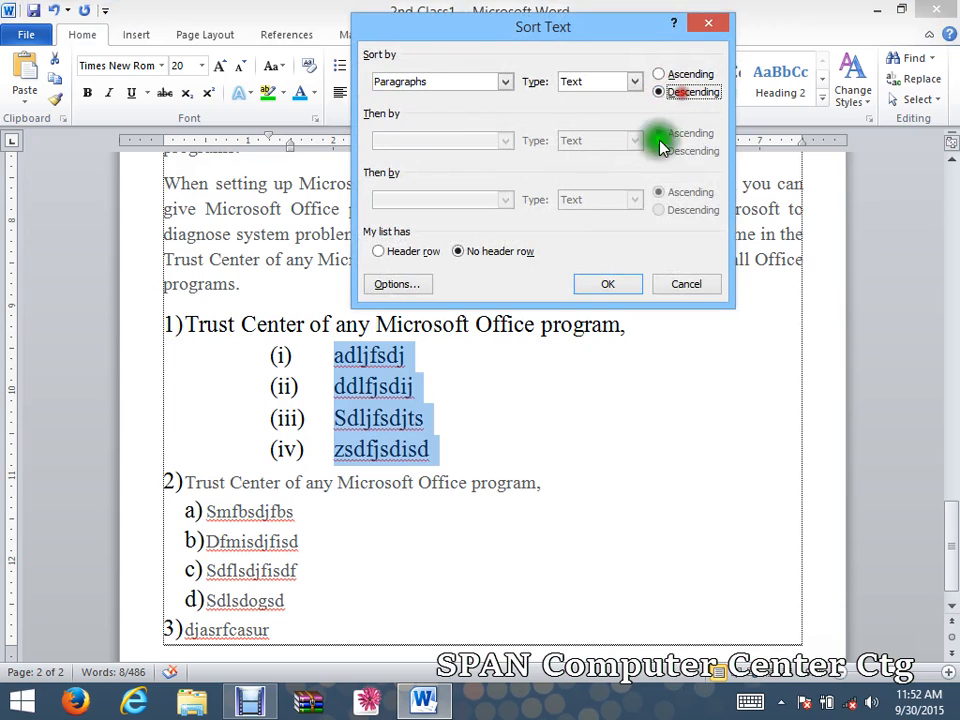
click(610, 283)
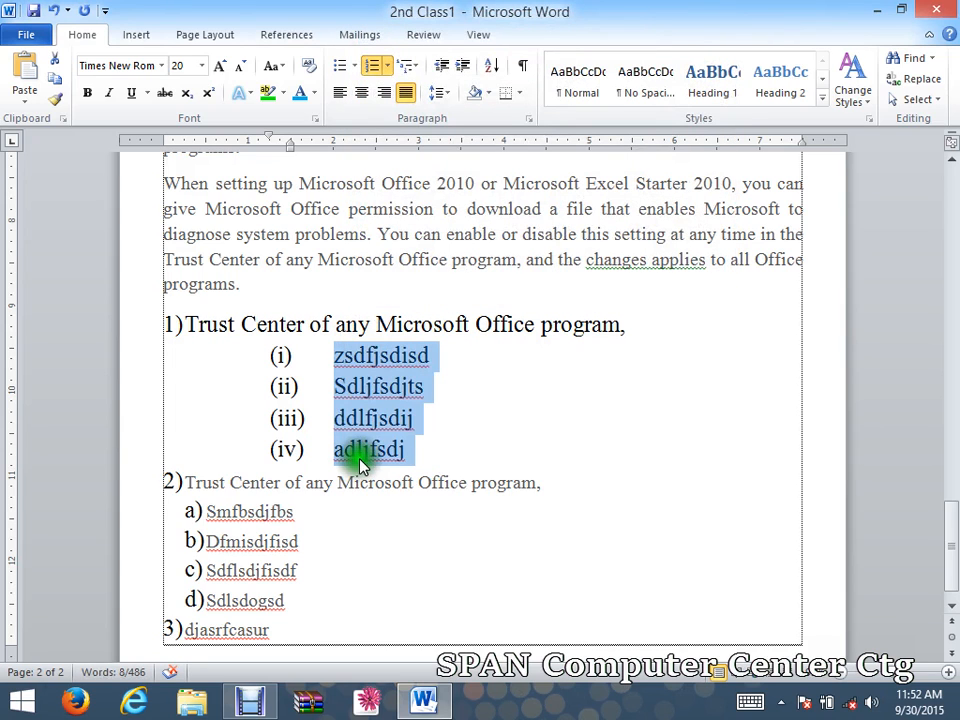
click(522, 65)
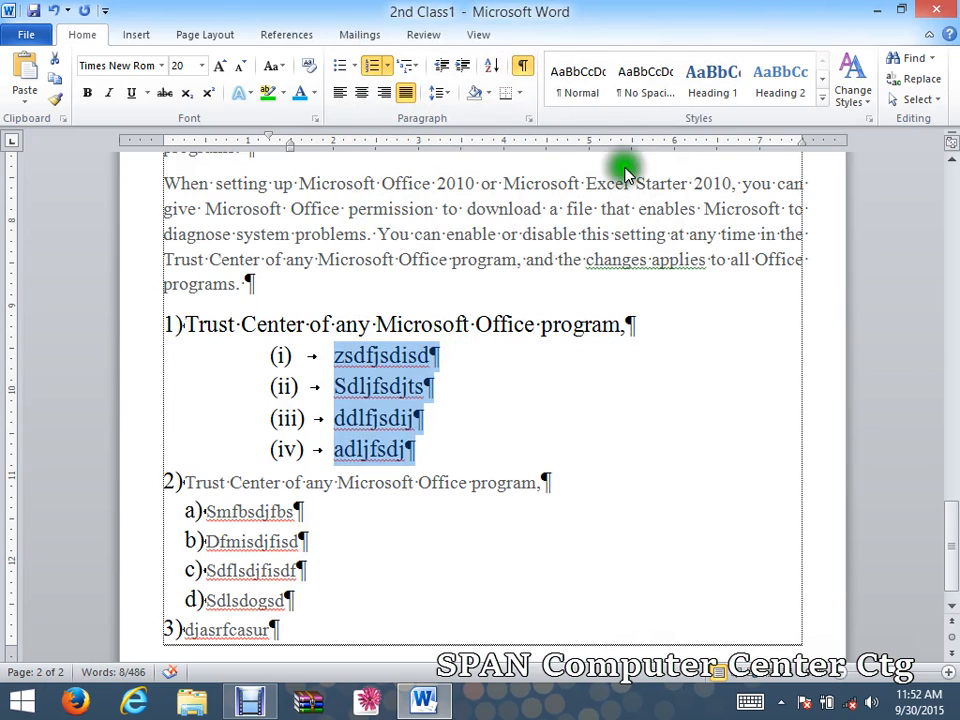
click(522, 65)
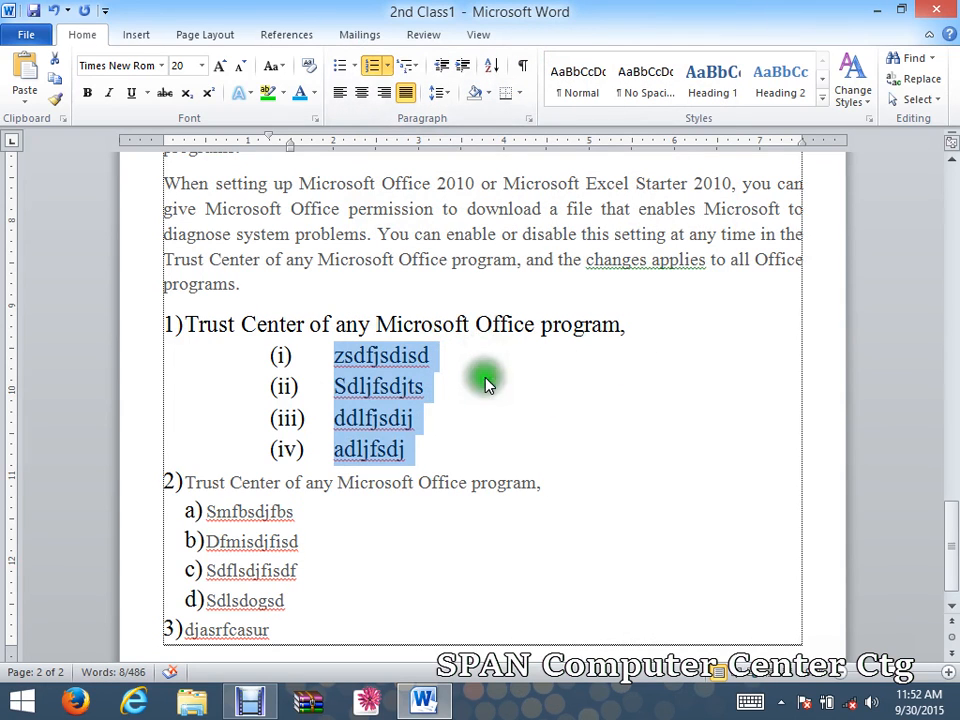
Select the '2nd Class' title and align it left, then centre, finally right.
click(502, 428)
scroll(746, 208, up, 2)
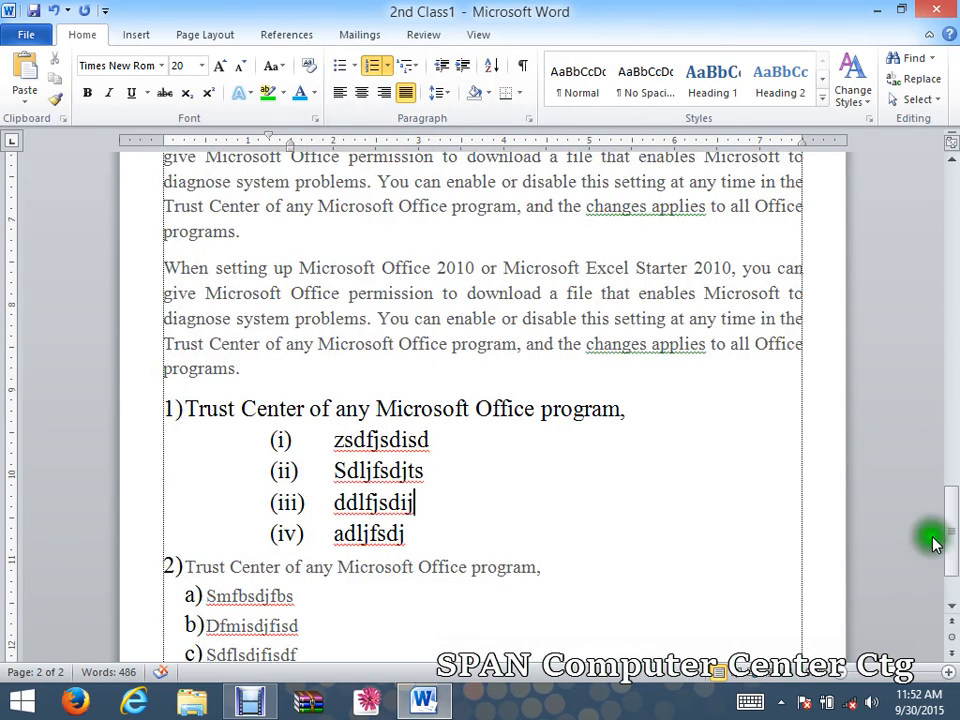
drag(953, 515, 953, 200)
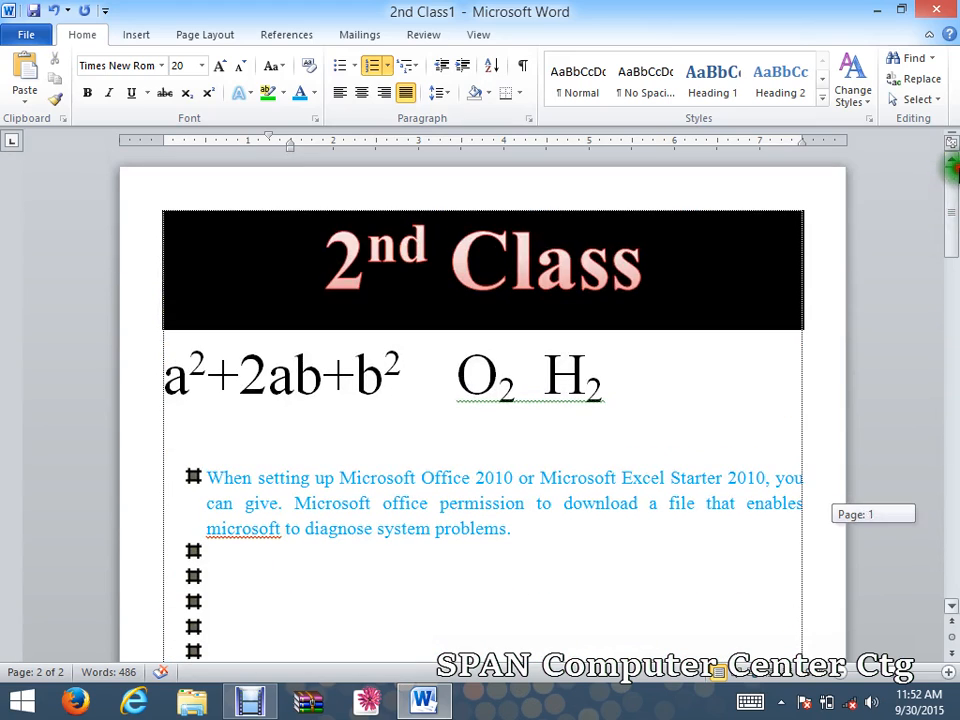
drag(625, 270, 316, 262)
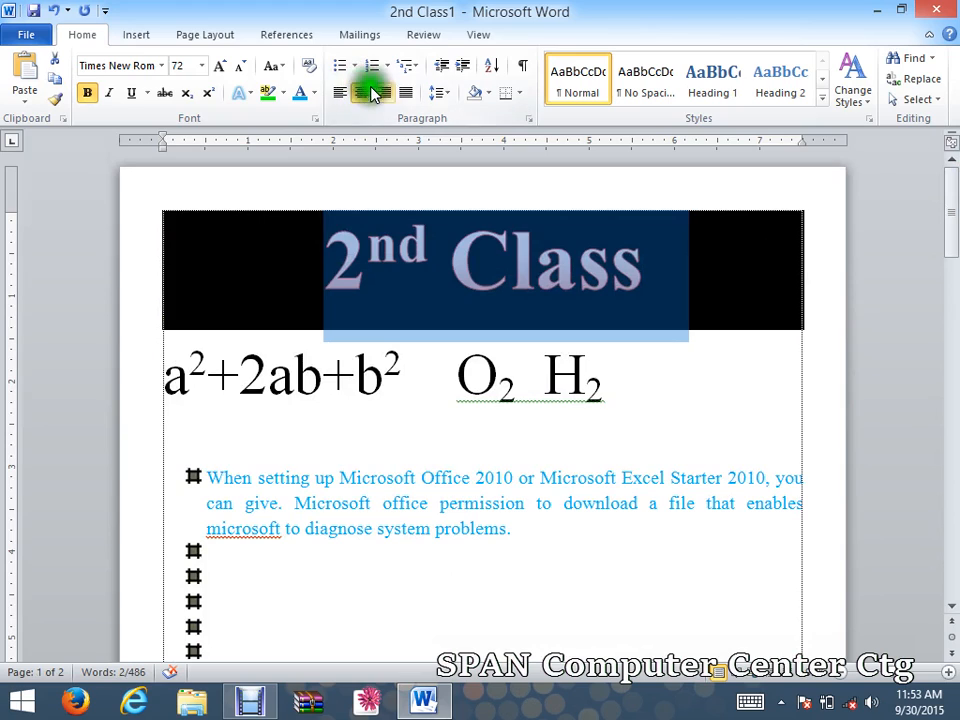
click(340, 93)
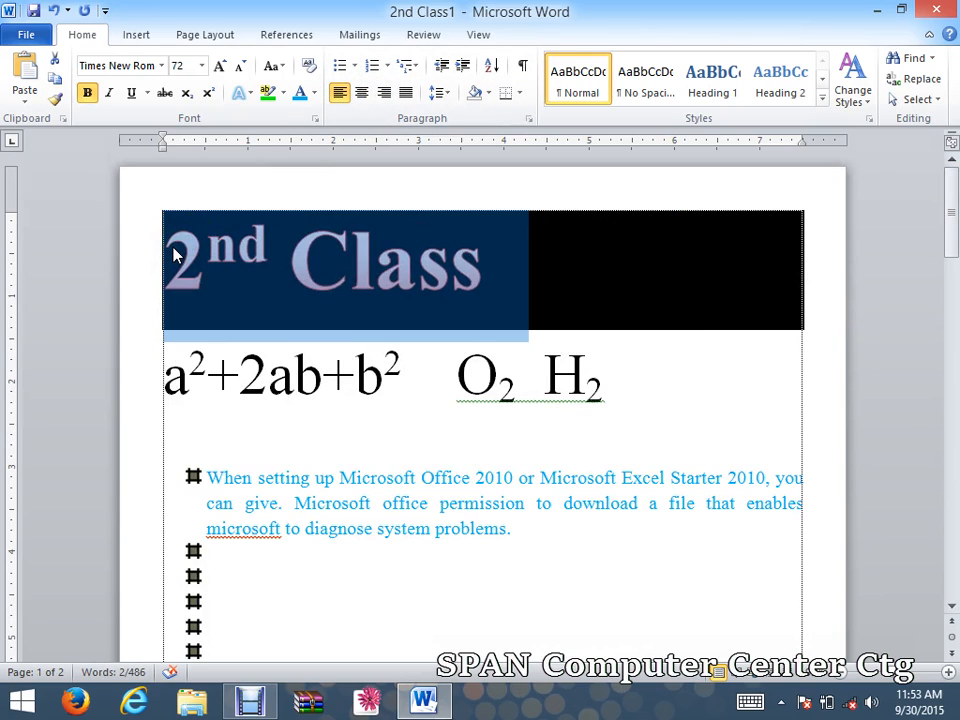
click(359, 93)
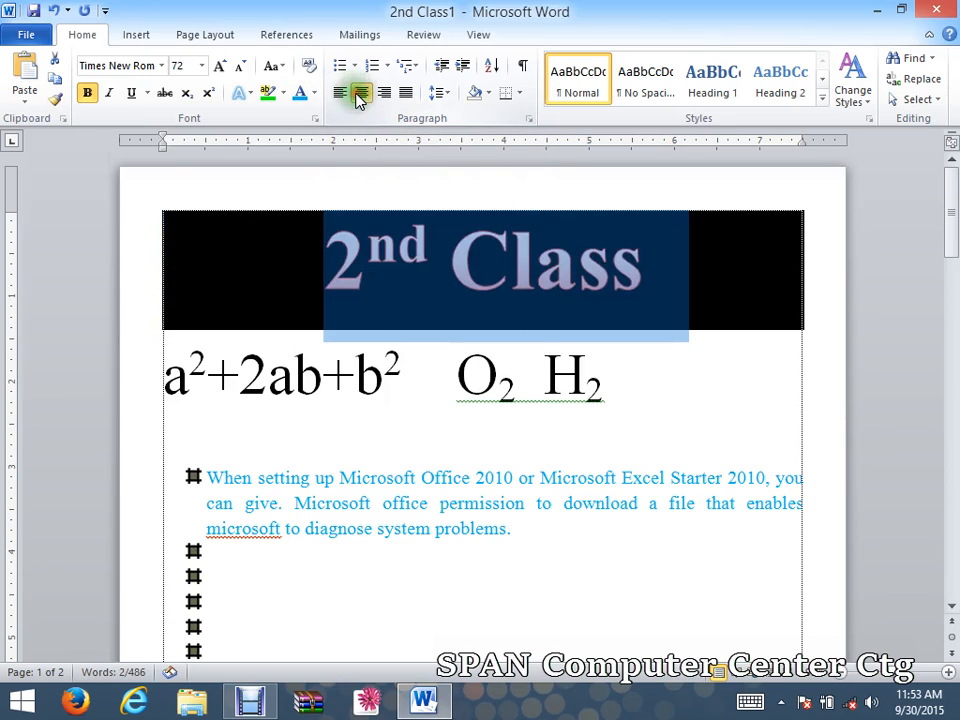
click(386, 95)
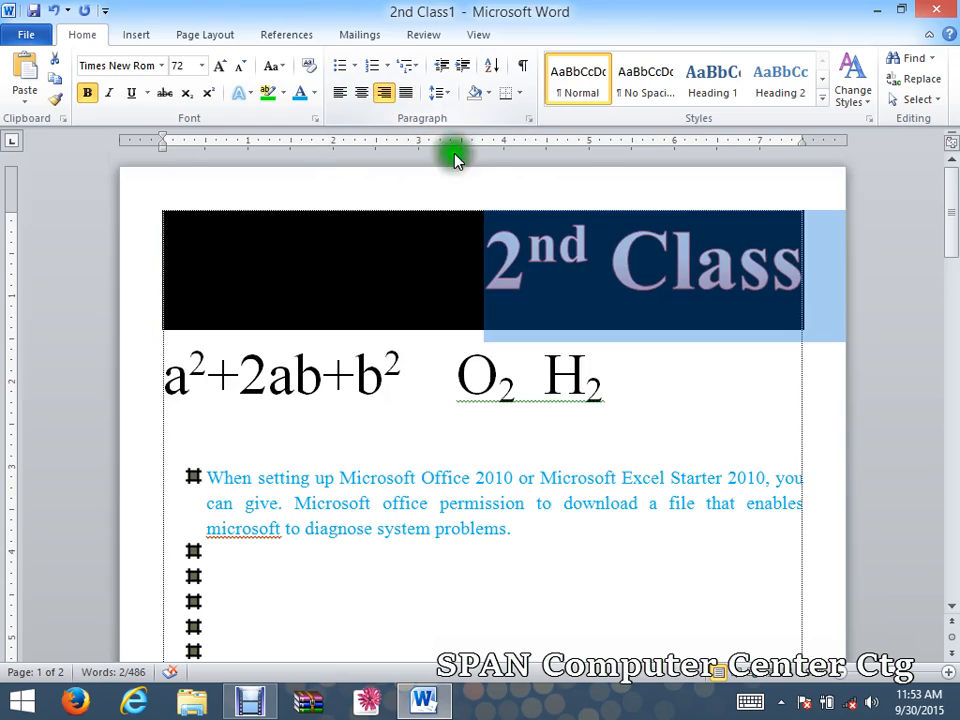
drag(945, 197, 950, 340)
Select the 'When setting up Microsoft Office' paragraph, left-align it, then justify it.
drag(170, 288, 363, 382)
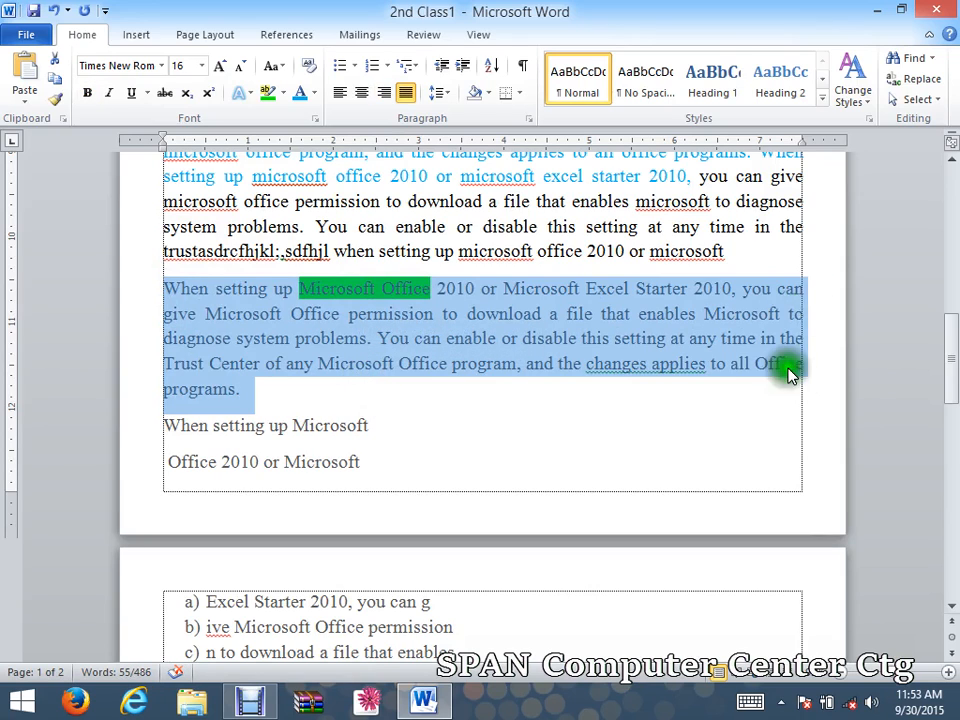
click(339, 93)
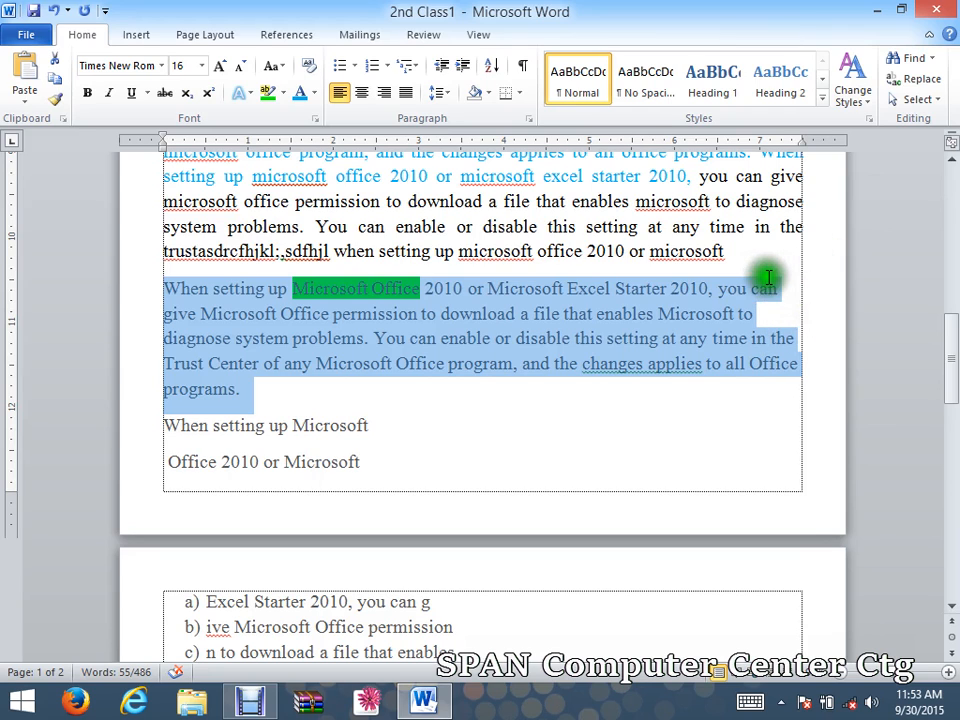
click(407, 93)
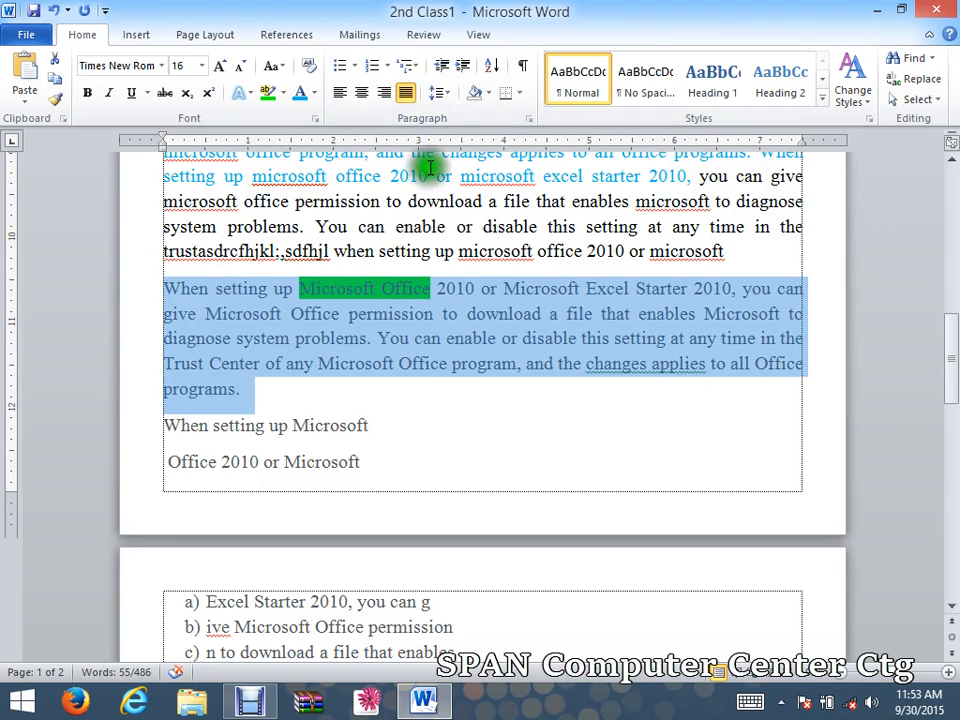
Preview 3.0 and tighter line spacing on the paragraph, keeping it at 1.0.
click(441, 100)
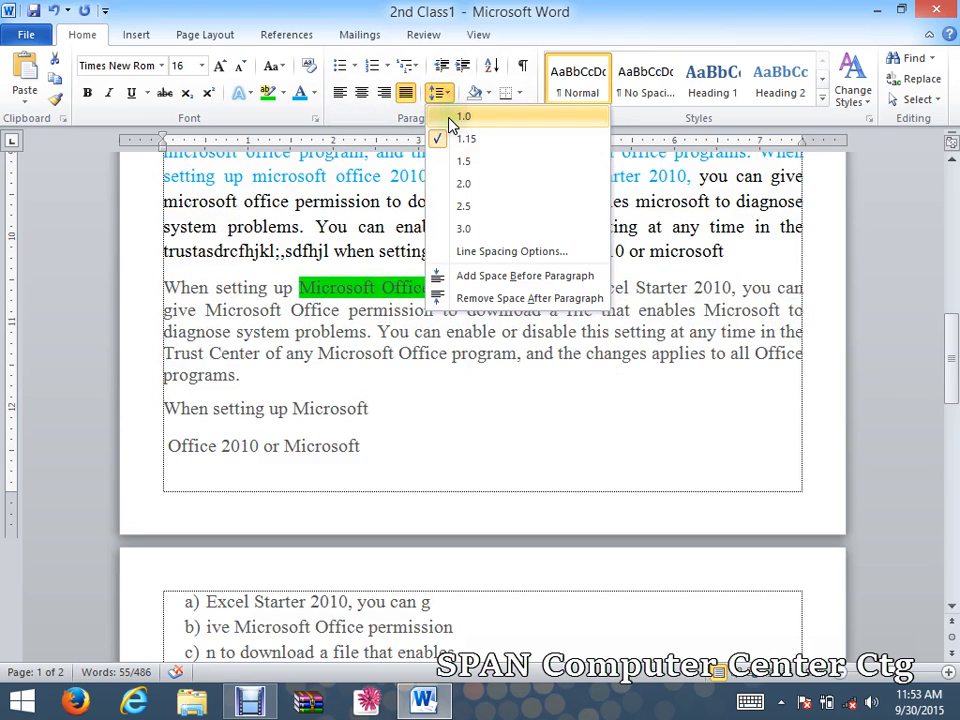
click(449, 117)
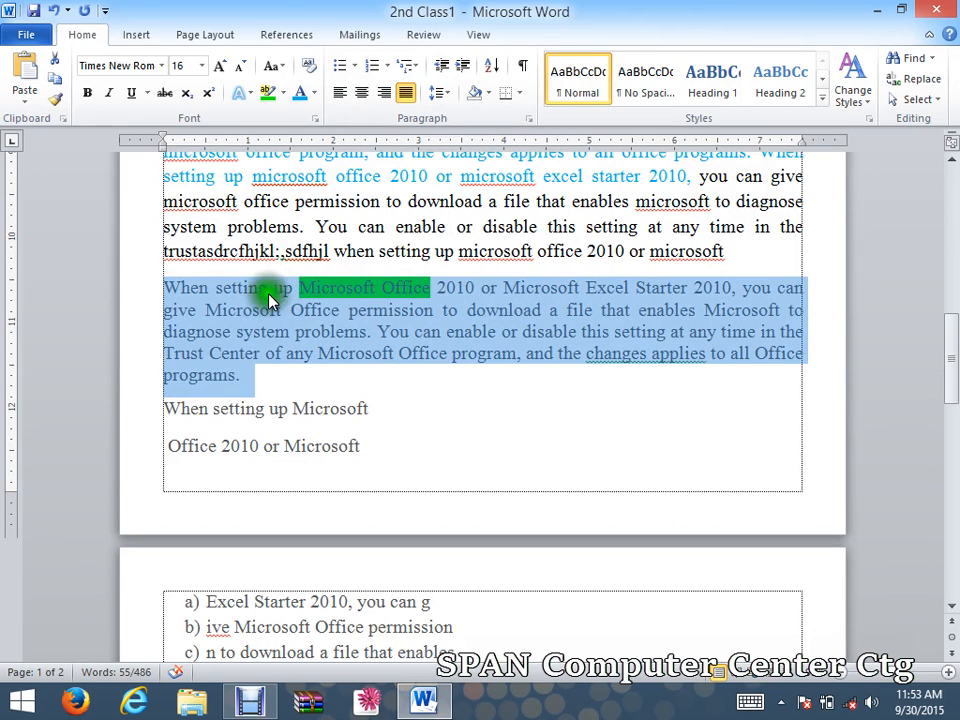
click(439, 92)
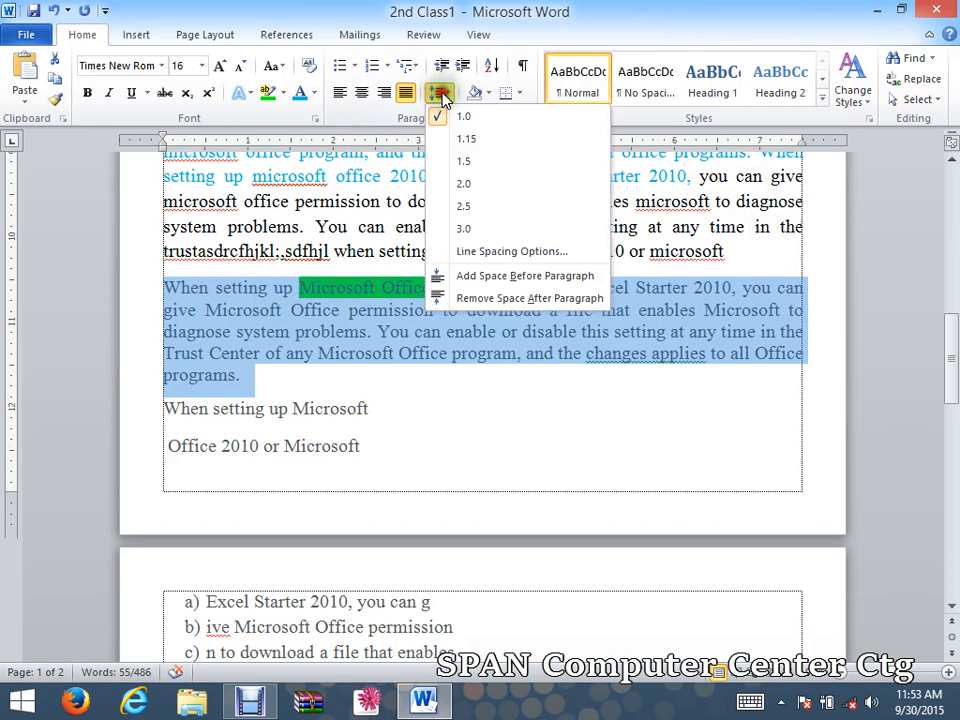
click(464, 232)
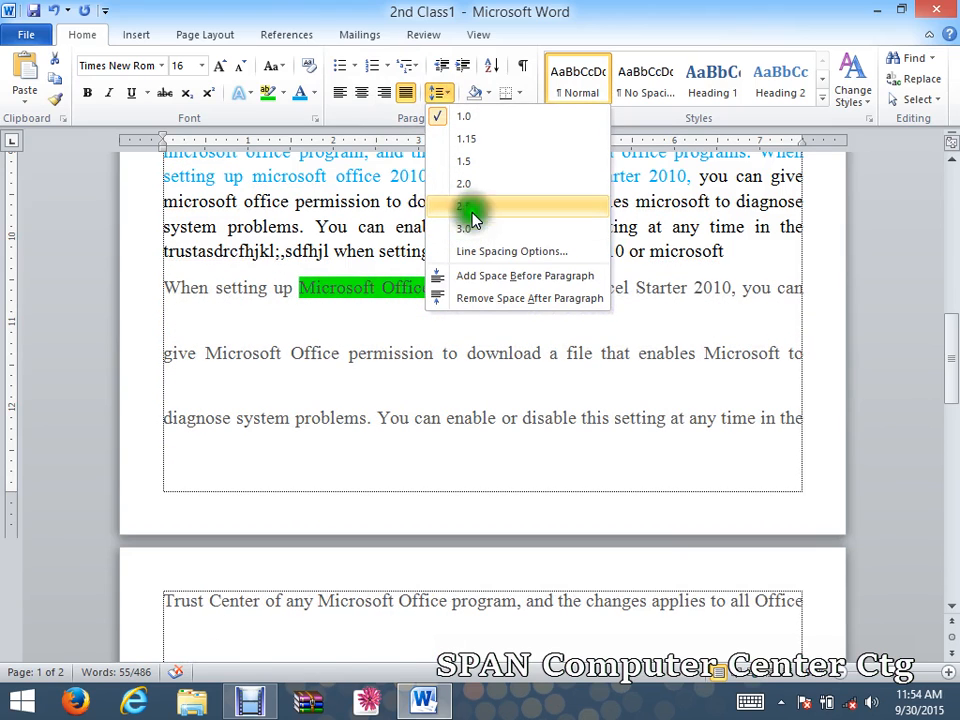
click(474, 144)
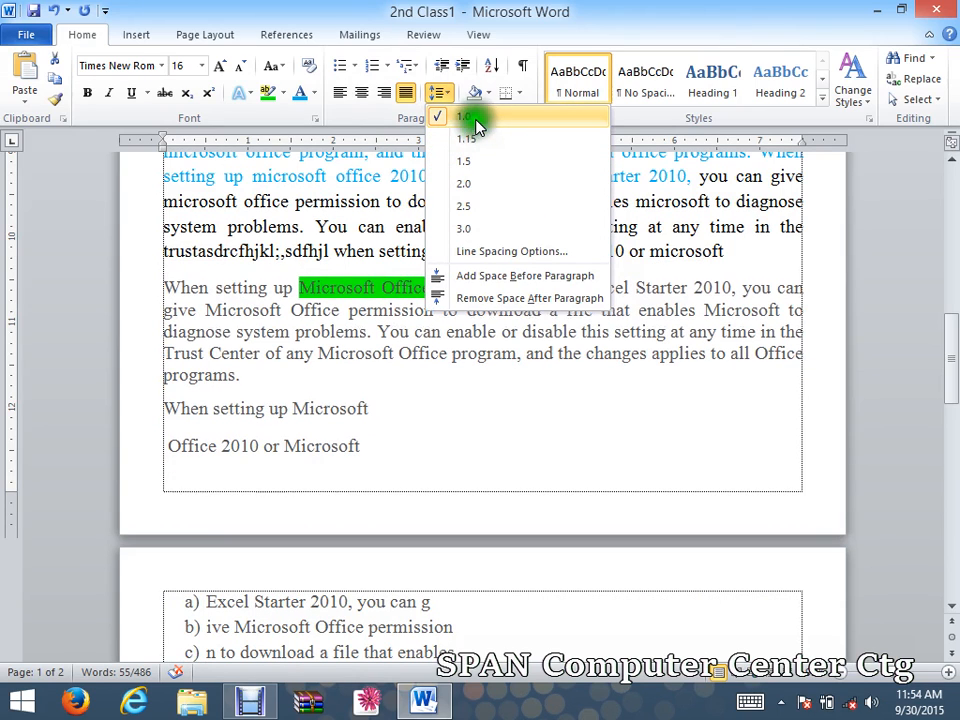
click(476, 120)
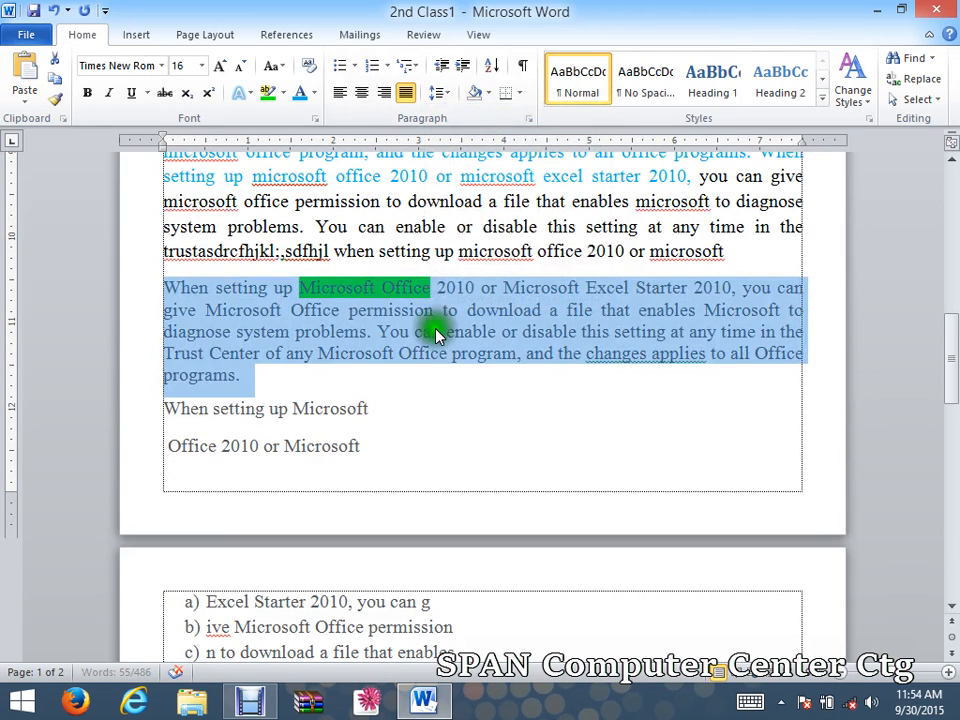
Set the paragraph's Spacing After to 0 pt with Single line spacing.
click(437, 93)
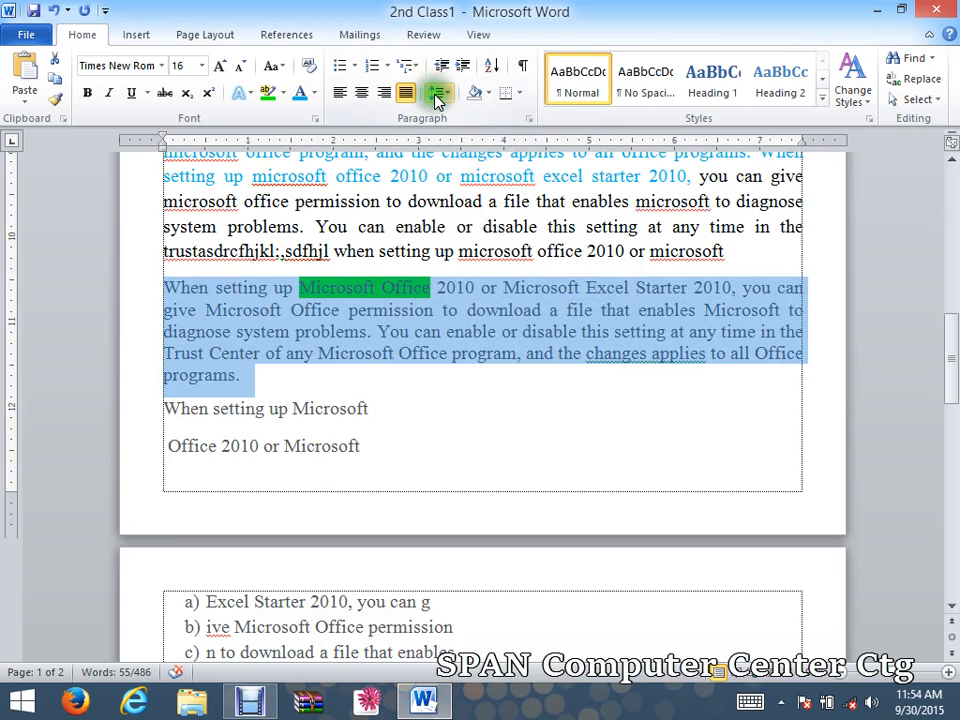
click(436, 96)
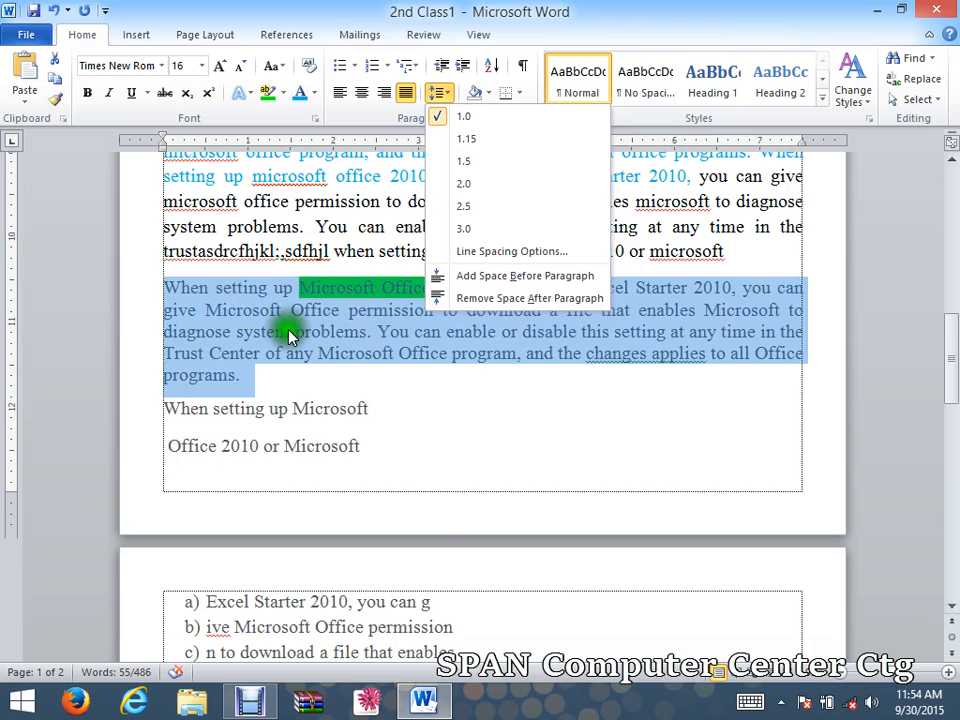
click(517, 253)
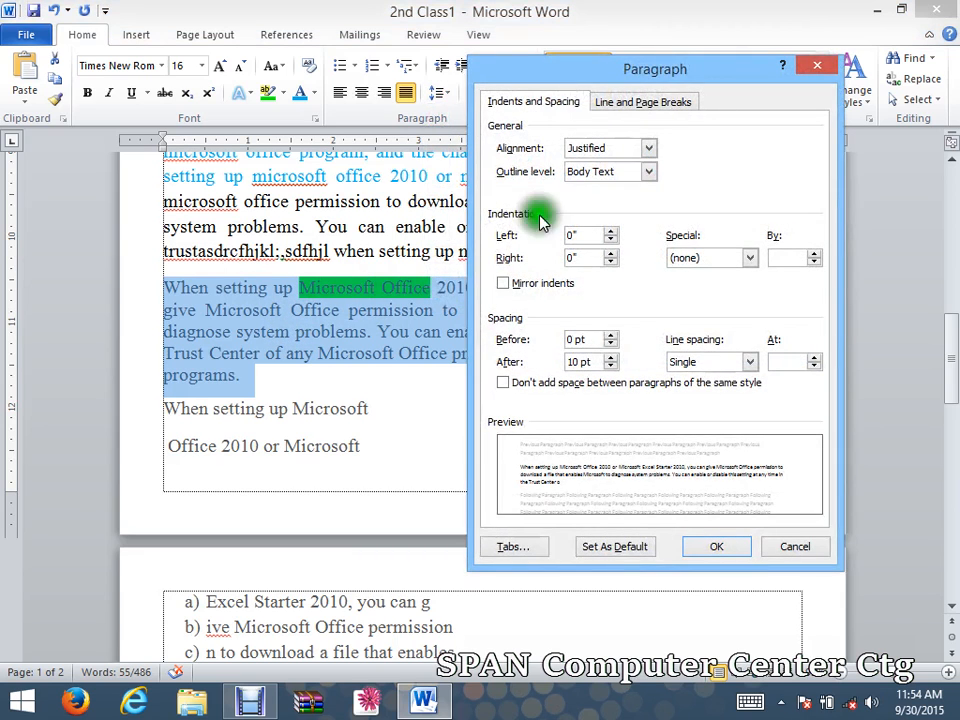
drag(573, 75, 565, 22)
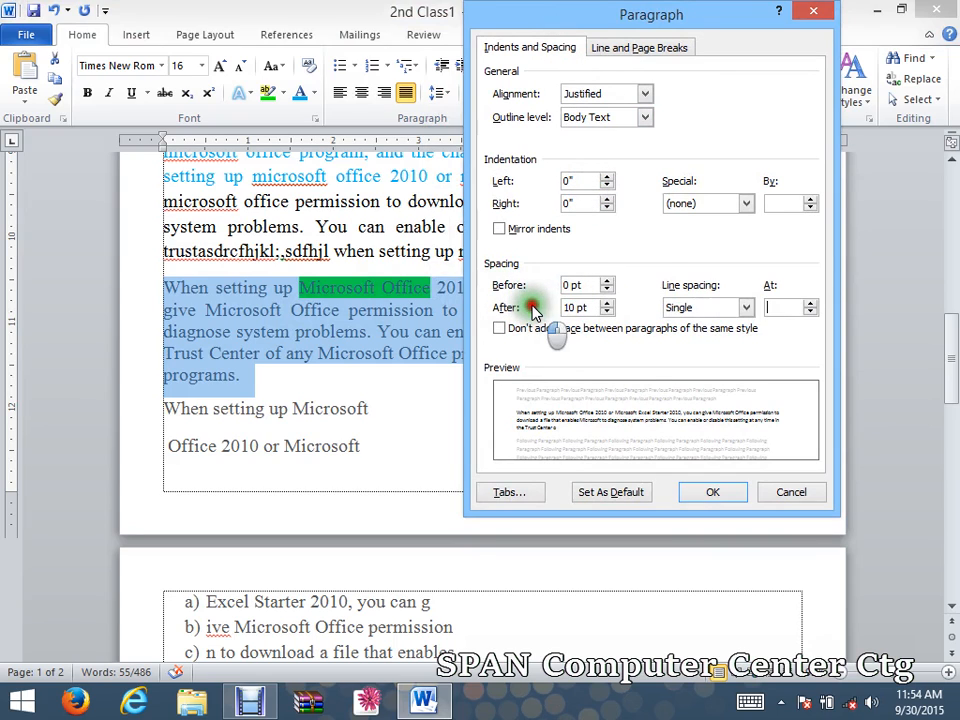
click(607, 313)
click(607, 313)
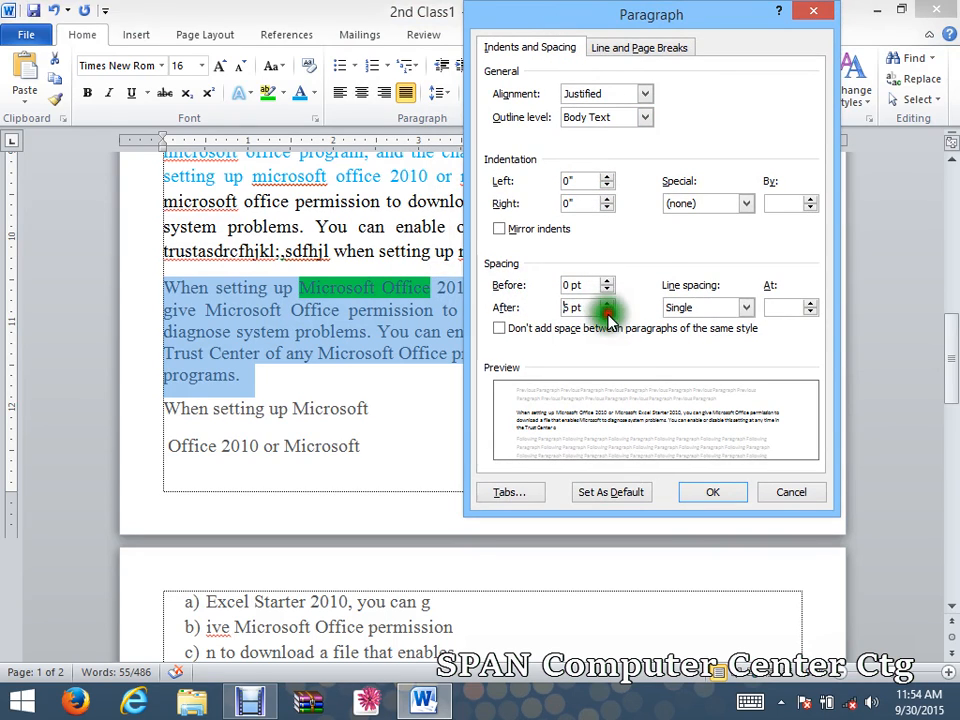
click(607, 313)
click(607, 302)
click(607, 302)
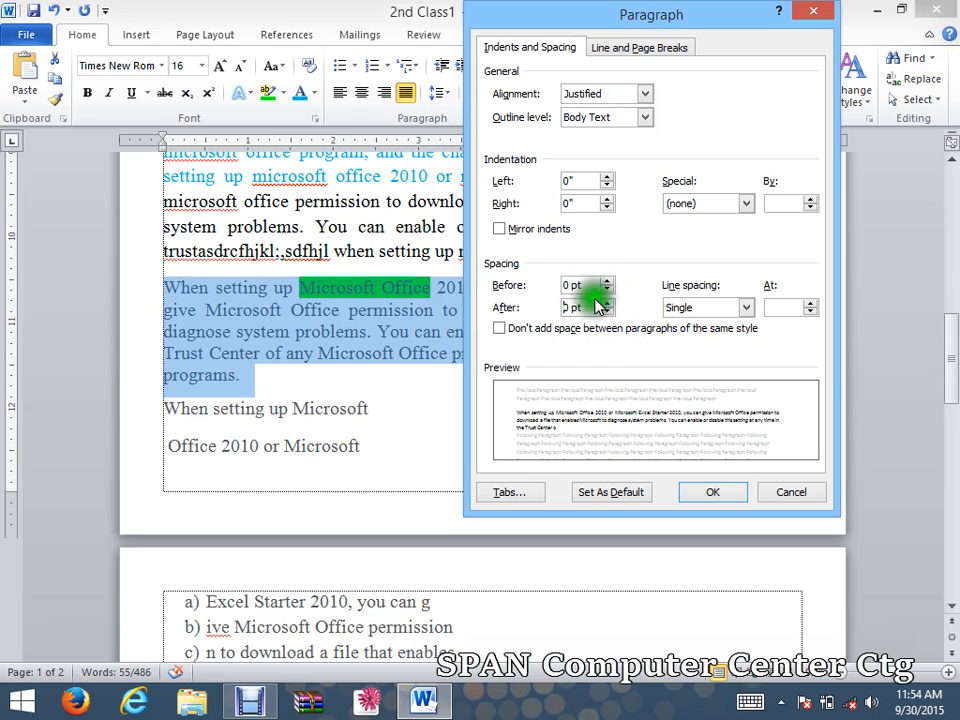
click(722, 310)
click(712, 321)
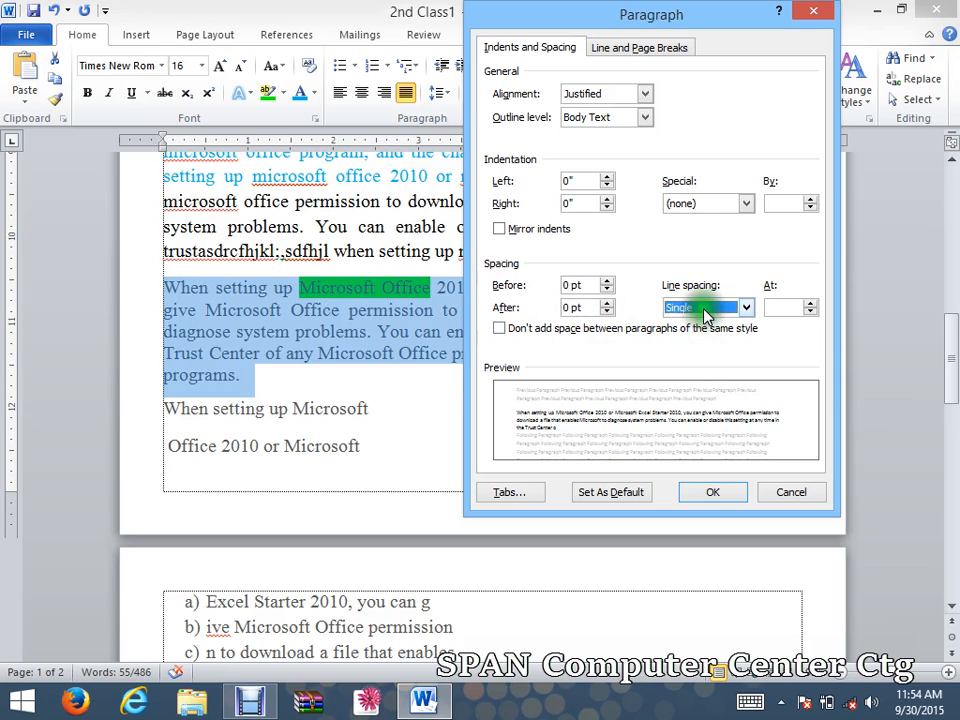
click(716, 500)
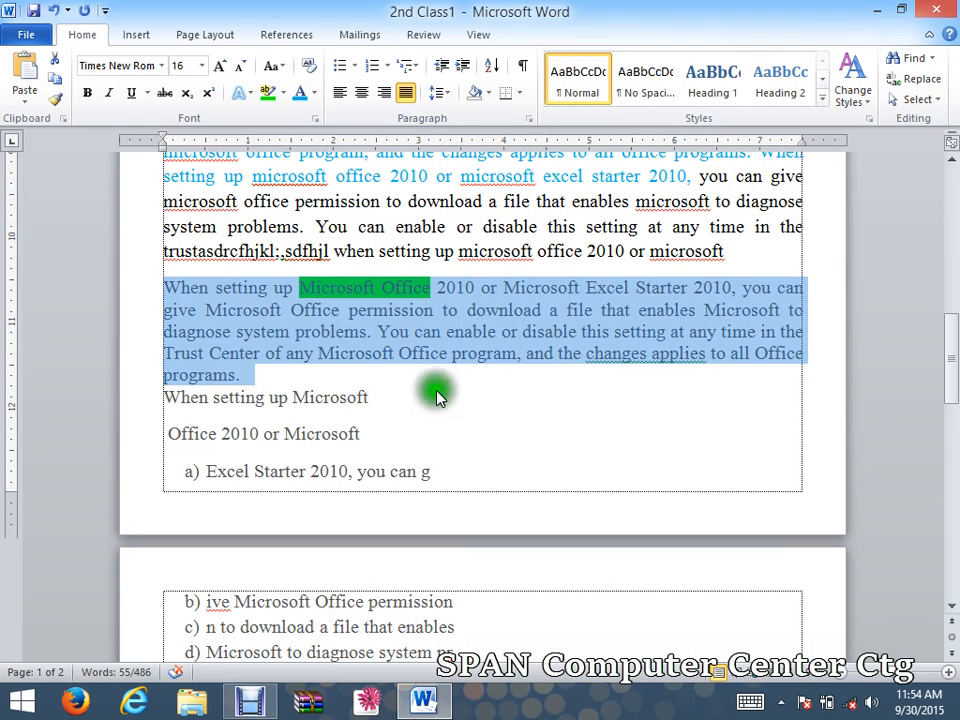
Reselect the paragraph and check its spacing settings in the Paragraph dialog.
click(258, 371)
drag(258, 371, 181, 287)
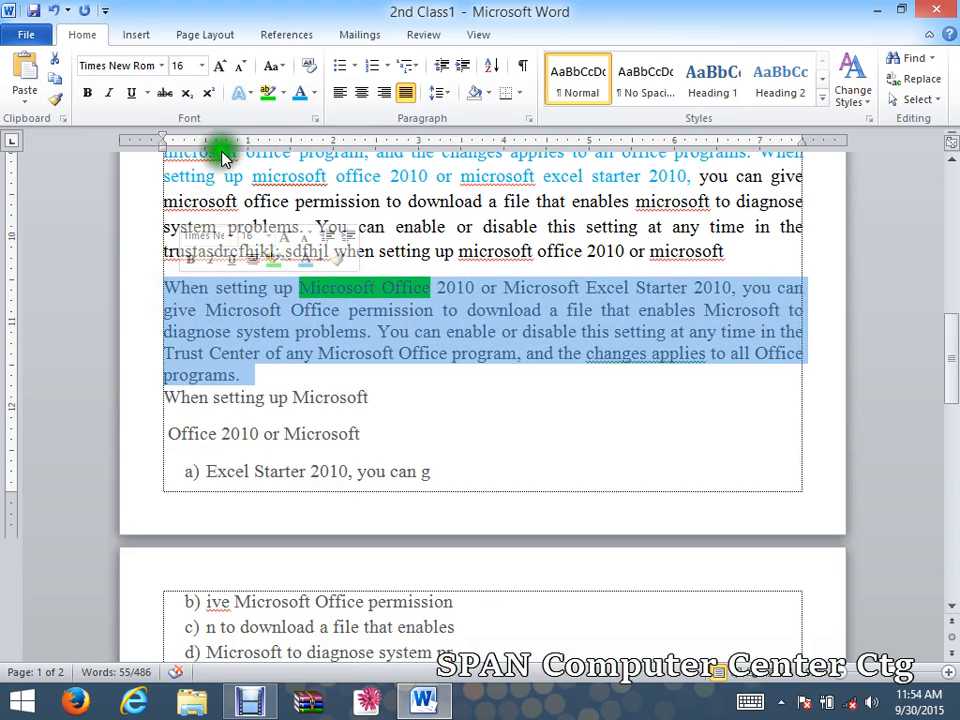
click(437, 92)
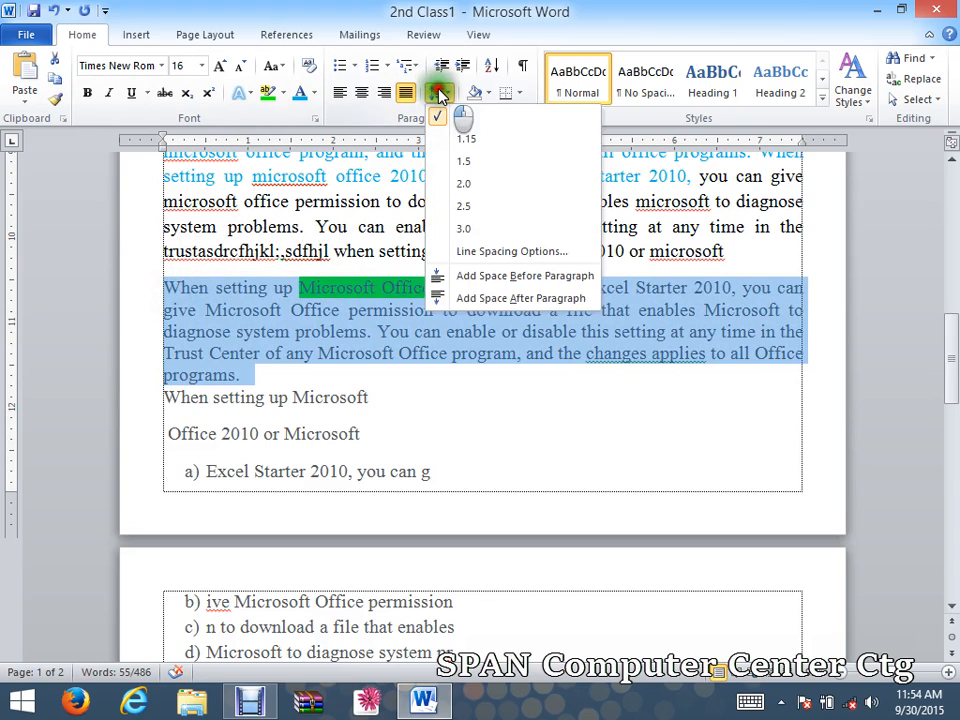
click(489, 252)
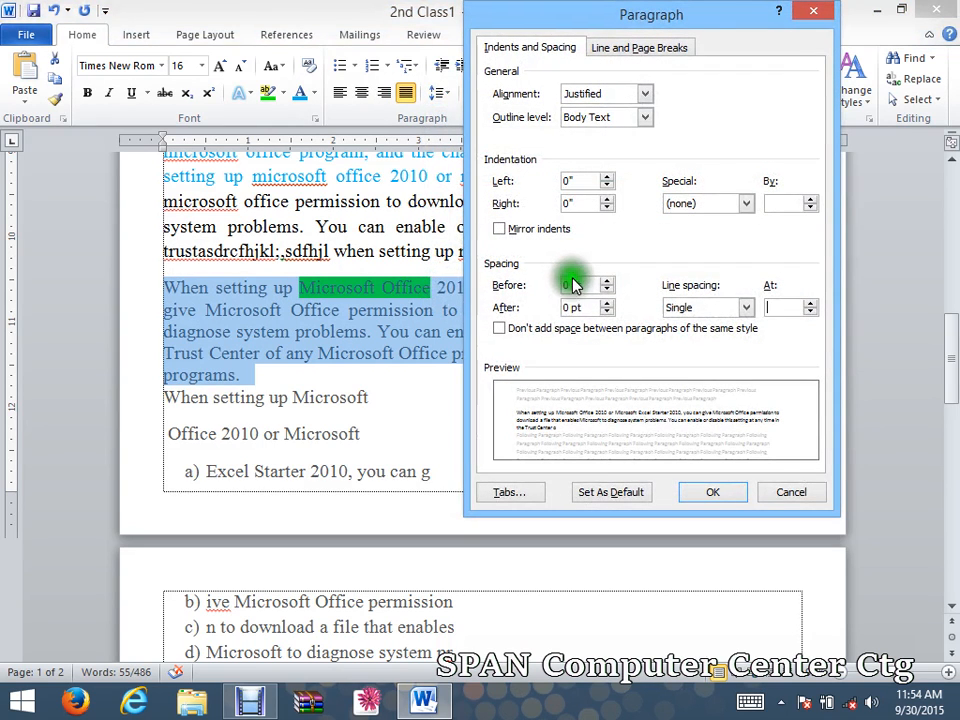
click(688, 312)
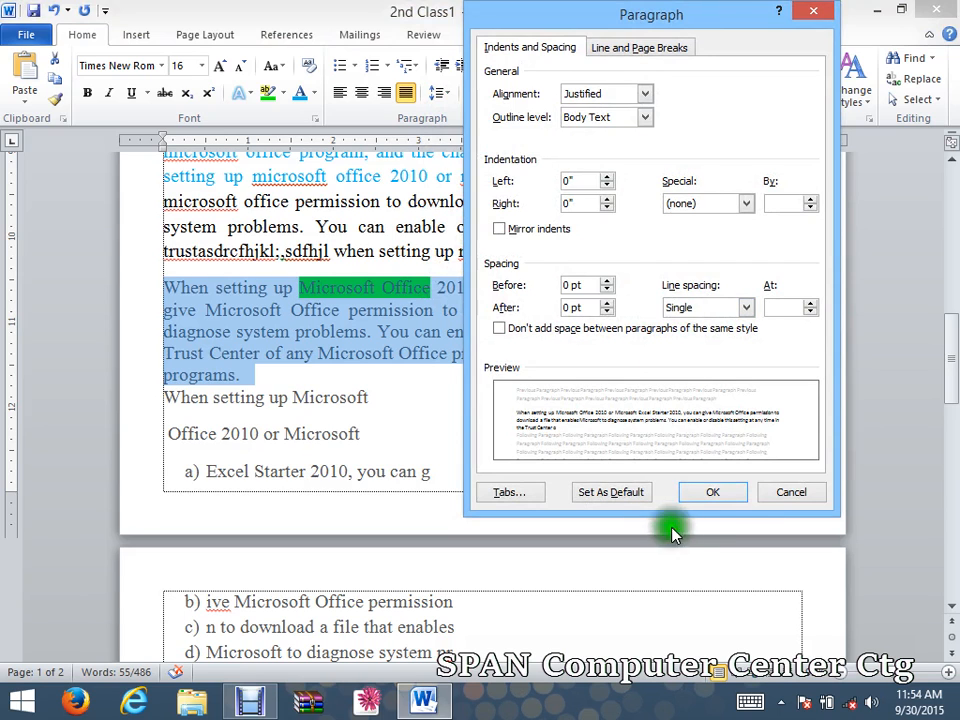
click(714, 494)
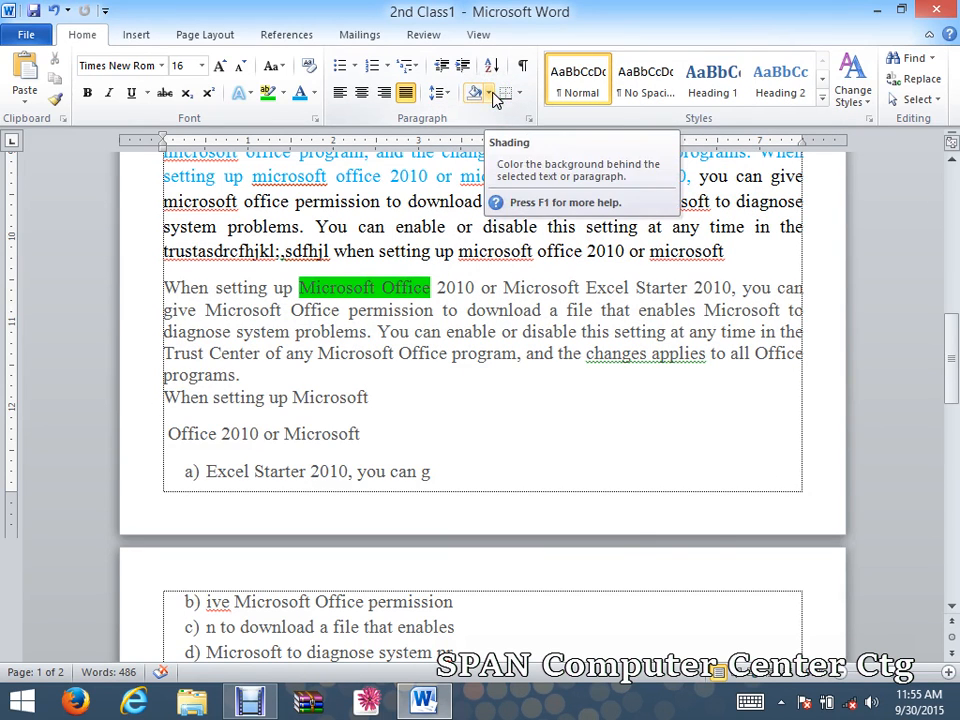
Centre the 2nd Class banner text at the top of the resume.
scroll(657, 357, up, 3)
drag(951, 345, 947, 189)
click(500, 262)
drag(500, 262, 767, 268)
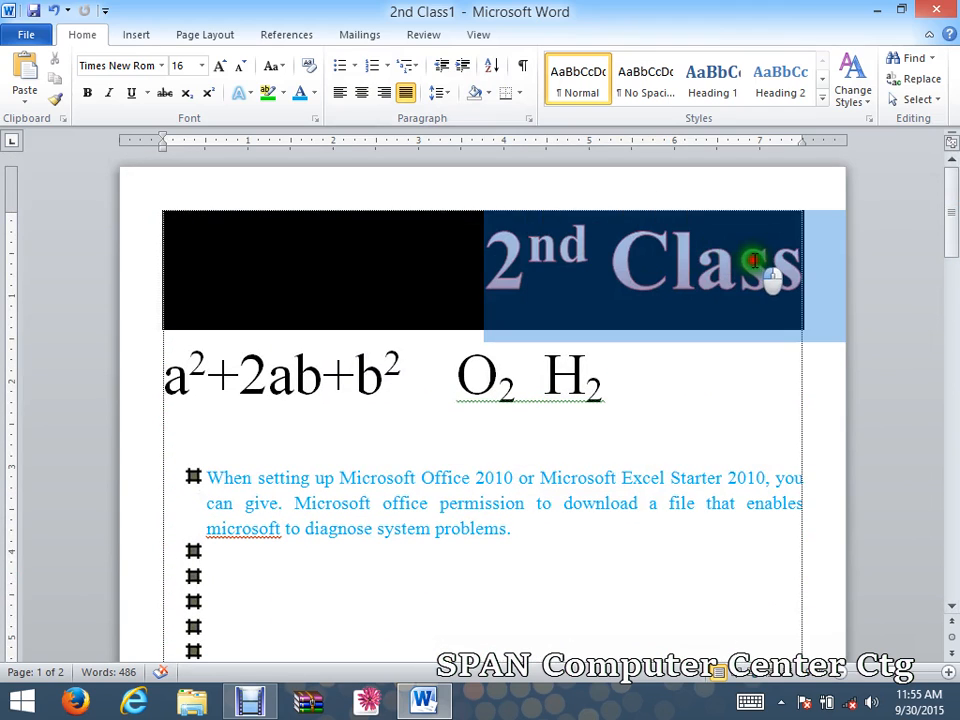
click(364, 94)
click(604, 268)
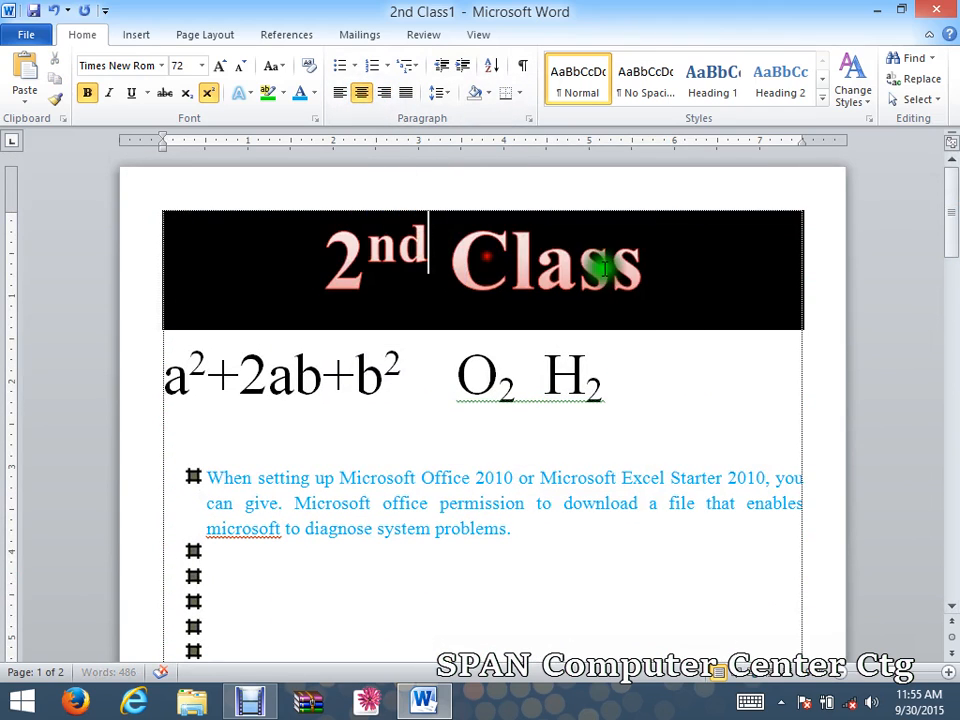
Show the Recent documents list in the File view.
scroll(585, 305, down, 2)
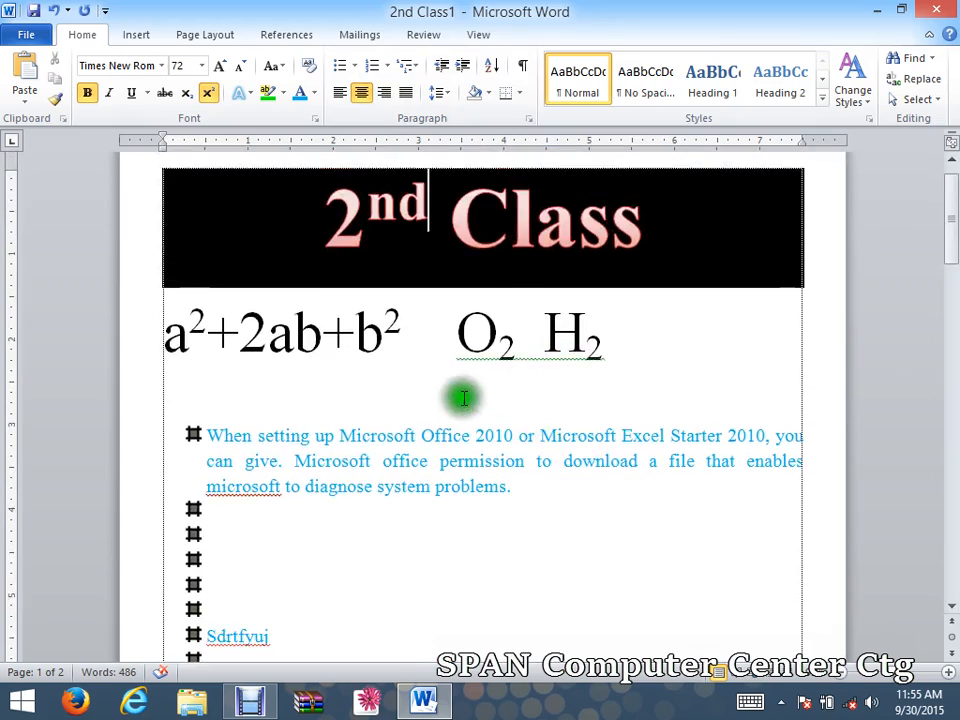
drag(949, 182, 952, 375)
click(40, 38)
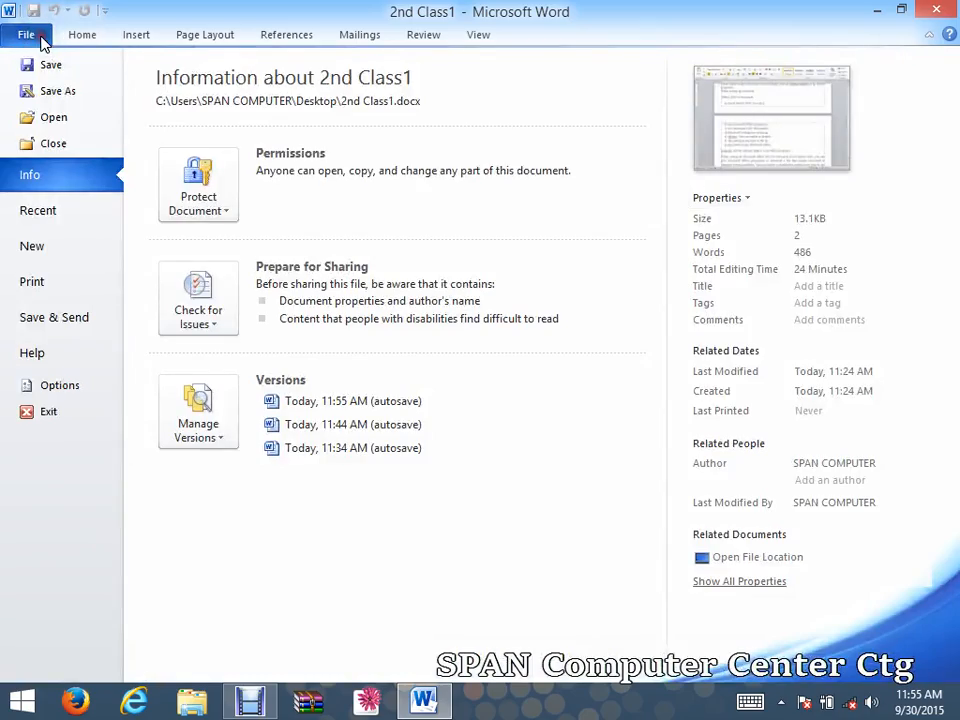
click(50, 211)
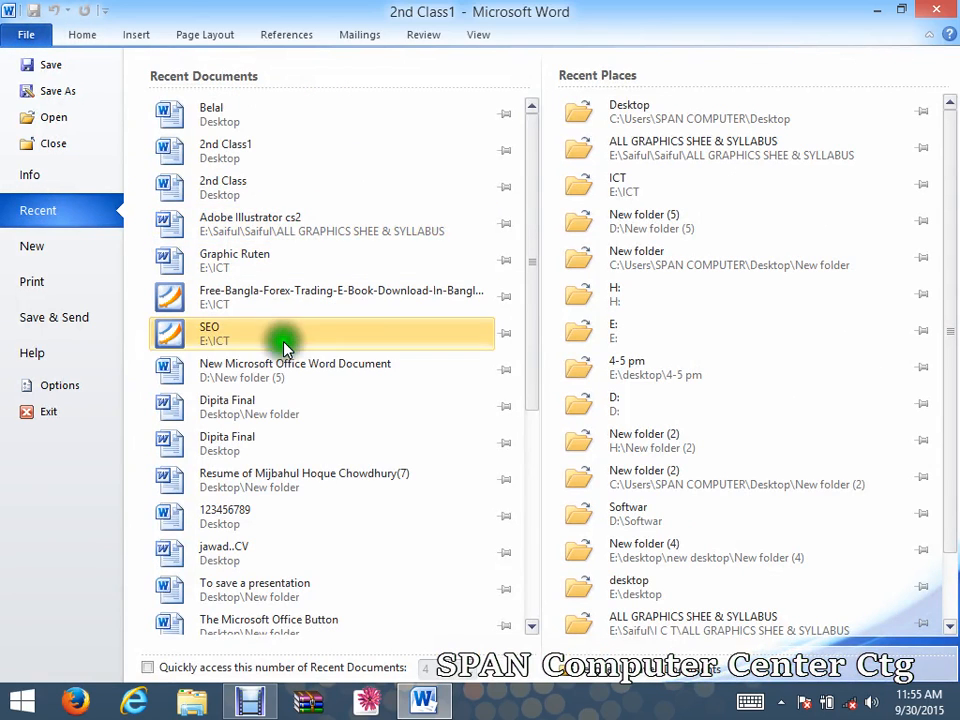
click(297, 480)
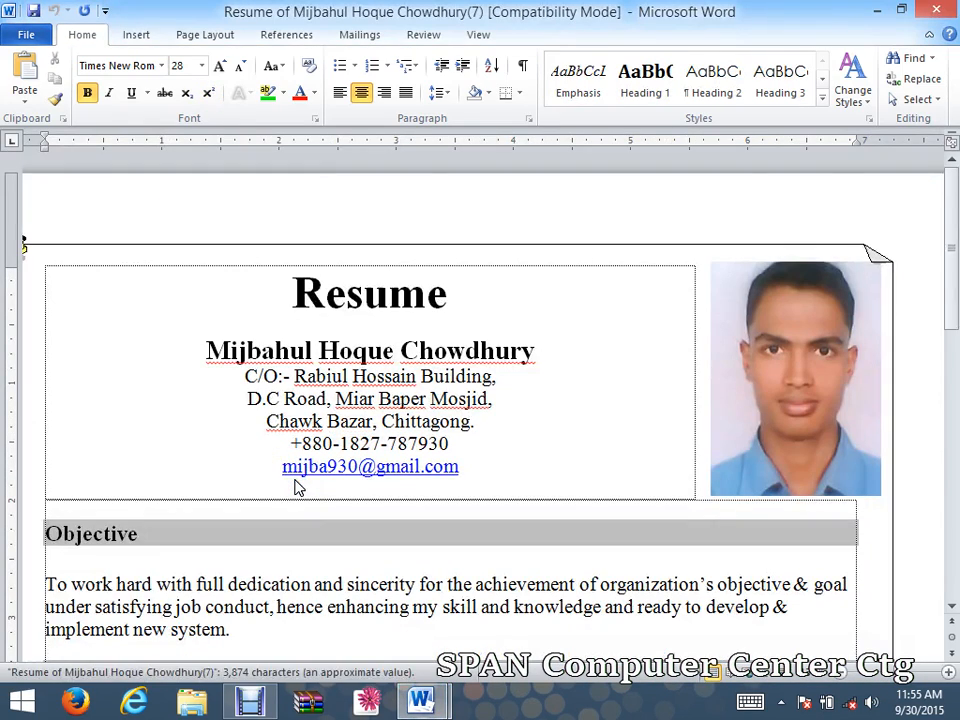
drag(951, 180, 953, 214)
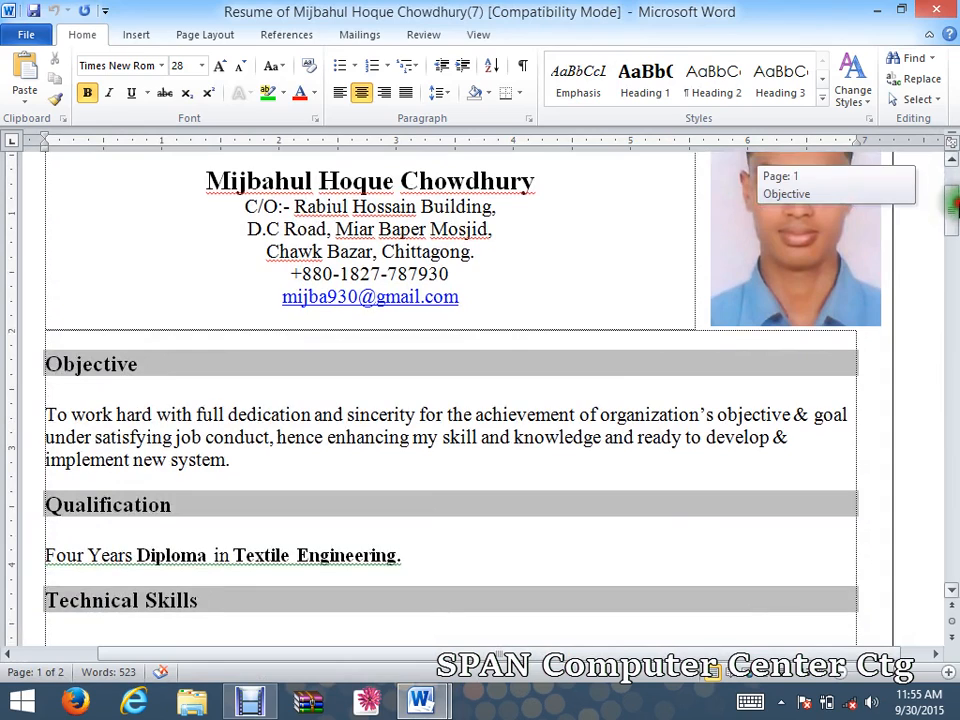
click(146, 364)
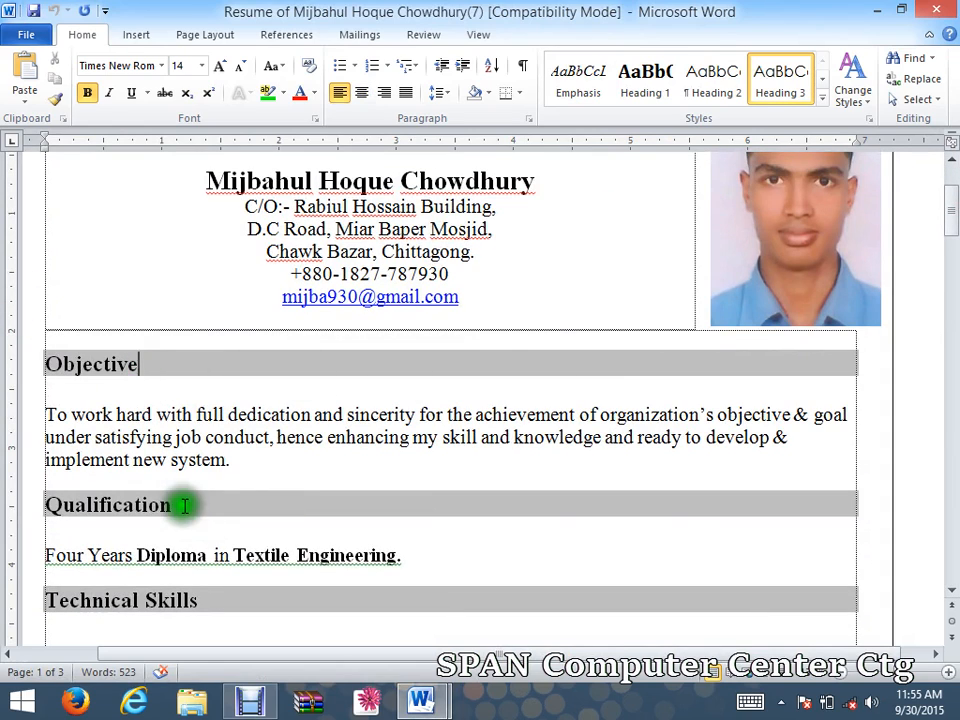
drag(184, 506, 44, 503)
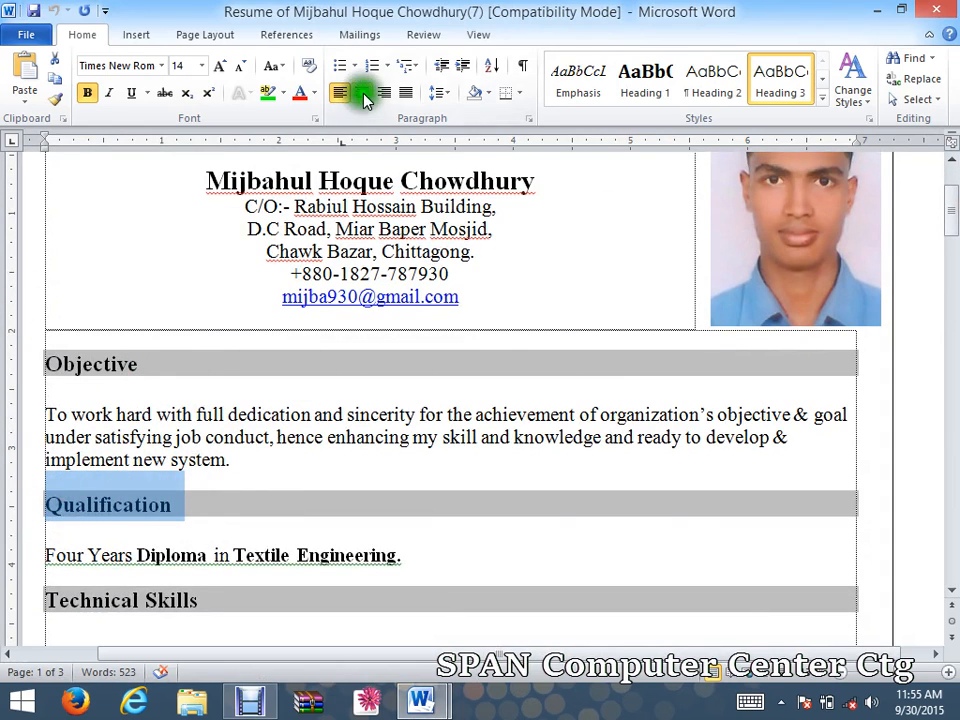
click(363, 93)
click(516, 548)
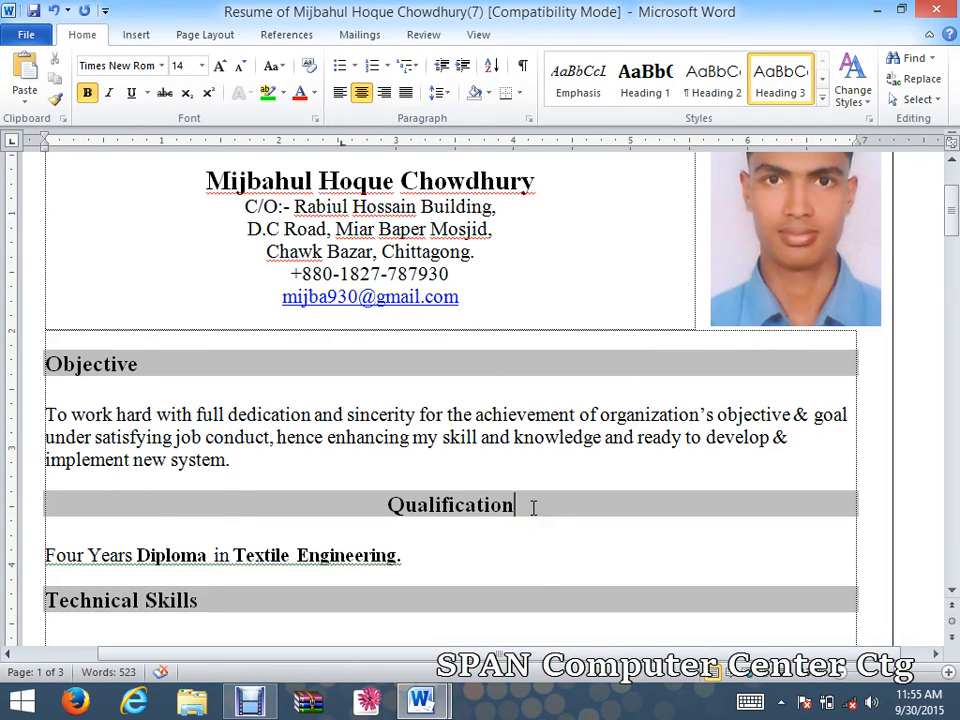
drag(519, 503, 376, 524)
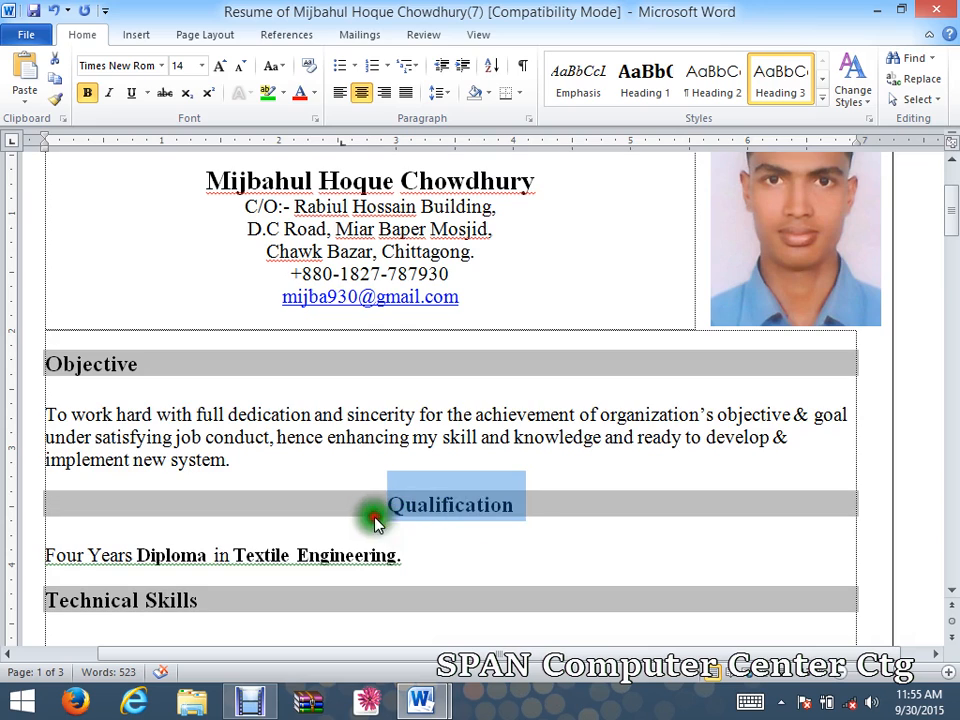
click(488, 92)
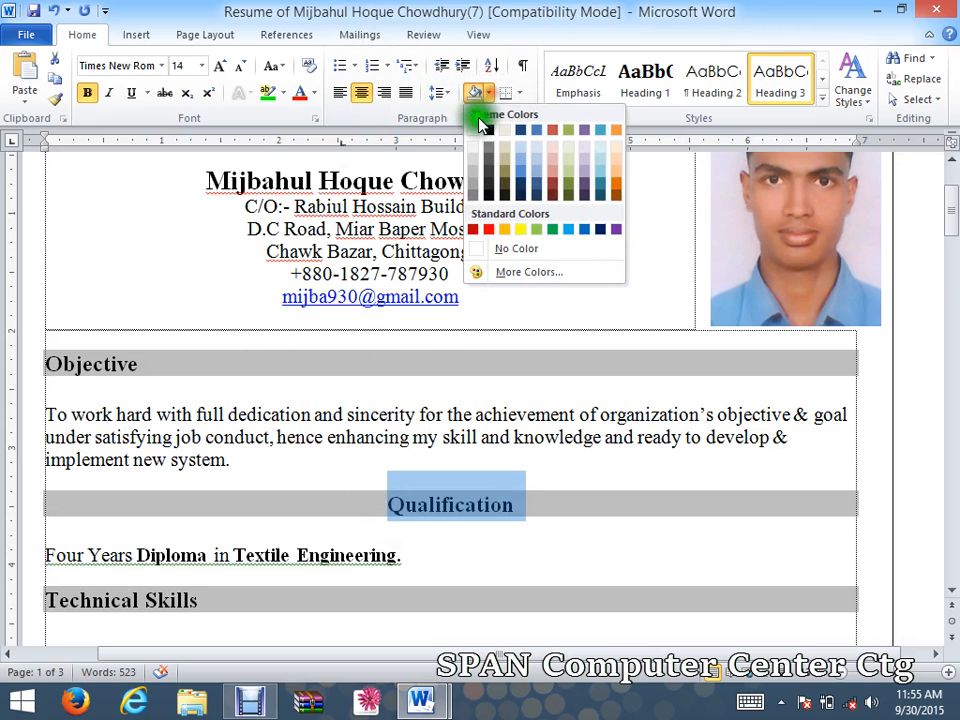
click(500, 250)
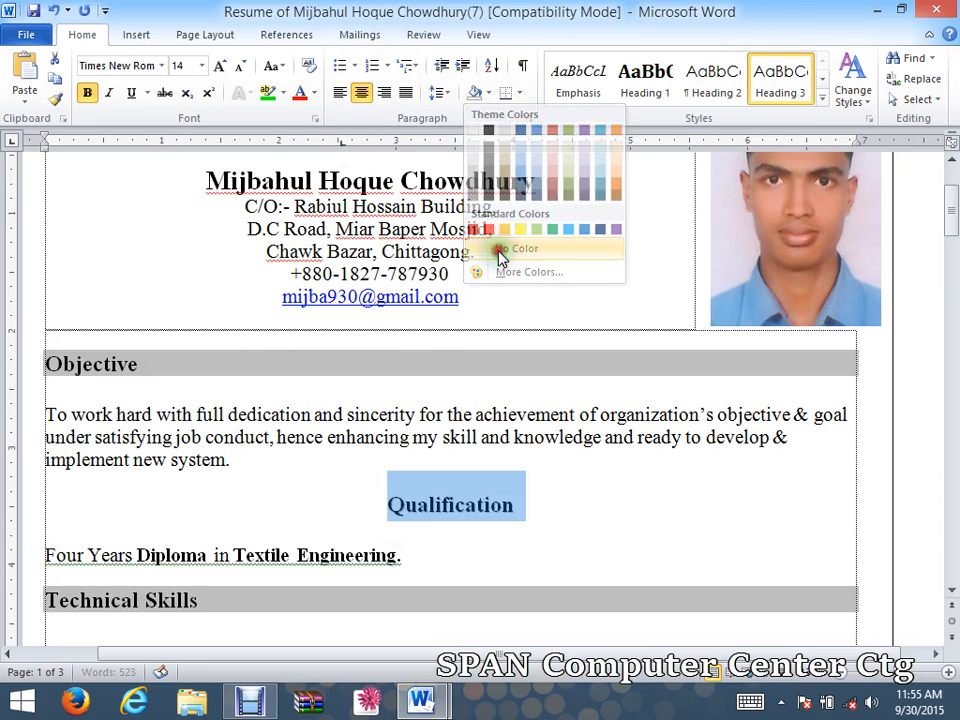
click(340, 92)
click(318, 510)
click(171, 510)
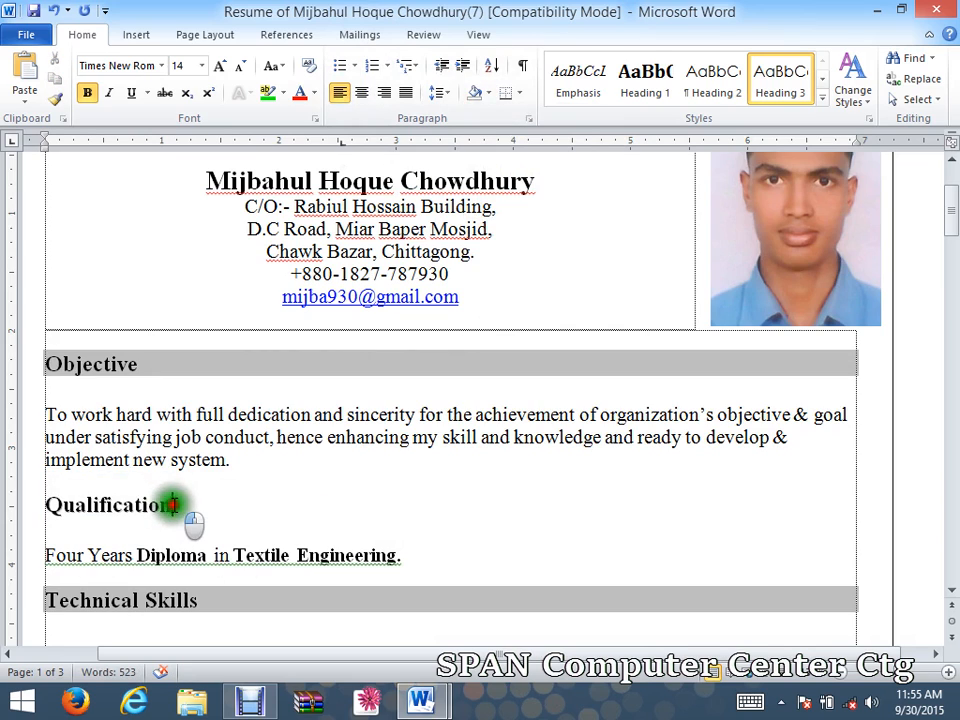
drag(173, 505, 47, 504)
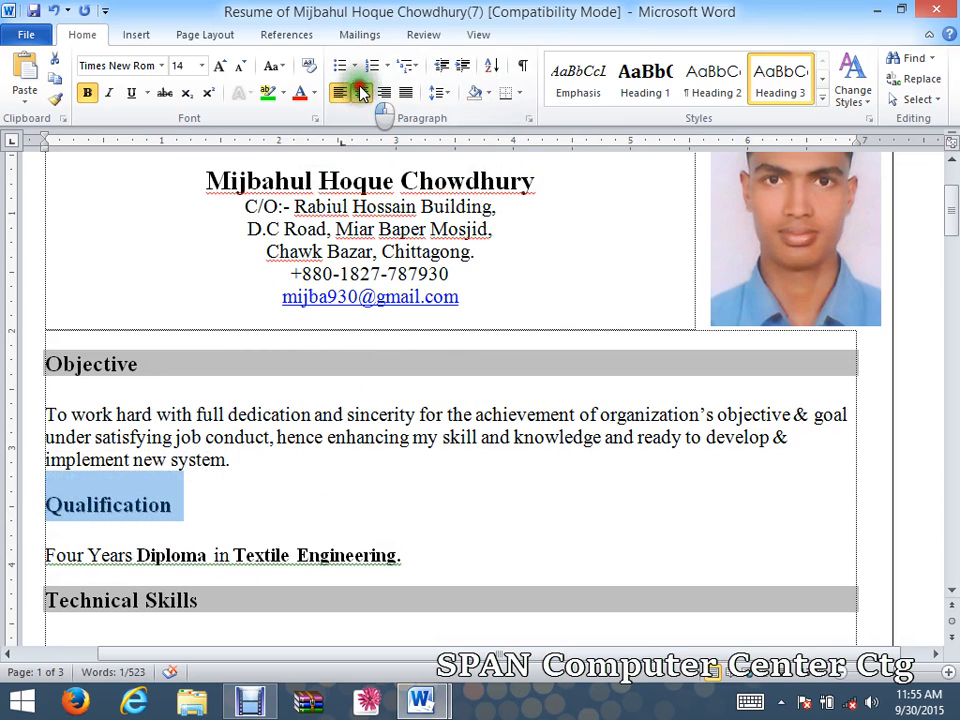
click(362, 92)
click(487, 92)
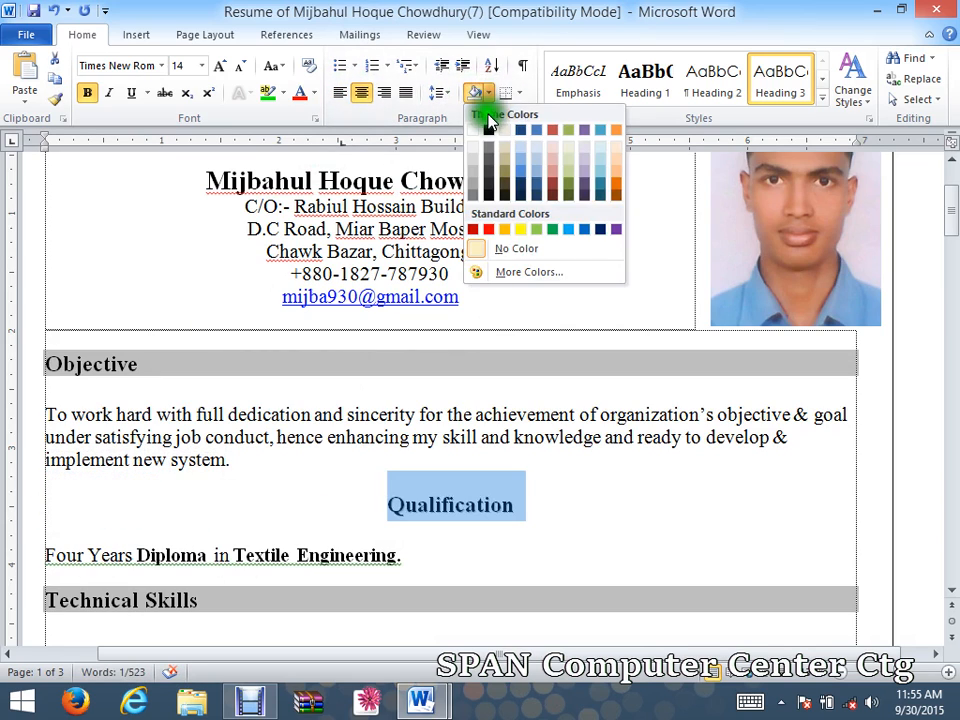
click(489, 130)
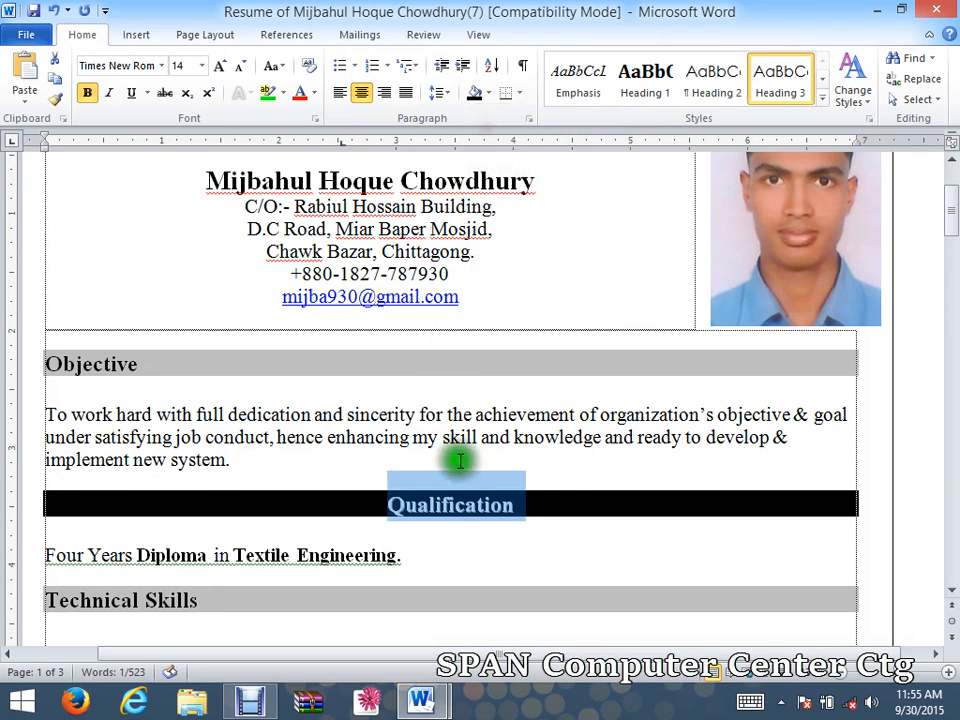
click(558, 476)
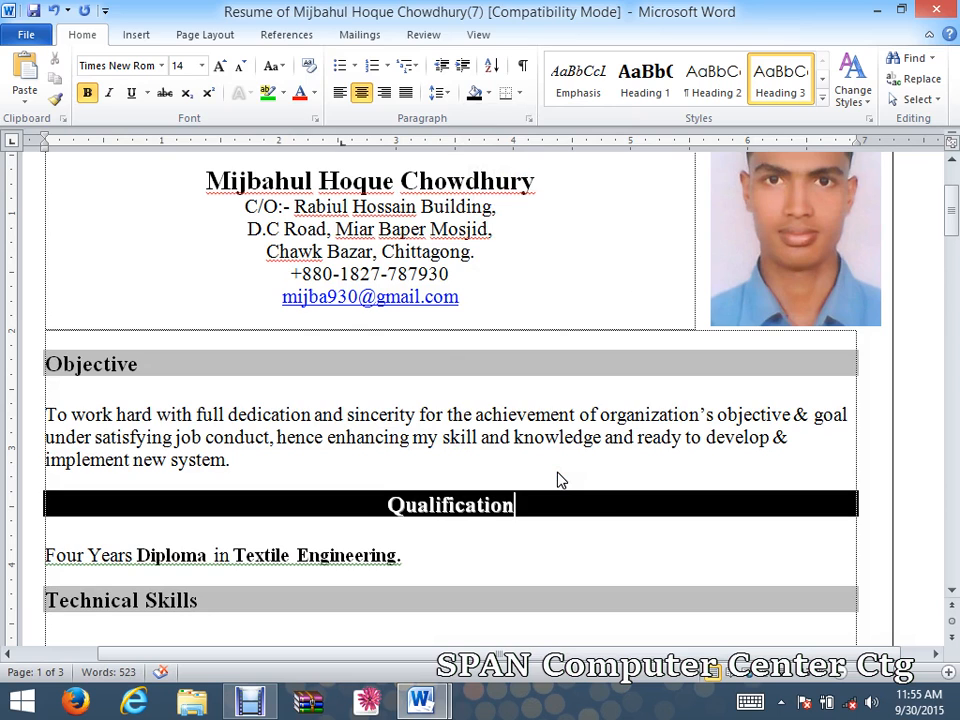
scroll(557, 477, up, 3)
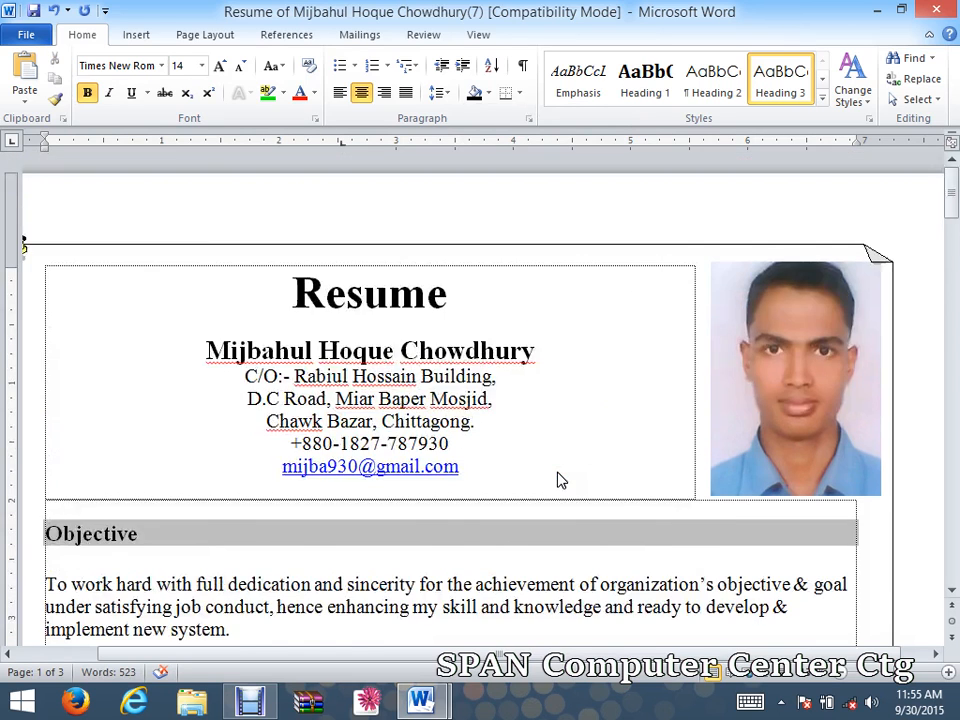
scroll(499, 450, down, 6)
scroll(680, 428, up, 1)
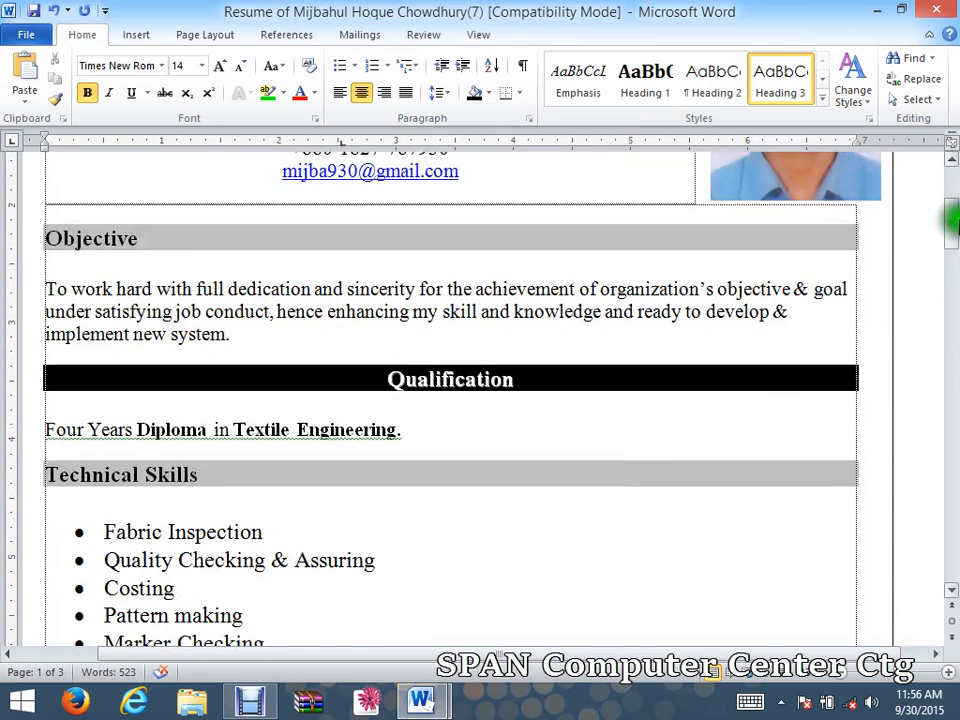
drag(948, 232, 944, 185)
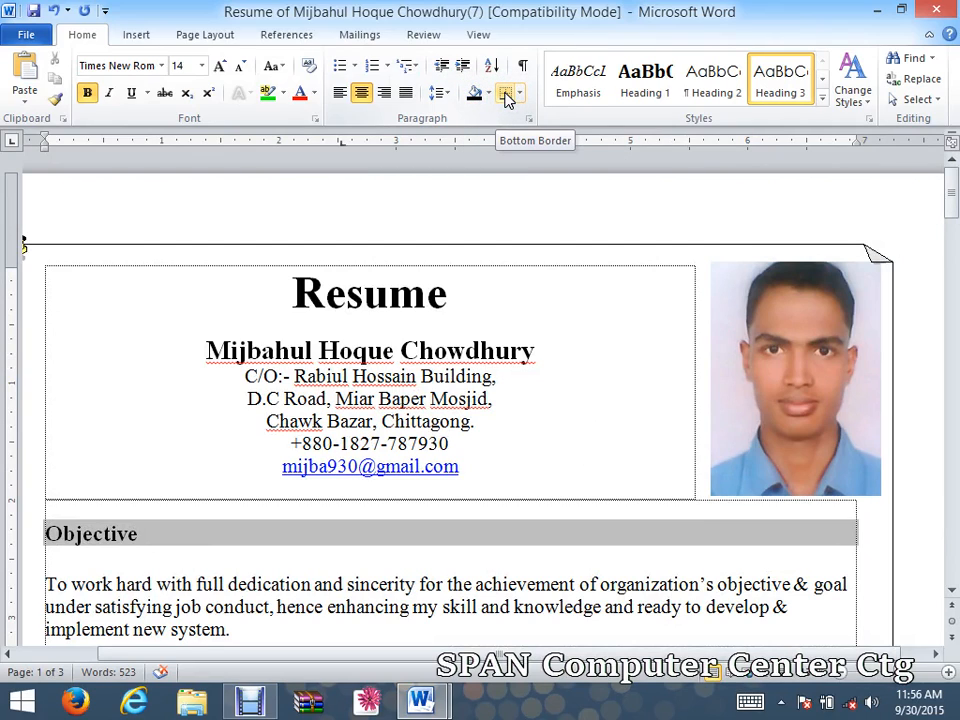
scroll(500, 500, down, 1)
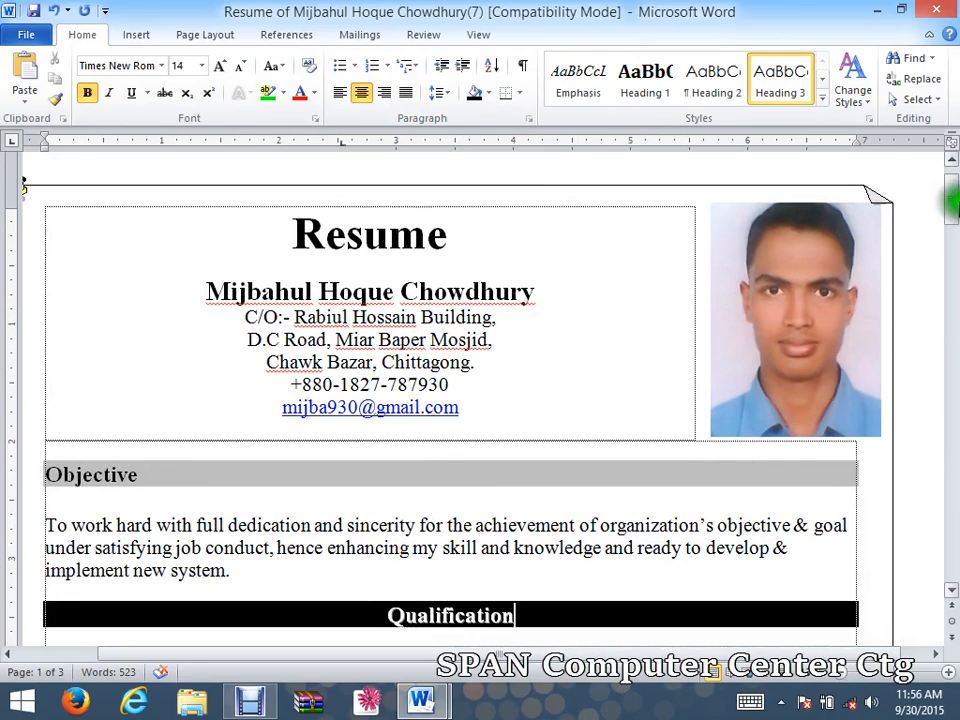
Select the Technical Skills list, try All Borders, then clear the borders.
drag(952, 203, 952, 250)
drag(240, 508, 104, 257)
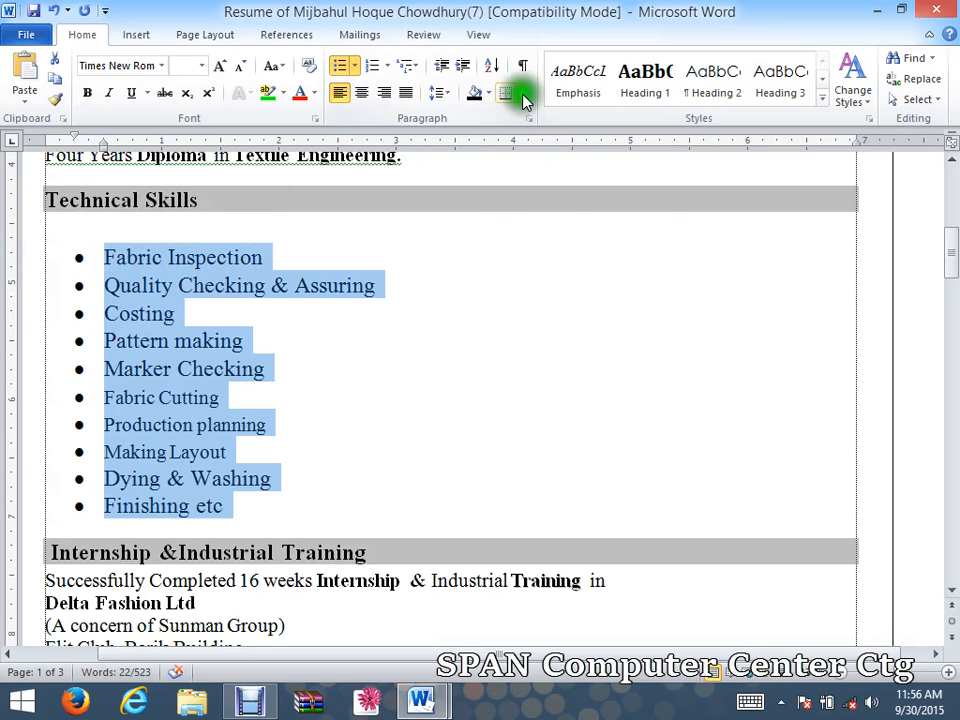
click(521, 95)
click(527, 224)
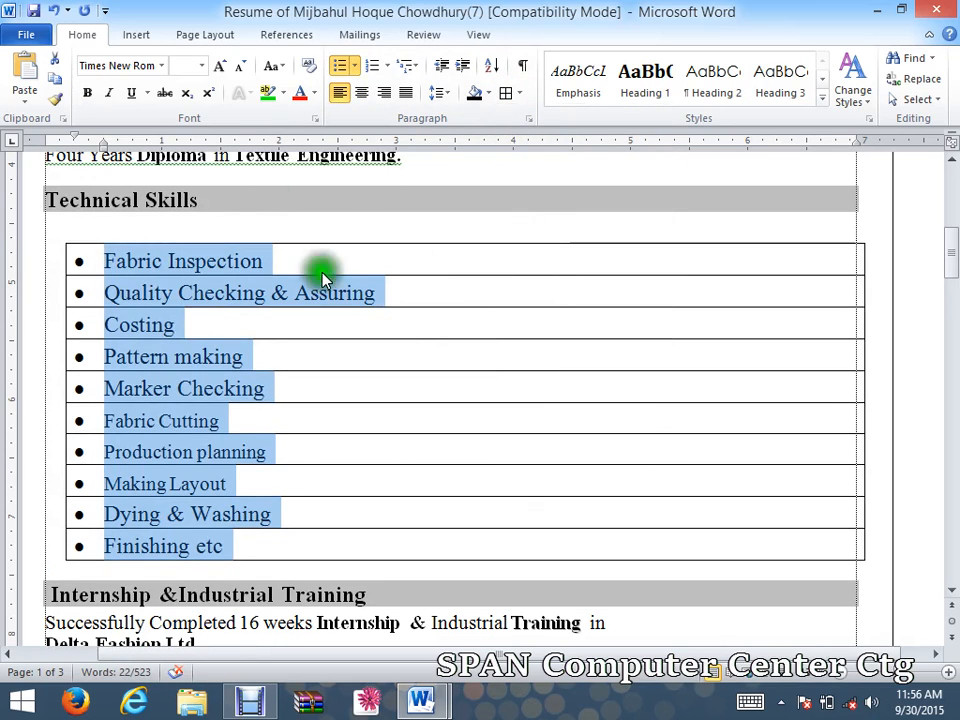
click(512, 93)
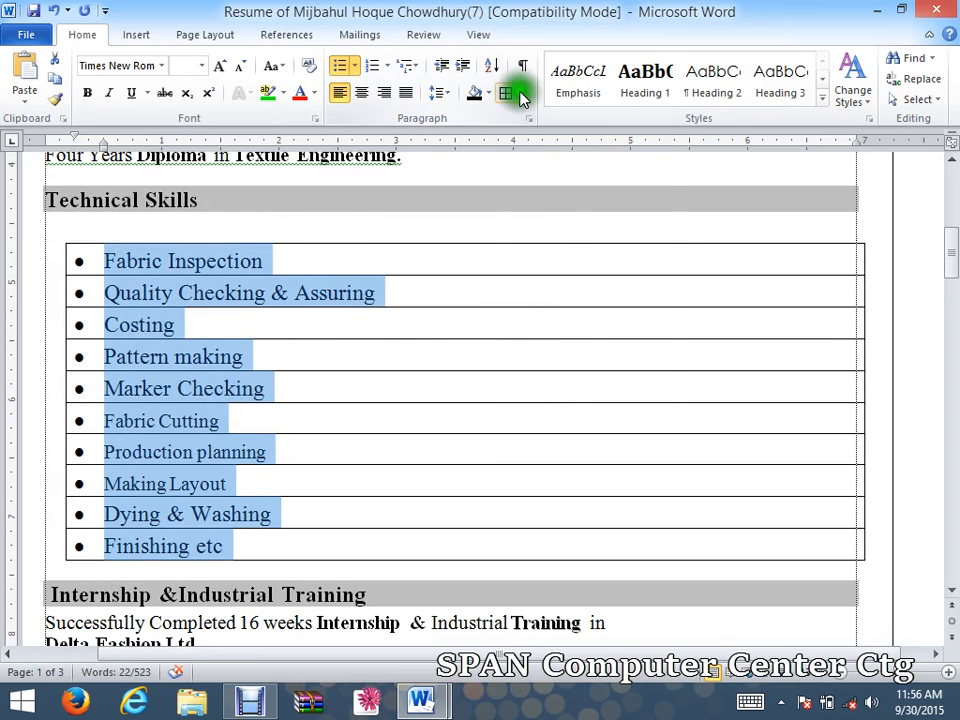
click(535, 245)
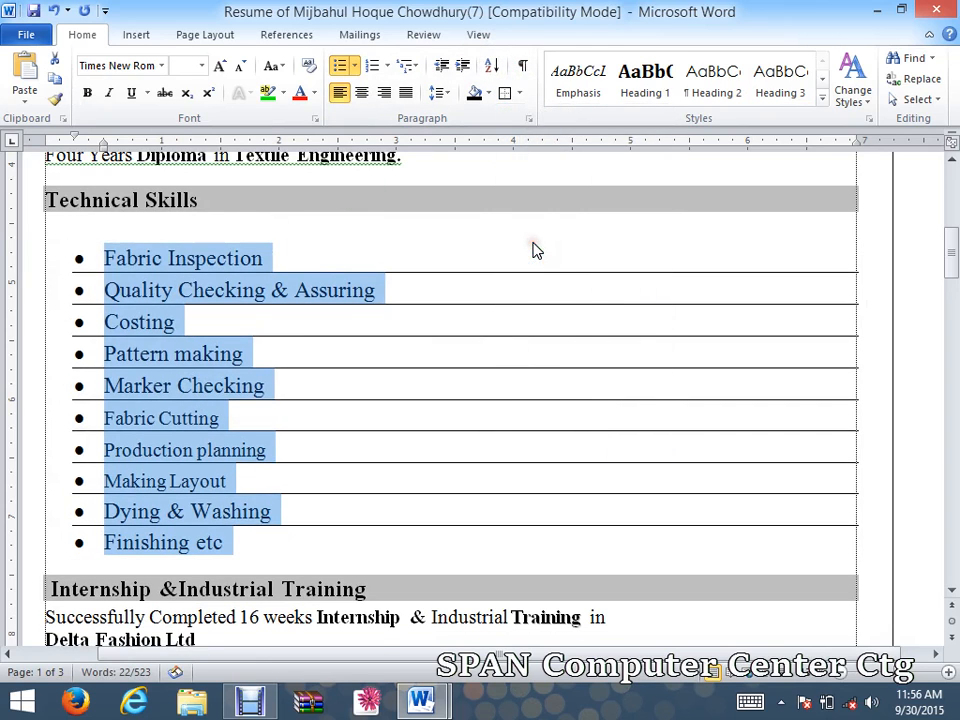
click(520, 95)
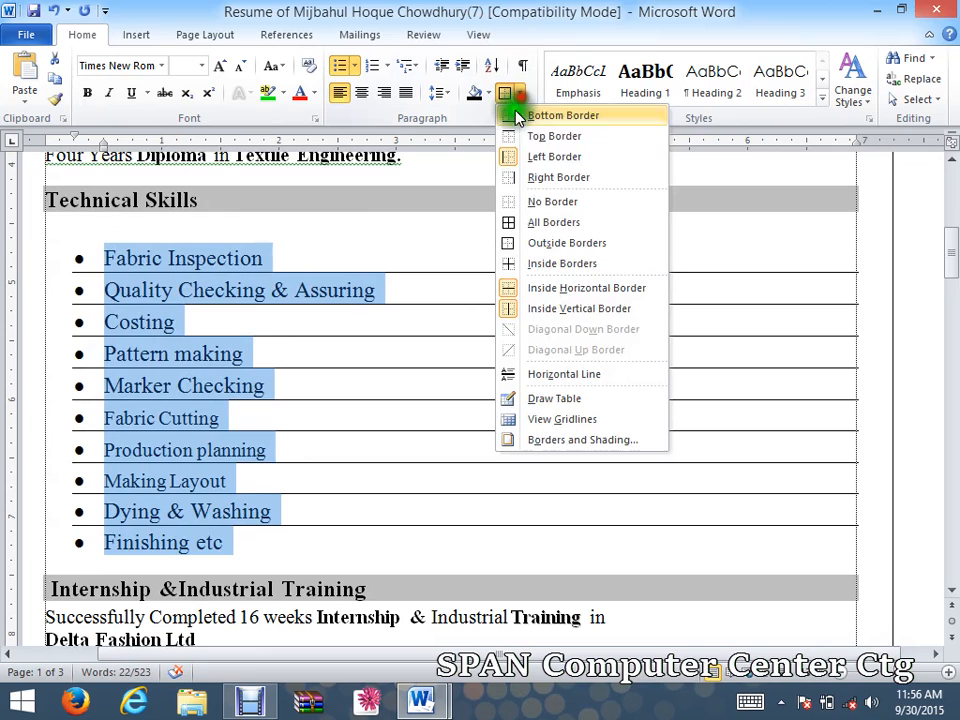
click(514, 200)
Try an outside box and inside dividing lines on the skills list.
click(517, 93)
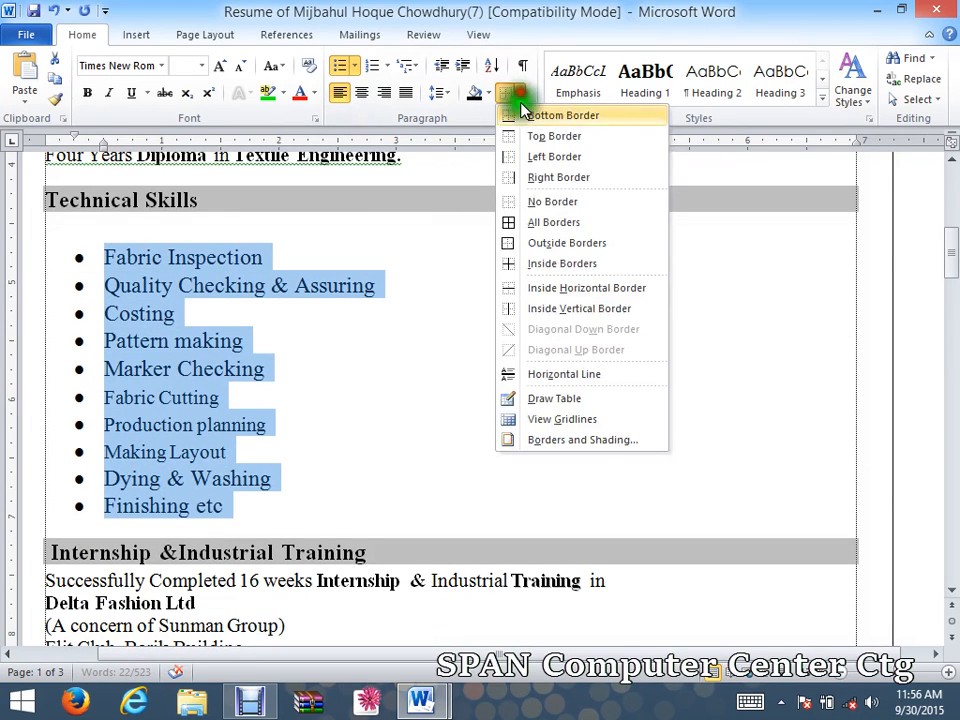
click(535, 245)
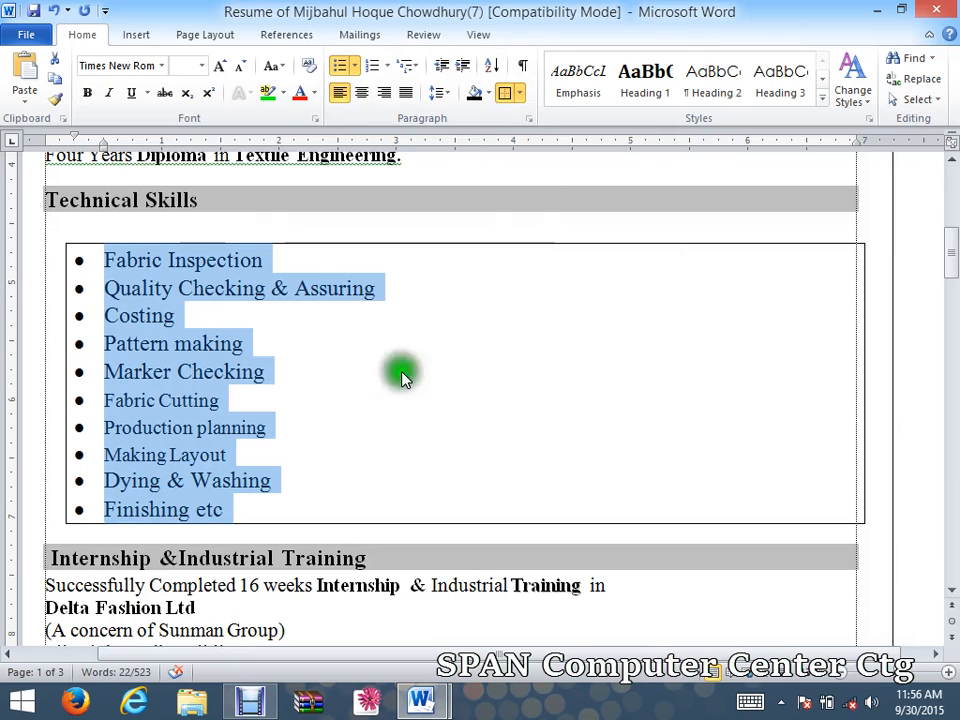
click(517, 93)
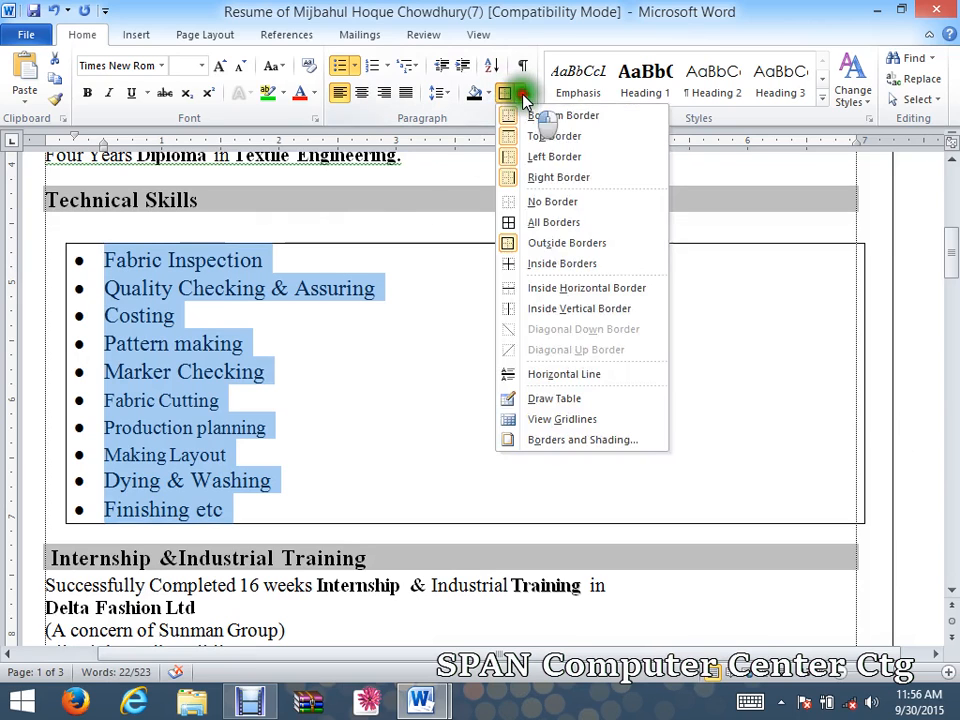
click(531, 265)
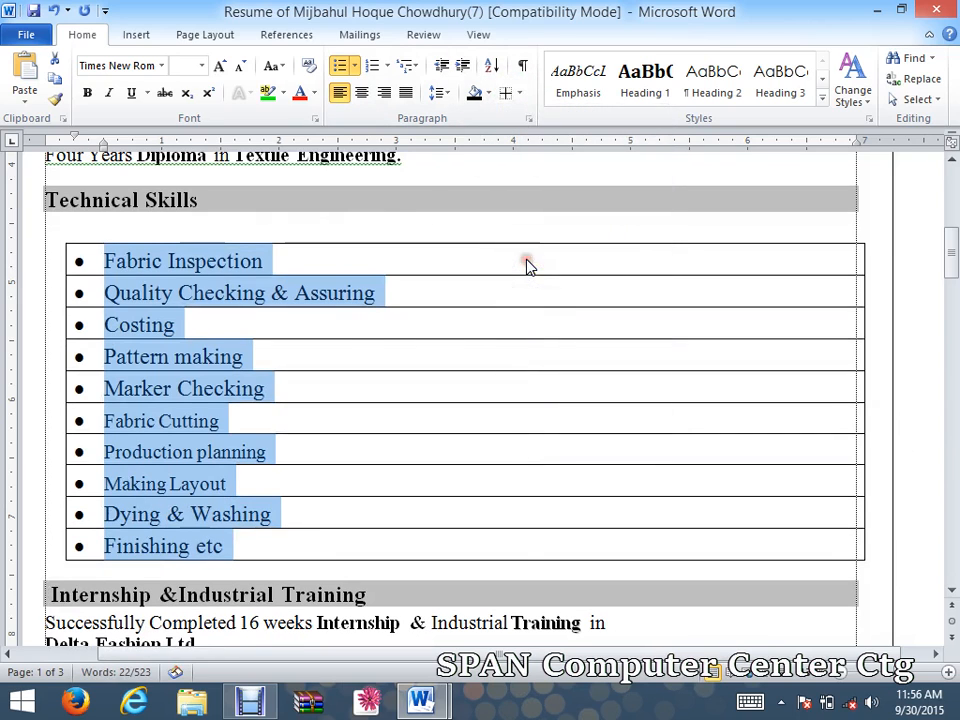
Clear the borders, apply a single Outside Border, and pull its right edge inward.
click(519, 95)
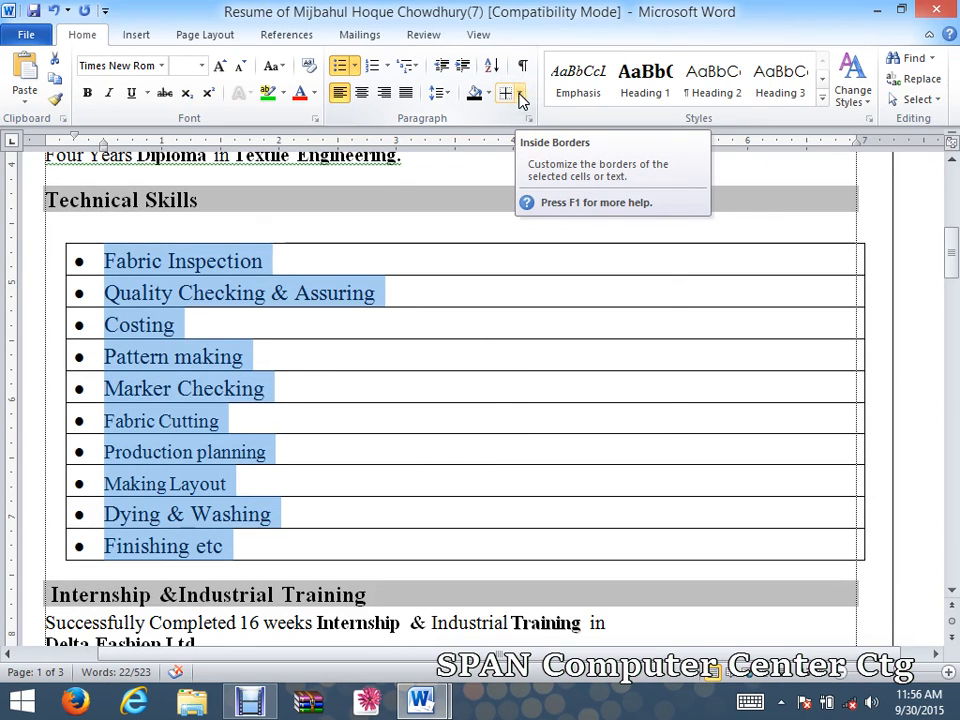
click(519, 95)
click(515, 201)
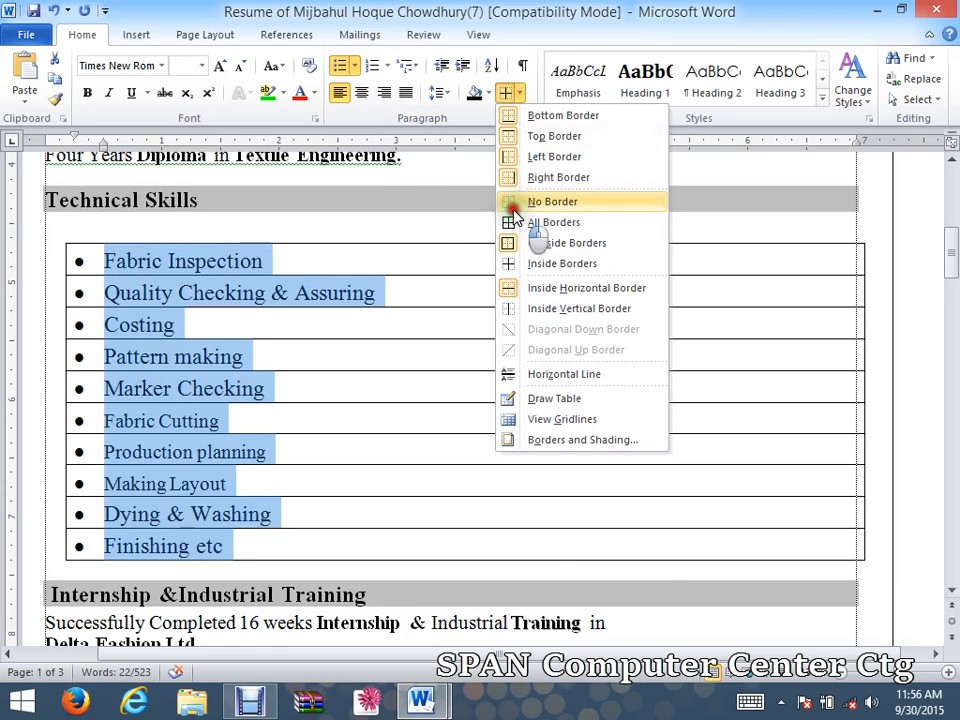
click(514, 206)
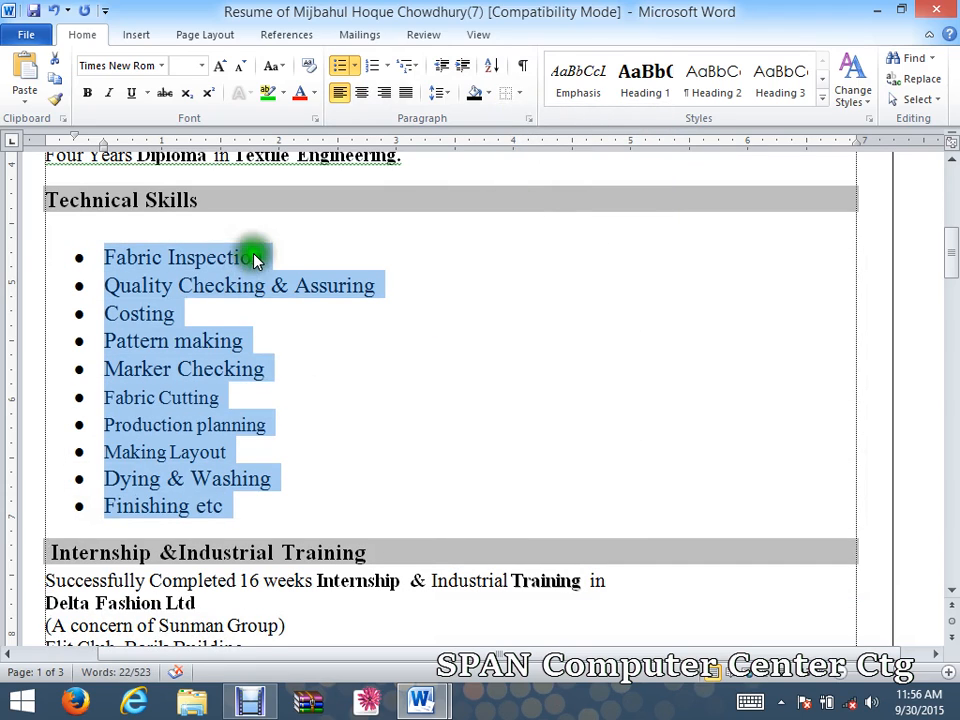
click(513, 95)
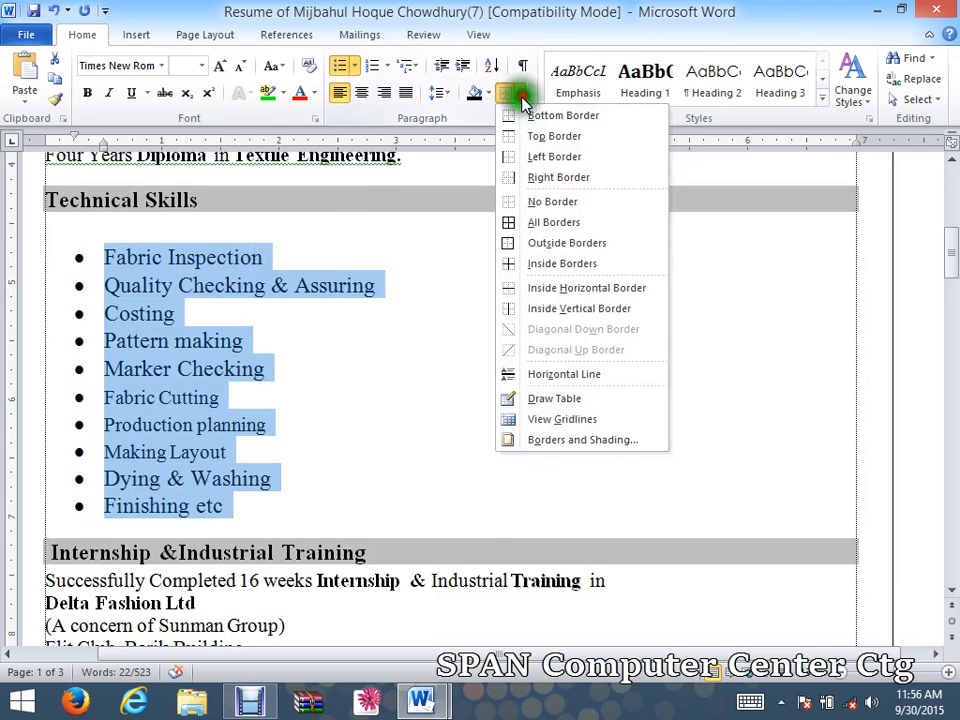
click(508, 243)
click(419, 414)
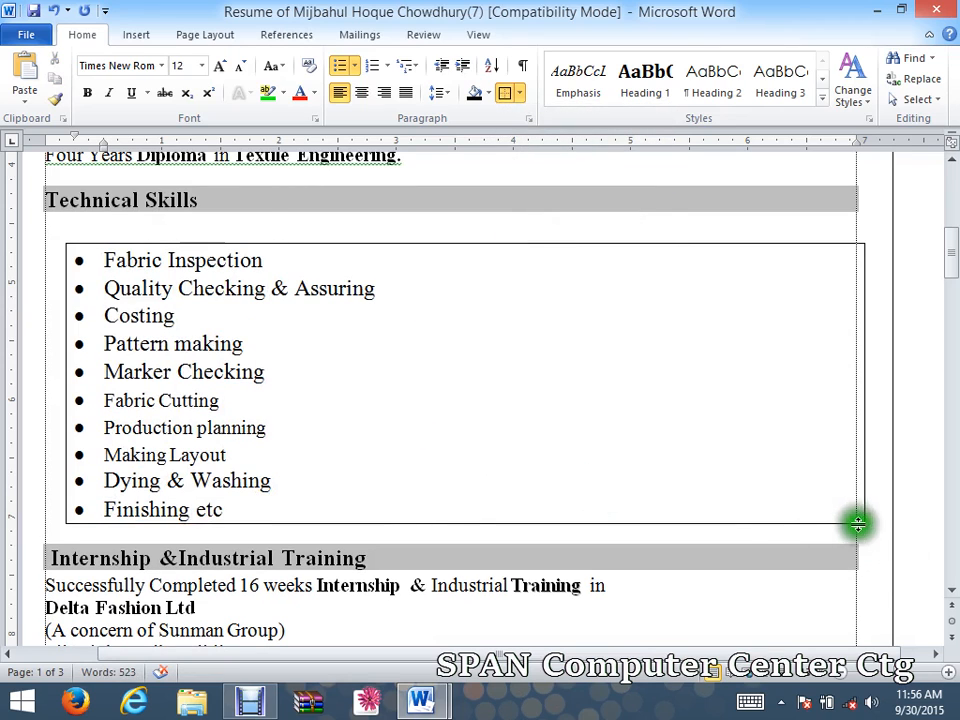
drag(864, 507, 574, 459)
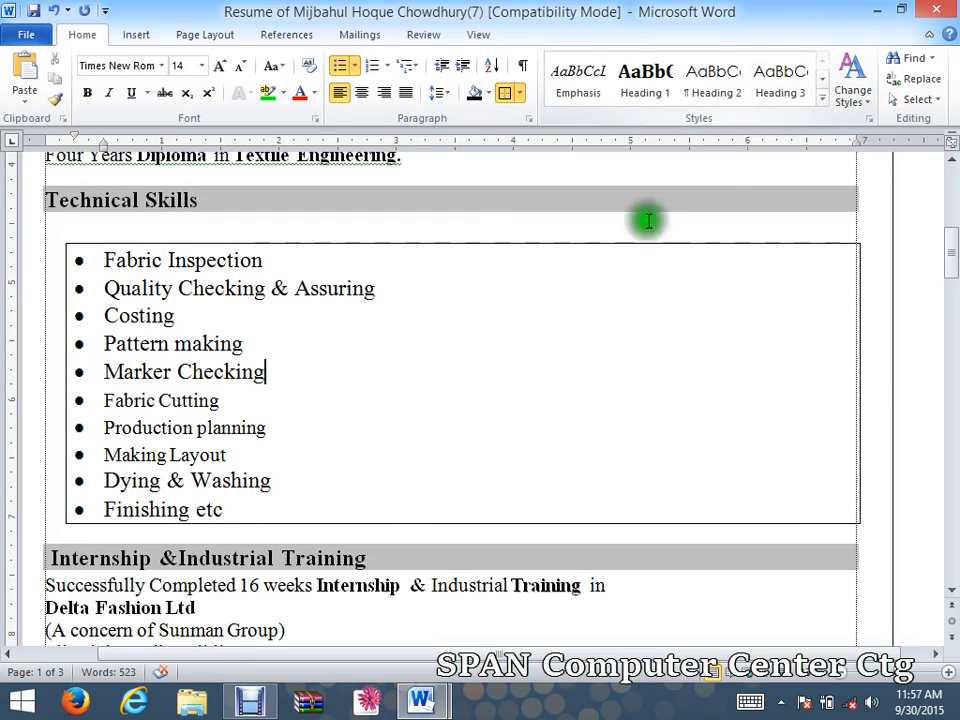
click(822, 99)
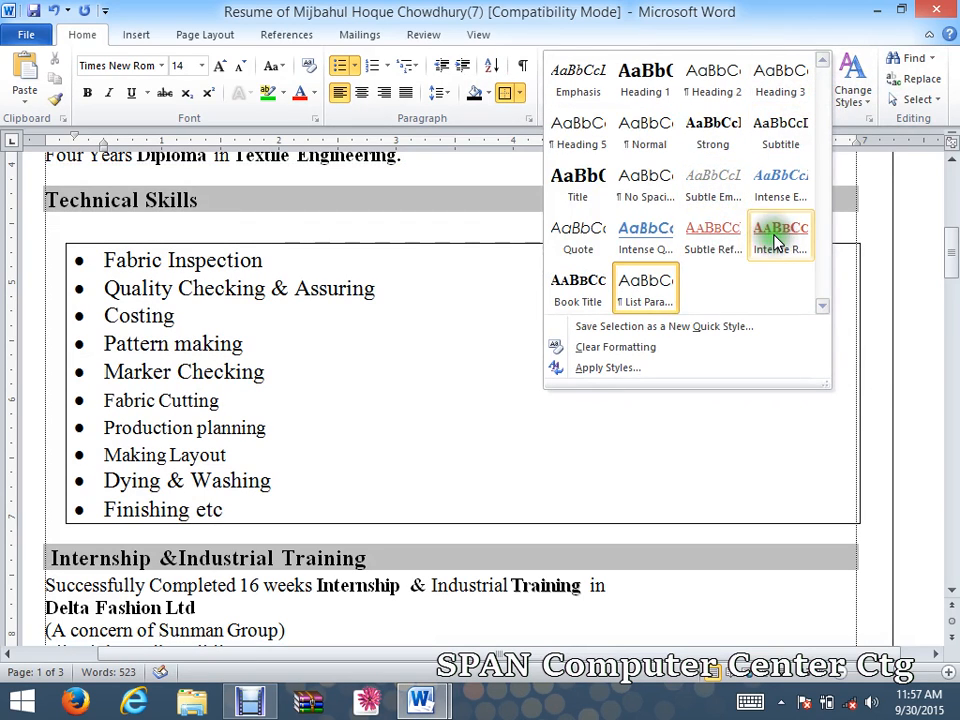
click(355, 449)
drag(253, 499, 165, 283)
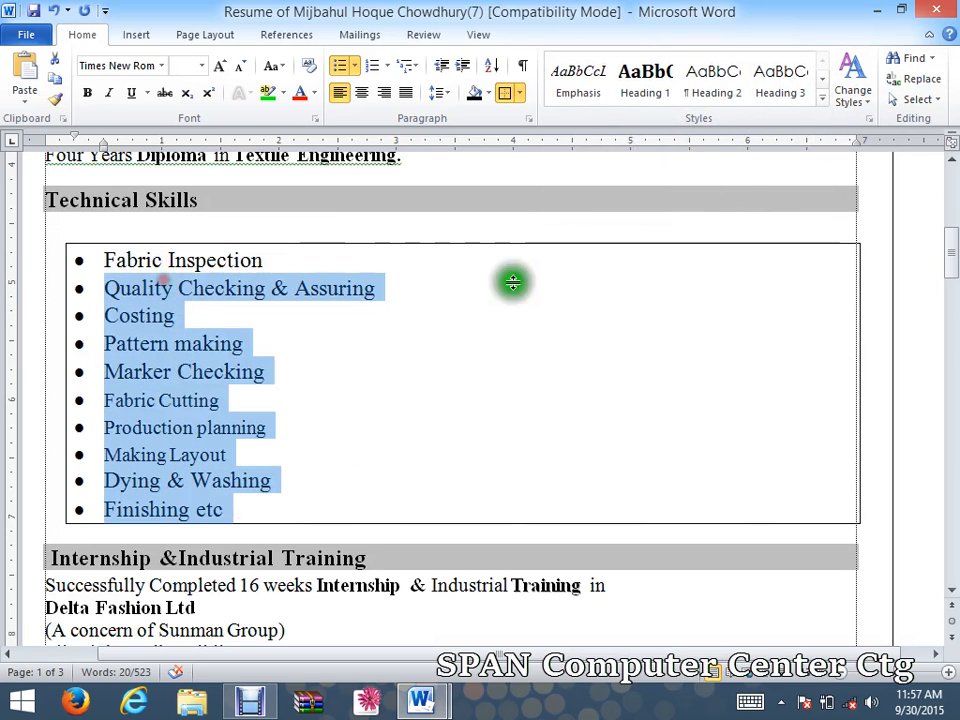
click(822, 100)
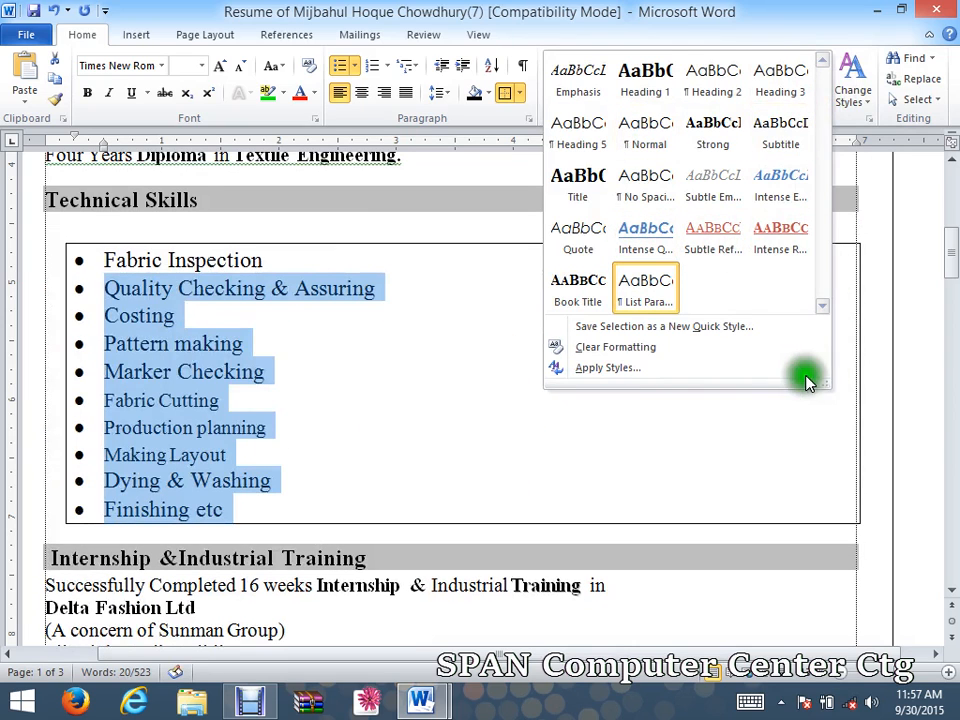
click(853, 96)
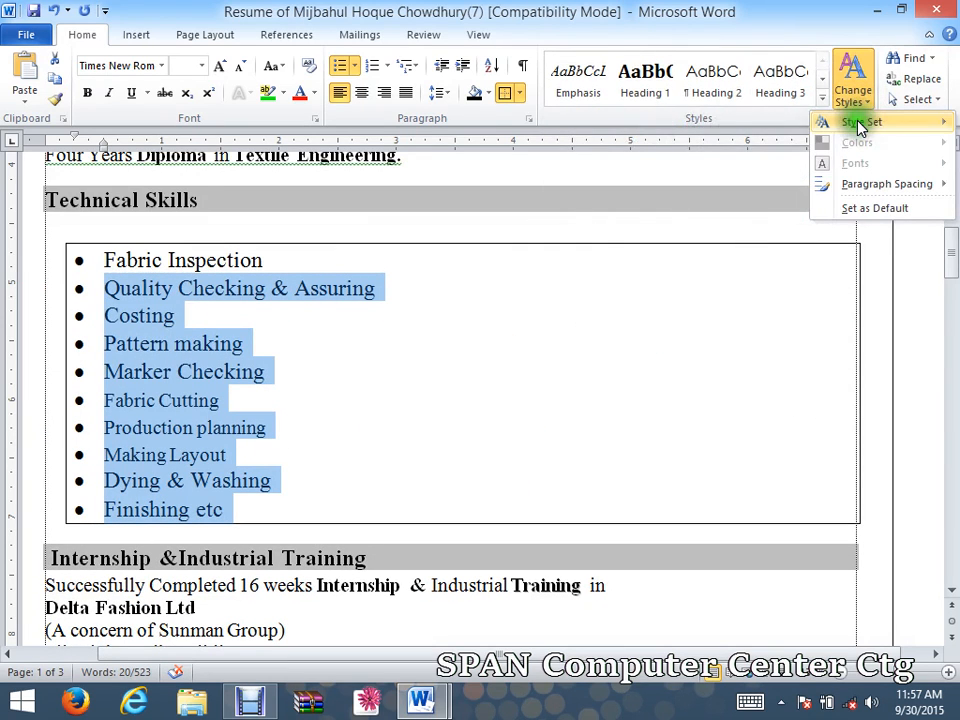
mouse_move(848, 124)
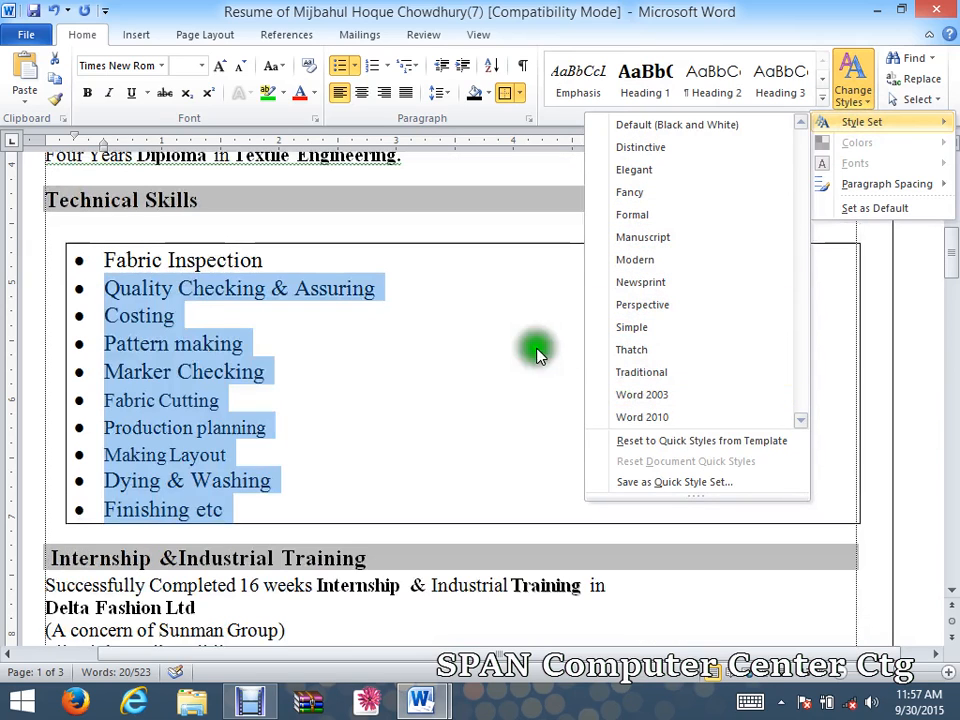
click(553, 279)
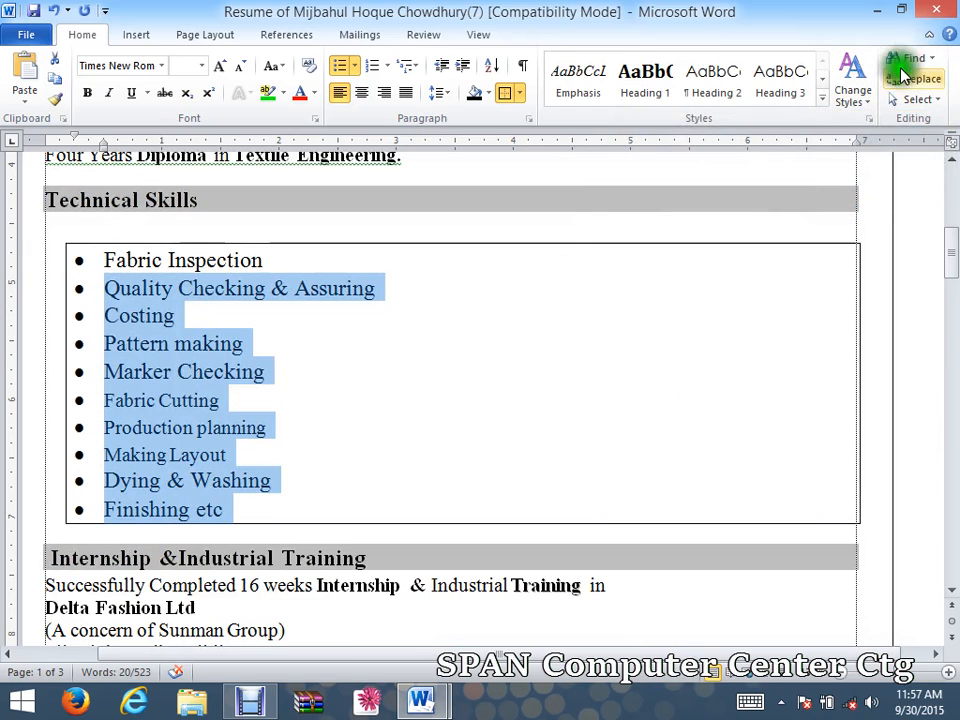
click(642, 285)
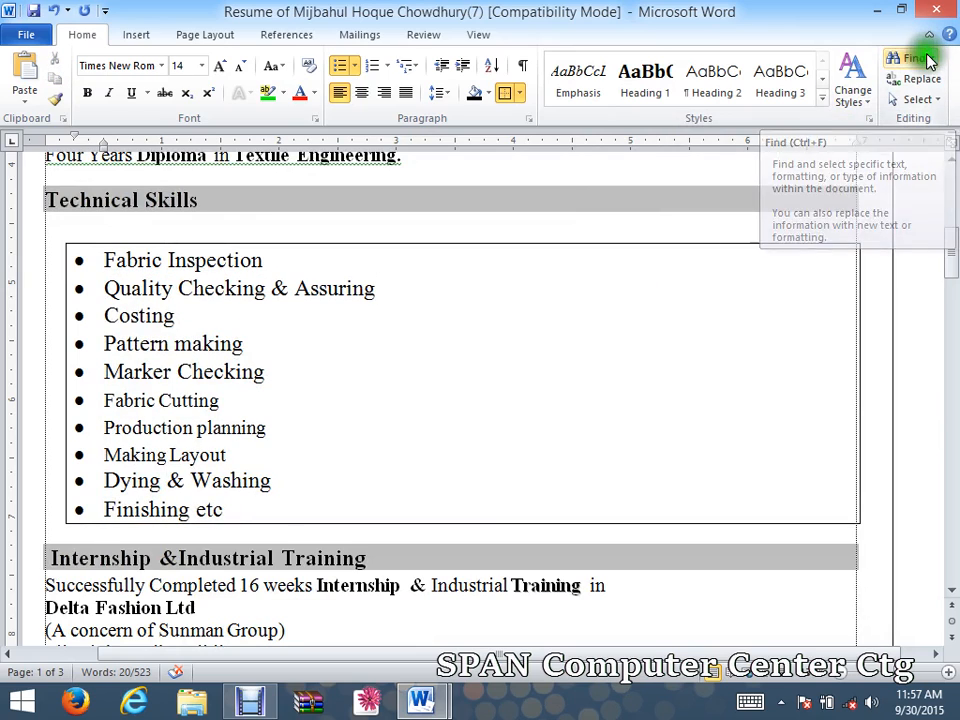
Copy the Father's Name label from the personal details.
drag(953, 254, 952, 368)
click(368, 376)
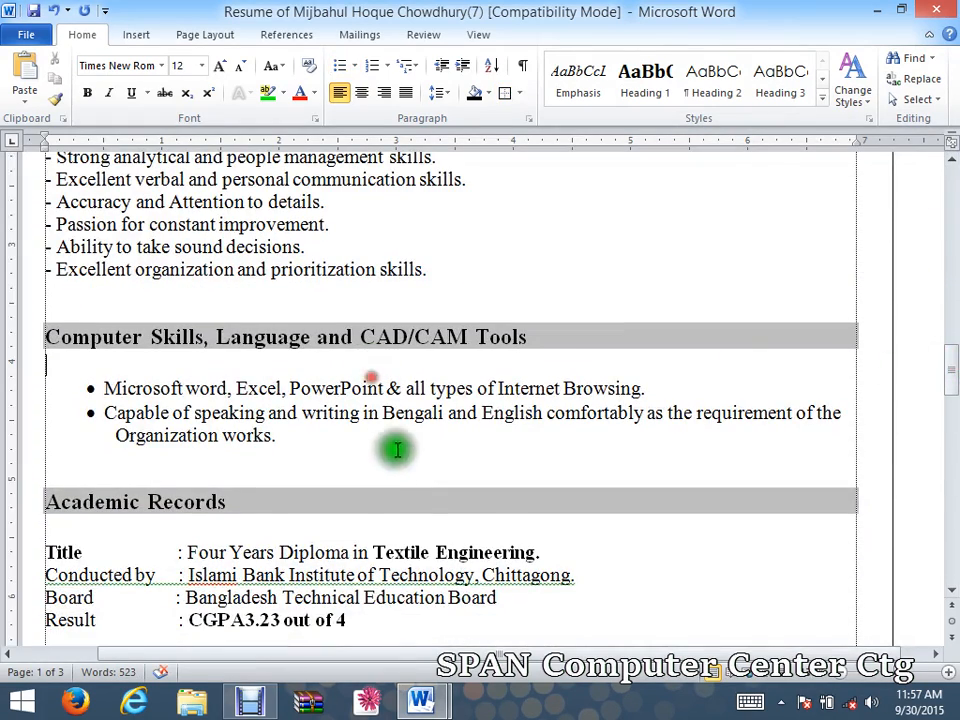
click(398, 477)
click(413, 547)
scroll(416, 513, up, 2)
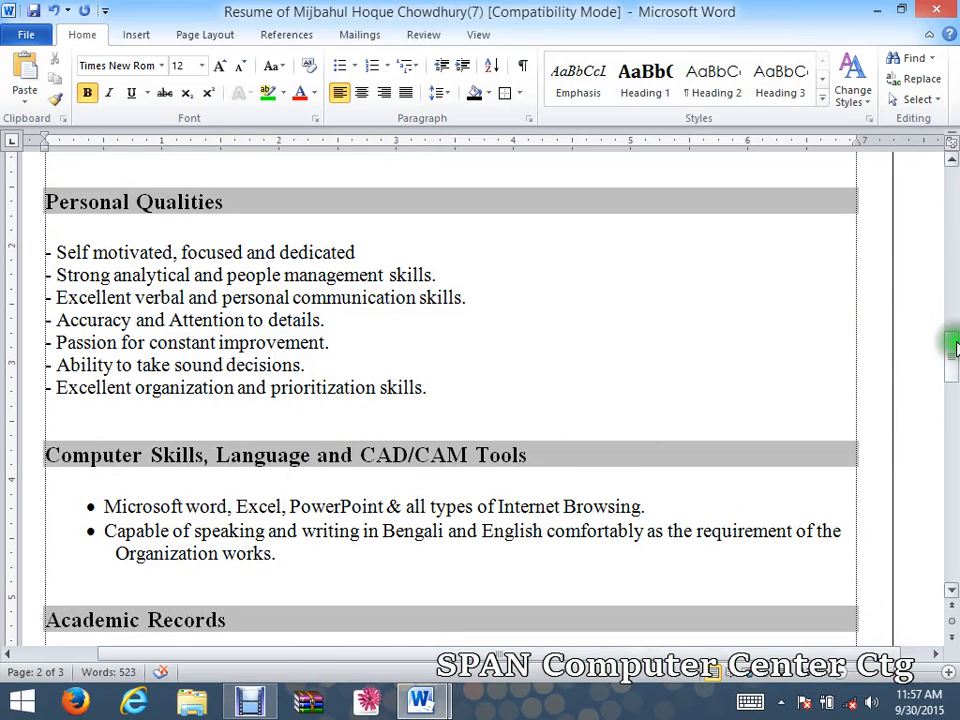
drag(947, 336, 952, 460)
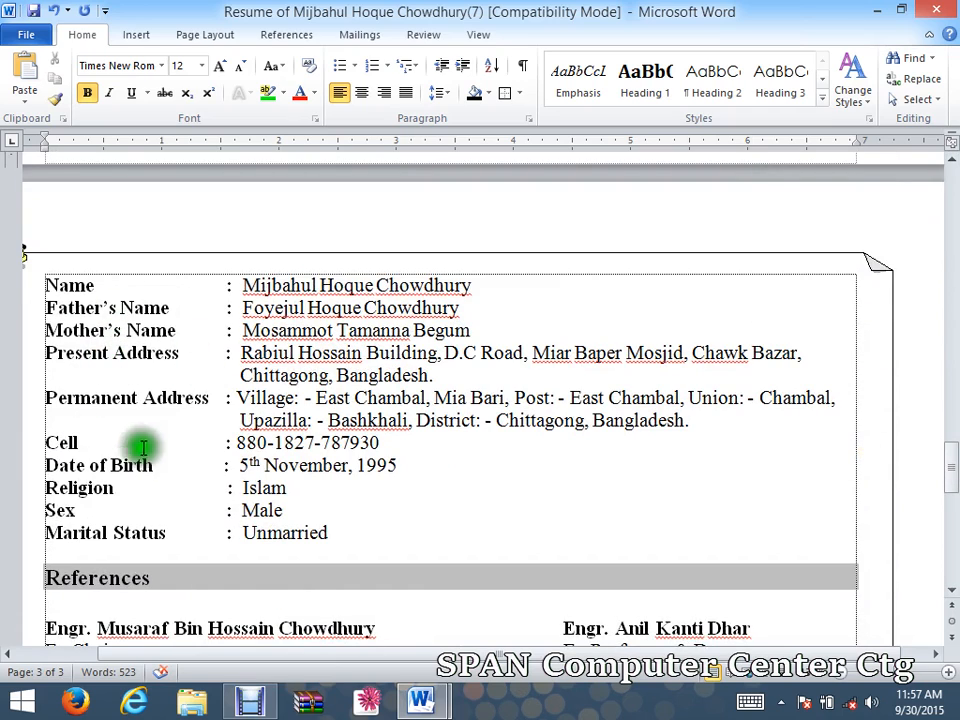
drag(163, 308, 47, 310)
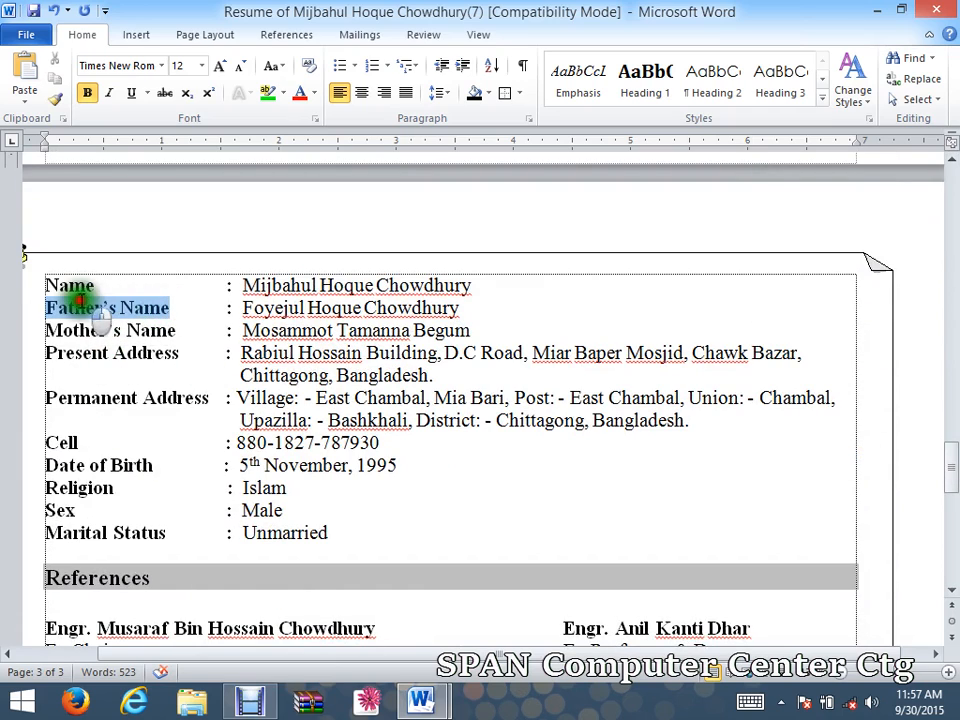
right_click(82, 310)
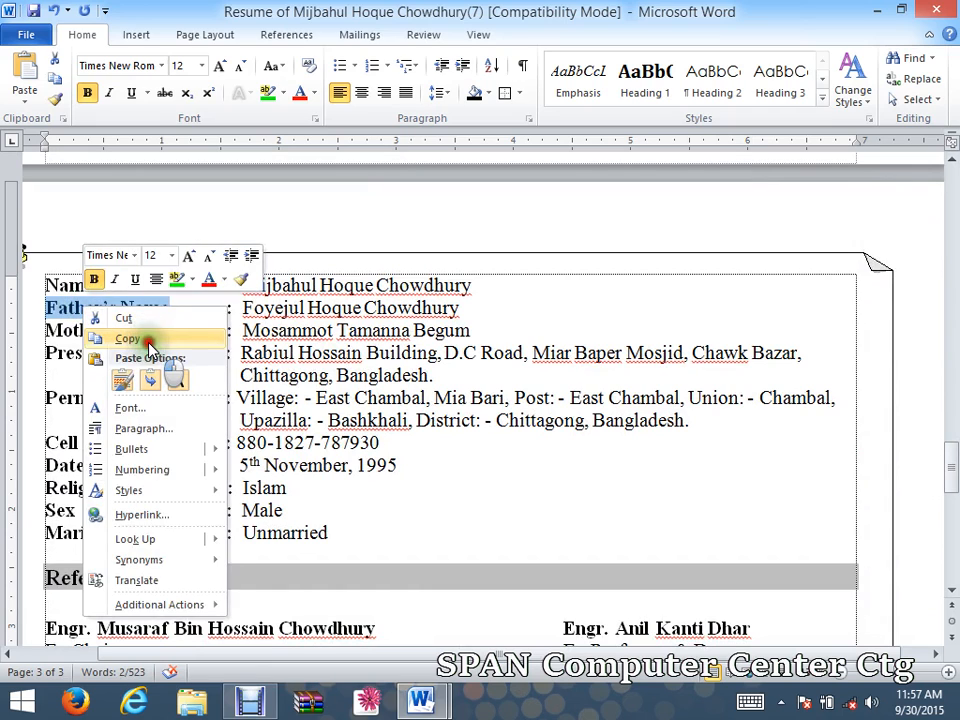
click(147, 341)
click(237, 328)
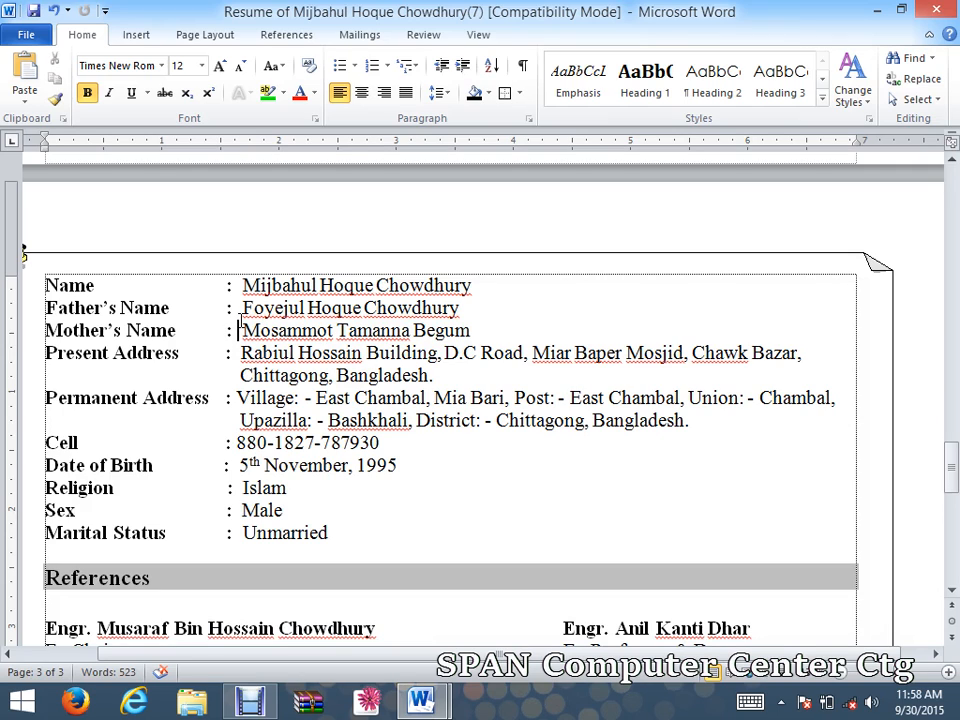
Bring up the Find navigation pane from the Home tab.
click(363, 352)
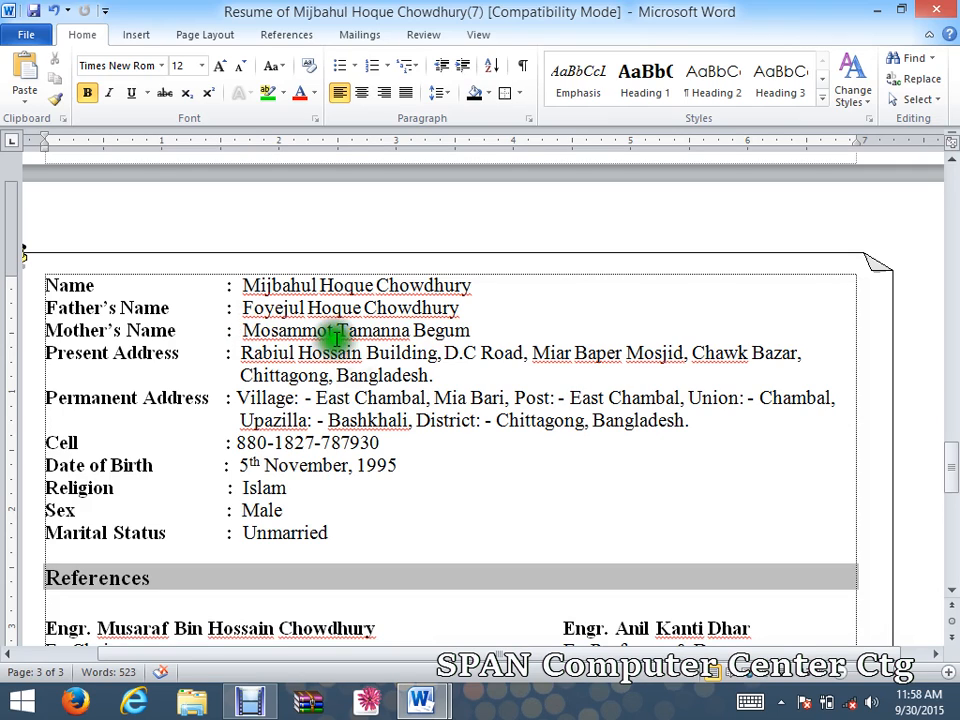
click(170, 308)
click(913, 60)
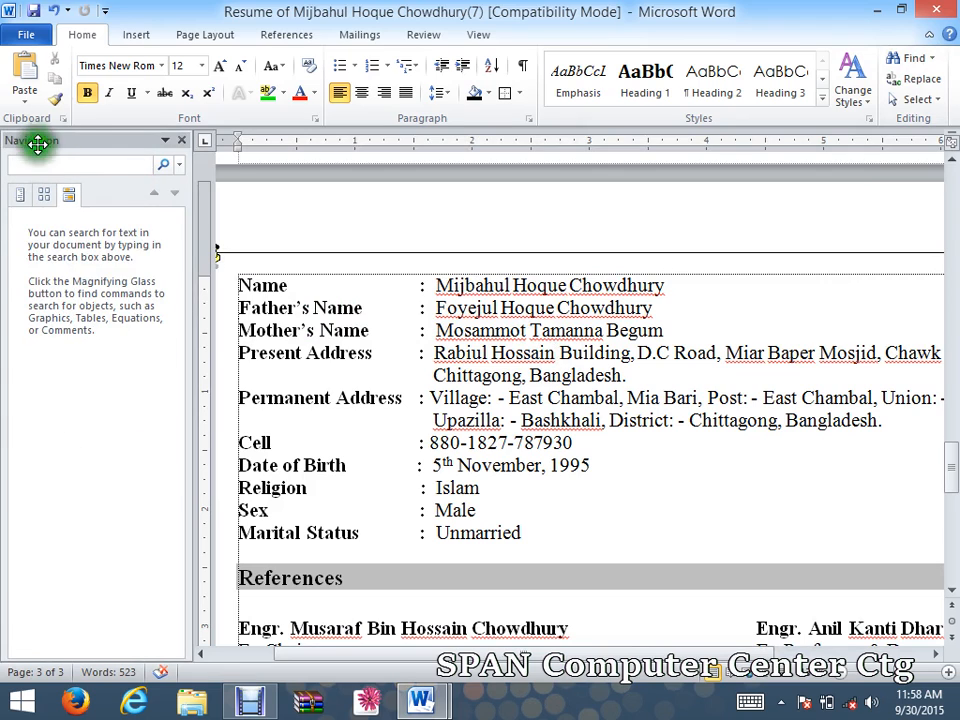
Paste Father's Name into the navigation search box and run the search.
click(141, 163)
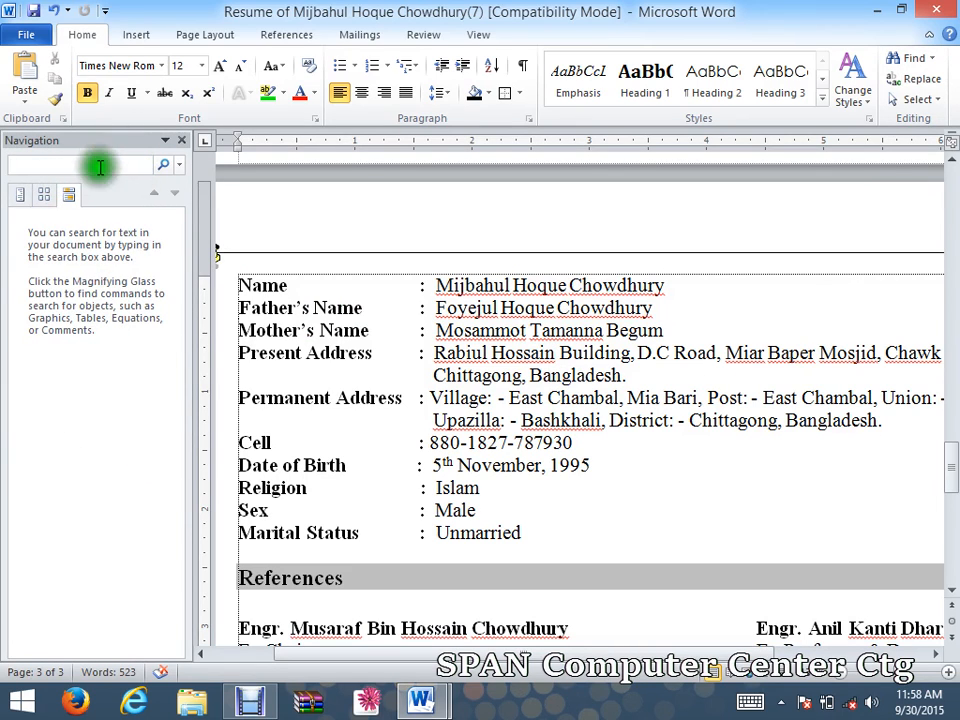
right_click(42, 163)
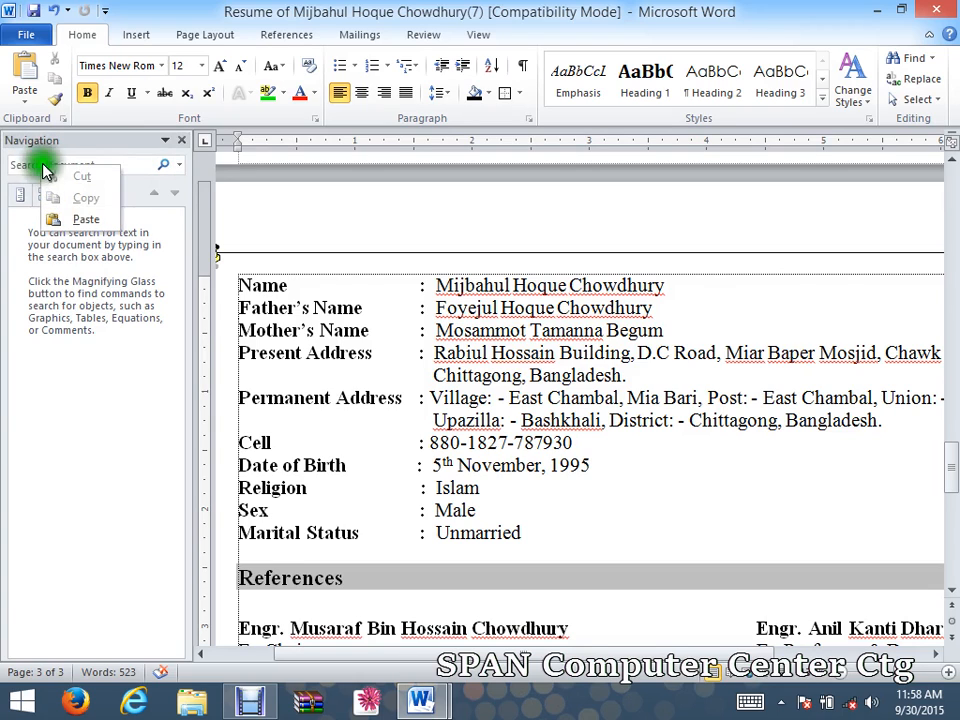
click(80, 216)
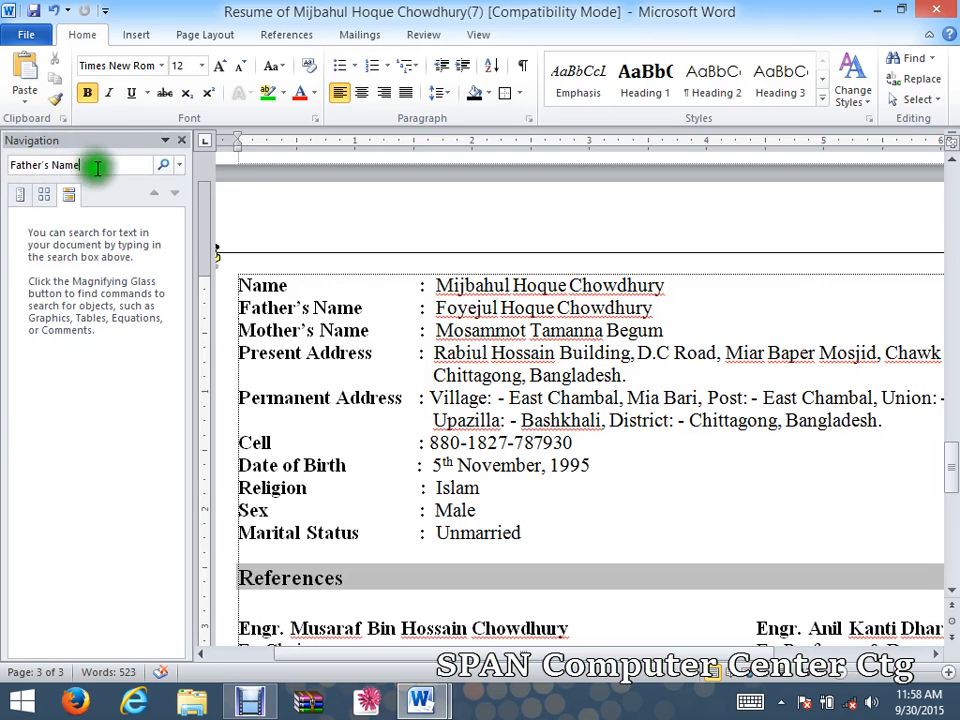
click(164, 166)
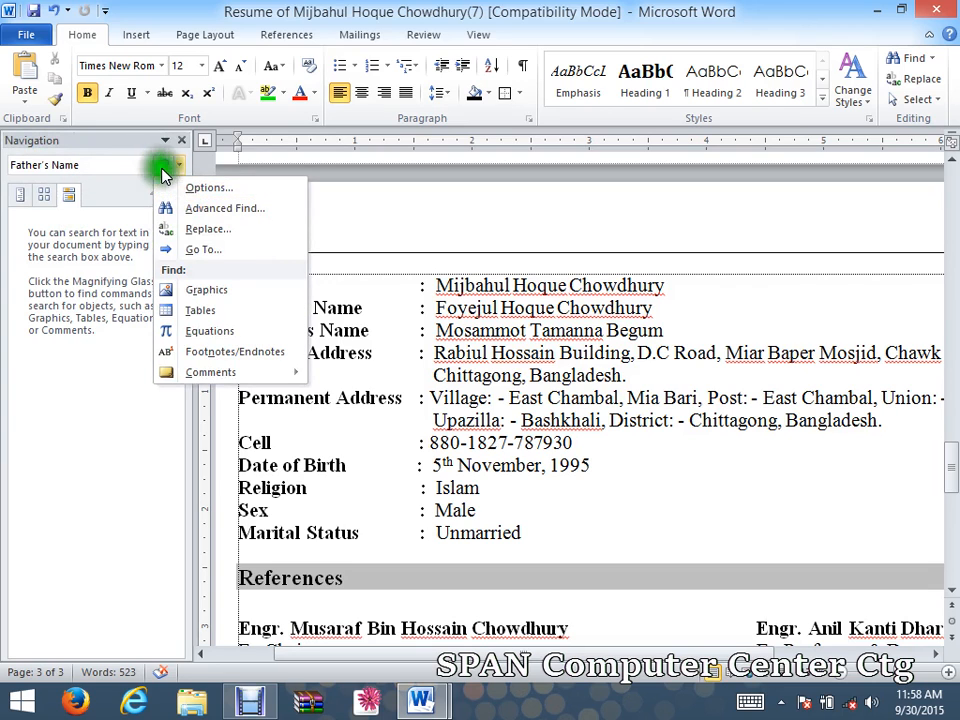
click(137, 163)
click(124, 161)
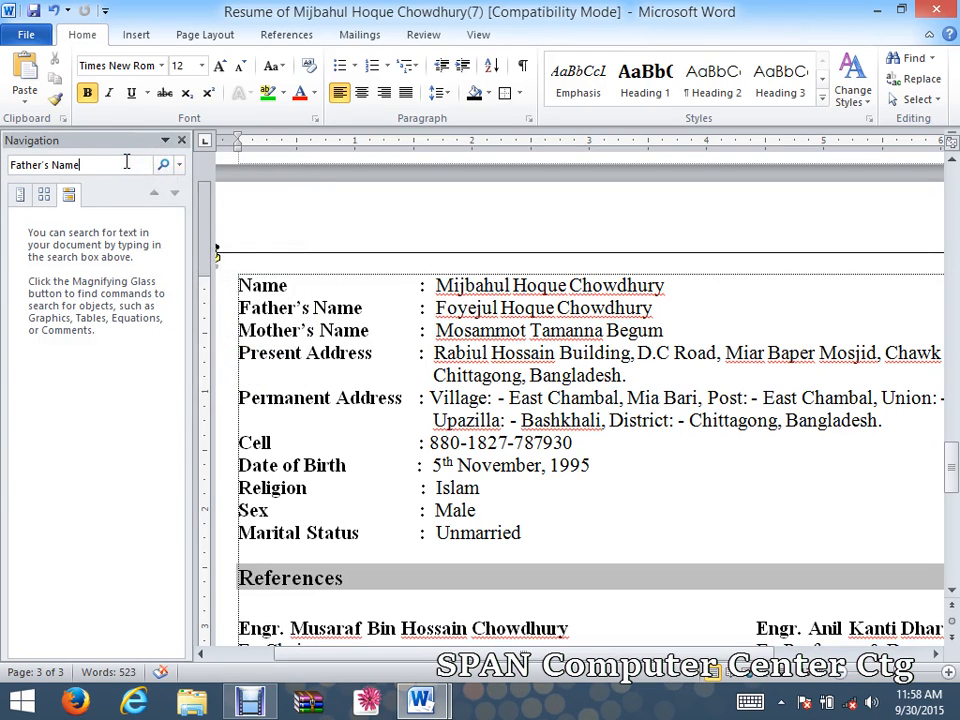
key(Return)
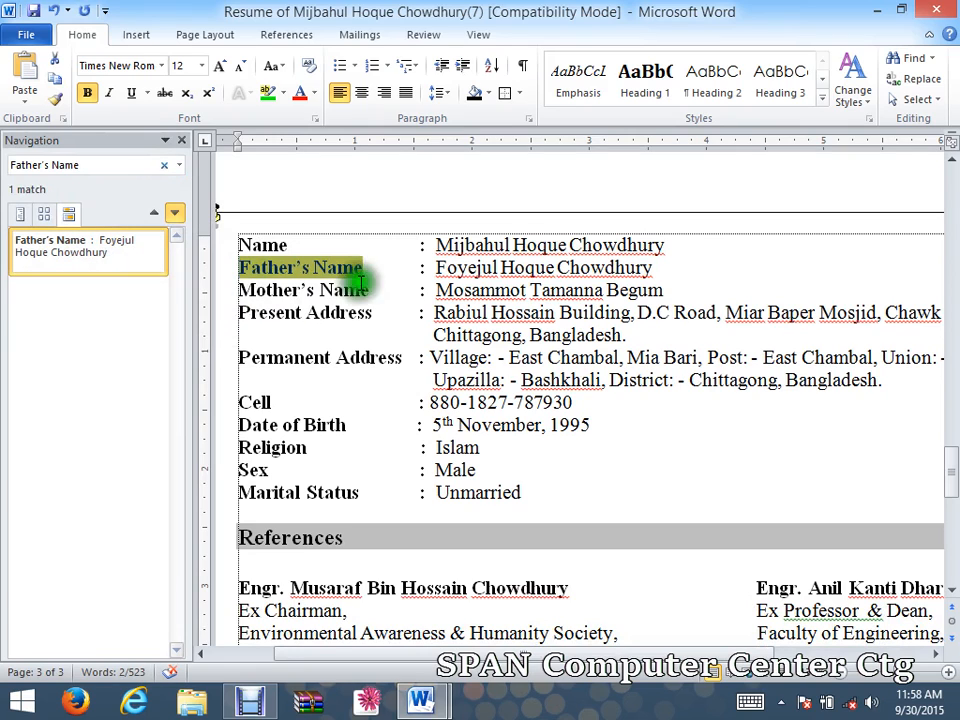
Review the single Father's Name match, then close the Navigation pane.
click(345, 267)
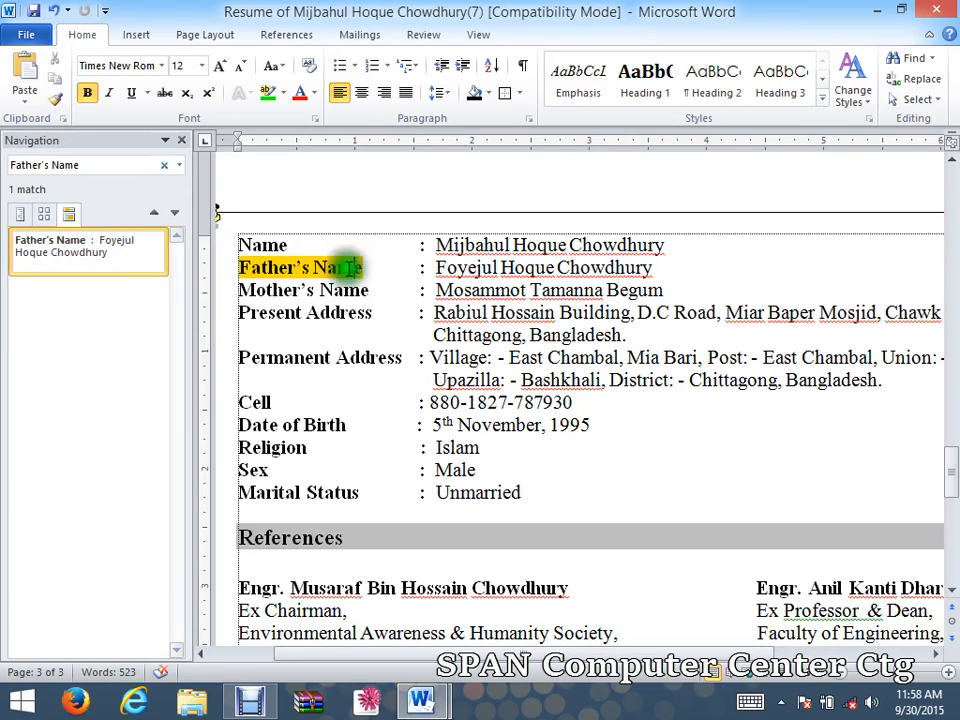
click(126, 164)
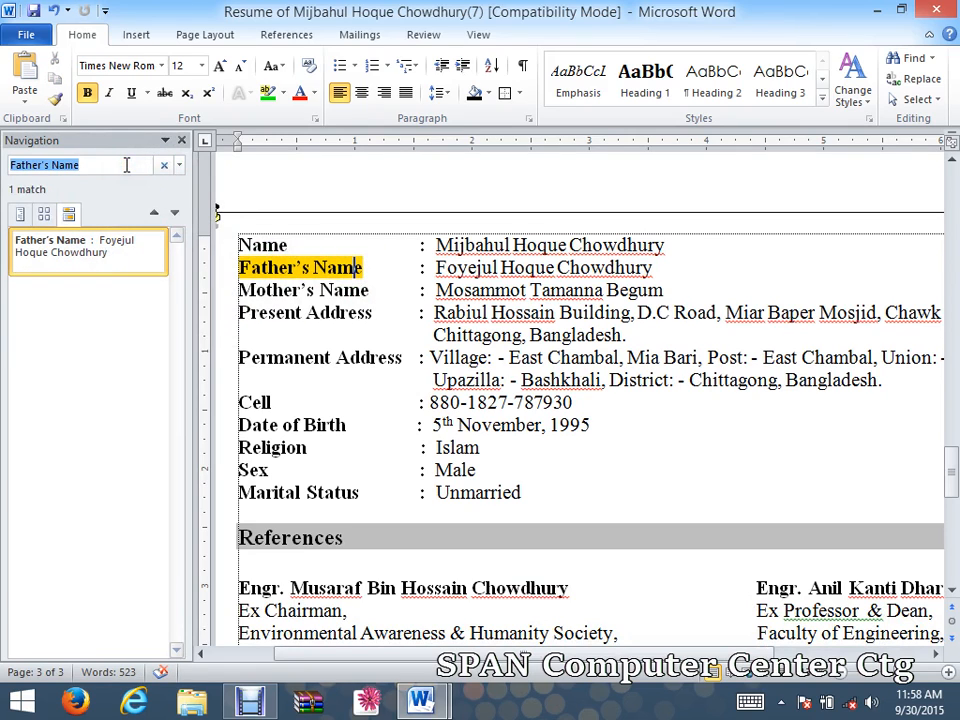
click(125, 164)
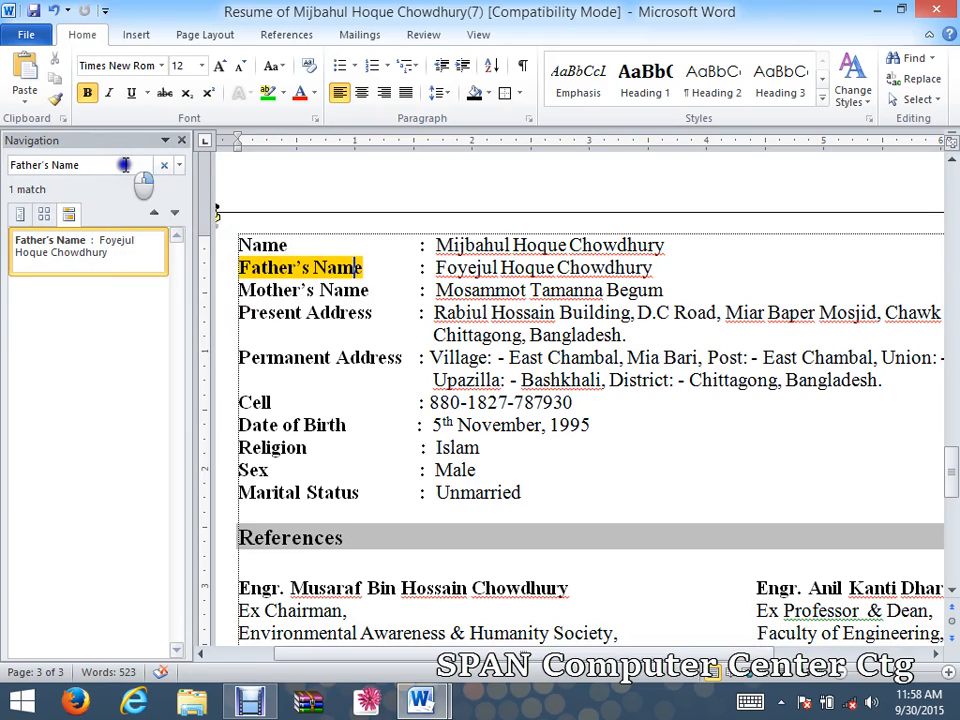
right_click(124, 164)
click(88, 163)
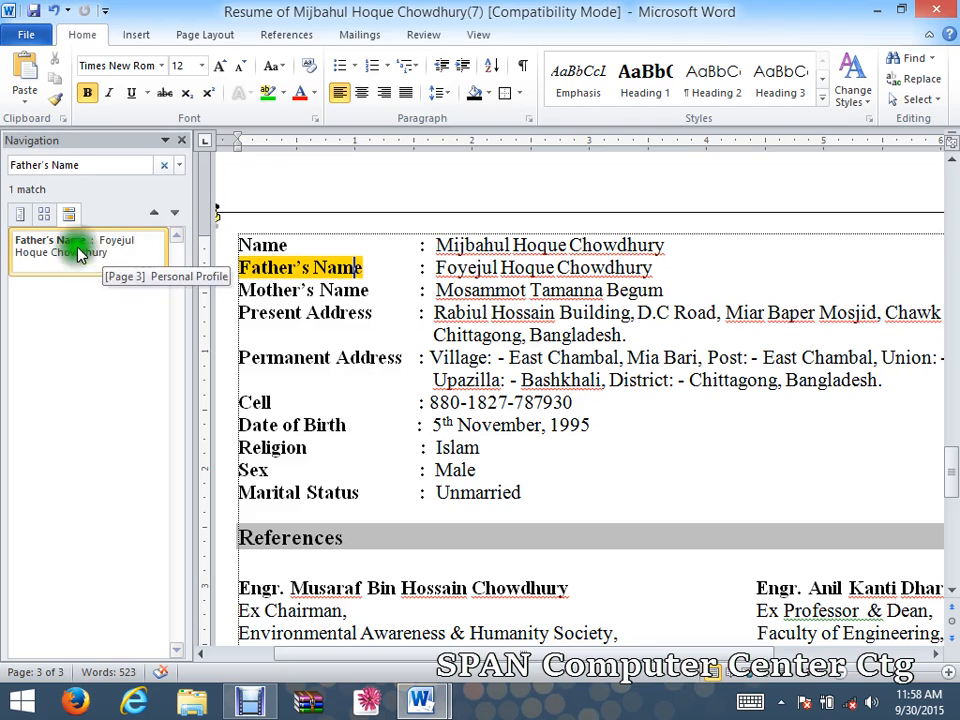
click(311, 267)
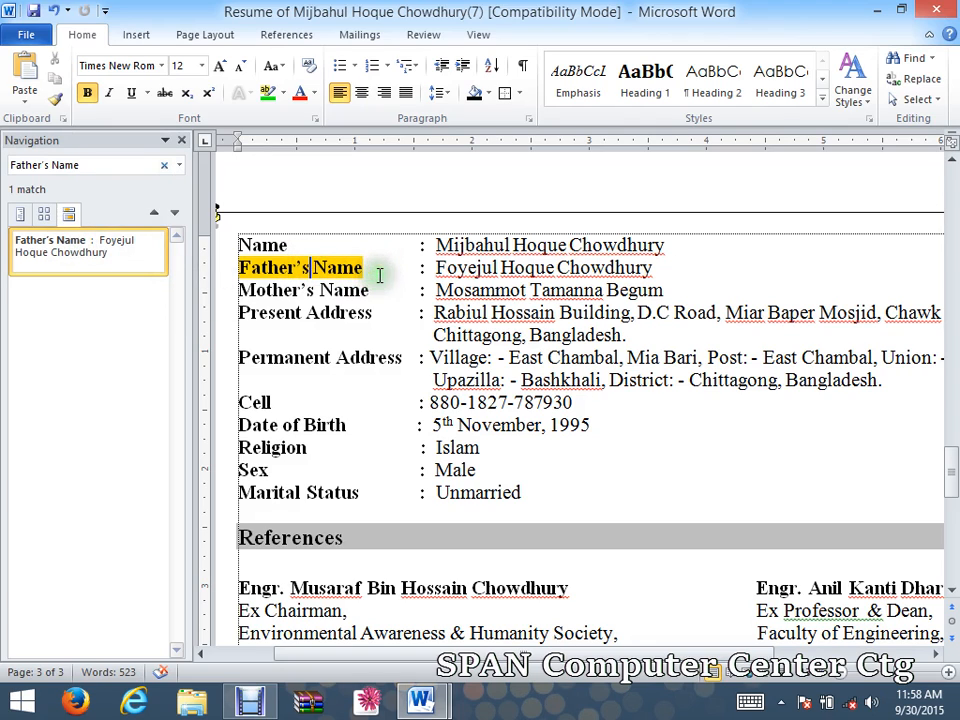
drag(436, 267, 638, 272)
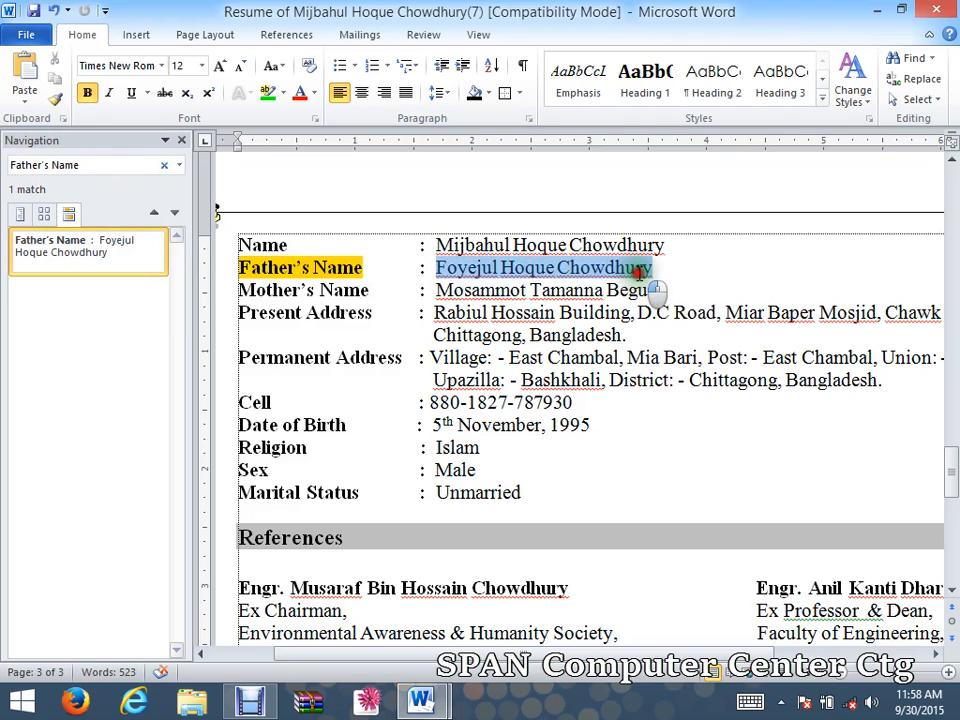
click(608, 288)
click(266, 238)
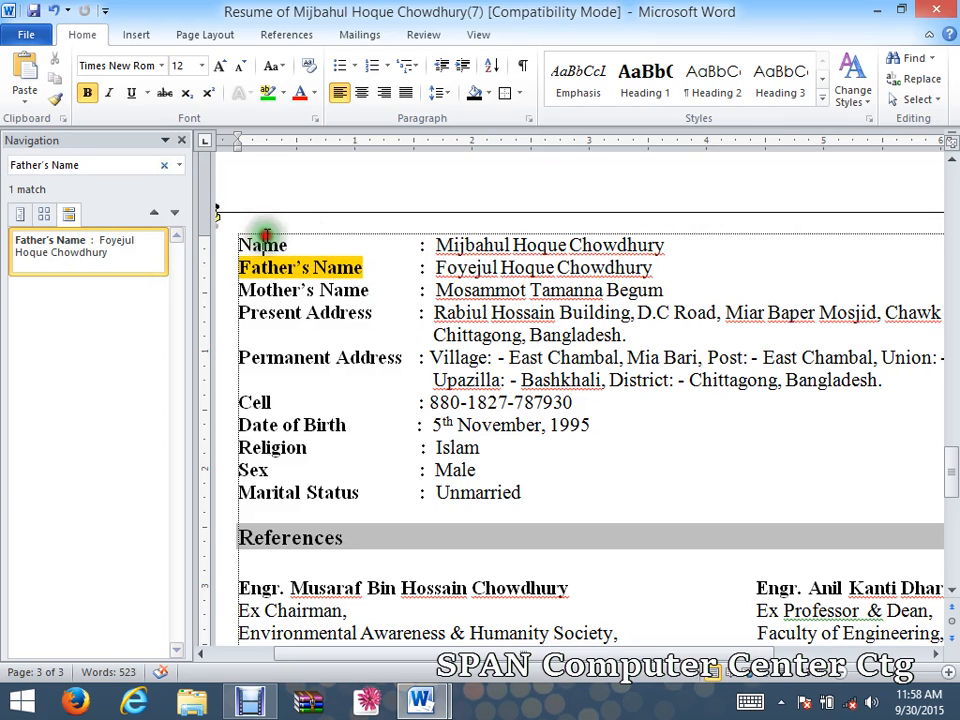
click(181, 140)
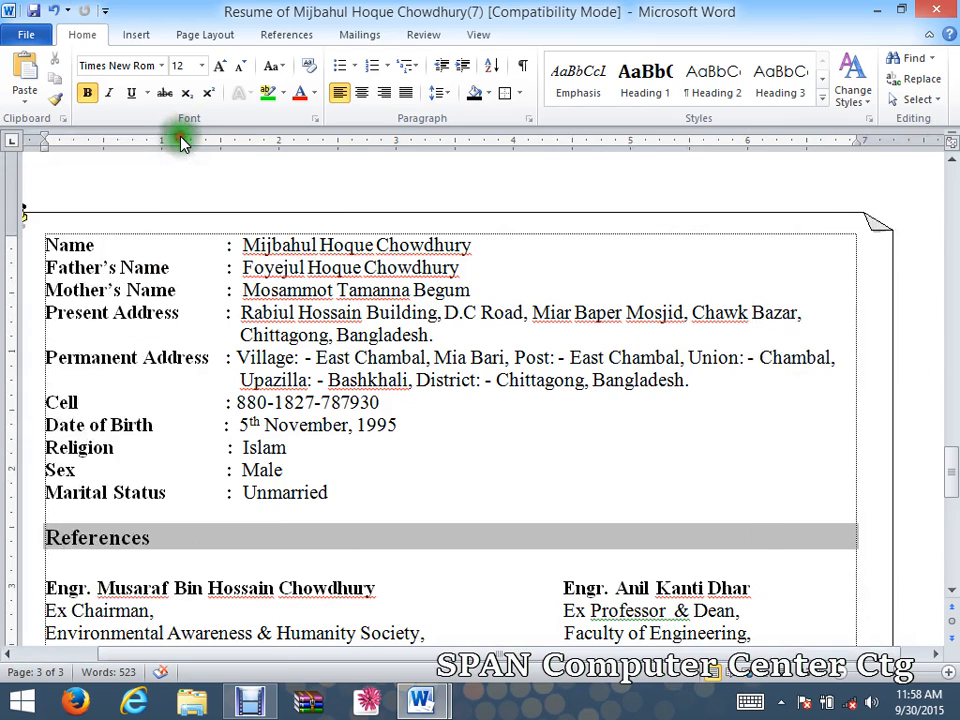
In Find and Replace, find the next occurrence of Father's Name.
click(915, 78)
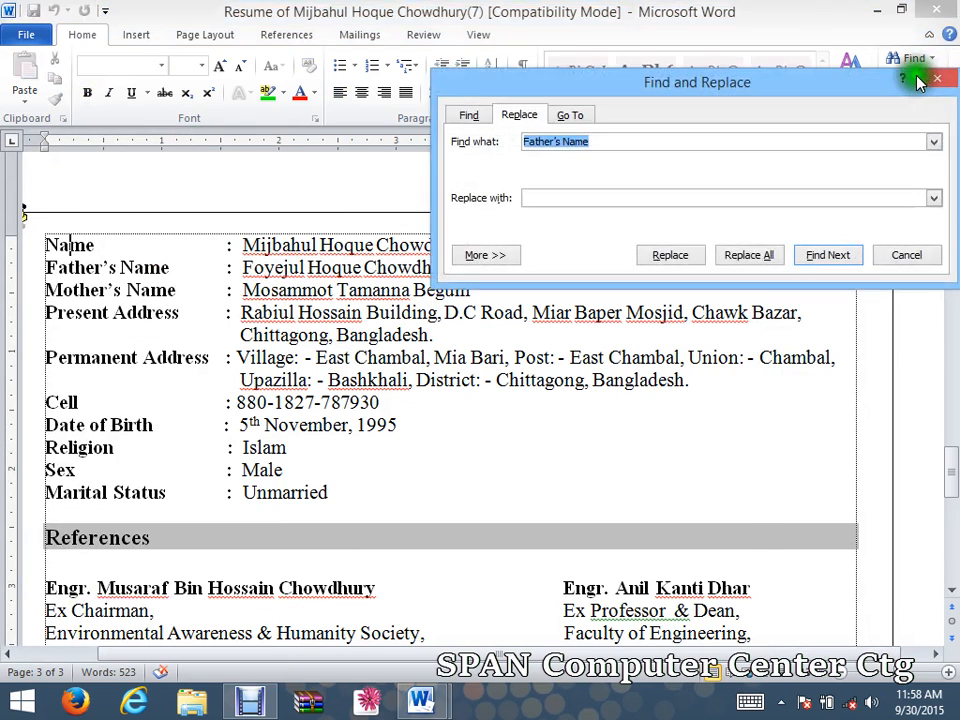
drag(862, 80, 793, 136)
click(398, 172)
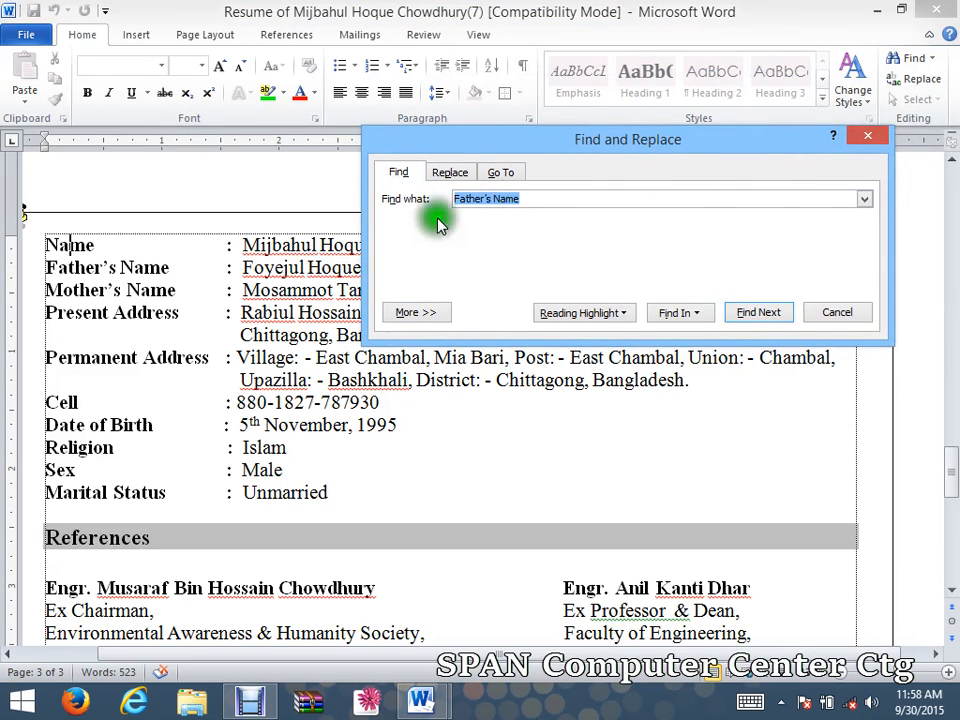
click(403, 175)
drag(522, 198, 463, 198)
click(757, 312)
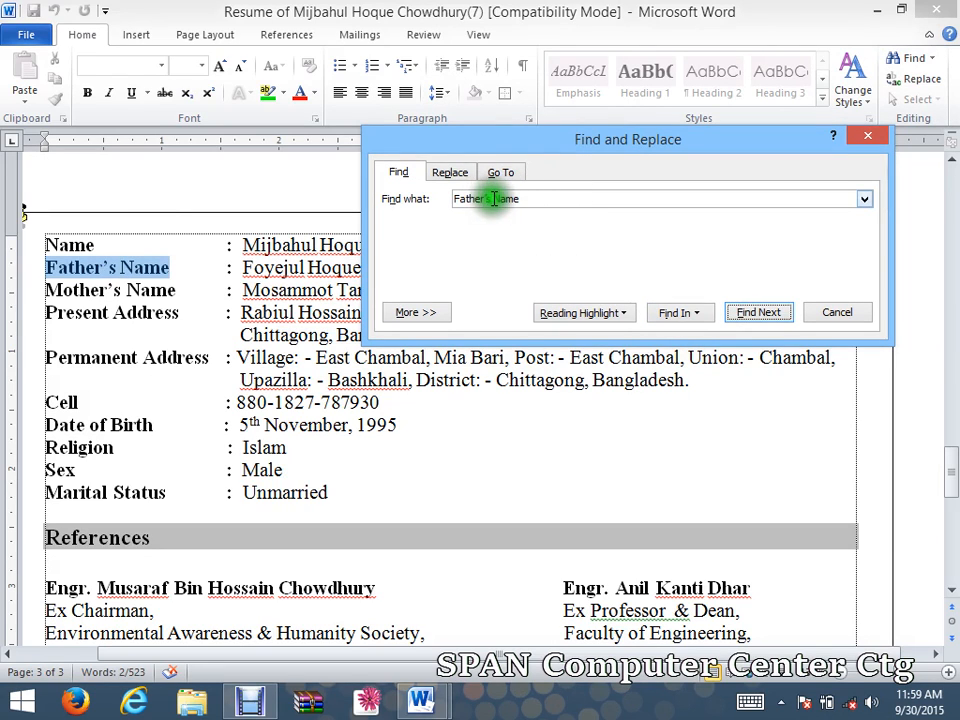
Change the search term to Name and highlight all three occurrences.
drag(493, 197, 400, 185)
key(BackSpace)
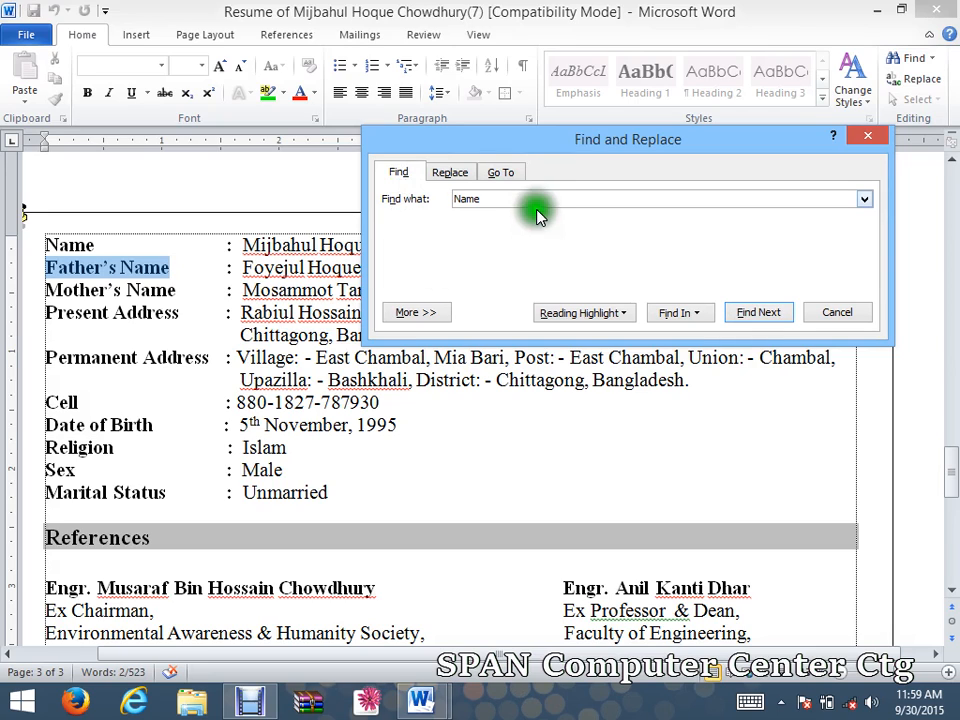
click(620, 313)
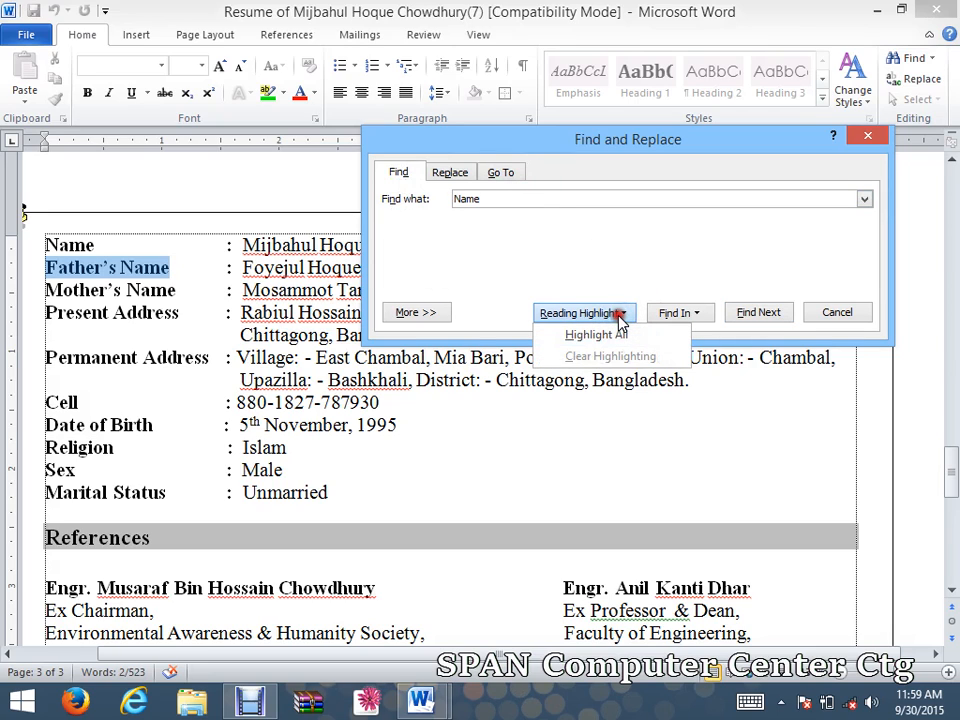
click(608, 335)
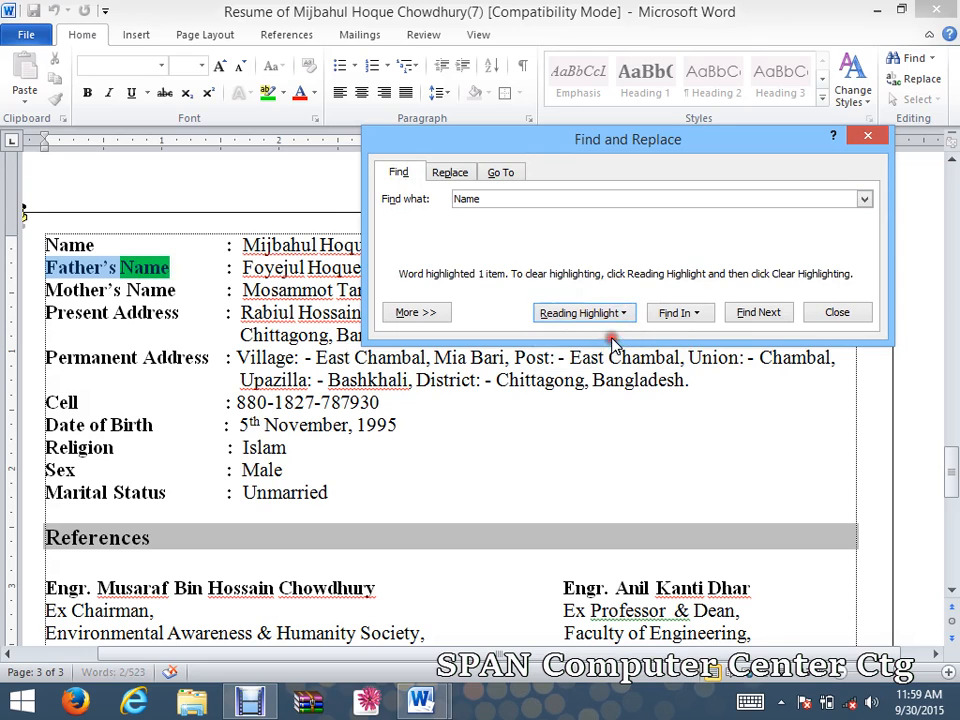
drag(521, 146, 553, 183)
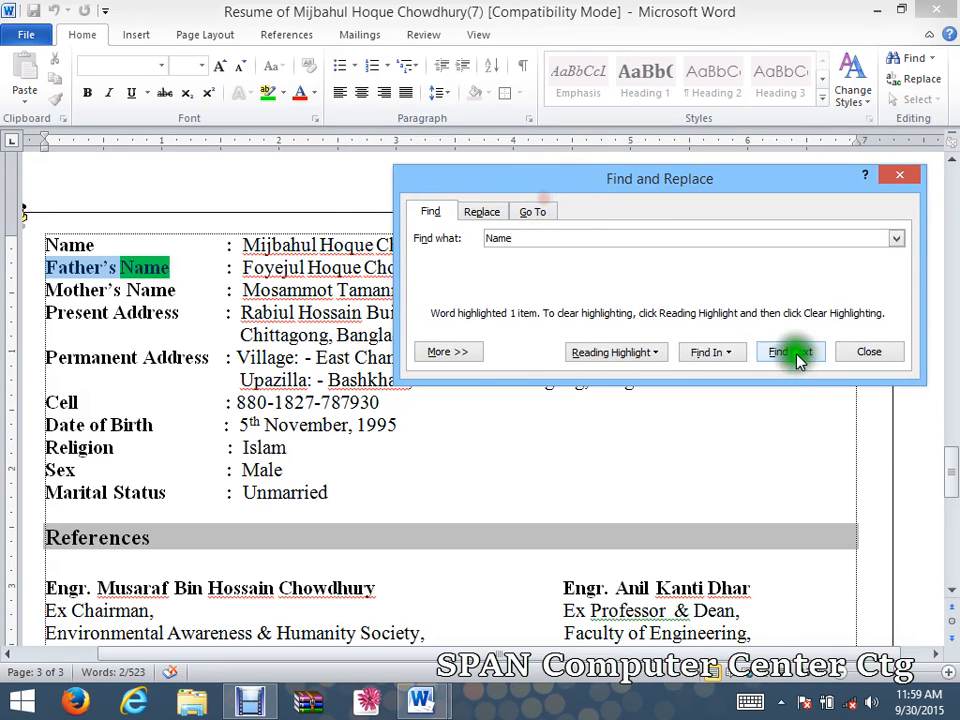
click(798, 355)
click(583, 350)
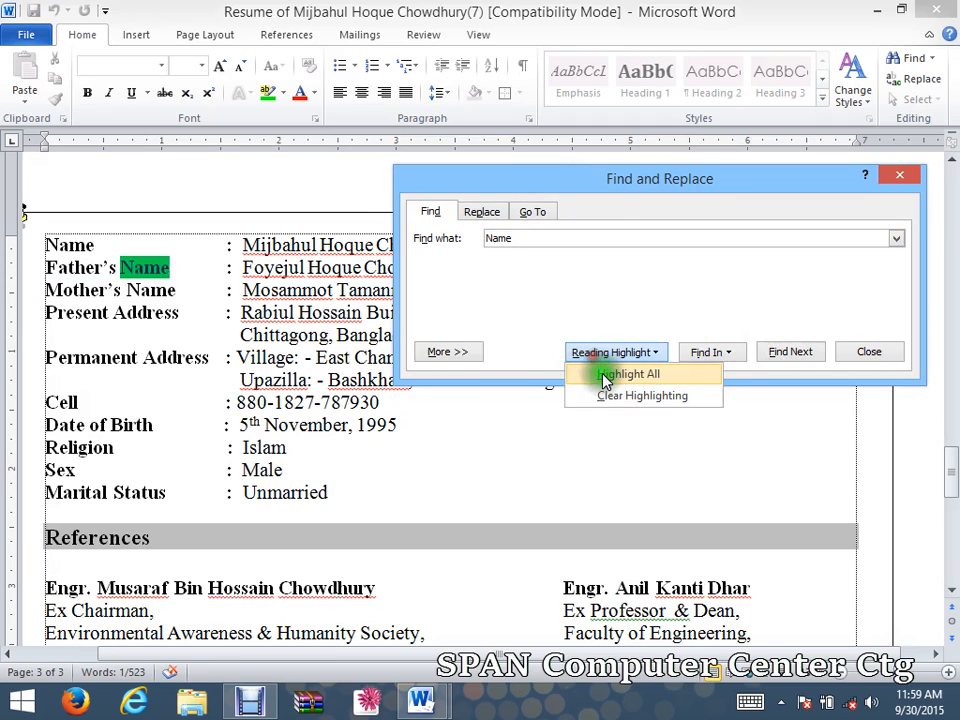
click(605, 376)
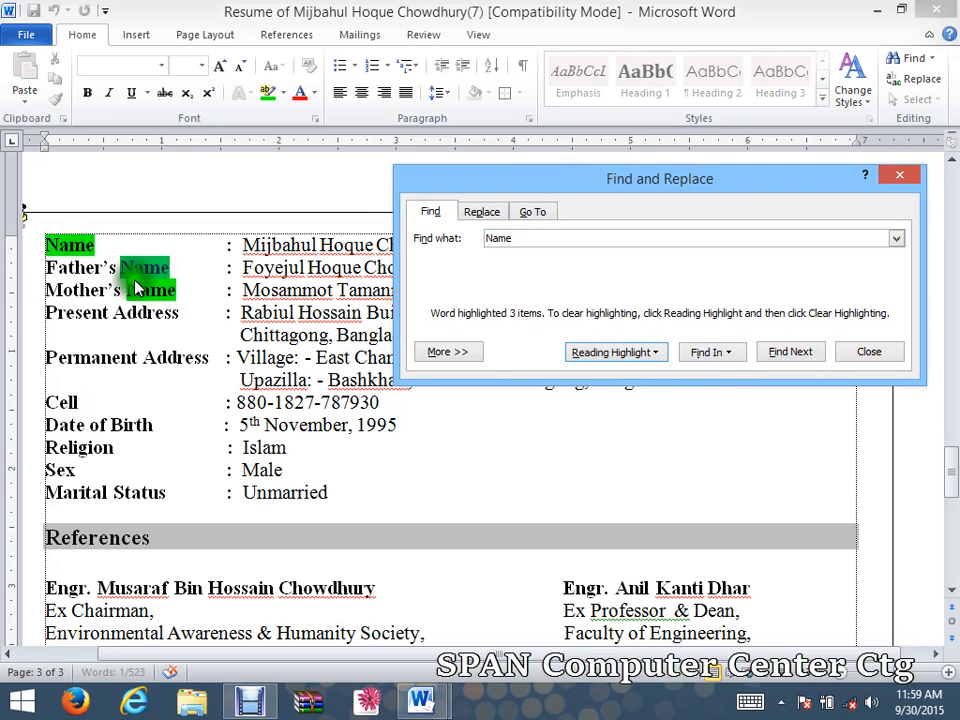
Switch to the Replace tab with Name in the Find what field.
click(483, 212)
drag(537, 181, 518, 139)
click(504, 193)
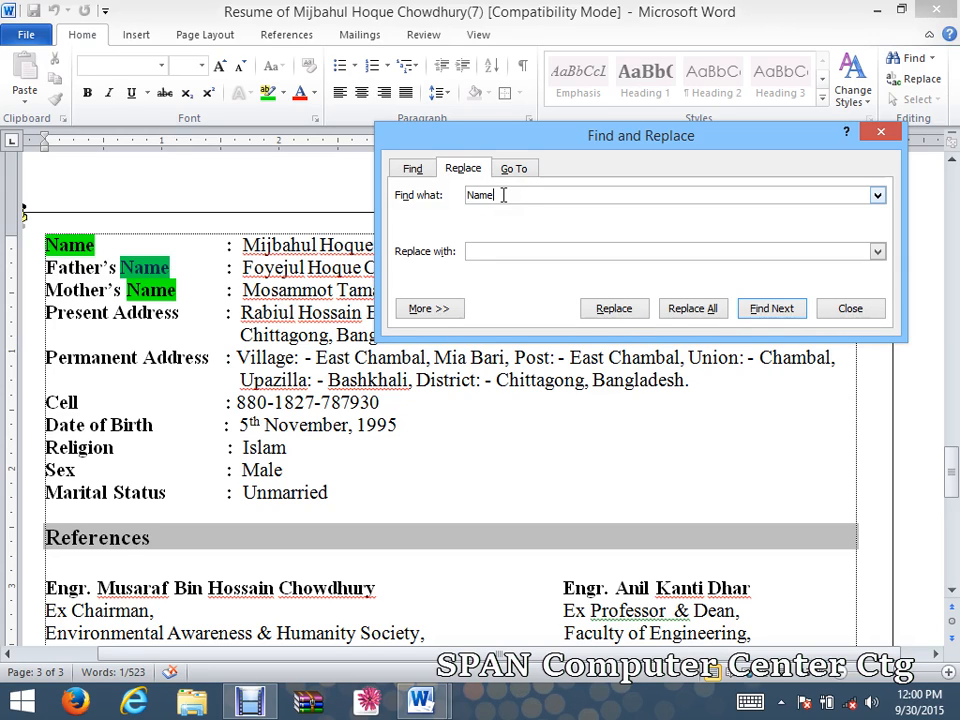
Set Find what to Name and Replace with to NAM.
drag(500, 194, 462, 193)
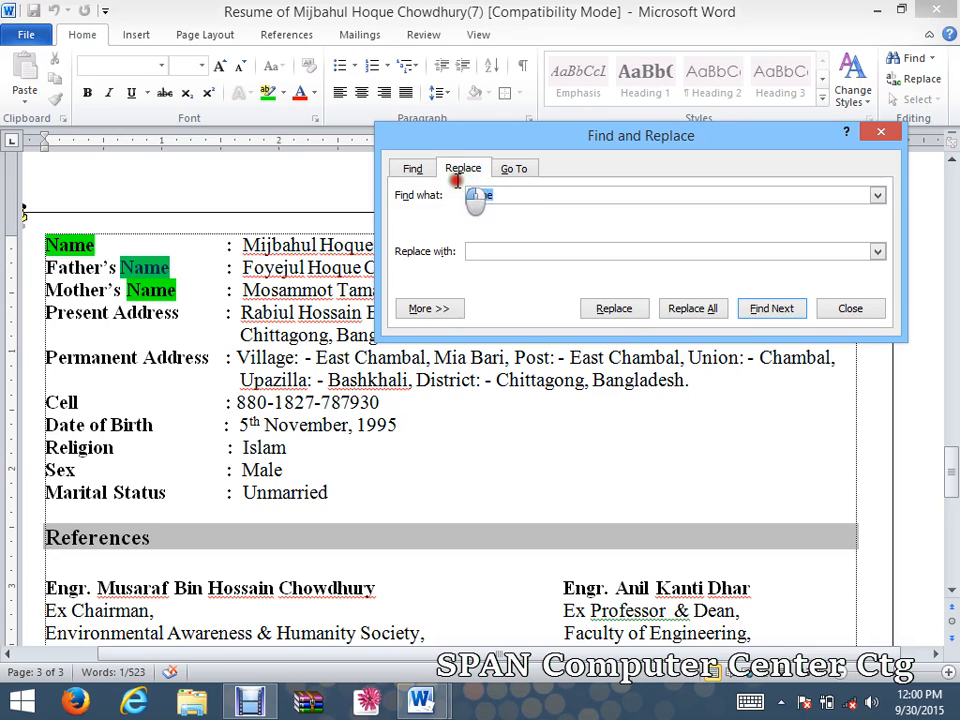
click(492, 252)
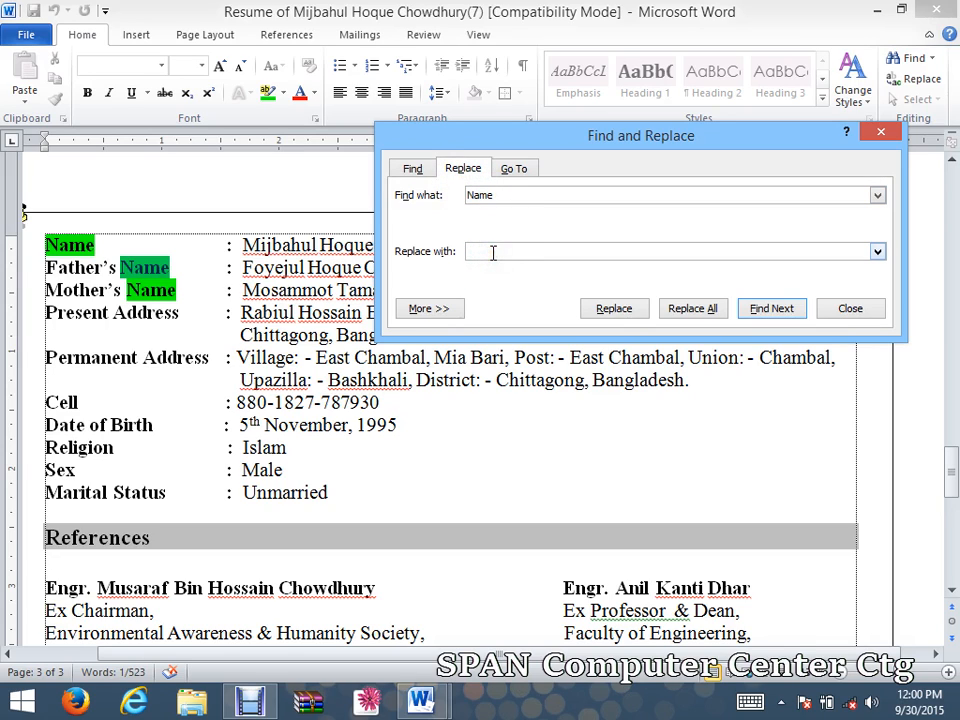
click(493, 252)
click(496, 252)
Replace the current match, then replace all remaining Name occurrences with NAM, confirming both prompts.
click(614, 310)
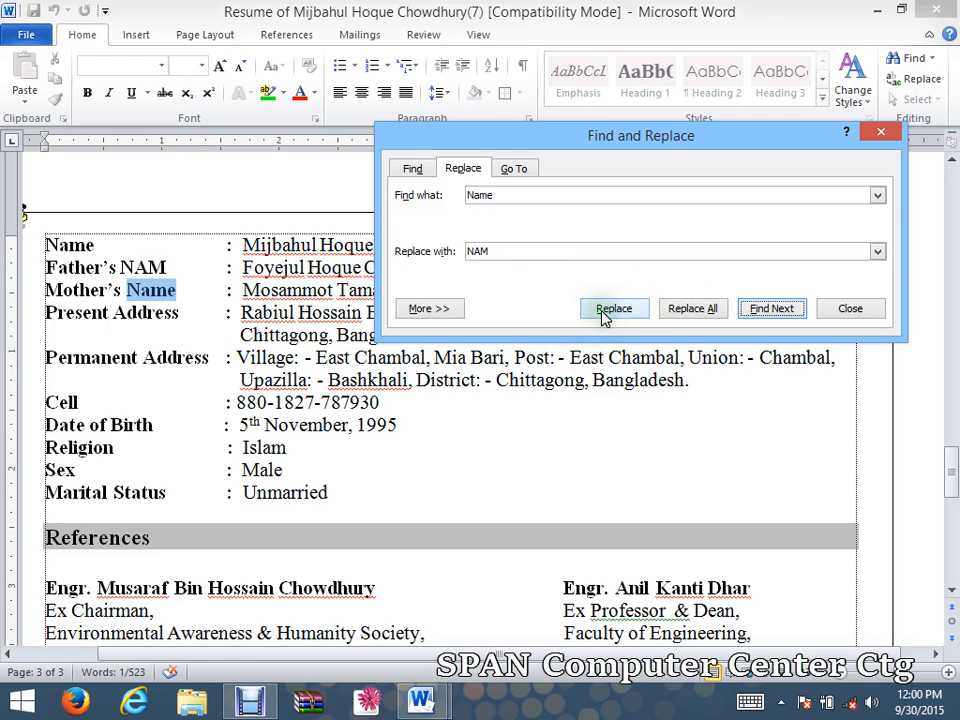
click(667, 314)
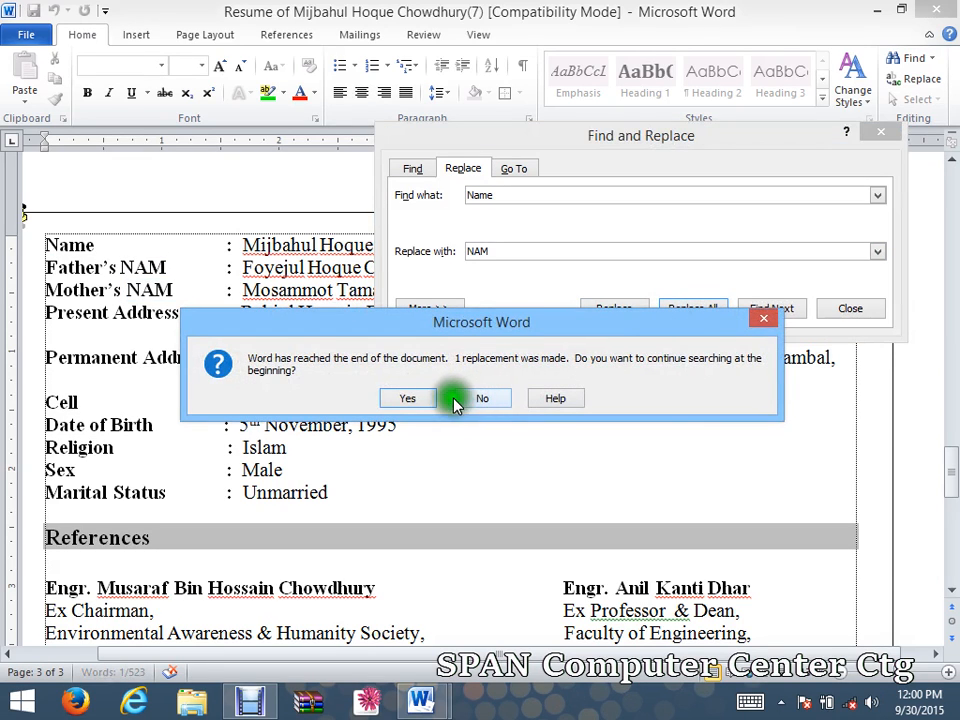
click(415, 398)
click(443, 396)
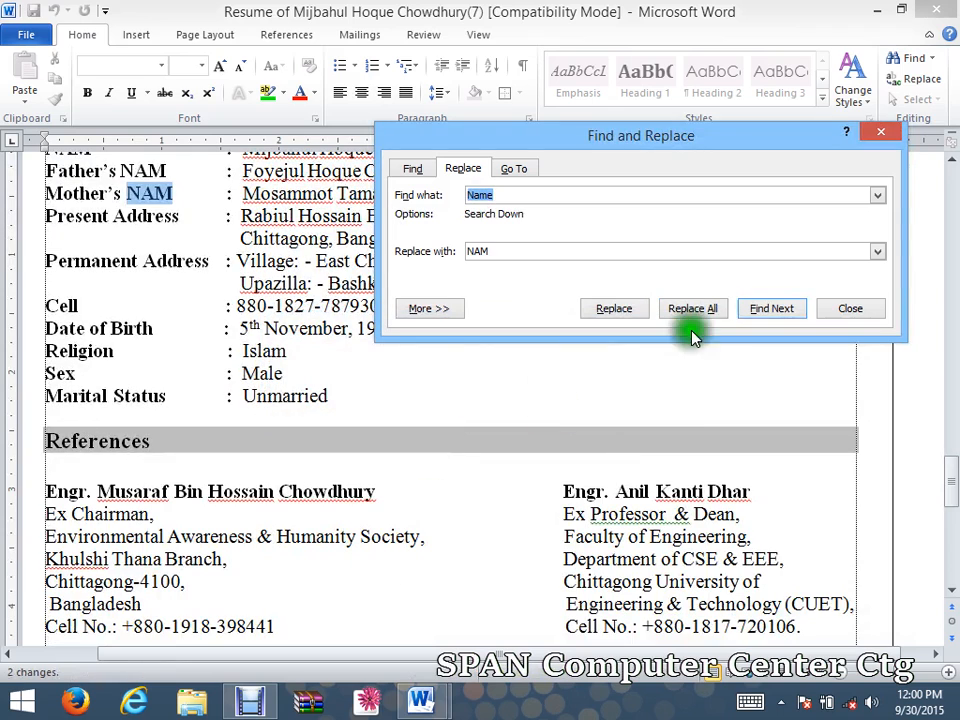
Close the dialog, scroll up to check the NAM labels, and reopen Find and Replace.
click(828, 310)
scroll(95, 215, up, 1)
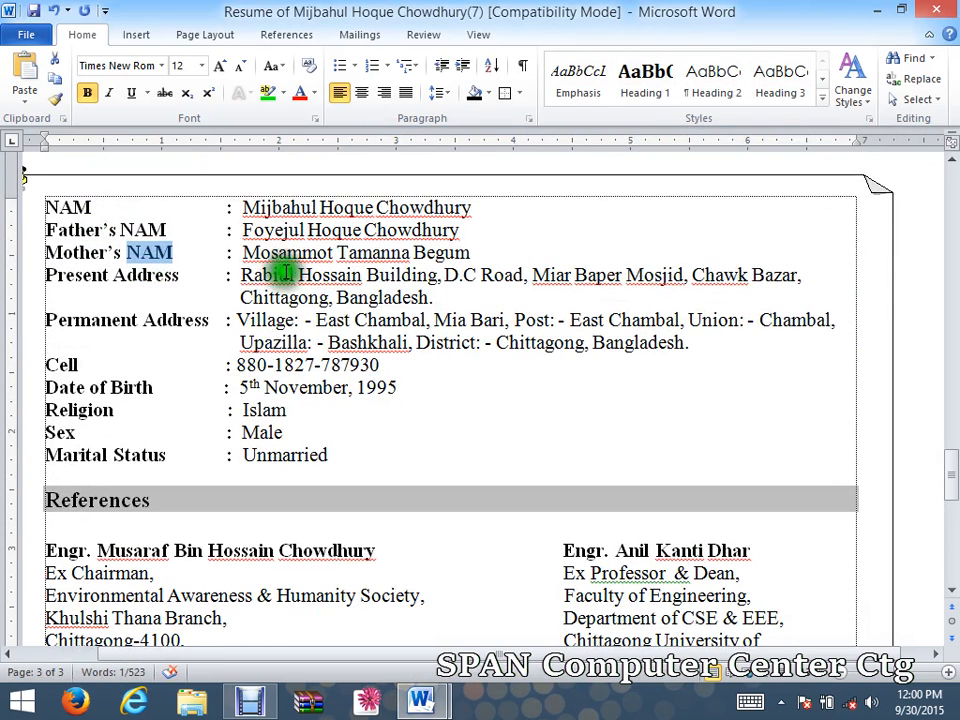
click(913, 87)
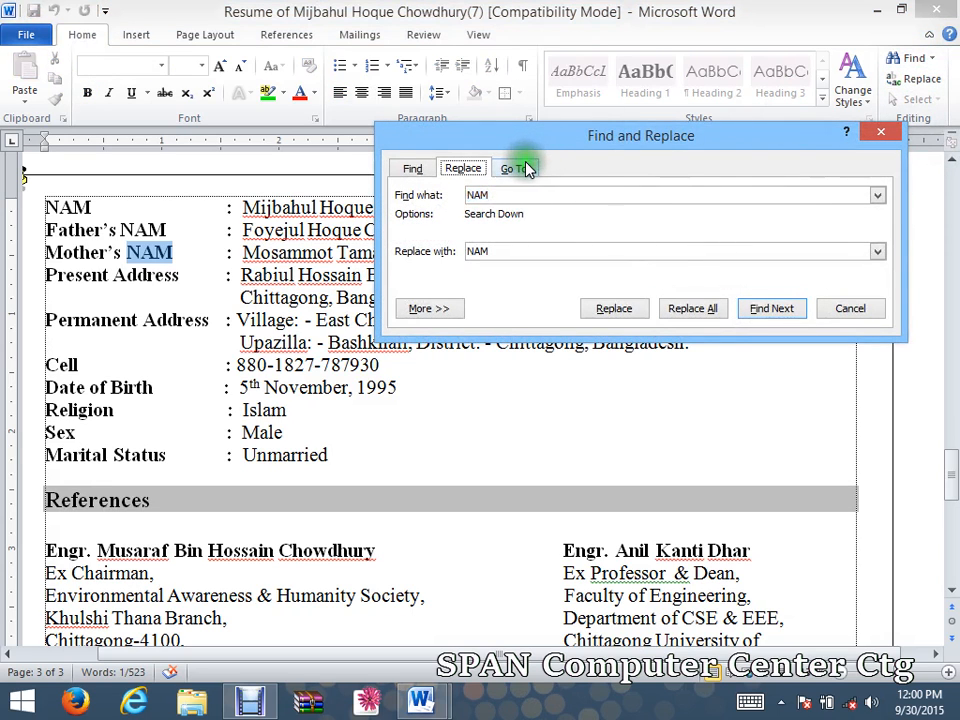
Jump to page 44 via Go To by Page, close the dialog, and place the caret after 'Bangladesh.'.
click(520, 169)
drag(539, 142, 437, 117)
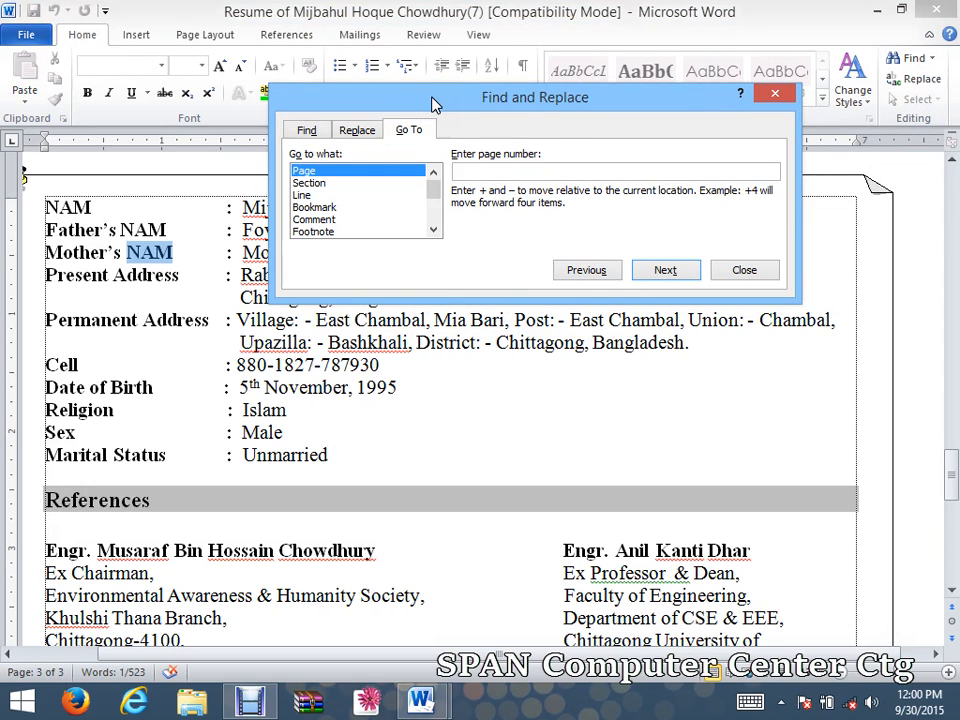
click(304, 170)
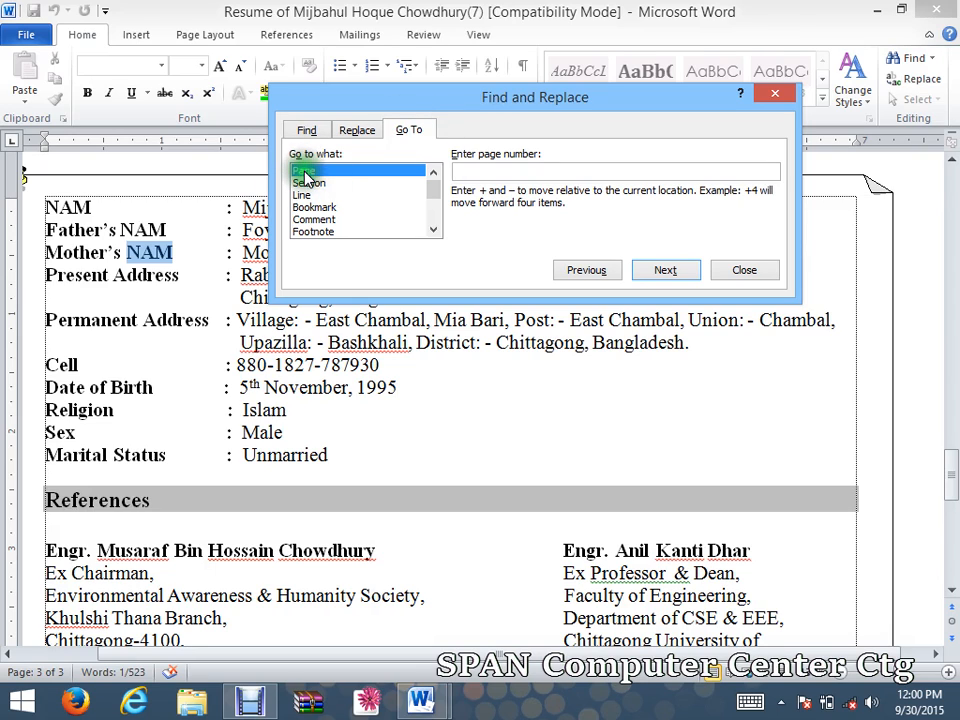
click(470, 170)
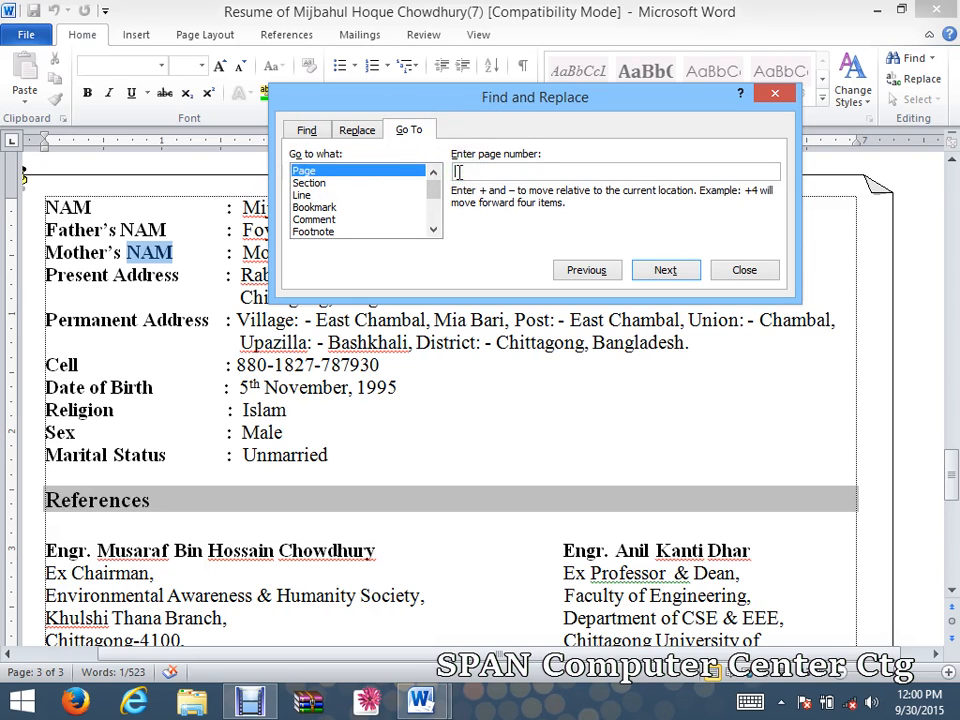
text(44)
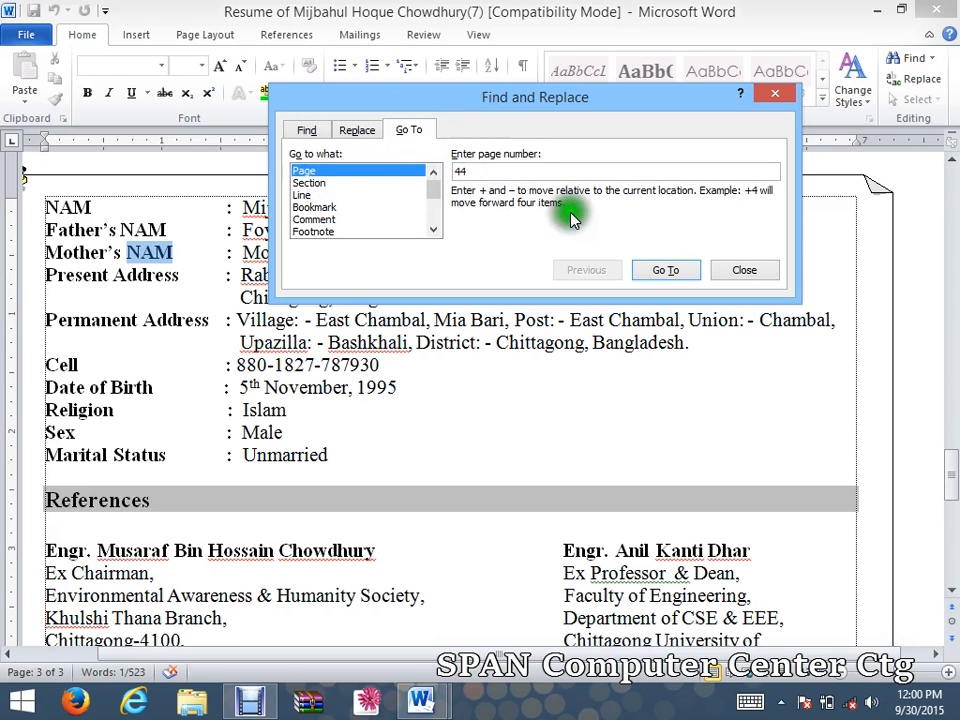
click(666, 270)
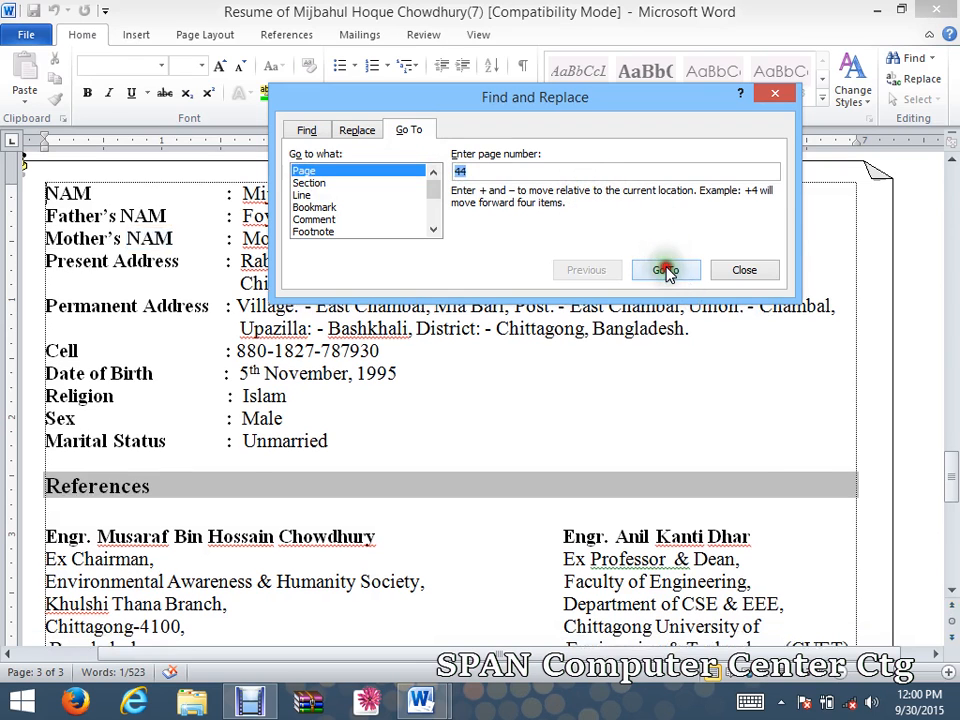
click(773, 275)
click(757, 277)
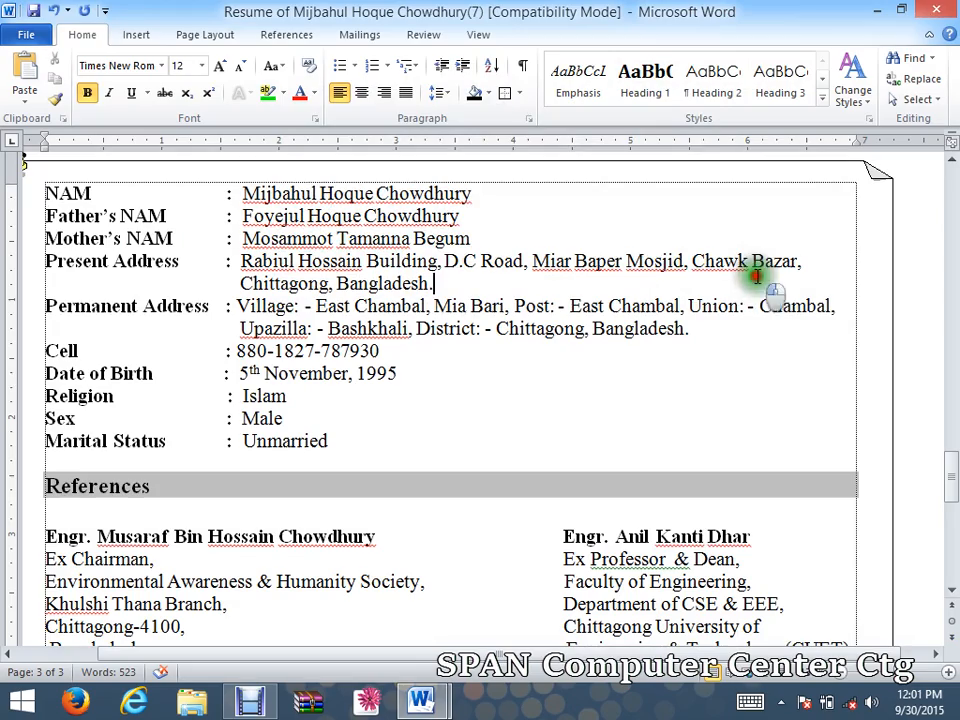
scroll(403, 258, up, 15)
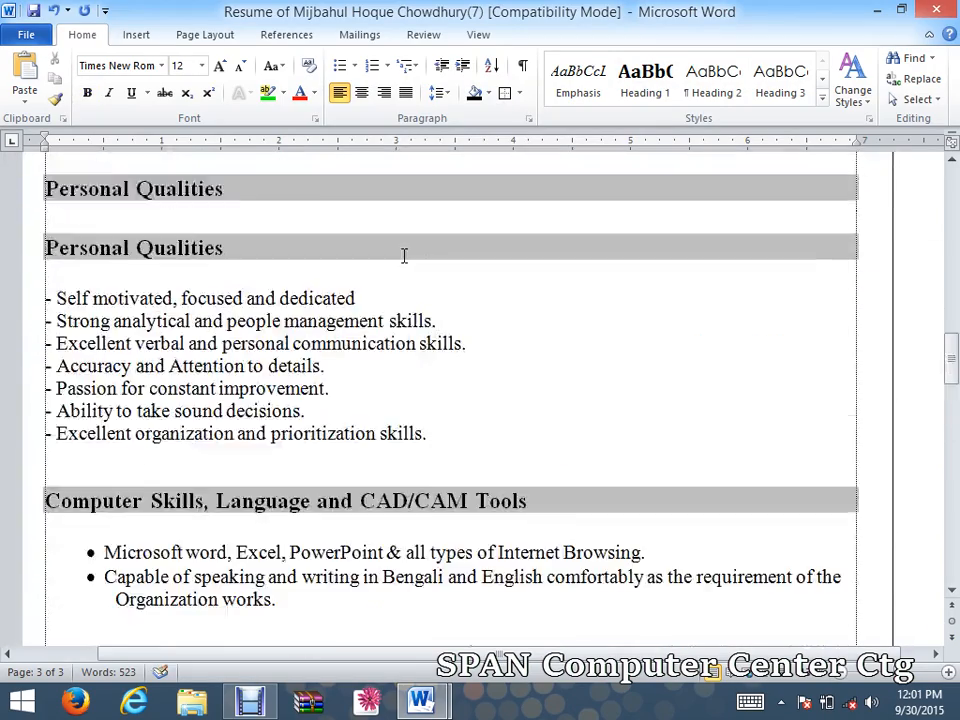
scroll(403, 257, up, 20)
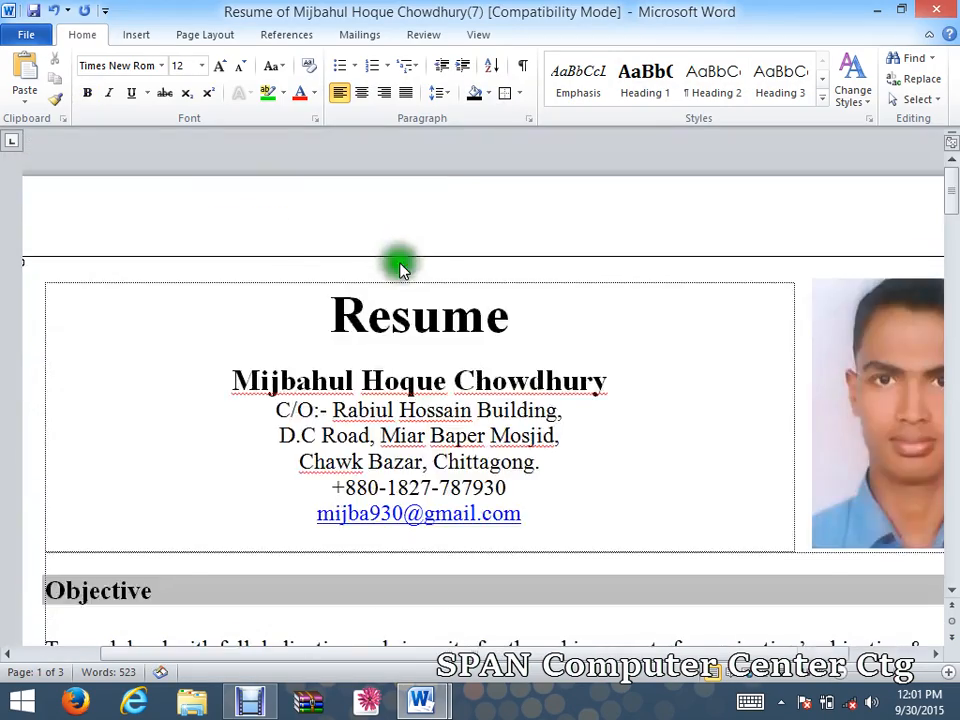
scroll(400, 267, down, 8)
scroll(400, 270, up, 8)
scroll(399, 280, down, 2)
scroll(399, 296, down, 3)
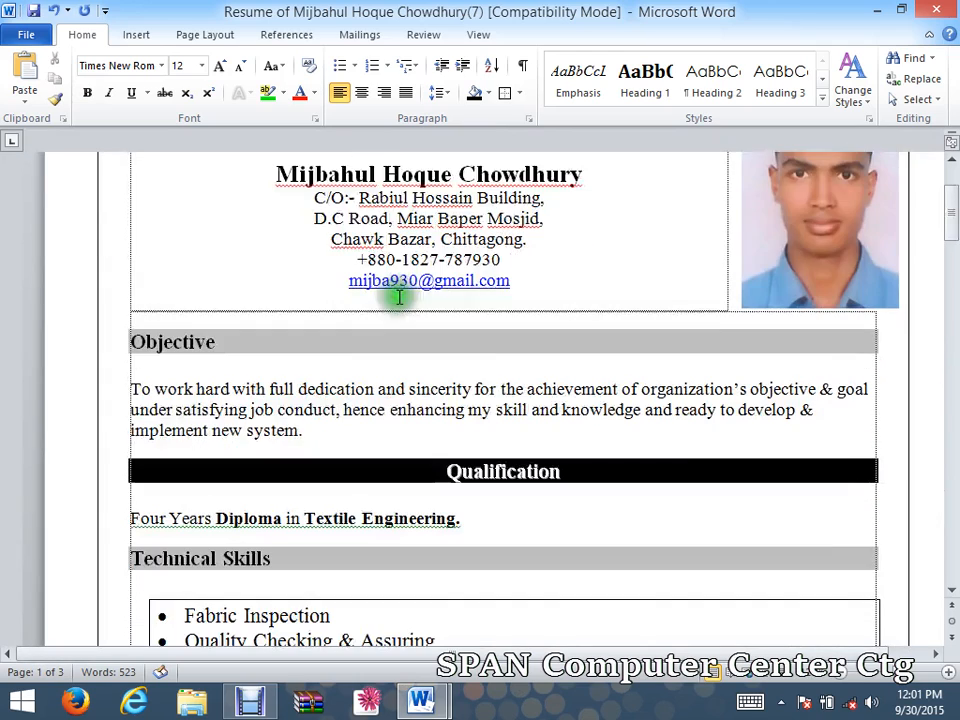
scroll(398, 296, up, 3)
scroll(400, 300, down, 1)
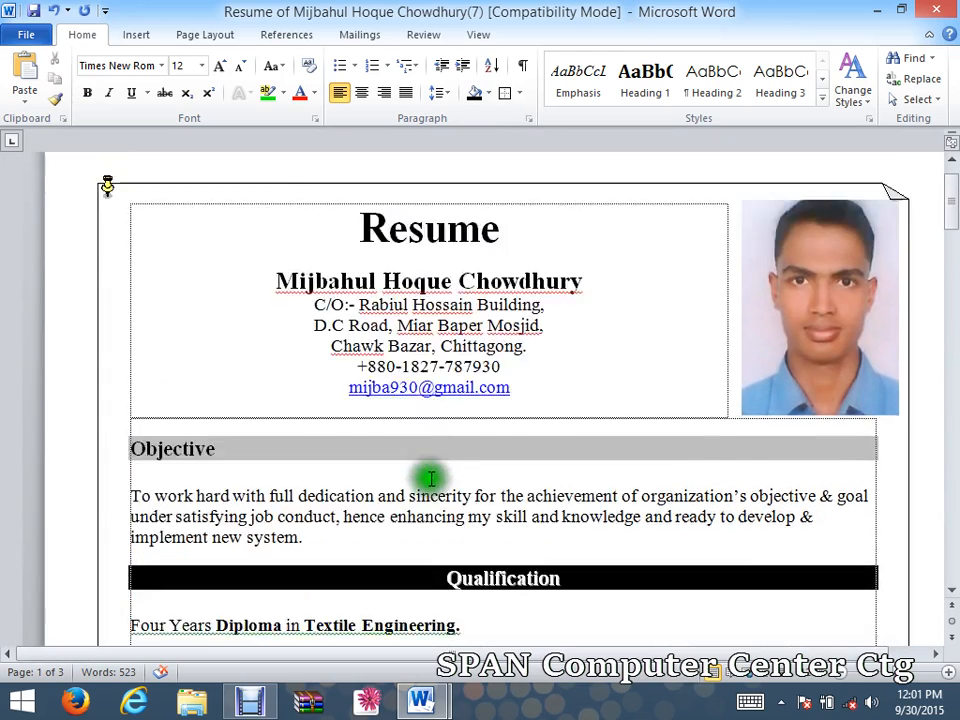
scroll(431, 478, down, 1)
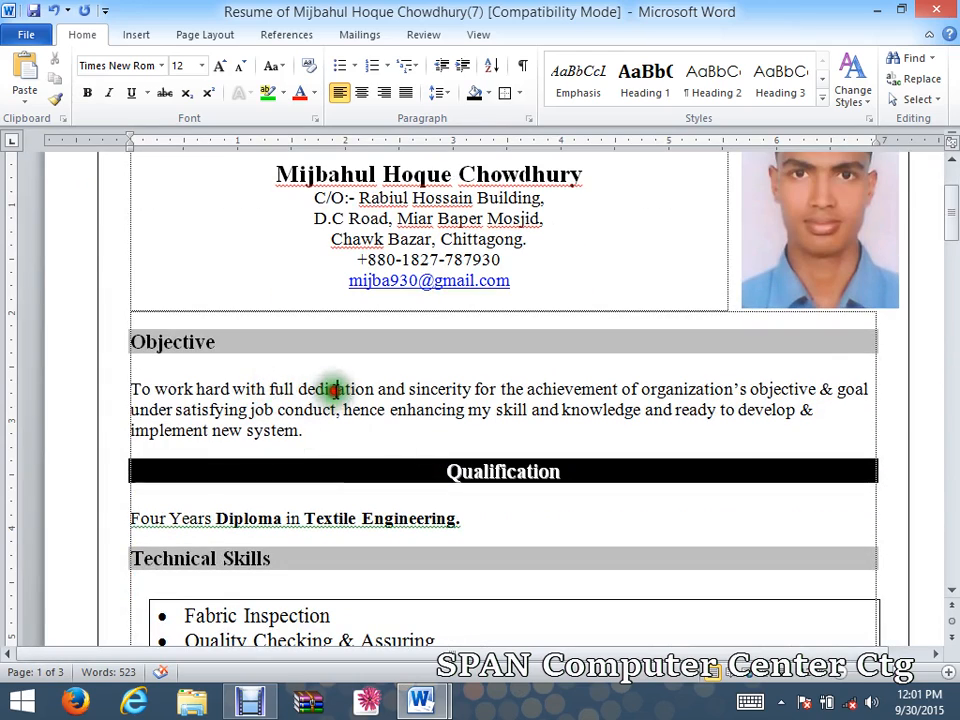
click(405, 411)
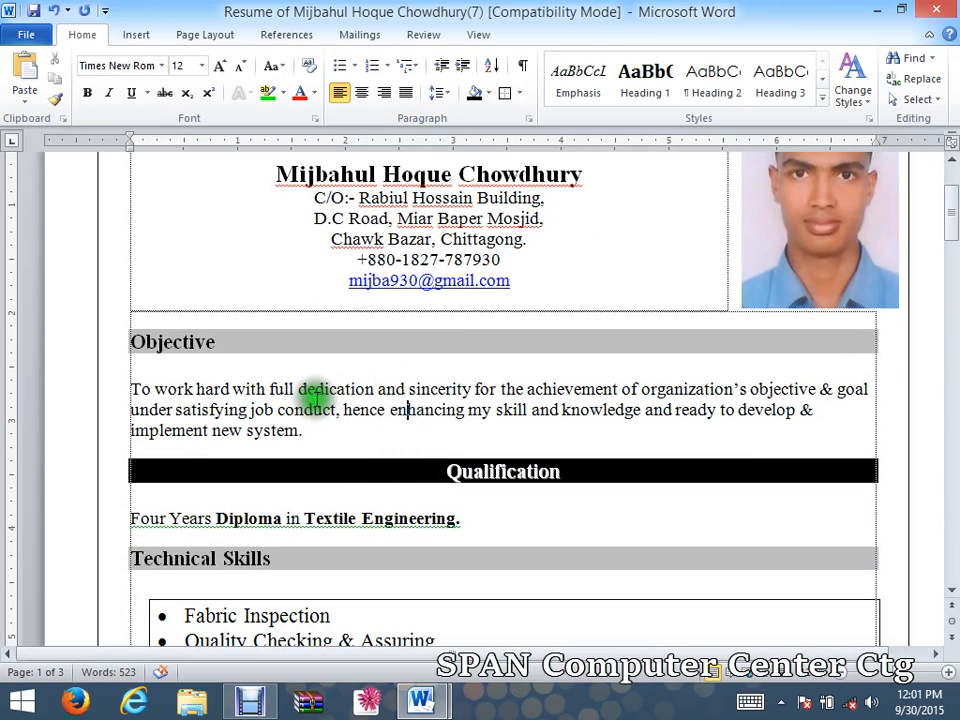
click(369, 390)
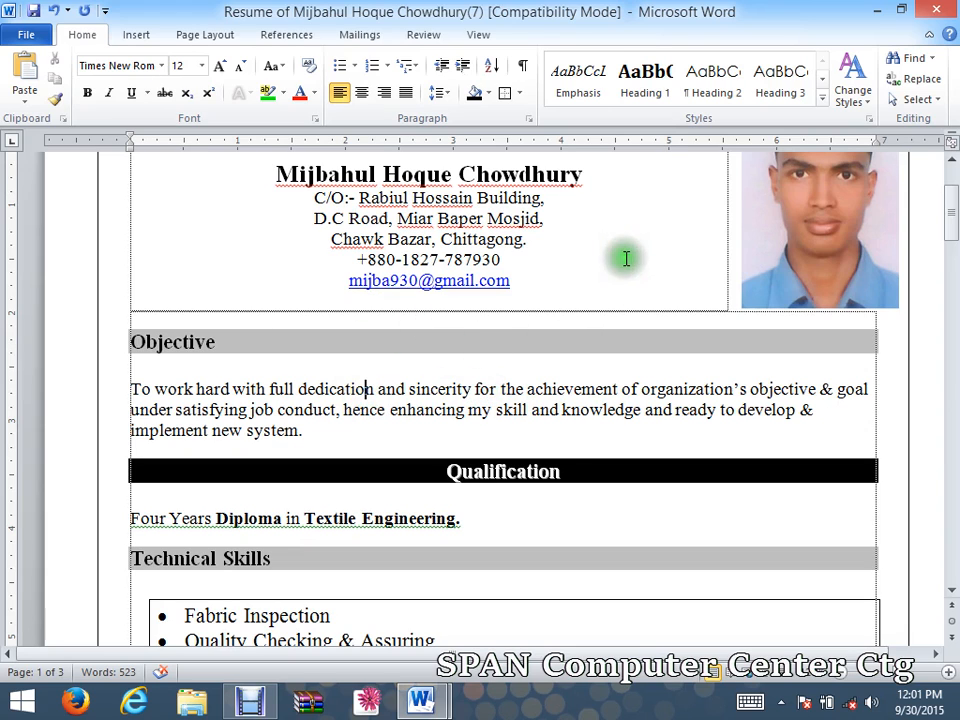
click(912, 99)
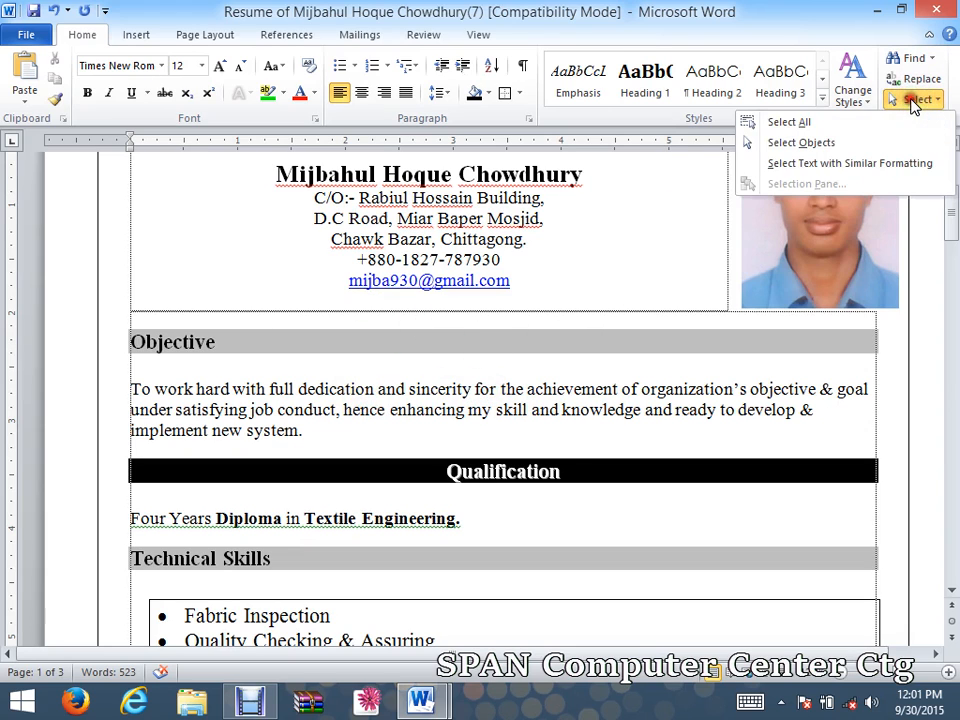
click(862, 122)
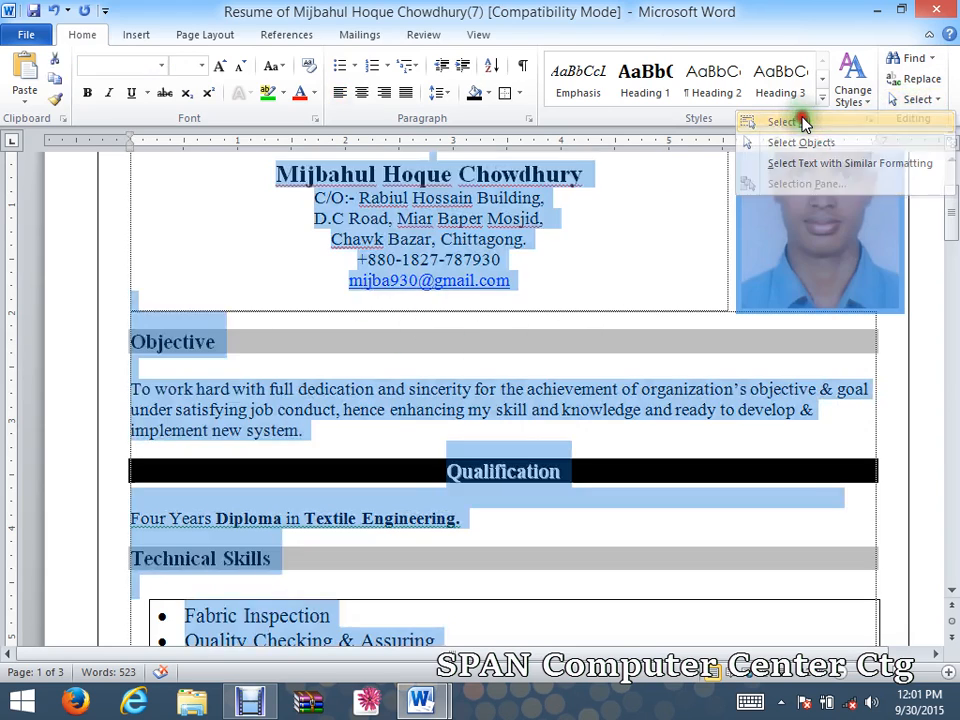
click(415, 302)
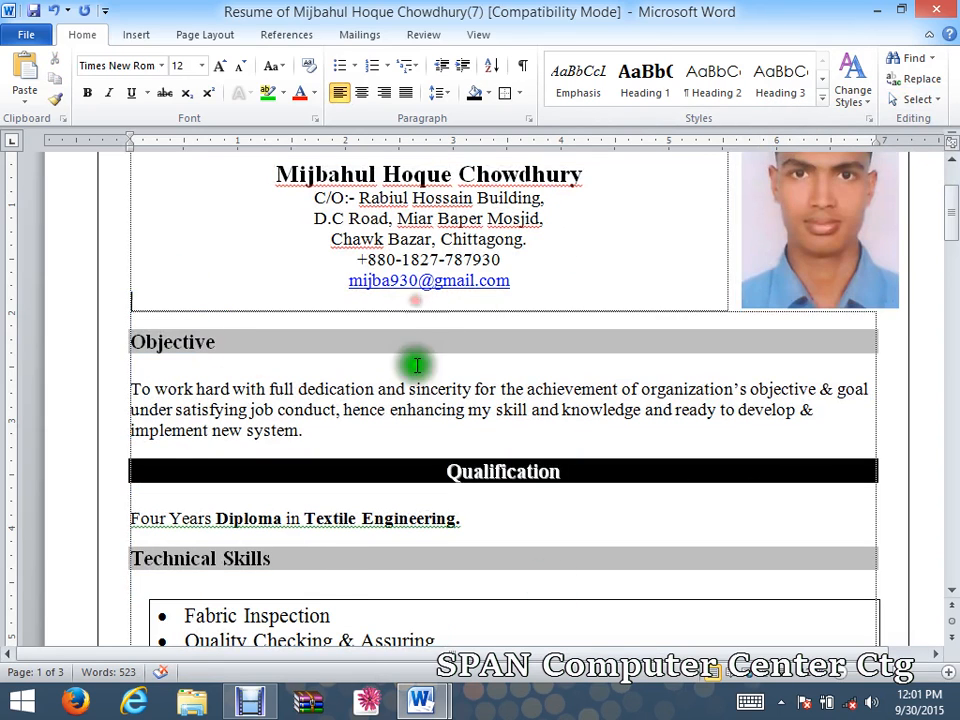
click(366, 389)
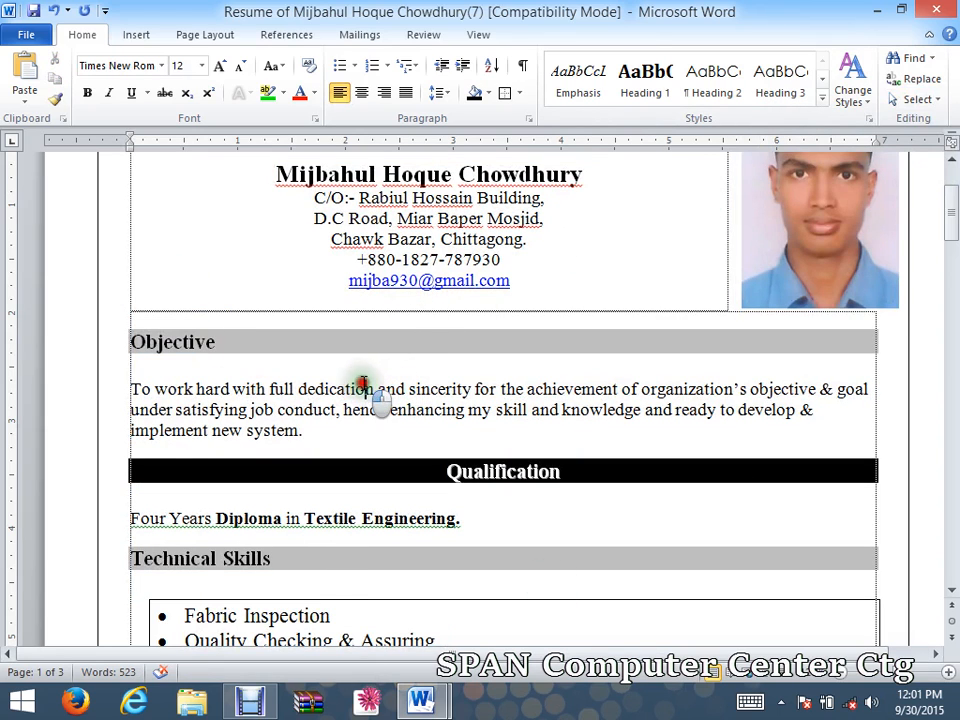
click(915, 99)
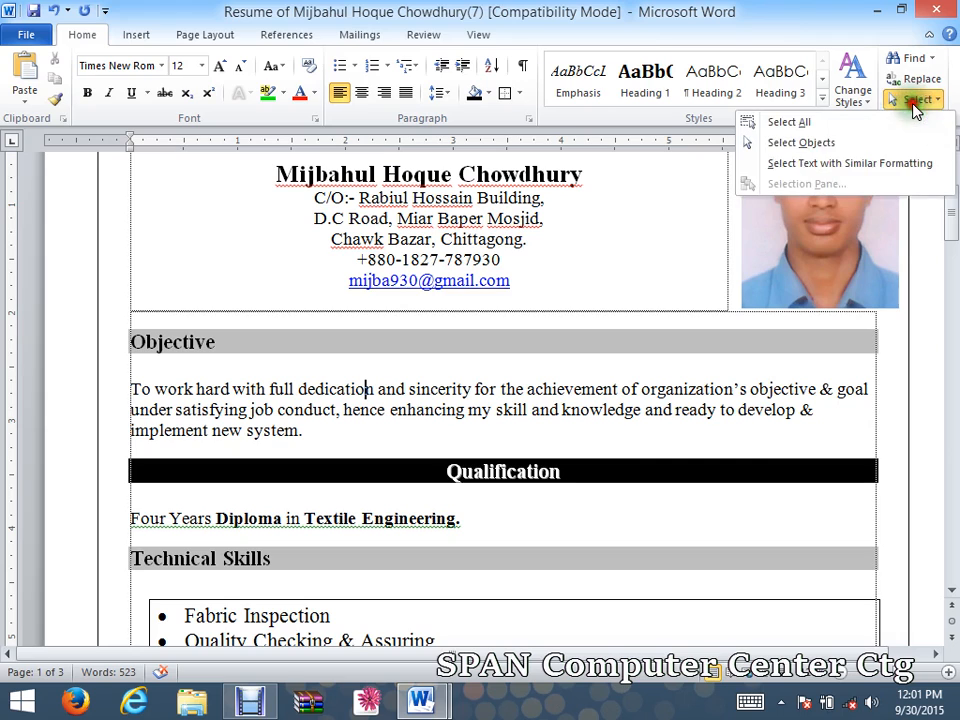
click(816, 172)
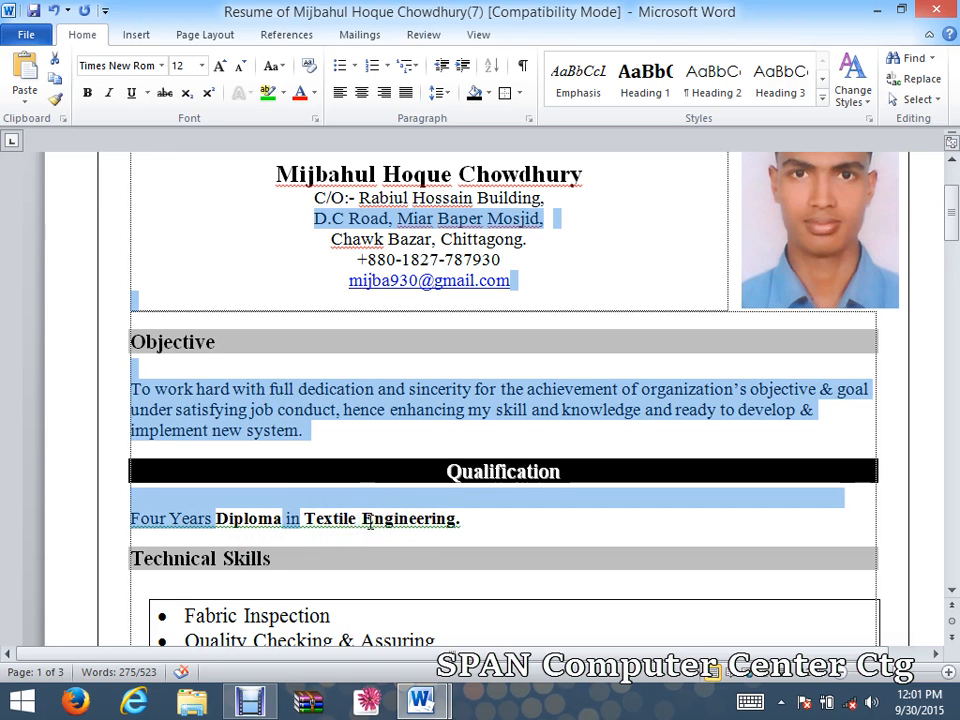
scroll(366, 516, down, 3)
scroll(300, 478, down, 2)
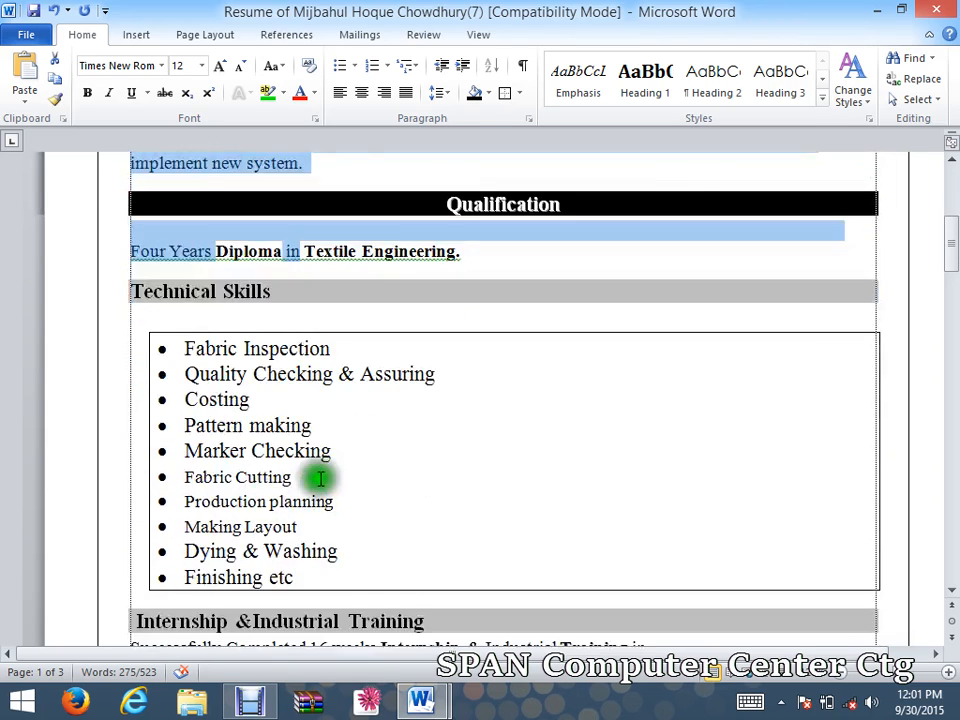
scroll(320, 478, down, 6)
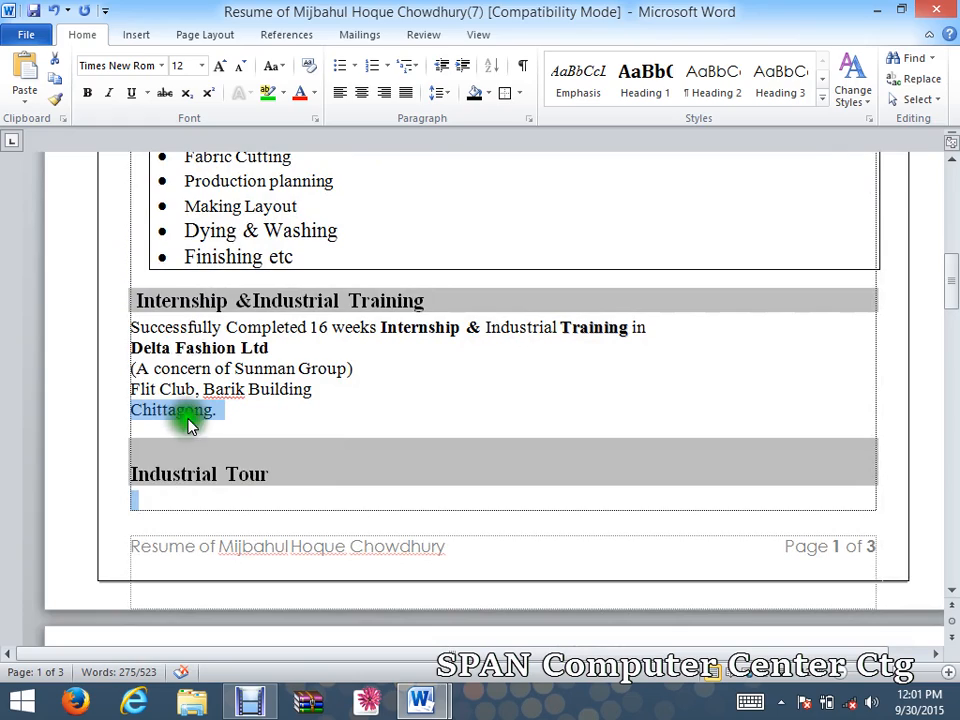
scroll(175, 400, down, 12)
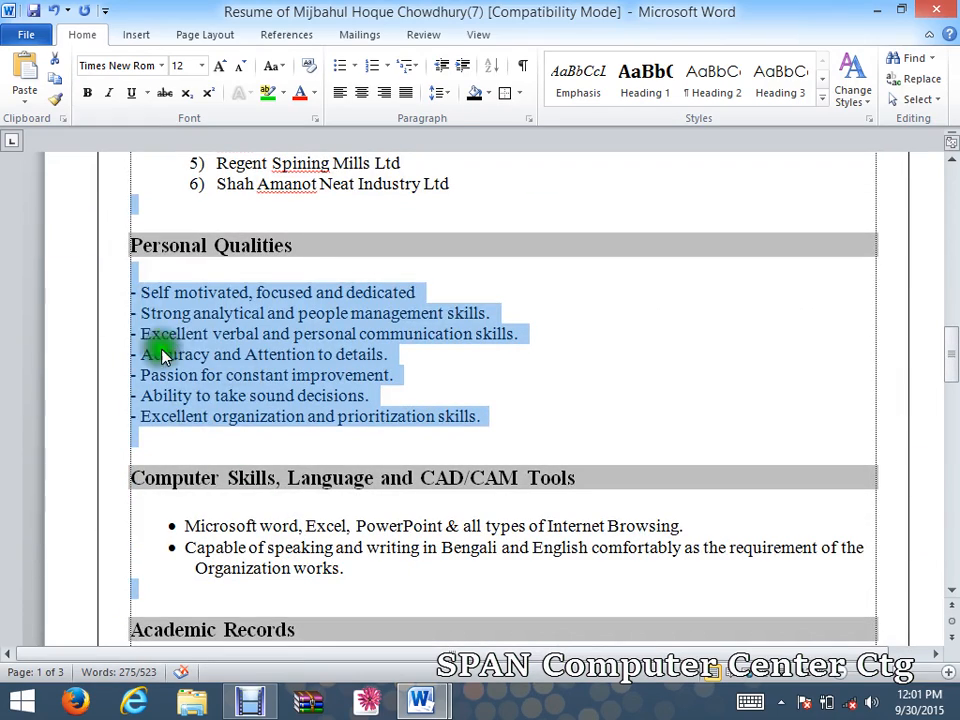
scroll(183, 337, down, 2)
scroll(154, 369, up, 16)
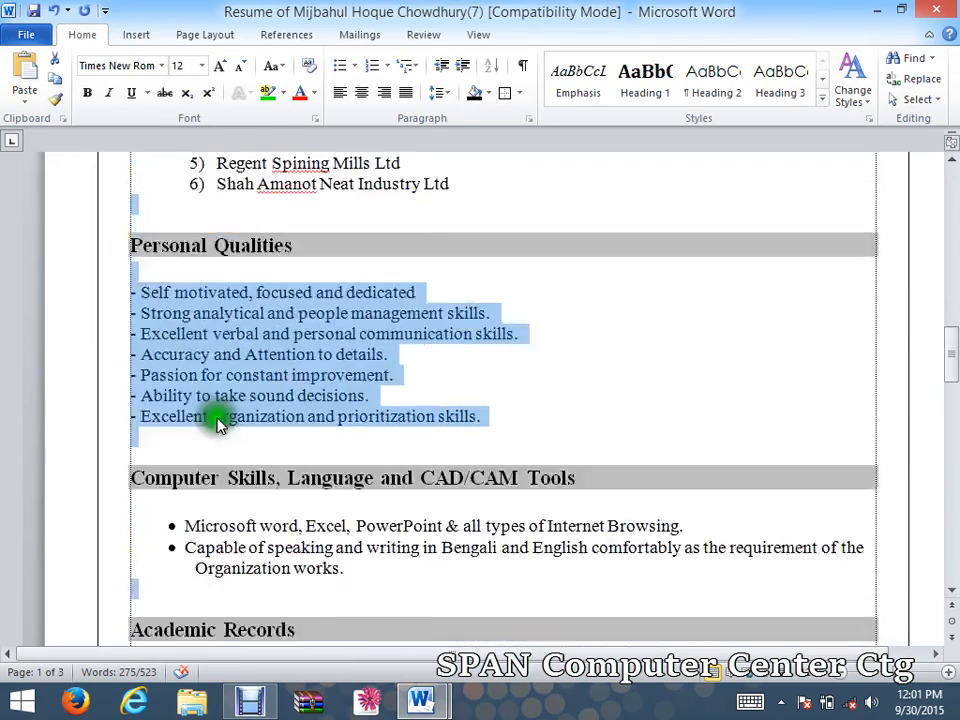
scroll(75, 300, up, 11)
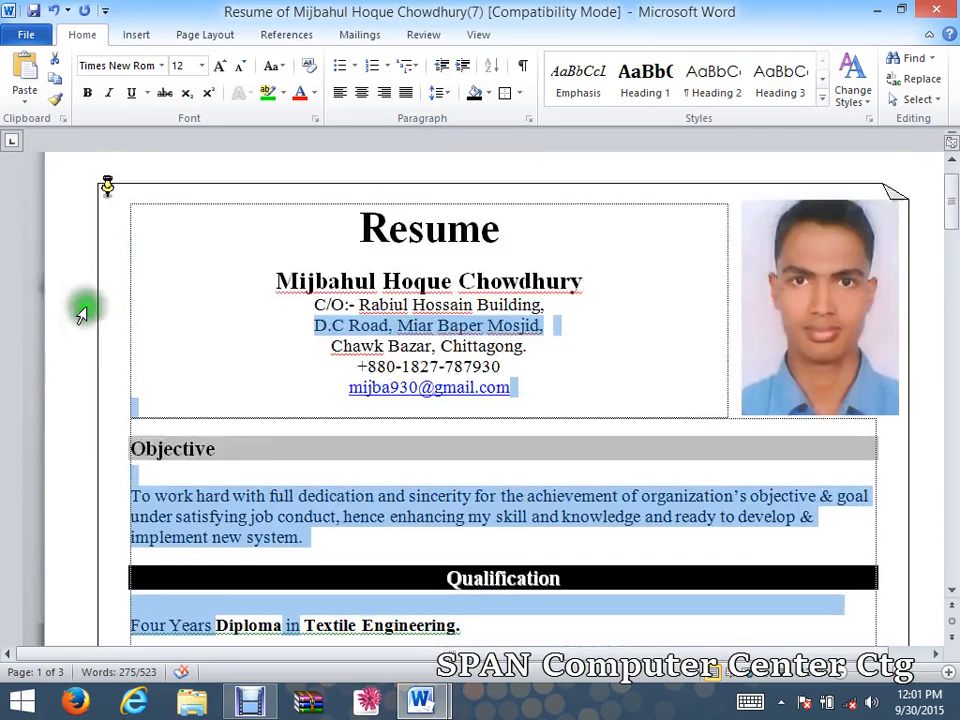
scroll(78, 312, down, 1)
click(926, 99)
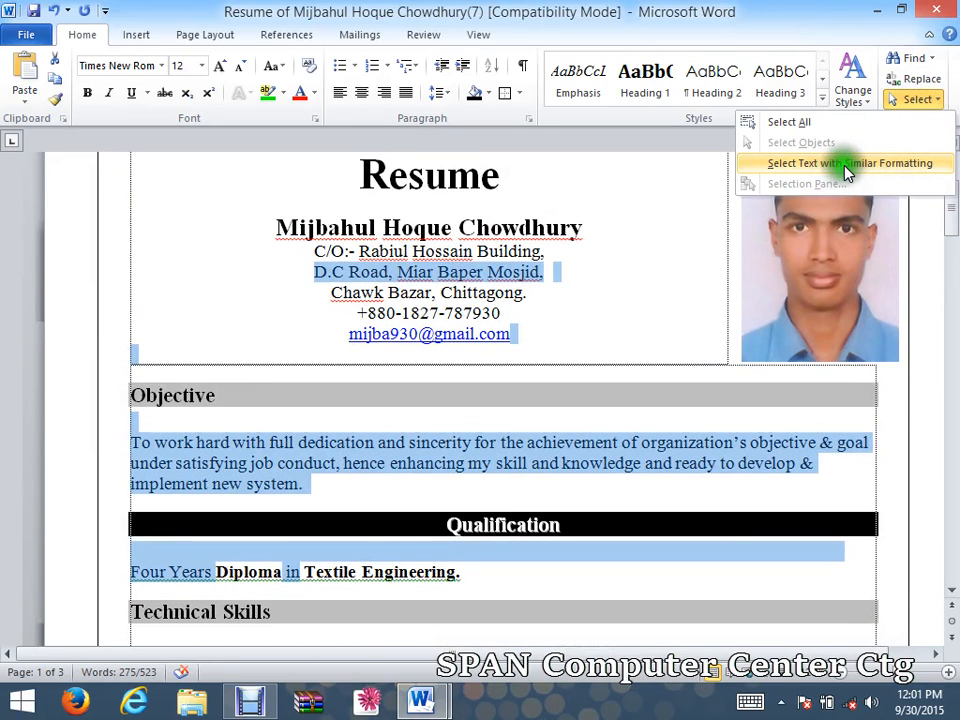
click(556, 502)
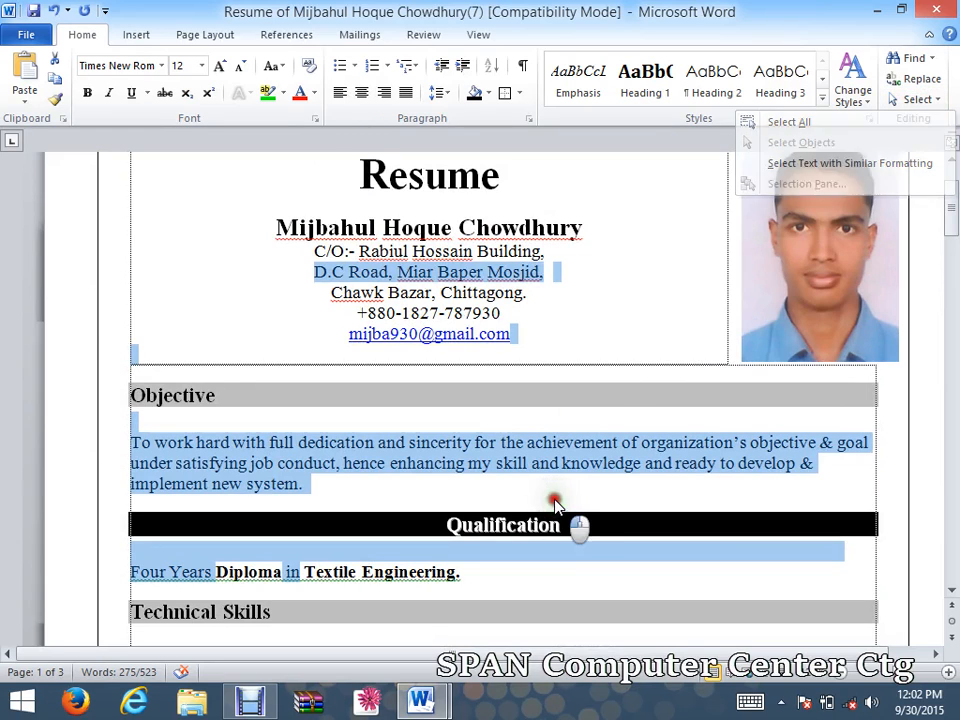
click(364, 576)
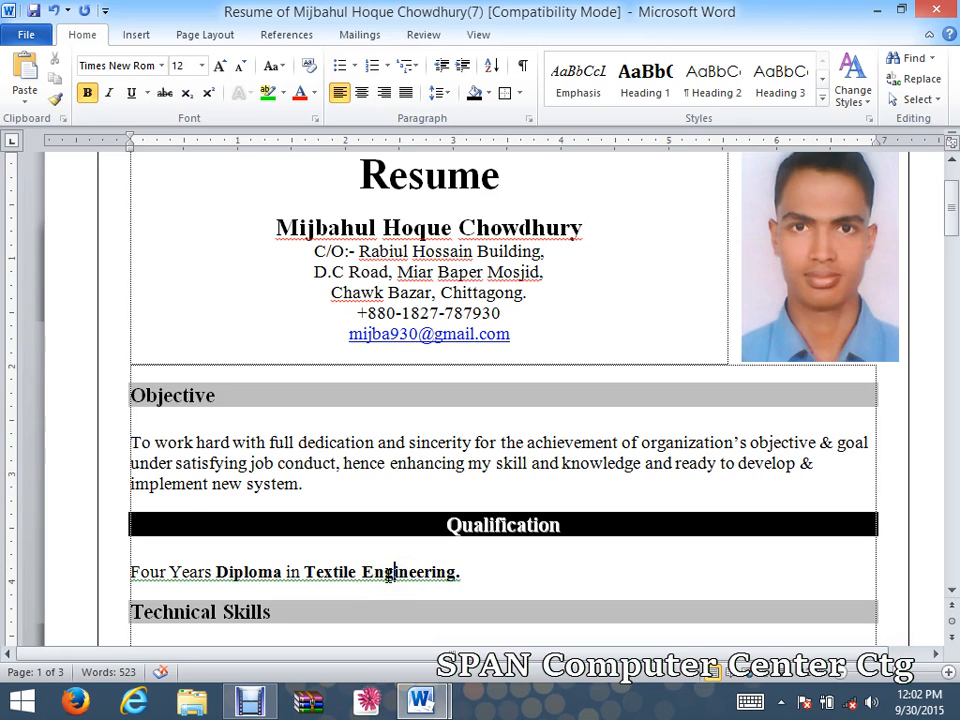
click(918, 99)
click(900, 163)
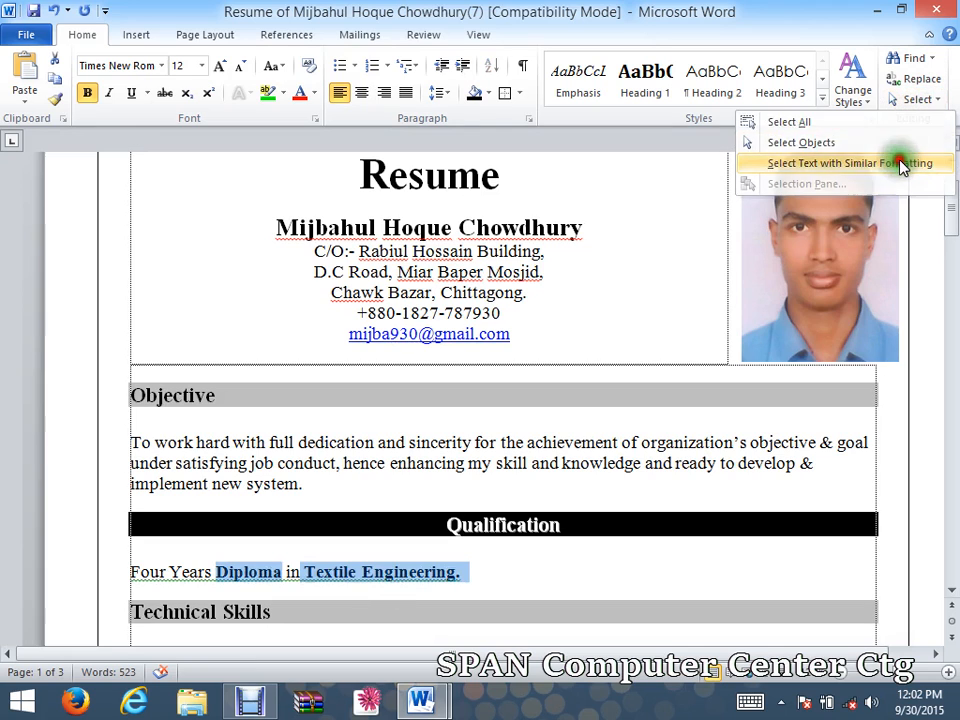
scroll(343, 553, down, 2)
scroll(334, 506, up, 3)
scroll(360, 375, down, 3)
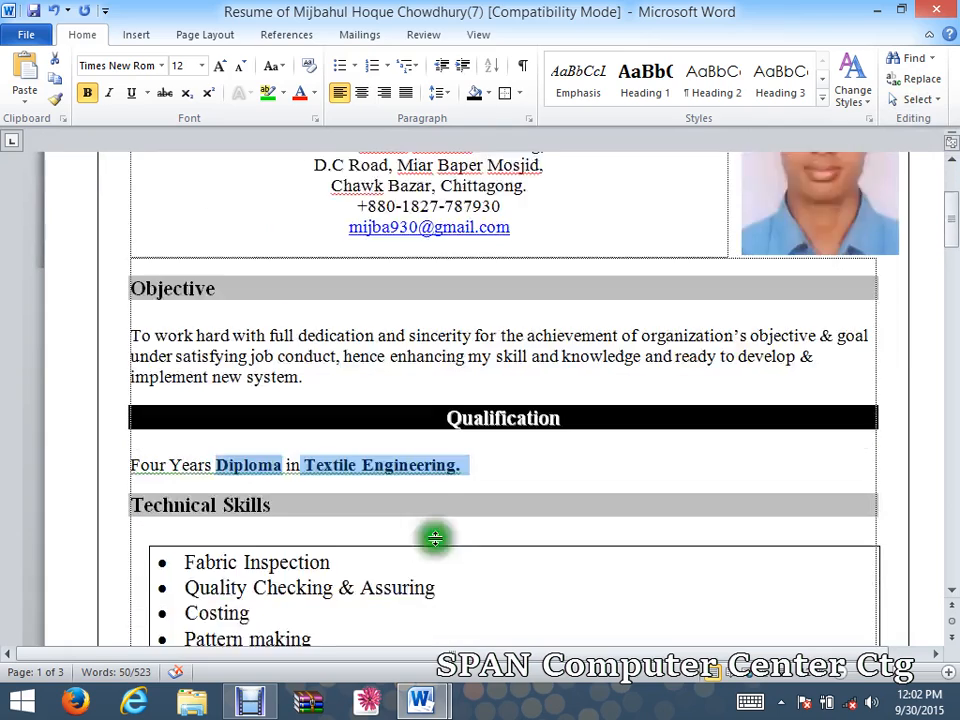
scroll(435, 539, down, 8)
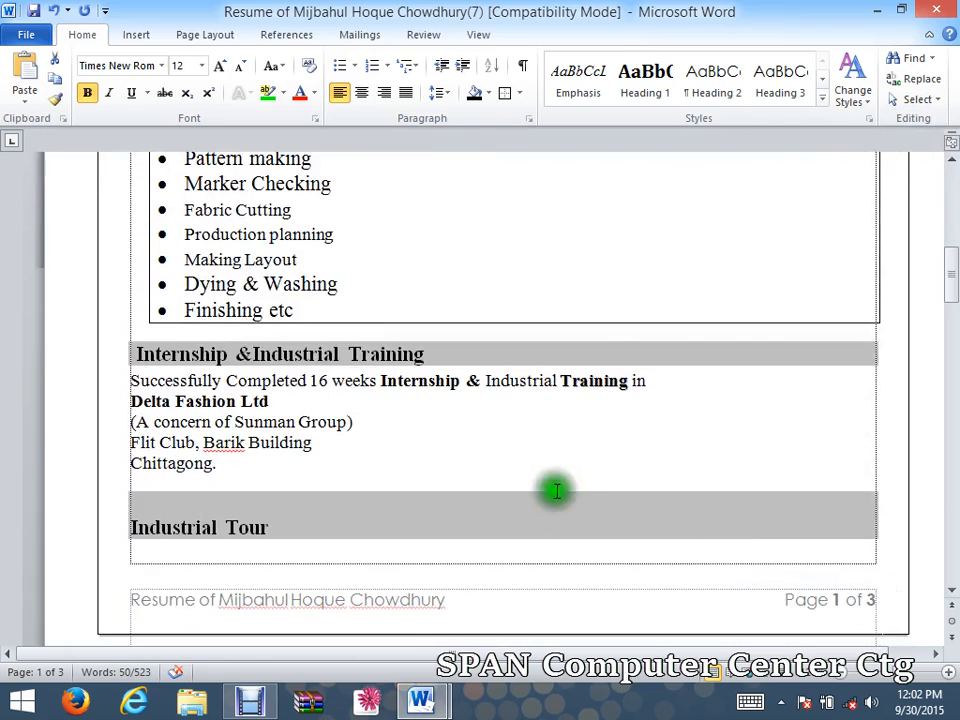
scroll(556, 490, down, 8)
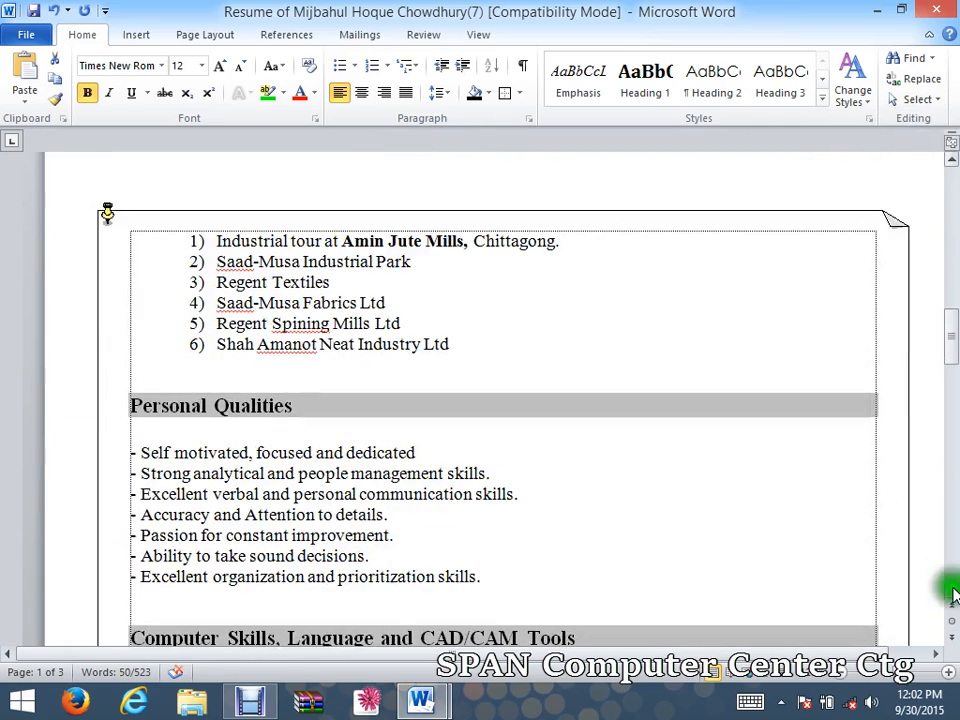
scroll(952, 592, down, 6)
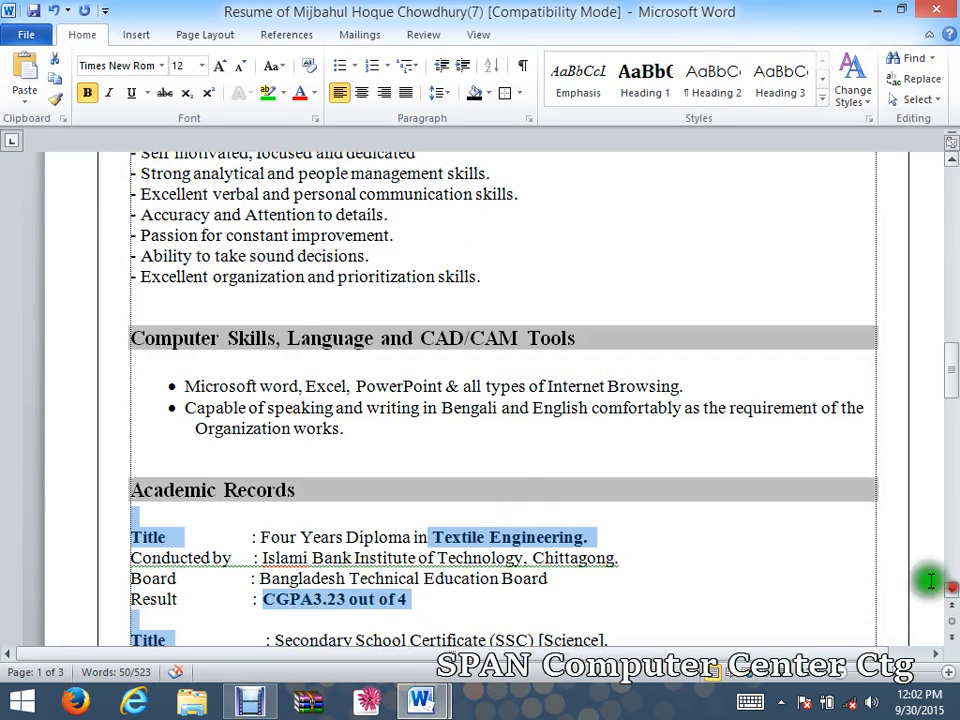
click(895, 190)
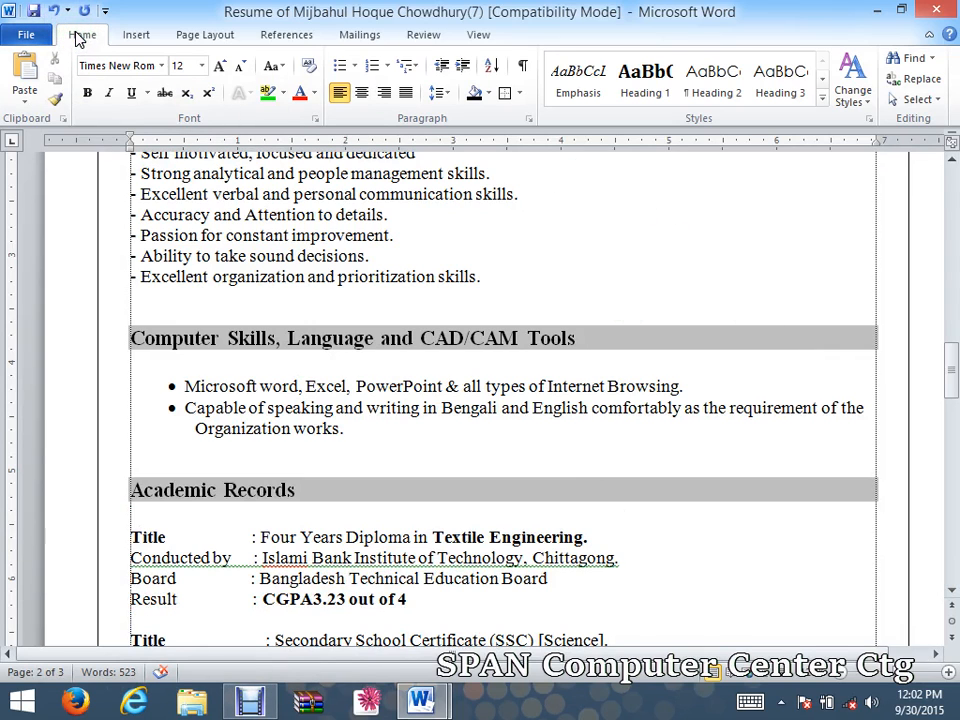
click(26, 38)
click(77, 37)
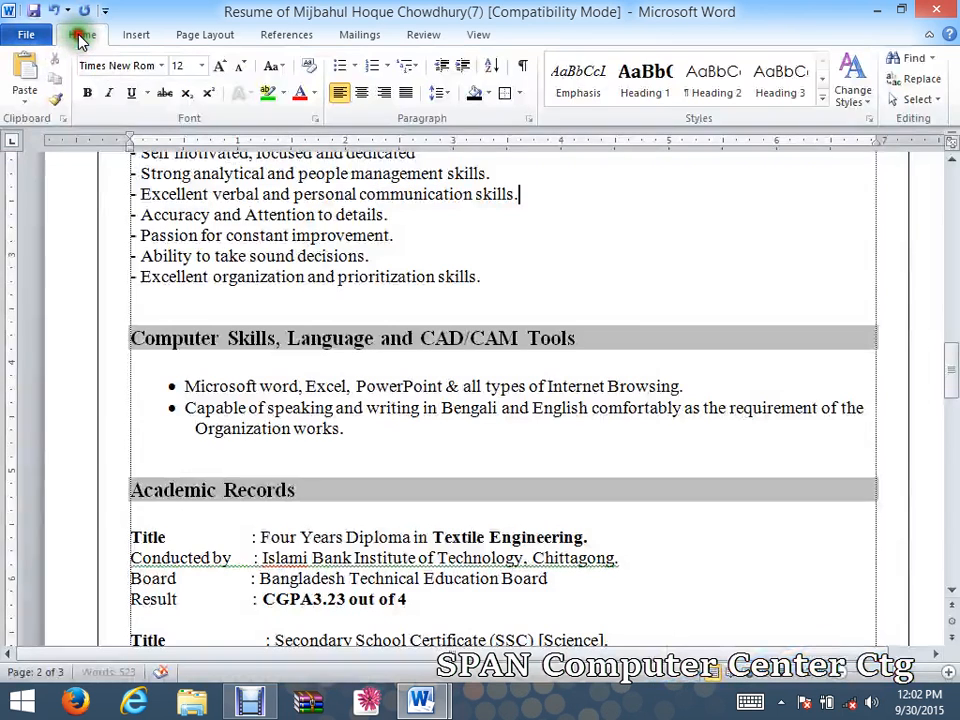
Check the resume's File Info page three times, then switch to Debut Video Capture.
click(26, 38)
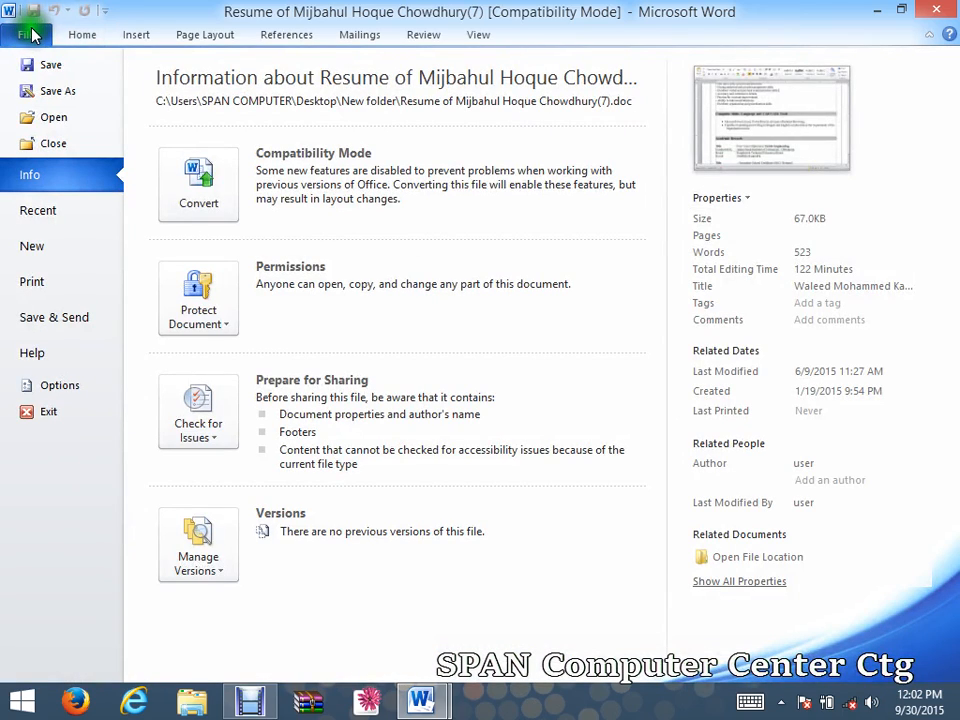
click(70, 37)
click(36, 37)
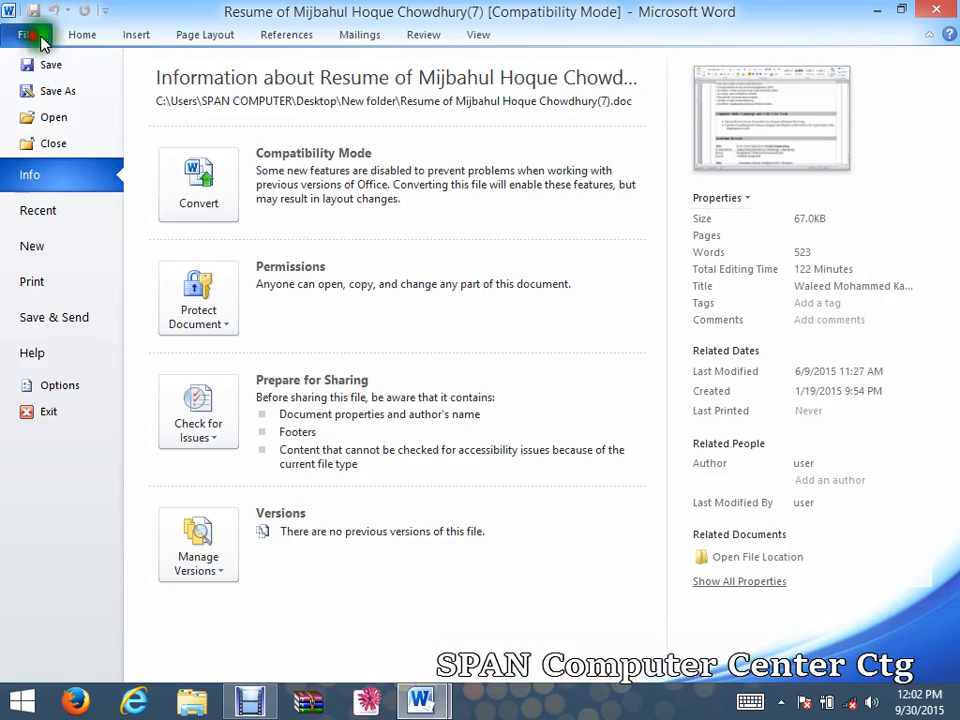
click(84, 36)
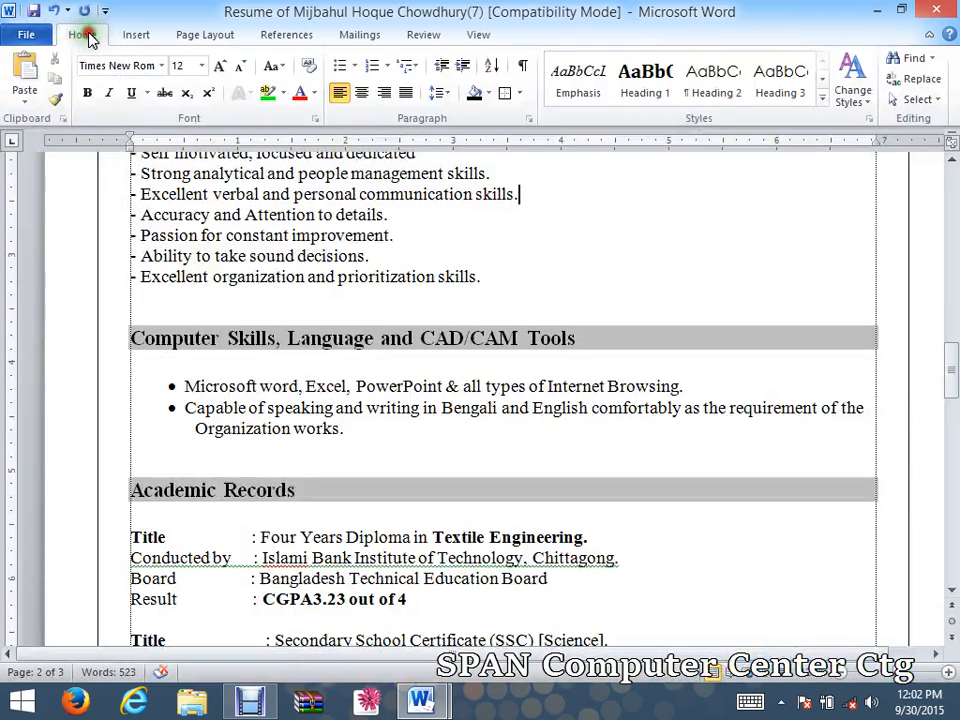
click(22, 35)
click(84, 37)
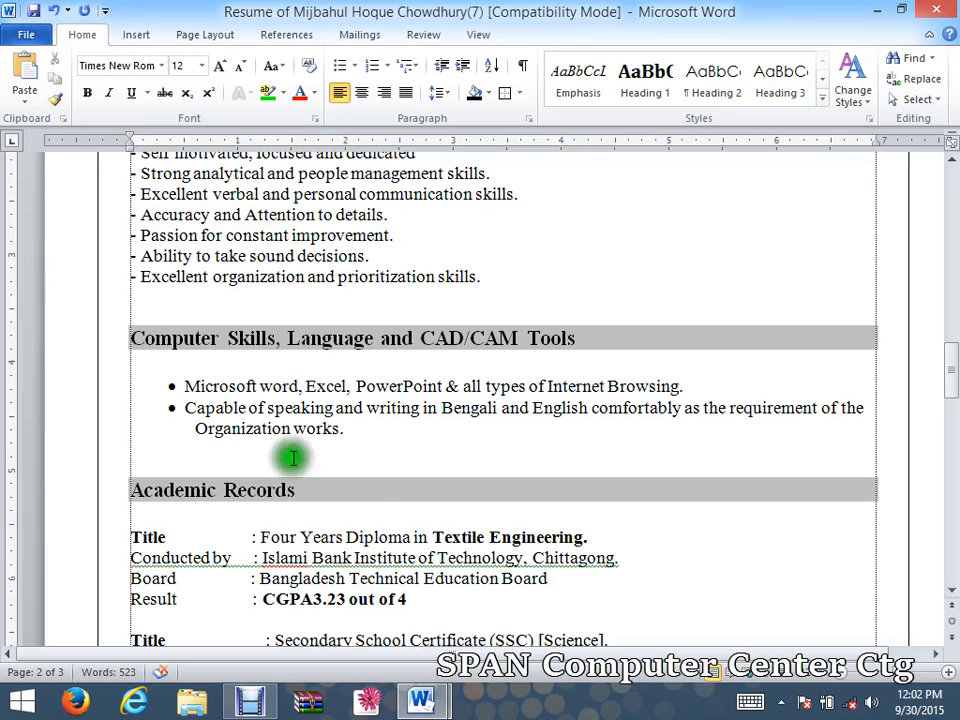
mouse_move(438, 702)
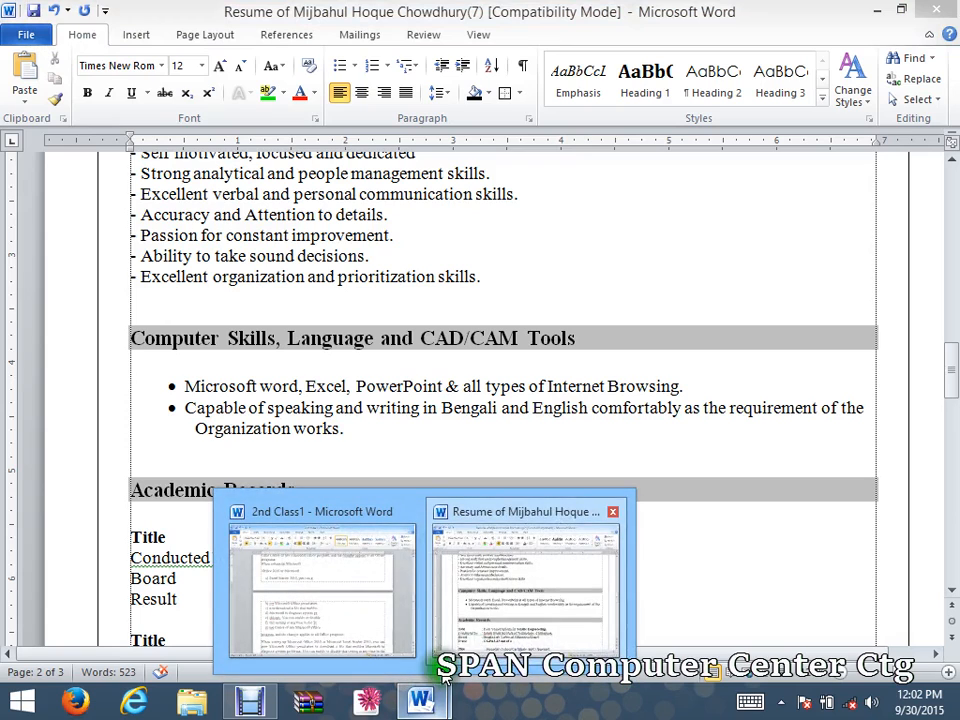
click(253, 703)
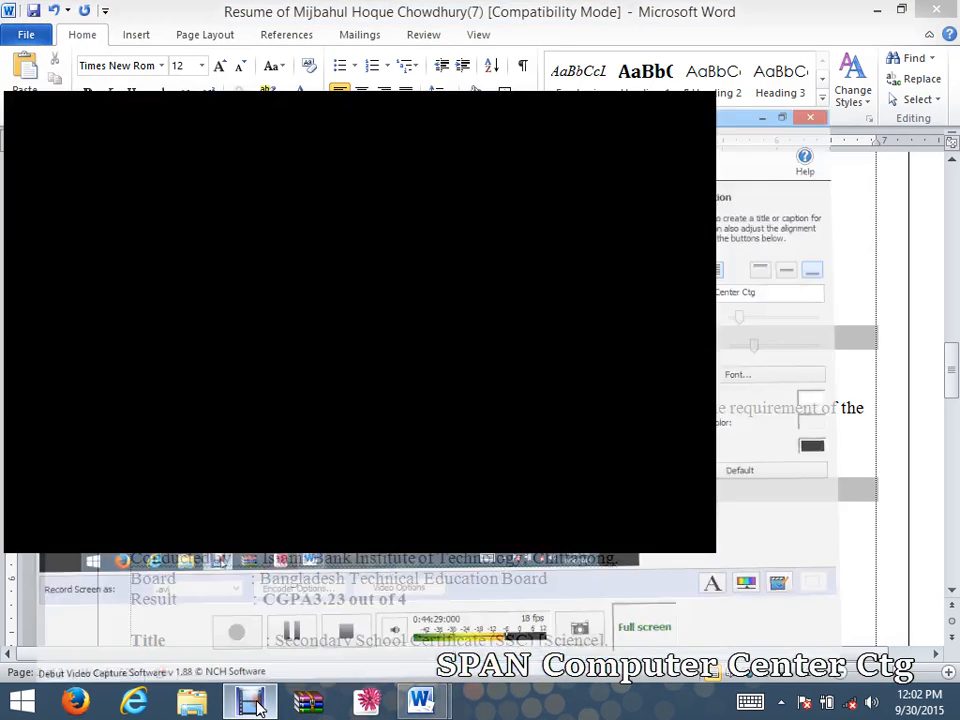